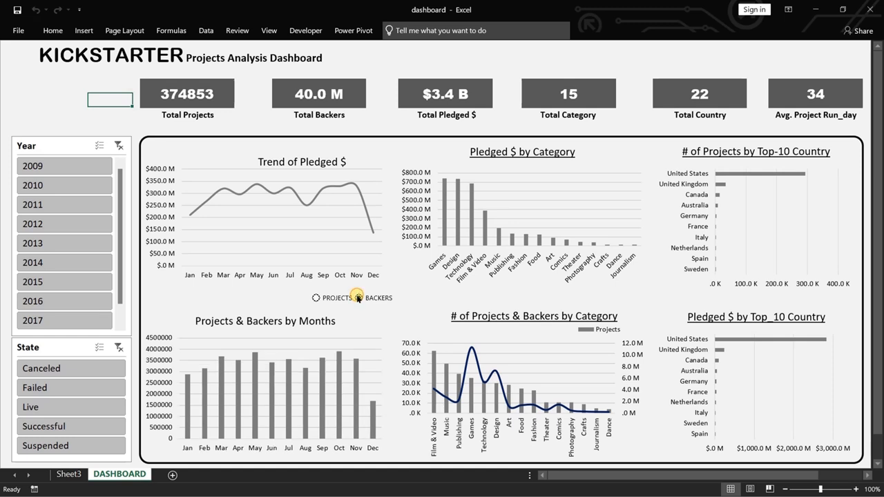
Show projects in the monthly chart, filter the dashboard to the year 2010 and examine the pledged trend and category and country charts.
left_click(315, 298)
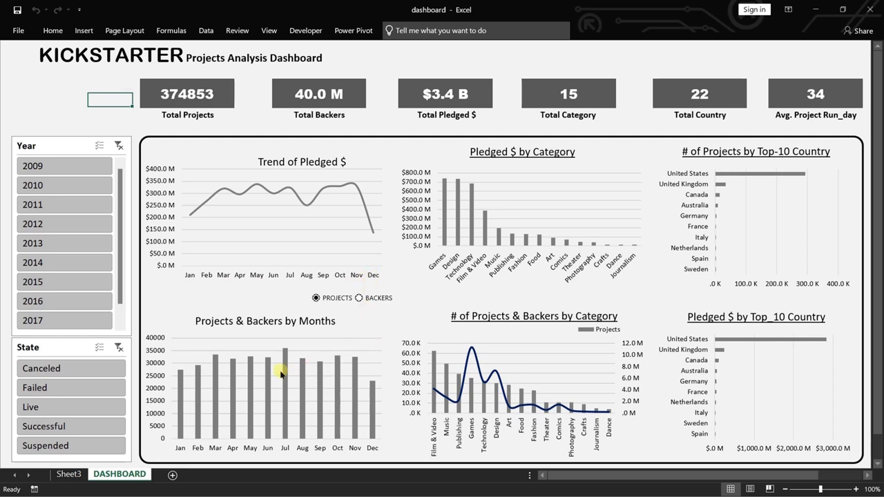
mouse_move(283, 364)
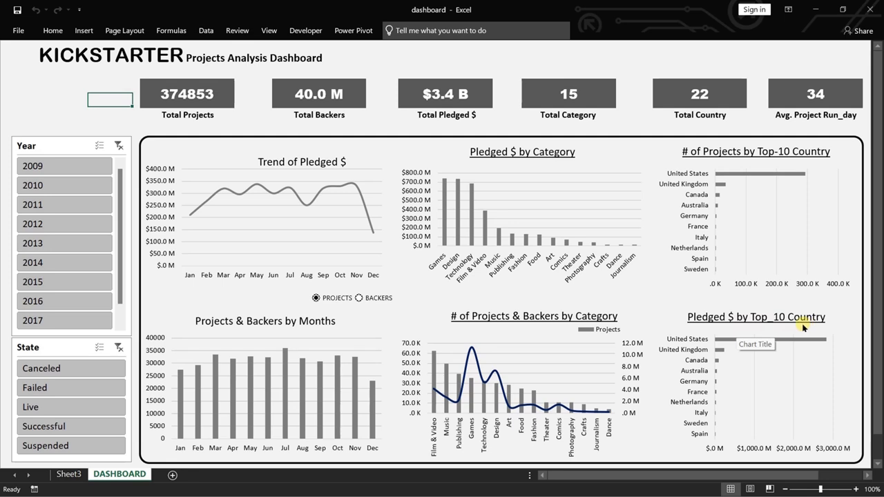
left_click(62, 185)
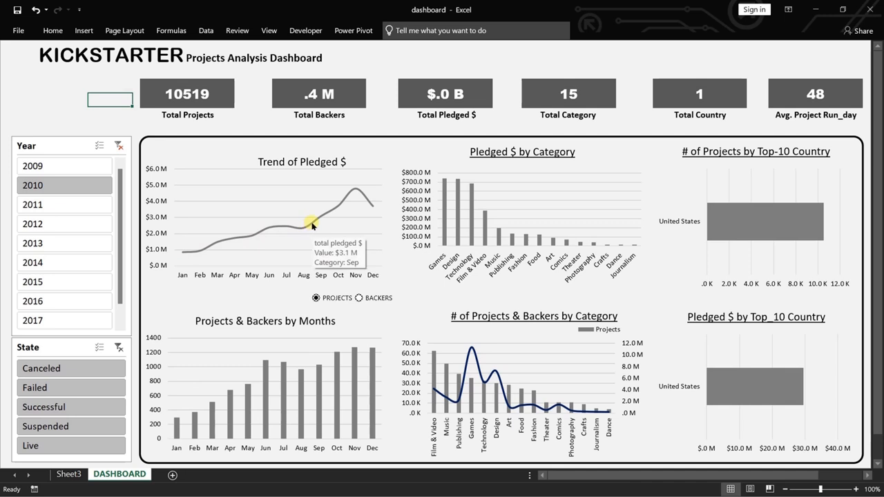
mouse_move(353, 192)
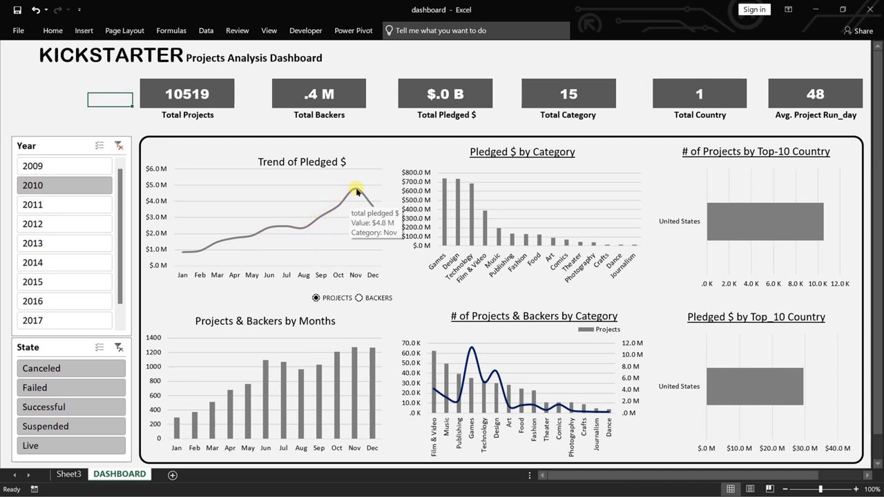
mouse_move(371, 207)
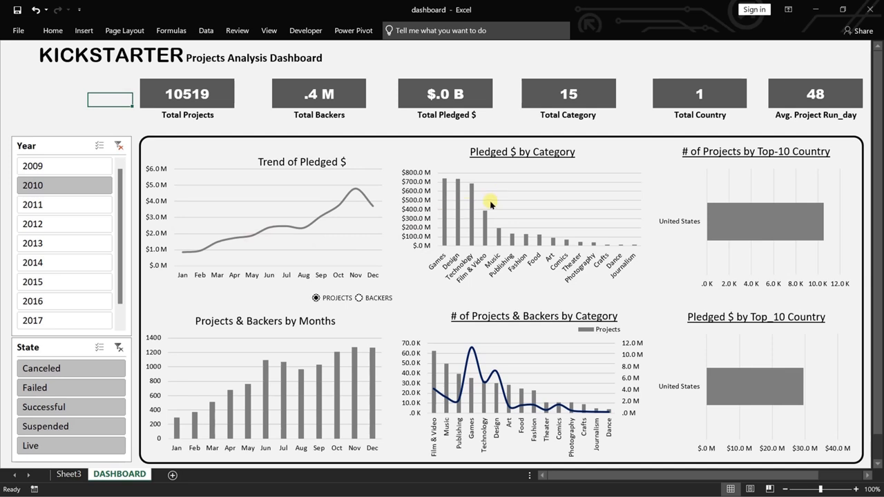
mouse_move(445, 211)
mouse_move(751, 224)
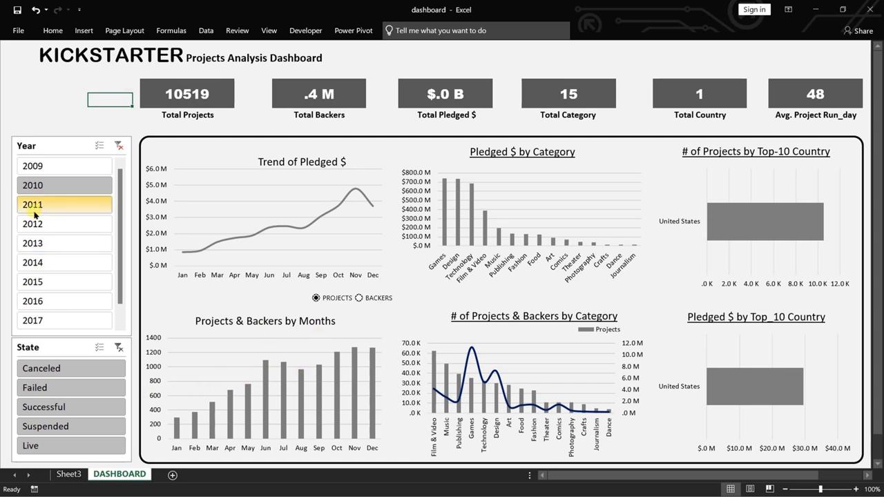
Filter the dashboard to the year 2017, examine the peaks of the pledged trend and clear the Year filter.
left_click(50, 319)
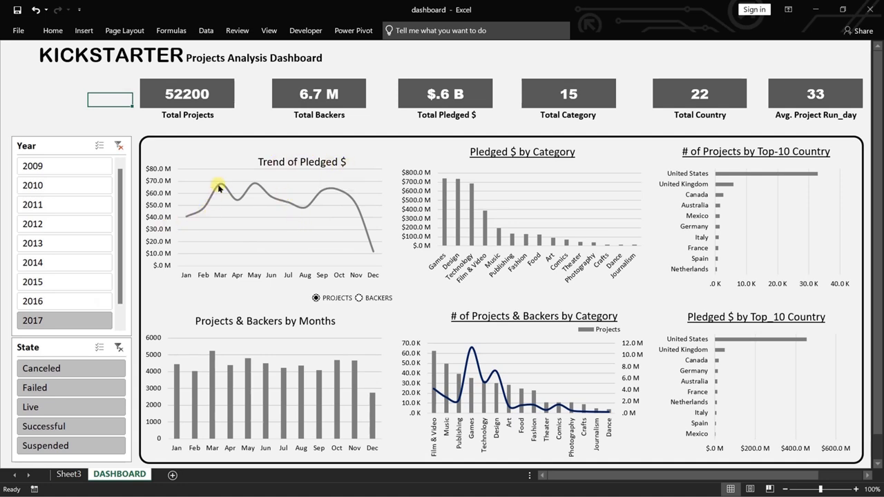
mouse_move(220, 187)
mouse_move(253, 186)
left_click(119, 145)
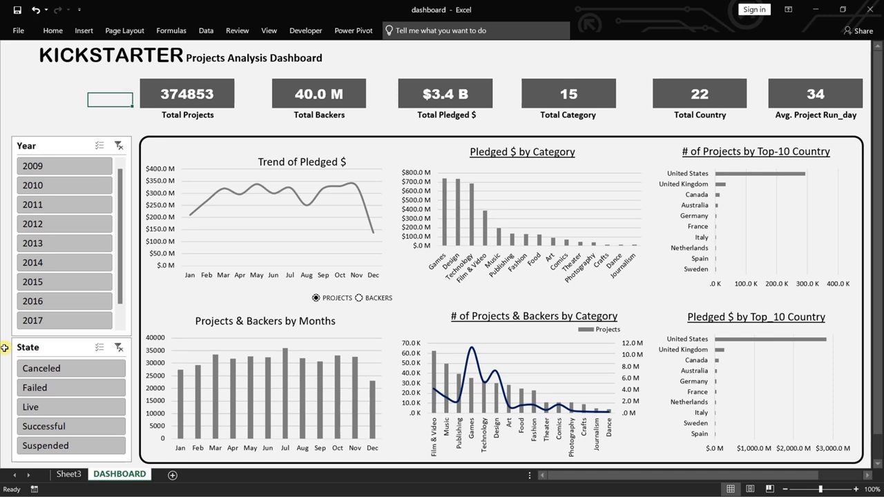
View the dashboard for the Failed, Canceled and Successful states in turn, examine the Games category, and clear the State filter.
left_click(67, 389)
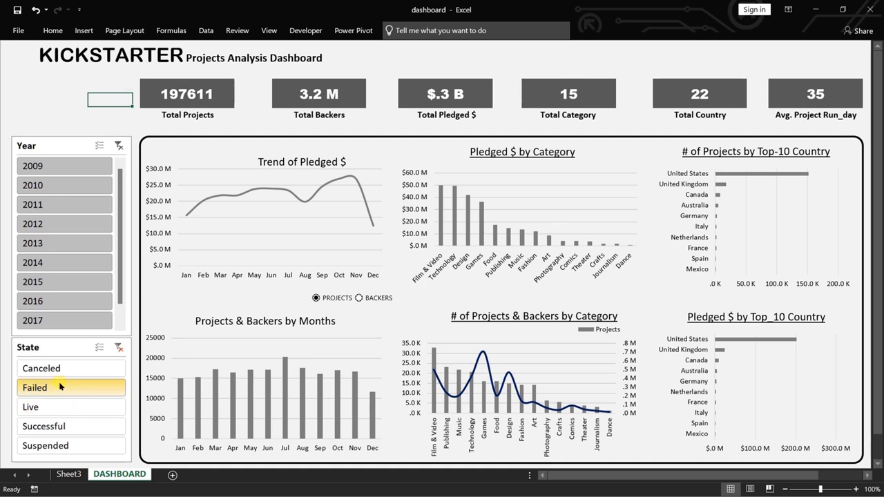
left_click(58, 367)
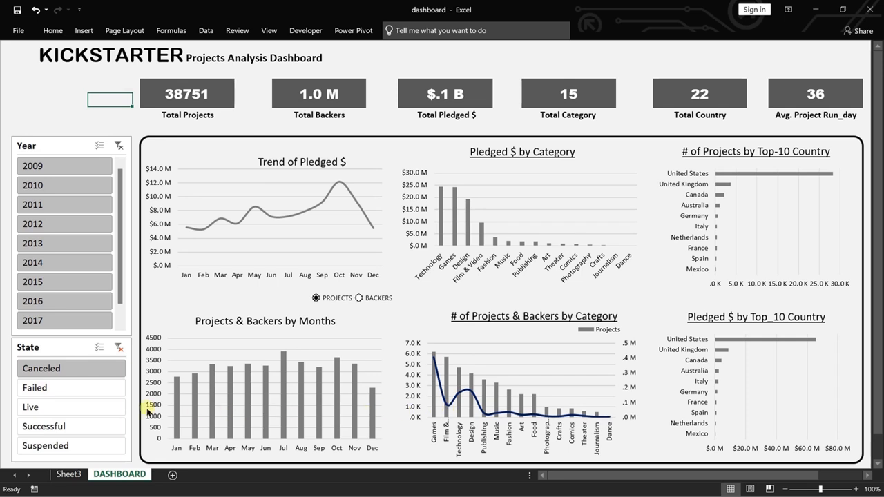
left_click(55, 427)
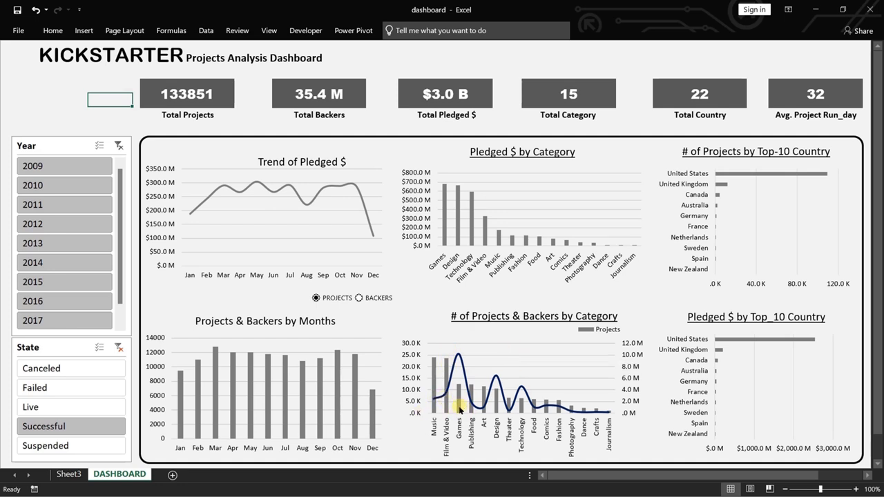
mouse_move(457, 401)
mouse_move(458, 357)
mouse_move(443, 195)
left_click(118, 348)
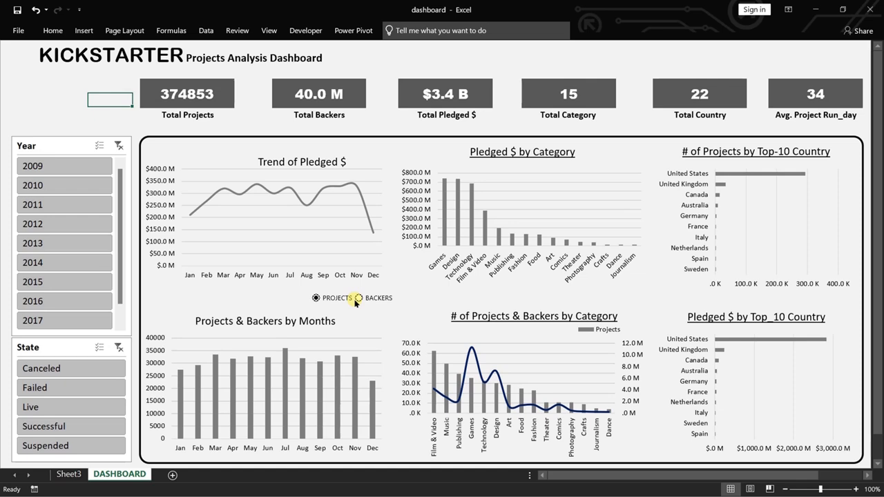
Switch to the kickstarter_projects workbook and review its column headers, including ID, Name, Category and Subcategory.
key("alt+Tab")
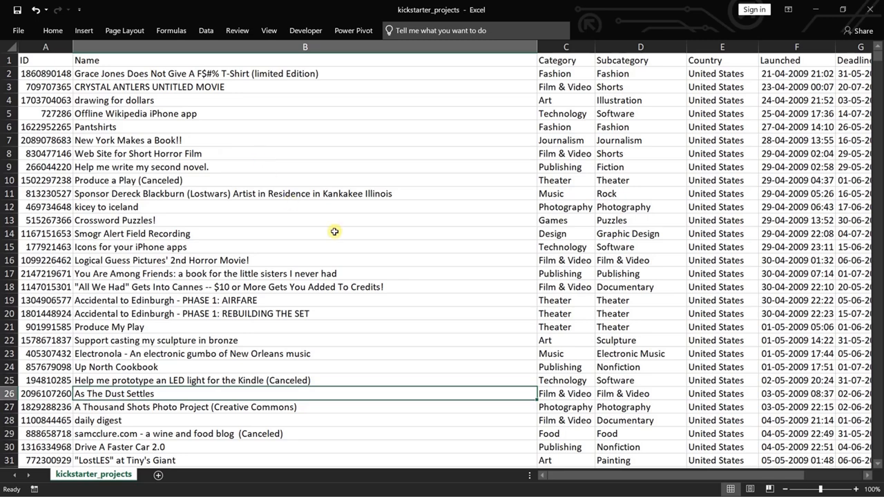
left_click(53, 64)
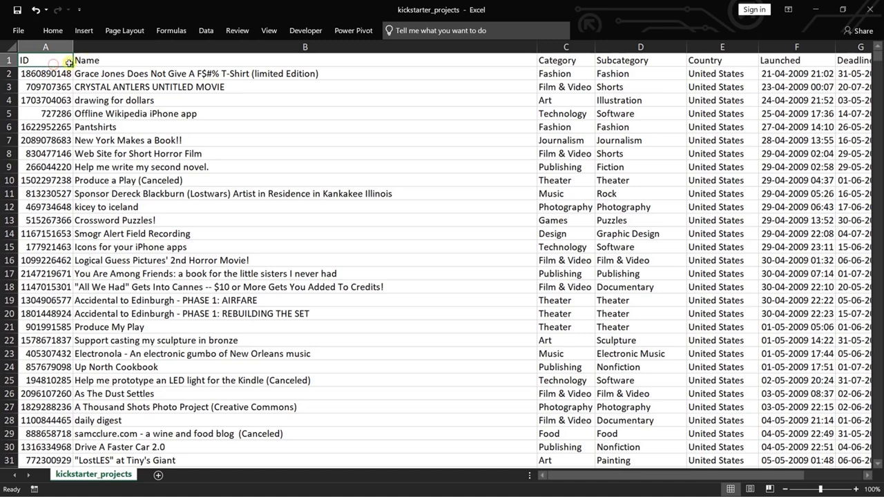
left_click(118, 59)
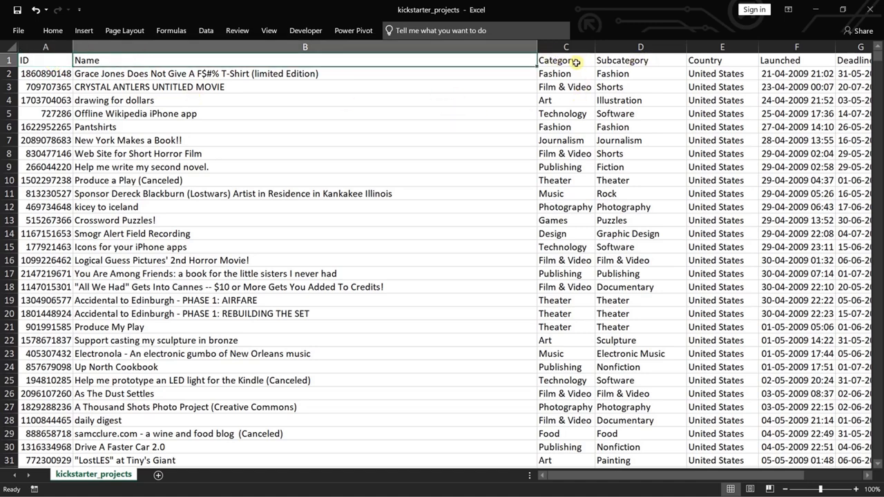
left_click_drag(565, 61, 630, 61)
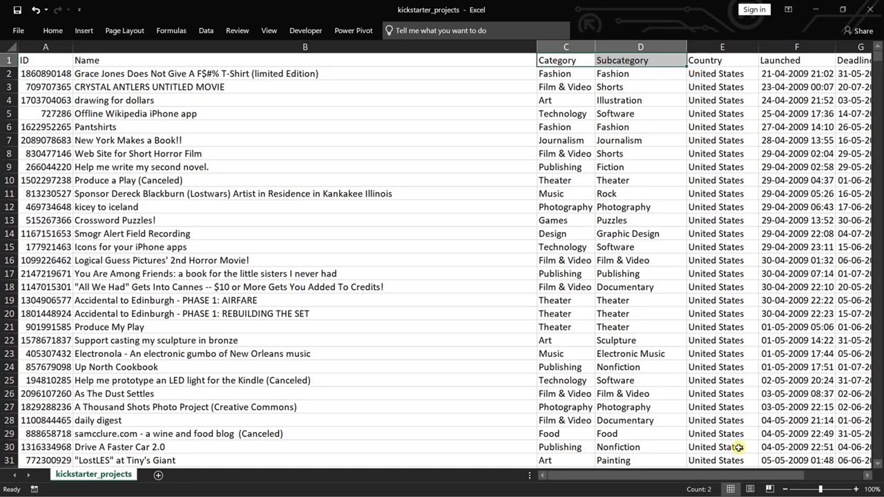
left_click_drag(706, 475, 772, 474)
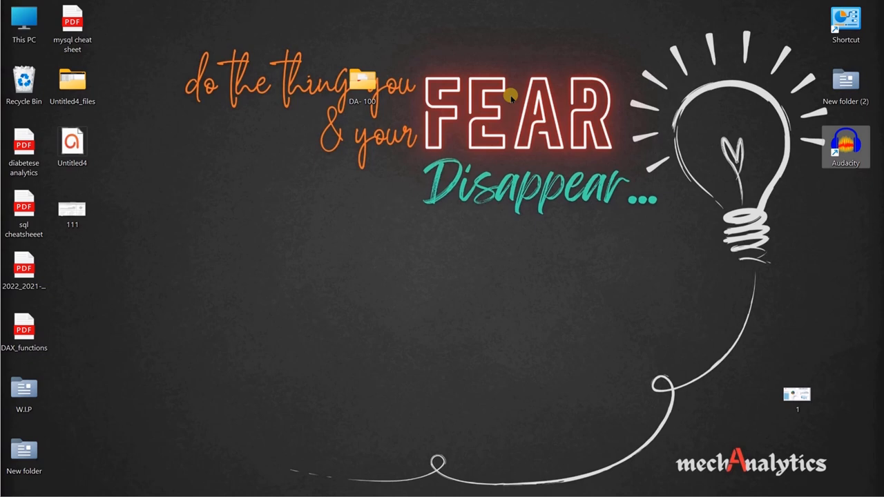
Launch Excel and create a blank workbook.
key("super")
type("exce")
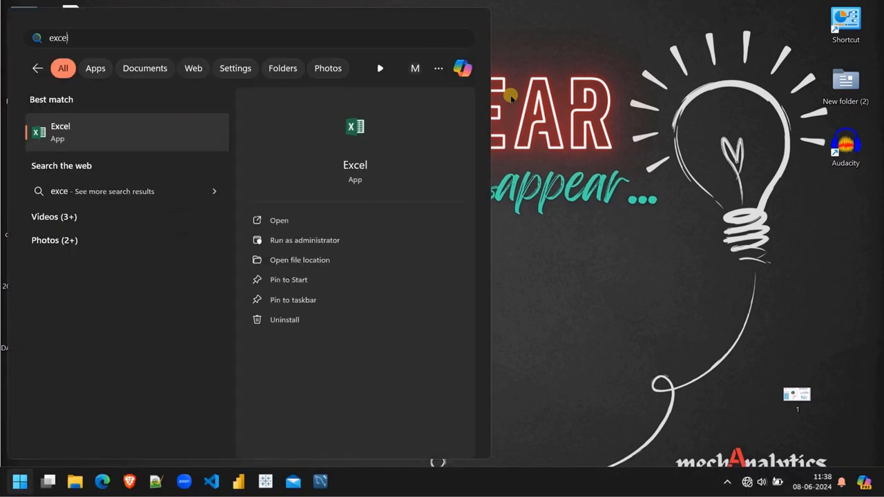
key("Return")
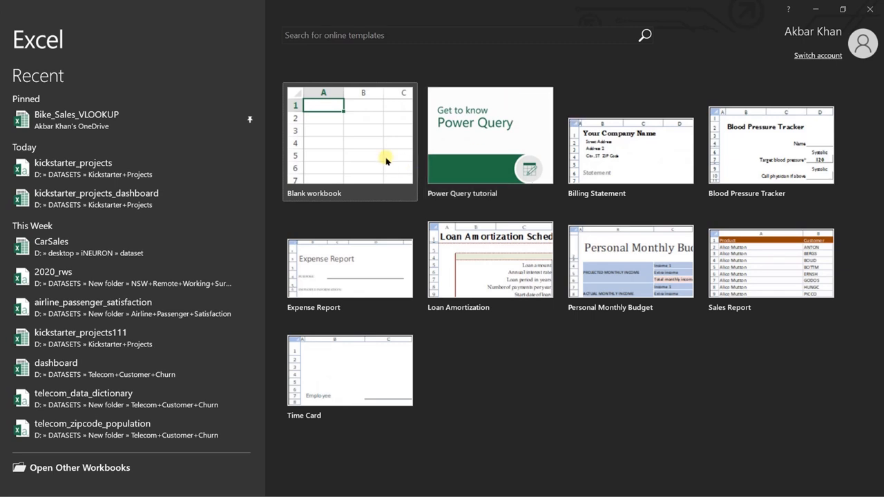
left_click(323, 120)
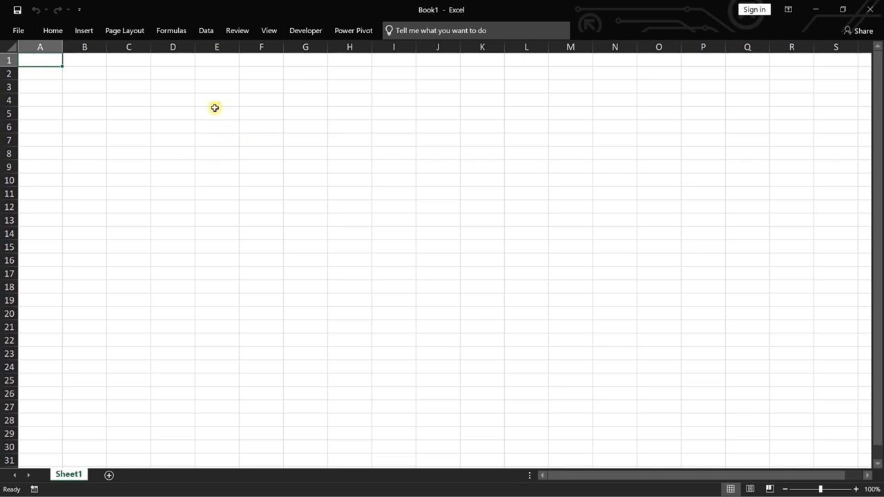
Import kickstarter_projects.csv from the DATASETS\Kickstarter+Projects folder on drive D and open it for transformation in Power Query Editor.
left_click(206, 30)
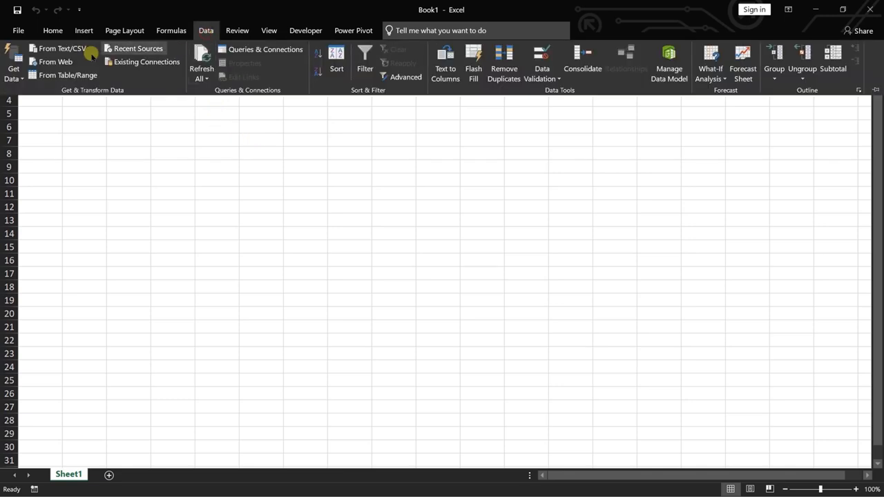
left_click(74, 49)
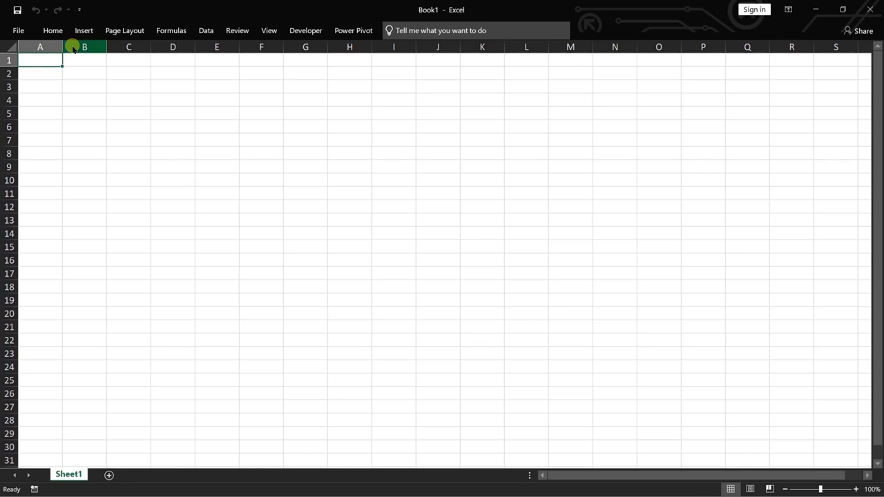
scroll(76, 207, "down", 3)
scroll(76, 207, "down", 2)
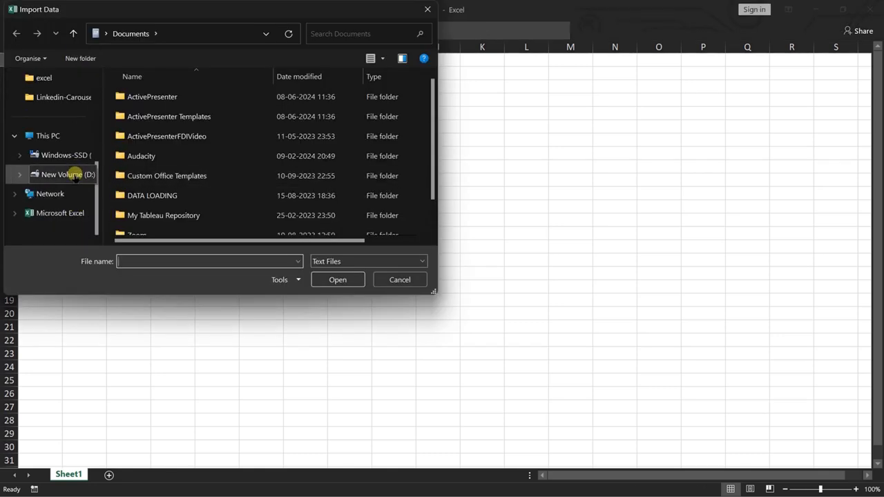
left_click(69, 174)
left_click(160, 116)
double_click(159, 116)
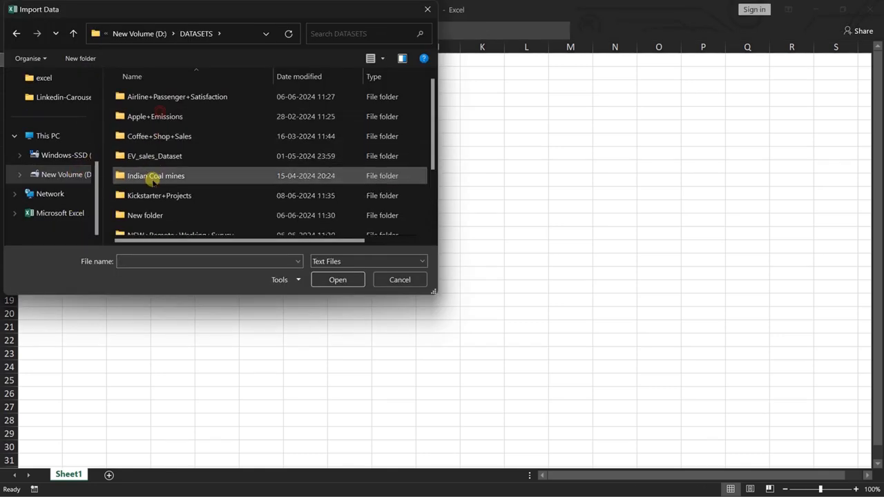
double_click(154, 196)
double_click(161, 100)
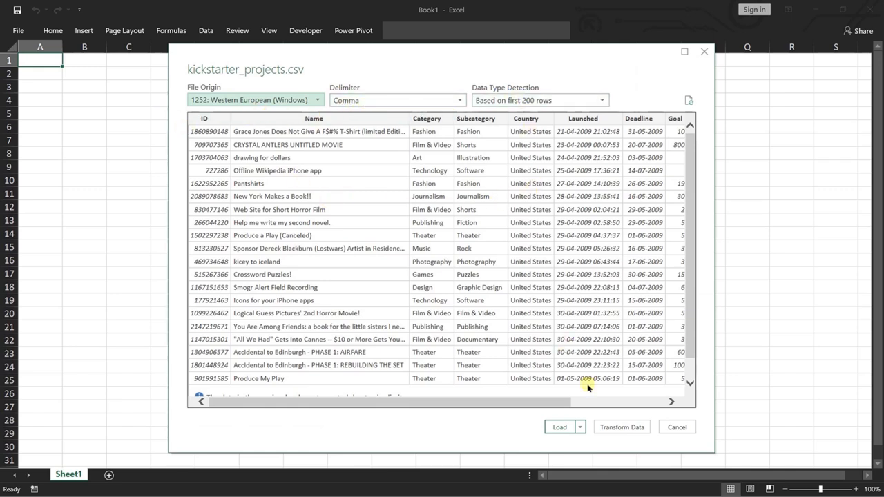
left_click(619, 427)
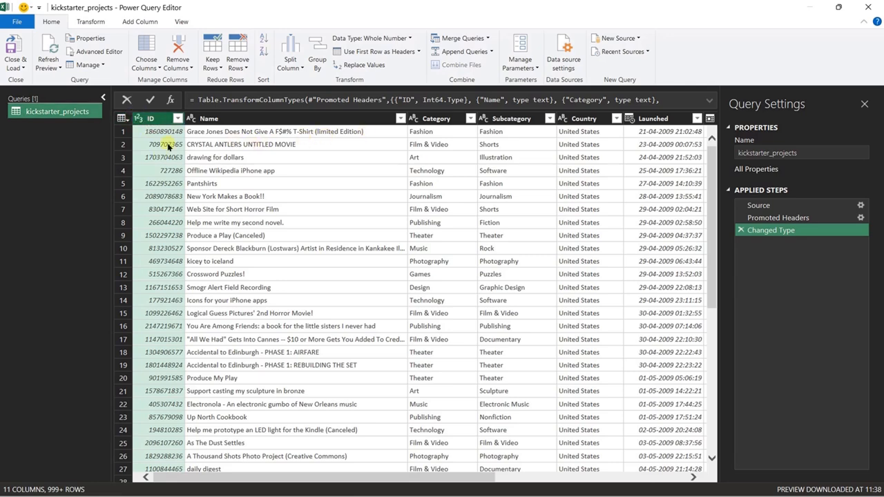
Check the ID and Name columns and change the Goal column's data type to Currency, replacing the existing conversion.
left_click(199, 146)
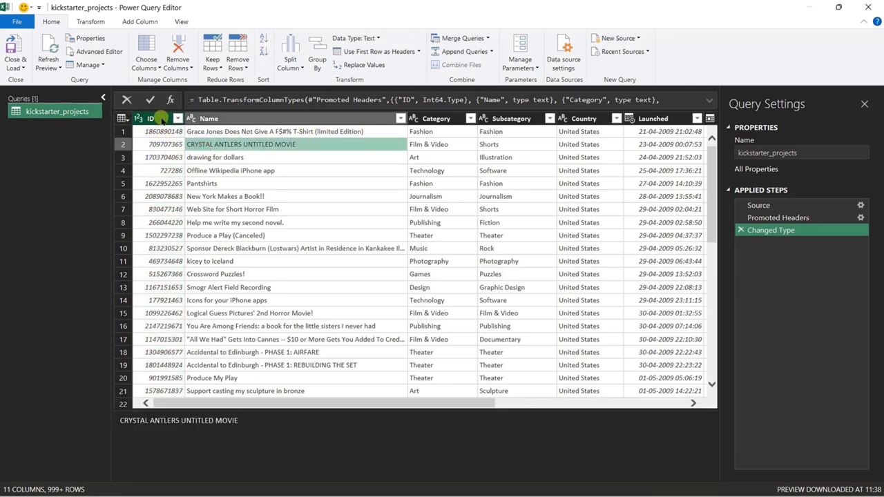
left_click(159, 120)
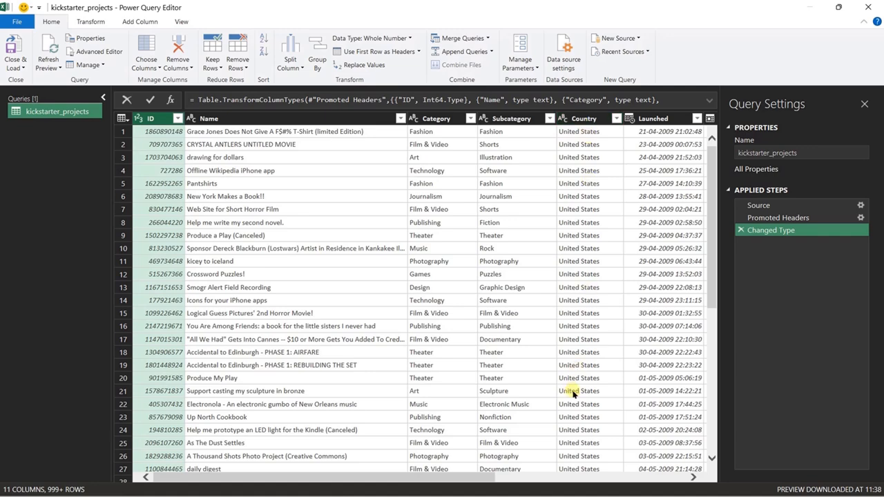
left_click_drag(468, 477, 673, 484)
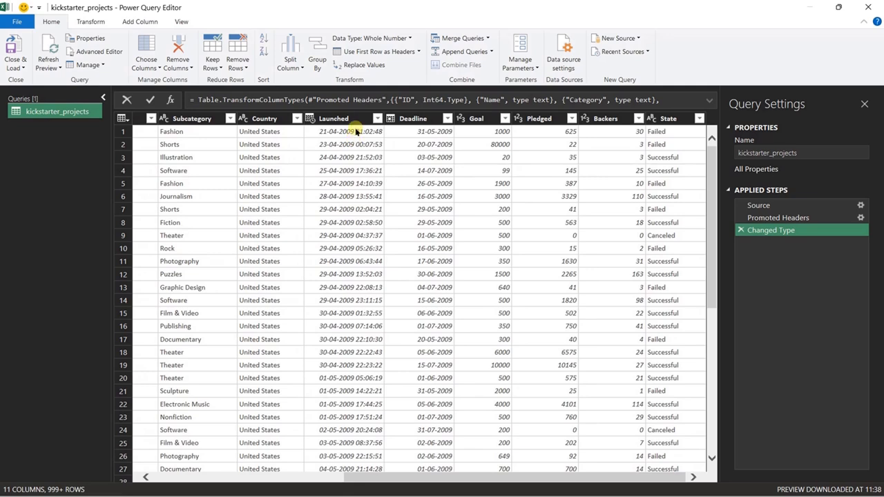
left_click(461, 121)
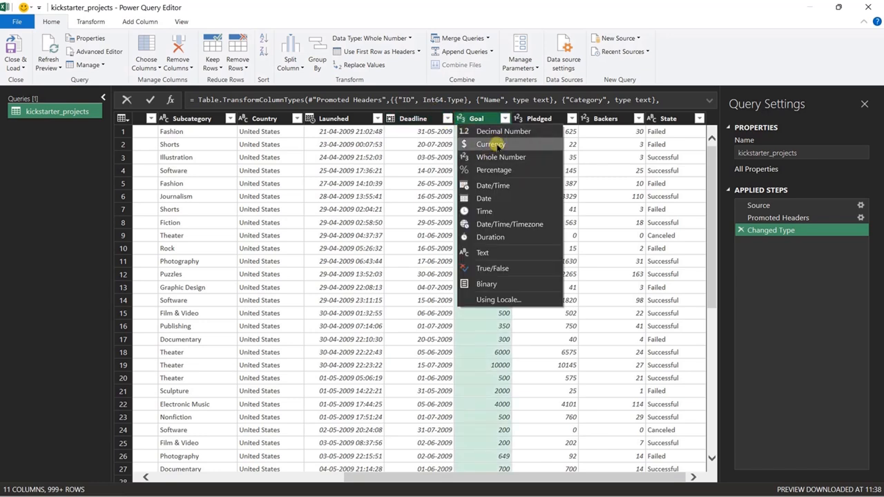
left_click(497, 144)
left_click(444, 286)
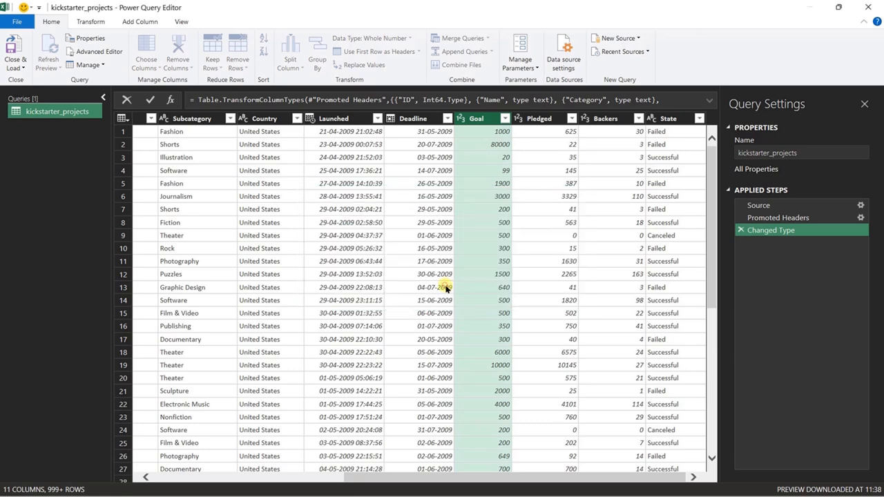
Change the Pledged column's data type to Currency, replacing the existing conversion.
left_click(530, 119)
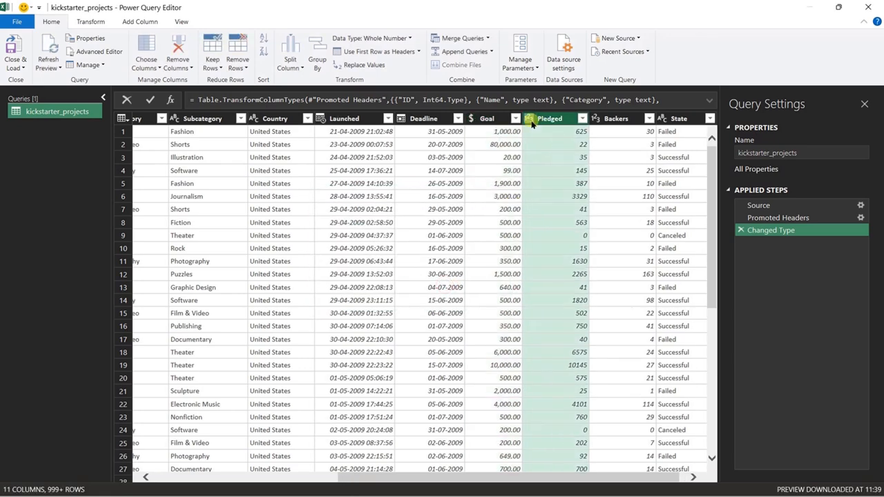
left_click(566, 157)
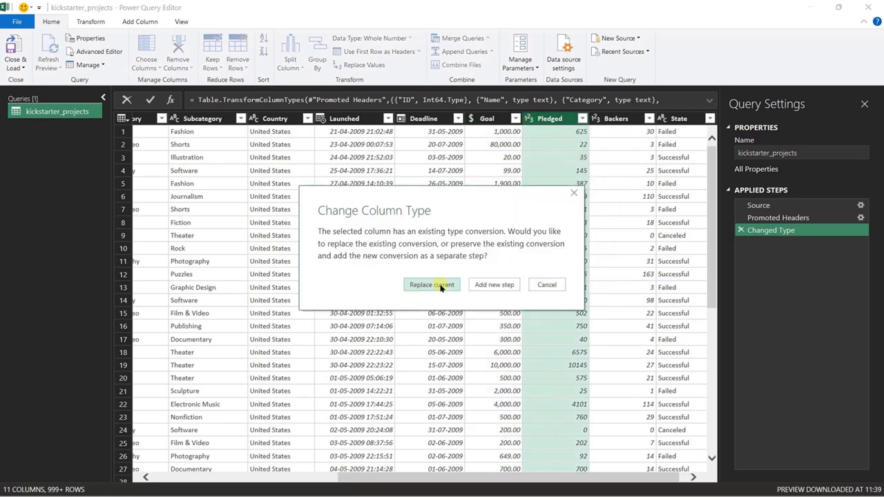
left_click(440, 286)
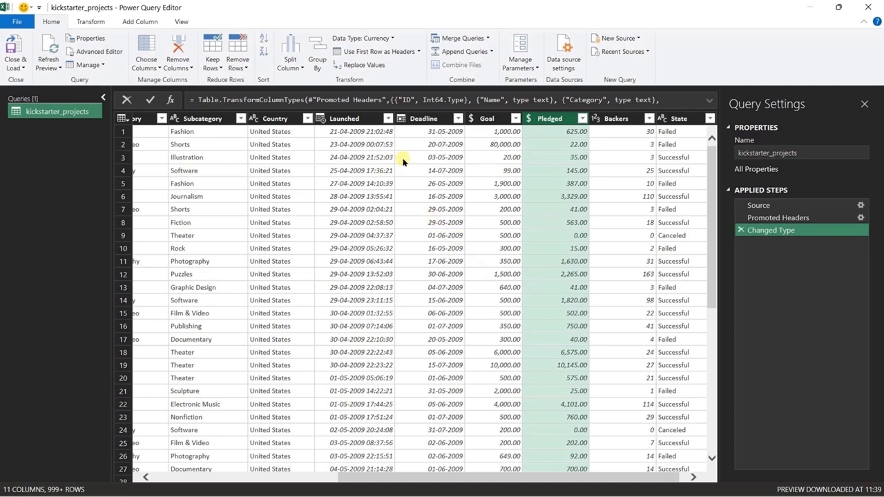
Split the Launched column by the Space delimiter at each occurrence of the delimiter.
left_click(360, 118)
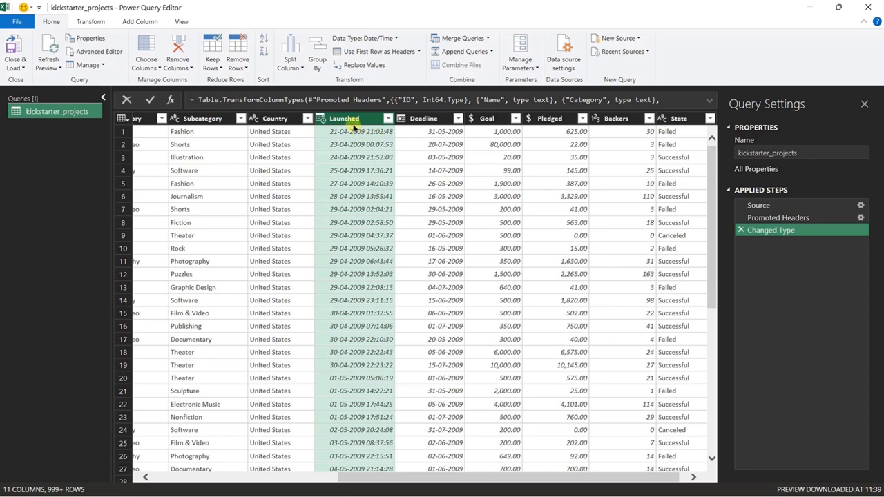
left_click(297, 67)
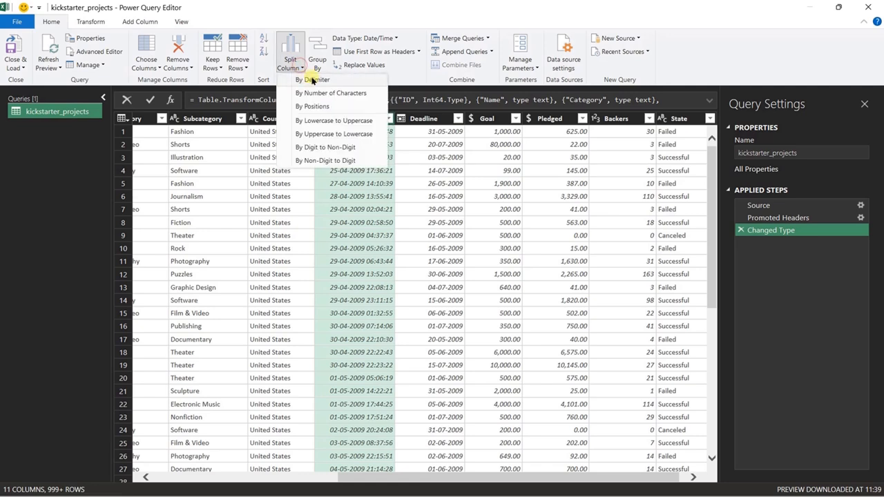
left_click(293, 69)
left_click(349, 156)
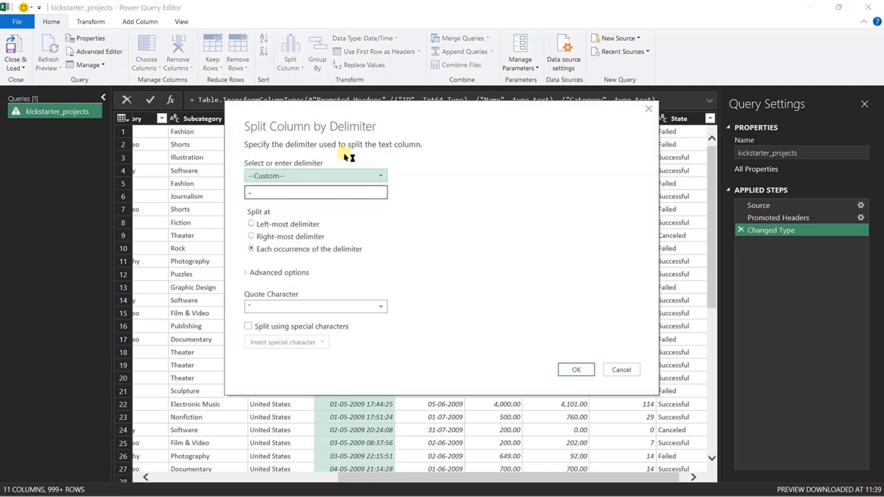
left_click(380, 176)
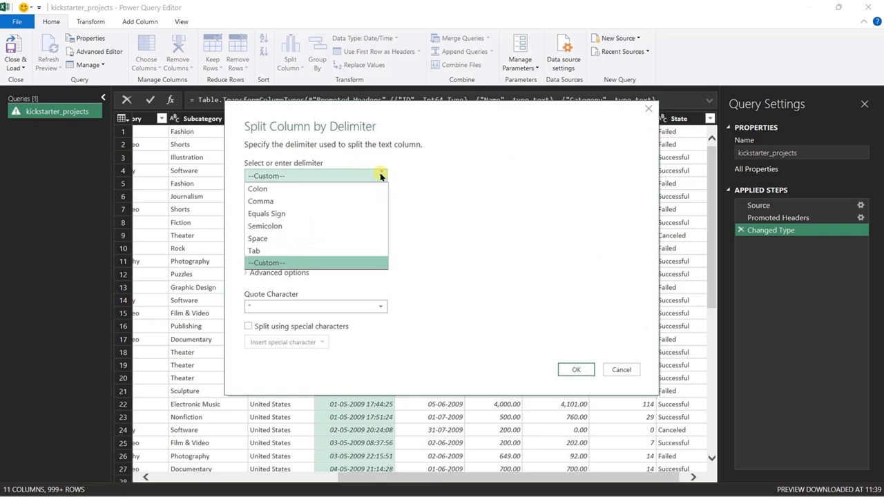
left_click(281, 240)
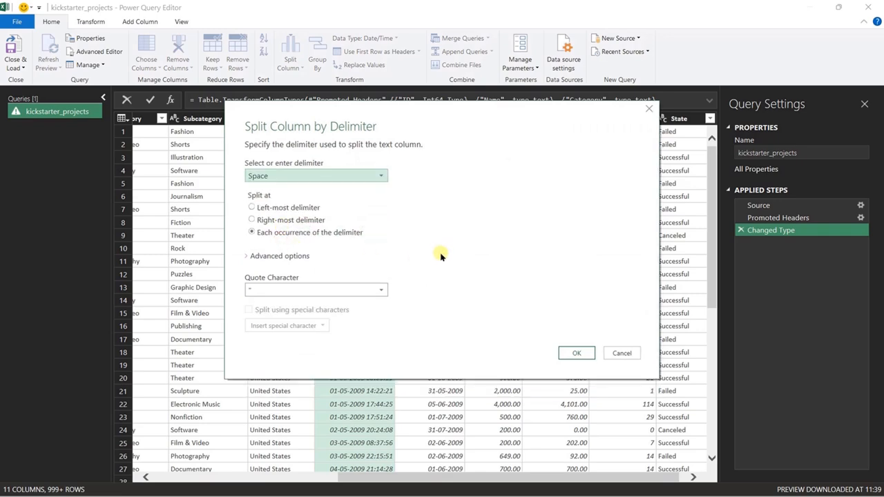
left_click(577, 353)
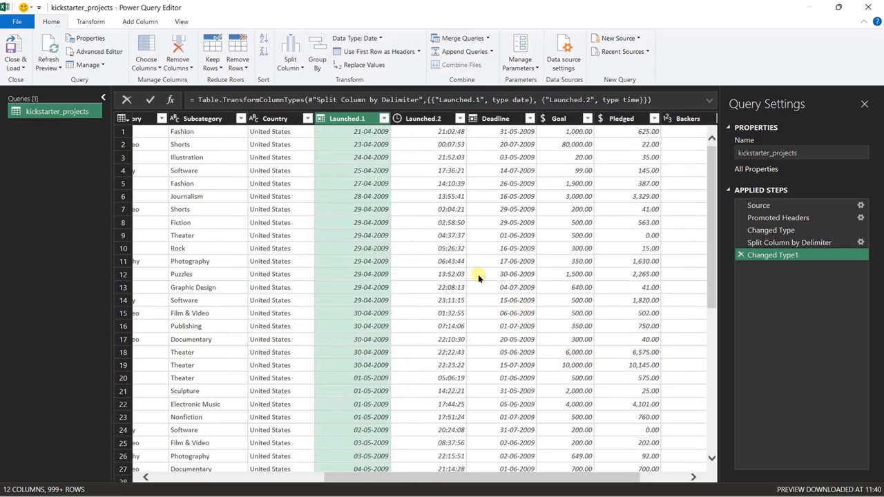
Rename the Launched.1 column to launch_date and remove the Launched.2 time column.
double_click(358, 120)
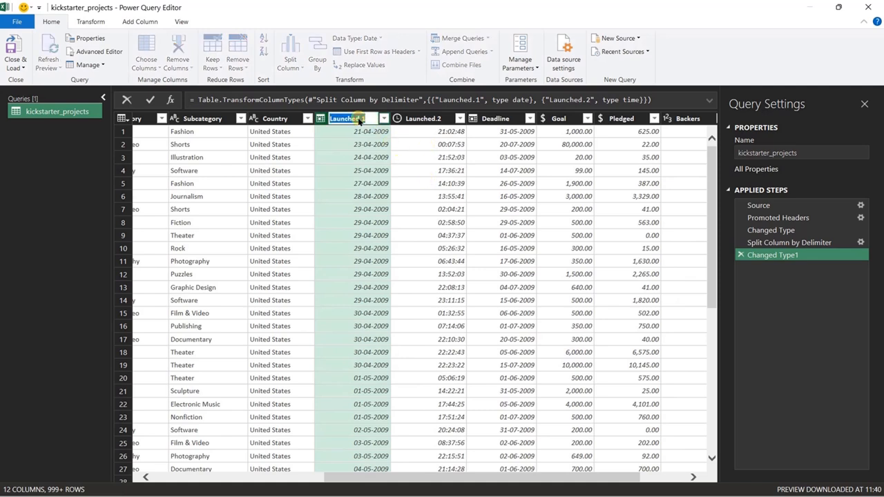
type("launch_date")
key("Return")
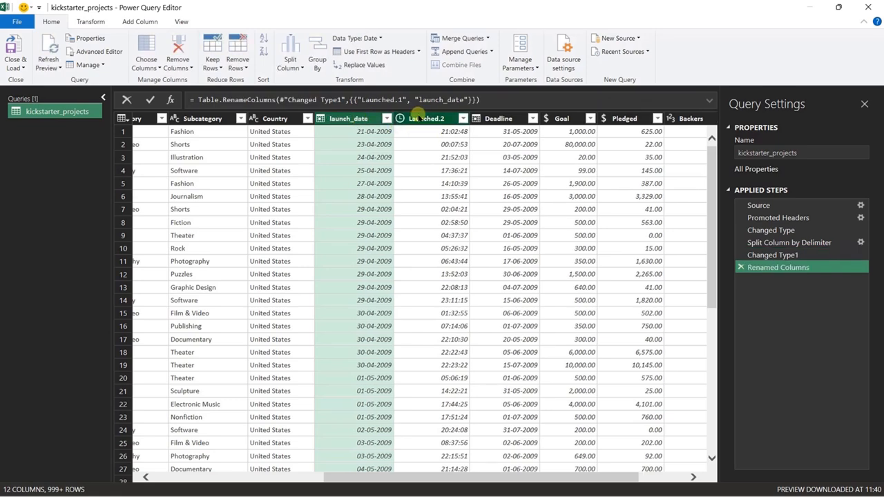
left_click(415, 121)
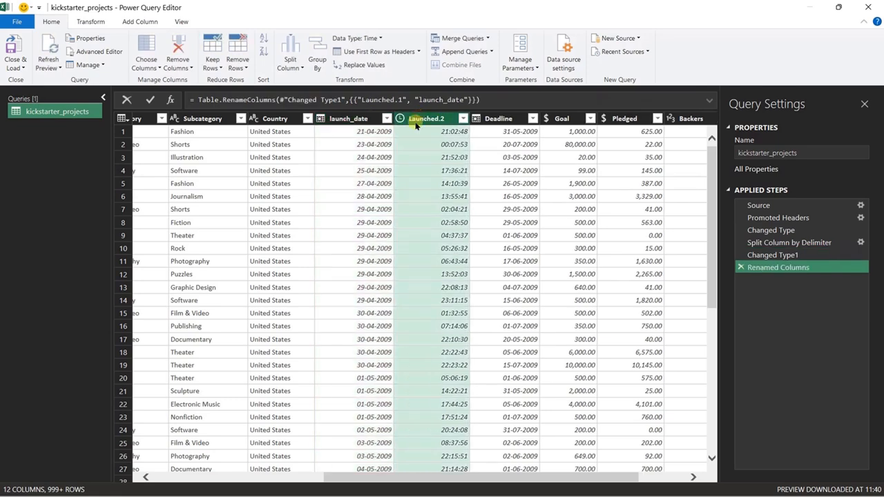
left_click(175, 45)
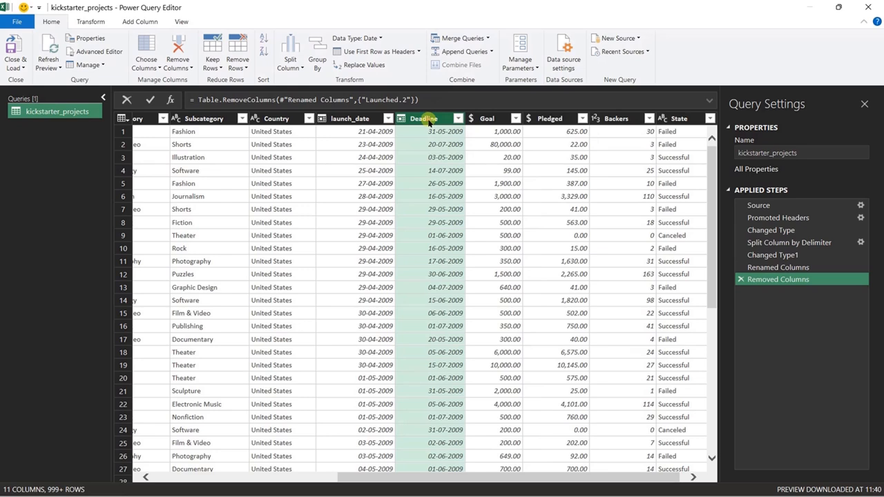
Rename the Deadline column to end_date.
double_click(428, 119)
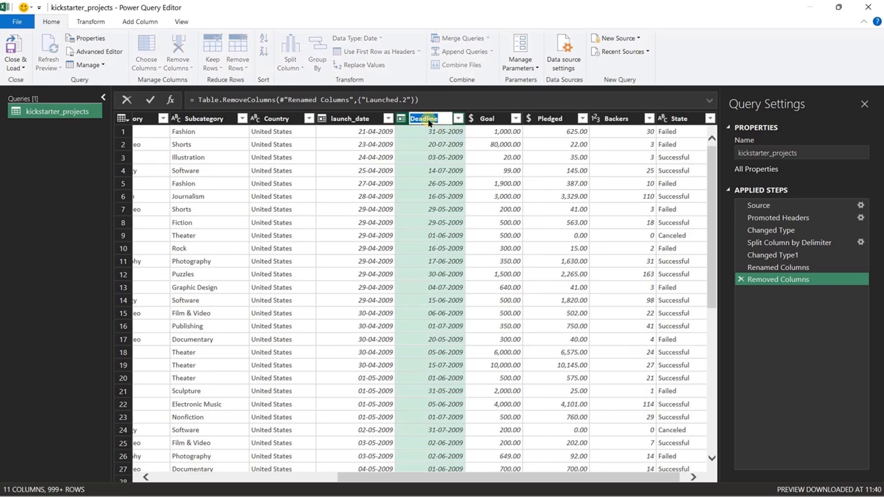
type("end_date")
key("Return")
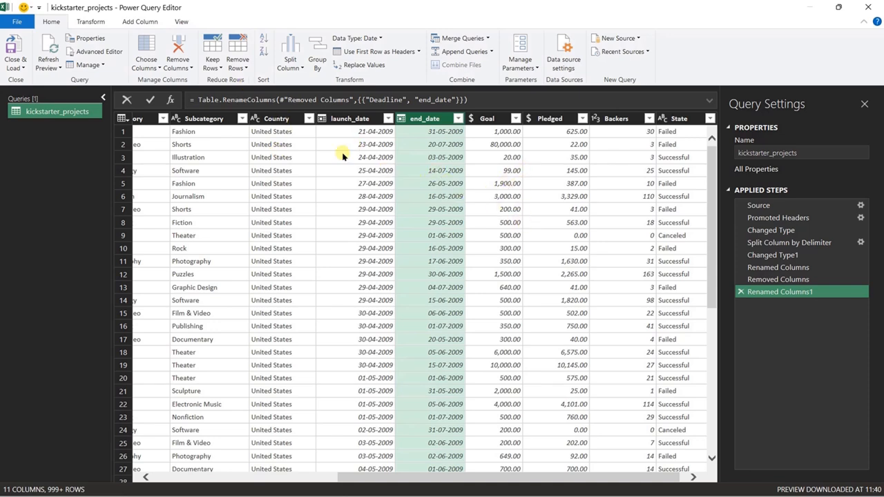
Add a custom column named project Run_day with the formula [end_date]-[launch_date].
left_click(152, 23)
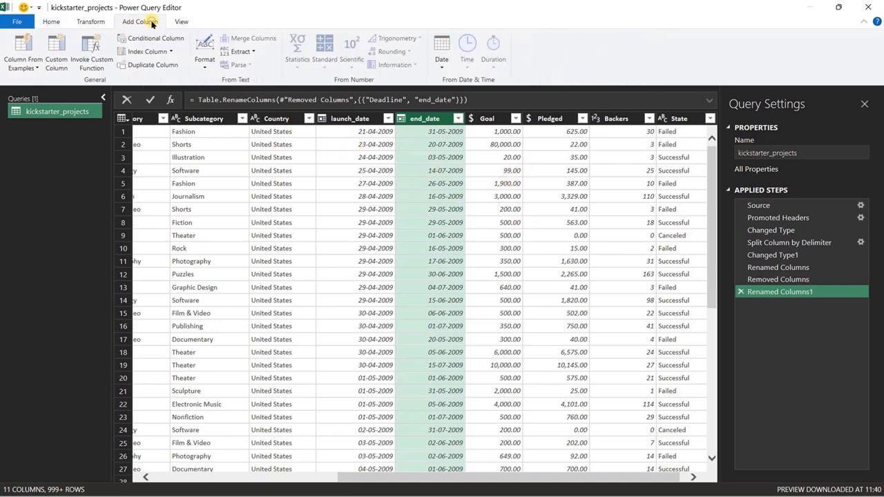
left_click(58, 52)
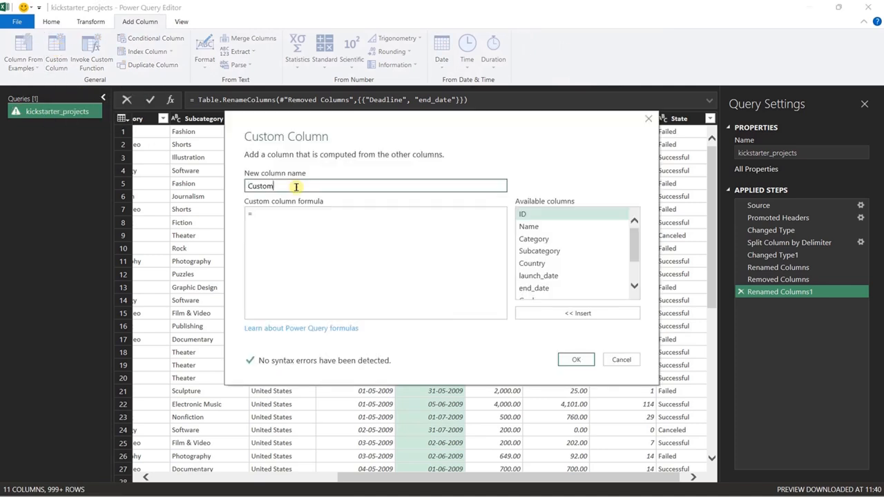
left_click_drag(293, 186, 245, 185)
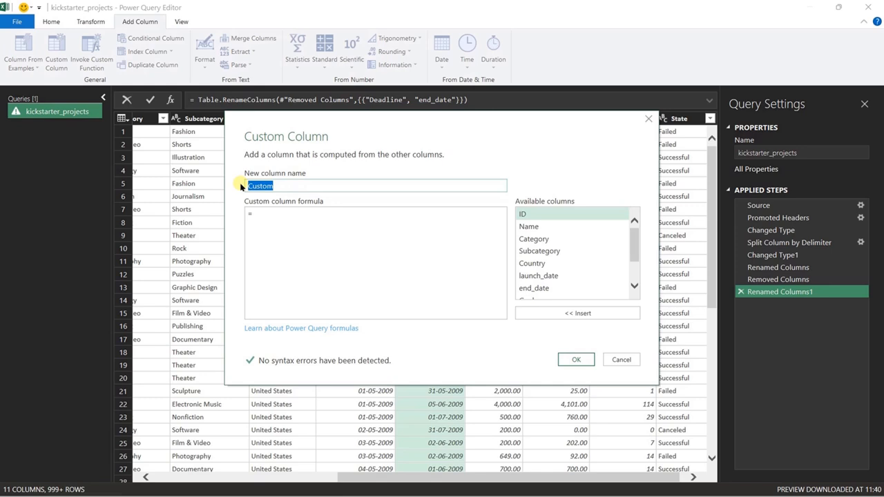
type("project Run")
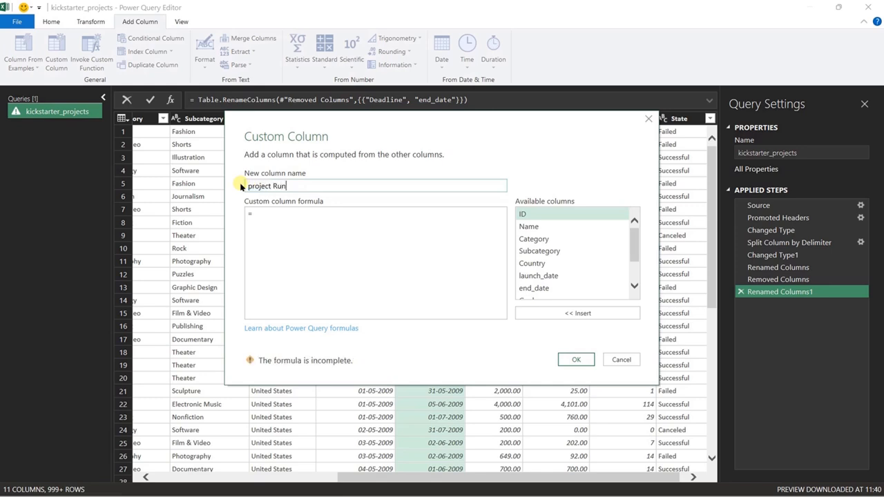
type("_day")
left_click(334, 220)
left_click(542, 289)
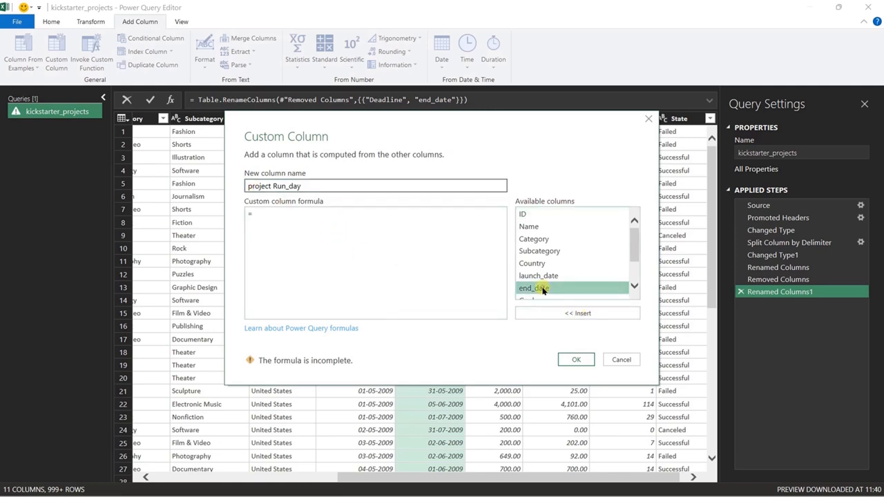
left_click(572, 312)
type("-")
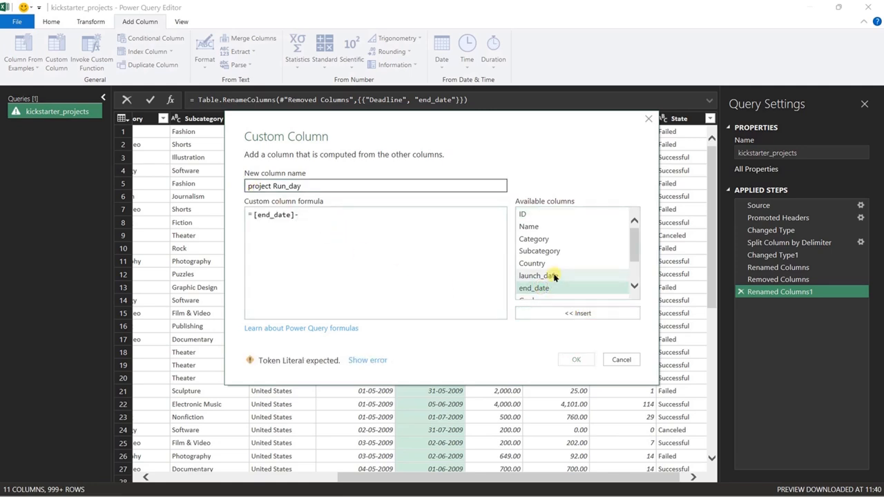
left_click(553, 275)
left_click(564, 314)
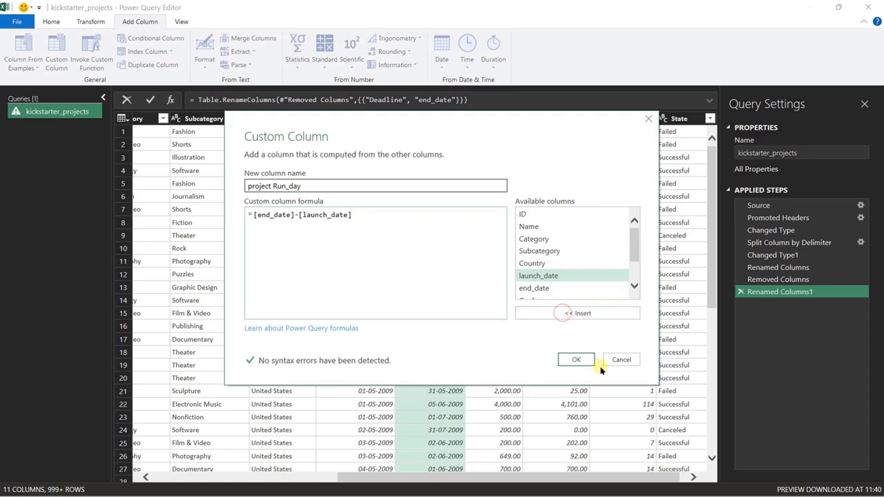
left_click(576, 358)
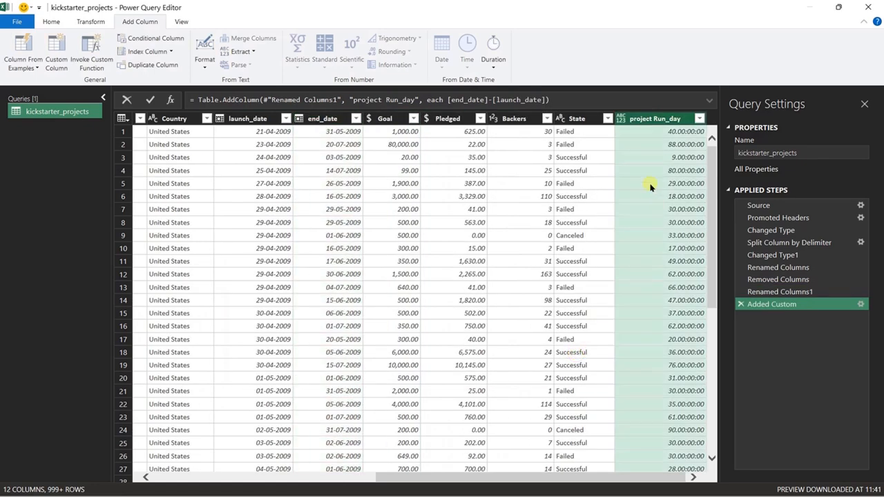
Change the project Run_day column's data type to Whole Number and move it between end_date and Goal.
left_click(620, 119)
left_click(657, 157)
left_click_drag(666, 121, 394, 145)
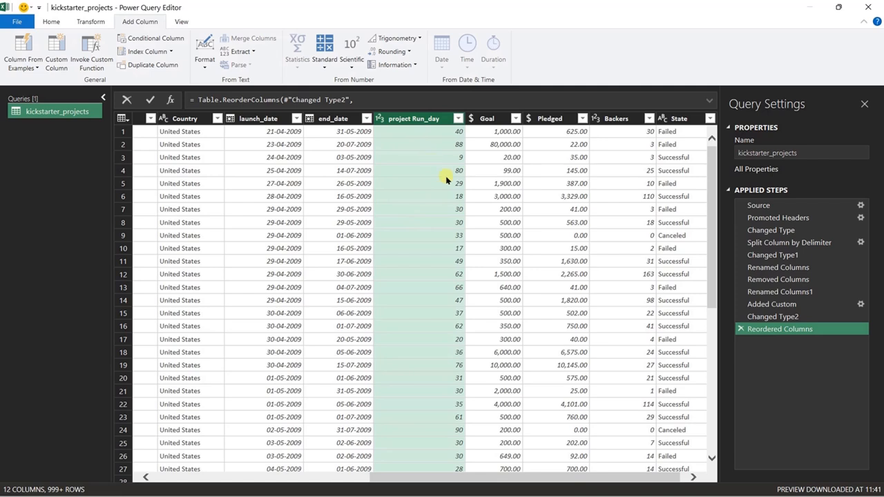
Add a new column with the year extracted from launch_date.
left_click_drag(566, 475, 615, 481)
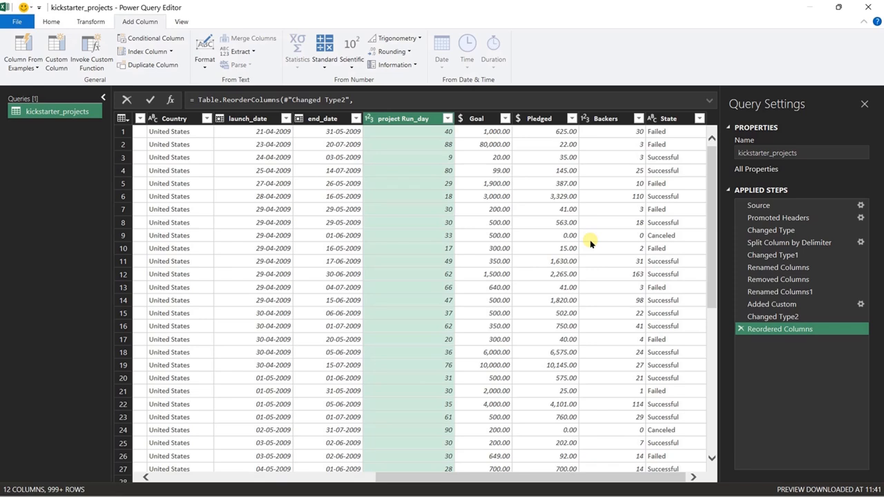
left_click(260, 120)
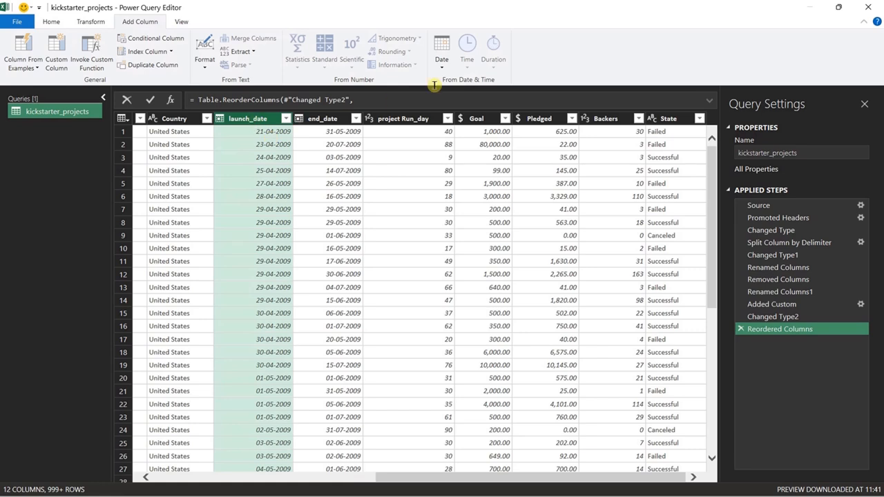
left_click(441, 61)
mouse_move(474, 122)
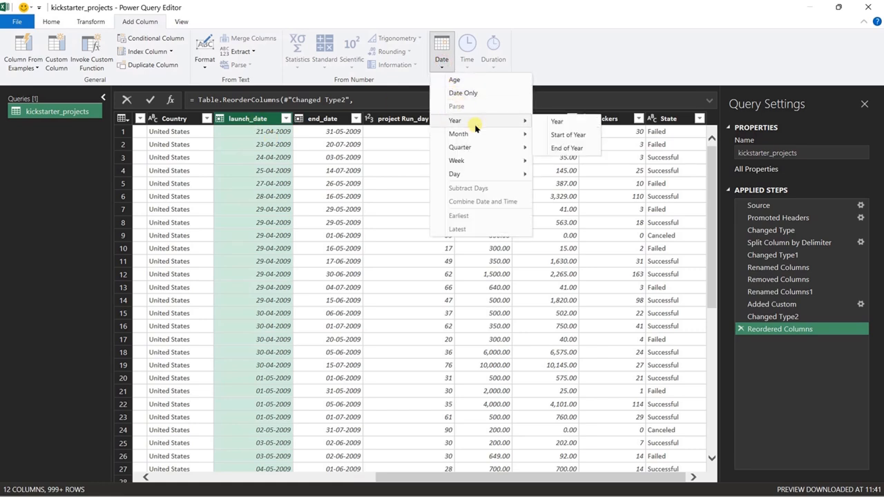
left_click(558, 122)
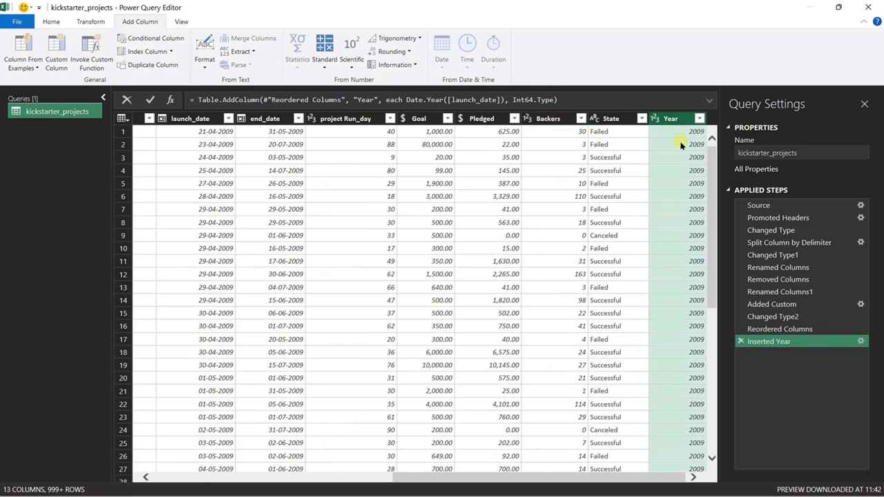
Add a new column with the month number extracted from launch_date.
left_click(206, 118)
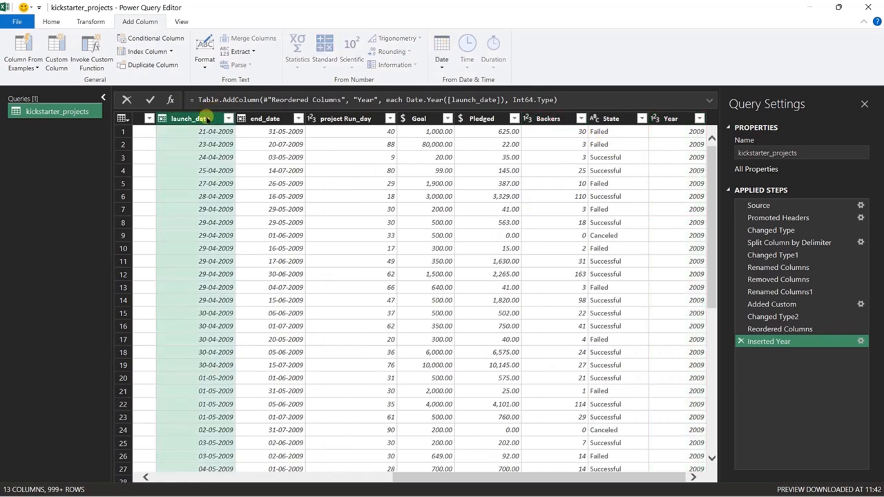
left_click(441, 66)
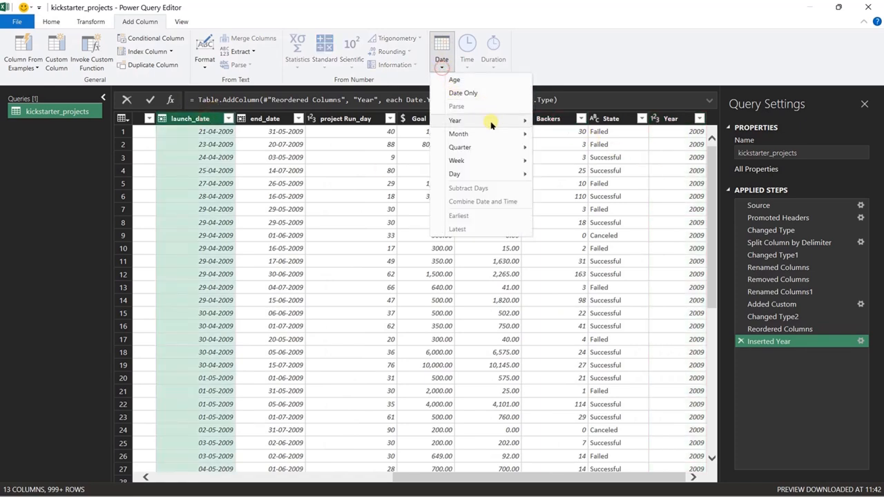
mouse_move(509, 134)
left_click(561, 134)
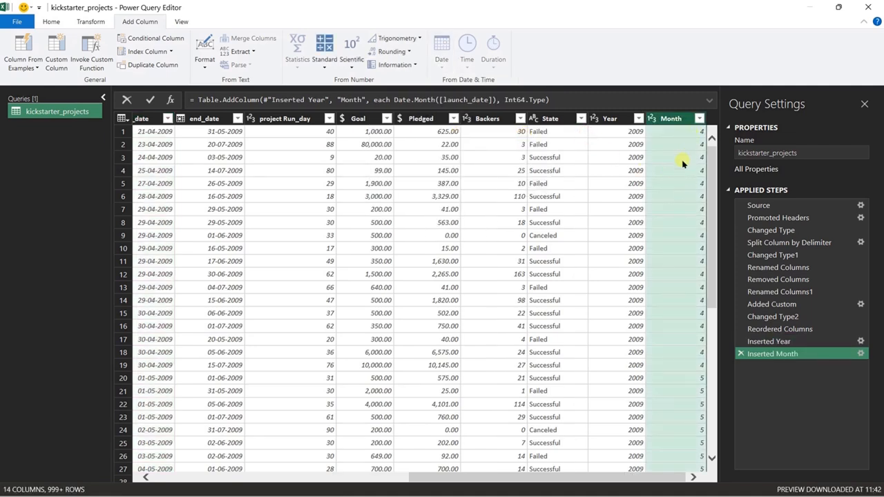
Add a new column with the name of the month from launch_date.
left_click(147, 123)
left_click(442, 66)
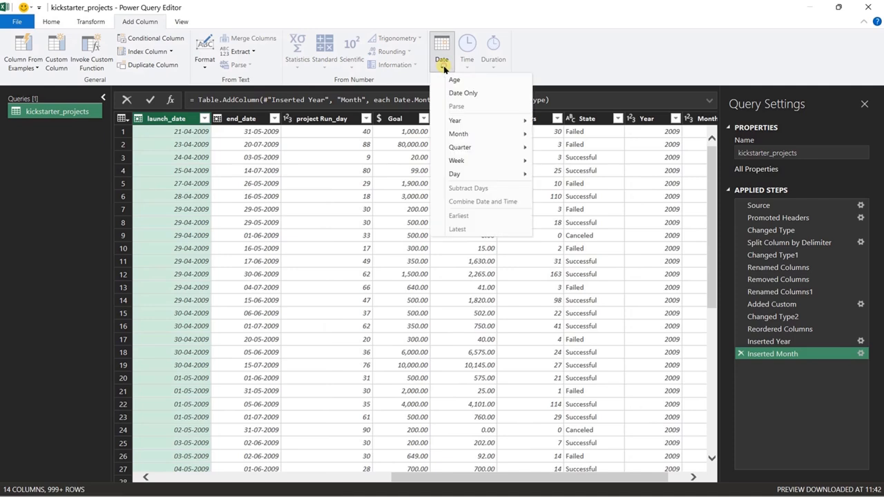
mouse_move(514, 135)
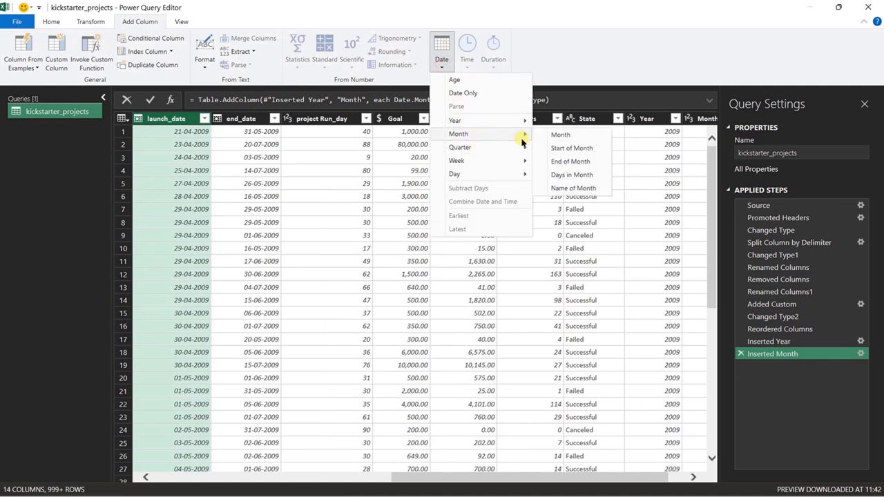
left_click(572, 189)
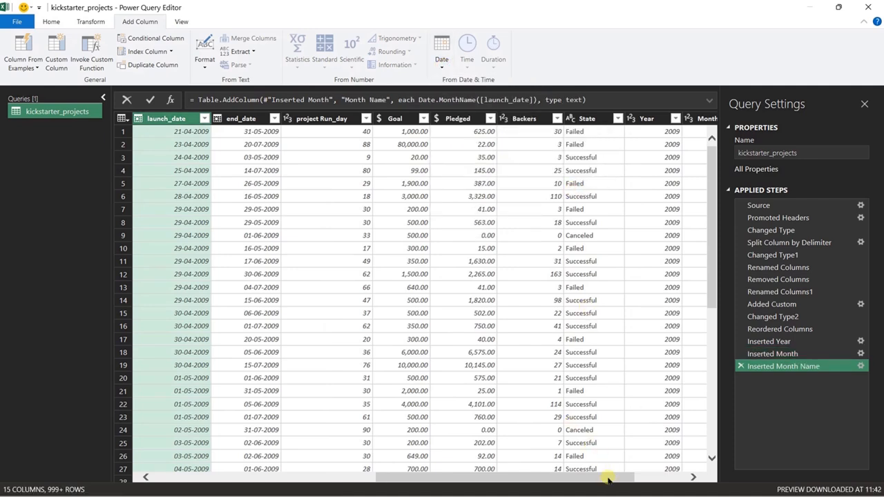
Shorten the Month Name column to the first 3 characters of each month name.
left_click_drag(607, 478, 661, 477)
left_click(598, 121)
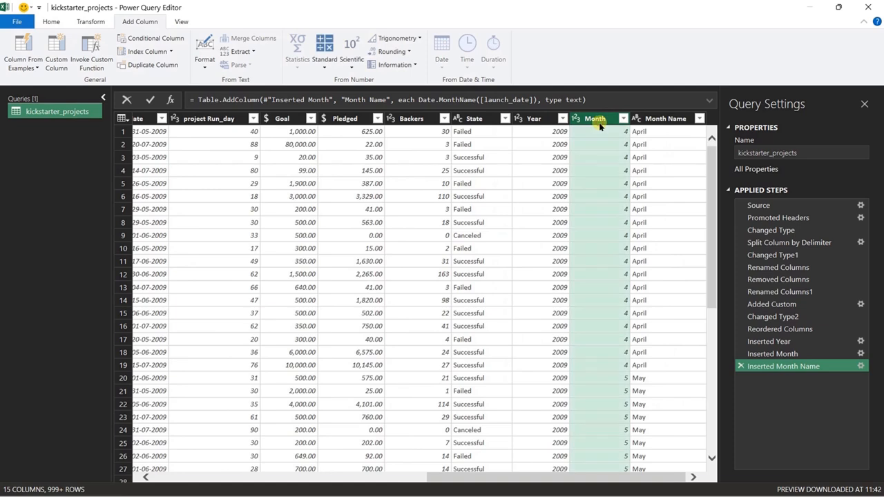
left_click(661, 122, "ctrl")
left_click(662, 120)
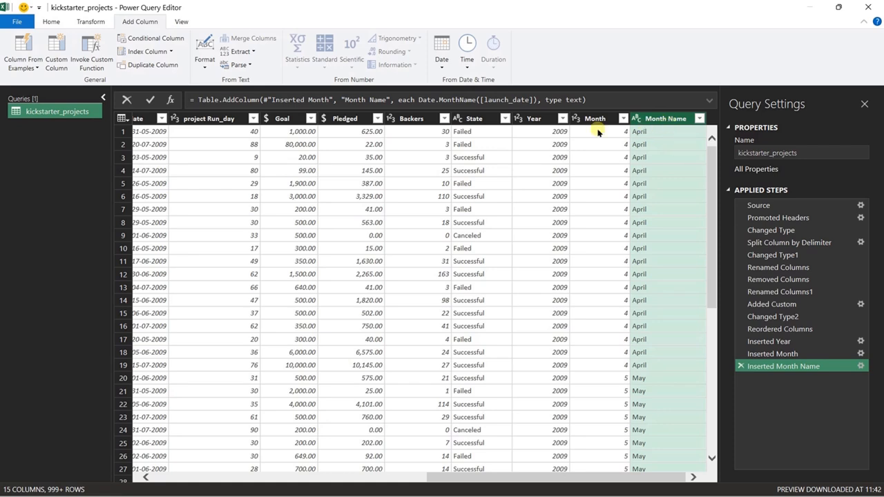
left_click(99, 23)
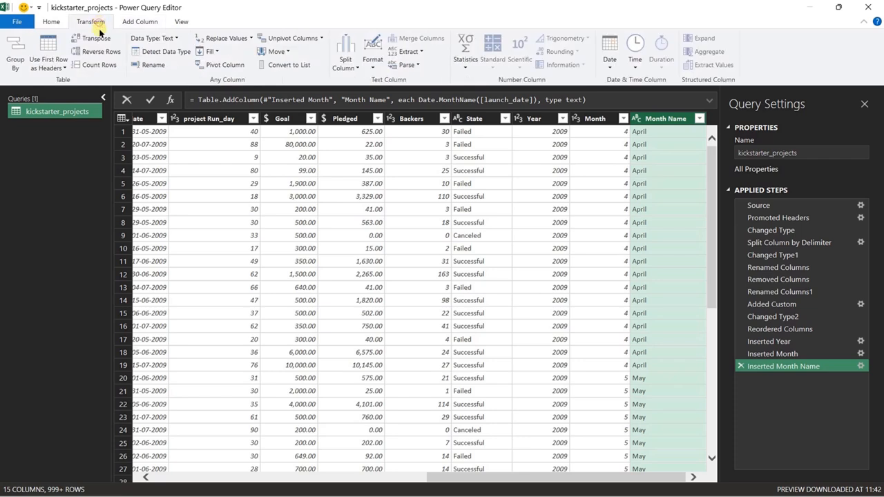
left_click(418, 53)
left_click(423, 78)
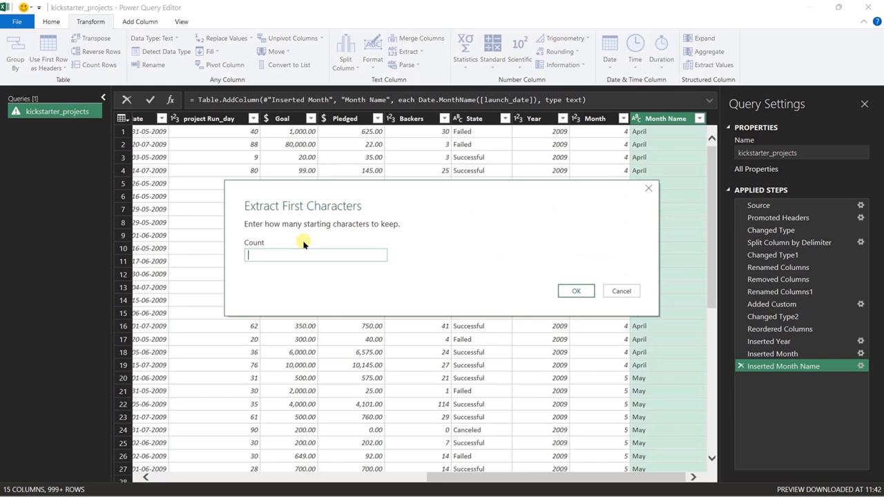
left_click(577, 292)
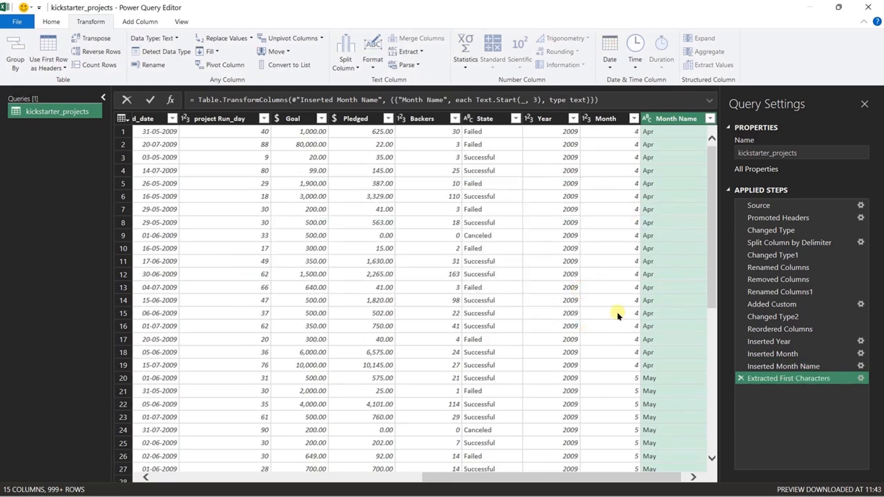
Close and load the query as a connection only, adding its data to the Data Model.
left_click(47, 21)
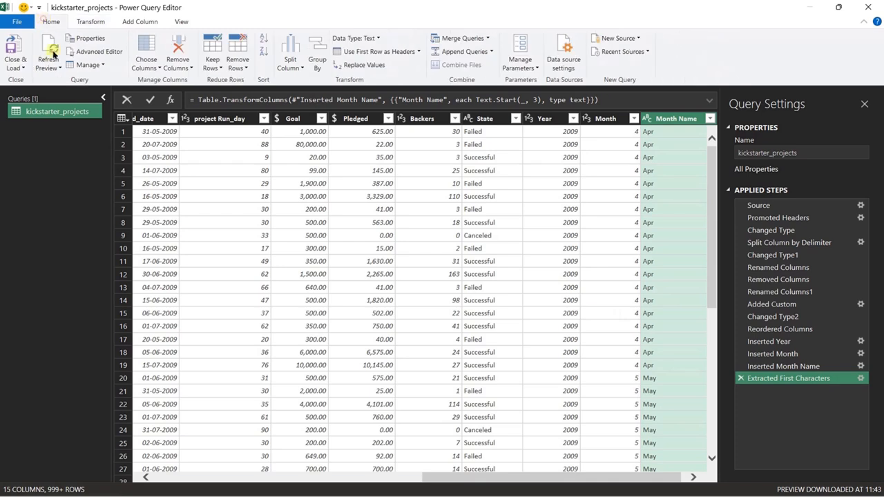
left_click(22, 70)
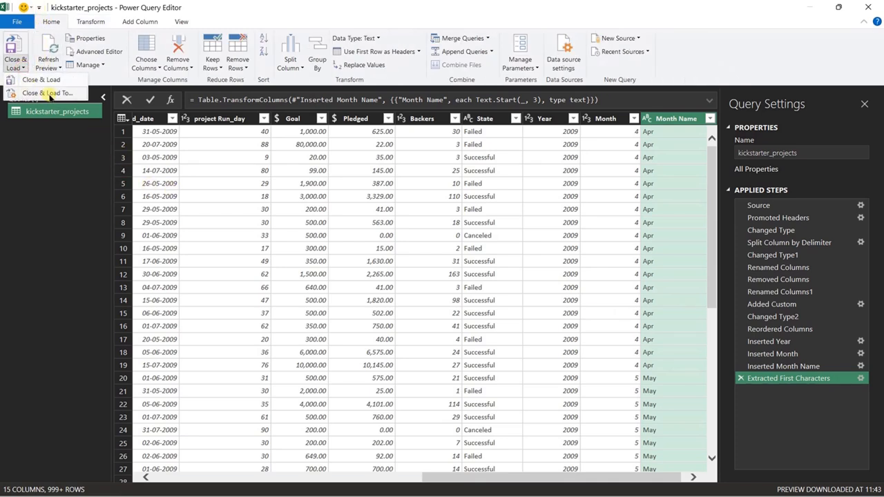
left_click(49, 94)
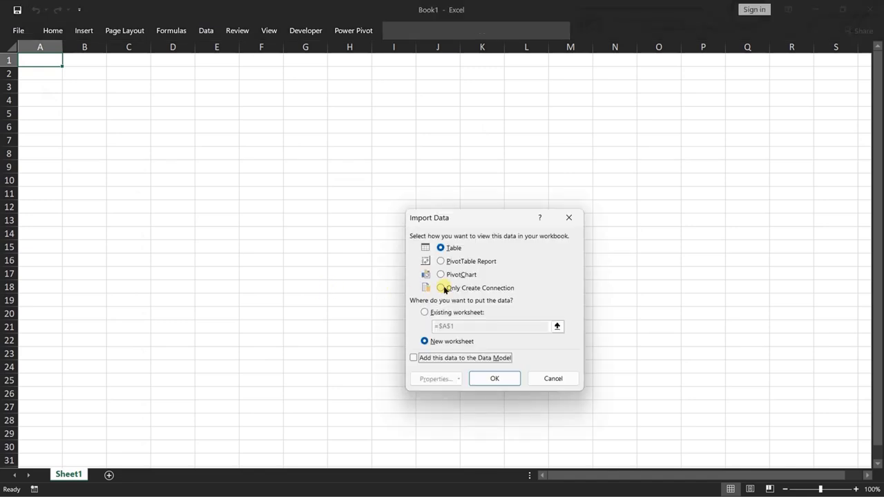
left_click(441, 288)
left_click(414, 357)
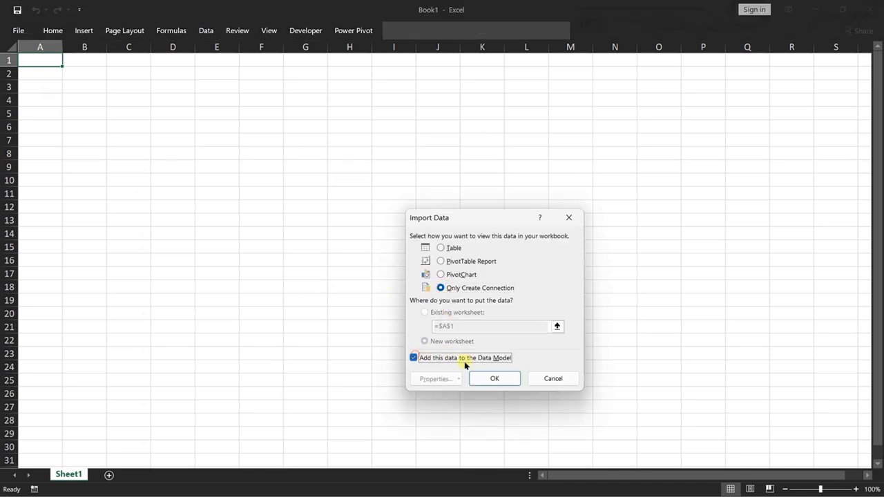
left_click(493, 377)
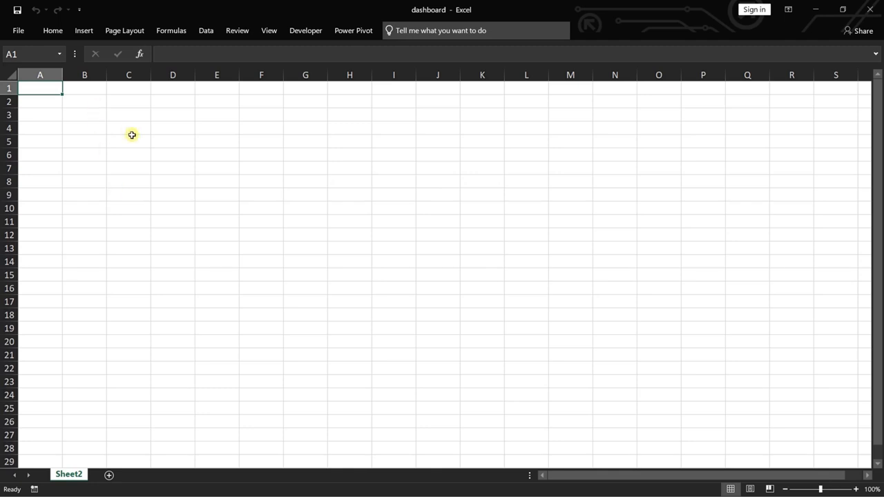
Create a PivotTable from the workbook's Data Model on a new worksheet and expand the kickstarter_projects field list.
left_click(84, 32)
left_click(19, 60)
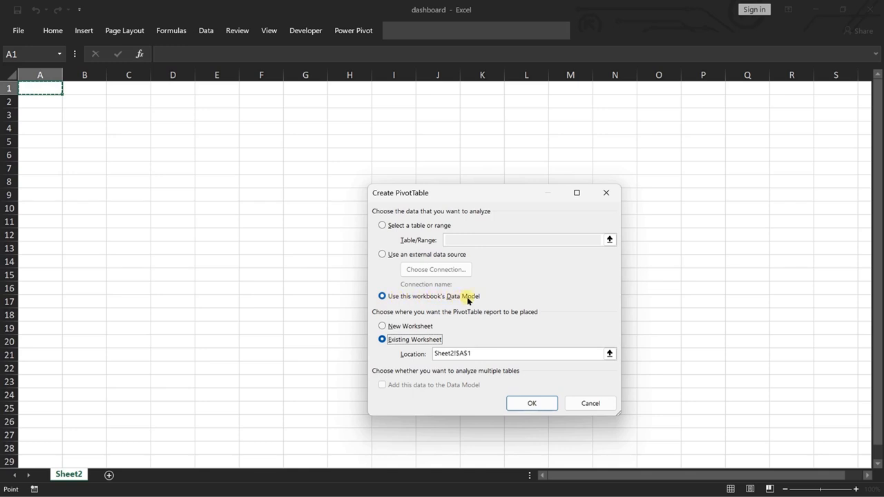
left_click(383, 326)
left_click(525, 405)
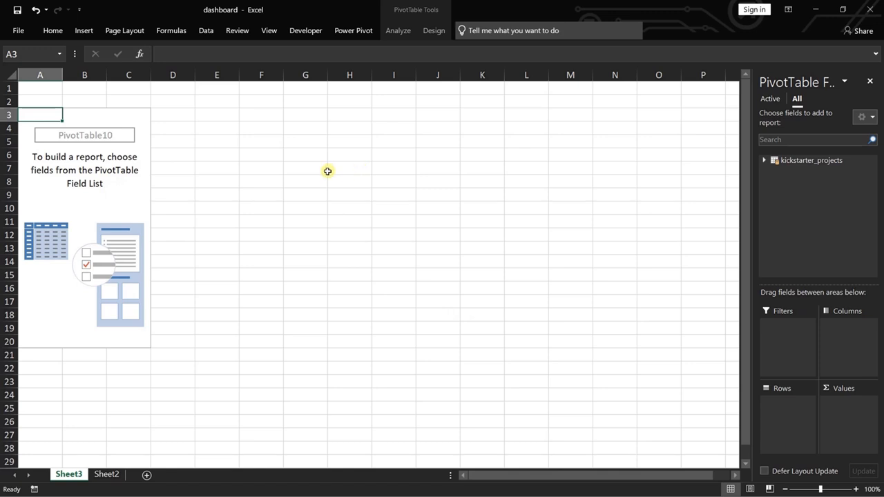
left_click(765, 161)
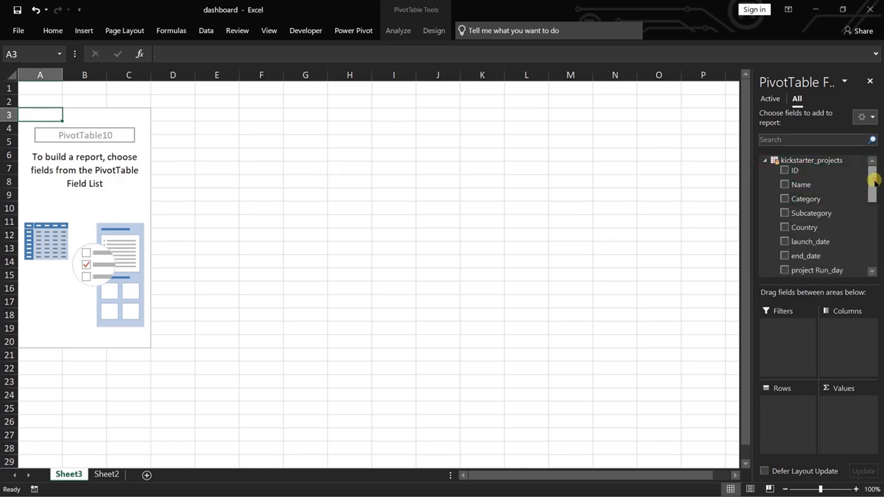
left_click_drag(872, 184, 872, 257)
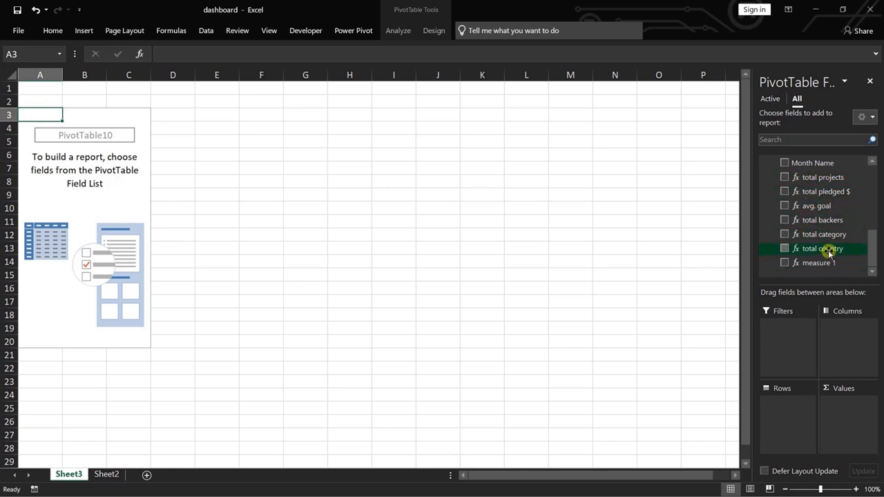
left_click_drag(870, 250, 868, 187)
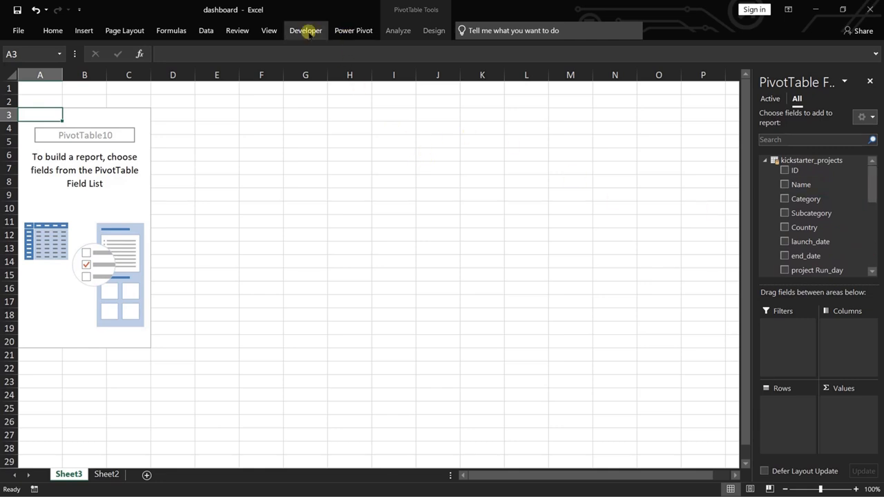
left_click(351, 29)
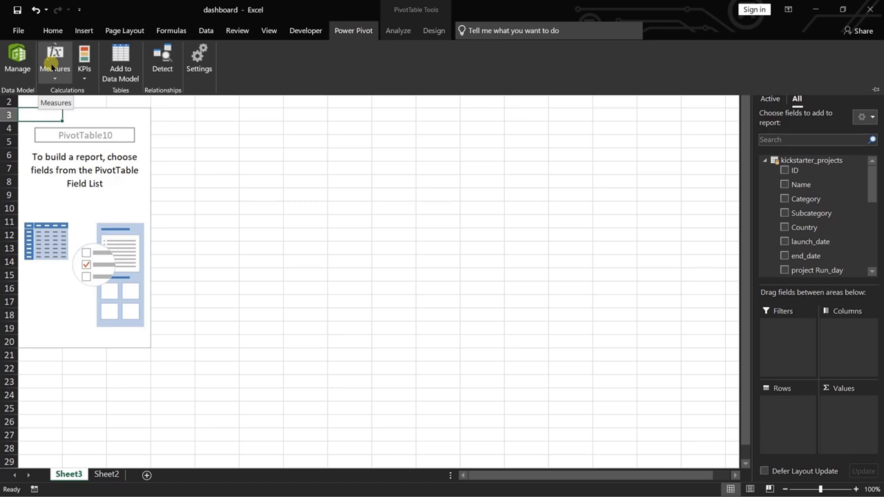
left_click(54, 64)
left_click(74, 92)
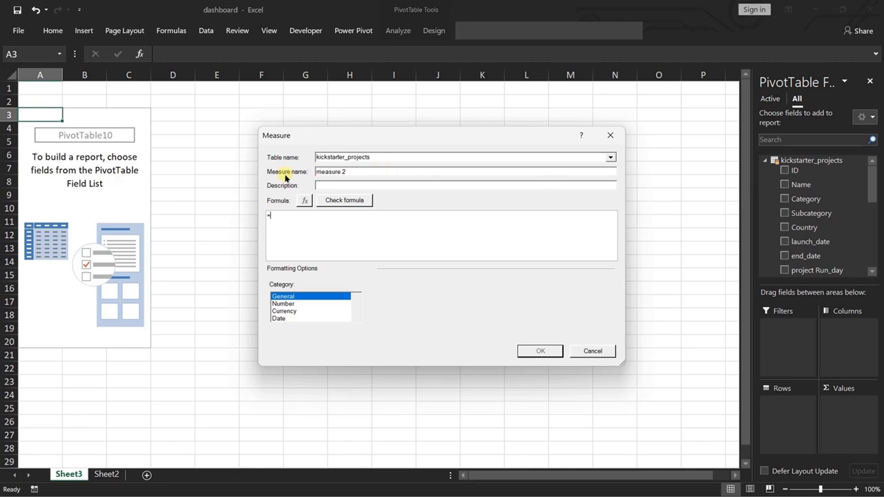
double_click(367, 170)
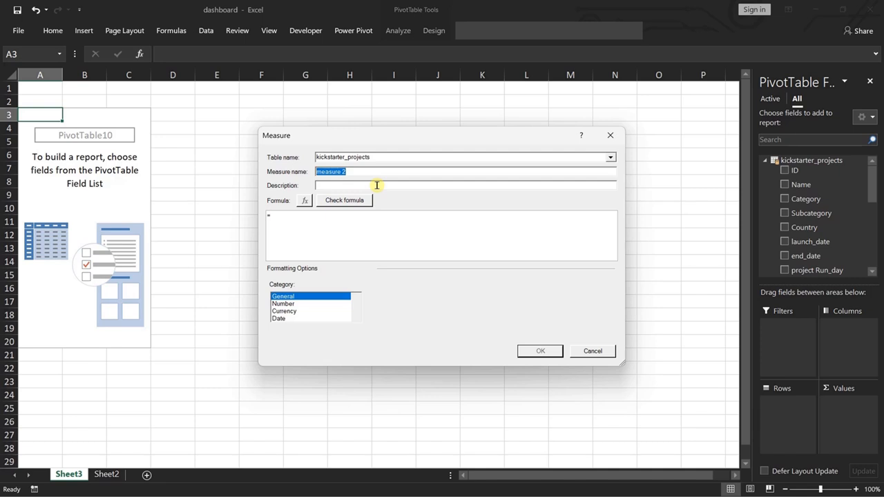
left_click(294, 221)
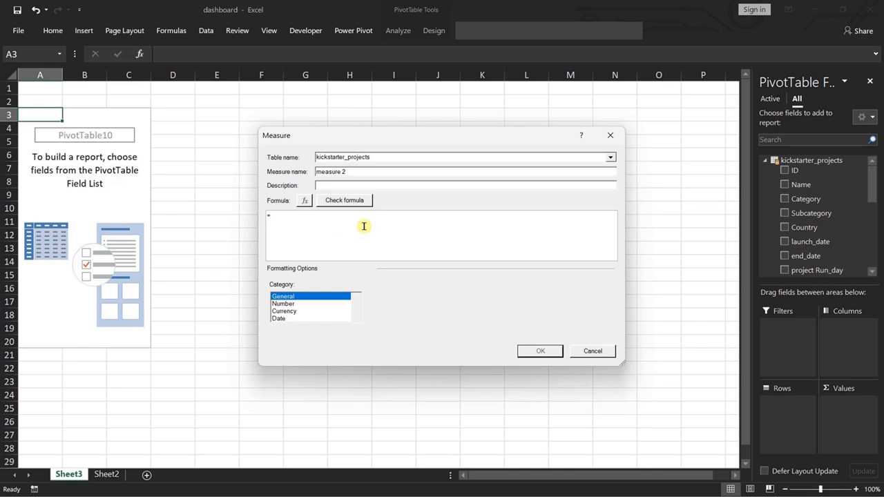
left_click(589, 350)
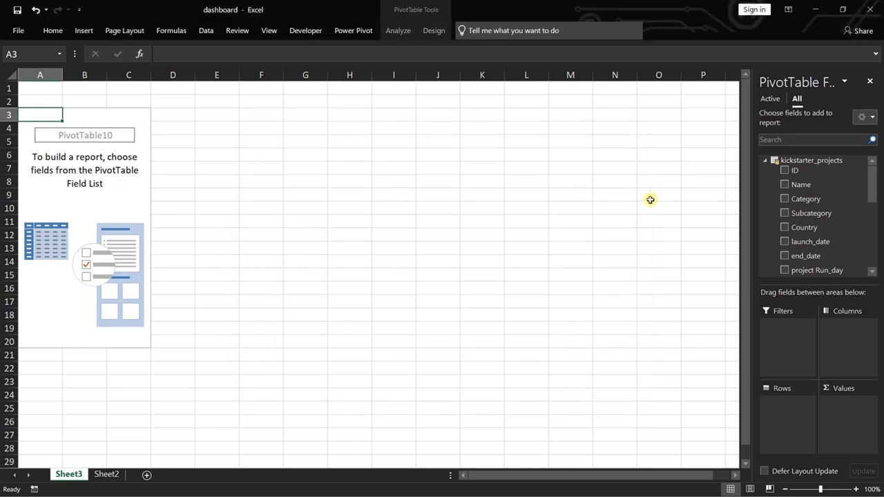
Add total projects, total backers, total pledged $, total category, total country and measure 1, in that order, to the PivotTable values.
left_click_drag(869, 181, 872, 249)
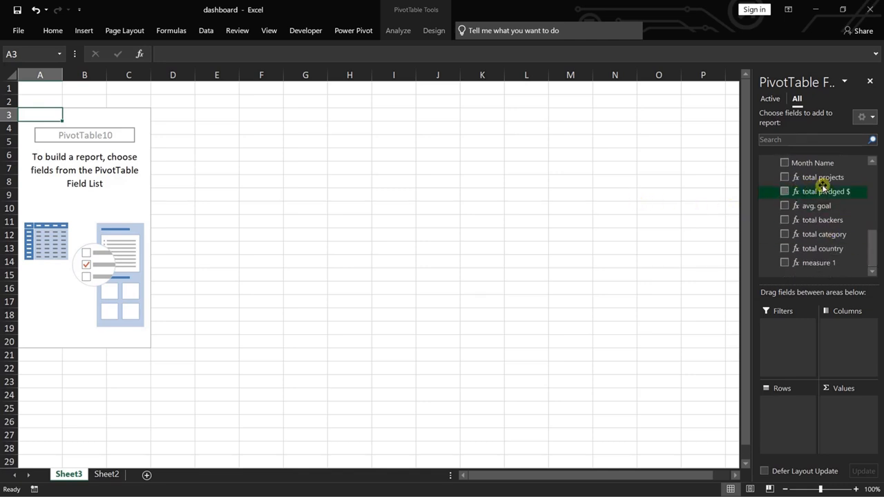
left_click_drag(823, 181, 852, 421)
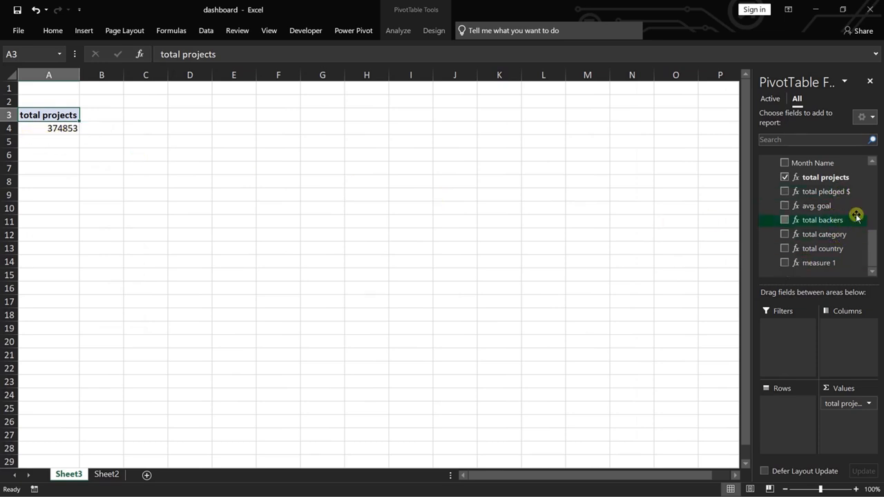
left_click_drag(837, 192, 853, 421)
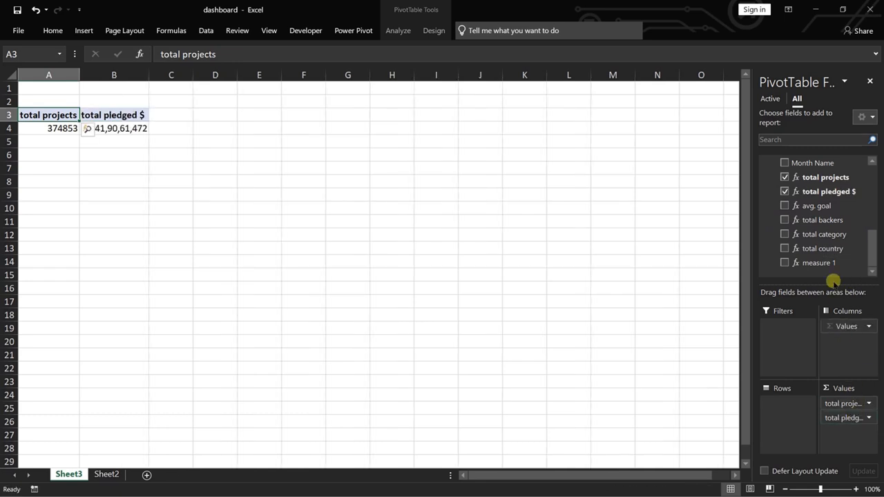
left_click_drag(822, 221, 853, 409)
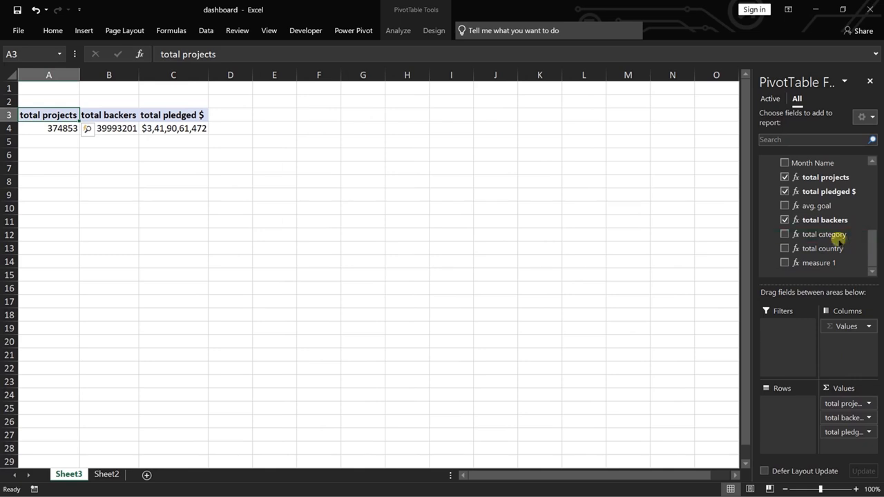
left_click_drag(829, 235, 856, 446)
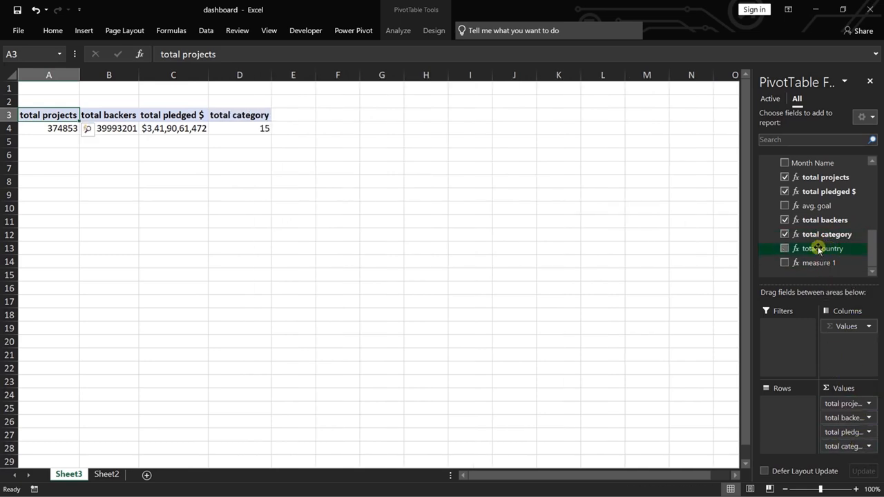
left_click_drag(821, 247, 849, 456)
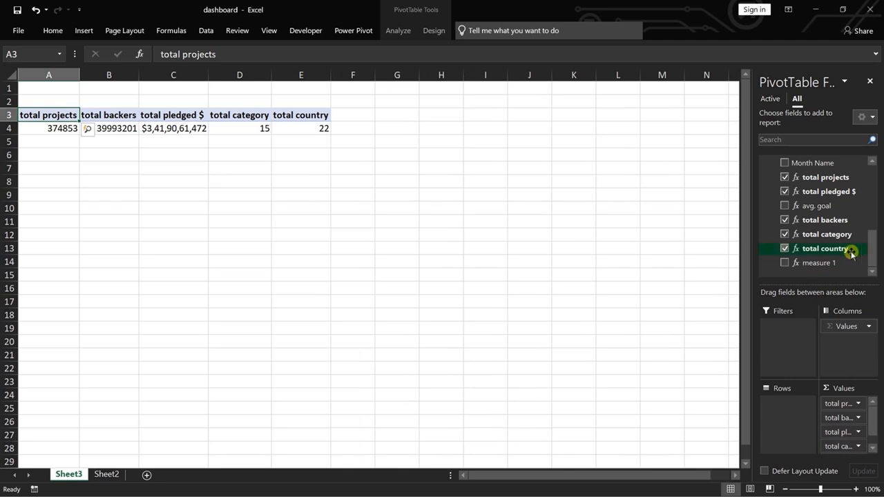
left_click_drag(832, 263, 846, 454)
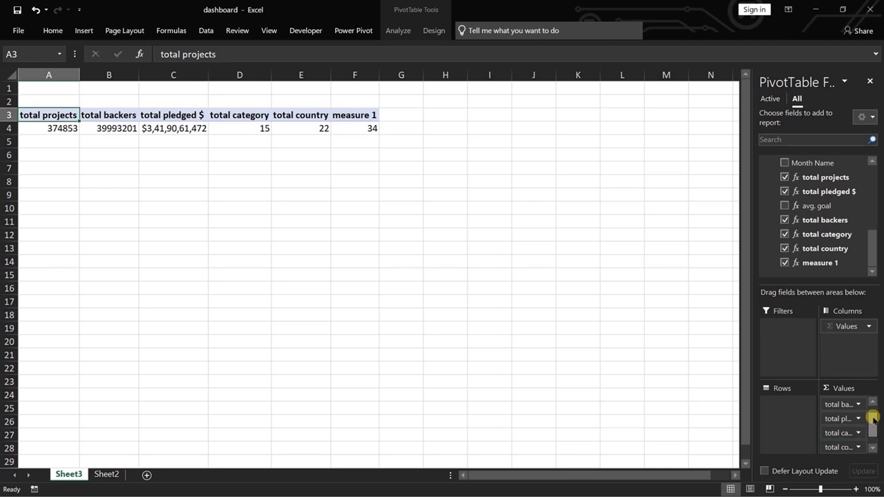
left_click_drag(871, 418, 873, 430)
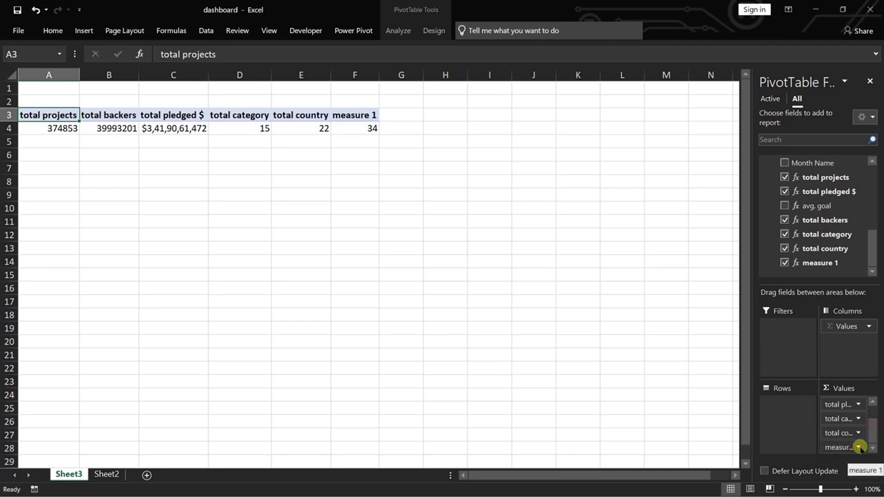
left_click(858, 447)
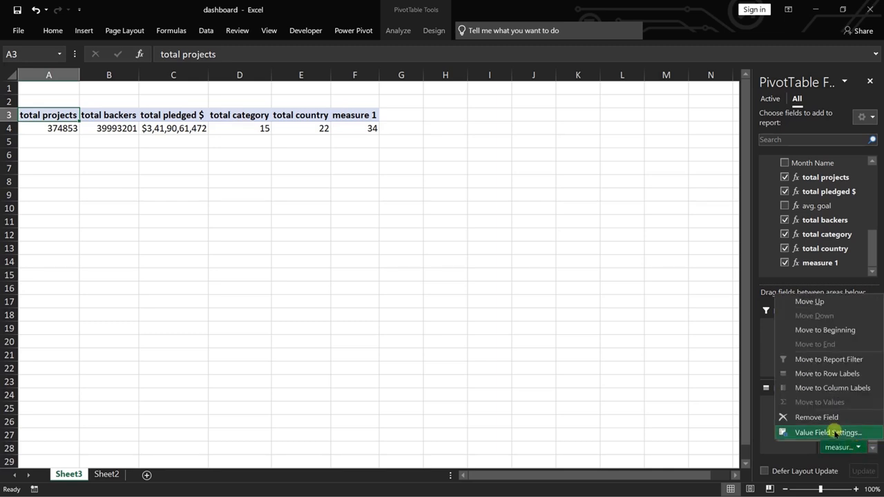
left_click(834, 433)
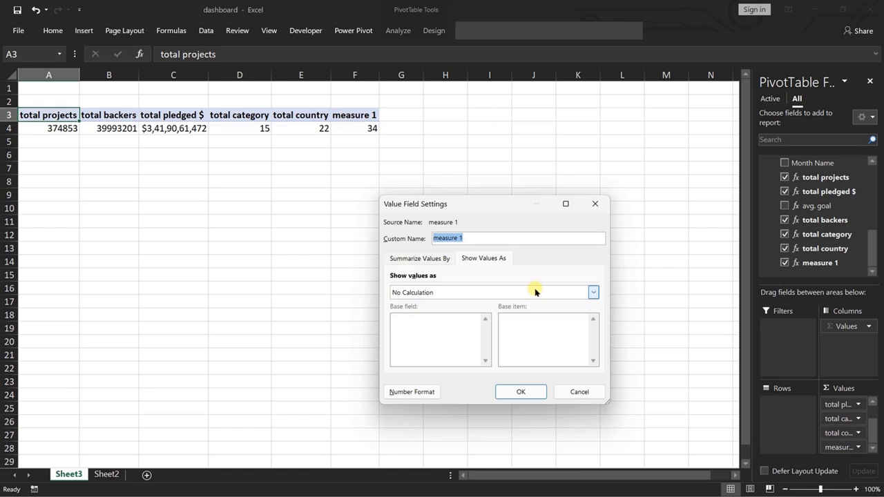
left_click(594, 204)
Review the formulas of the existing measures in the Data Model.
left_click(353, 31)
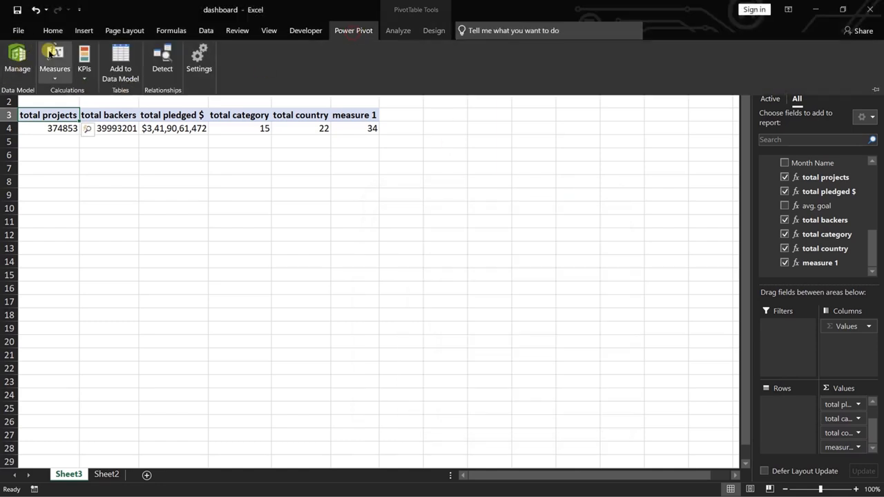
left_click(54, 57)
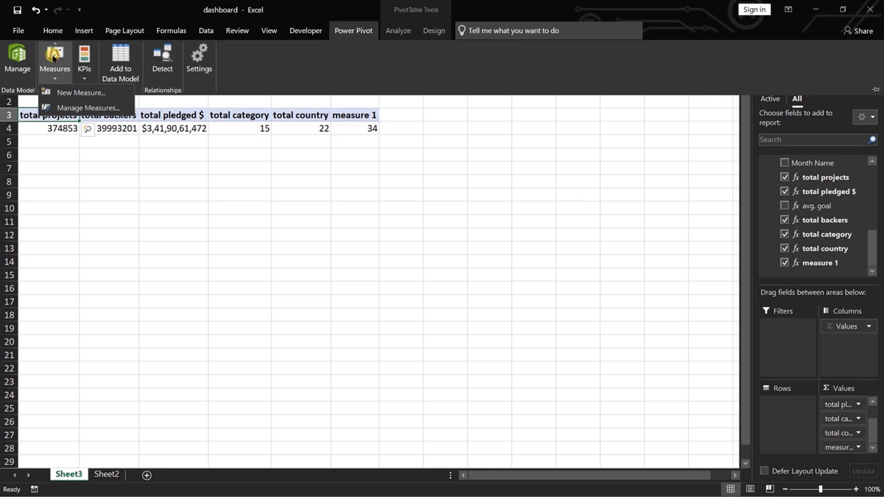
left_click(75, 107)
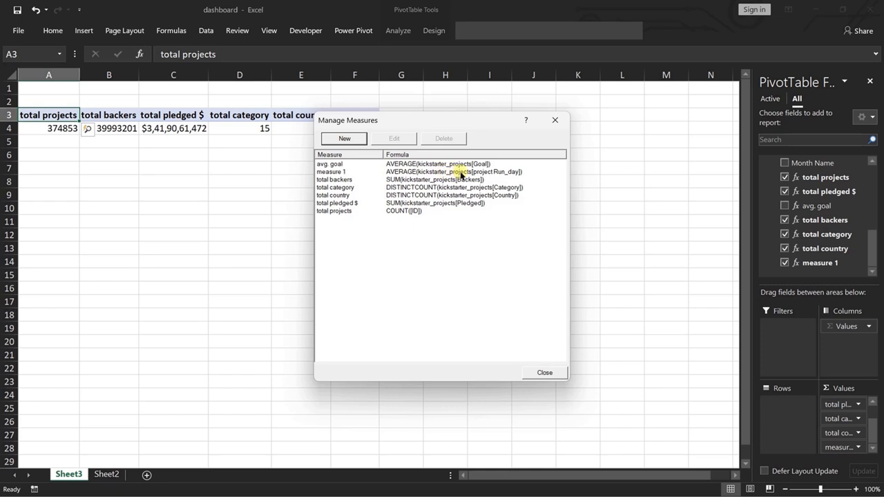
left_click(555, 121)
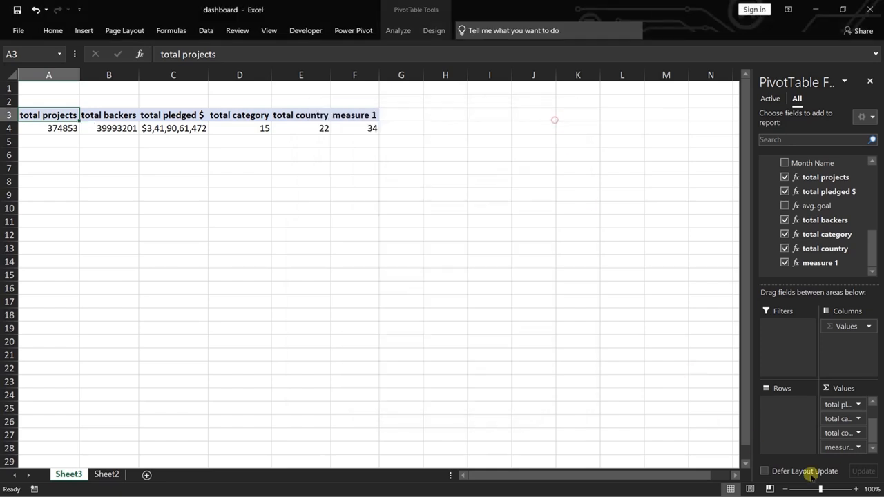
Rename the measure 1 value in the KPI PivotTable as "avg. run_day".
left_click(859, 448)
left_click(830, 433)
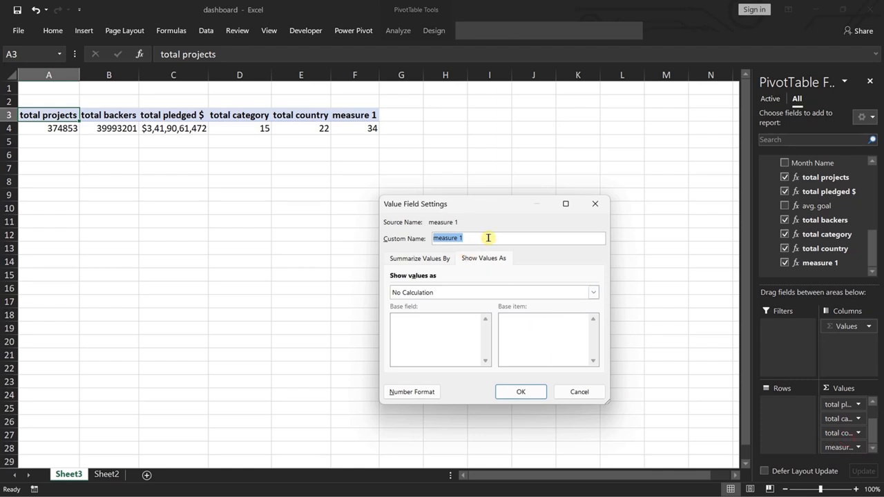
type("avg. run_day")
left_click(520, 392)
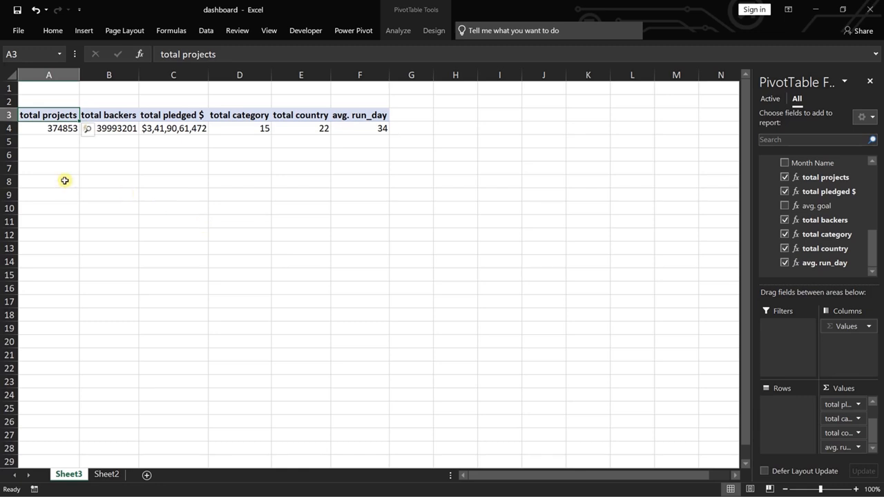
Create a PivotTable from the workbook's Data Model at cell A9 of Sheet3 and expand the kickstarter_projects field list.
left_click(38, 195)
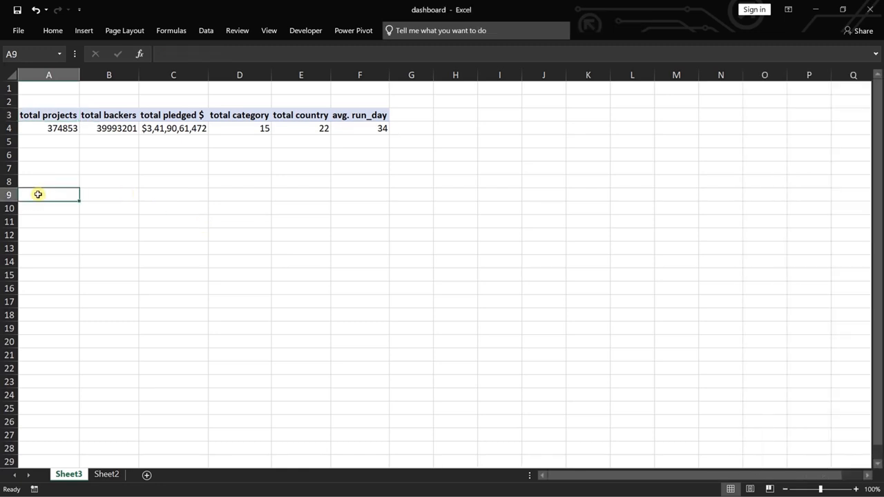
left_click(83, 30)
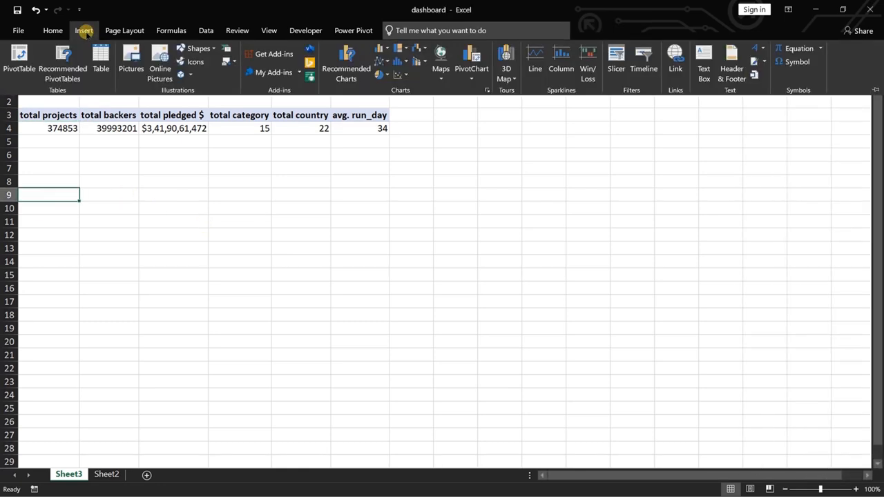
left_click(21, 57)
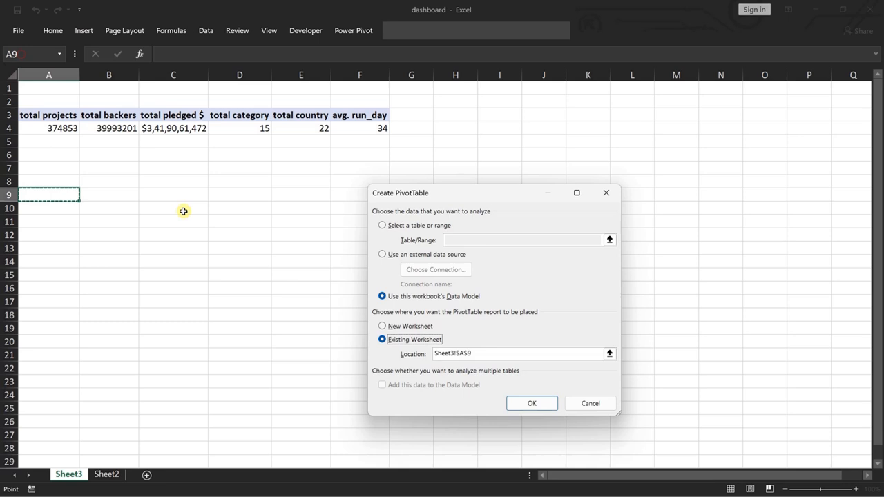
left_click(526, 401)
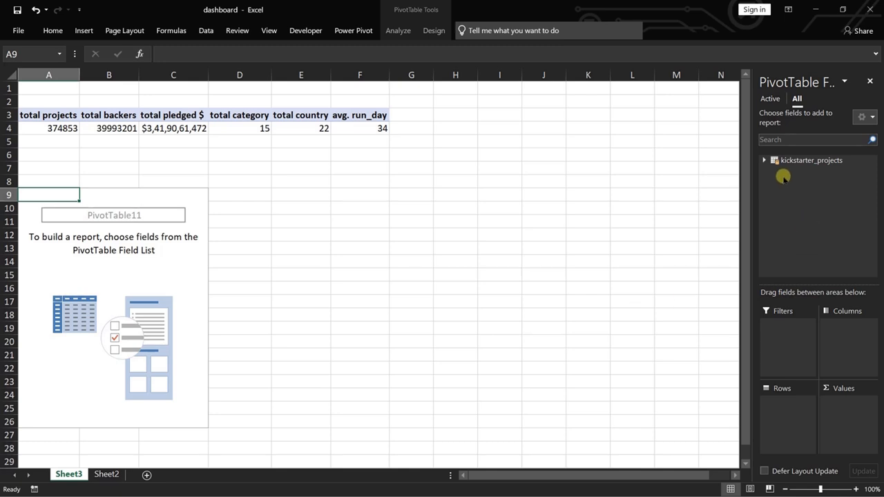
left_click(765, 160)
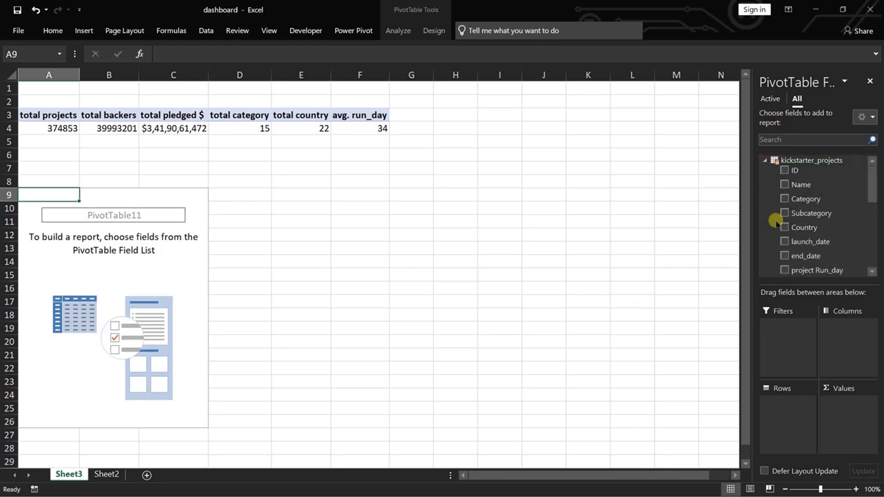
Add Month Name to the rows and total projects to the values of the new PivotTable.
left_click_drag(873, 178, 874, 221)
left_click_drag(808, 247, 792, 417)
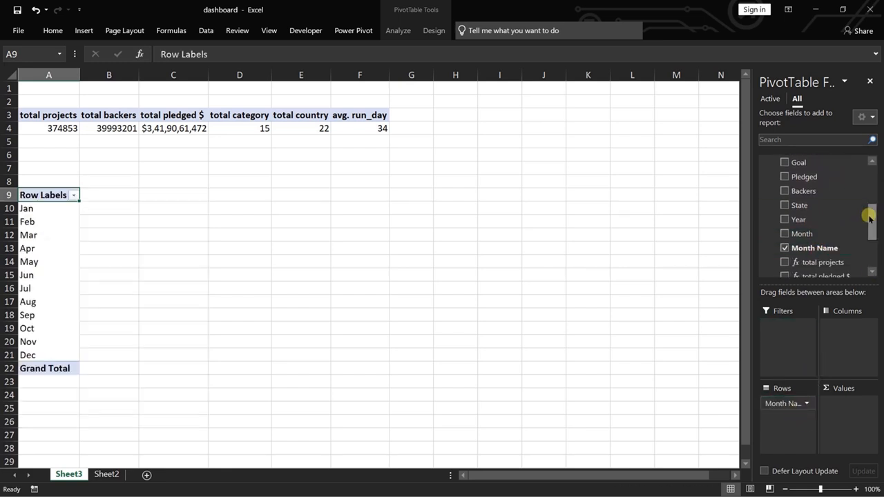
left_click_drag(869, 218, 871, 248)
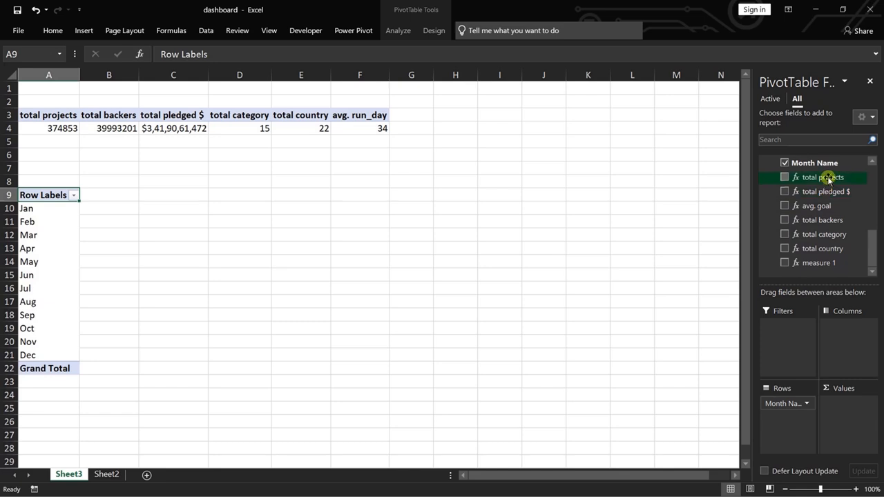
left_click_drag(827, 179, 841, 413)
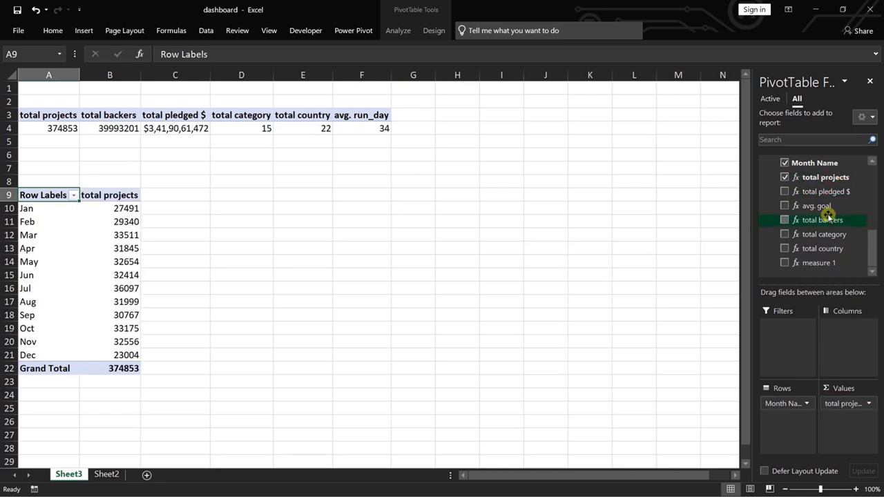
left_click_drag(828, 192, 857, 421)
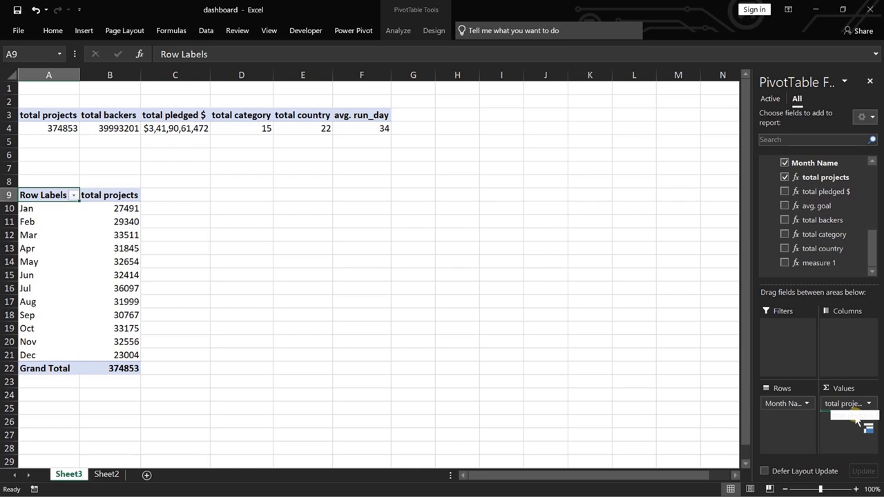
mouse_move(857, 421)
left_mouse_down()
mouse_move(856, 429)
mouse_move(852, 423)
left_mouse_up()
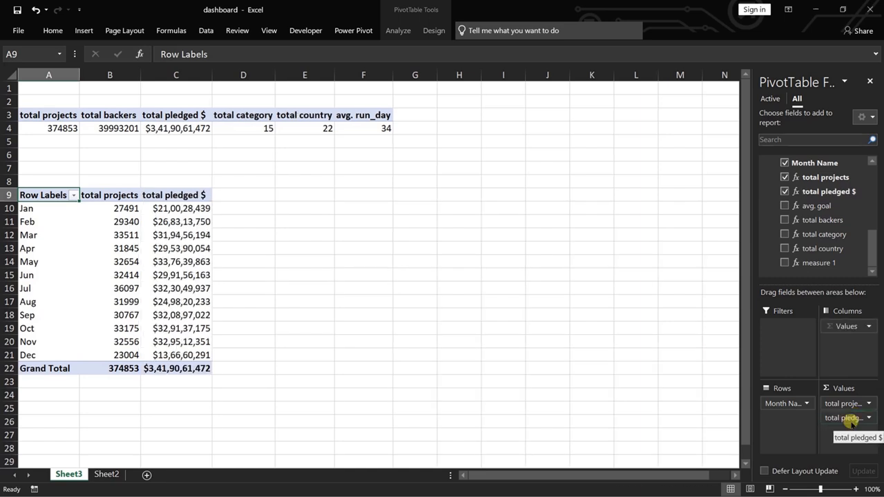
left_click_drag(840, 418, 737, 414)
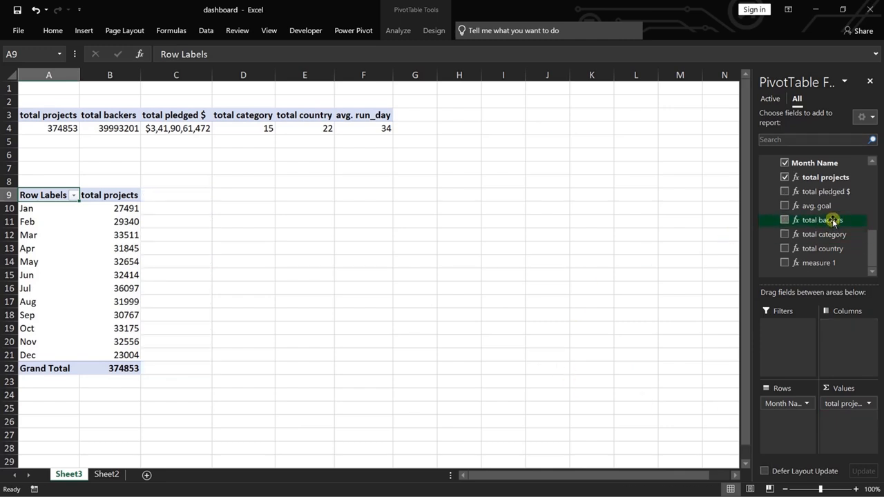
Add total backers to the monthly PivotTable's values and rename the total projects value as "Projects".
left_click_drag(833, 221, 848, 420)
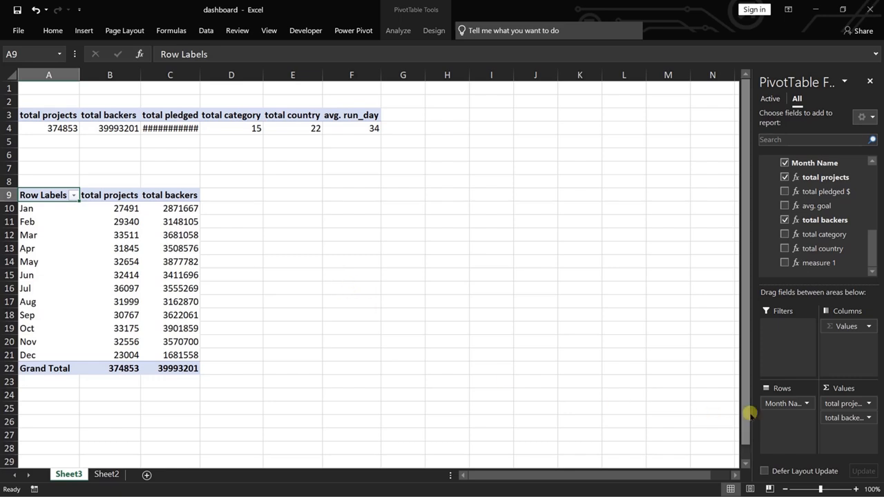
left_click(865, 403)
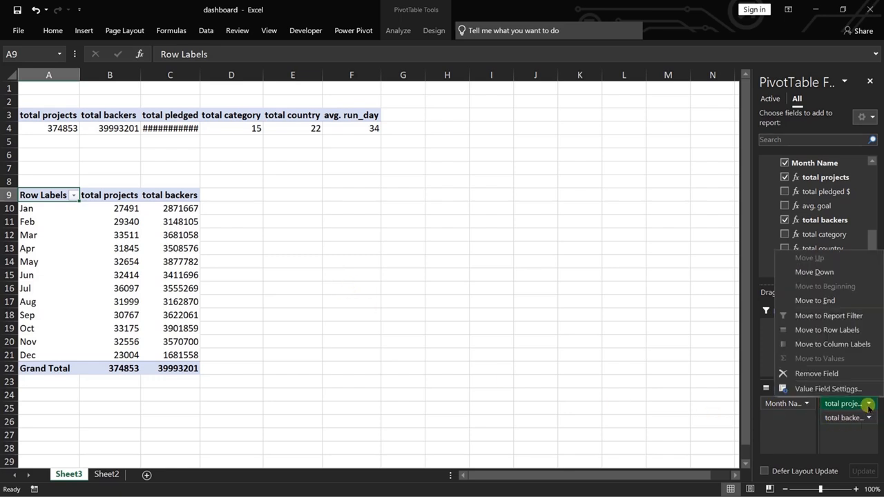
left_click(812, 387)
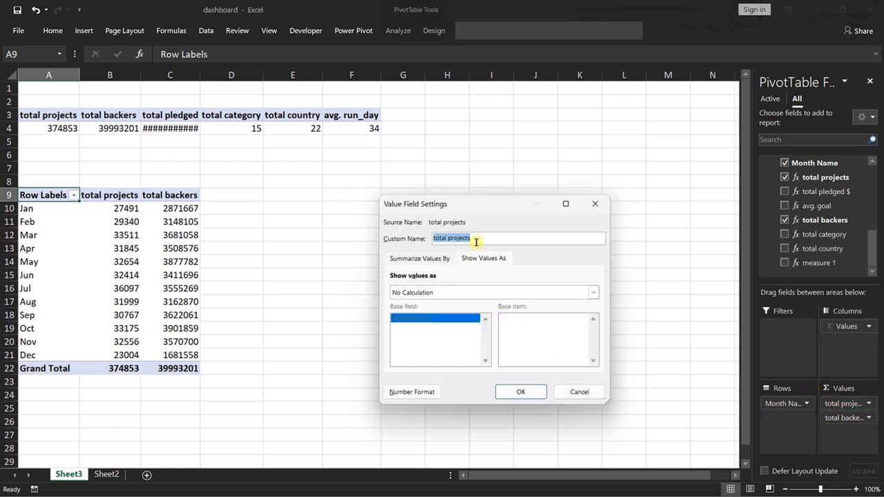
left_click(449, 237)
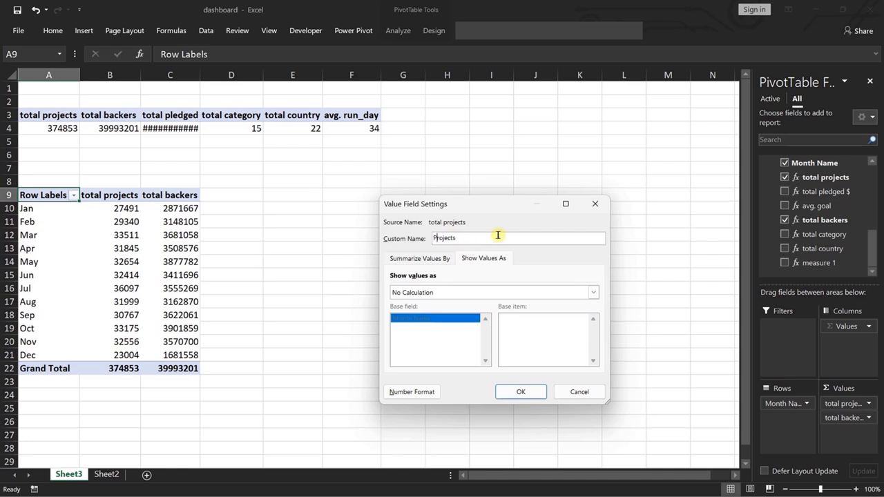
left_click(518, 391)
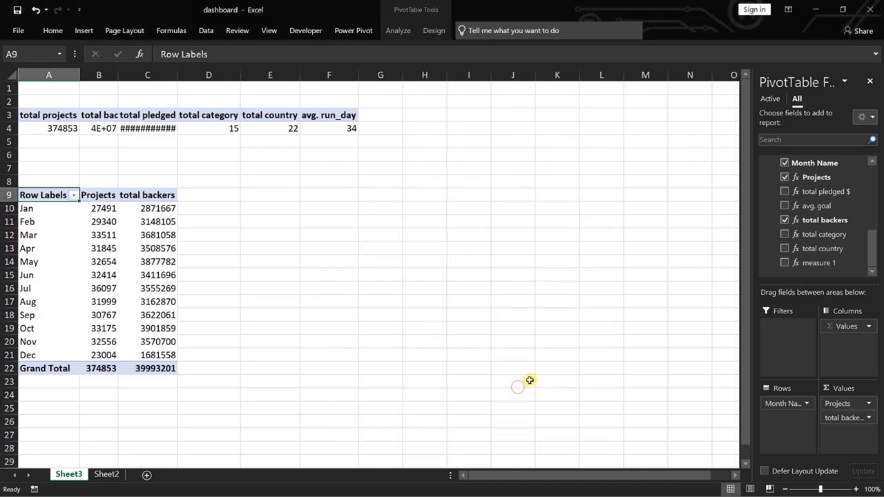
Rename the total backers value in the monthly PivotTable as "Backers".
left_click(865, 417)
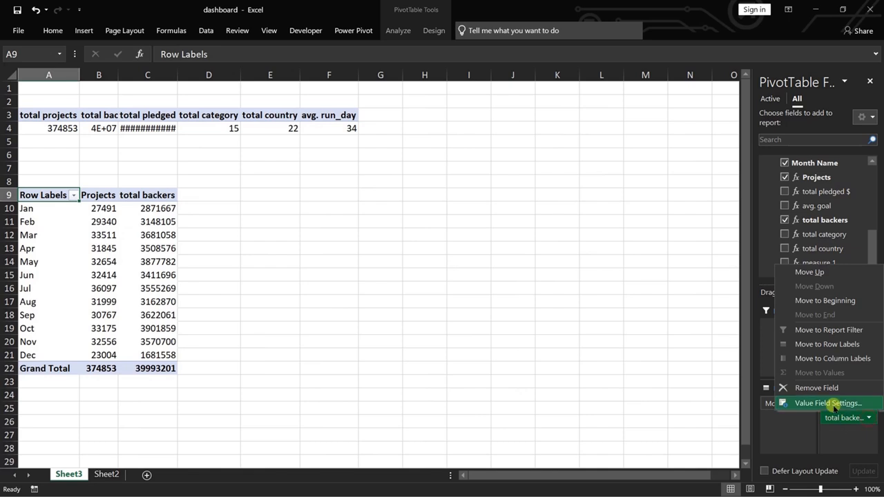
left_click(833, 404)
left_click(453, 239)
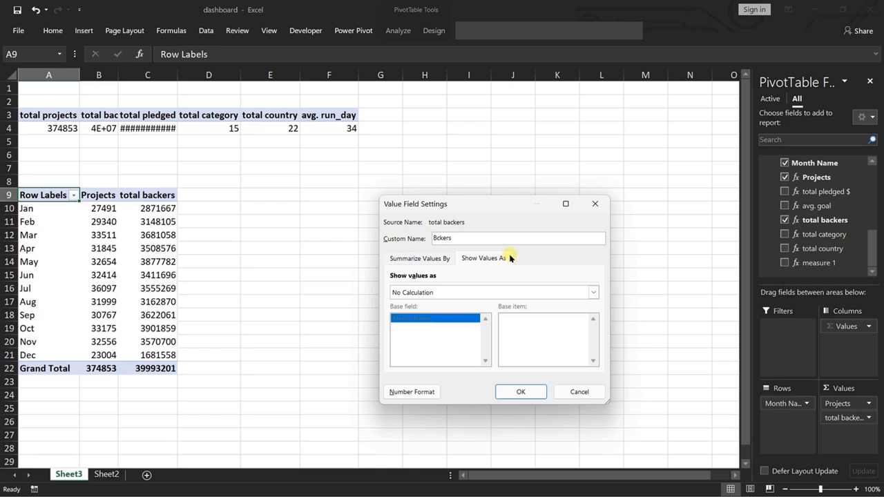
type("Ba")
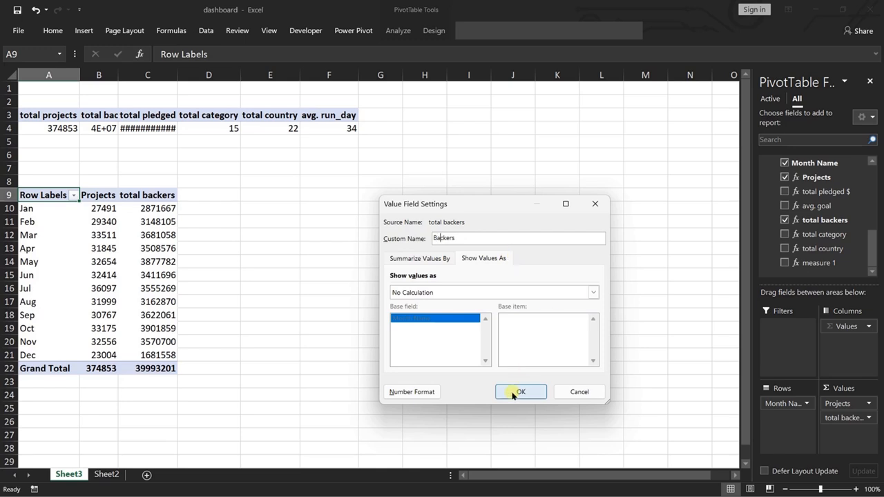
left_click(512, 393)
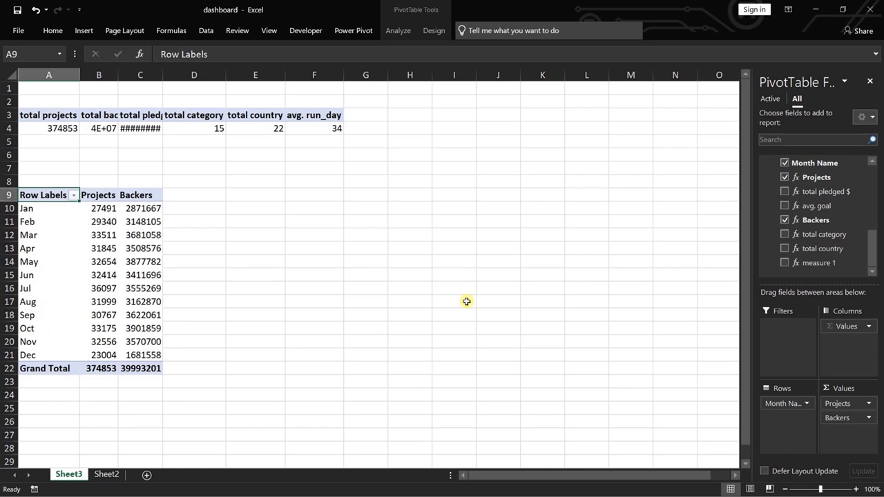
Copy the monthly Projects and Backers PivotTable to cell E9 and autofit the width of column C.
left_click_drag(41, 195, 144, 370)
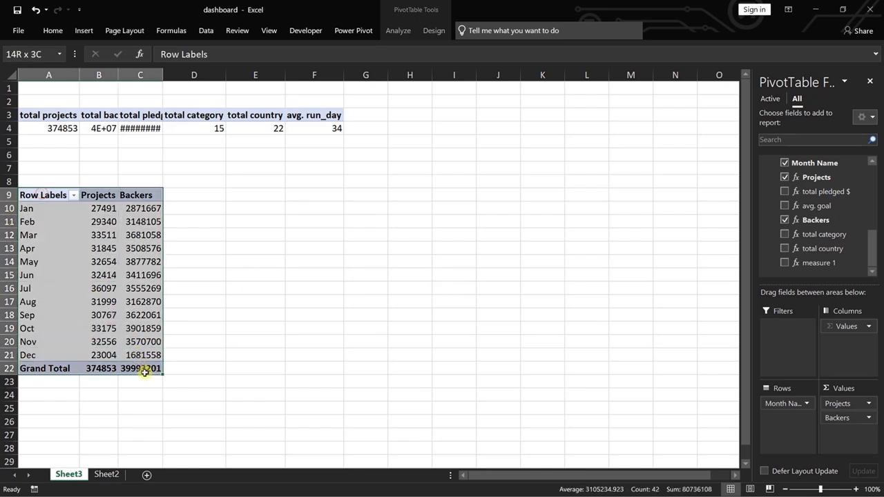
left_click(253, 194)
left_click_drag(38, 195, 154, 369)
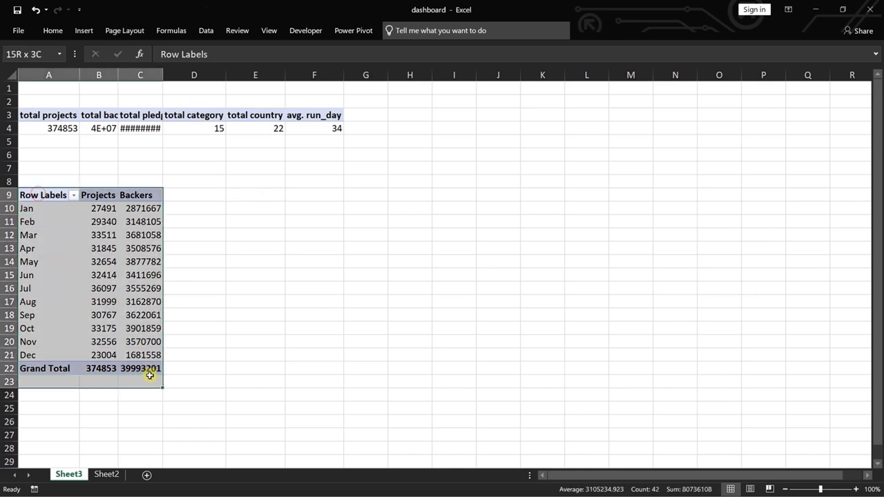
key("ctrl+c")
left_click(255, 196)
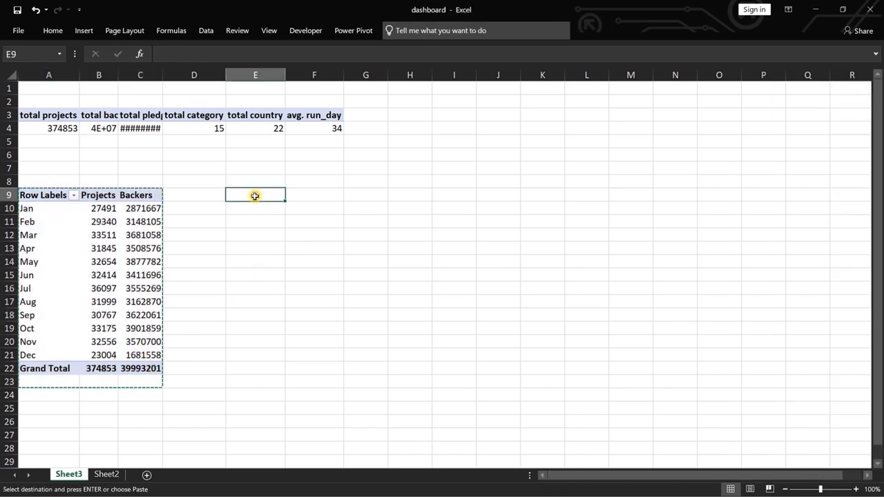
key("ctrl+v")
double_click(160, 72)
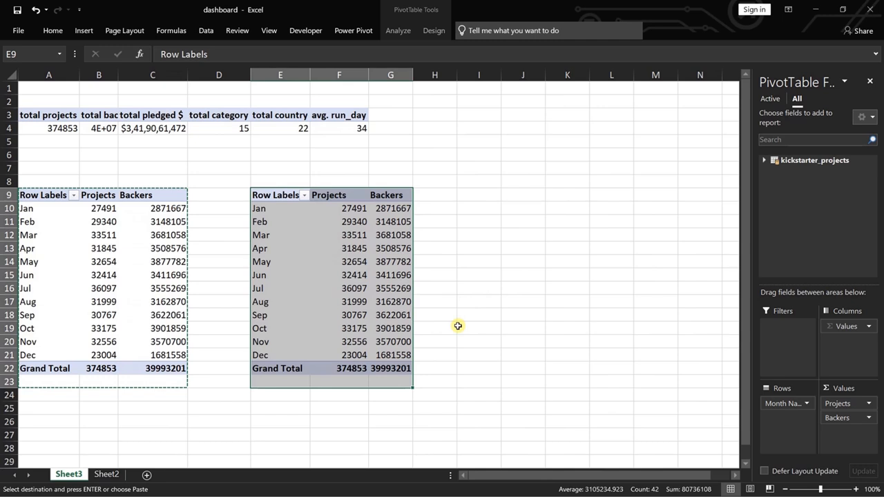
Replace the Projects and Backers values in the PivotTable at E9 with total pledged $.
left_click_drag(836, 418, 708, 419)
left_click(764, 160)
left_click_drag(871, 183, 871, 275)
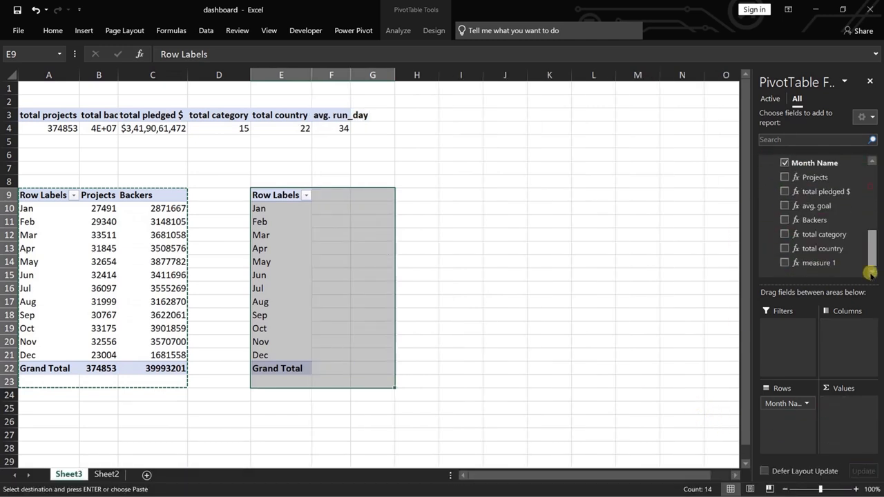
left_click_drag(821, 191, 854, 417)
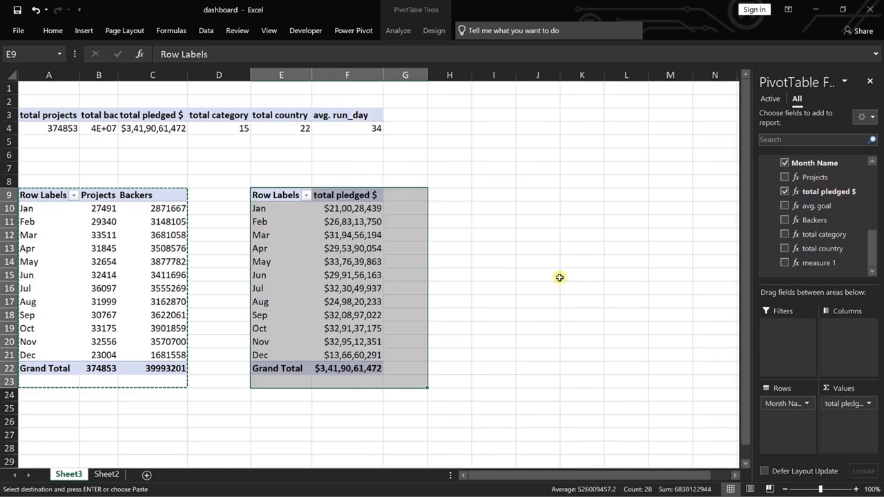
left_click(347, 288)
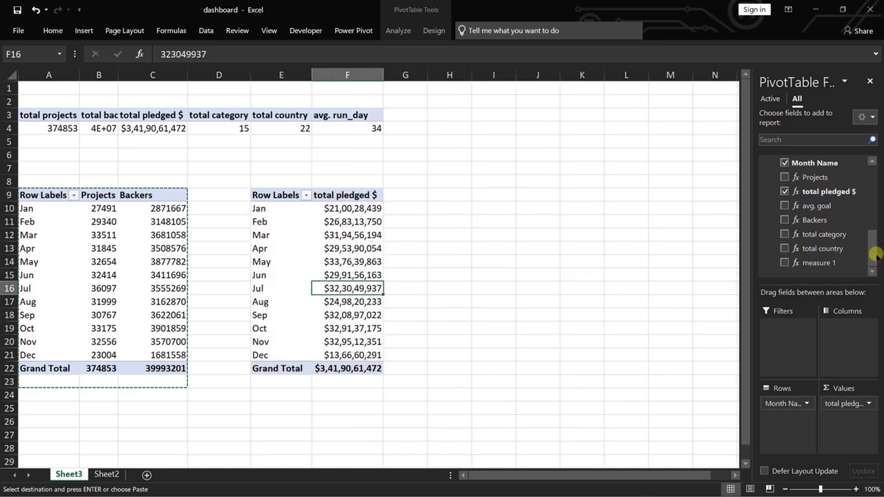
mouse_move(874, 251)
left_mouse_down()
mouse_move(872, 235)
mouse_move(872, 255)
left_mouse_up()
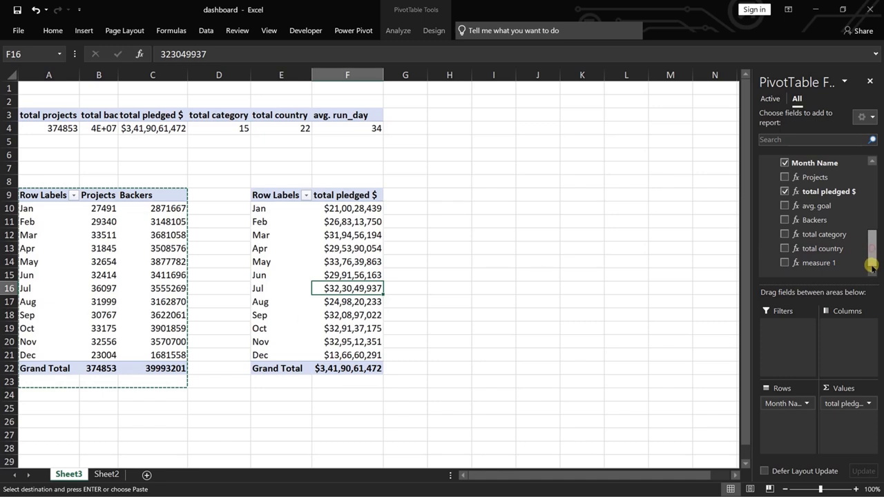
left_click_drag(868, 249, 874, 185)
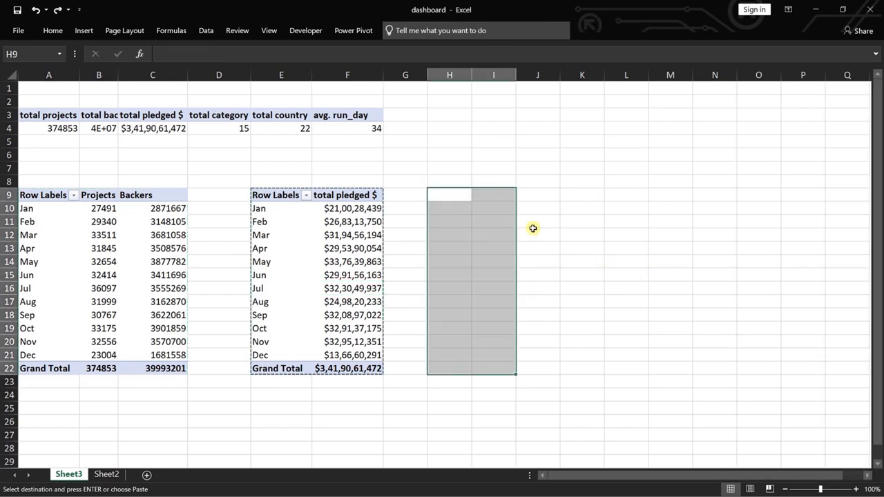
Copy the monthly Projects and Backers PivotTable from A9 to cell H9.
left_click_drag(29, 194, 171, 368)
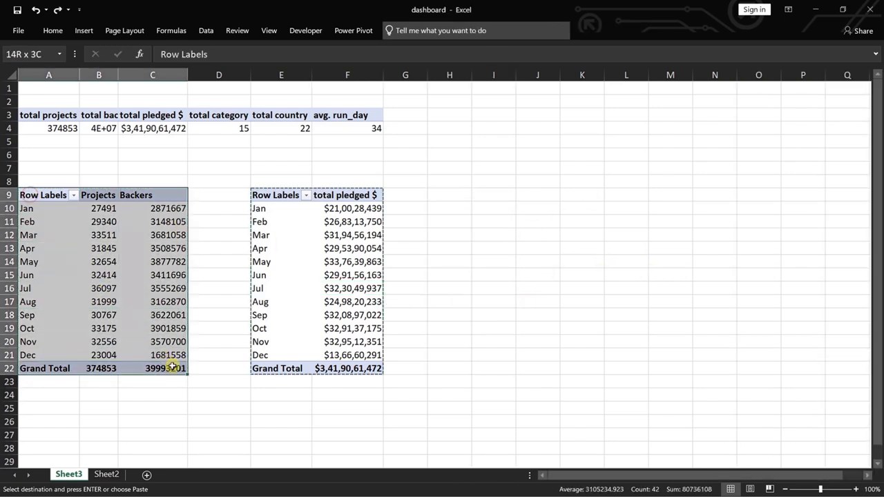
key("ctrl+c")
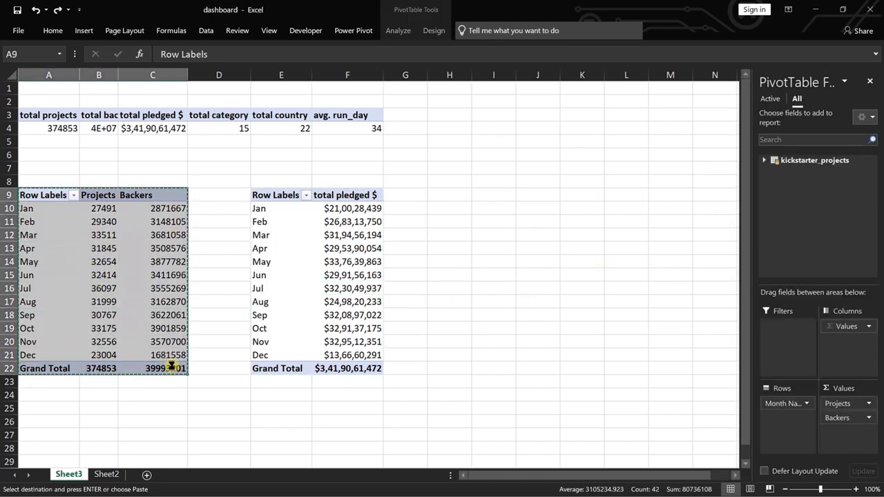
left_click(446, 193)
key("ctrl+v")
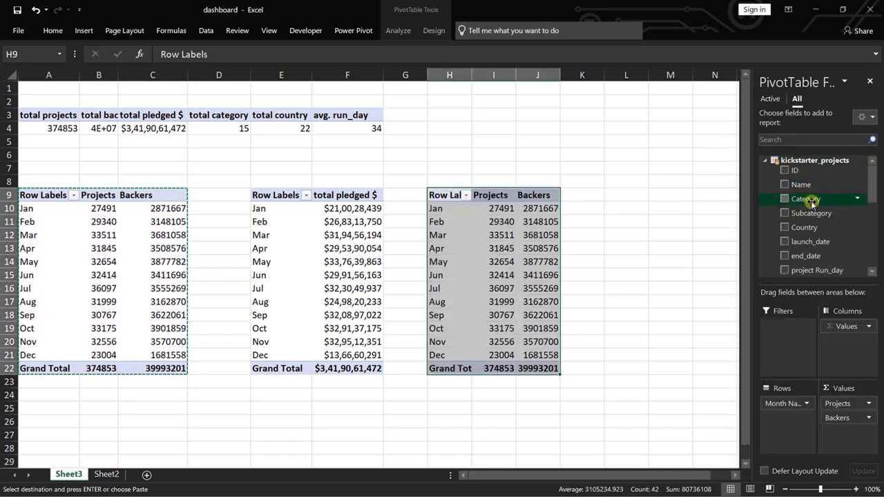
Replace Month Name with Category in the rows of the PivotTable at H9.
left_click_drag(801, 198, 712, 421)
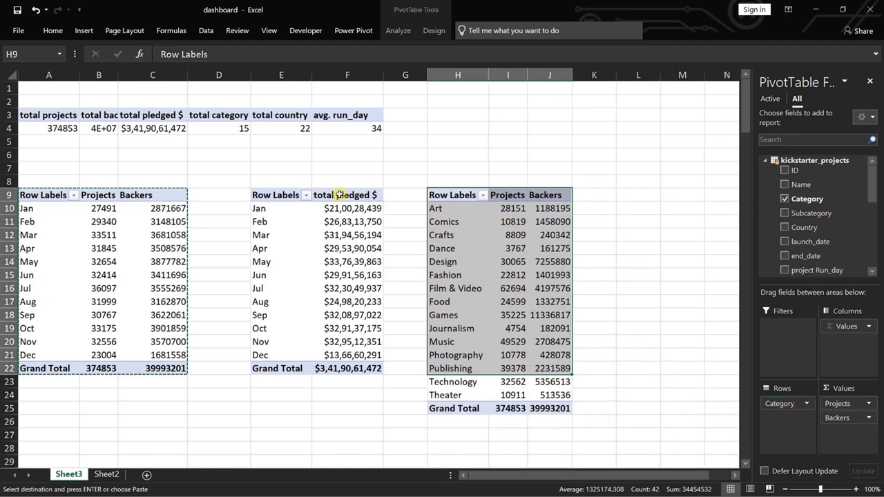
Copy the monthly total pledged $ PivotTable from E9 to L9 and replace Month Name with Category in its rows.
left_click_drag(268, 197, 375, 369)
key("ctrl+c")
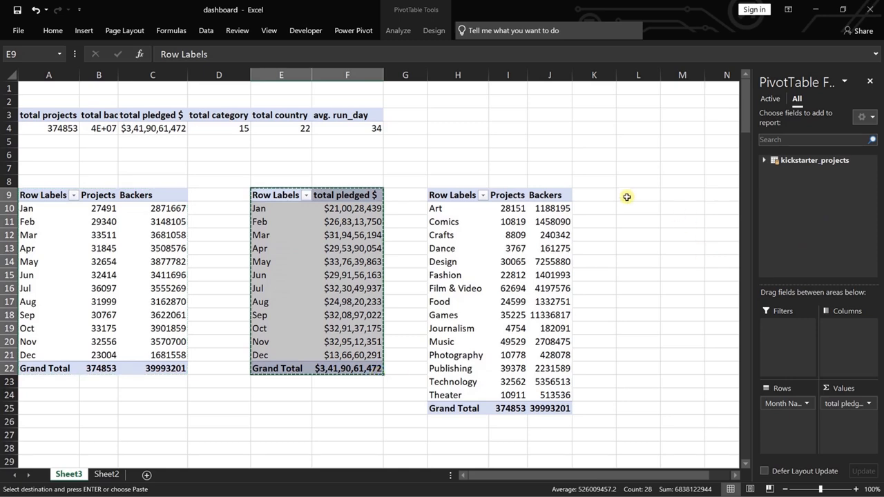
left_click(625, 195)
key("ctrl+v")
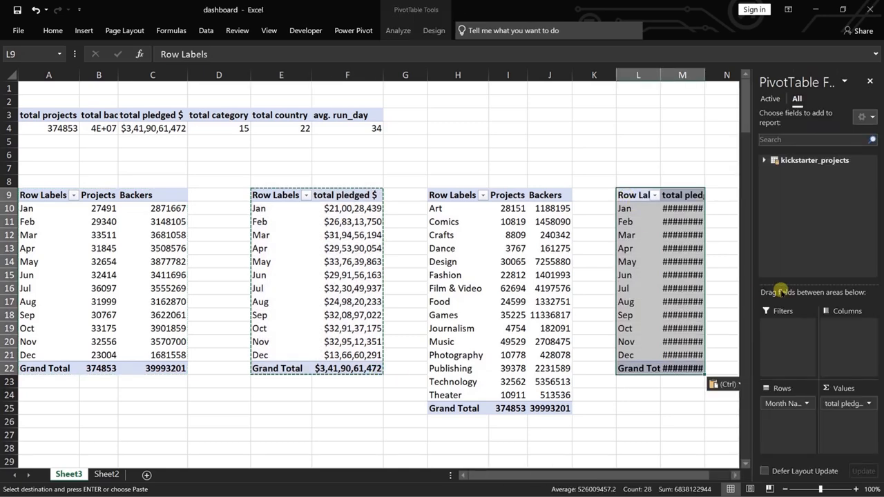
left_click(763, 160)
left_click_drag(805, 199, 604, 426)
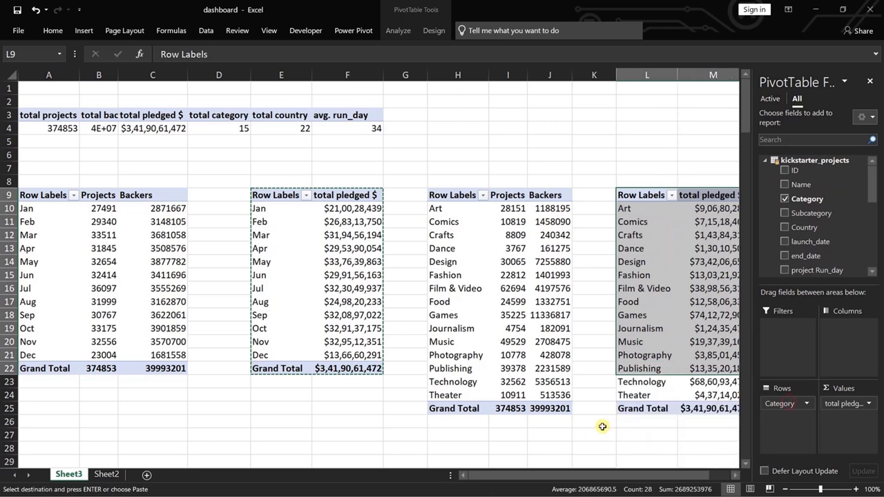
left_click_drag(669, 475, 732, 477)
left_click(666, 450)
left_click(644, 330)
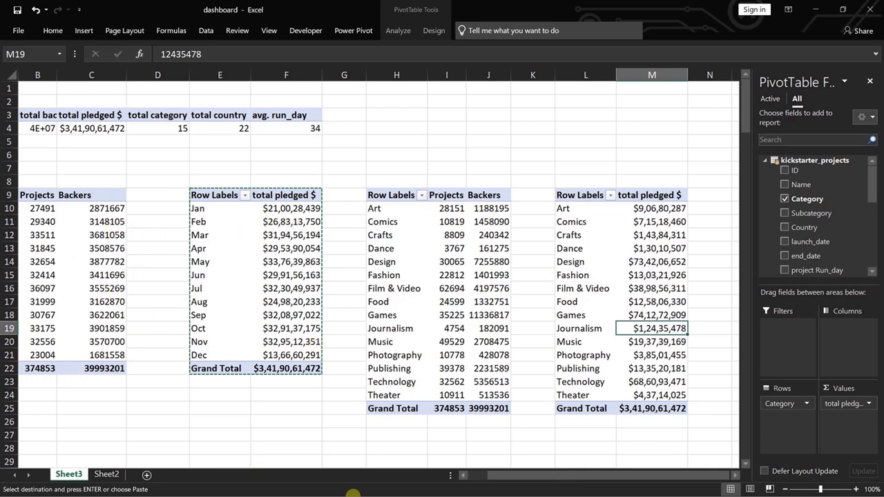
left_click_drag(550, 477, 524, 472)
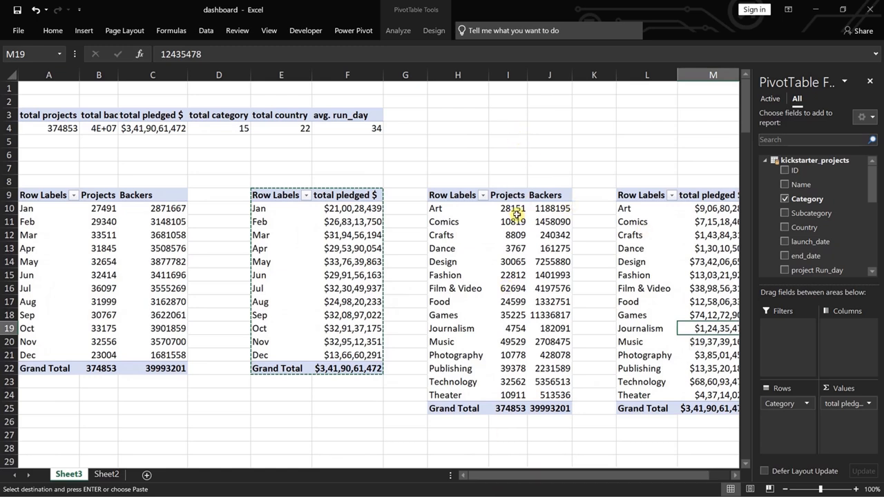
Sort the category PivotTables from largest to smallest, the one at H9 by Projects and the one at L9 by total pledged $.
right_click(518, 212)
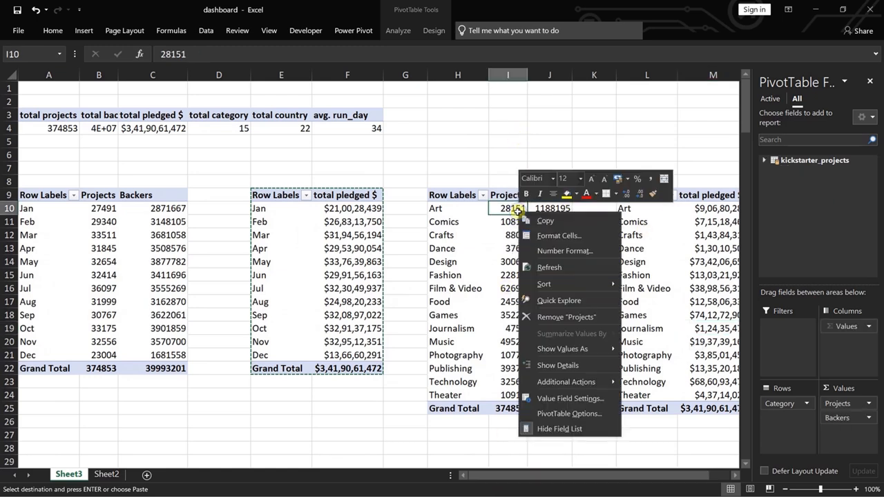
left_click(675, 305)
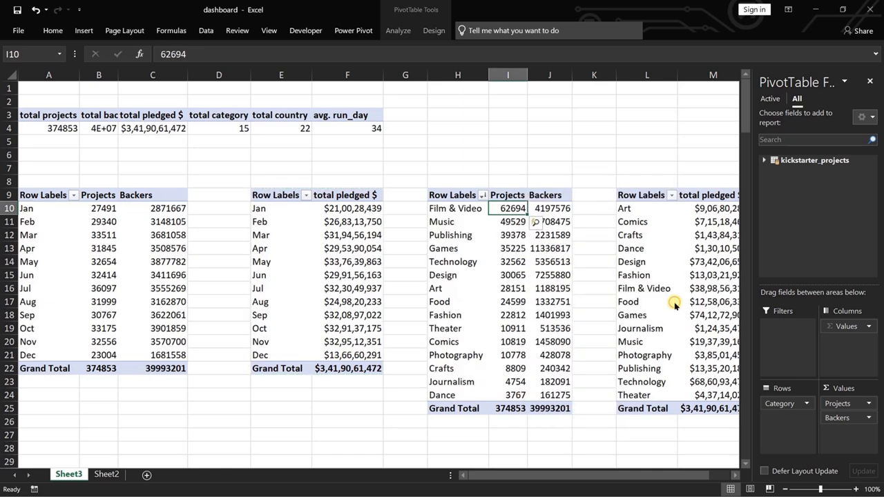
right_click(700, 209)
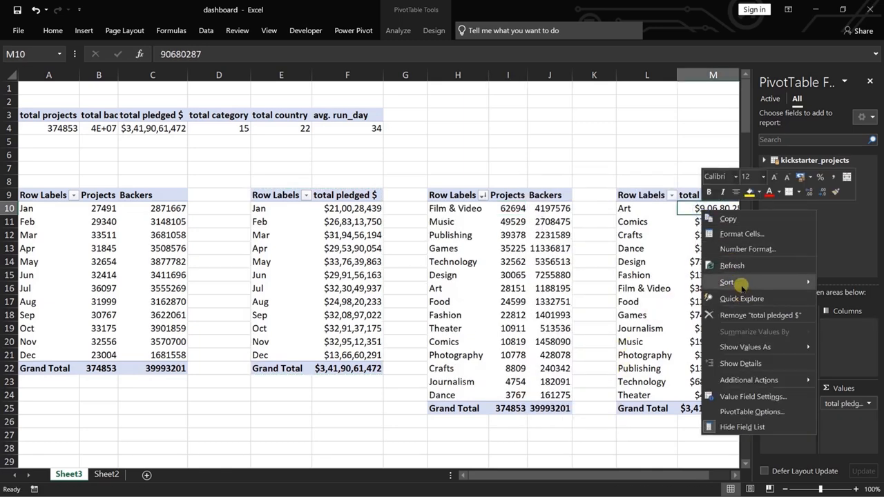
mouse_move(728, 282)
left_click(663, 298)
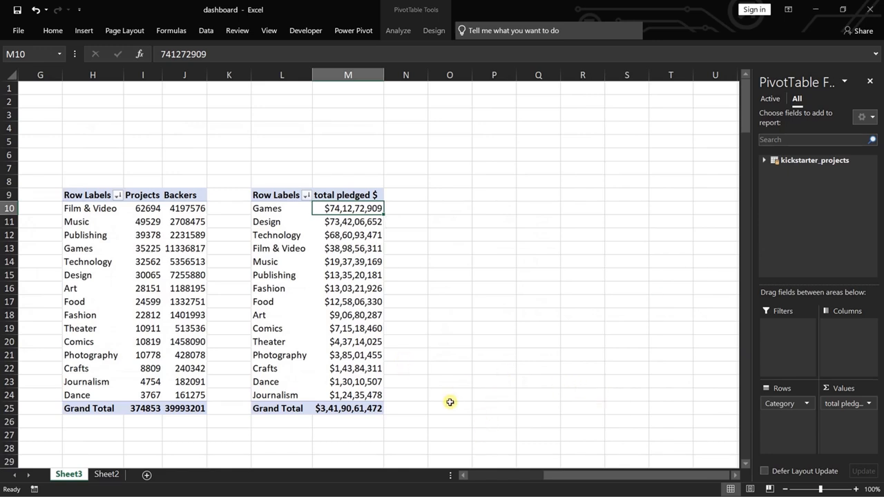
Copy the category Projects and Backers PivotTable from H9 to O9 and replace Category with Country in its rows.
left_click_drag(80, 195, 187, 409)
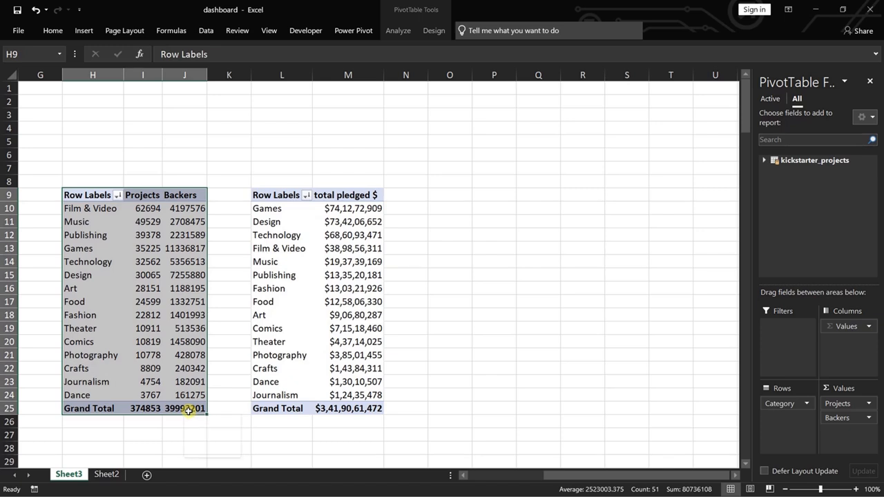
key("ctrl+c")
left_click(451, 196)
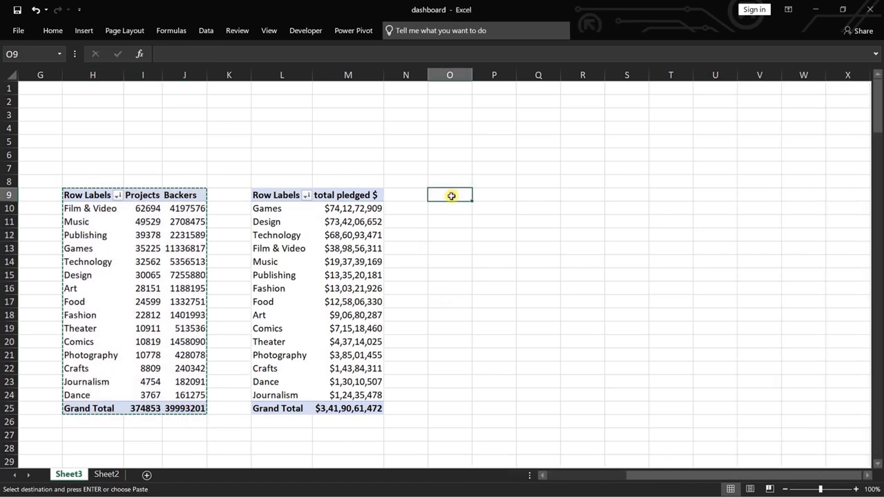
key("ctrl+v")
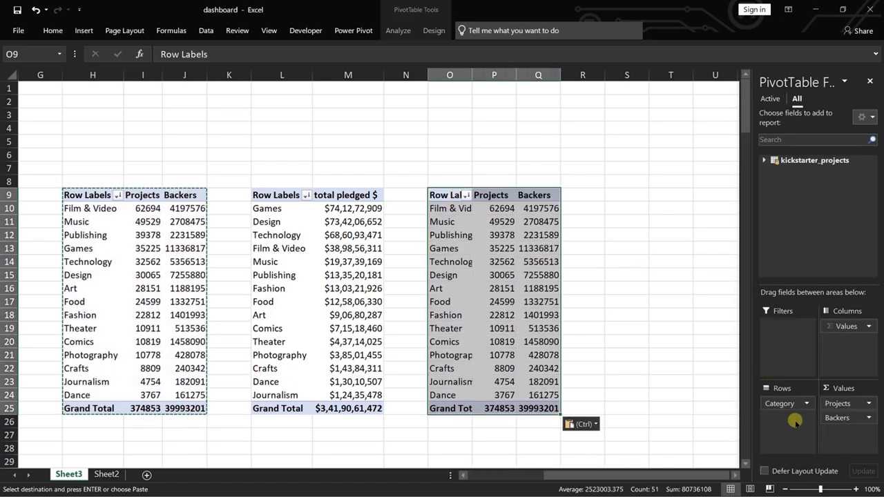
left_click(762, 161)
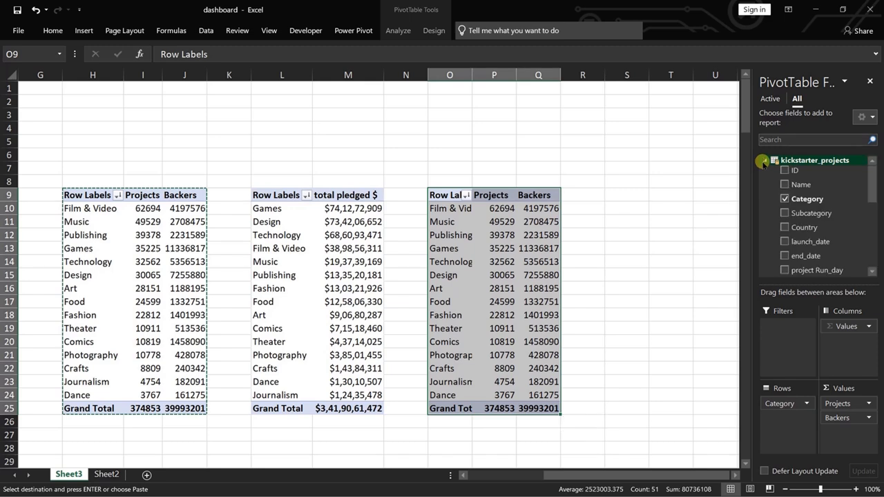
left_click_drag(809, 227, 690, 413)
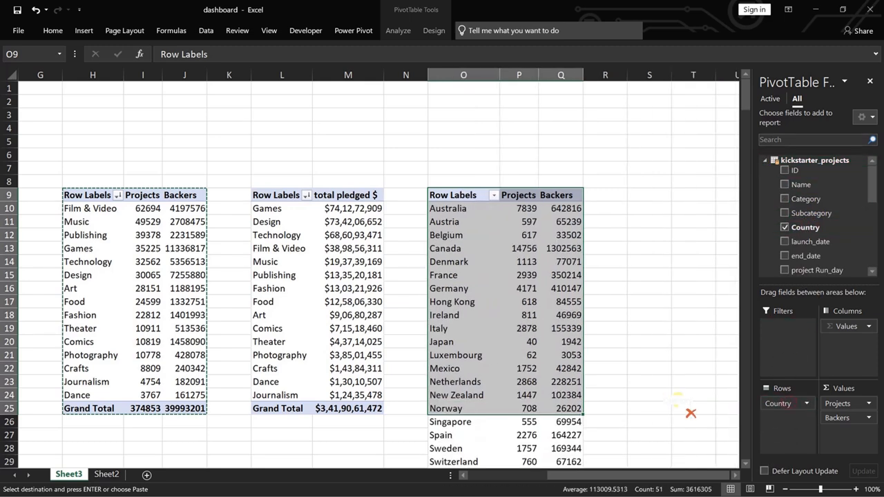
Sort the country PivotTable at O9 by Projects from smallest to largest.
right_click(528, 212)
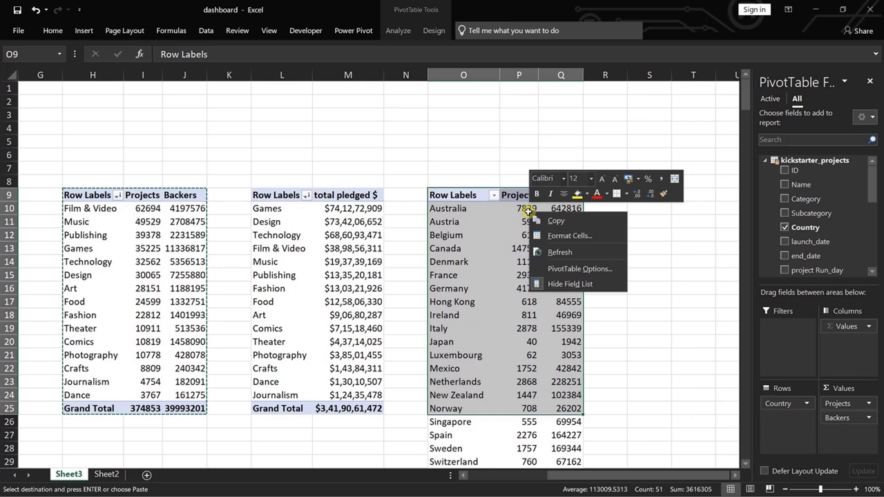
left_click(560, 251)
left_click(629, 207)
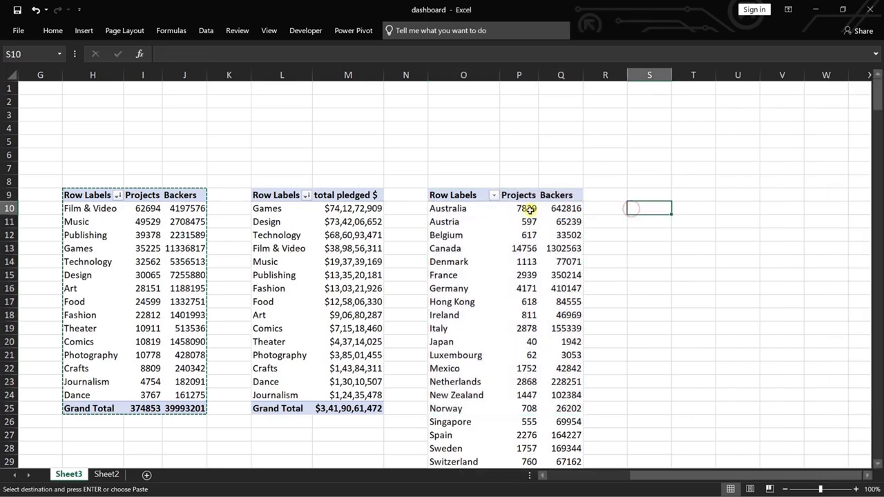
left_click(522, 208)
right_click(532, 209)
mouse_move(603, 283)
left_click(653, 283)
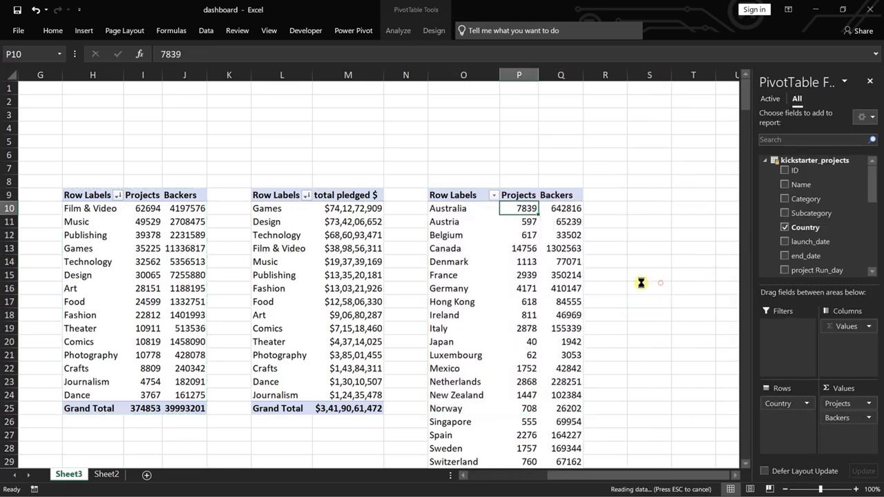
Try a Top 10 filter on the ascending country list in the PivotTable at O9, and undo it.
left_click(495, 195)
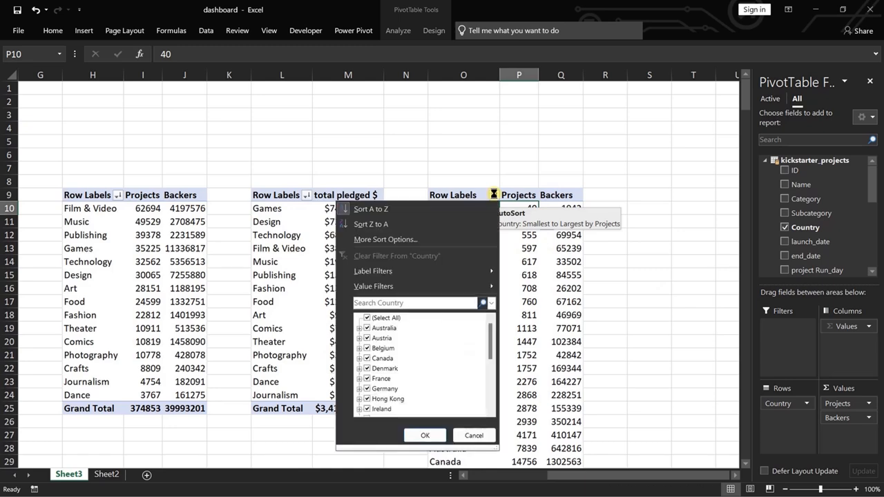
mouse_move(448, 284)
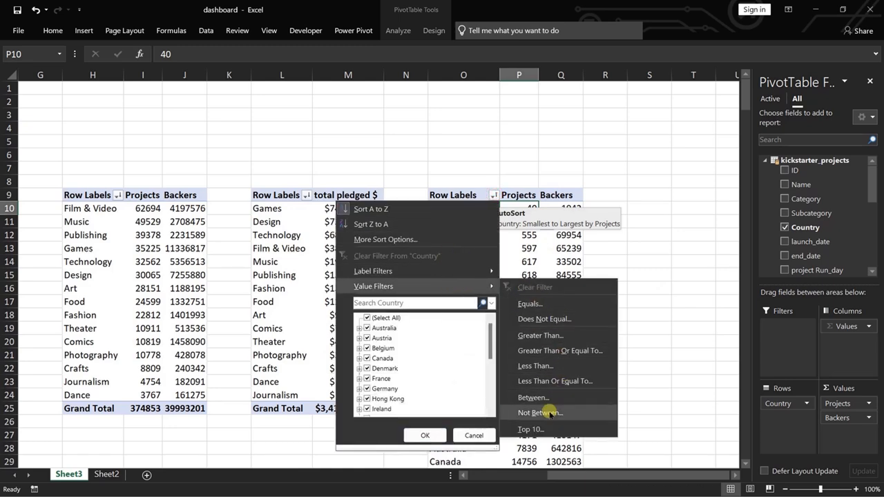
left_click(534, 428)
left_click(545, 327)
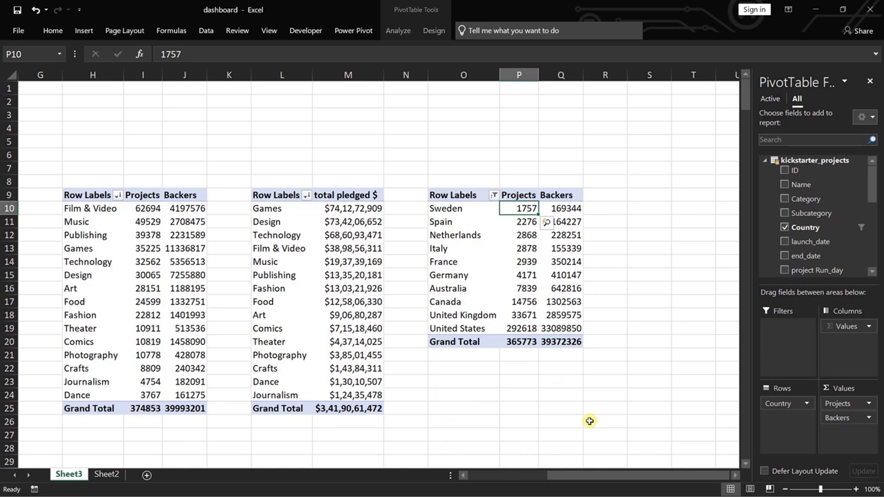
key("ctrl+z")
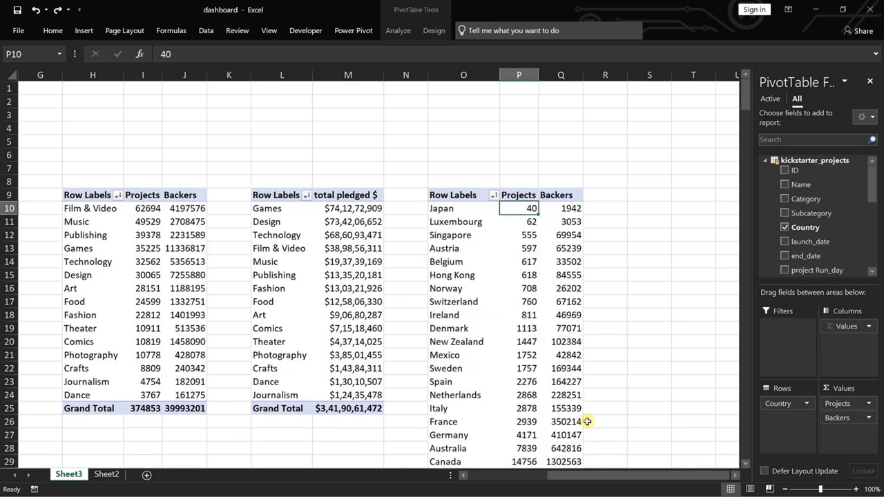
Sort the country PivotTable at O9 by Projects from largest to smallest.
right_click(527, 234)
mouse_move(581, 308)
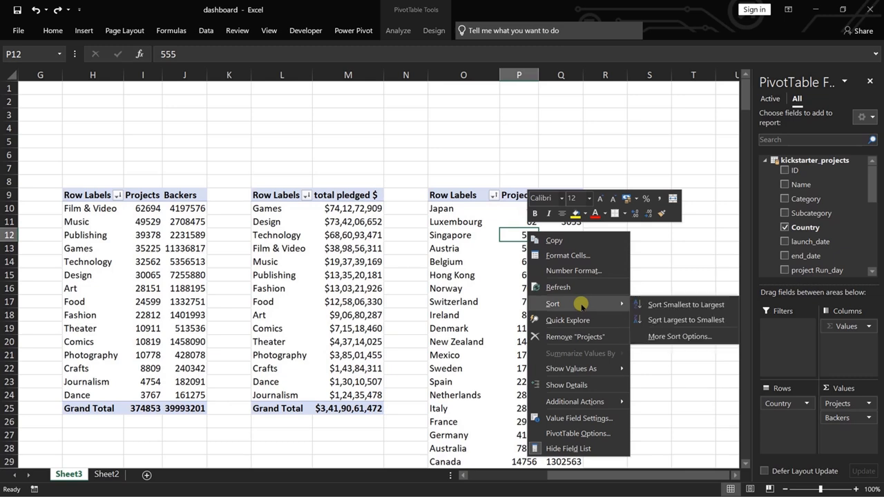
left_click(679, 319)
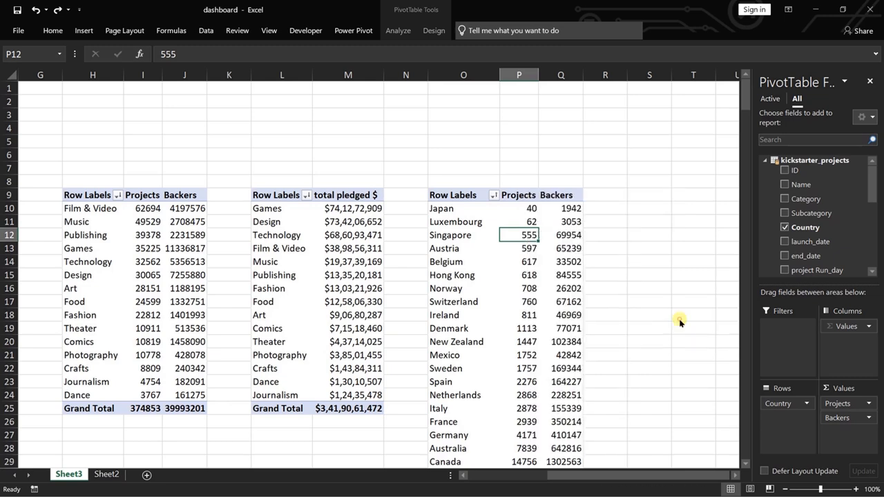
Filter the country PivotTable at O9 to the top 10 items by Projects.
left_click(493, 196)
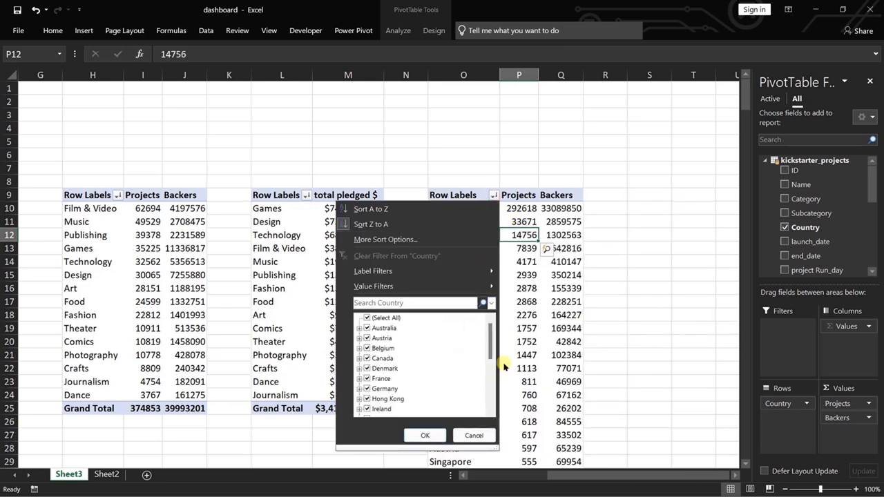
mouse_move(414, 288)
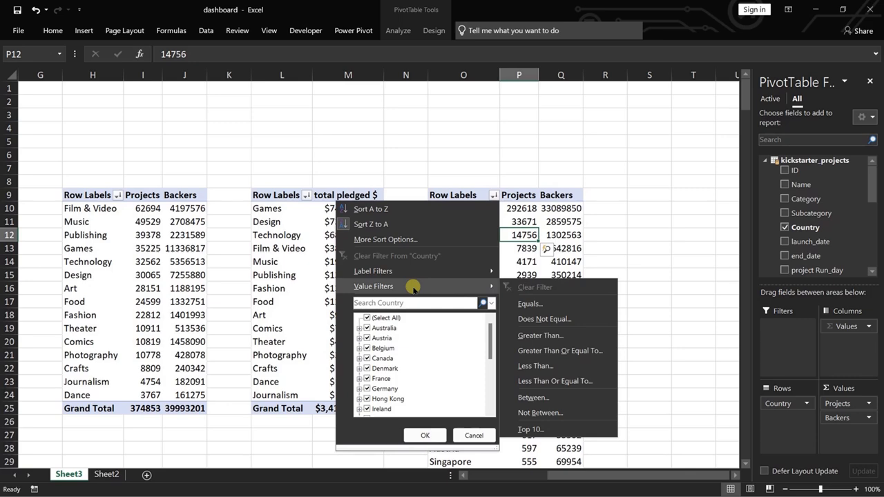
left_click(536, 426)
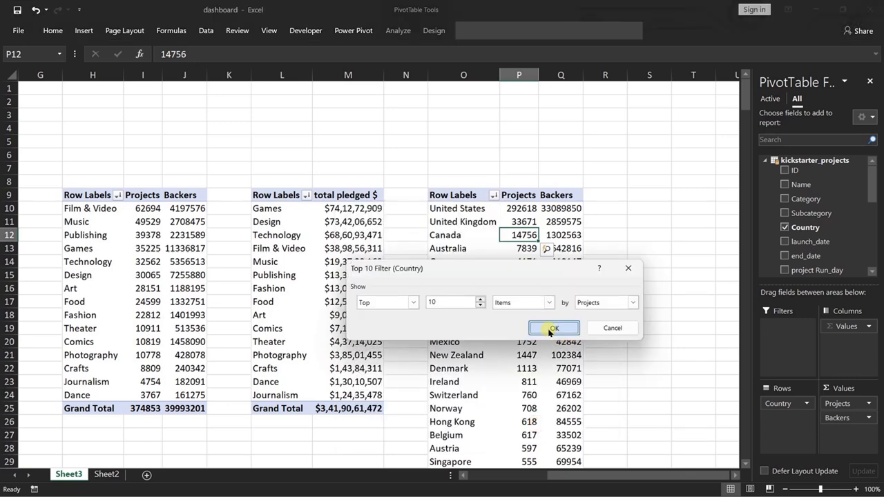
left_click(554, 328)
left_click(649, 341)
Copy the top 10 countries Projects and Backers PivotTable from O9 to S9.
left_click_drag(446, 195, 559, 341)
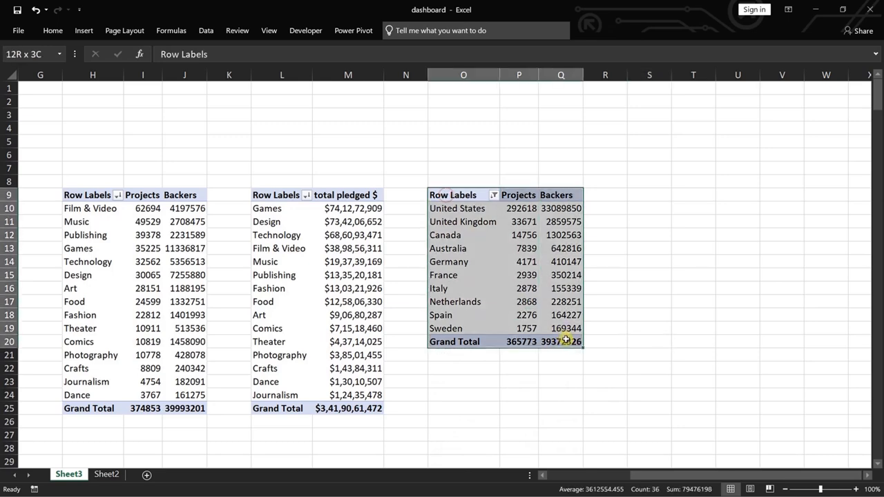
key("ctrl+c")
left_click(651, 194)
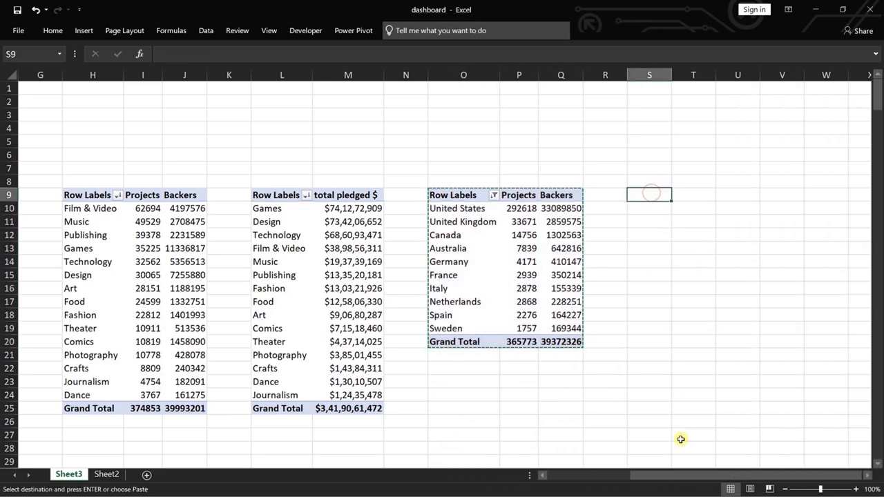
key("ctrl+v")
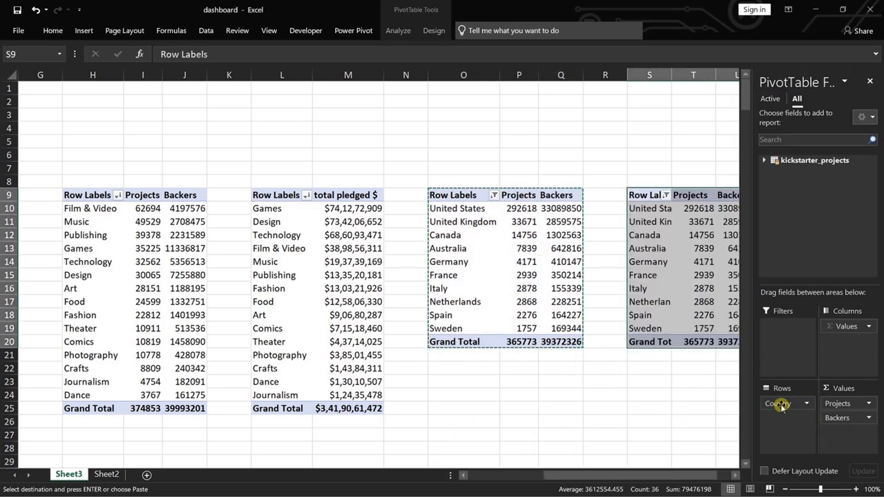
Replace the Projects and Backers values in the country PivotTable at S9 with total pledged $.
left_click_drag(842, 407, 737, 428)
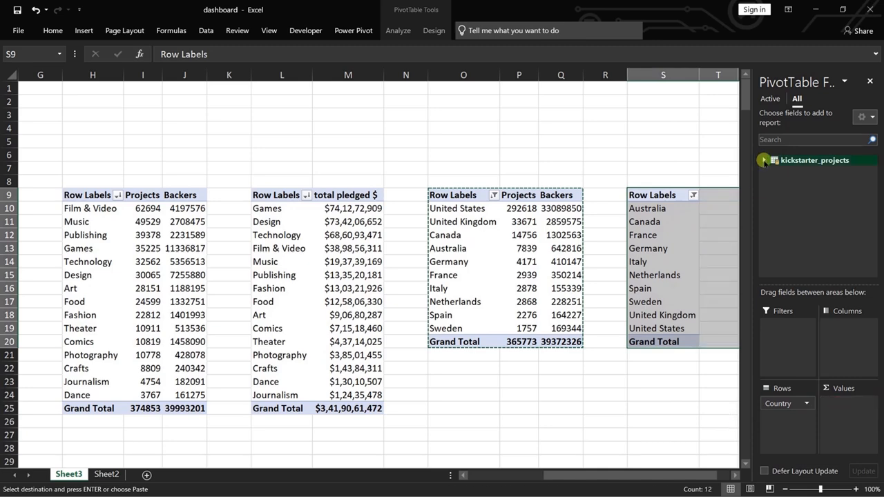
left_click(764, 159)
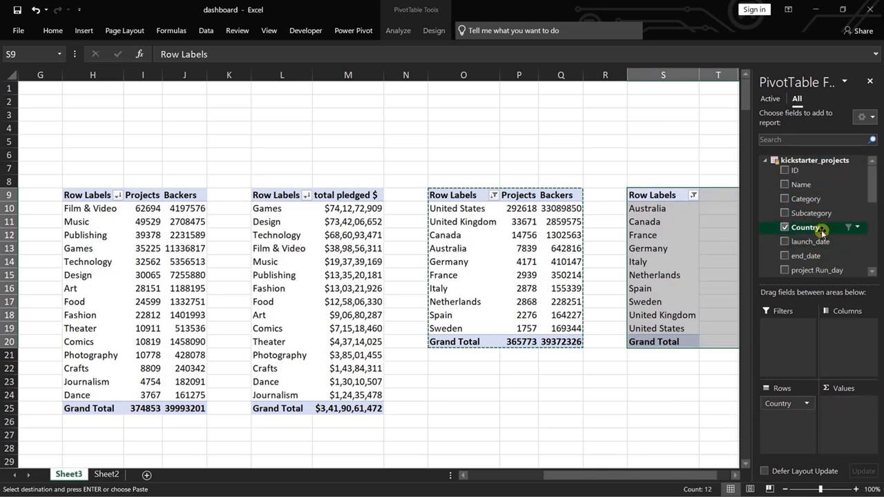
left_click_drag(871, 183, 868, 238)
left_click(847, 239)
left_click(667, 170)
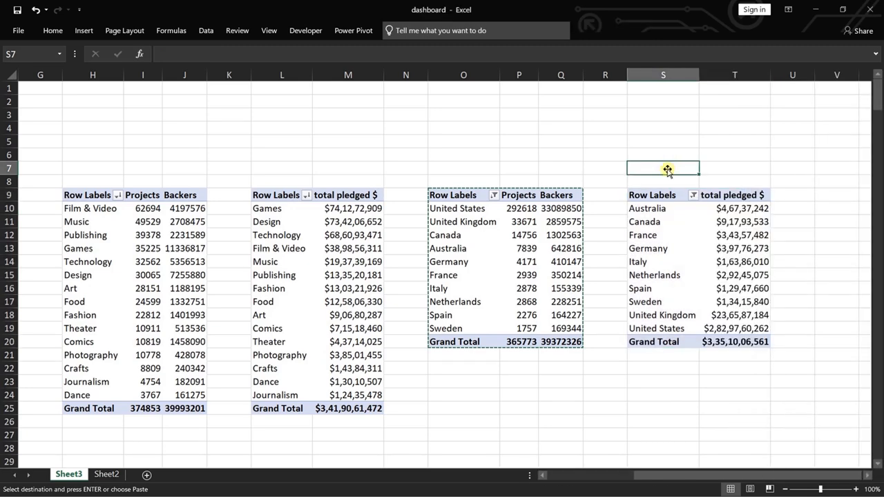
Sort the country PivotTable at S9 by total pledged $ from largest to smallest.
right_click(733, 230)
mouse_move(770, 303)
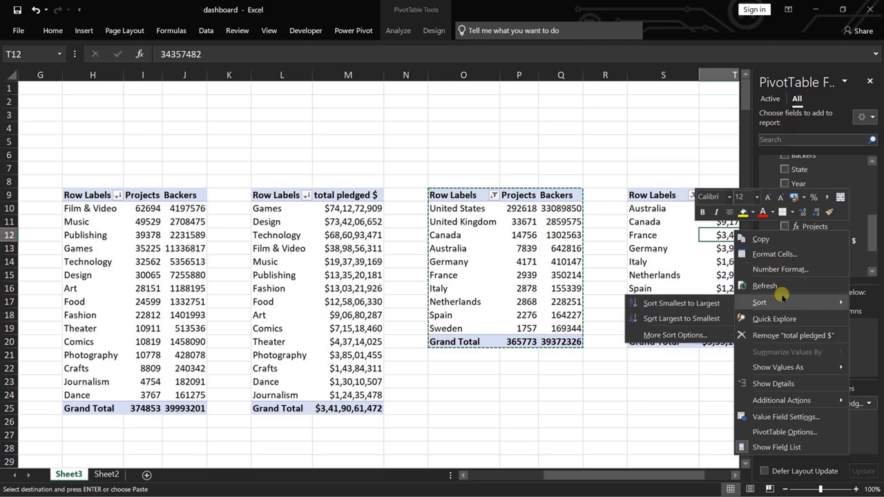
left_click(673, 318)
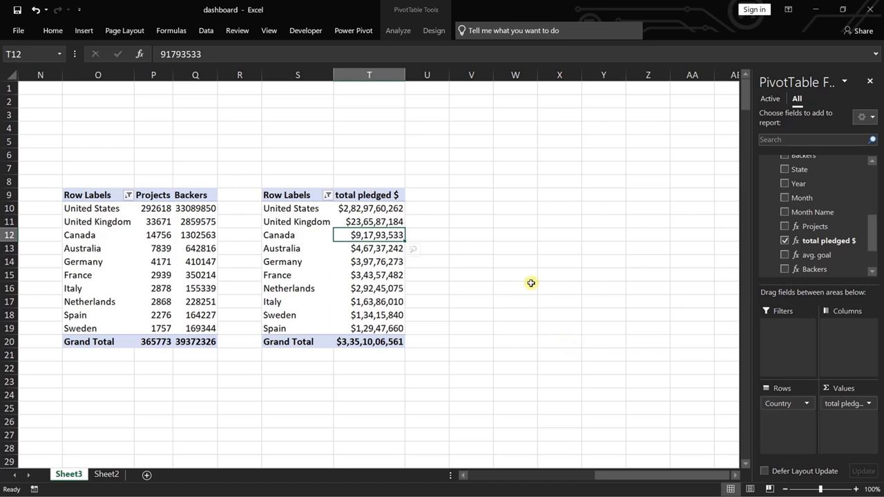
Insert a blank PivotTable from the Data Model at V9 on Sheet3.
left_click(467, 194)
left_click(84, 31)
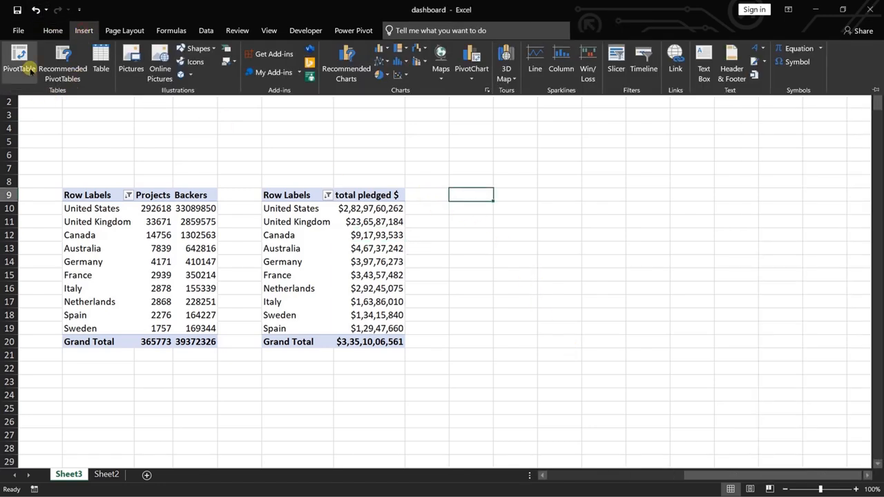
left_click(19, 62)
left_click(527, 403)
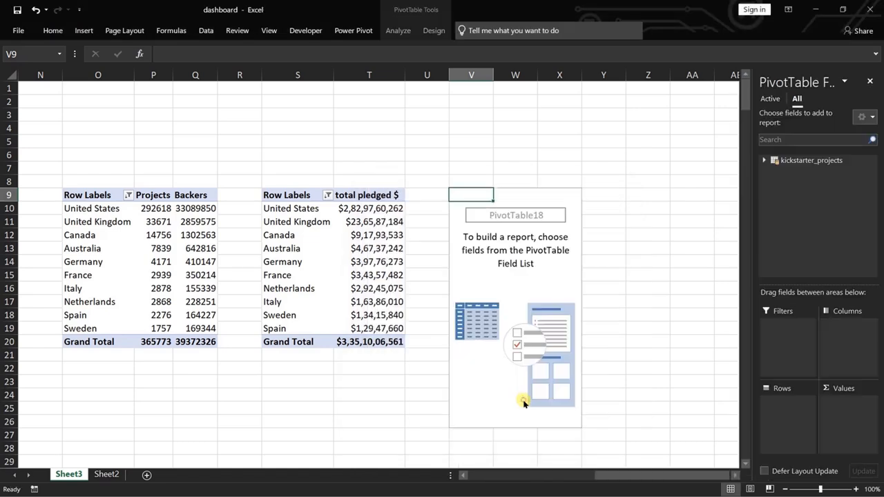
Lay out the PivotTable at V9 with State as rows and the total projects measure as values.
left_click(762, 159)
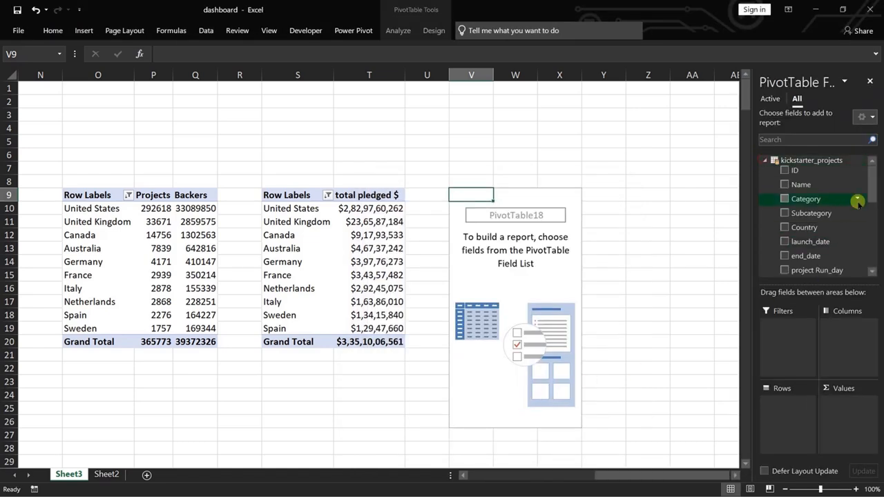
left_click_drag(867, 174, 873, 228)
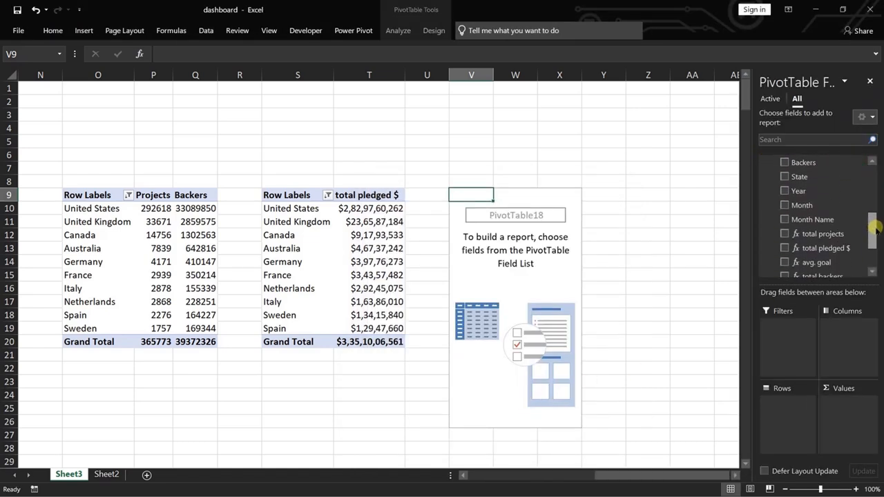
left_click_drag(799, 175, 780, 413)
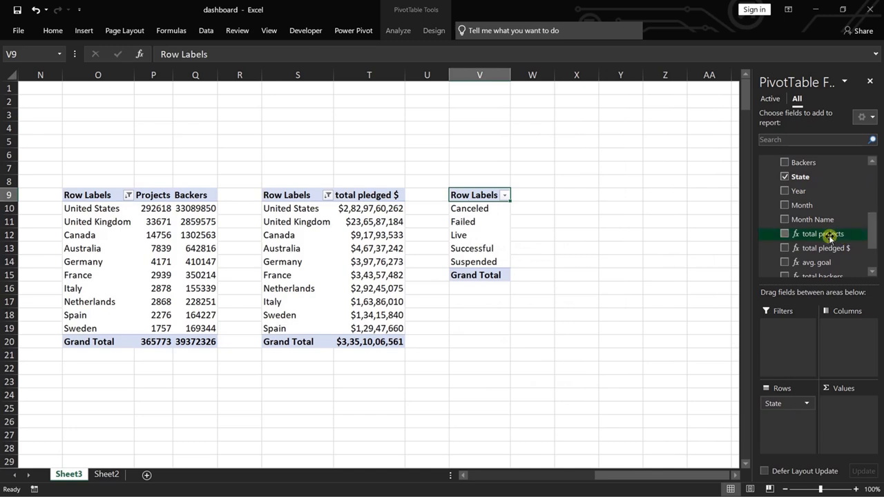
left_click_drag(830, 238, 837, 334)
mouse_move(854, 431)
left_mouse_down()
mouse_move(863, 434)
mouse_move(851, 421)
left_mouse_up()
Sort the State PivotTable at V9 by total projects from smallest to largest.
right_click(556, 223)
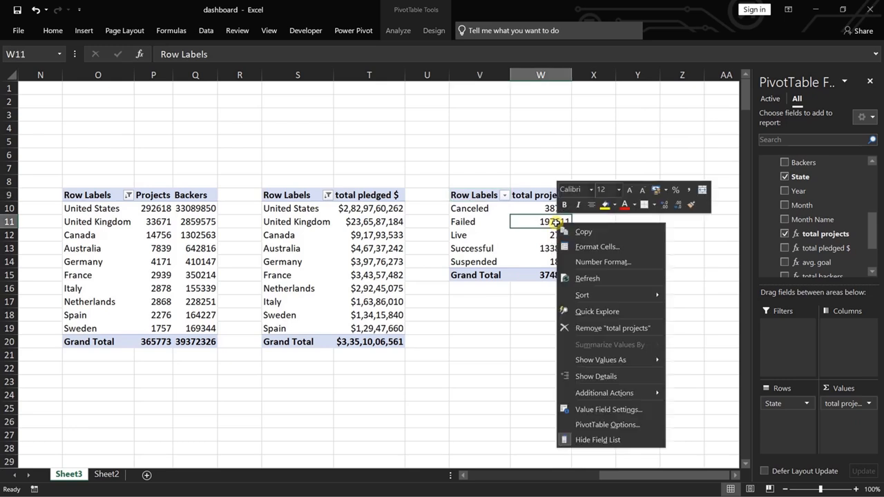
mouse_move(603, 297)
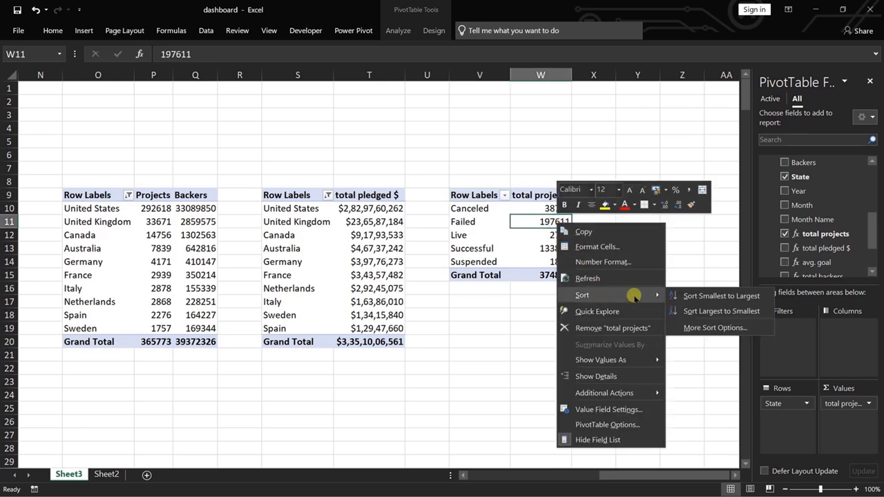
left_click(706, 297)
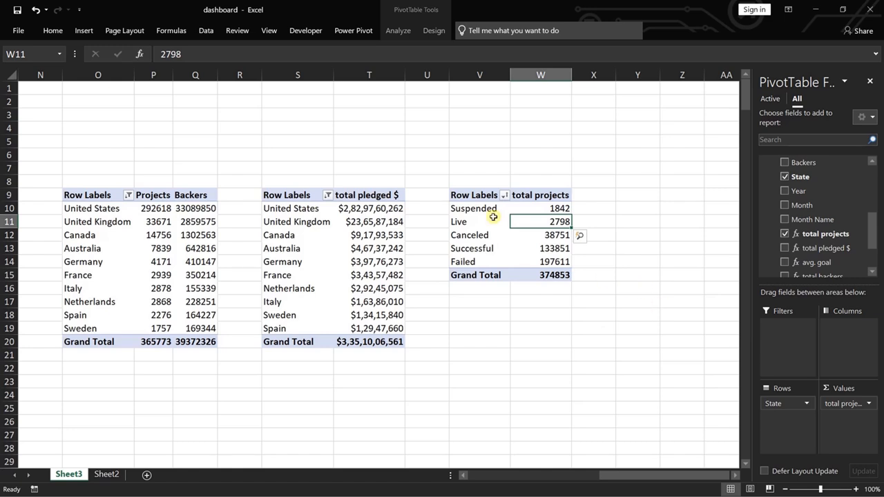
Copy the State total projects PivotTable from V9:W15 to Y9.
left_click_drag(459, 193, 560, 276)
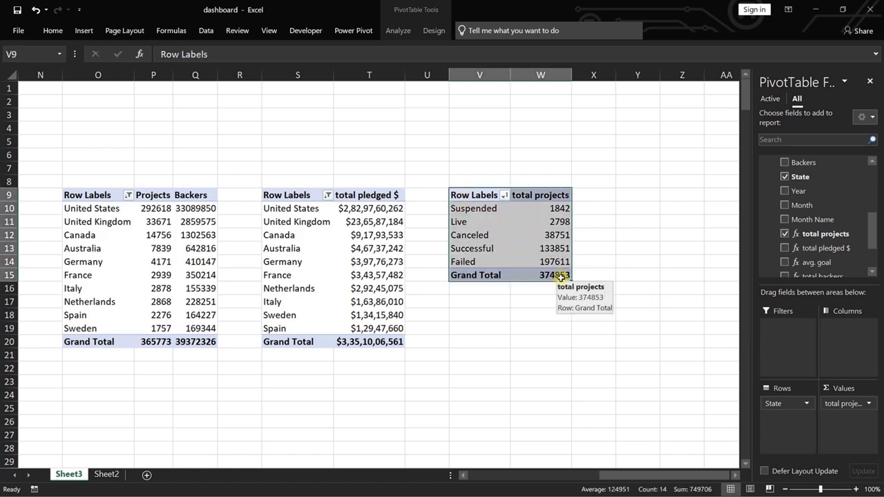
key("ctrl+c")
left_click(634, 194)
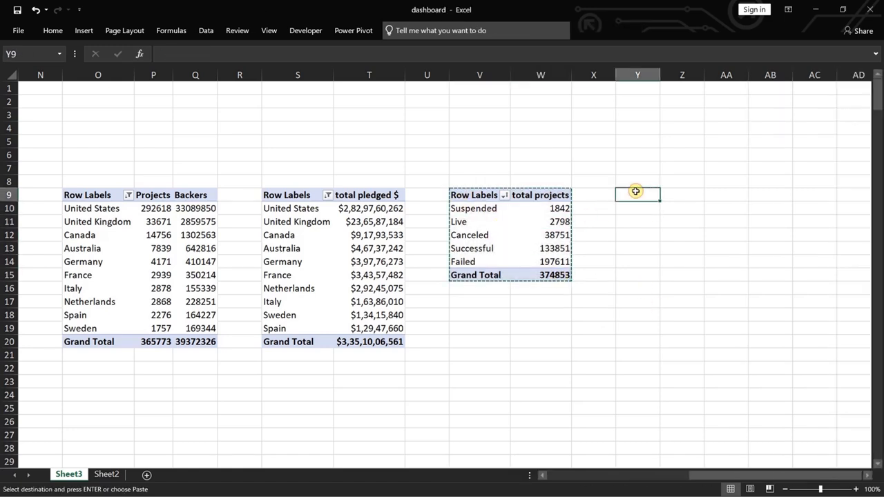
key("ctrl+v")
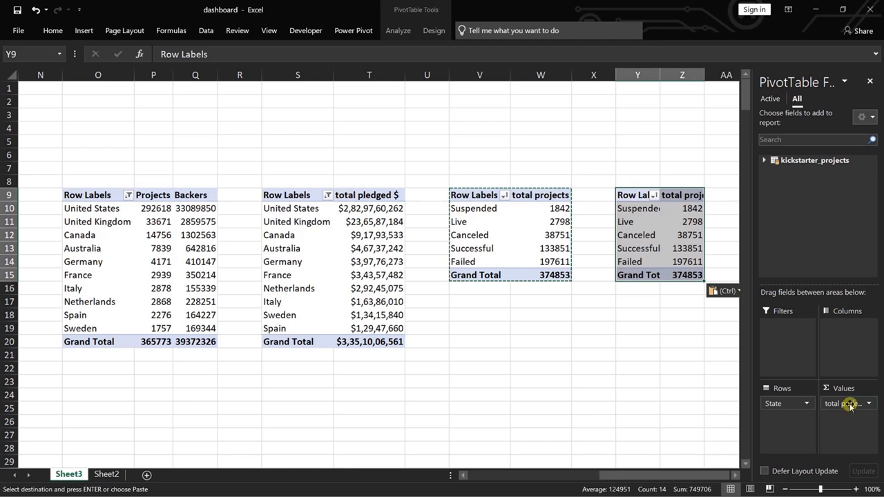
Replace total projects with the total backers measure in the State PivotTable at Y9.
left_click_drag(848, 405, 711, 412)
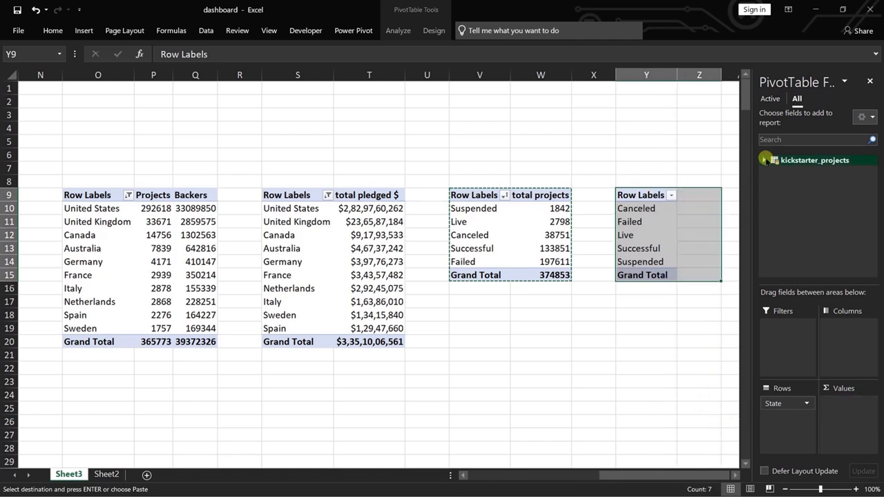
left_click(764, 159)
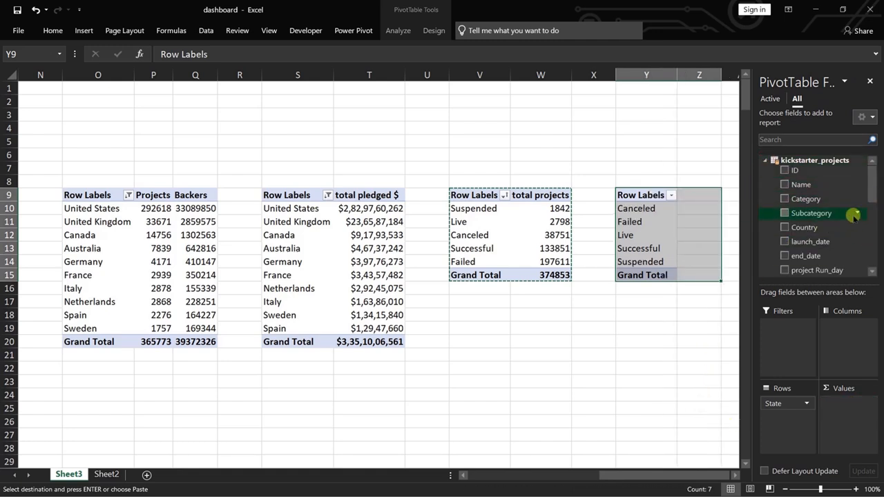
scroll(843, 228, "down", 5)
left_click_drag(837, 239, 856, 412)
left_click(706, 394)
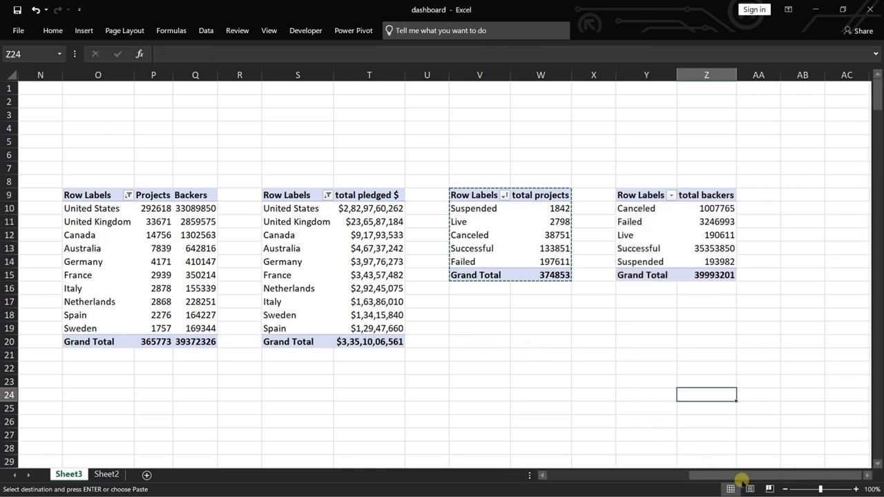
Below the monthly Projects and Backers PivotTable, link cell A30 to its Row Labels header with =A9.
left_click_drag(742, 479, 562, 446)
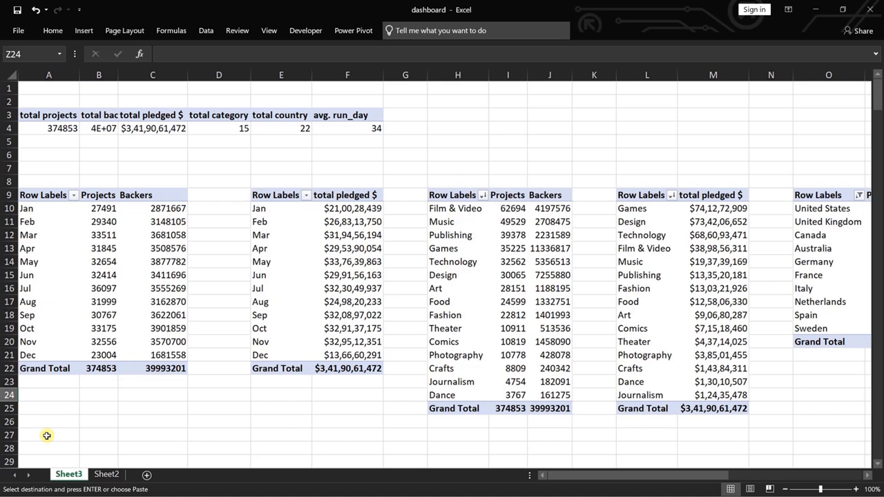
scroll(90, 394, "down", 1)
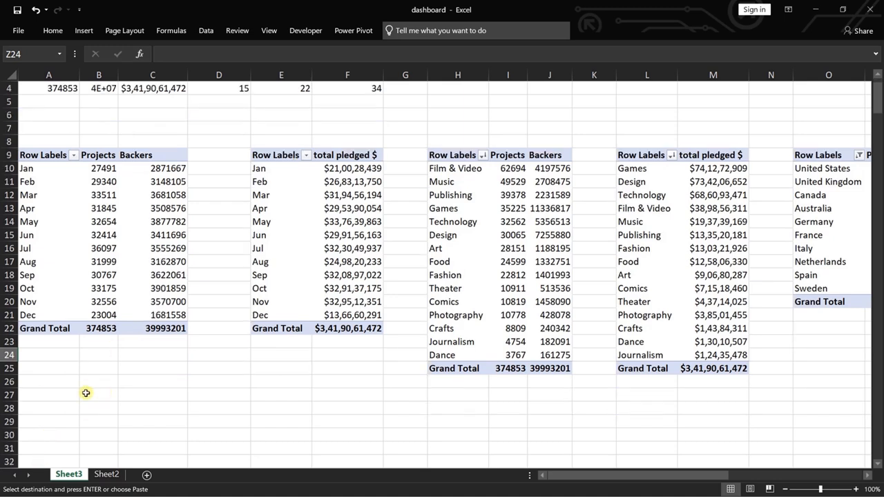
left_click(40, 435)
type("=")
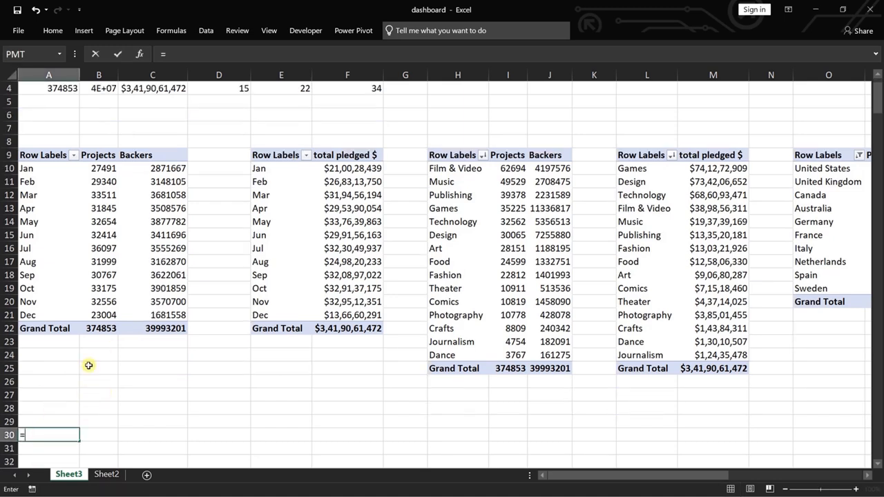
left_click(38, 155)
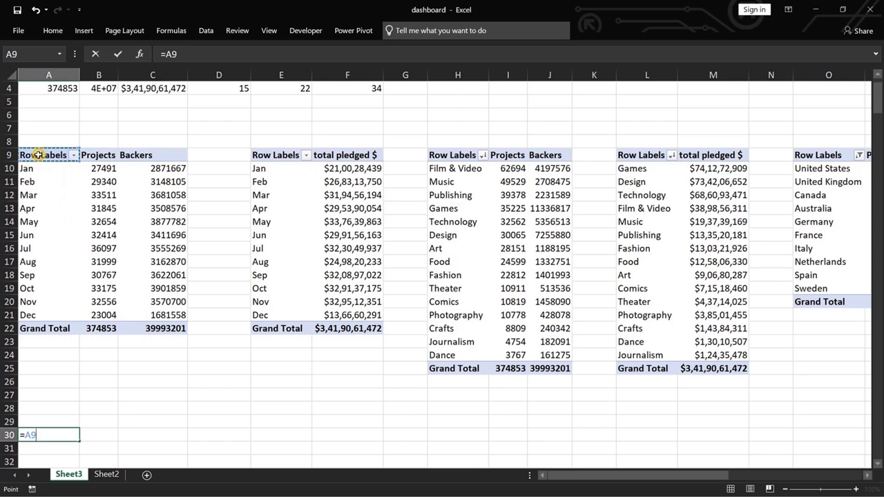
key("Return")
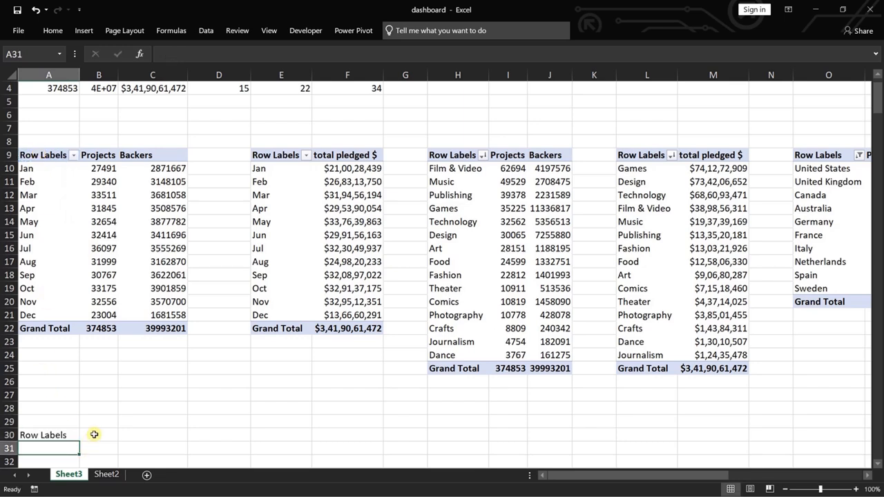
Link B30 to the Projects header in B9 and C30 to the Backers header in C9.
left_click(93, 434)
type("=")
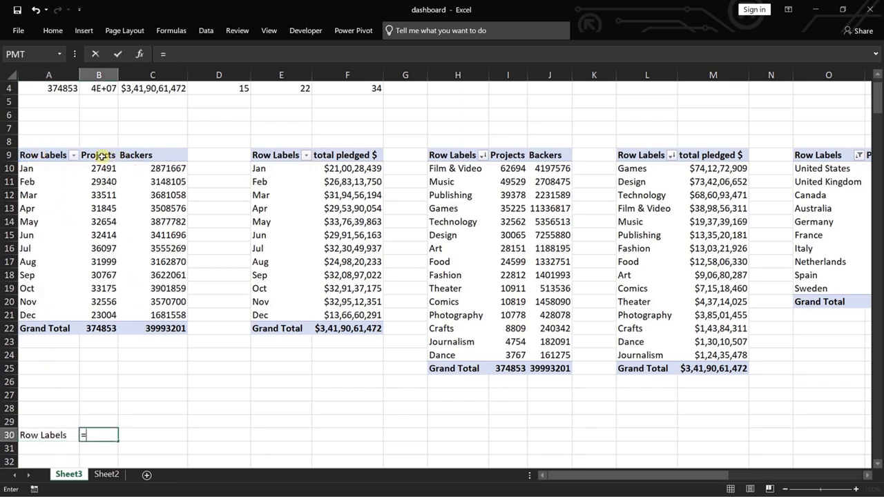
left_click(101, 156)
key("Return")
left_click(142, 435)
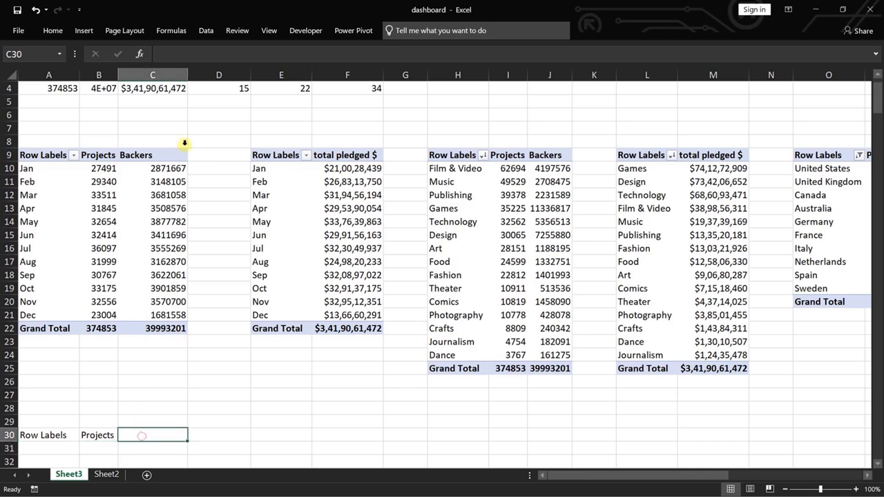
Fill the A30 link formula down through A44 to bring in the month labels.
left_click_drag(80, 322, 77, 450)
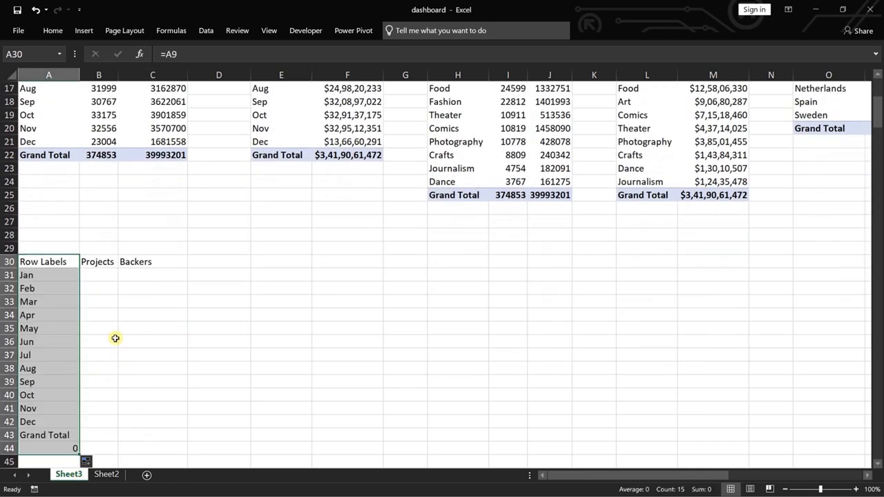
Clear the Projects and Backers header links from B30 and C30.
left_click(106, 263)
double_click(106, 263)
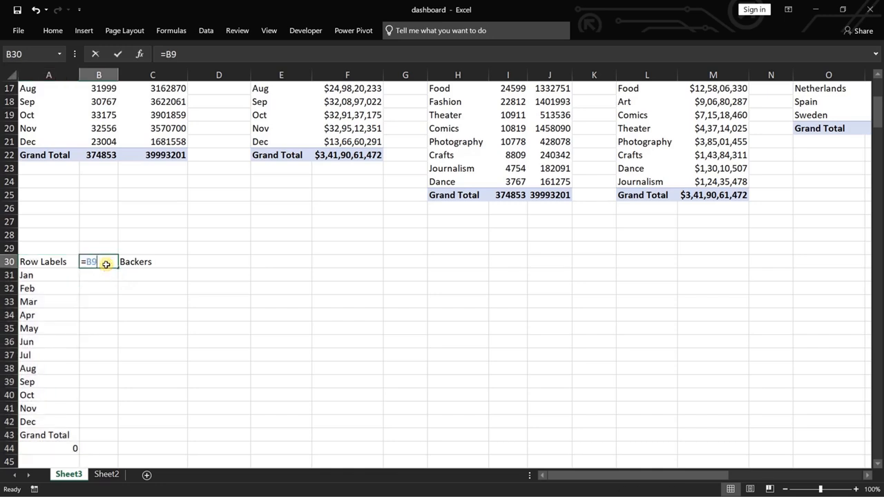
key("BackSpace")
key("BackSpace")
key("BackSpace")
left_click(134, 261)
key("BackSpace")
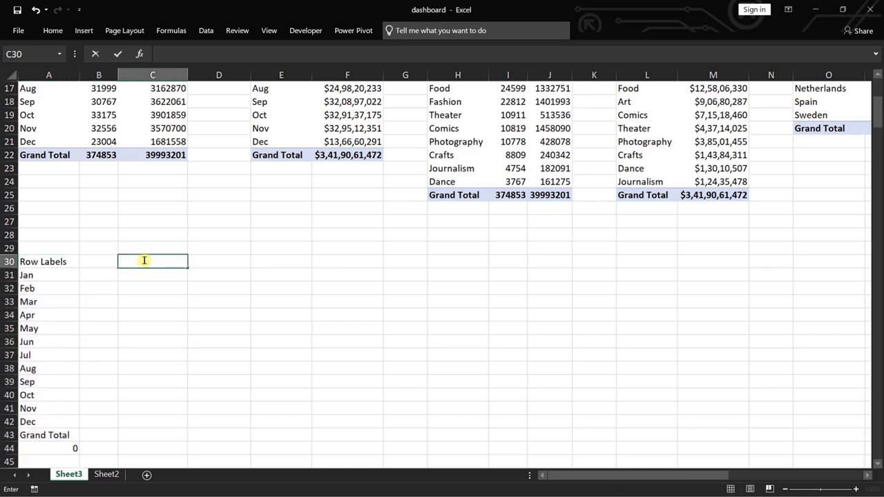
left_click(149, 234)
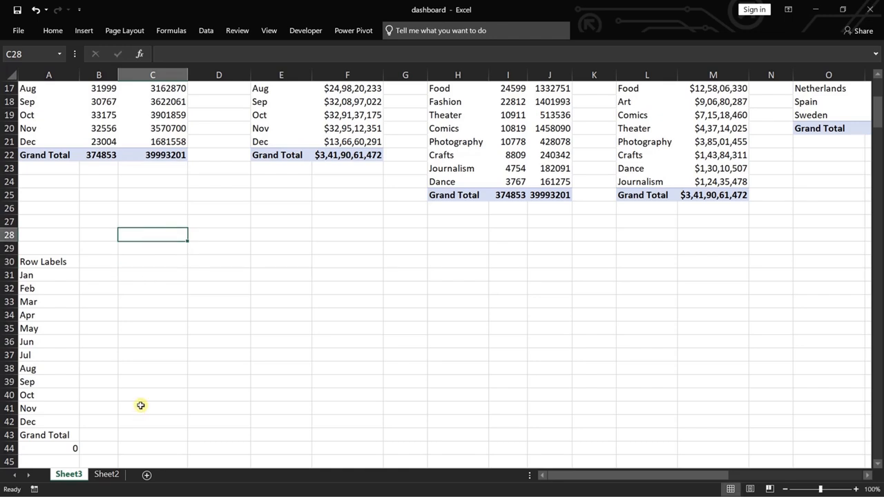
Rename the worksheet Sheet2 as DASHBOARD.
left_click(105, 474)
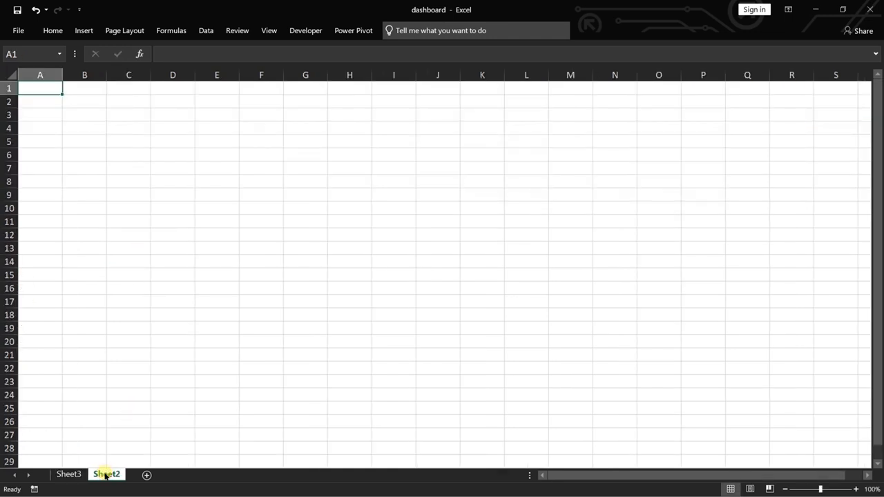
double_click(106, 474)
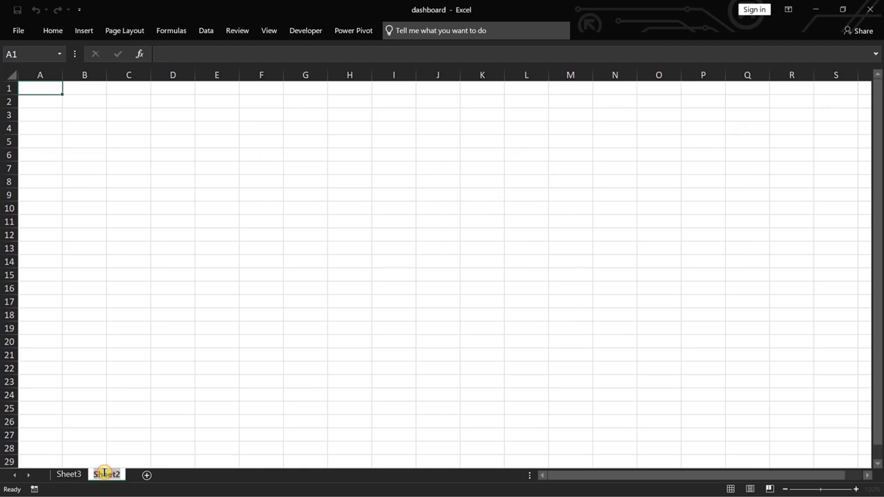
type("DASHBOARD")
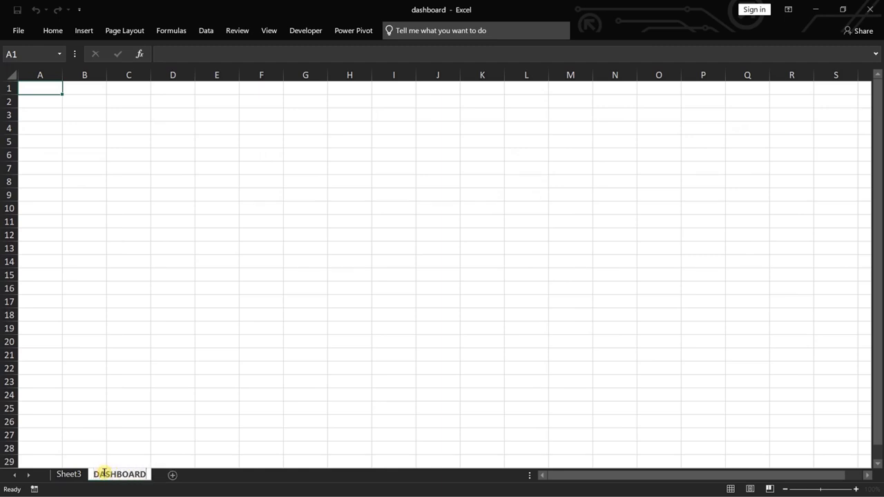
key("Return")
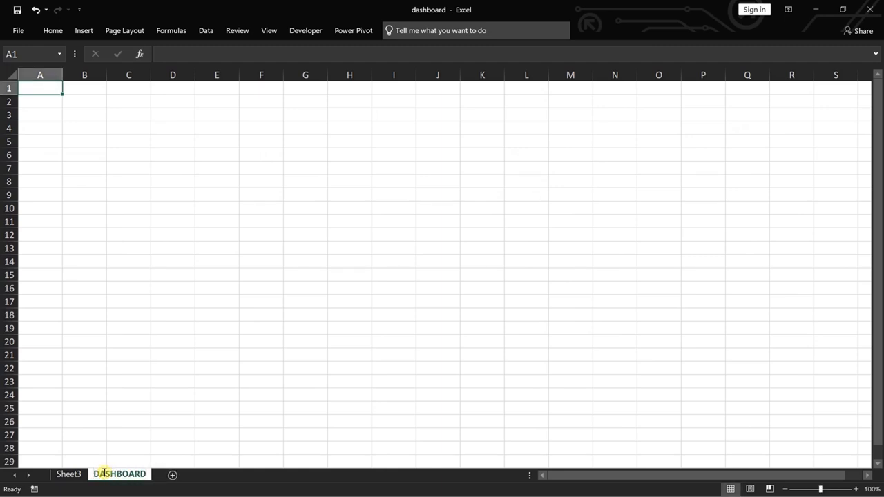
Fill all cells of the DASHBOARD sheet with a light grey background.
left_click(14, 78)
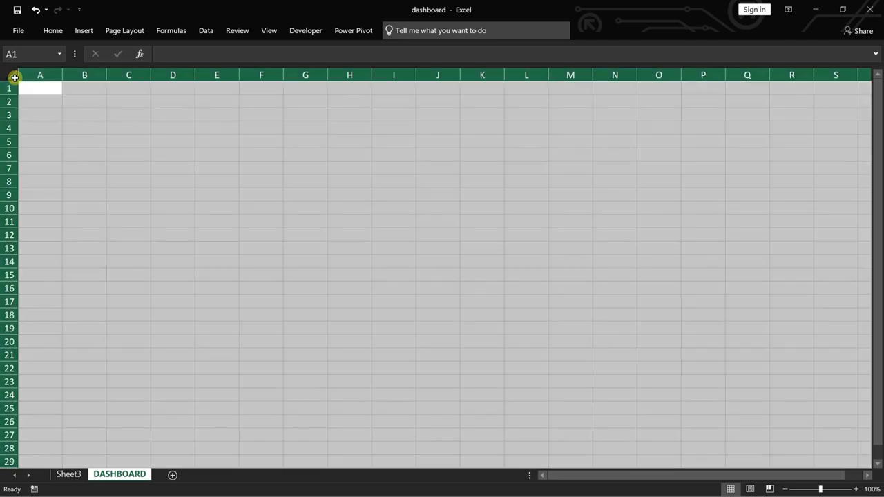
left_click(56, 31)
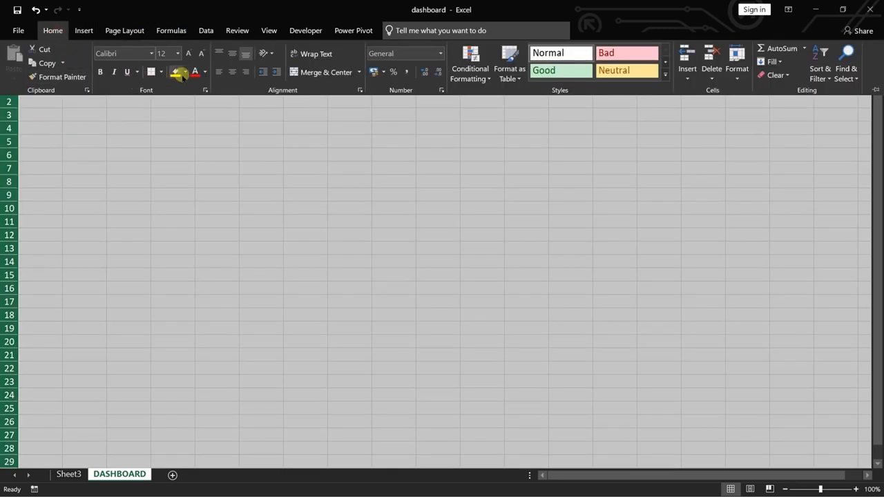
left_click(185, 71)
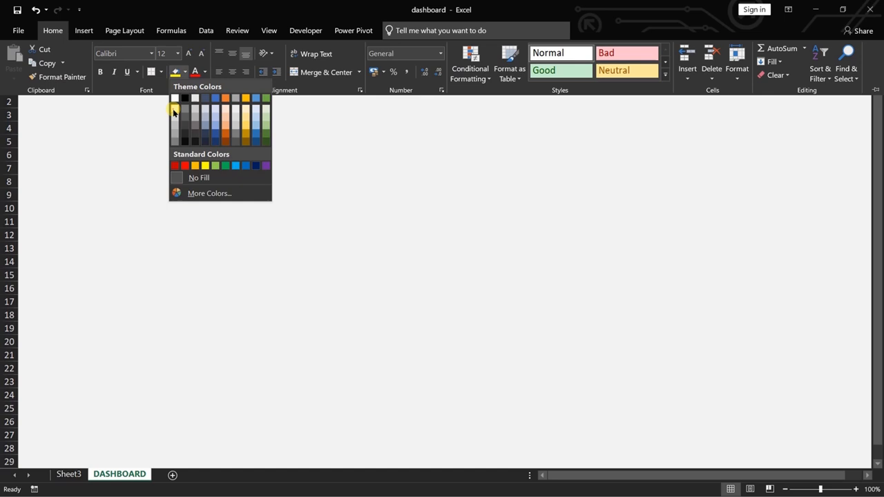
left_click(172, 113)
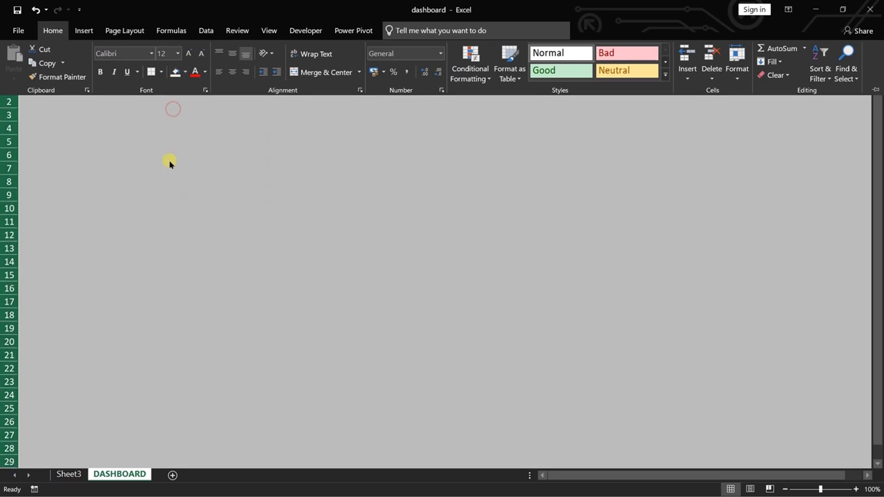
left_click(169, 160)
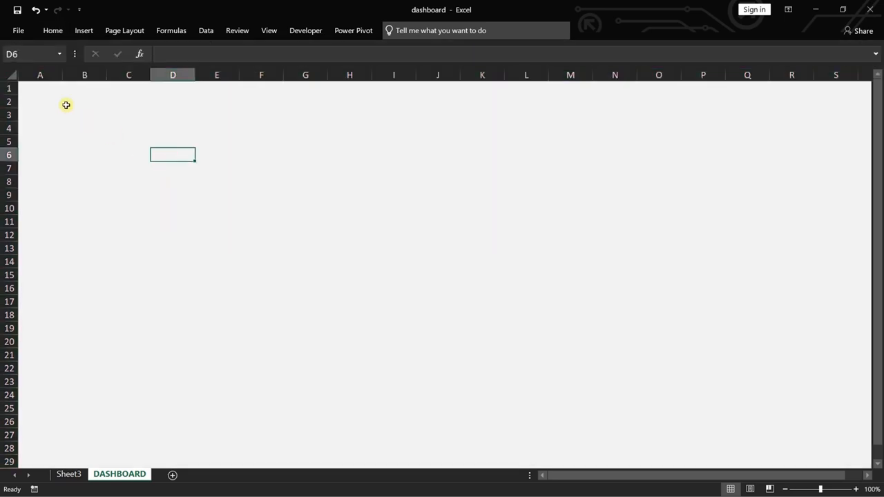
Hide the gridlines and the row and column headings on the DASHBOARD sheet.
left_click(268, 33)
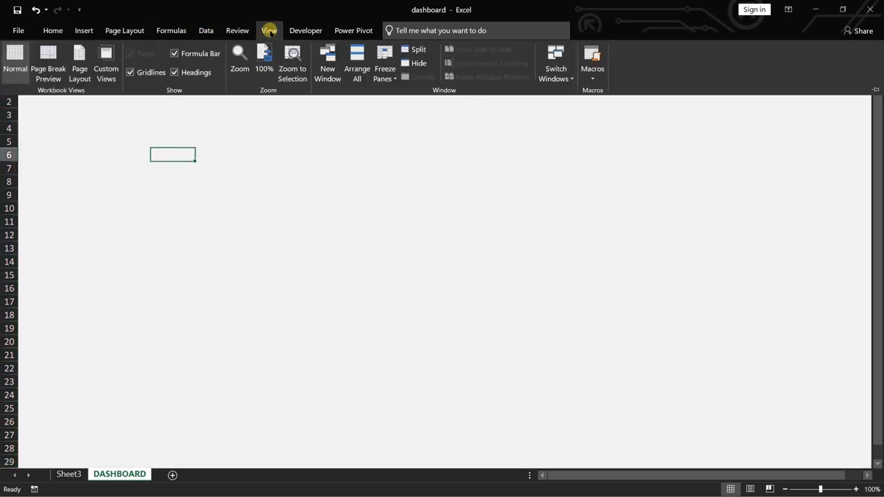
left_click(153, 74)
left_click(185, 72)
left_click(185, 131)
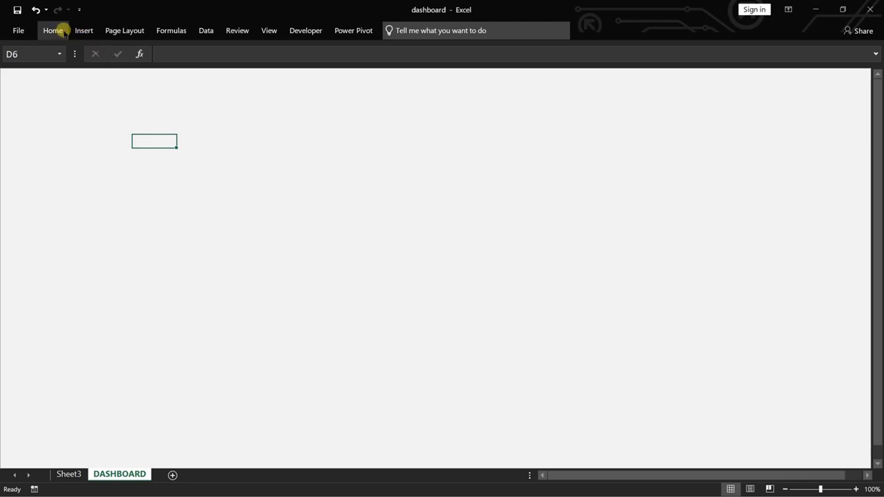
Draw a rounded rectangle about 9.4 cm high and 16.4 cm wide mid-sheet on DASHBOARD, and reduce its corner rounding.
left_click(85, 30)
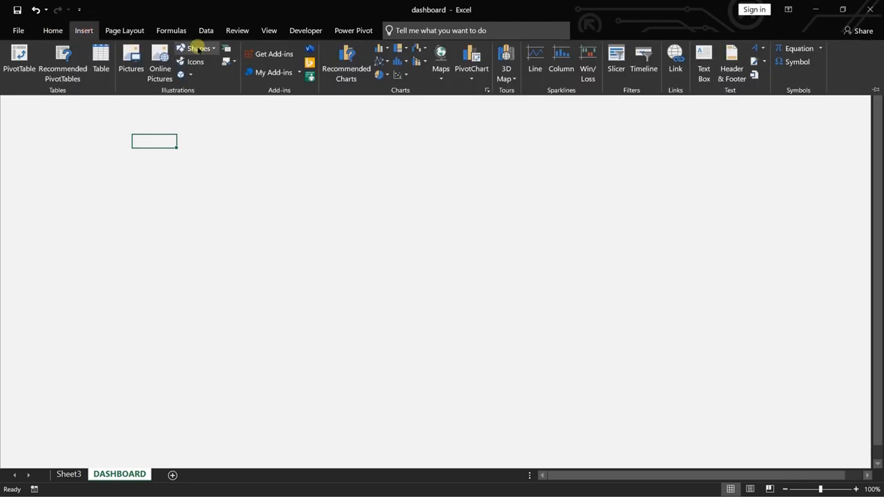
left_click(210, 50)
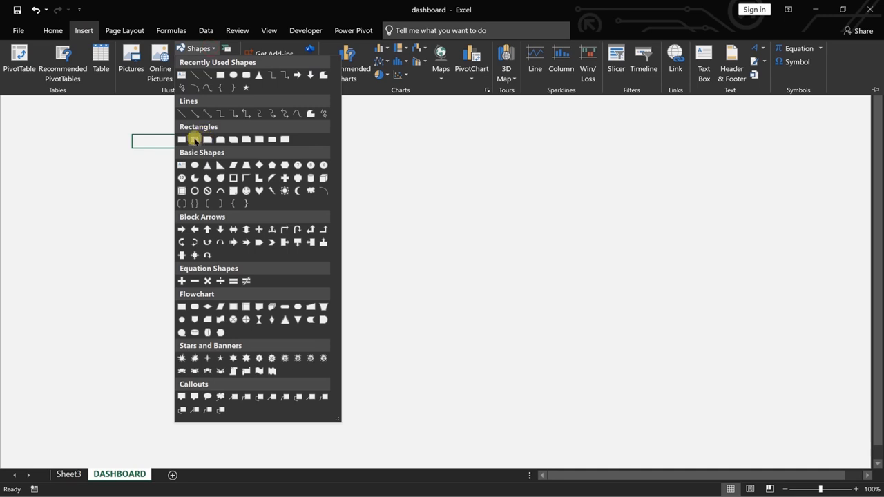
left_click(194, 139)
mouse_move(307, 128)
left_mouse_down()
mouse_move(688, 338)
mouse_move(694, 350)
left_mouse_up()
left_click_drag(344, 127, 313, 135)
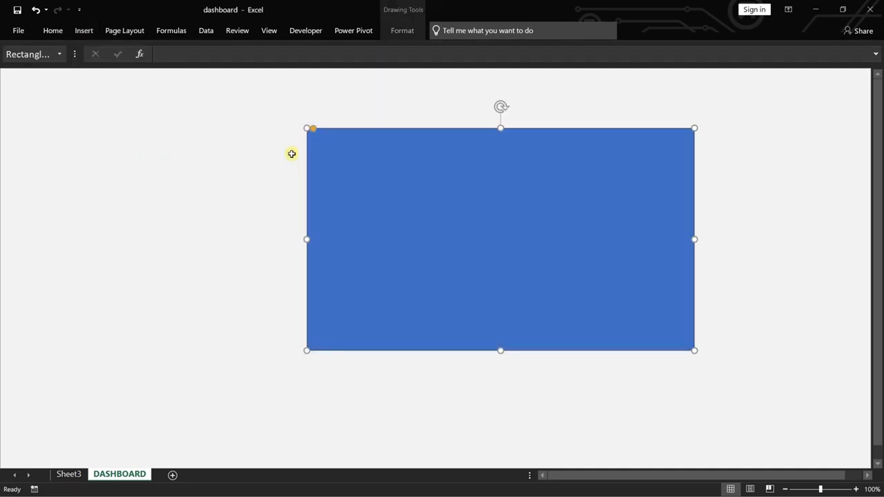
Give the rounded rectangle a grey fill and remove its outline.
left_click(405, 31)
left_click(447, 49)
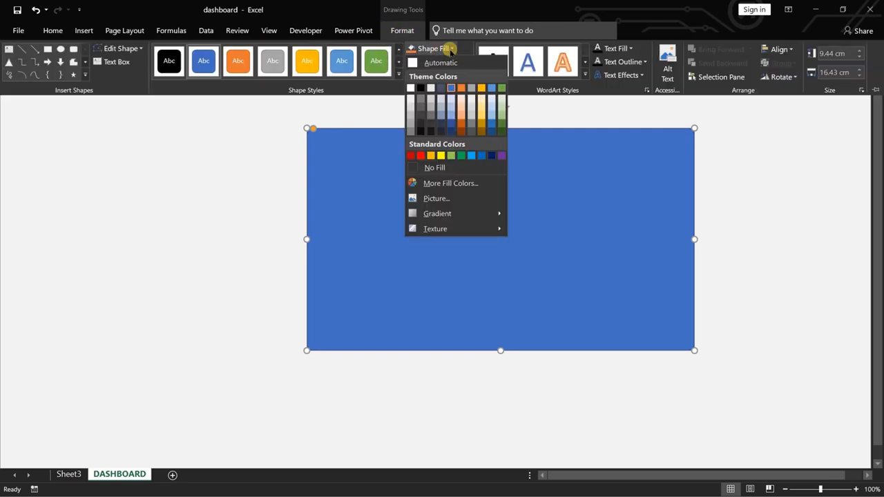
left_click(410, 118)
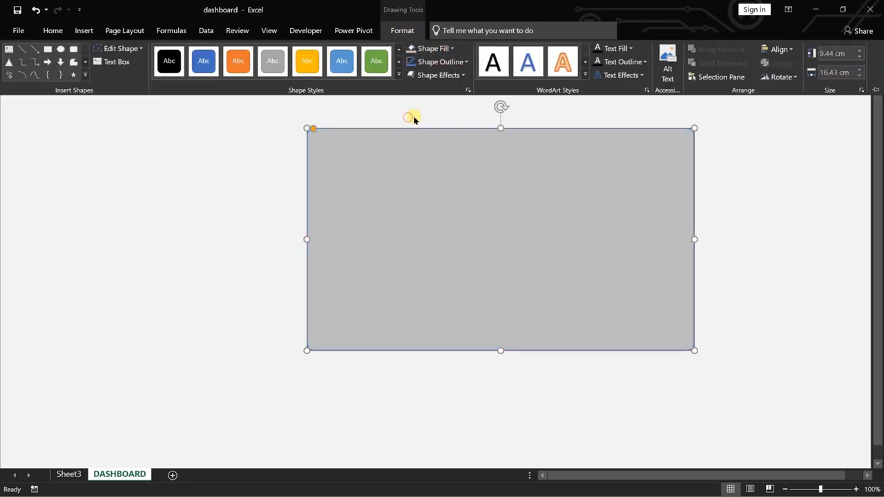
left_click(464, 61)
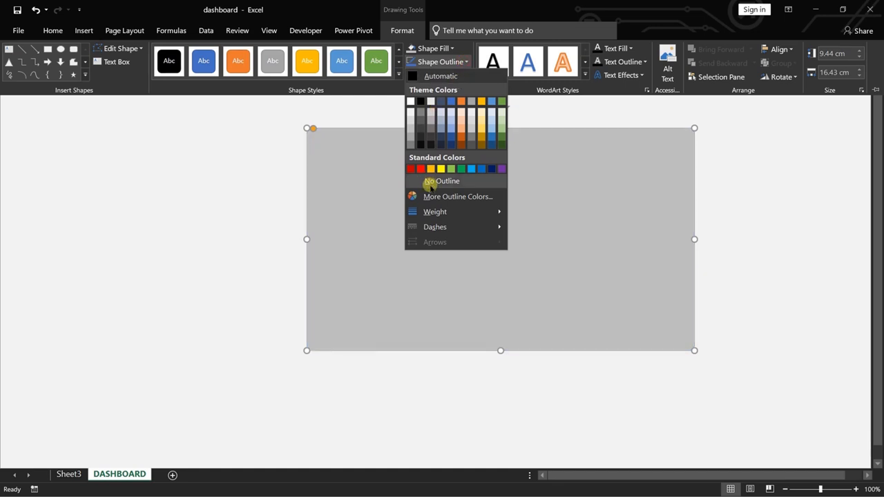
left_click(428, 181)
left_click(278, 127)
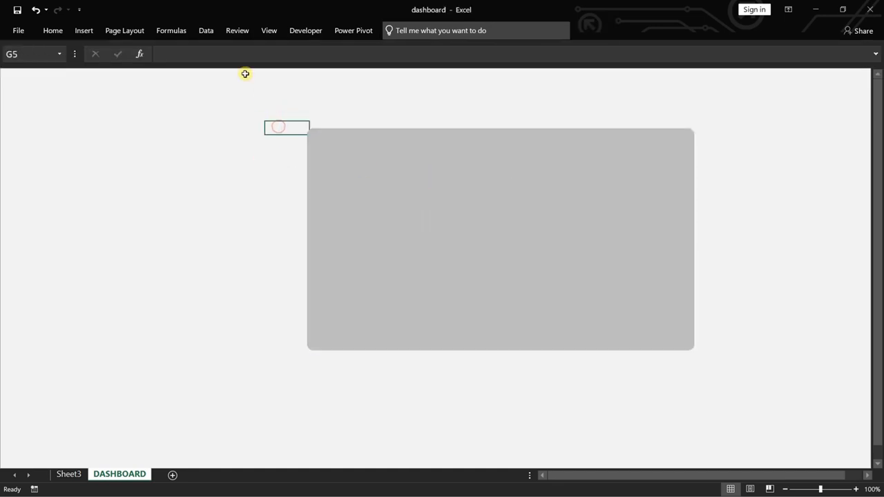
Insert an option button form control about 1 cm high and 3.5 cm wide in the grey rectangle's upper-left corner.
left_click(305, 30)
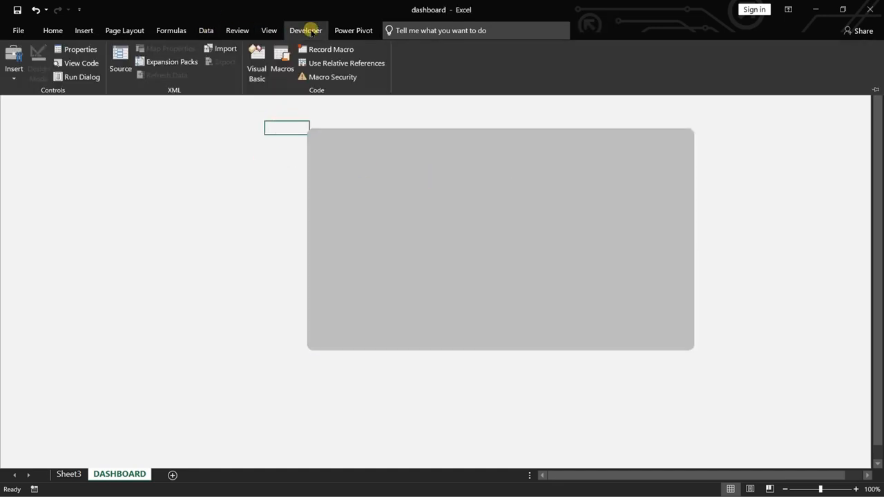
left_click(13, 66)
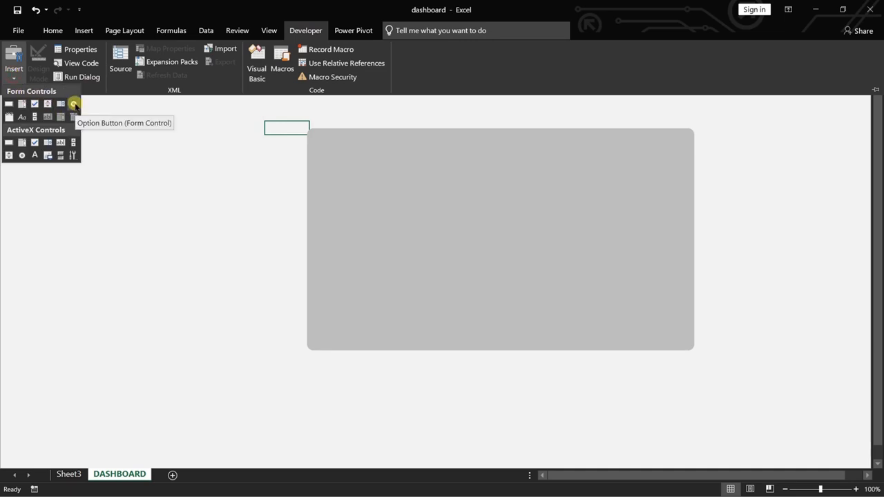
left_click(74, 105)
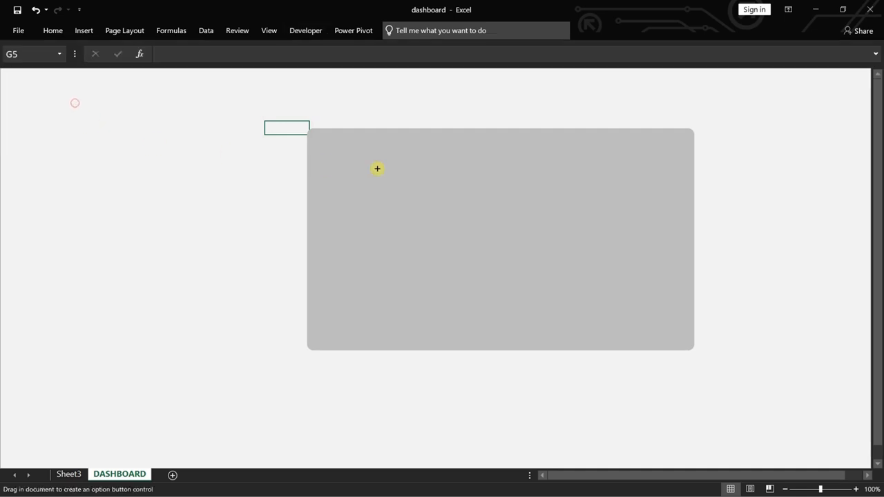
left_click_drag(339, 145, 421, 168)
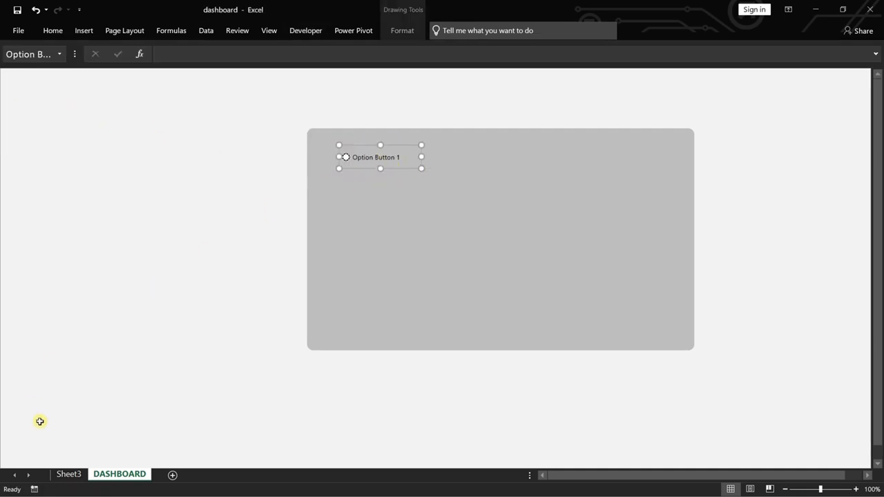
Check the month table's column headers on Sheet3, and change the DASHBOARD option button's caption to PROJECTS.
left_click(68, 474)
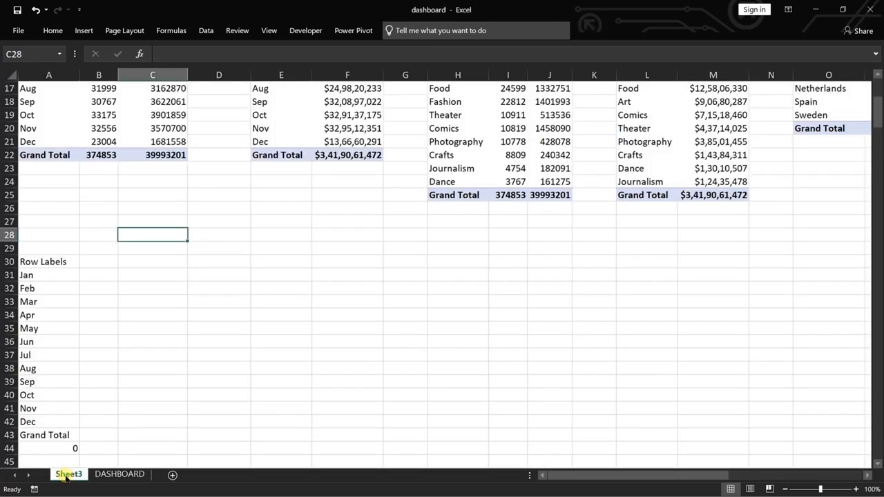
scroll(124, 390, "up", 4)
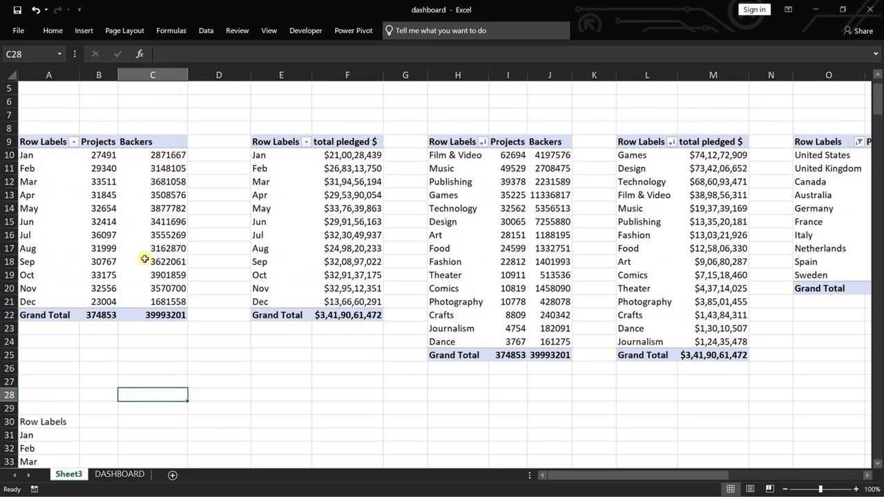
left_click(120, 474)
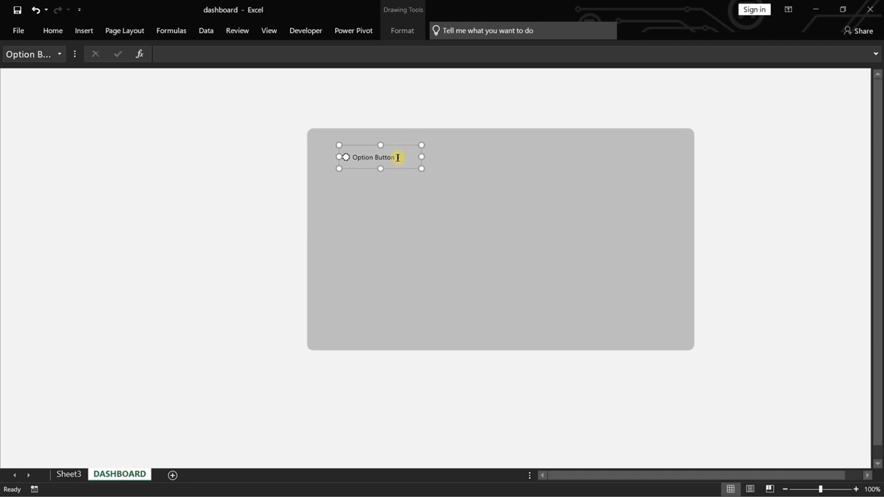
left_click(400, 158)
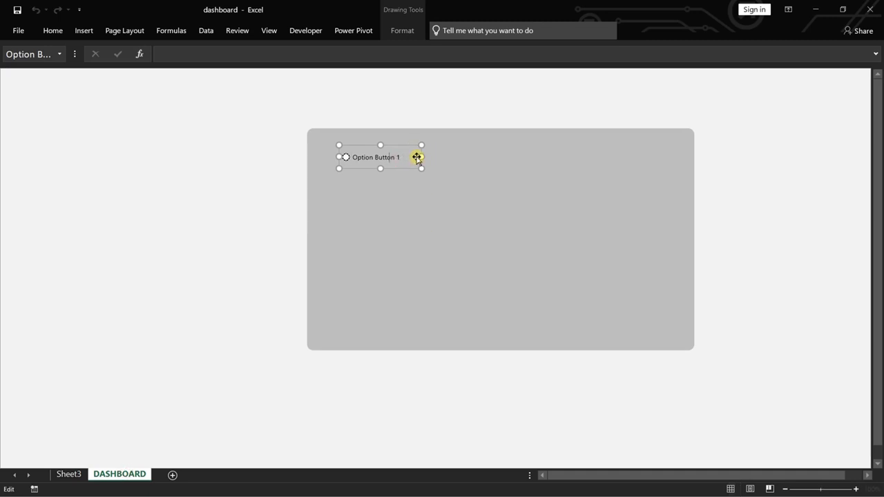
key("End")
key("BackSpace")
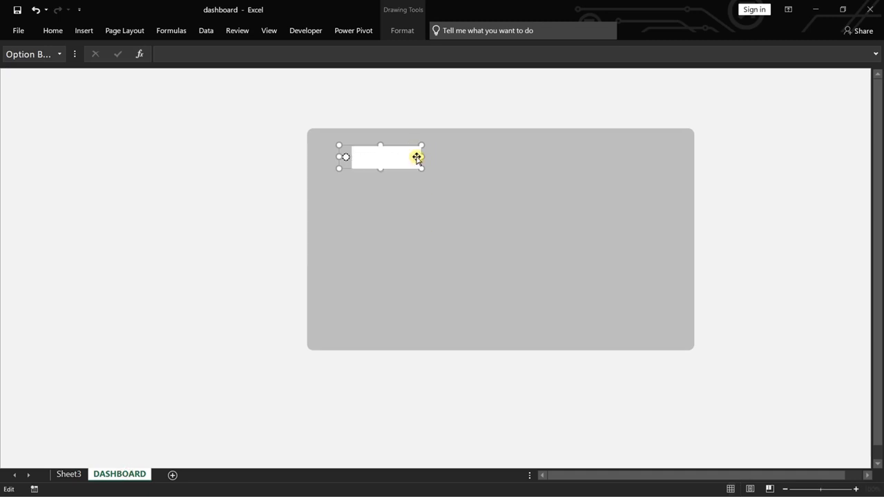
key("shift+Home")
left_click(55, 30)
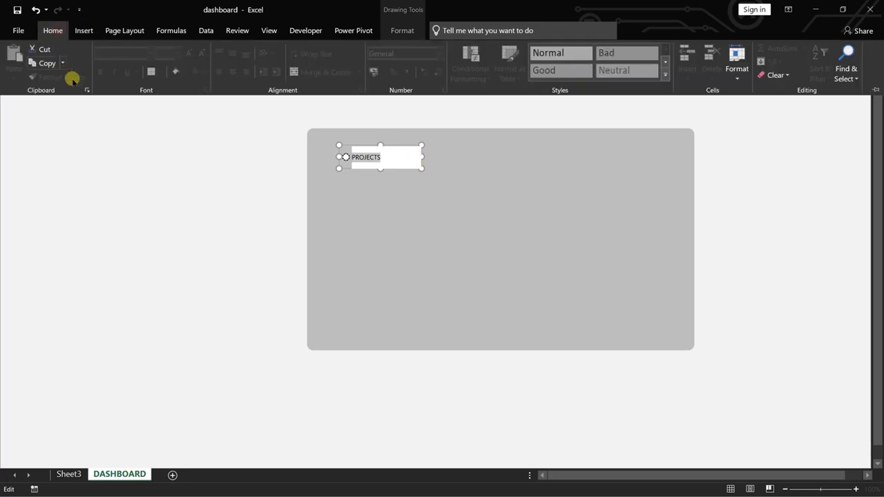
left_click(402, 33)
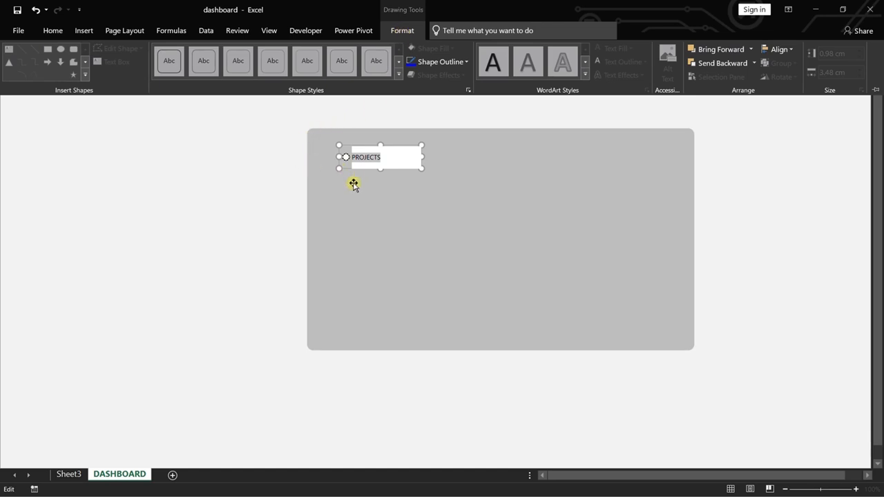
left_click(371, 167)
Duplicate the PROJECTS option button, place the copy directly to its right, and change the copy's caption to BACKERS.
key("ctrl+d")
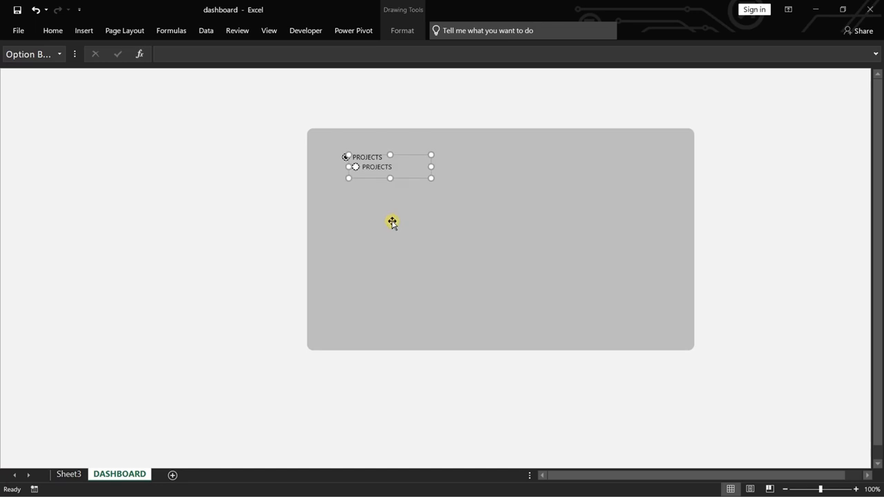
left_click_drag(398, 166, 443, 156)
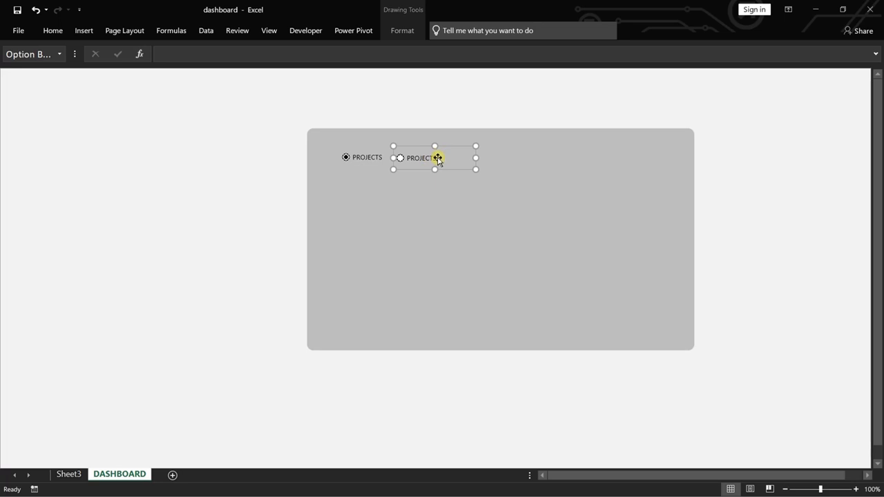
left_click(448, 165)
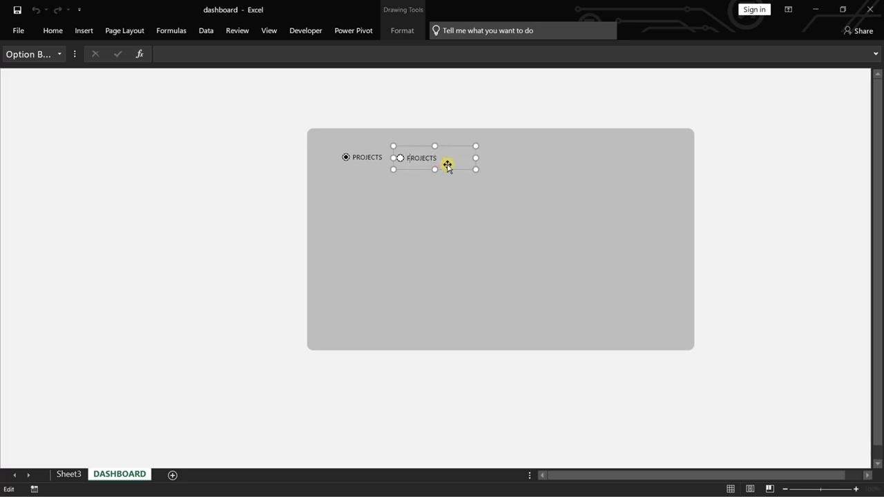
key("ctrl+a")
key("Delete")
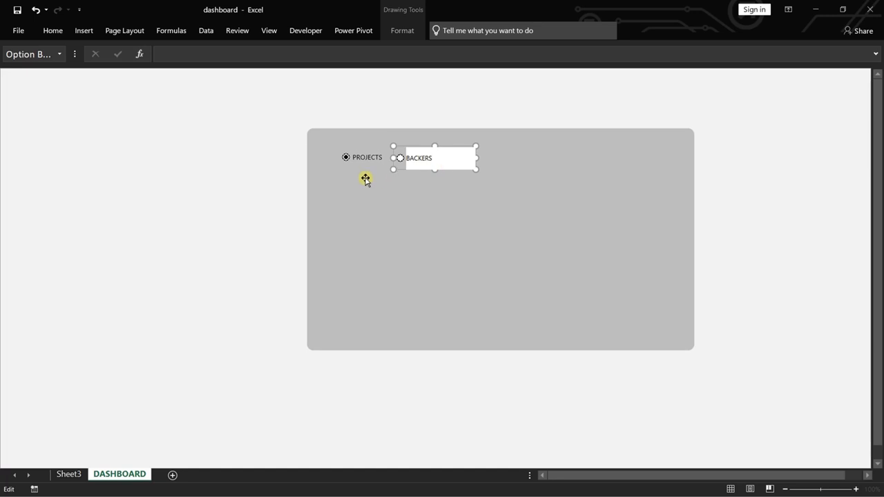
Select the grey rectangle together with the PROJECTS and BACKERS option buttons for arranging.
left_click(368, 144, "ctrl")
left_click(363, 167, "ctrl")
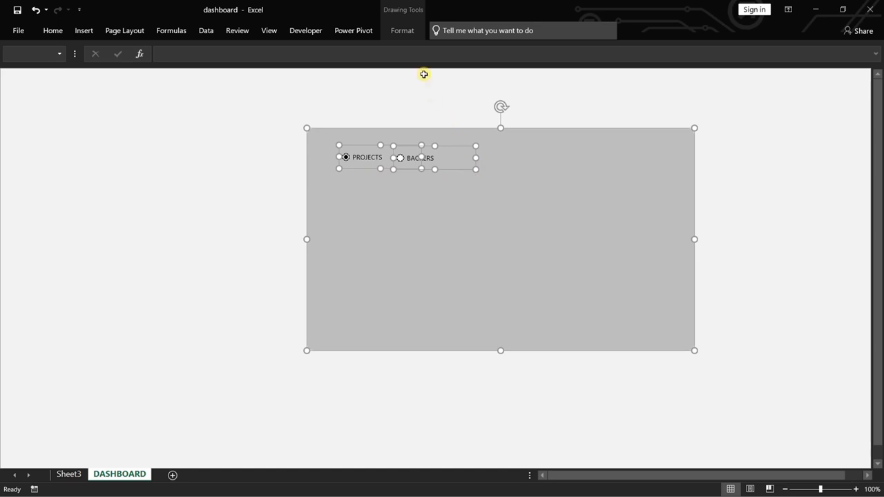
left_click(402, 31)
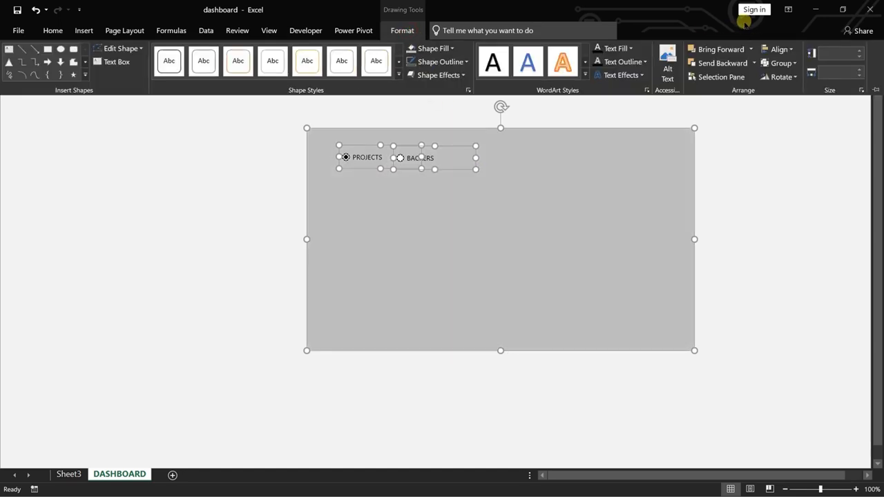
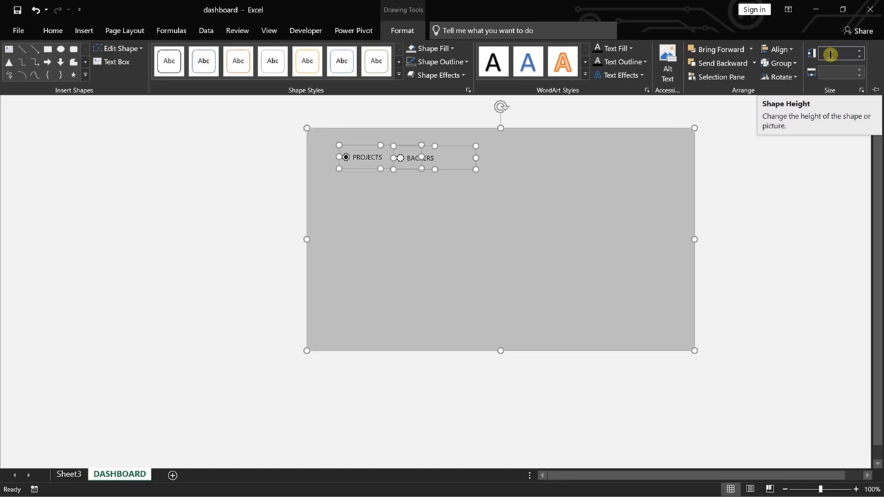
Align the tops of the grey rectangle and the PROJECTS and BACKERS option buttons.
left_click(778, 49)
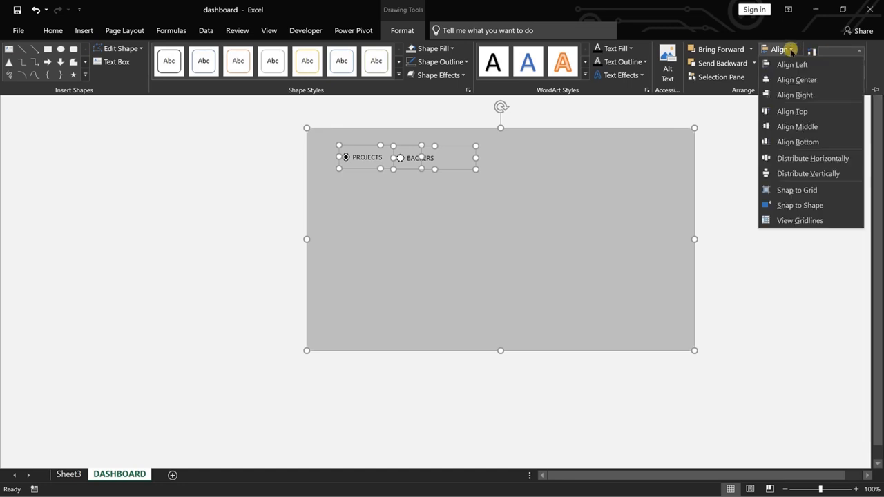
left_click(804, 112)
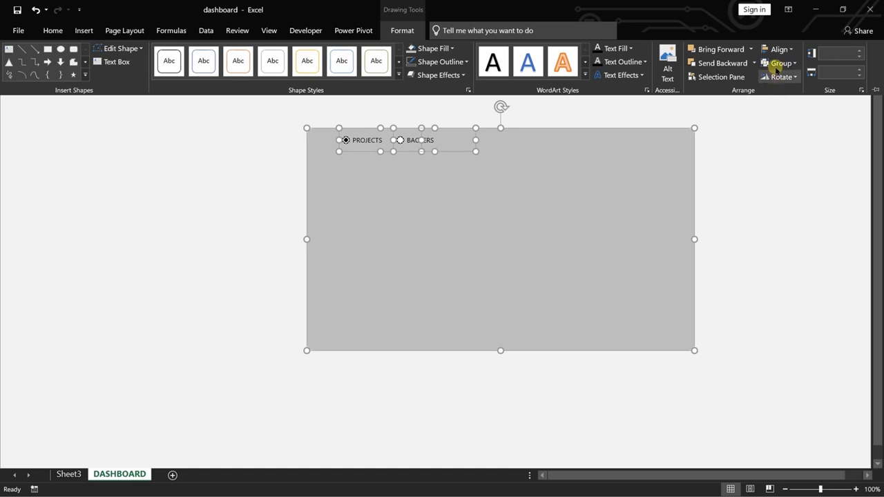
Try to distribute the grey rectangle and both option buttons horizontally, undo this and the accidental move, and clear the selection.
left_click(789, 50)
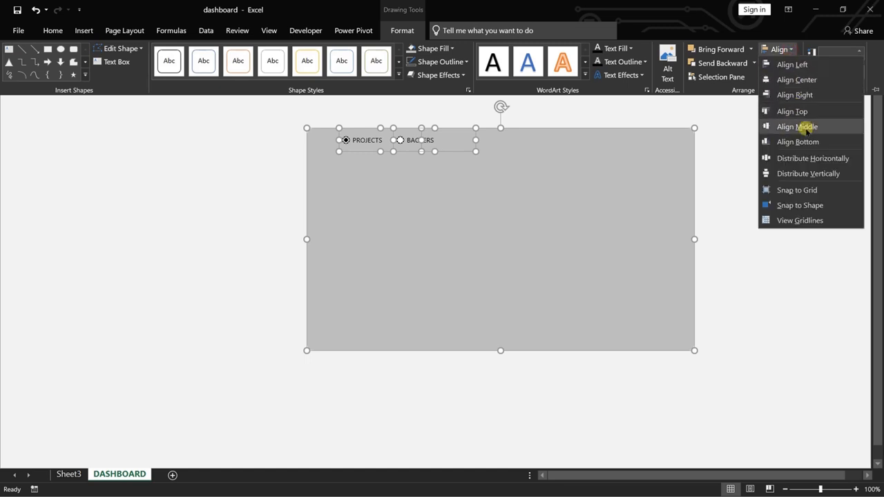
left_click(810, 158)
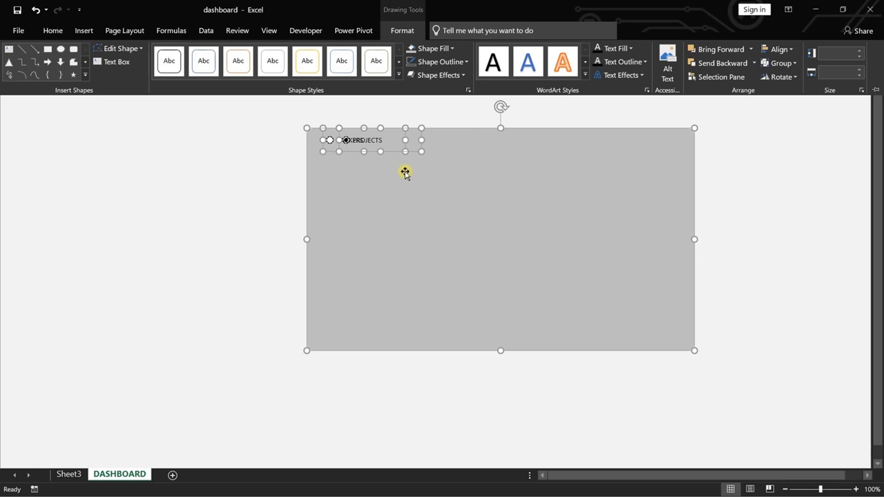
key("ctrl+z")
left_click(552, 151)
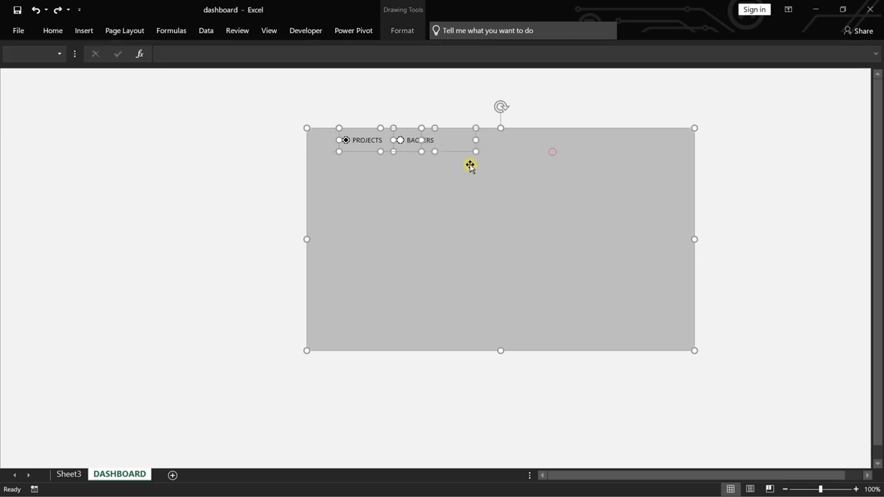
left_click(468, 165)
left_click(473, 205)
left_click(276, 170)
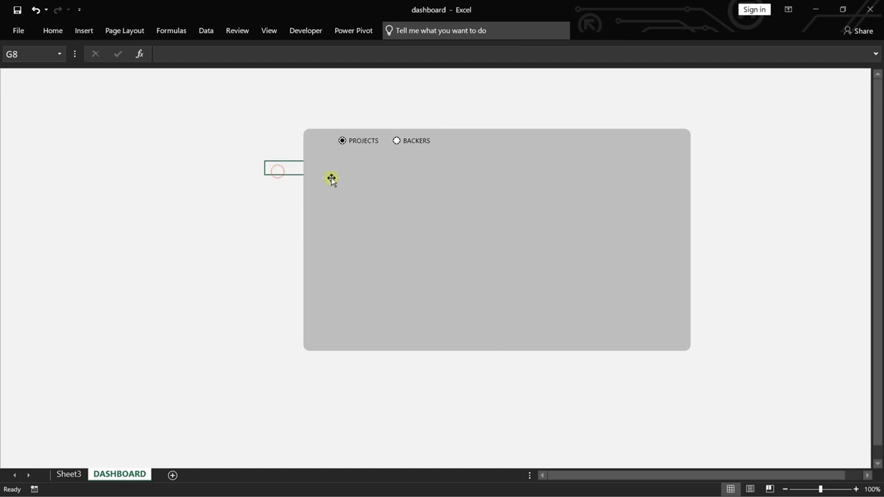
key("ctrl+z")
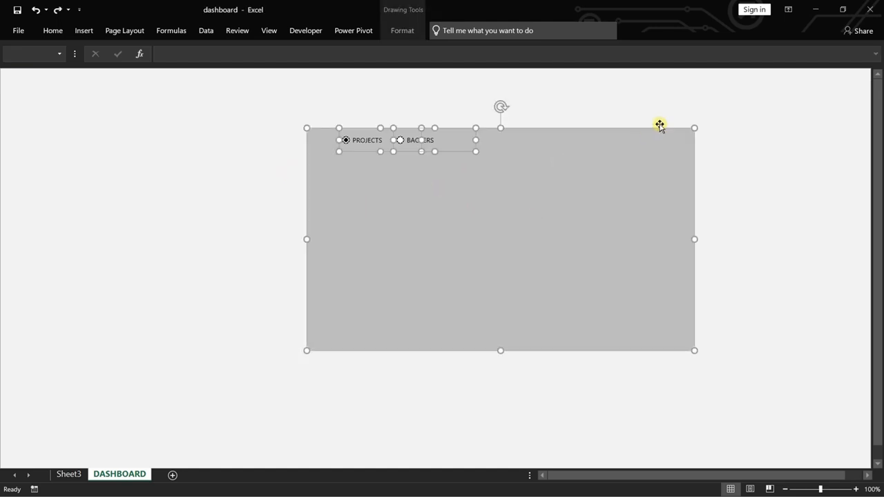
left_click(618, 104)
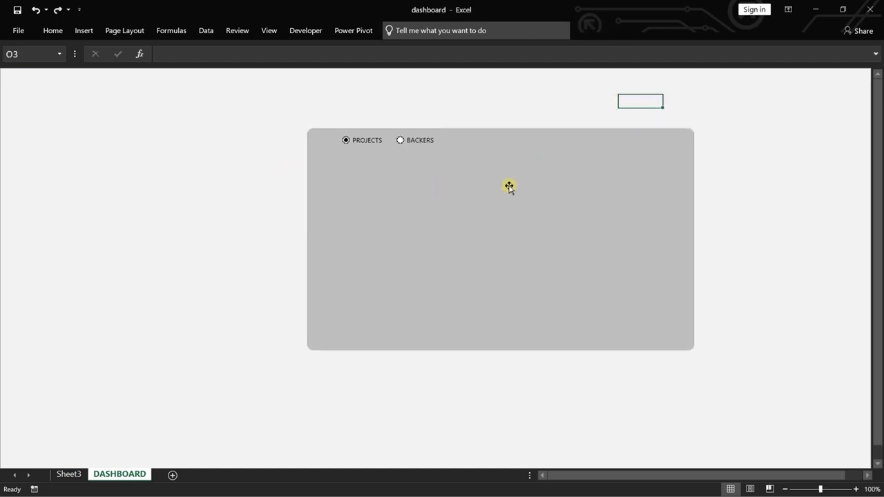
Link the PROJECTS option button to cell C28 on Sheet3 and check the linked cell.
right_click(360, 140)
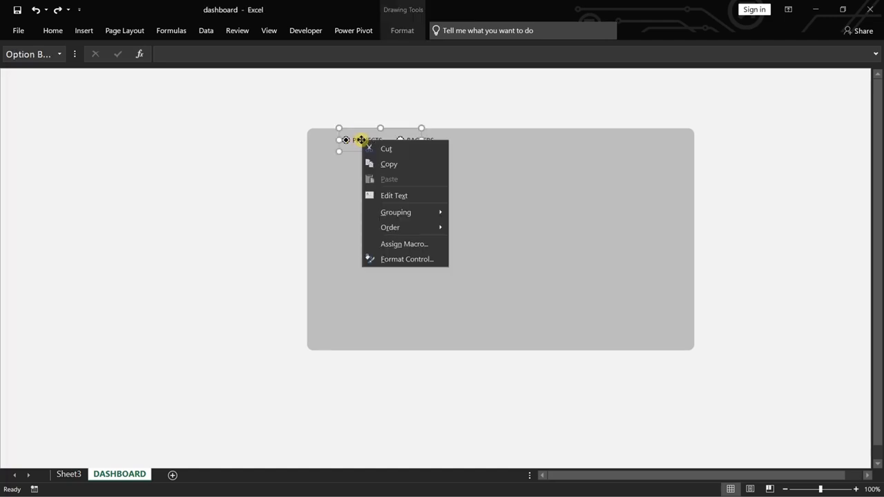
left_click(406, 259)
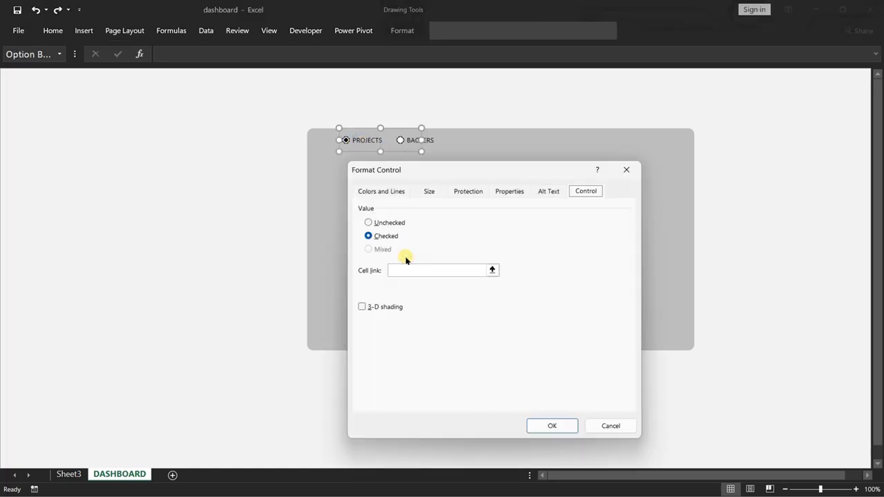
left_click(435, 269)
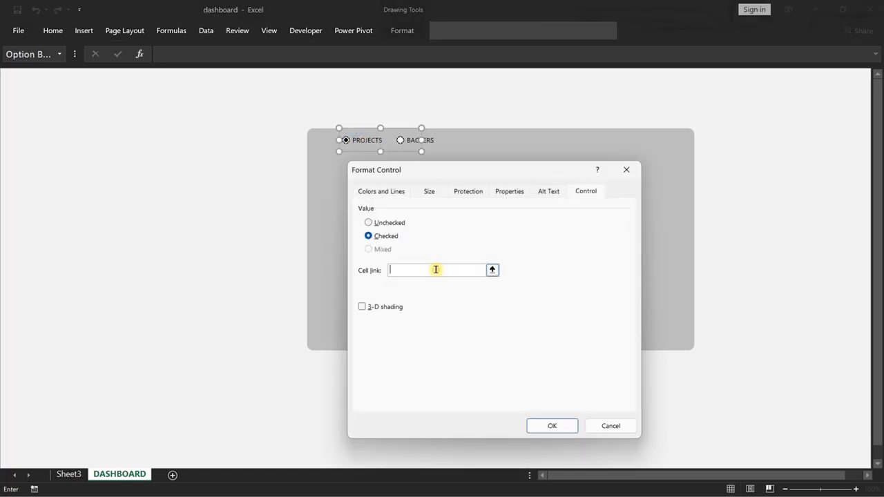
left_click(67, 475)
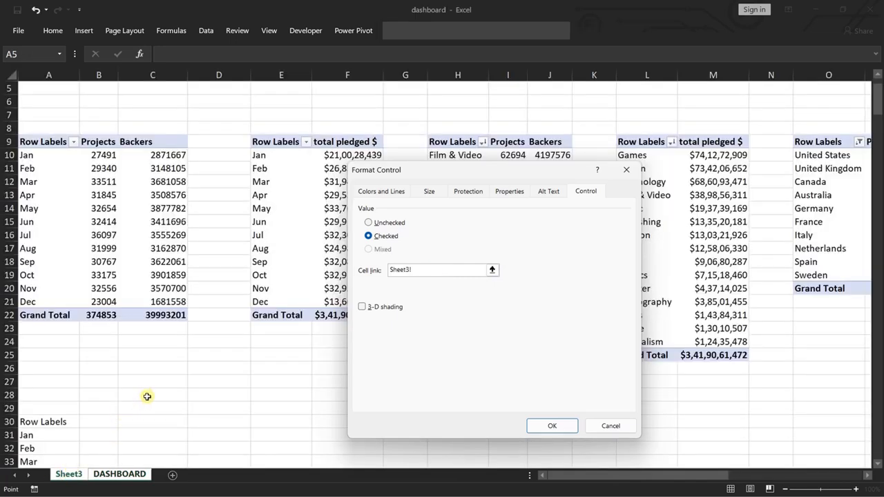
left_click(162, 393)
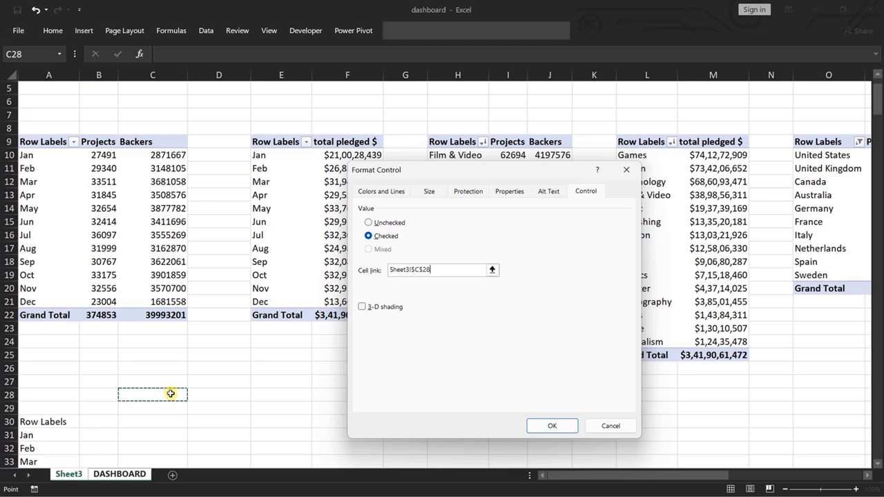
left_click(540, 424)
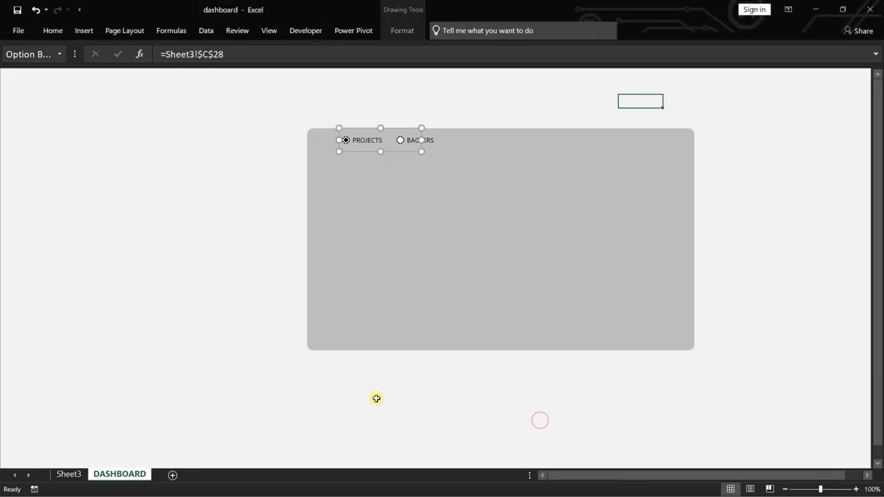
left_click(68, 474)
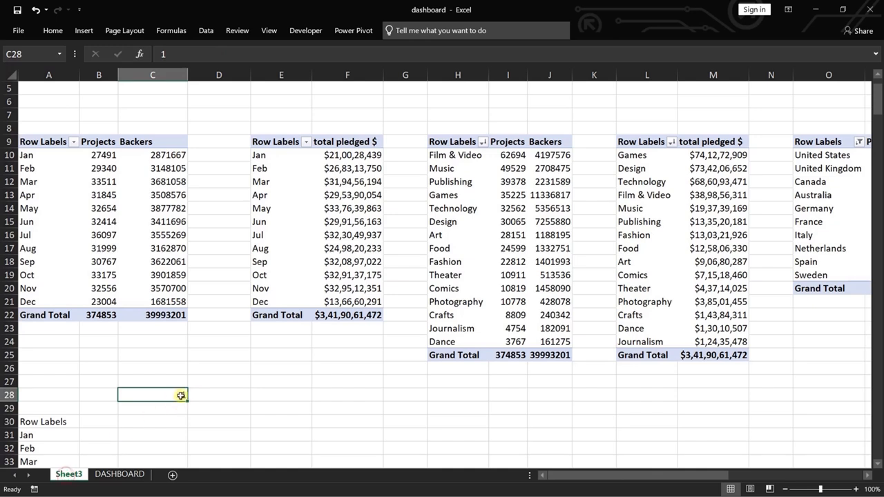
Narrow the PROJECTS option button on DASHBOARD from its right edge so its frame ends before the BACKERS option button.
left_click(117, 474)
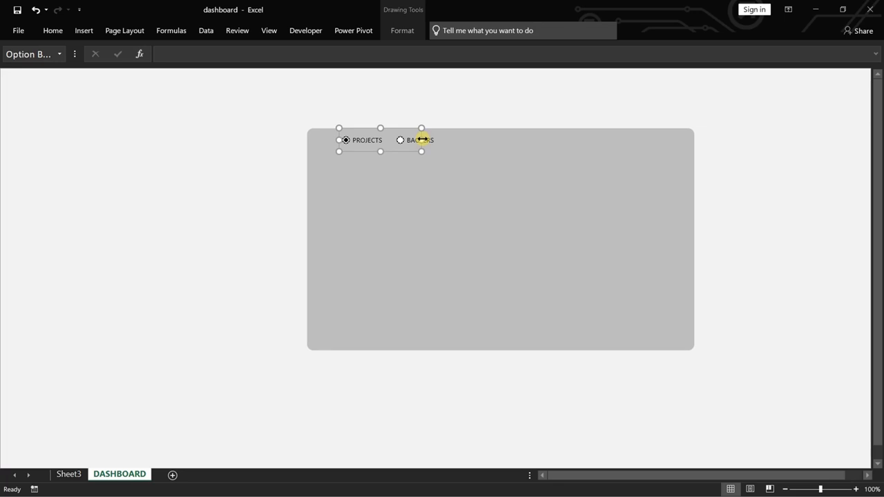
left_click_drag(421, 140, 395, 140)
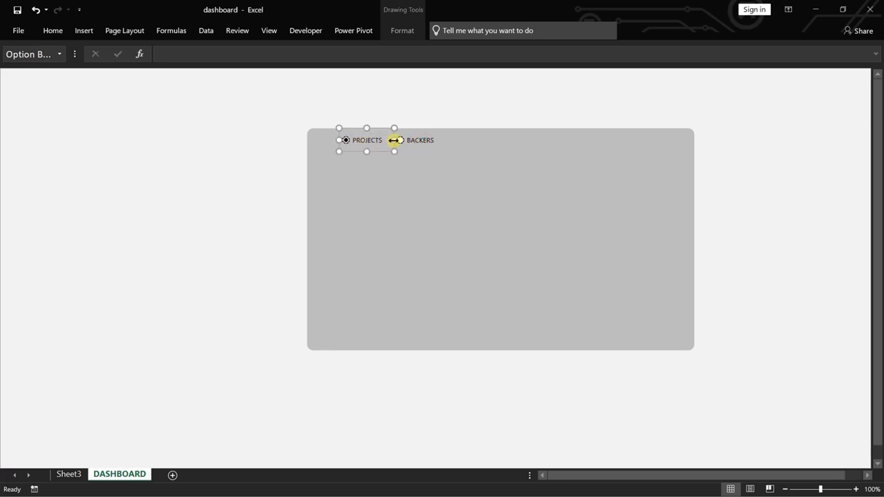
left_click_drag(394, 140, 390, 140)
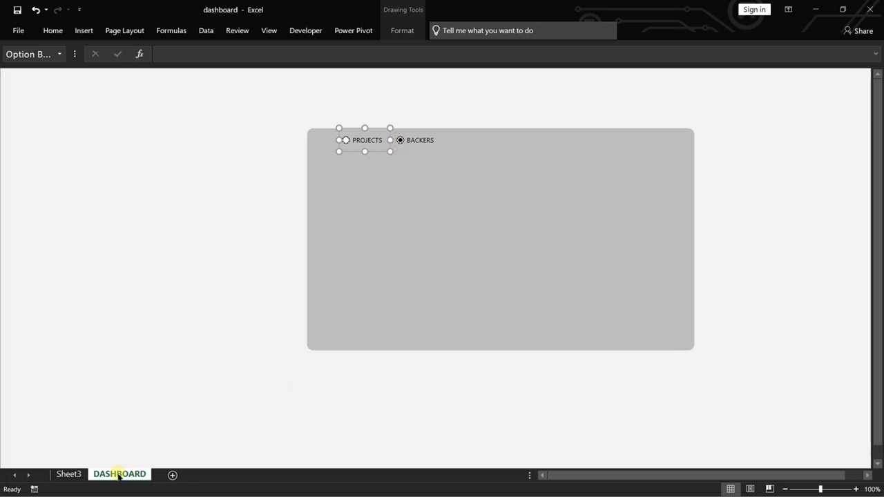
Check linked cell C28 on Sheet3 for the BACKERS choice, then choose PROJECTS on DASHBOARD and check C28 again.
left_click(69, 474)
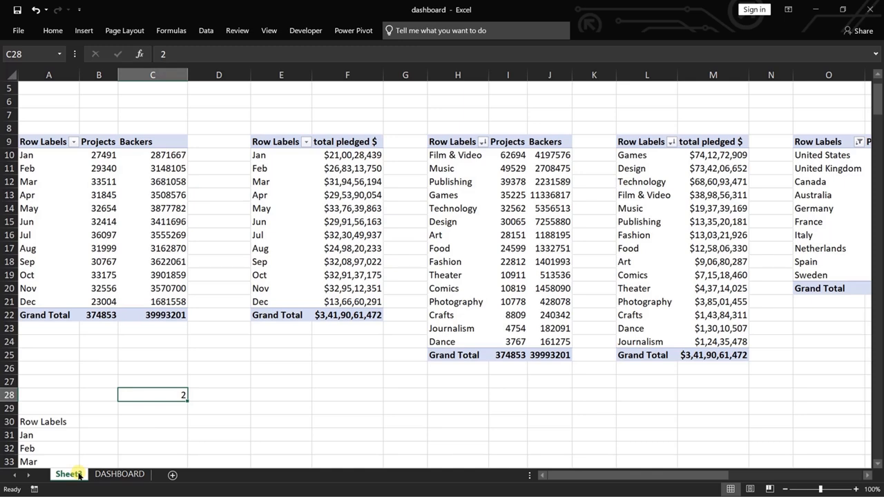
left_click(118, 474)
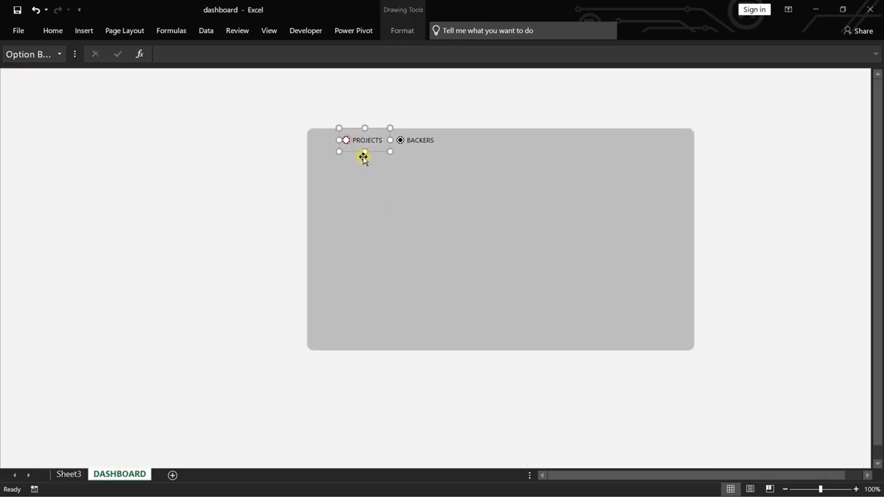
left_click(387, 176)
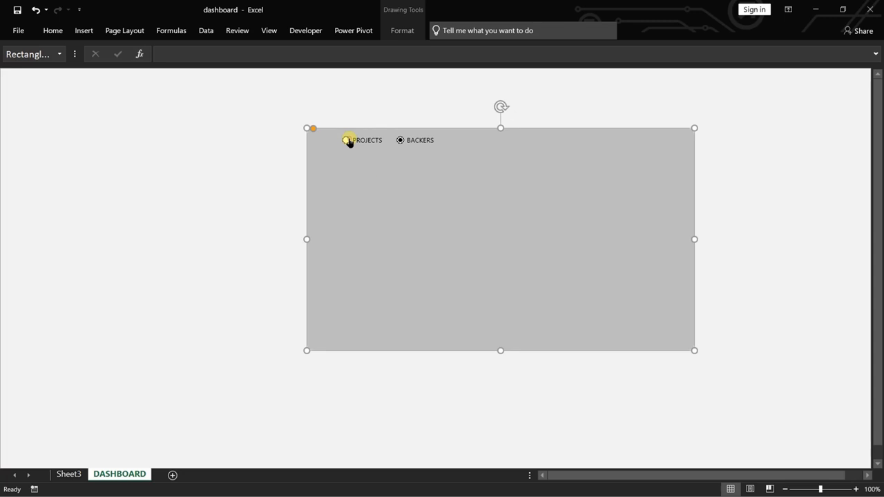
left_click(347, 140)
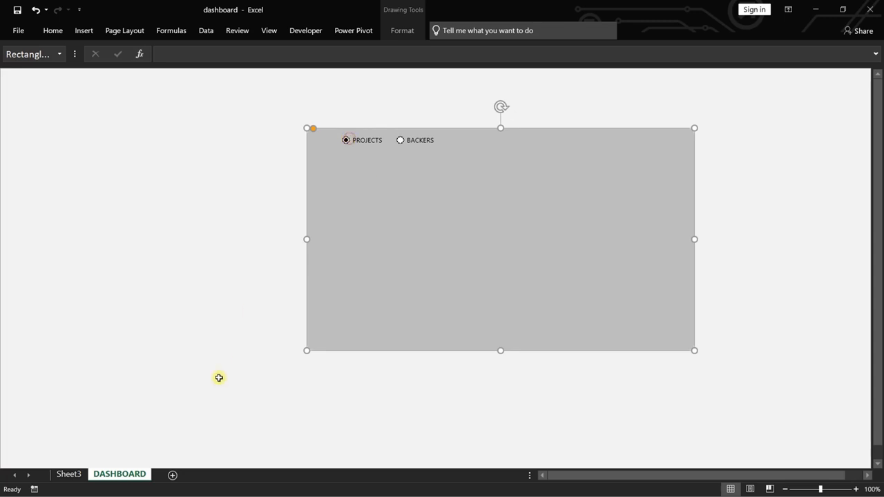
left_click(69, 474)
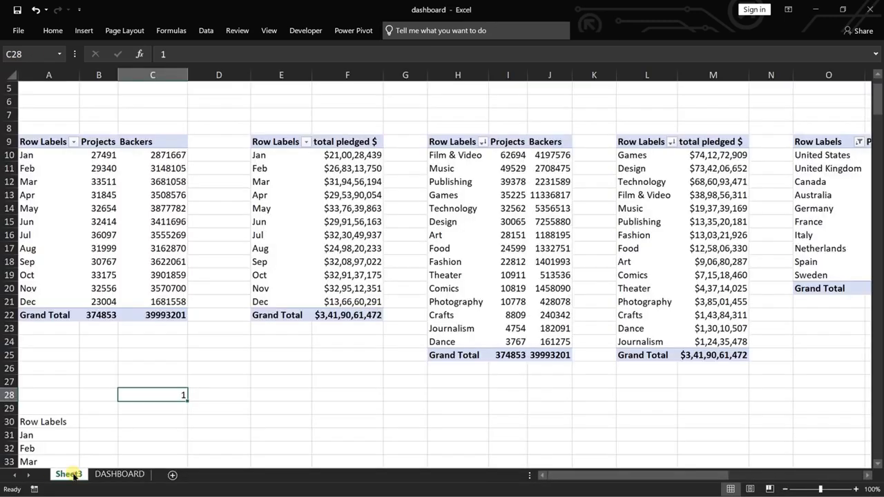
Start an IFS formula in cell B30 of Sheet3, beside the copied Row Labels heading.
left_click(107, 422)
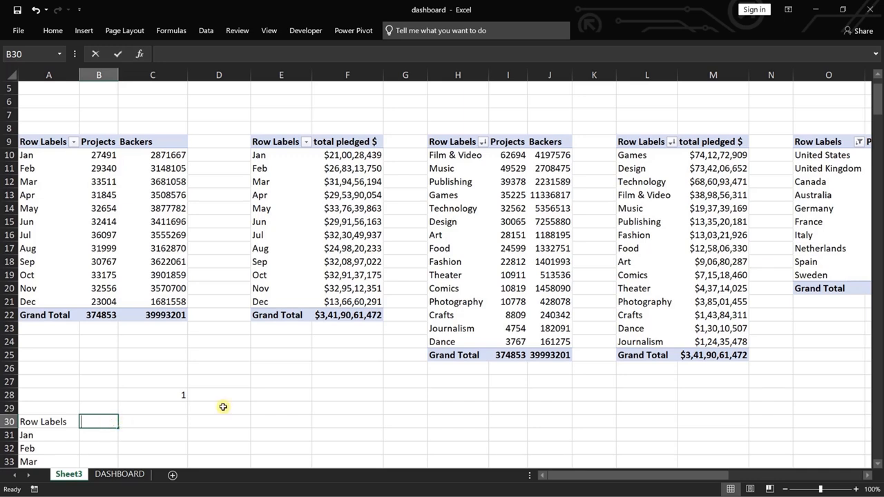
type("=ifs")
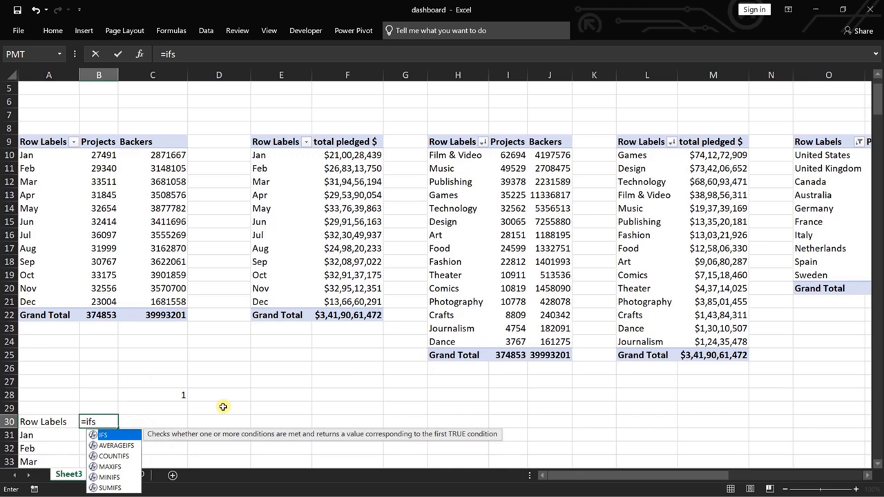
key("Tab")
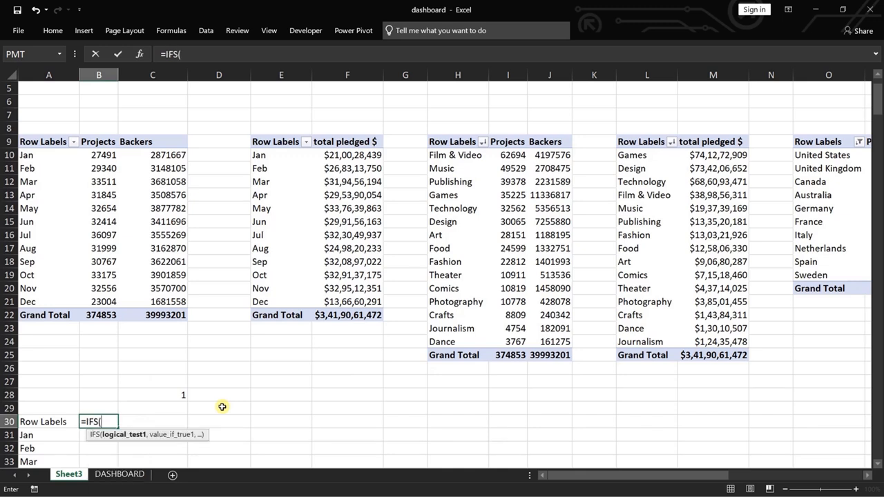
left_click(174, 395)
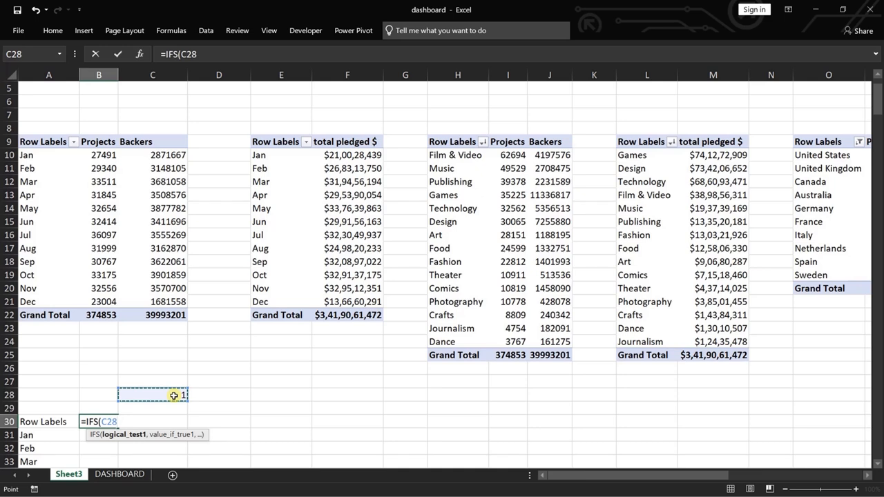
type("4")
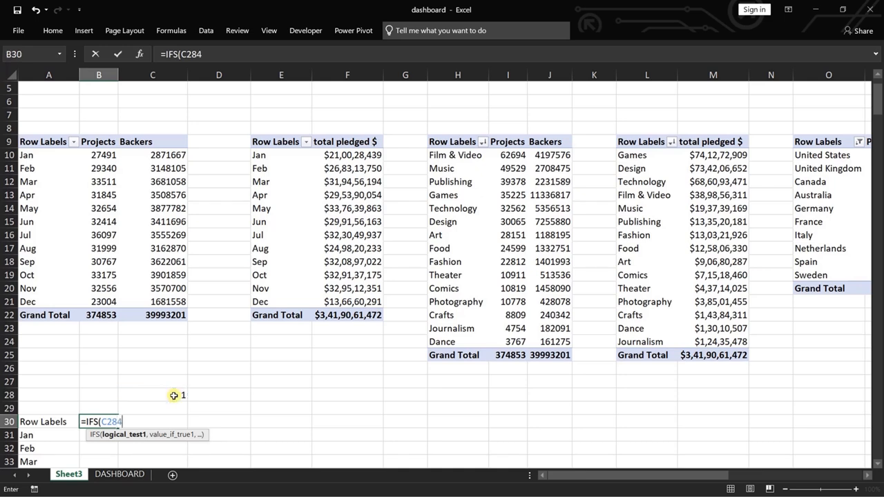
key("F4")
left_click(177, 395)
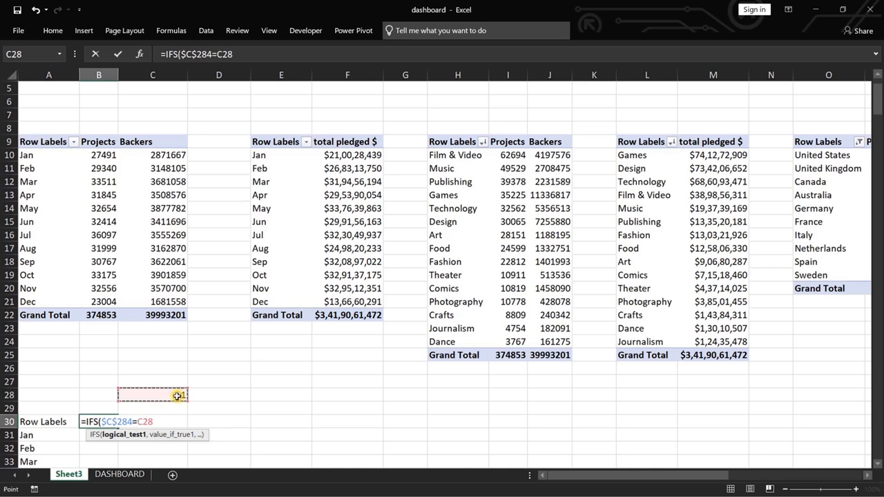
type(",")
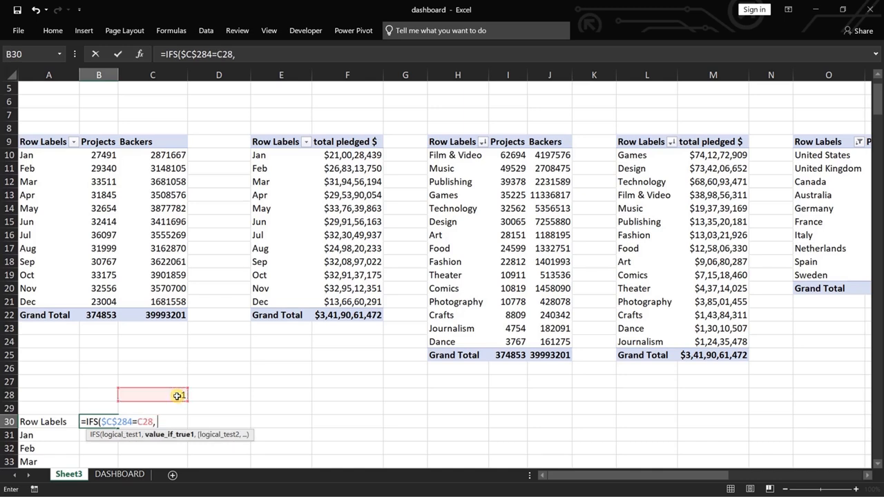
left_click(100, 142)
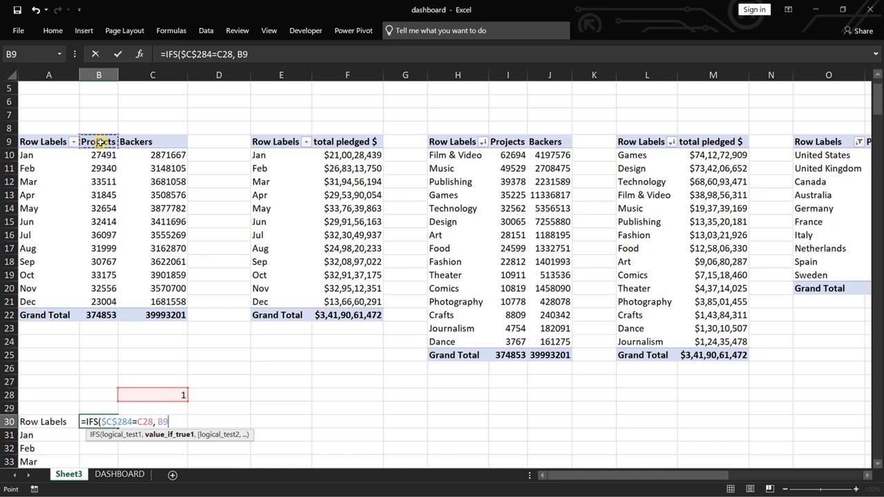
type(",")
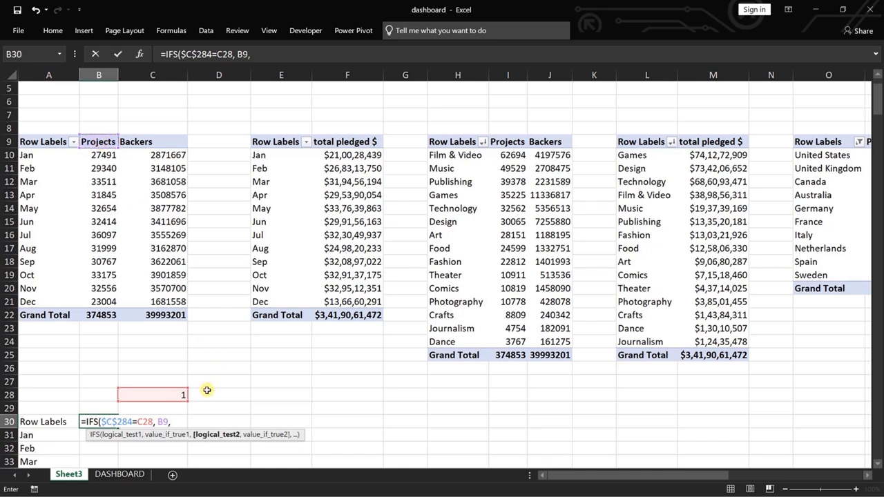
left_click(147, 421)
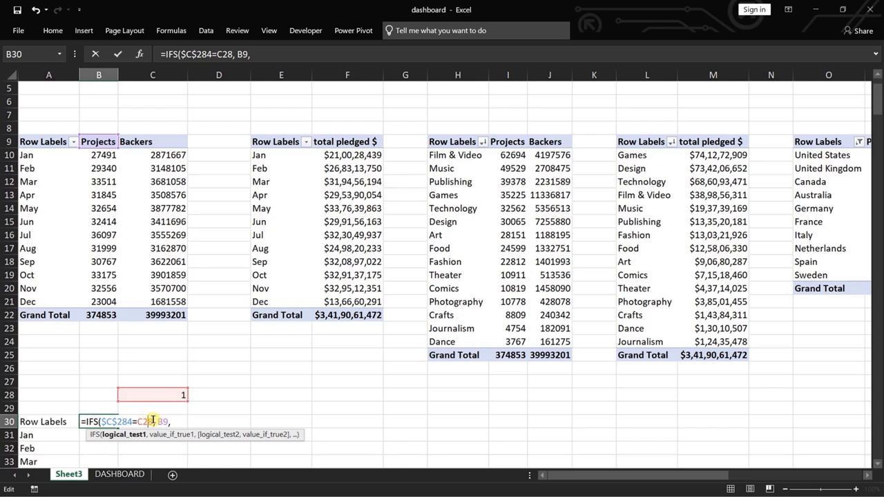
key("BackSpace")
key("BackSpace")
key("BackSpace")
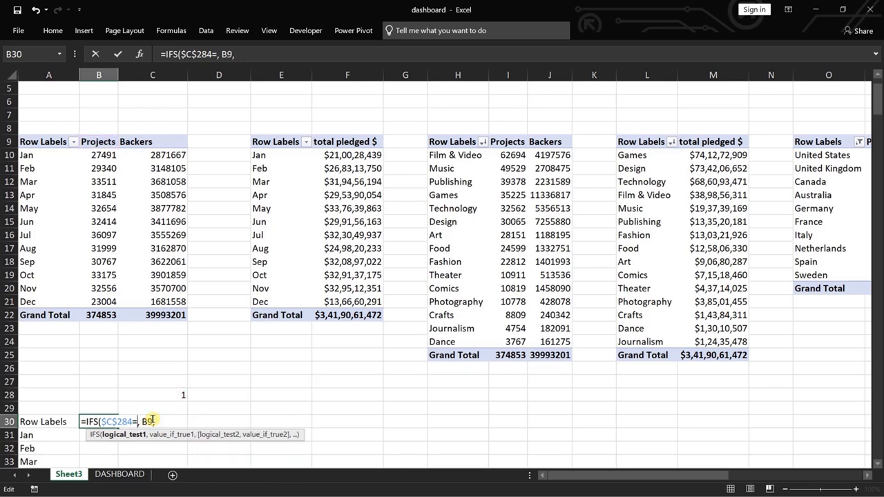
key("Delete")
key("Delete")
key("Delete")
key("Delete")
key("Delete")
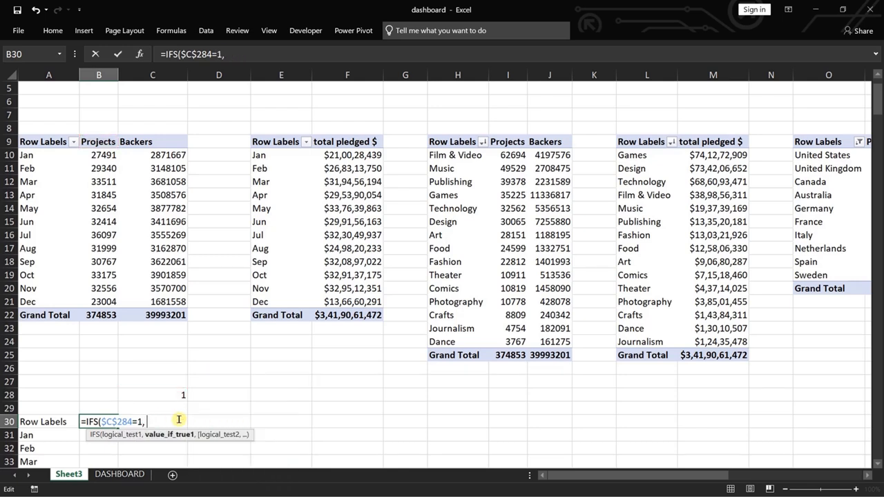
key("BackSpace")
key("BackSpace")
key("BackSpace")
key("BackSpace")
key("BackSpace")
key("BackSpace")
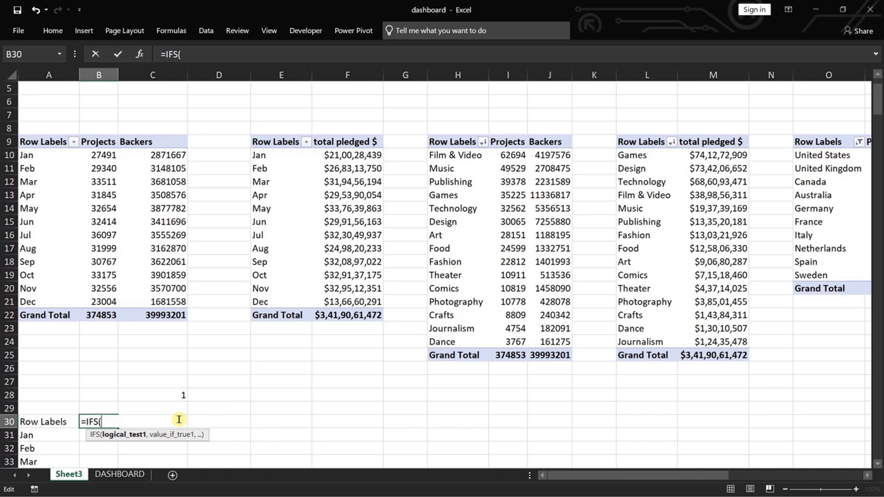
Give the IFS formula in B30 its first condition, returning B9 when absolute reference $C$28 equals 1.
left_click(178, 395)
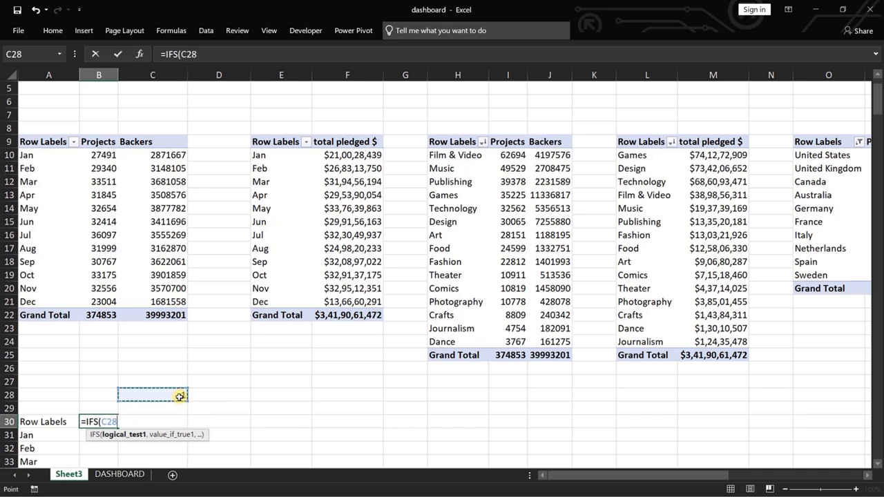
key("F4")
type("=")
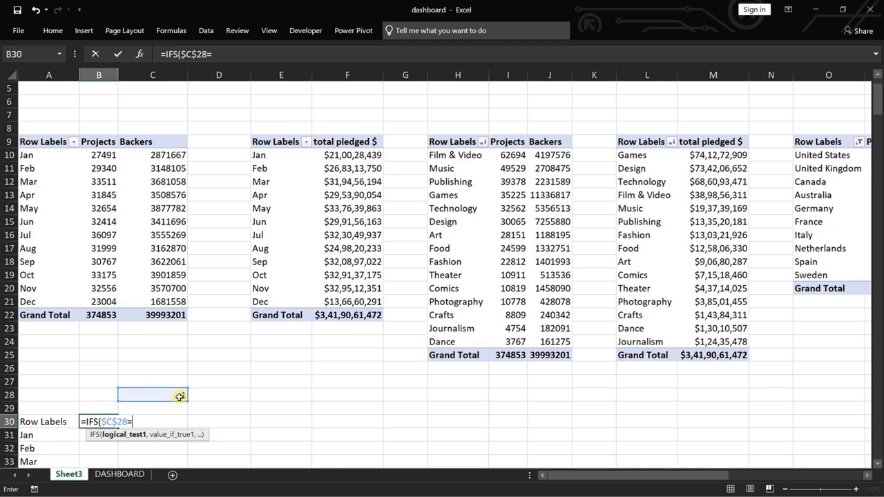
type("1,")
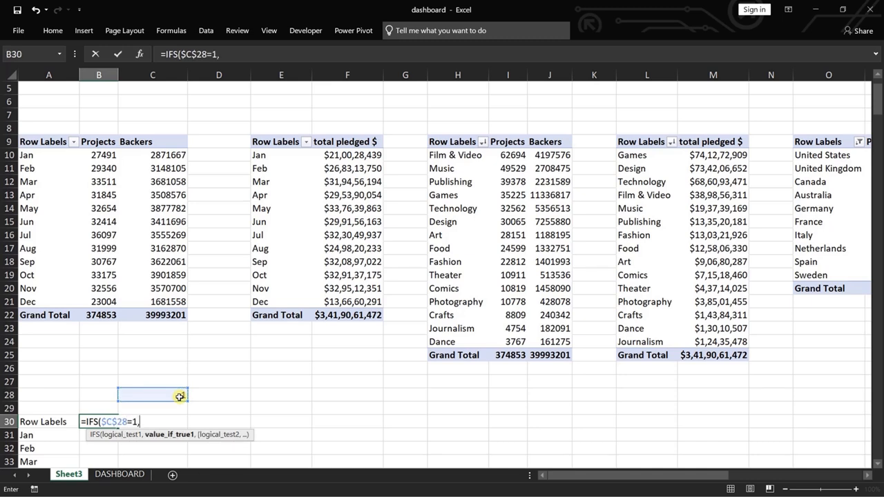
left_click(99, 142)
type(",")
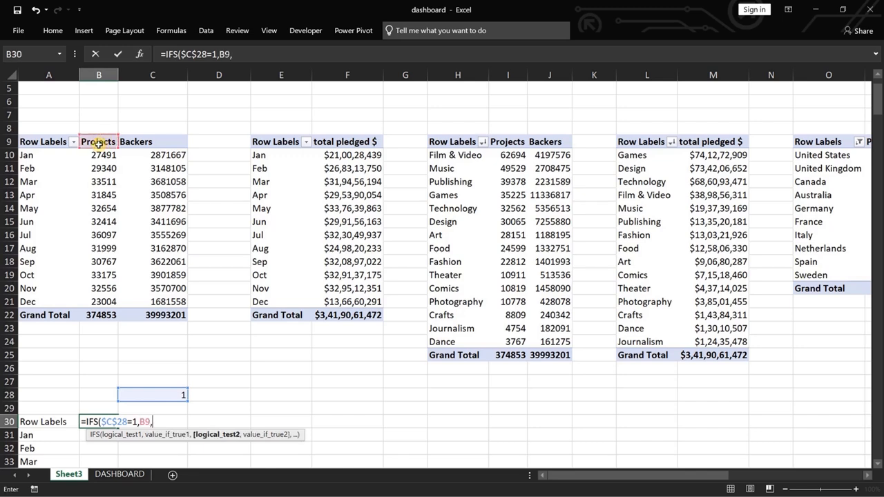
Add a second condition to the B30 formula that returns C9 when $C$28 equals 2, and complete the formula.
left_click(156, 394)
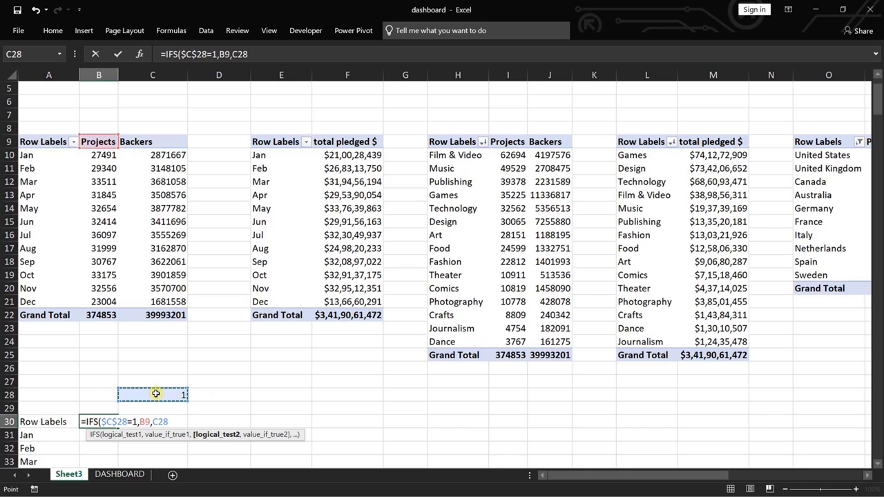
key("F4")
type("=2,")
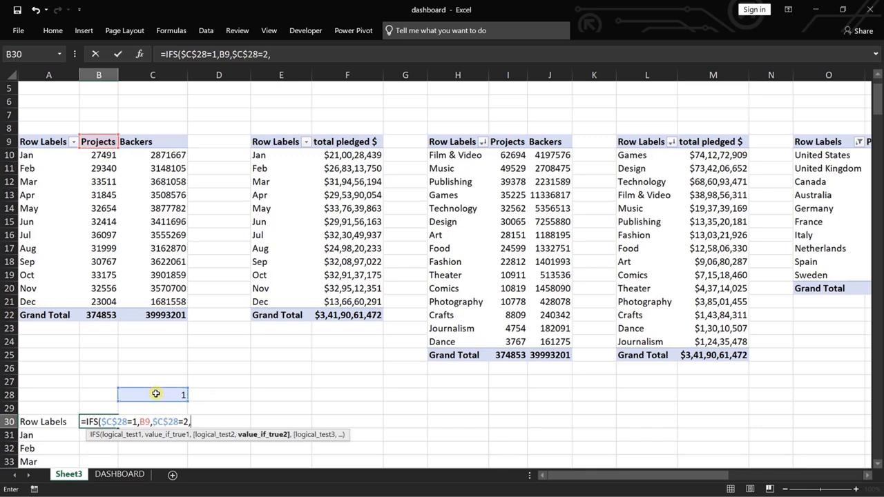
left_click(143, 142)
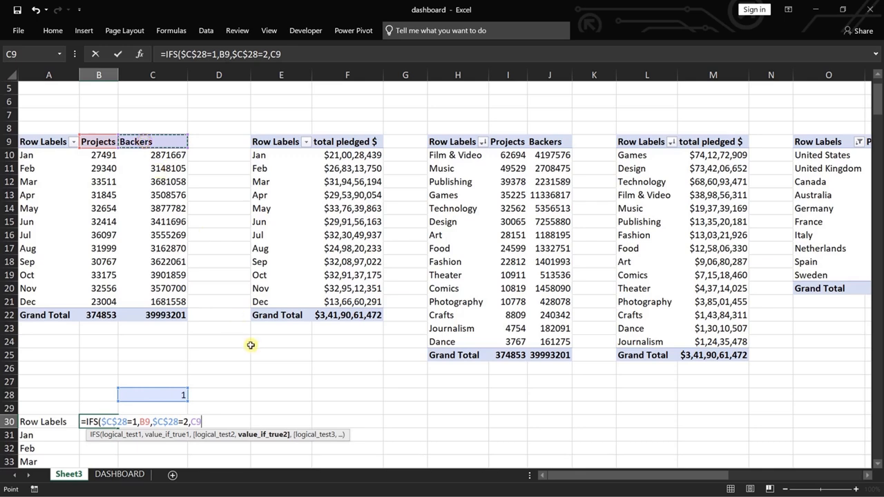
type(")")
key("Return")
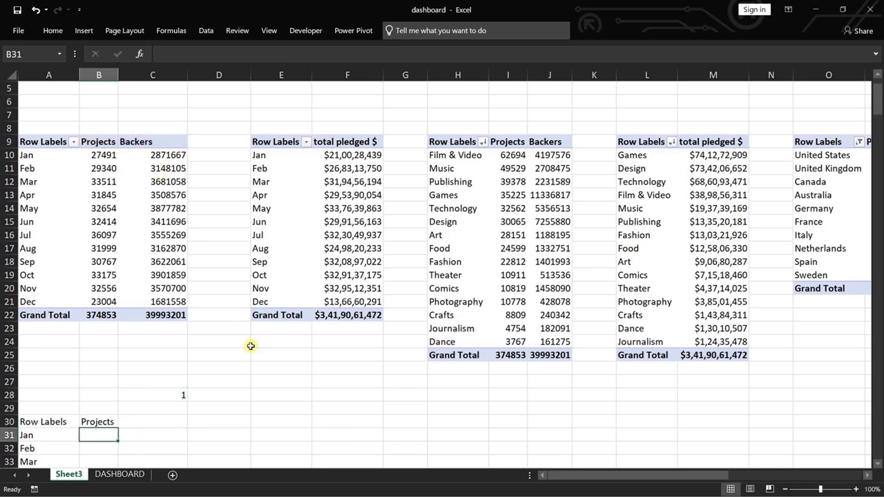
Test the B30 heading on Sheet3 by choosing BACKERS on DASHBOARD, checking the cell, and repeating the check with PROJECTS.
left_click(117, 477)
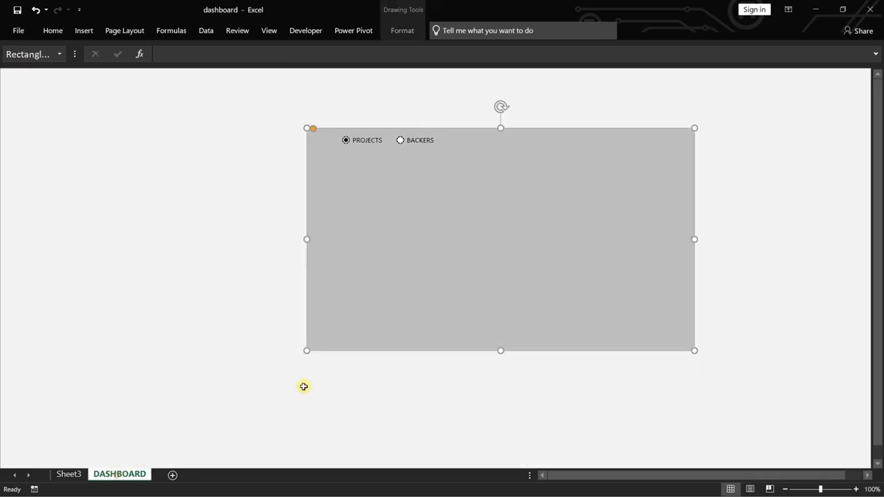
left_click(401, 141)
left_click(76, 474)
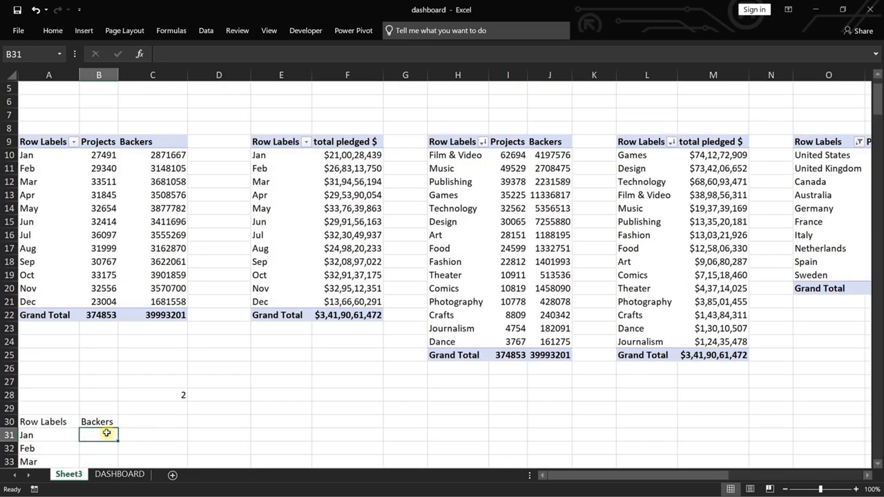
left_click(118, 474)
left_click(346, 141)
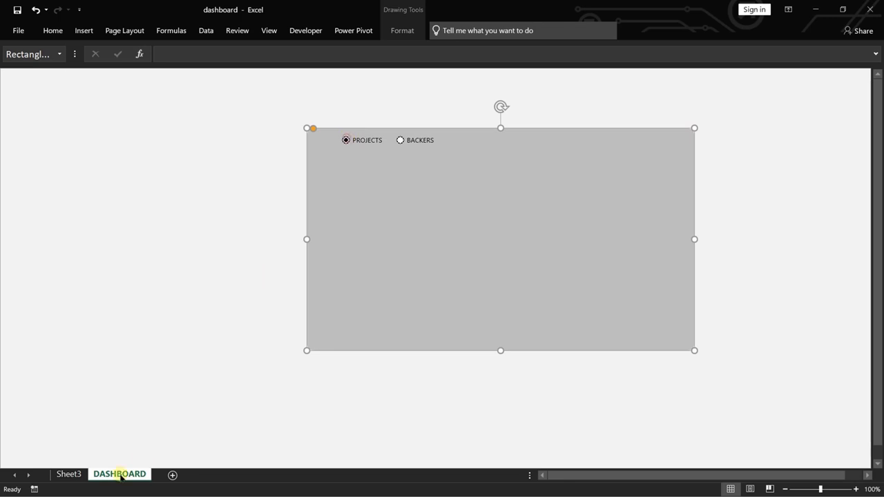
left_click(75, 474)
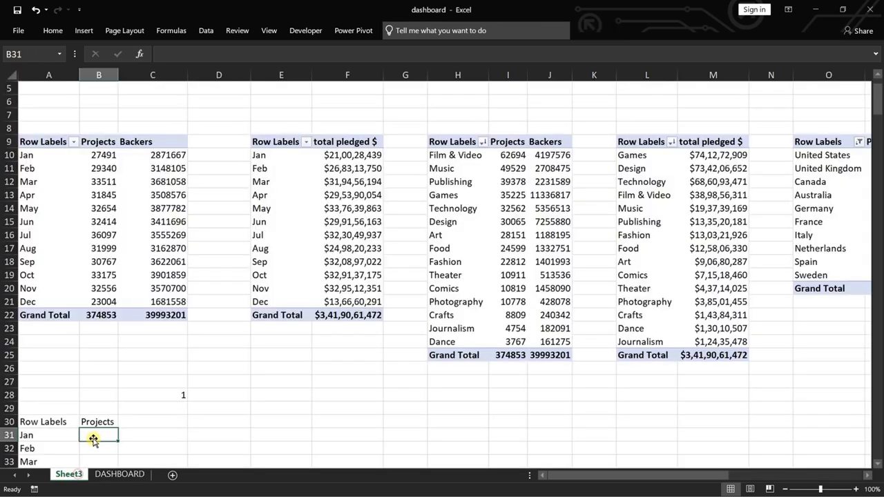
Fill the B30 IFS formula down to row 44 and clear the Grand Total and zero rows in A43:B44.
scroll(87, 399, "down", 5)
scroll(118, 352, "down", 1)
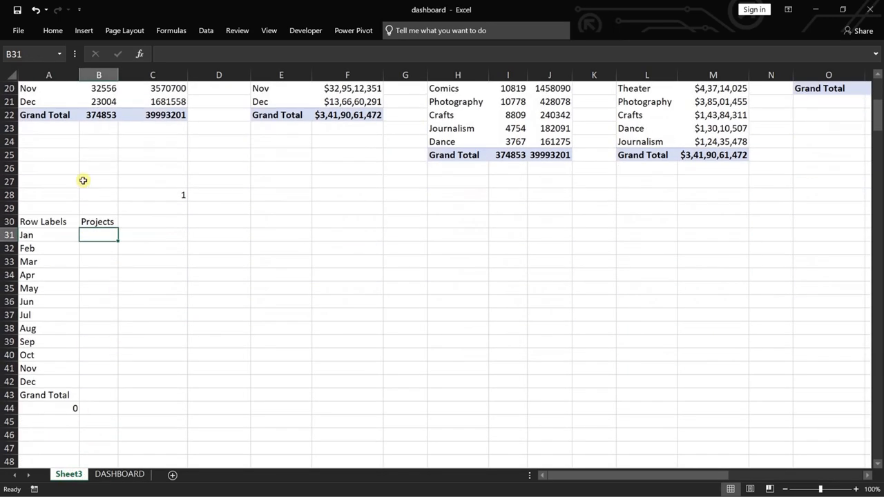
left_click(98, 221)
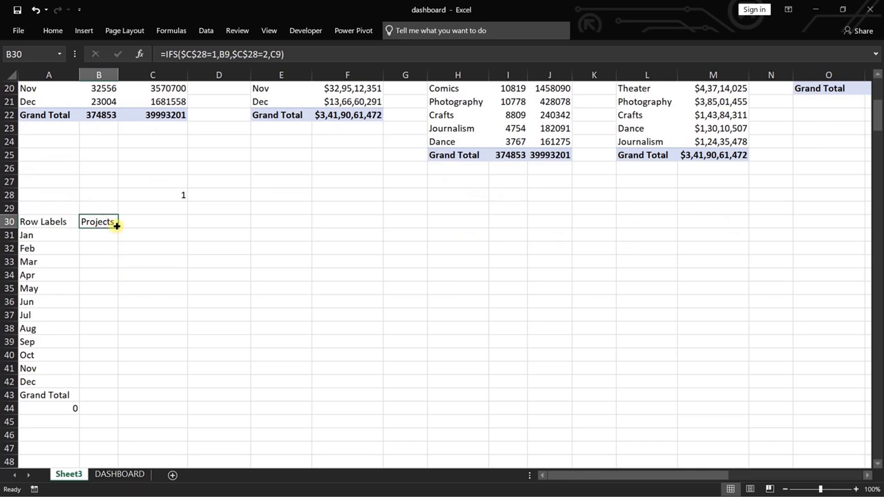
double_click(117, 225)
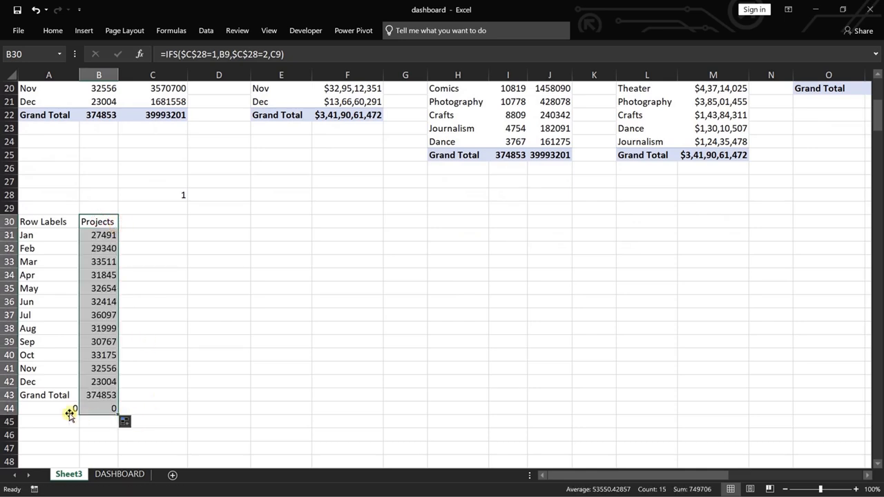
left_click_drag(28, 395, 110, 408)
key("Delete")
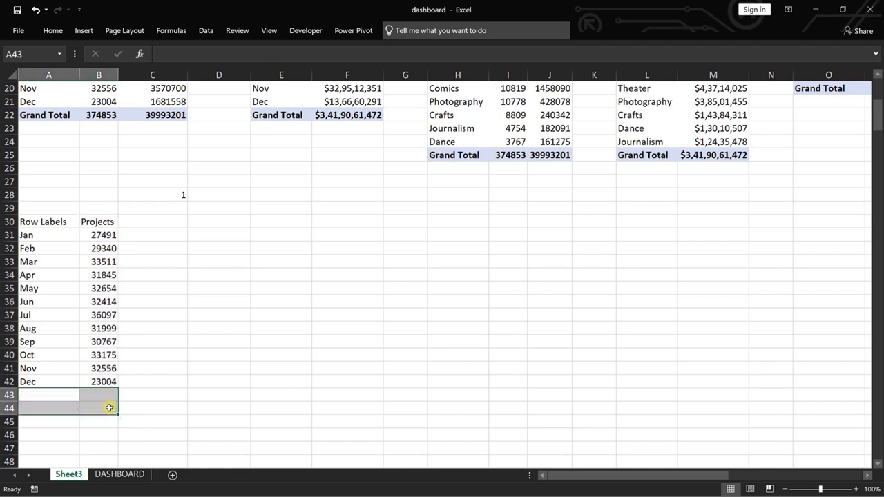
Insert a 2-D Clustered Column chart from the monthly range A30:B42 on Sheet3.
left_click(46, 221)
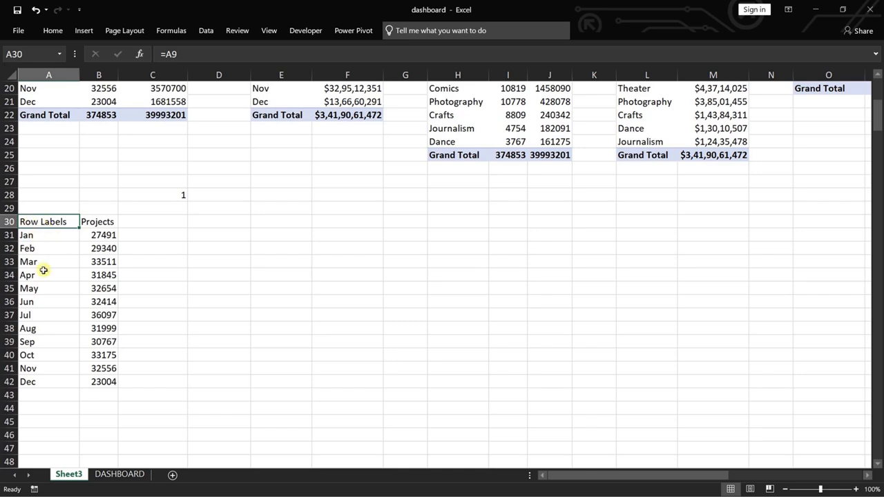
left_click_drag(26, 222, 112, 382)
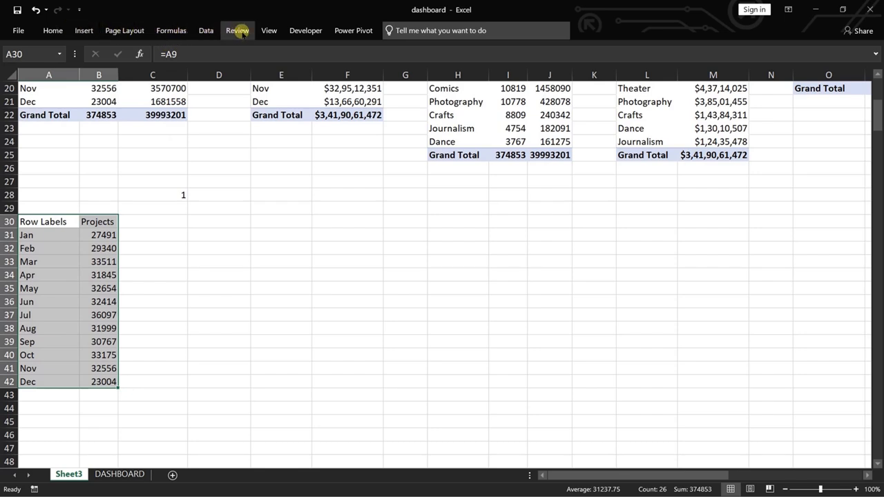
left_click(86, 30)
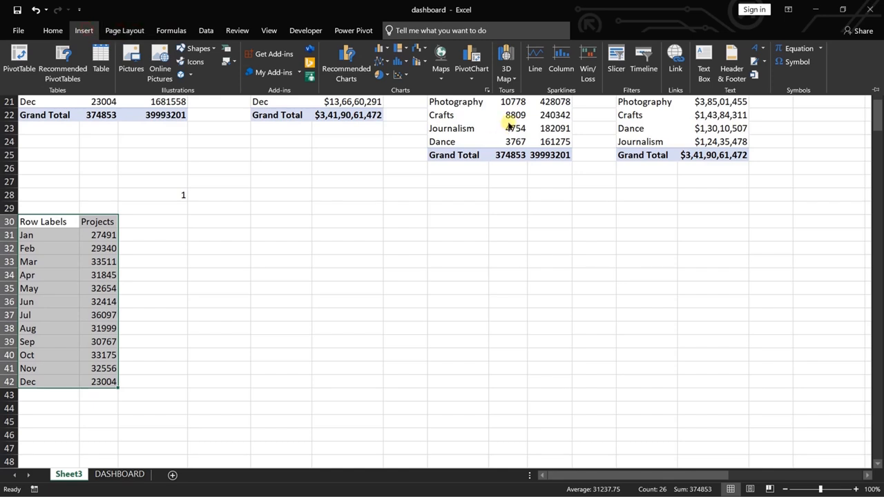
left_click(399, 63)
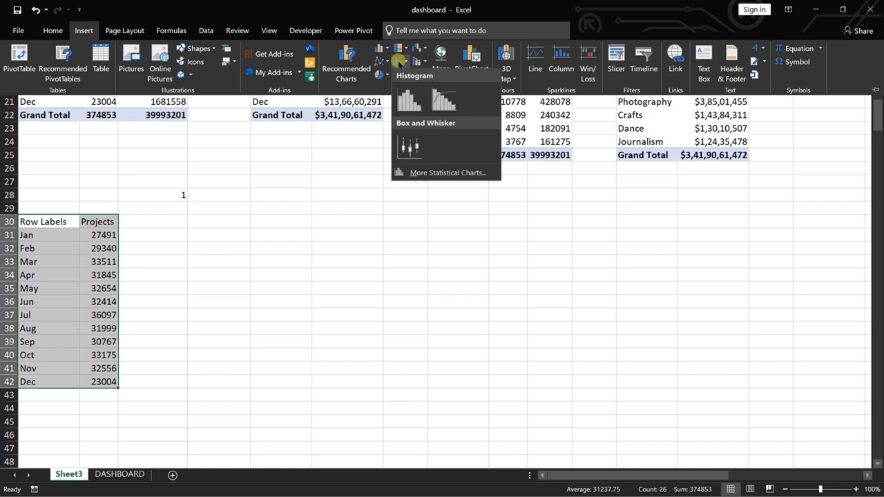
left_click(381, 50)
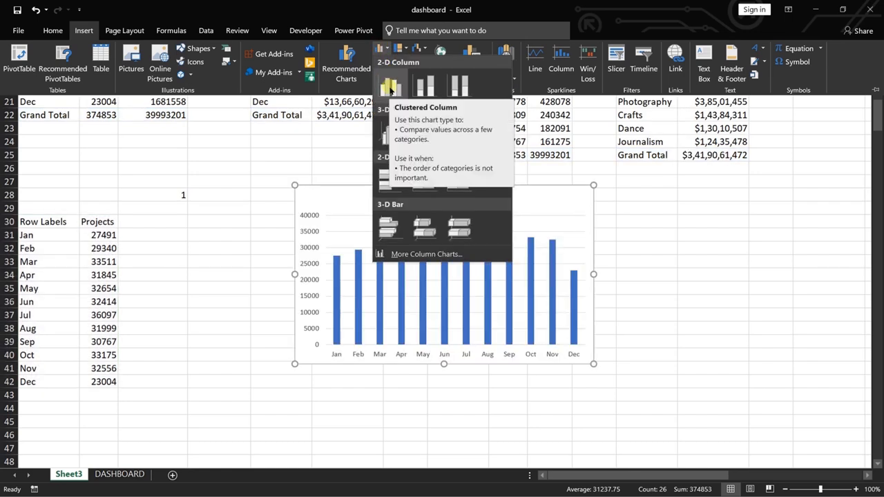
left_click(390, 89)
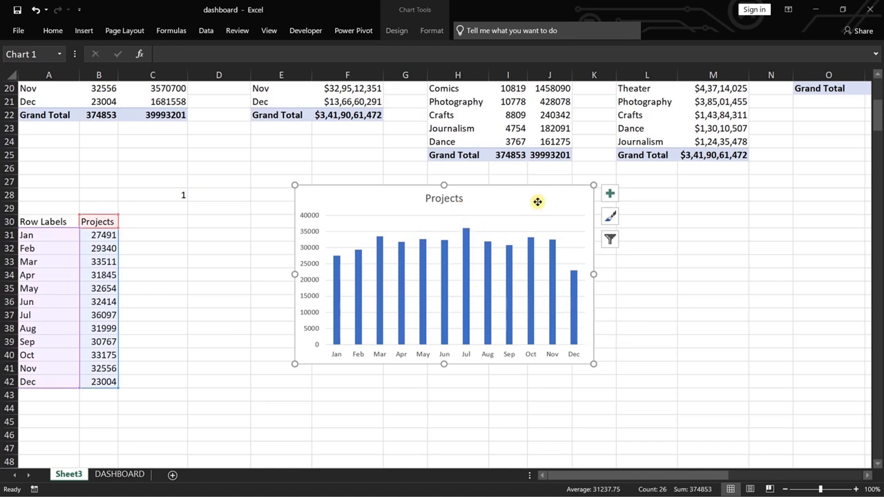
Move the column chart from Sheet3 to DASHBOARD, place it on the grey rectangle below the option buttons, and widen it to the rectangle's right edge.
key("ctrl+z")
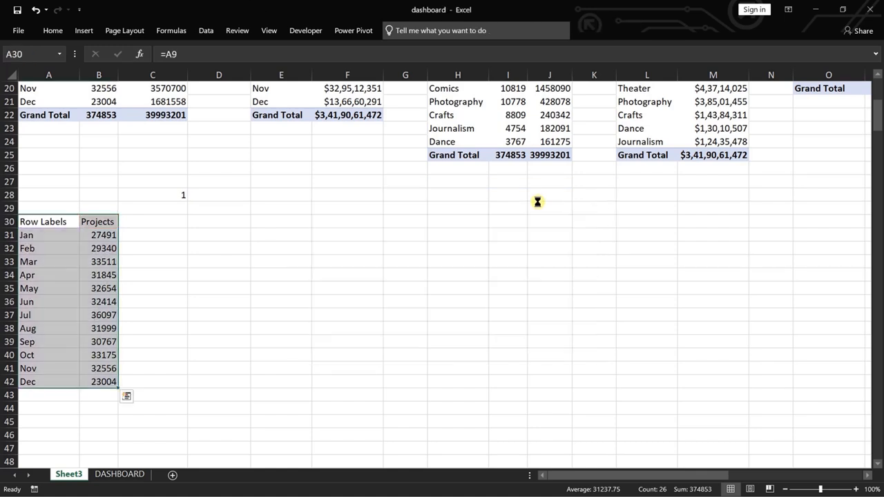
left_click(114, 474)
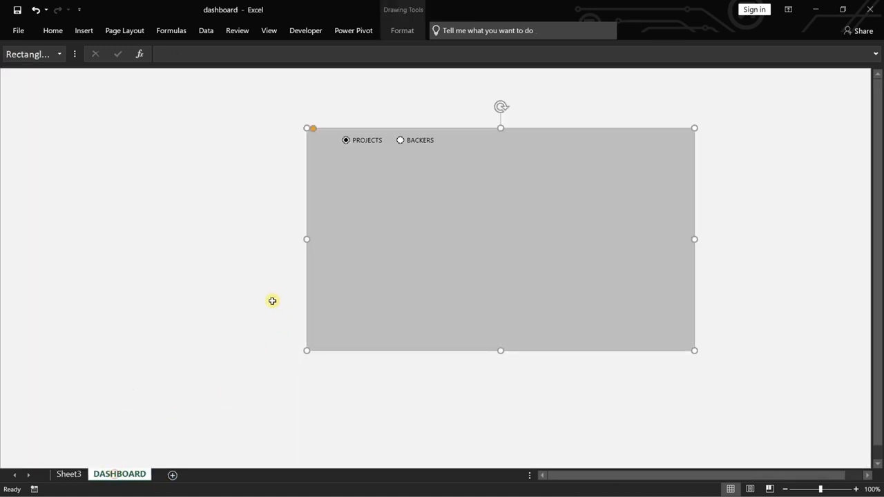
left_click(219, 293)
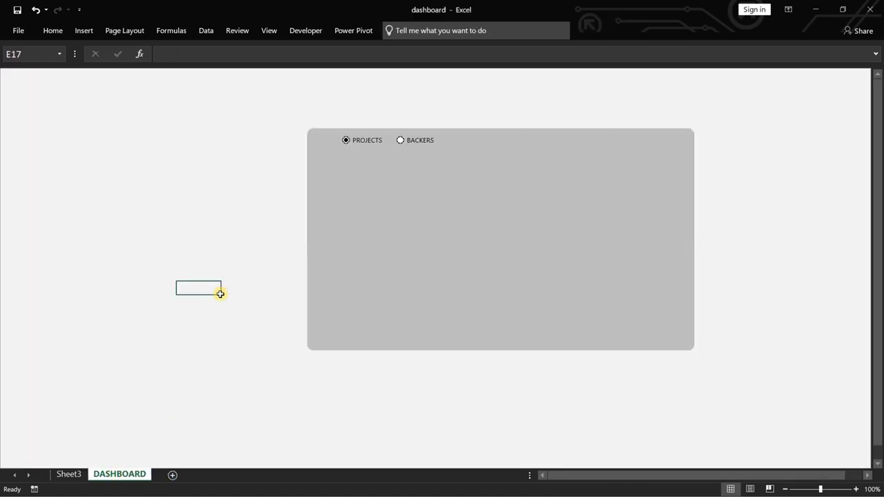
key("ctrl+v")
left_click_drag(219, 292, 358, 179)
left_click_drag(613, 256, 694, 255)
Try moving the Projects chart title up toward the grey band, and set it back above the plot area.
left_click(524, 148)
left_click(517, 179)
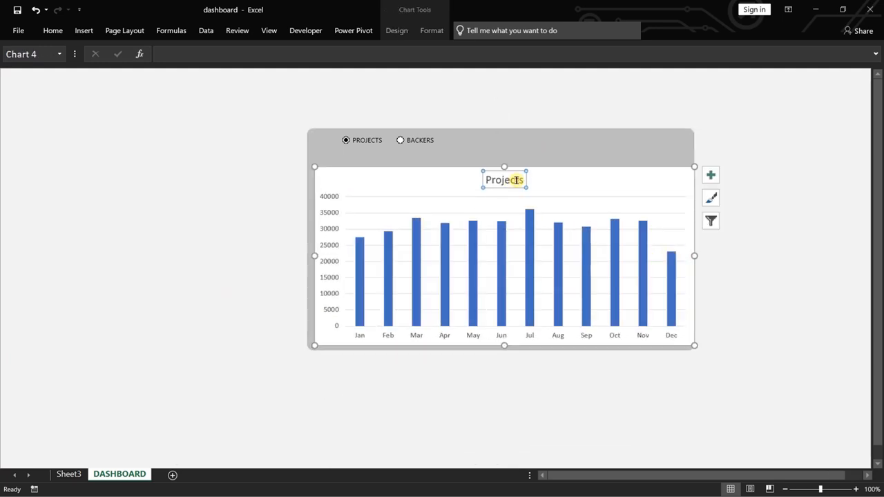
left_click_drag(515, 172, 512, 148)
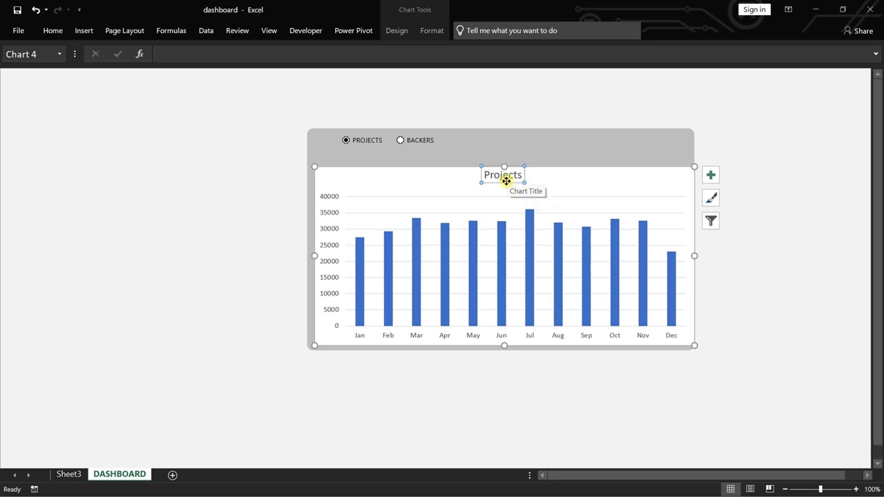
left_click_drag(506, 181, 506, 188)
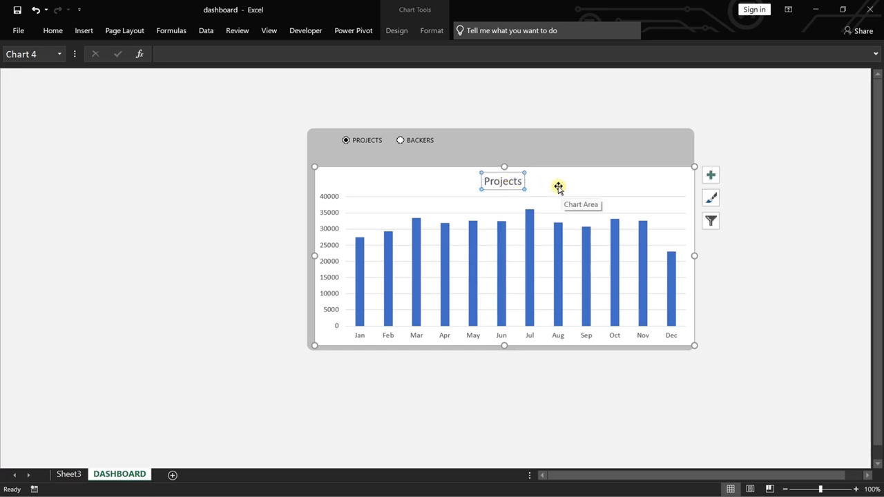
Change the Projects chart on DASHBOARD from columns to the basic Line chart type.
right_click(527, 276)
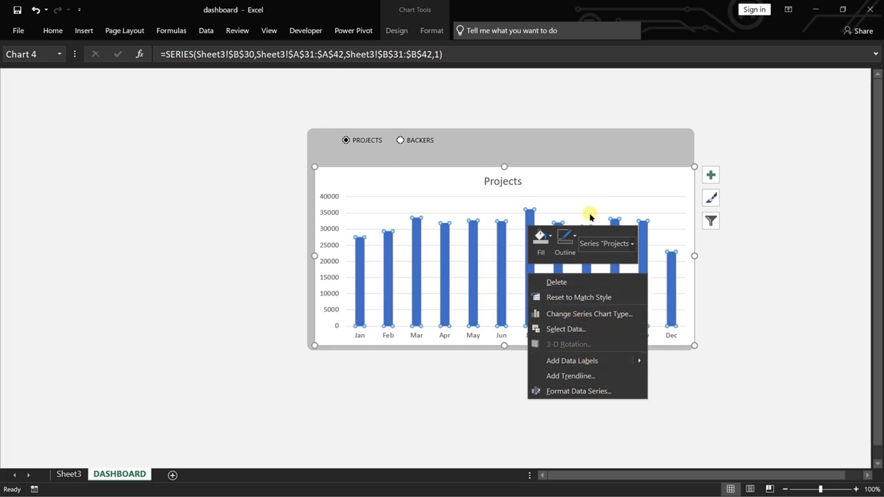
right_click(570, 203)
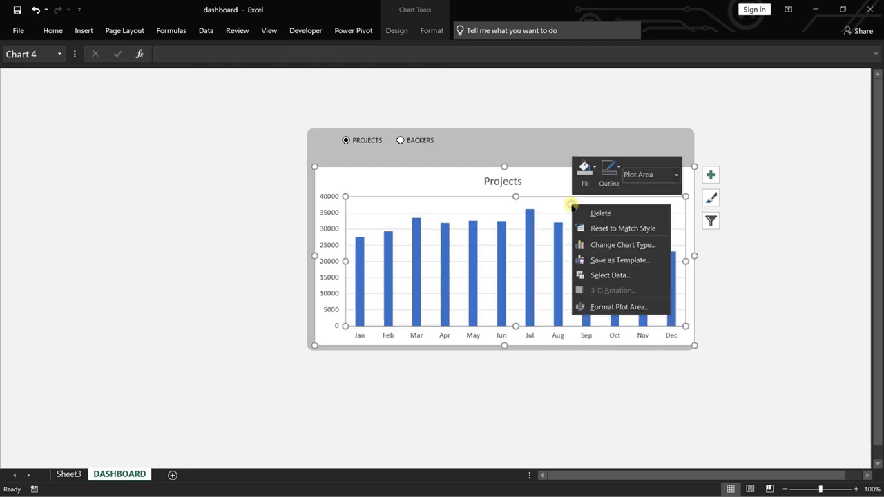
left_click(622, 245)
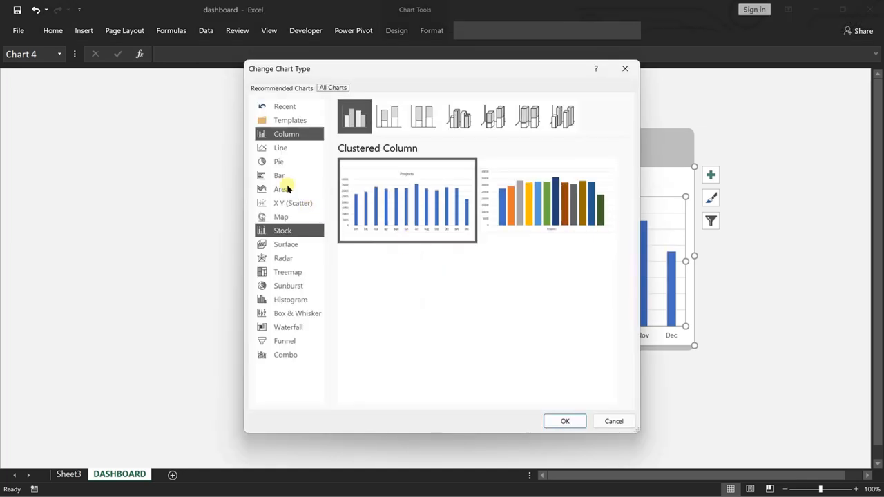
left_click(283, 148)
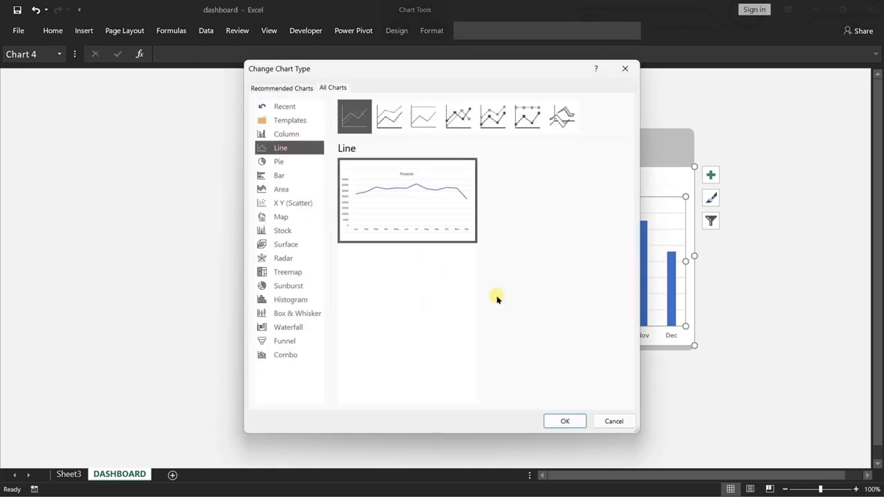
left_click(562, 419)
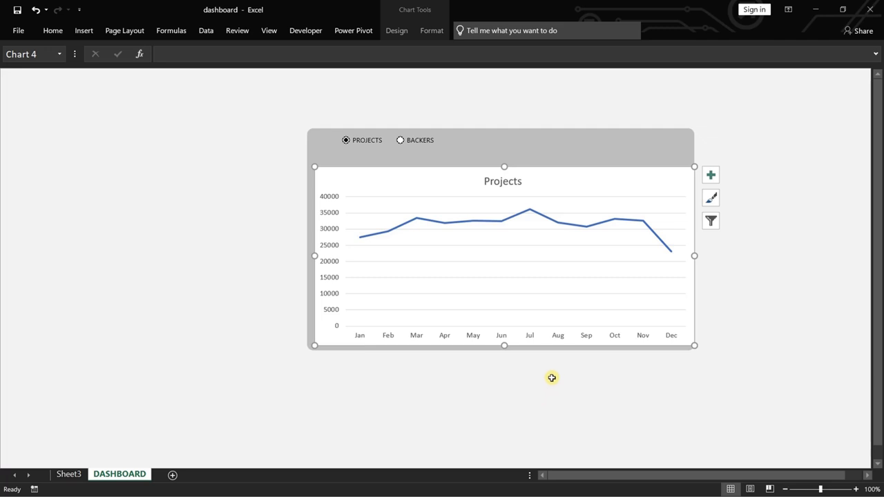
Format the line chart's plot area with no fill and no border line.
right_click(620, 238)
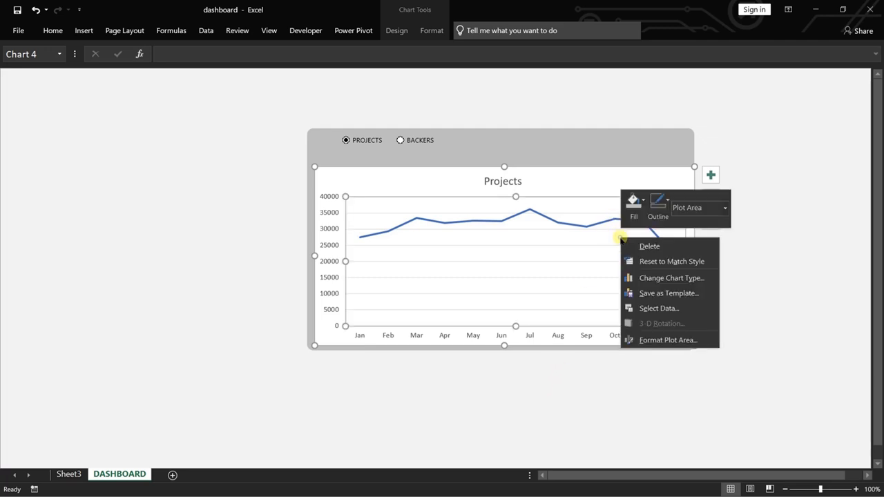
left_click(672, 342)
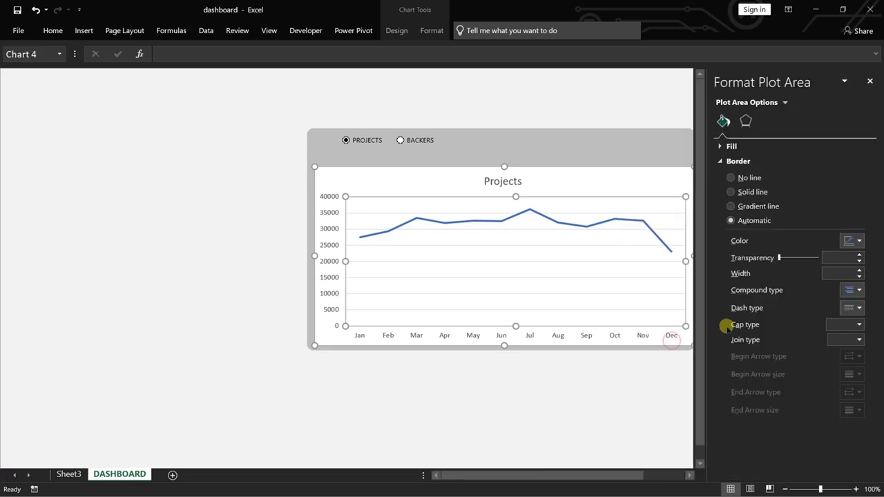
left_click(745, 120)
left_click(719, 298)
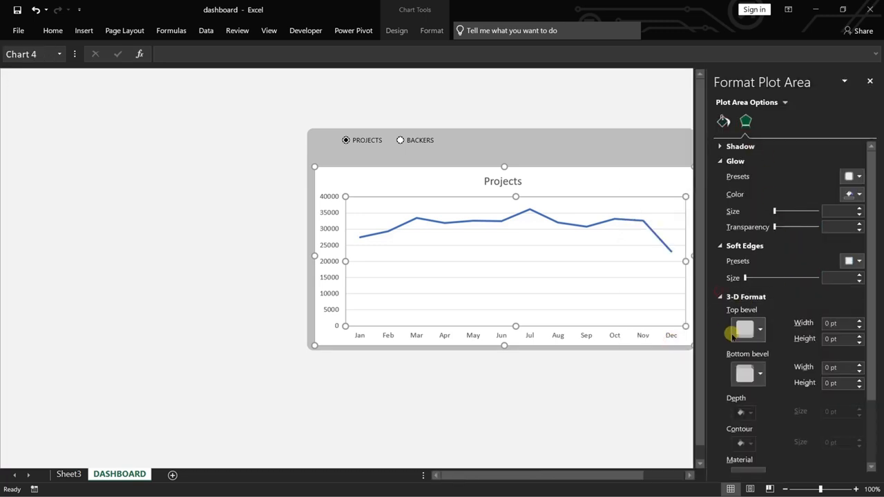
mouse_move(872, 177)
left_mouse_down()
mouse_move(879, 312)
mouse_move(872, 172)
left_mouse_up()
left_click(723, 122)
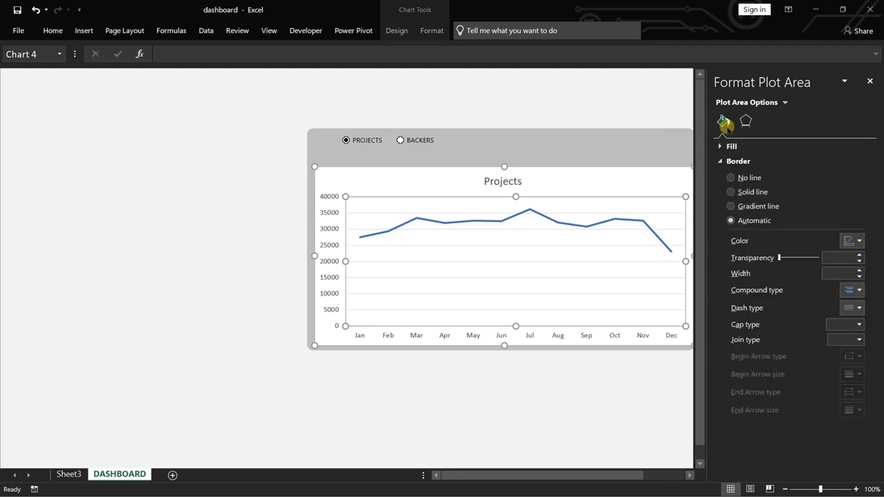
left_click(730, 178)
left_click(722, 148)
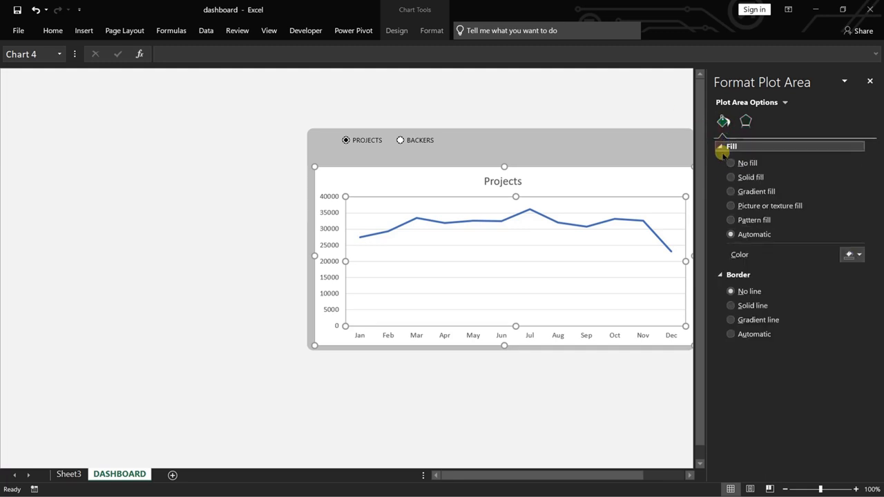
left_click(732, 164)
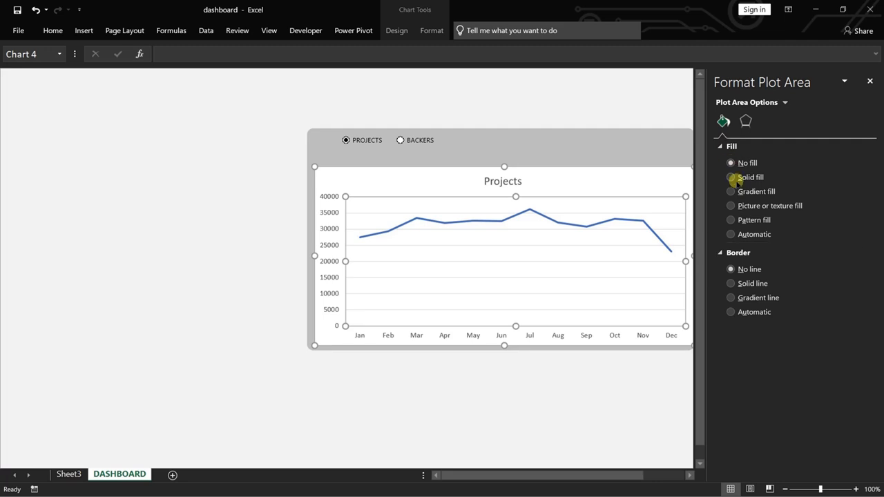
Format the line chart's chart area with no fill and no border line, and close the formatting pane.
right_click(625, 181)
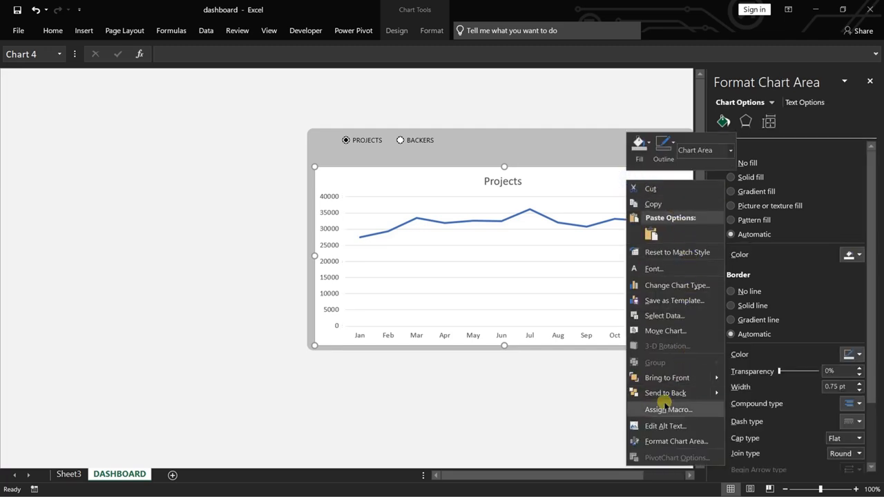
left_click(691, 441)
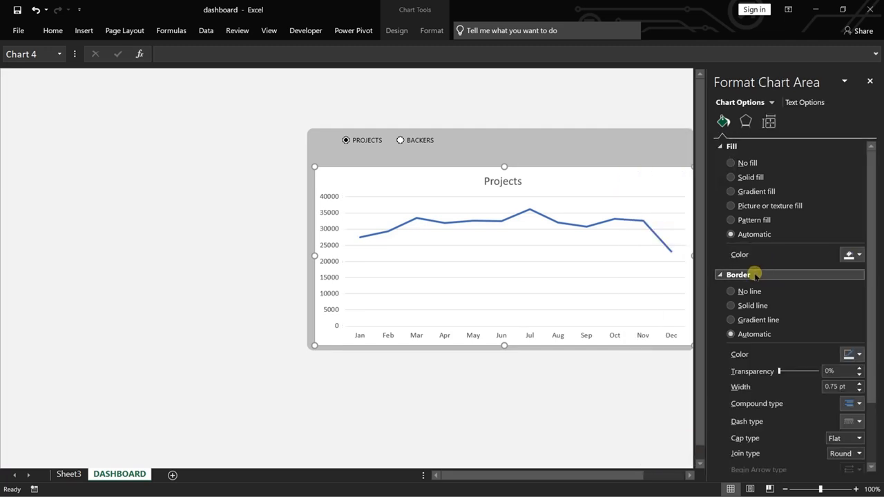
left_click(731, 163)
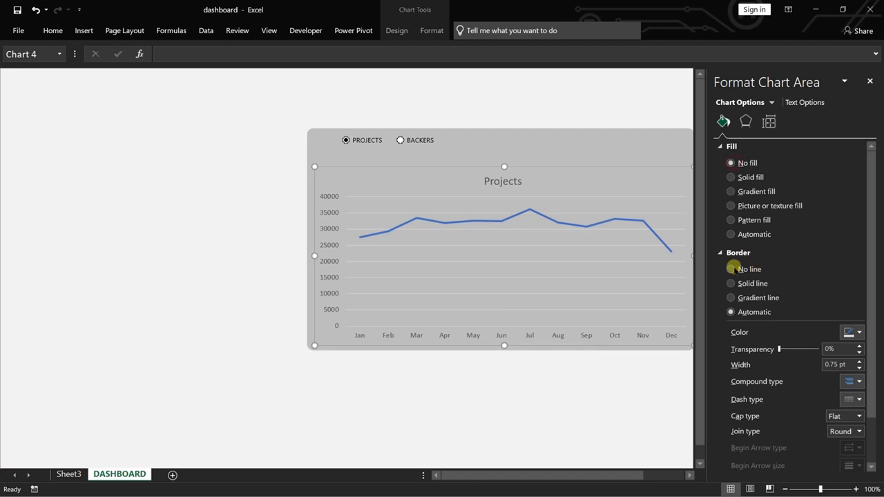
left_click(731, 269)
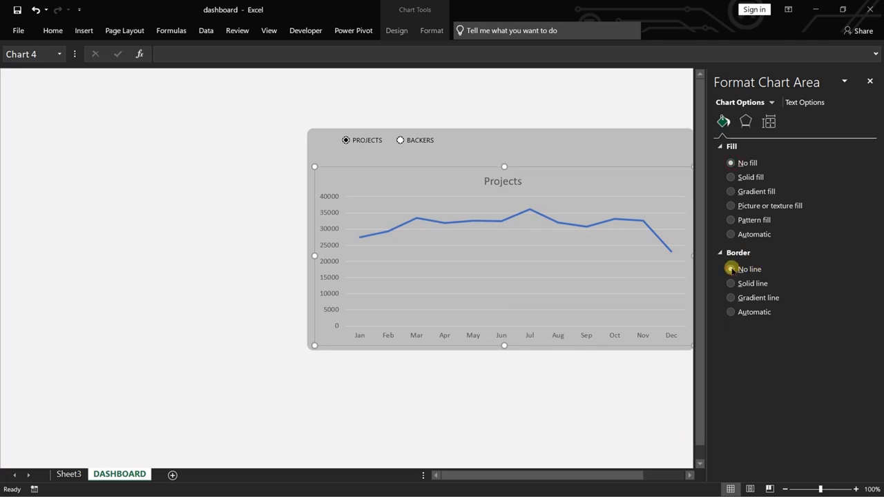
left_click(573, 401)
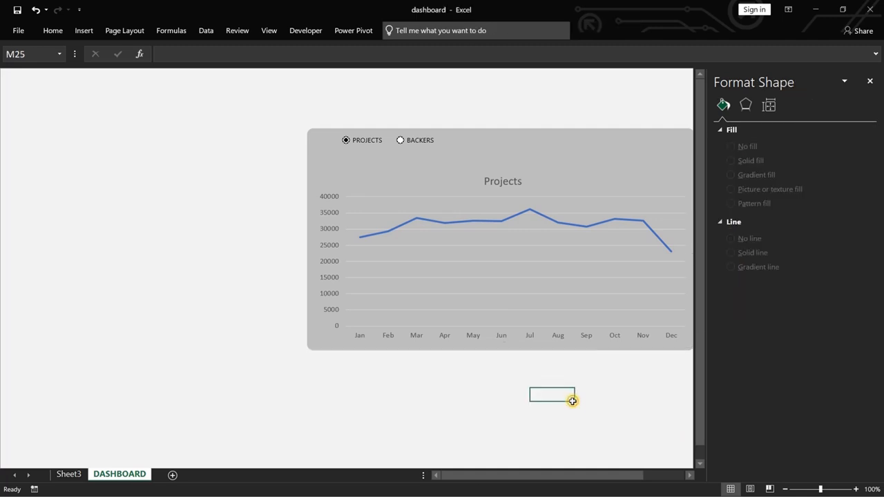
left_click(635, 379)
left_click(867, 84)
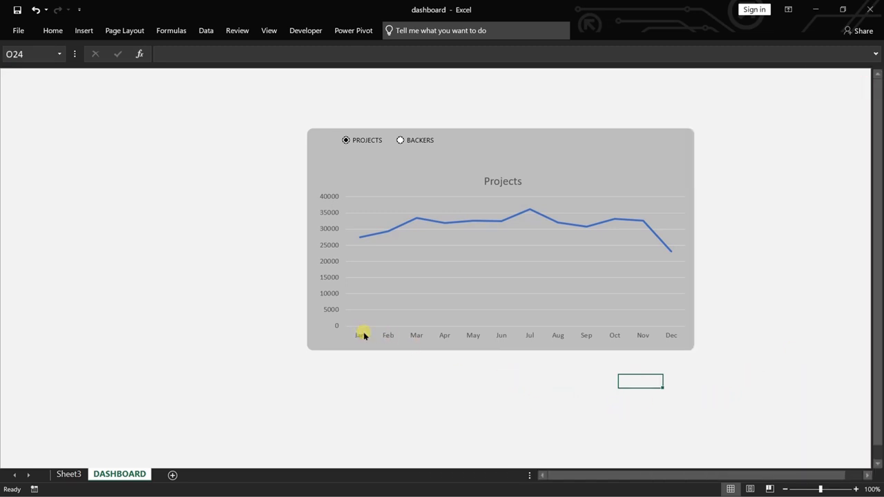
Set the font color of the chart's month axis labels to white.
left_click(383, 334)
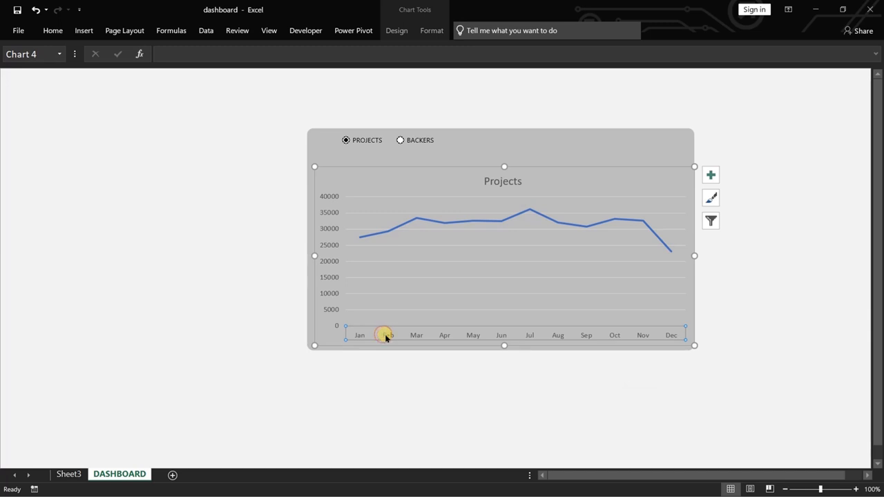
right_click(392, 337)
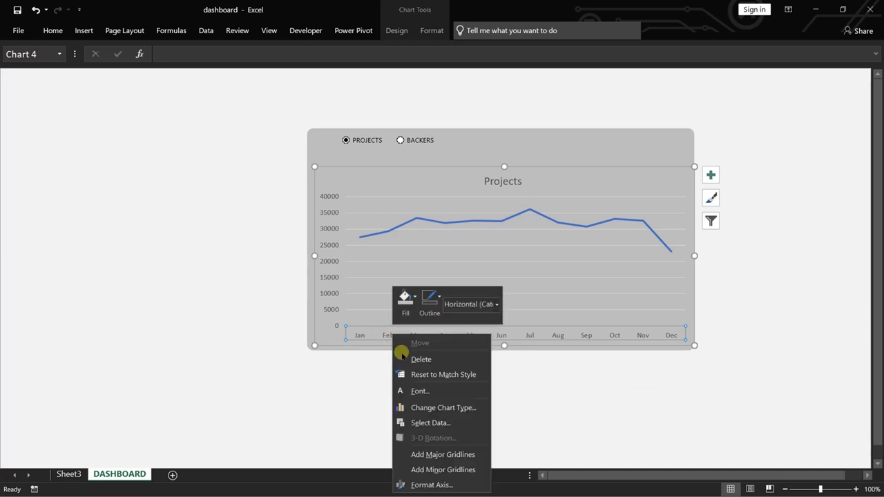
left_click(439, 391)
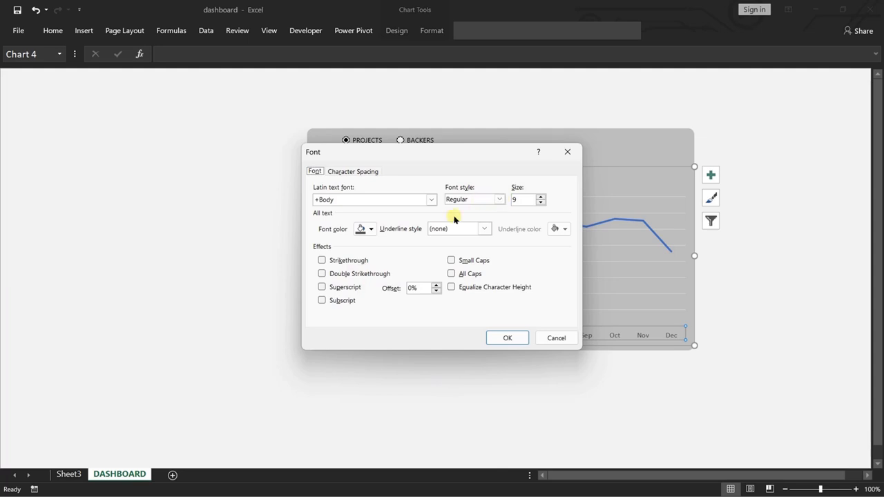
left_click(371, 229)
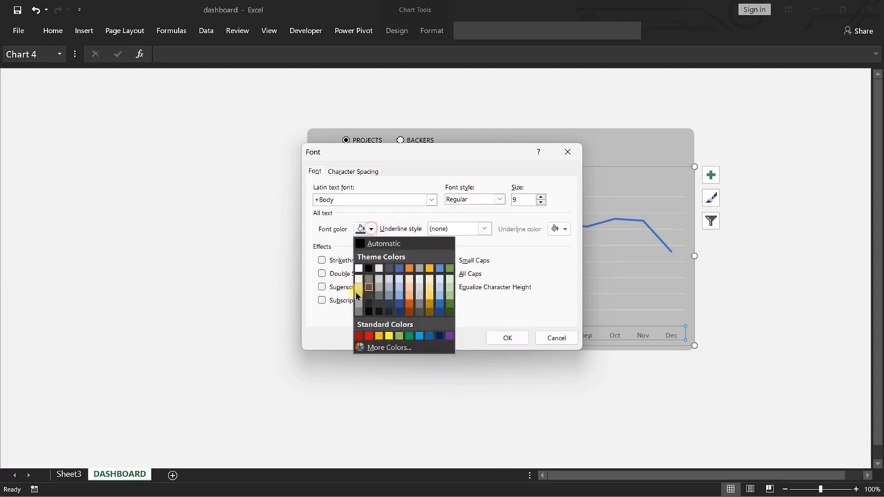
left_click(358, 268)
left_click(507, 338)
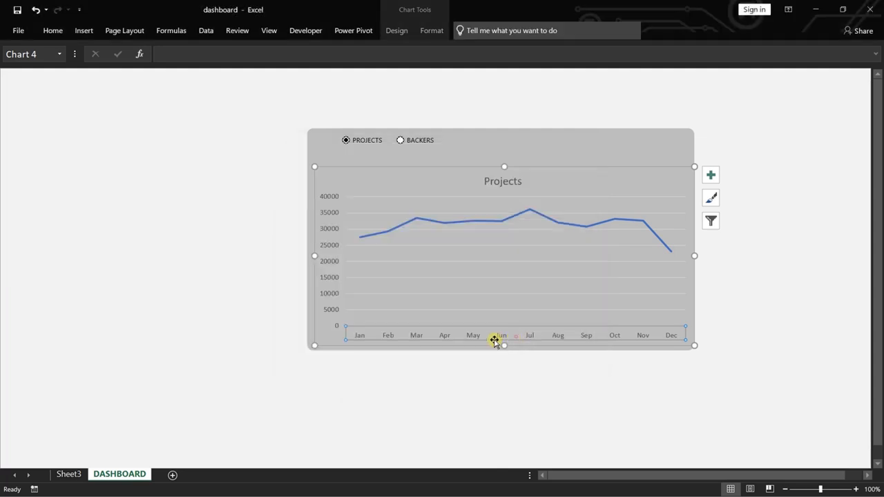
Make the chart's month axis labels bold in a dark grey theme color.
right_click(411, 339)
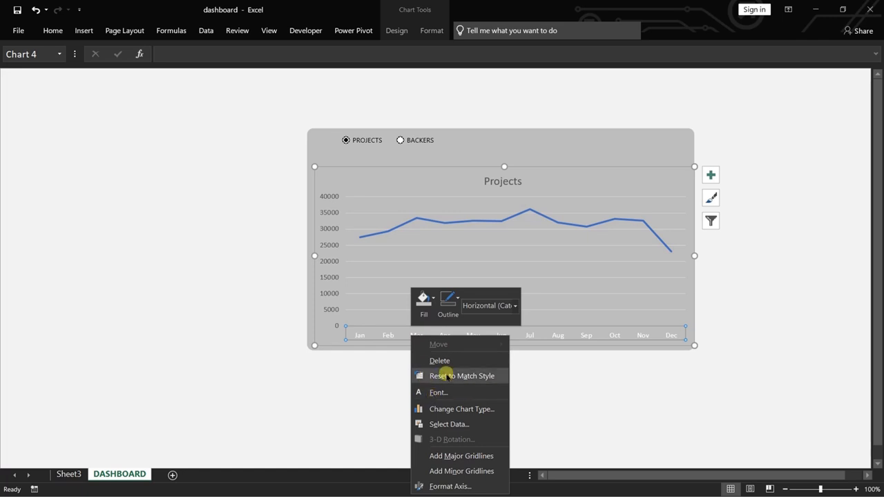
left_click(441, 392)
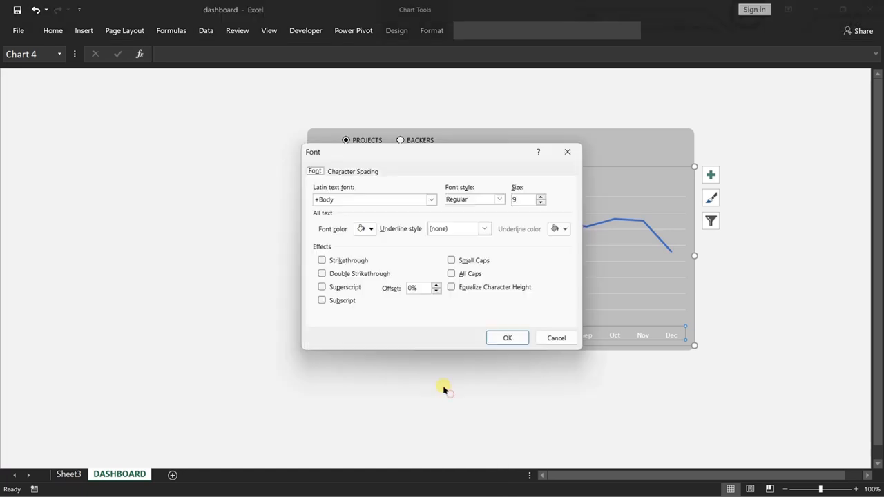
left_click(372, 229)
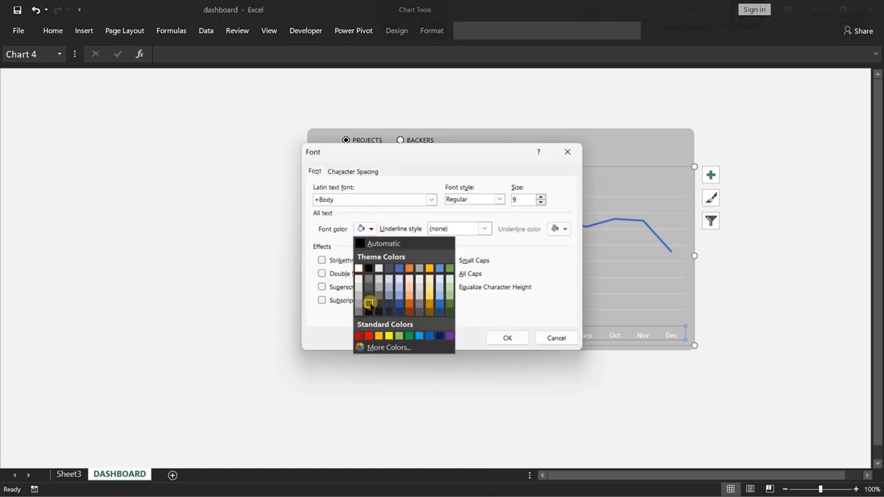
left_click(370, 303)
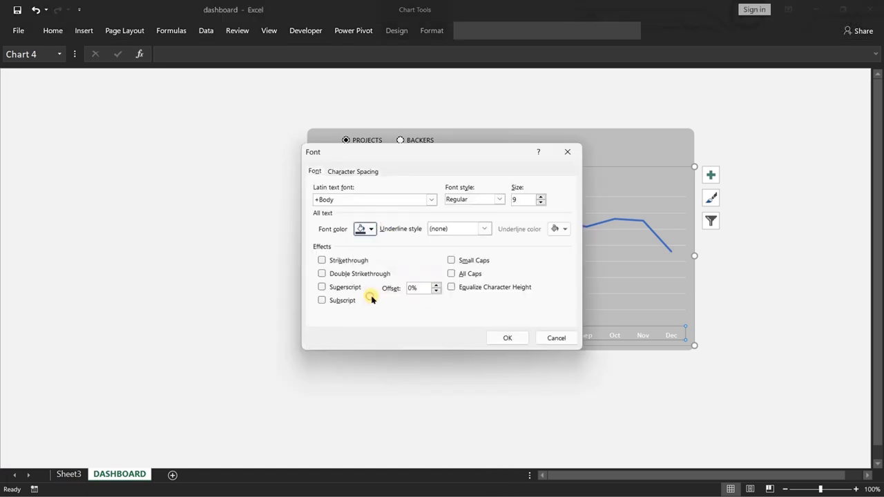
left_click(501, 199)
left_click(459, 229)
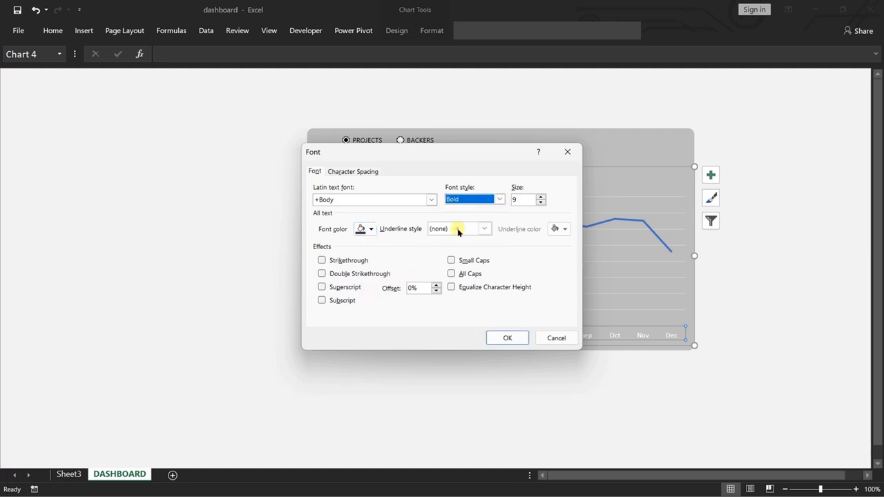
left_click(367, 229)
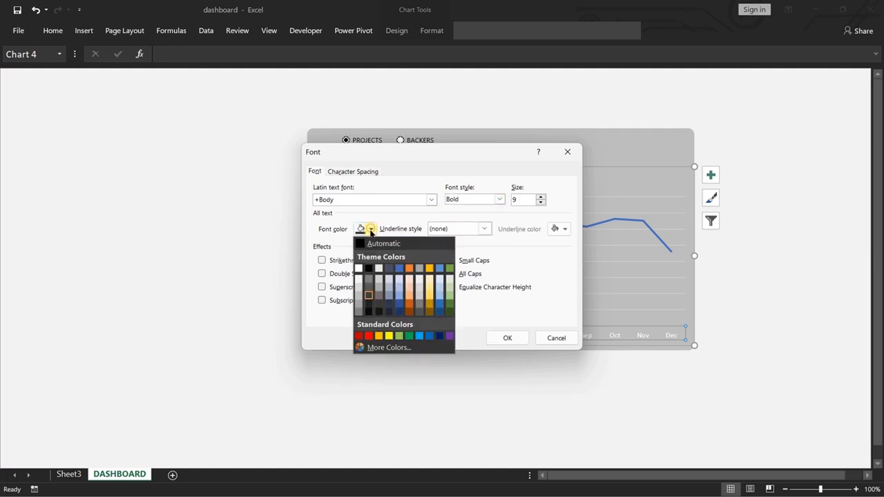
left_click(506, 339)
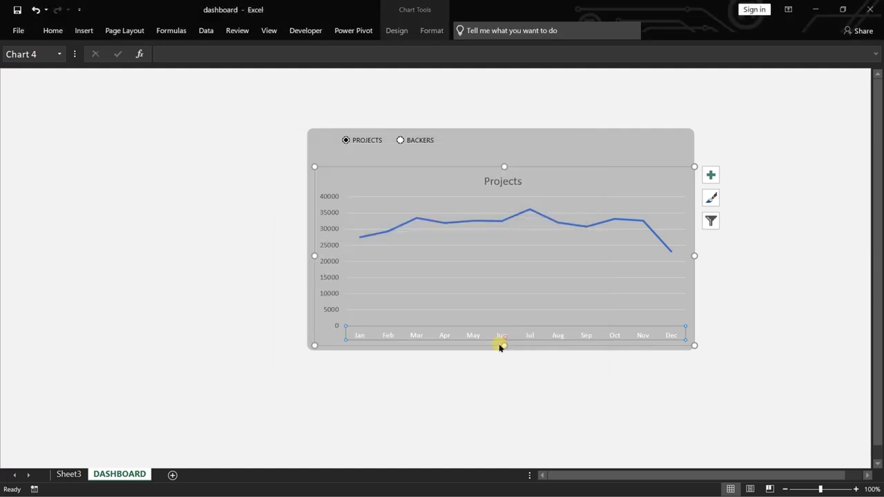
Make the chart's vertical value axis labels bold in the same dark grey theme color.
right_click(331, 261)
left_click(360, 298)
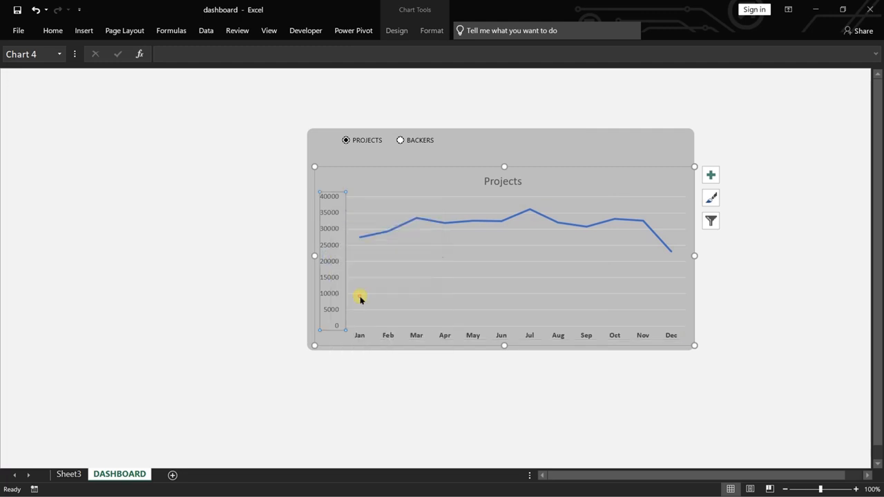
left_click(371, 228)
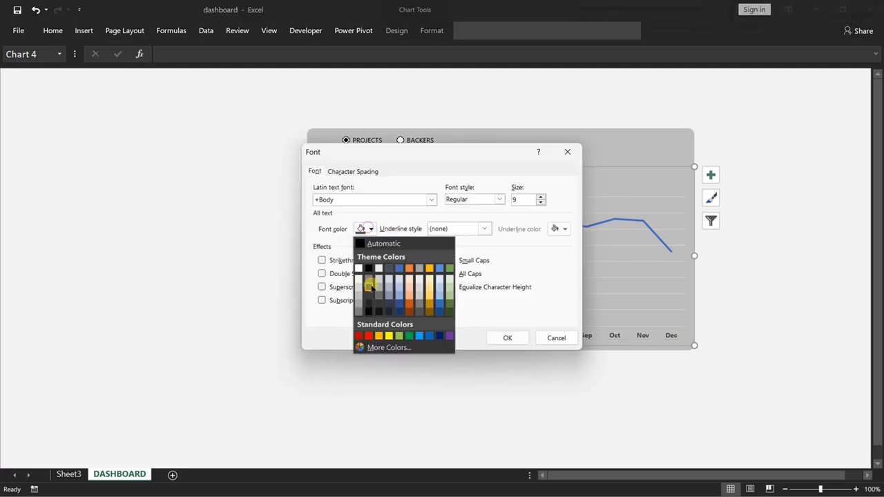
left_click(367, 295)
left_click(457, 199)
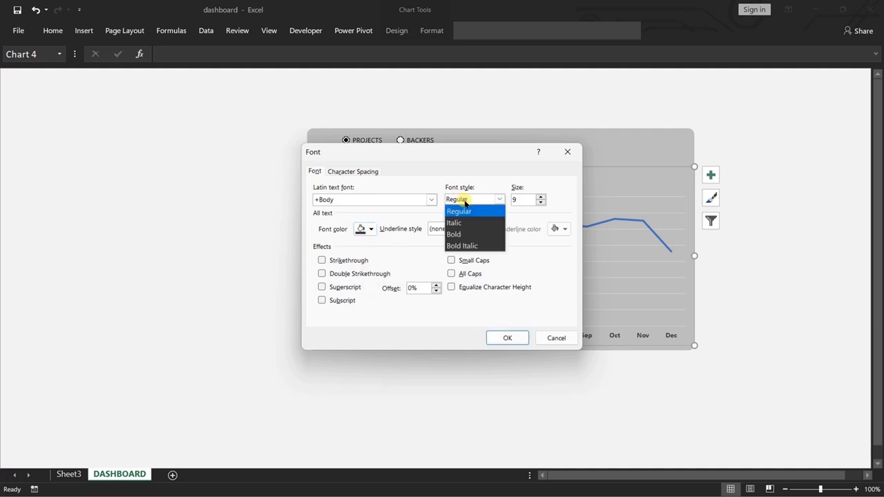
left_click(453, 232)
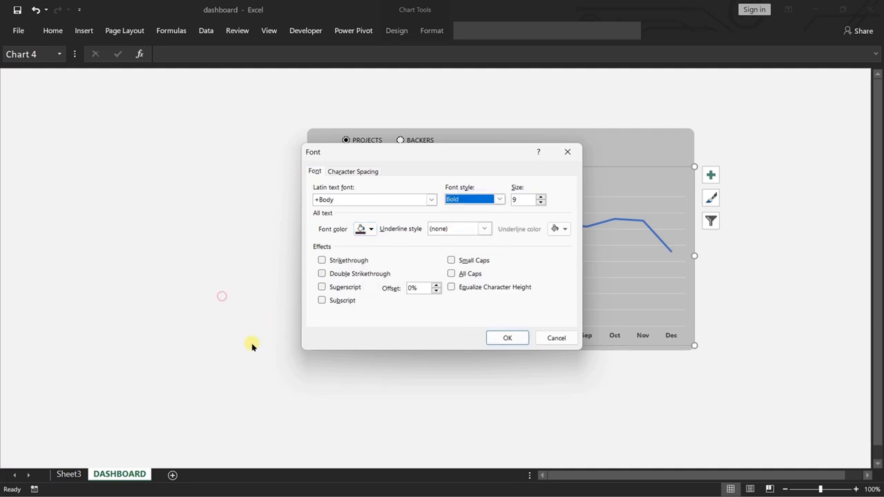
left_click(506, 338)
left_click(499, 438)
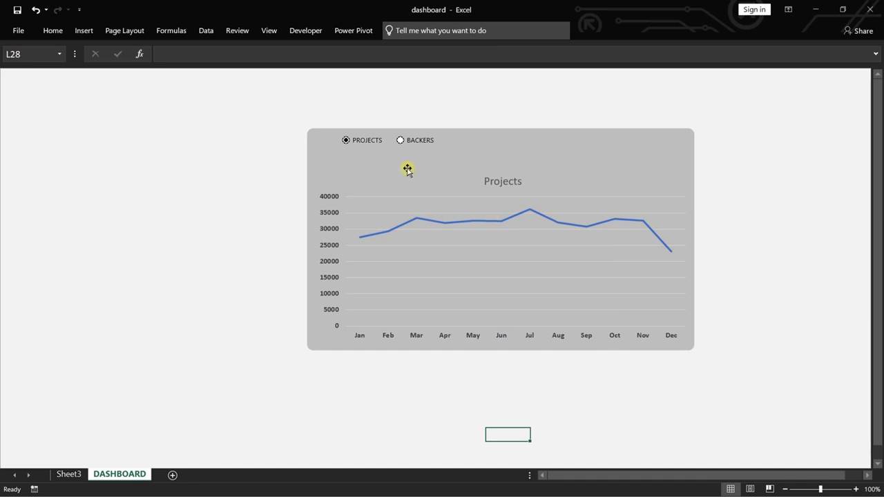
Test the option buttons by switching the chart to Backers, back to Projects, and to Backers again.
left_click(400, 141)
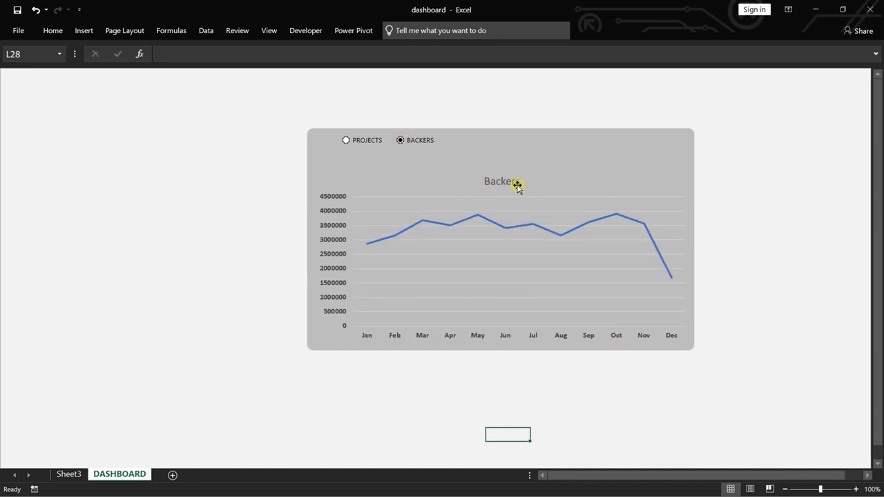
left_click(347, 140)
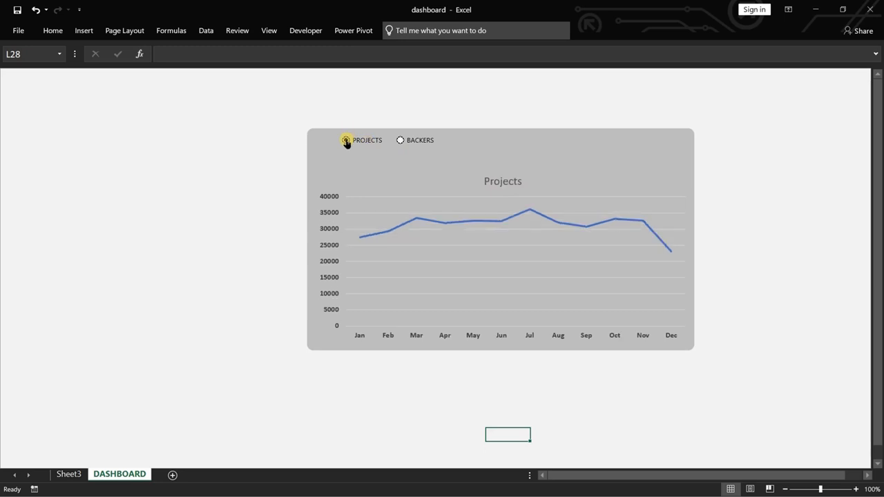
left_click(399, 140)
Shorten the Backers chart from its lower edge so it ends about two-thirds down the grey rectangle.
left_click(396, 179)
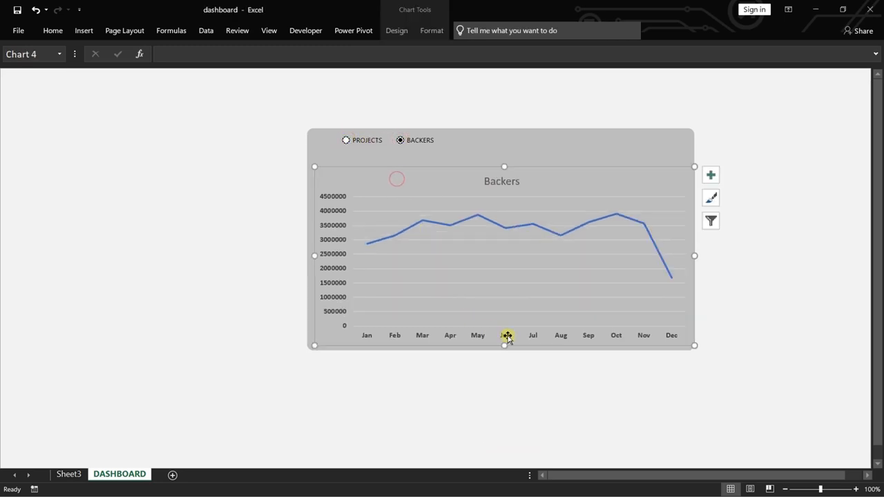
left_click_drag(503, 341, 511, 243)
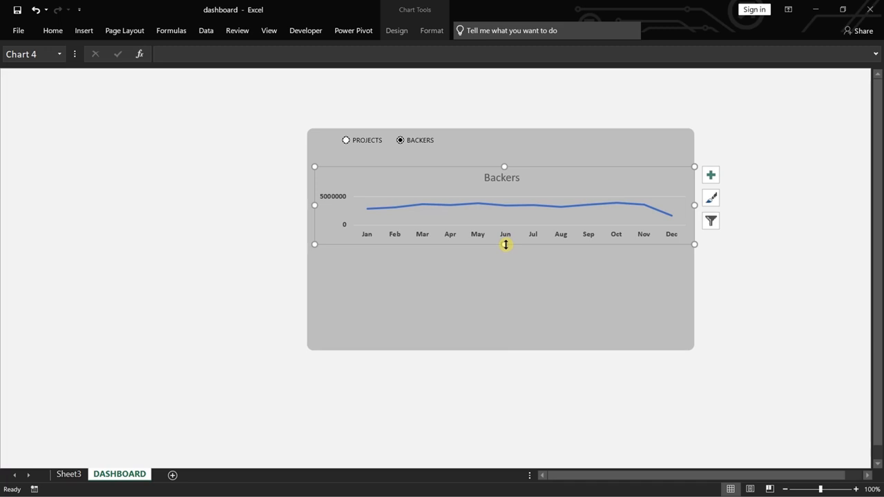
left_click_drag(505, 244, 503, 276)
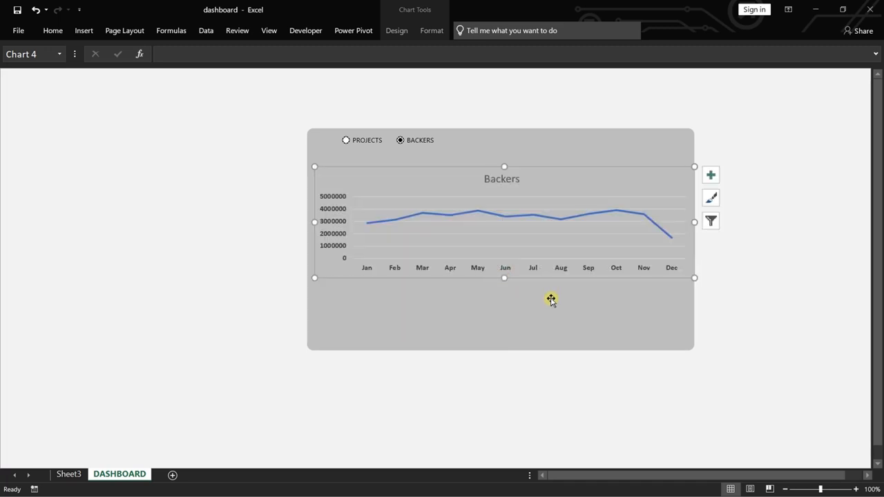
Extend the grey background rectangle downward from its lower edge to make room for a second chart.
left_click(508, 327)
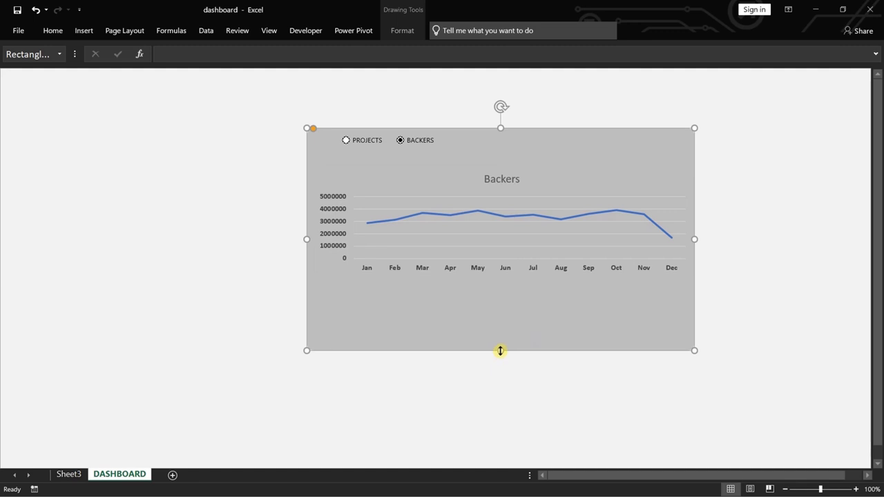
left_click_drag(500, 351, 502, 388)
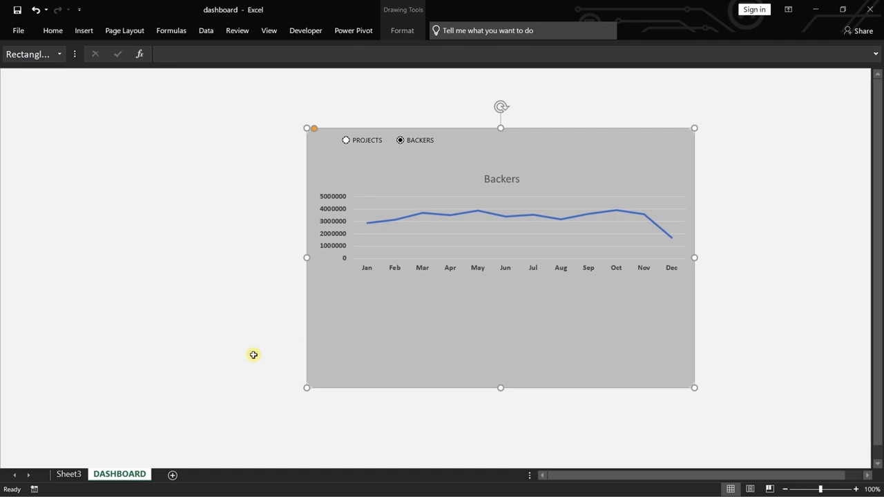
Go to Sheet3 and select the Jul total pledged $ value in the monthly pivot table.
left_click(69, 473)
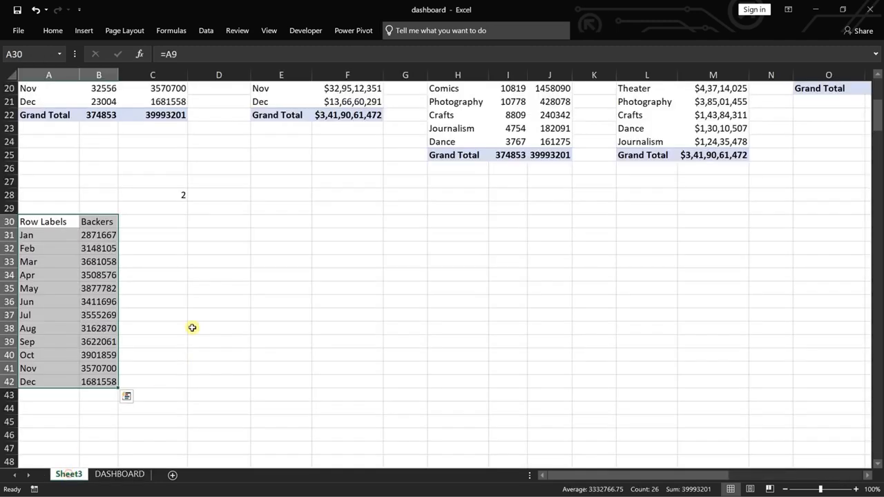
scroll(293, 202, "up", 4)
left_click(338, 195)
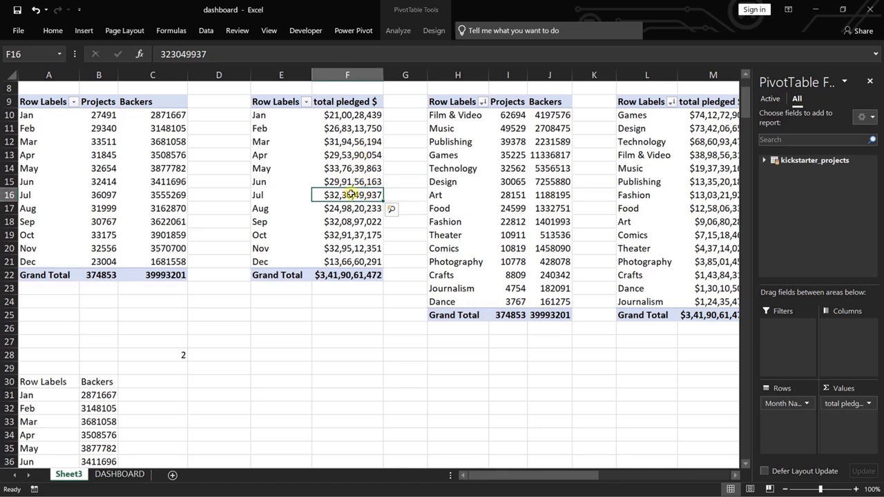
Try a custom dollar number format in billions with a B suffix on the monthly total pledged $ field, and undo it.
right_click(351, 193)
left_click(431, 379)
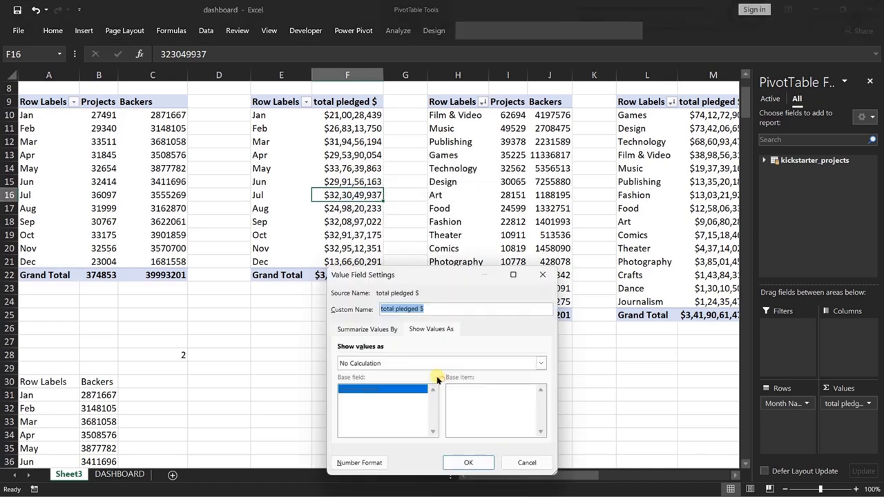
left_click(359, 462)
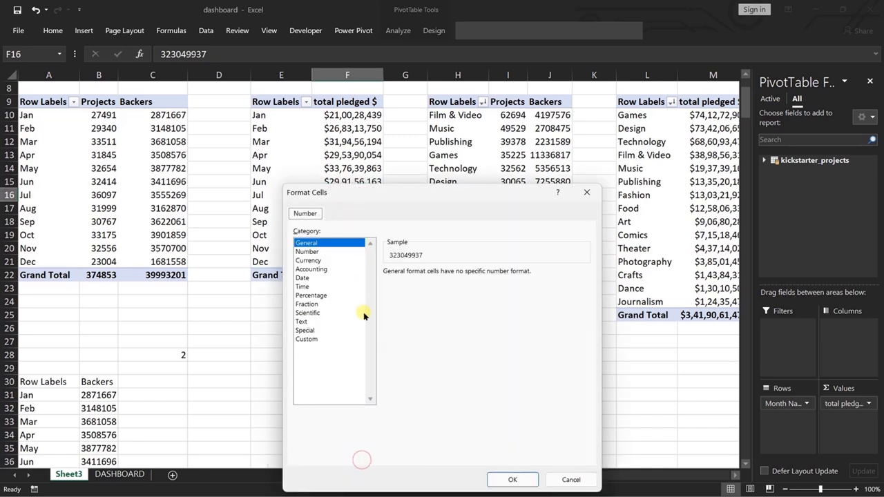
left_click(308, 260)
left_click(435, 289)
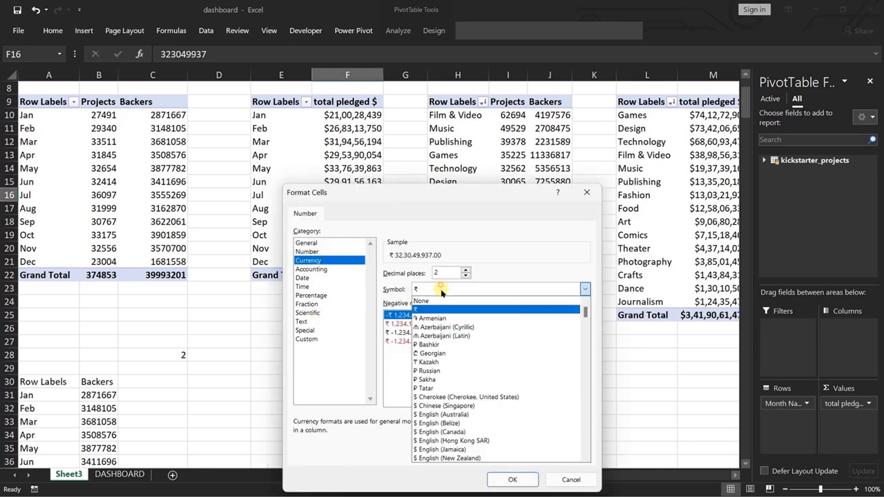
left_click(448, 397)
left_click(307, 339)
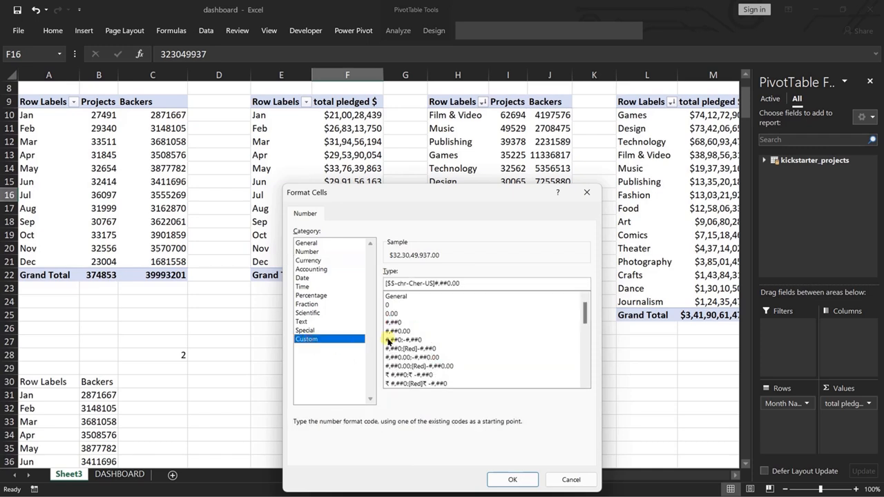
left_click(463, 283)
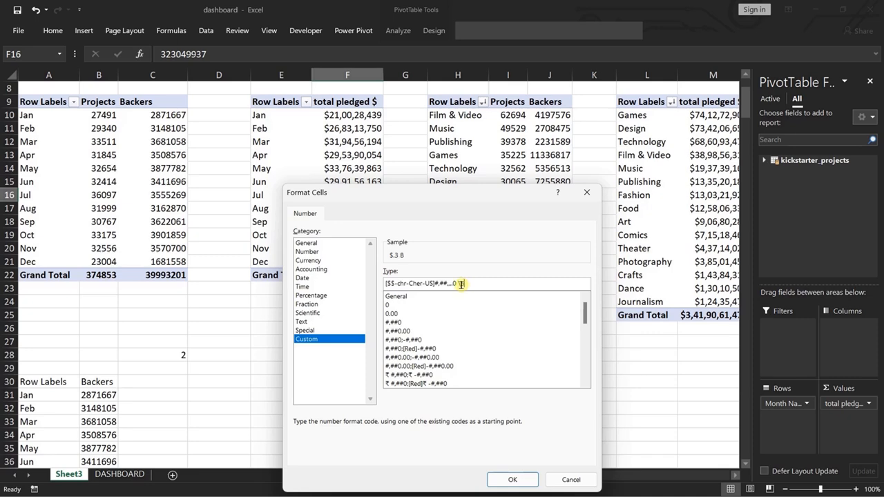
left_click(512, 479)
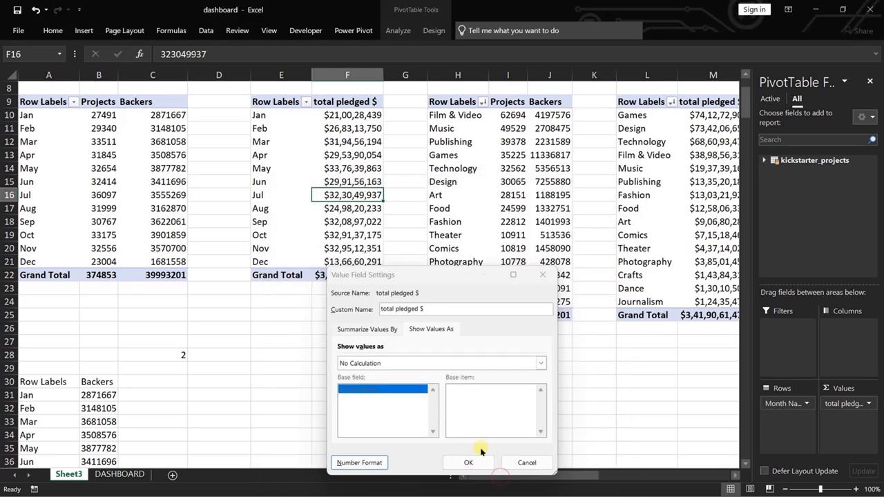
left_click(469, 462)
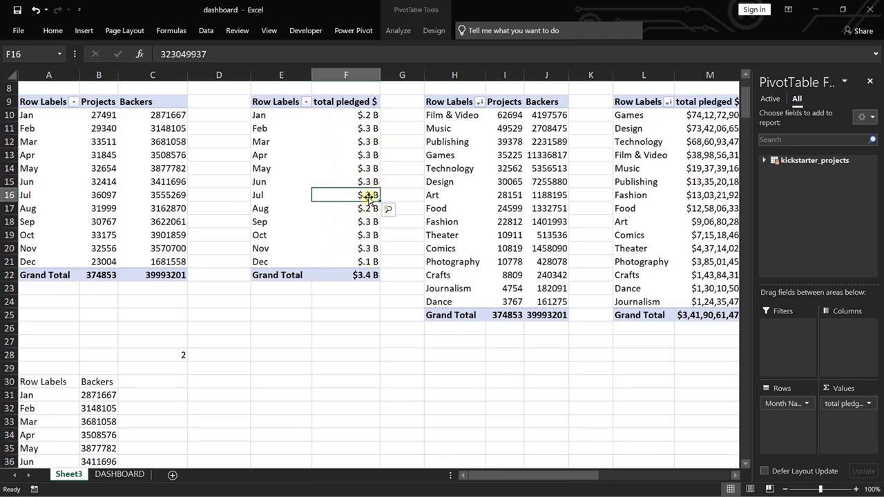
key("ctrl+z")
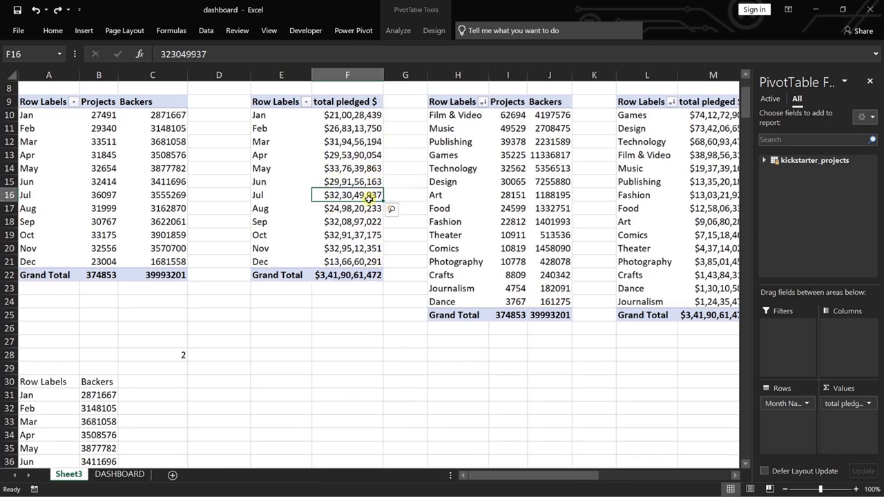
Format the monthly total pledged $ field in millions with the custom number format [$$-chr-Cher-US]#,##,,.0 \M.
right_click(368, 196)
left_click(439, 384)
left_click(355, 470)
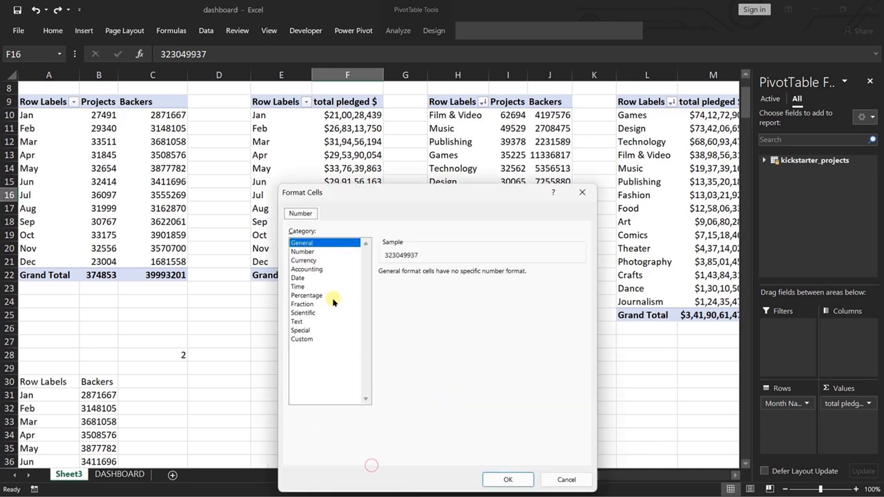
left_click(304, 260)
left_click(455, 289)
left_click(445, 393)
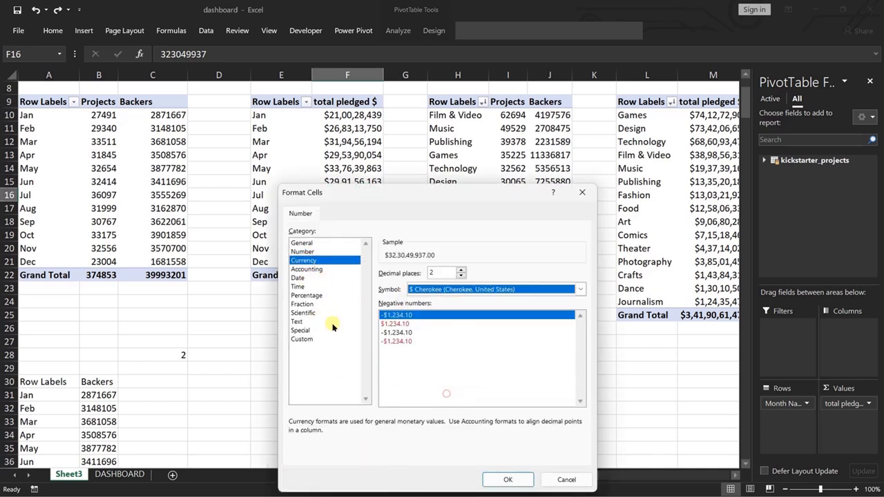
left_click(302, 339)
left_click(456, 283)
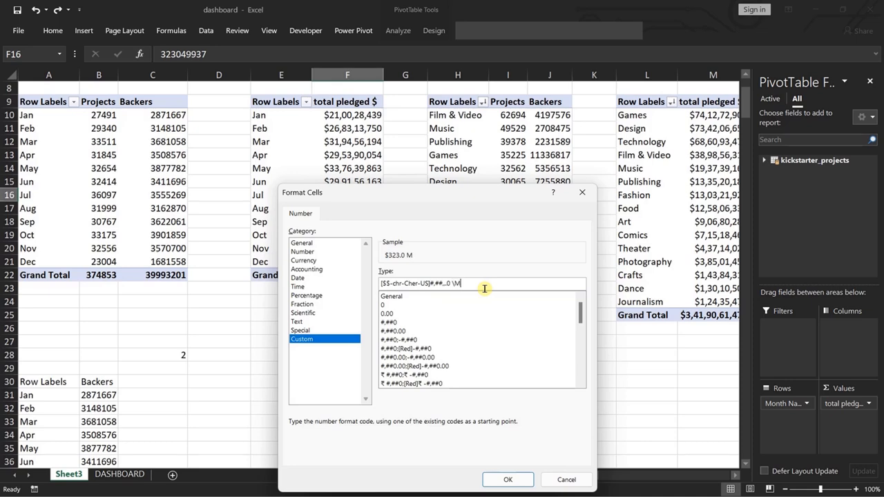
left_click(508, 479)
left_click(463, 469)
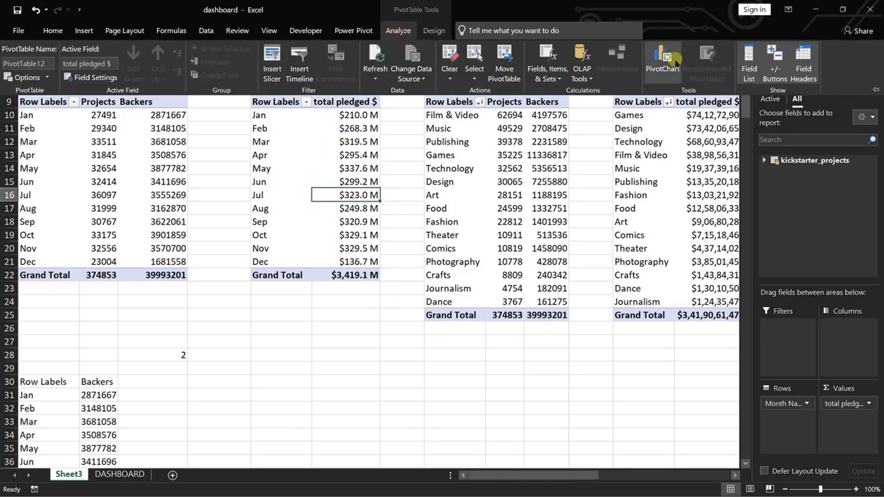
Insert a clustered column PivotChart from the monthly total pledged $ pivot table.
left_click(671, 58)
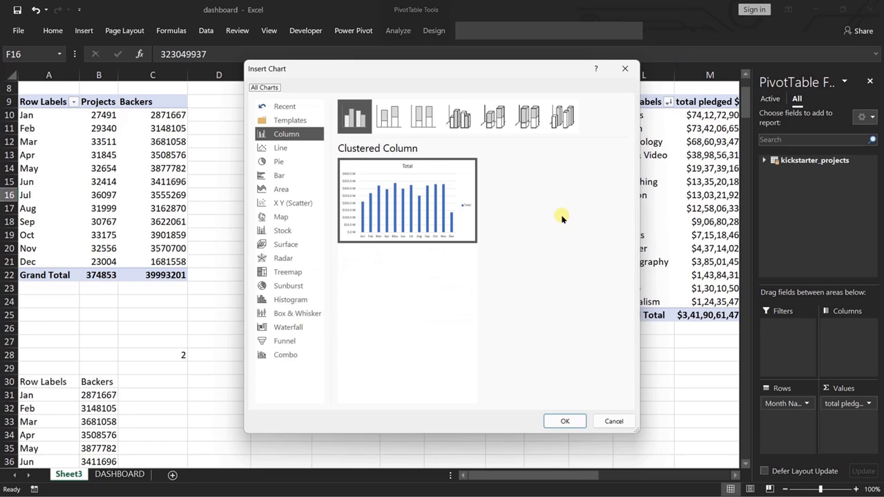
mouse_move(460, 199)
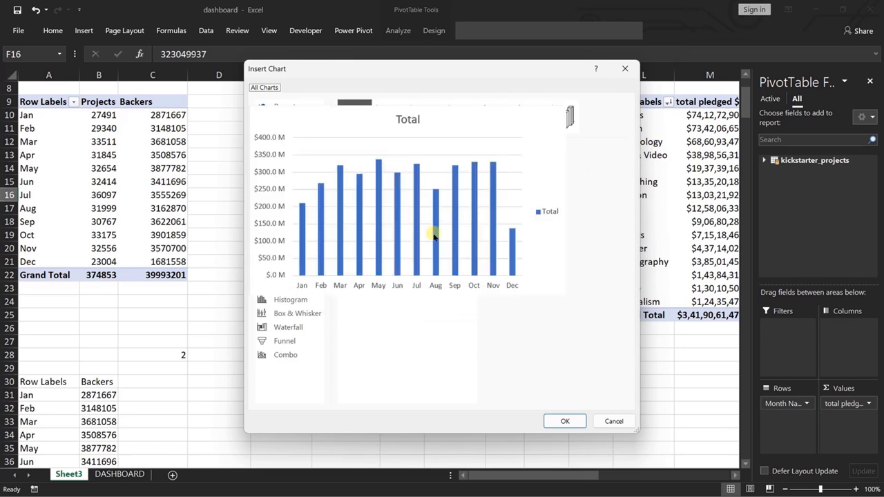
left_click(566, 420)
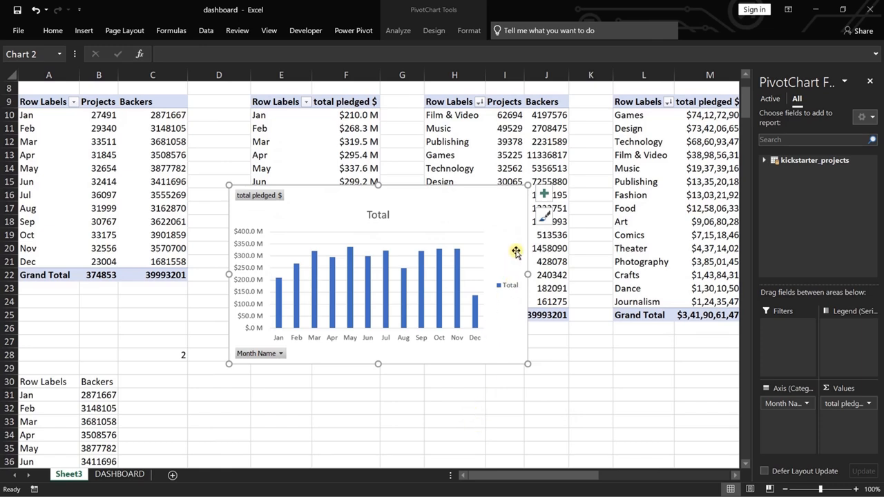
Remove the legend and hide all field buttons on the total pledged PivotChart.
left_click(544, 197)
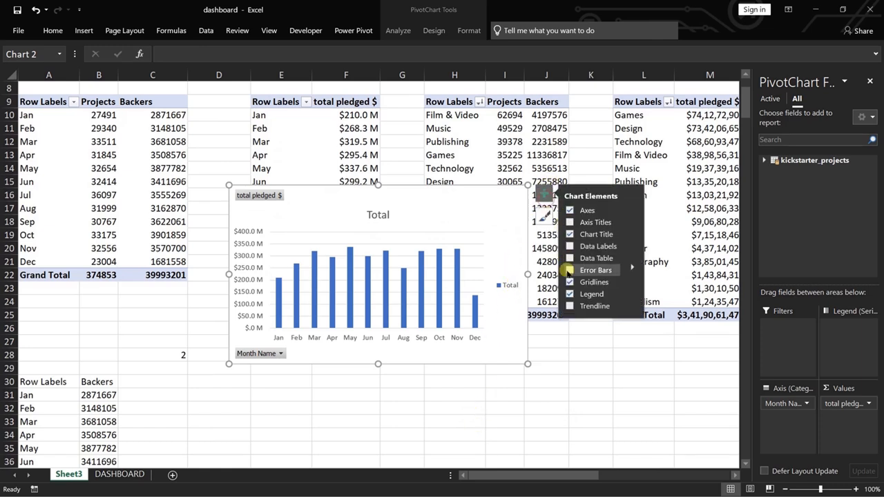
left_click(568, 294)
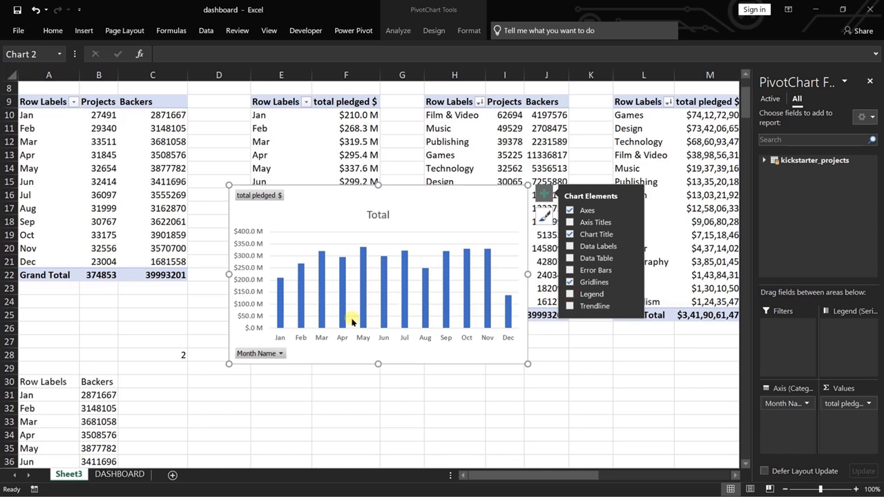
right_click(256, 355)
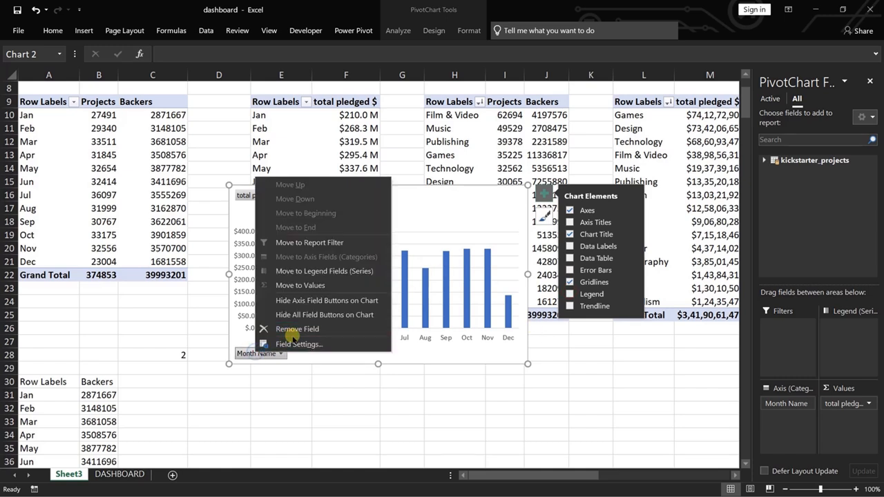
left_click(306, 316)
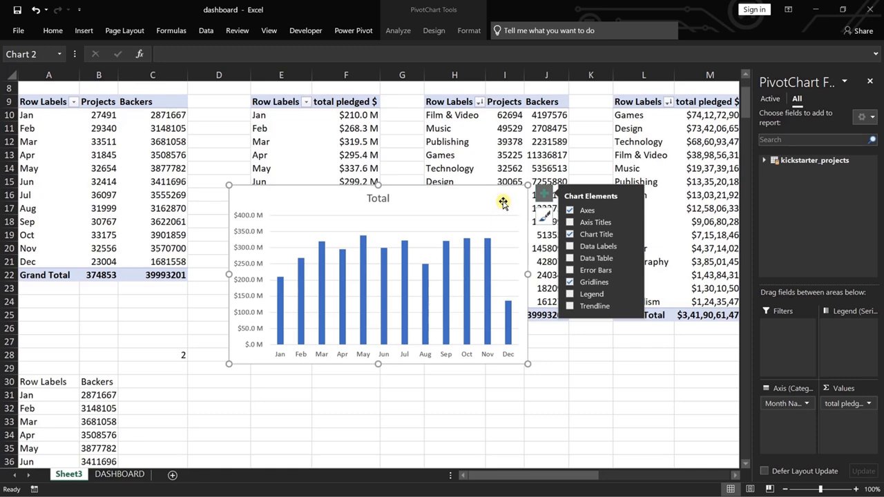
Move the total pledged column chart to the DASHBOARD sheet and place it directly below the Backers line chart.
key("ctrl+x")
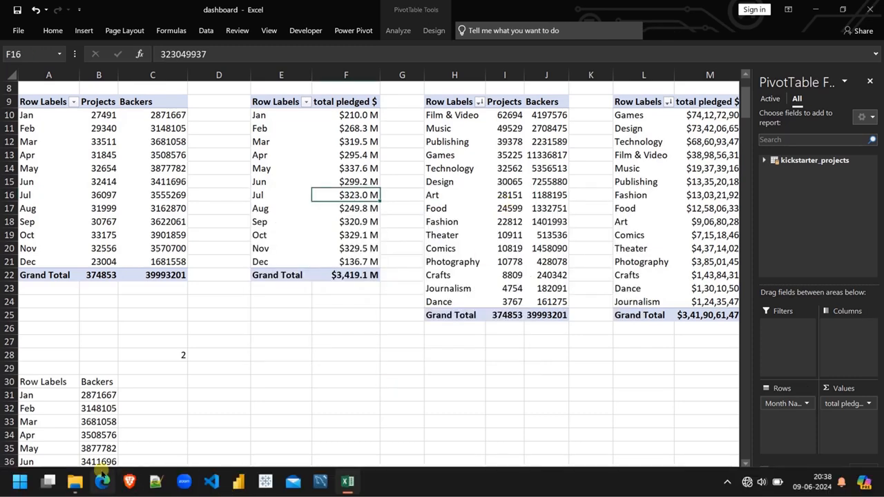
left_click(120, 474)
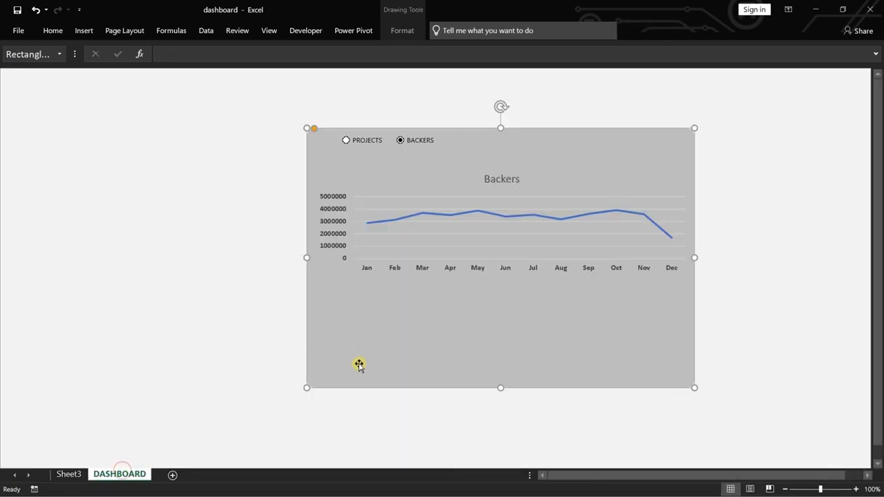
left_click(265, 351)
key("ctrl+v")
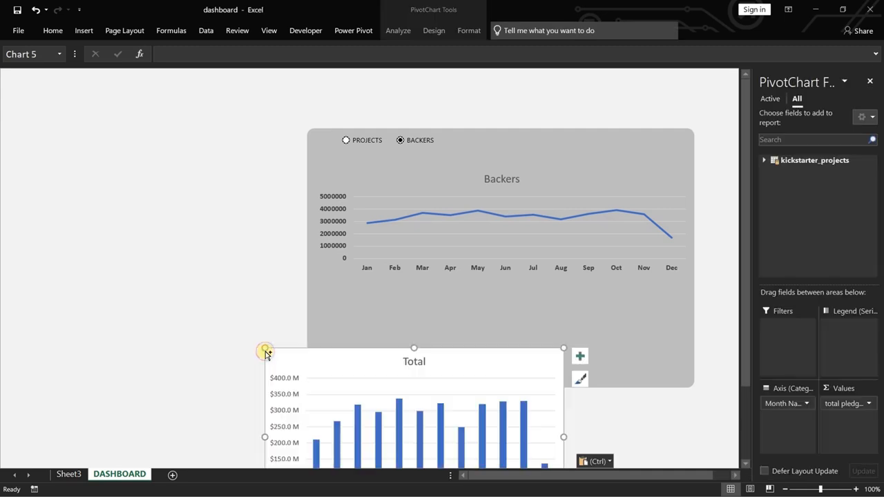
left_click_drag(310, 361, 355, 292)
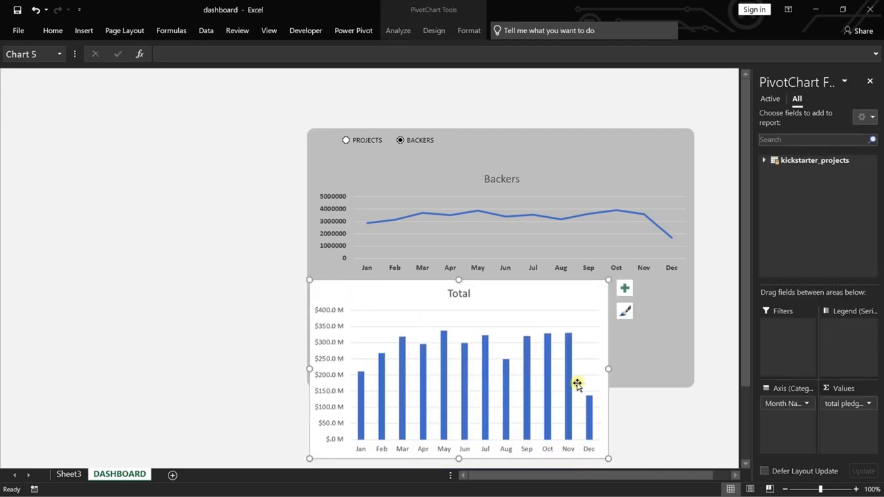
Nudge the Backers line chart upward until it sits just below the option buttons.
left_click(575, 187)
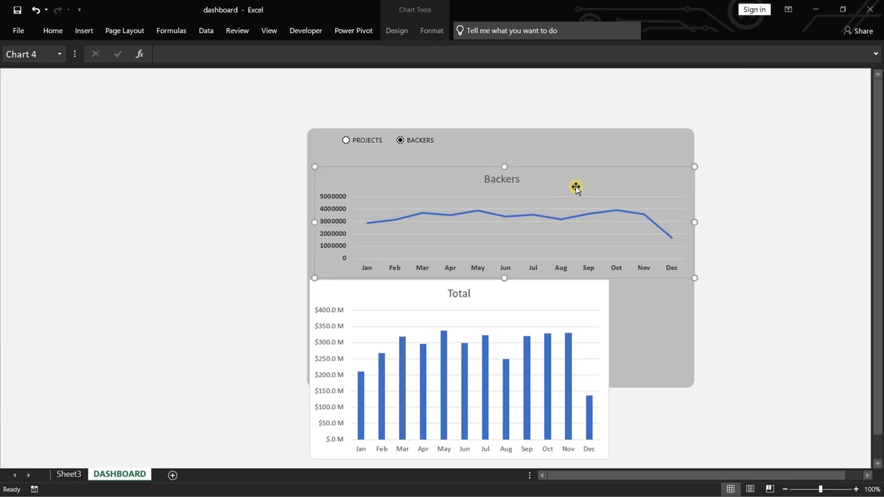
key("Up")
key("Up")
key("Up")
key("Up")
key("Up")
key("Up")
key("Up")
key("Up")
key("Up")
key("Up")
key("Up")
key("Up")
key("Up")
key("Up")
key("Up")
key("Up")
key("Up")
key("Up")
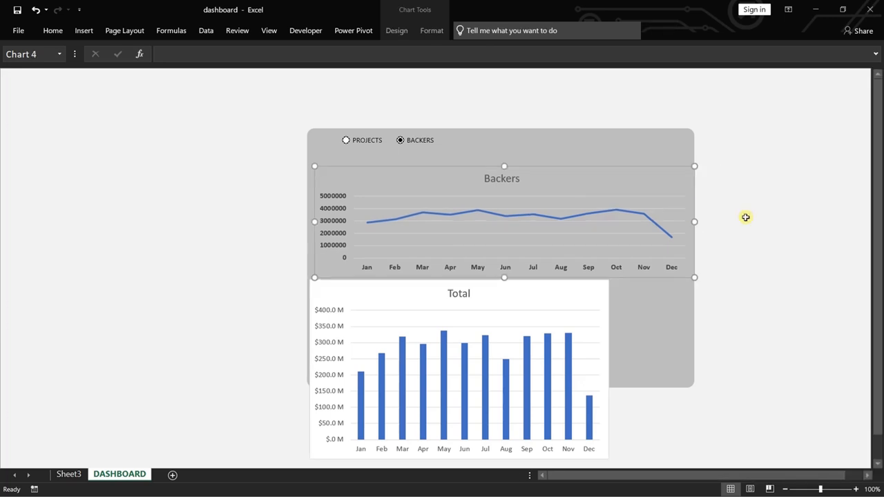
key("Up")
key("Up")
key("Up")
key("Up")
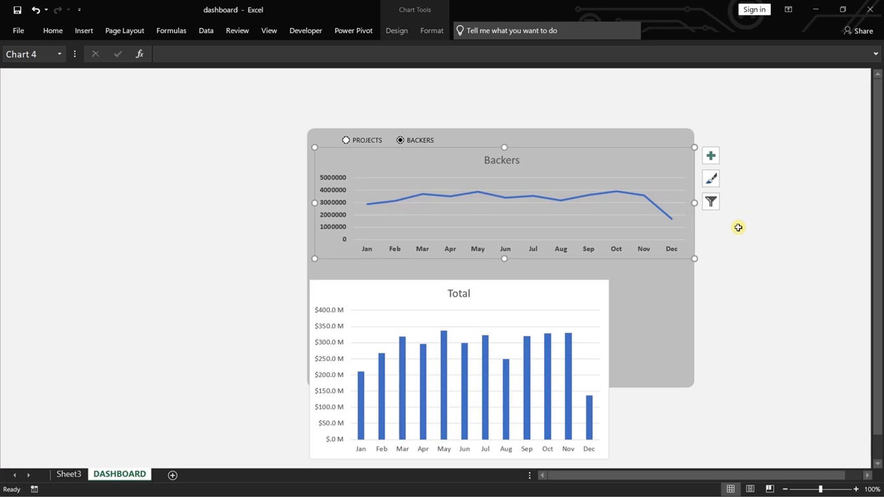
Set the Total column chart's area to no fill and its border to no line.
left_click(545, 299)
right_click(545, 299)
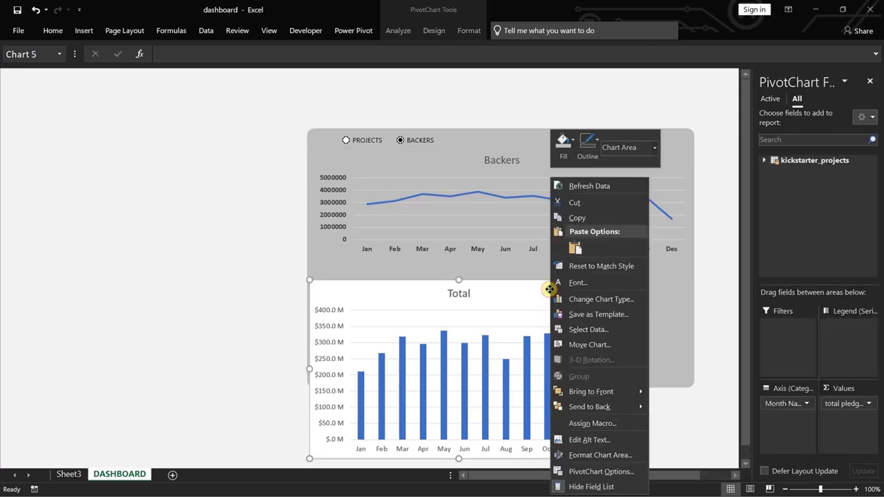
left_click(598, 455)
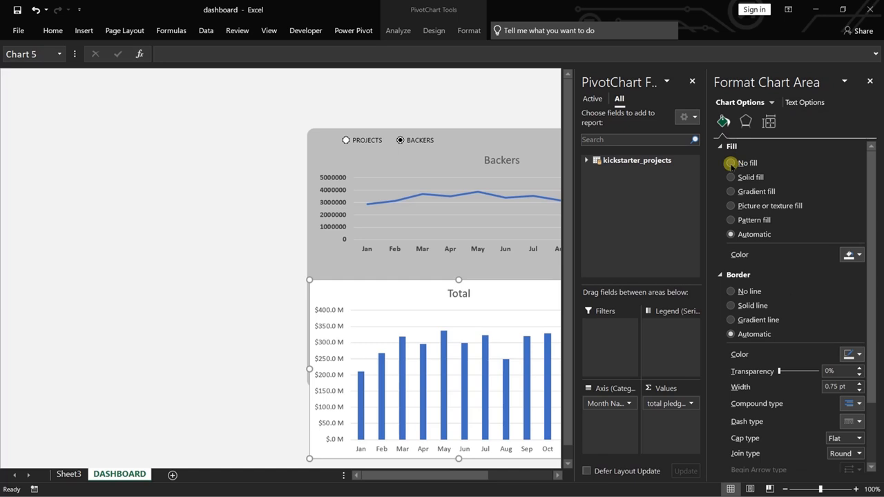
left_click(729, 164)
left_click(731, 269)
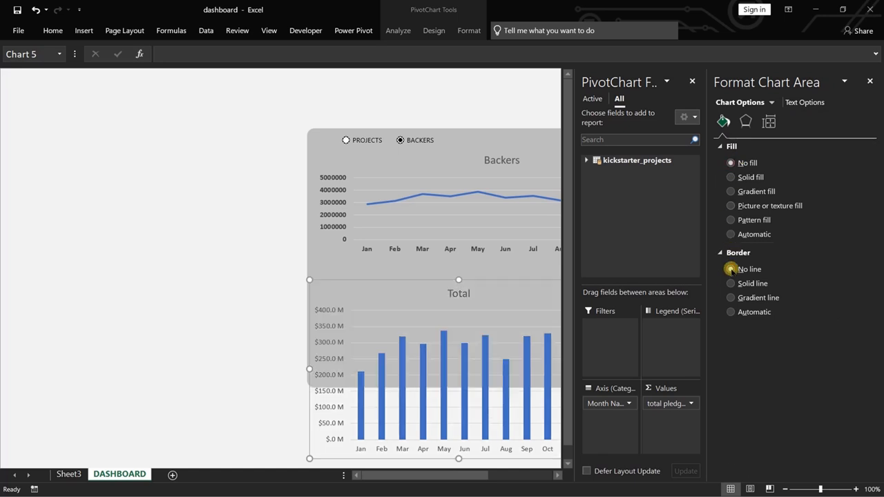
left_click(243, 344)
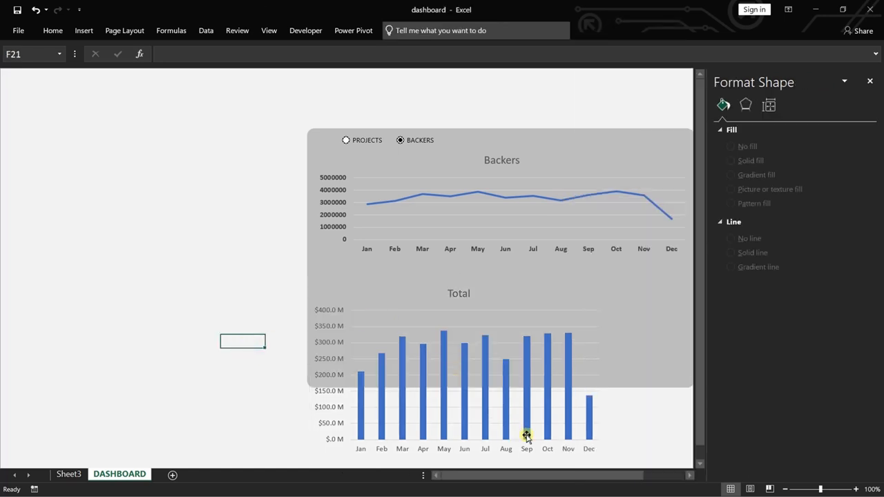
left_click(571, 351)
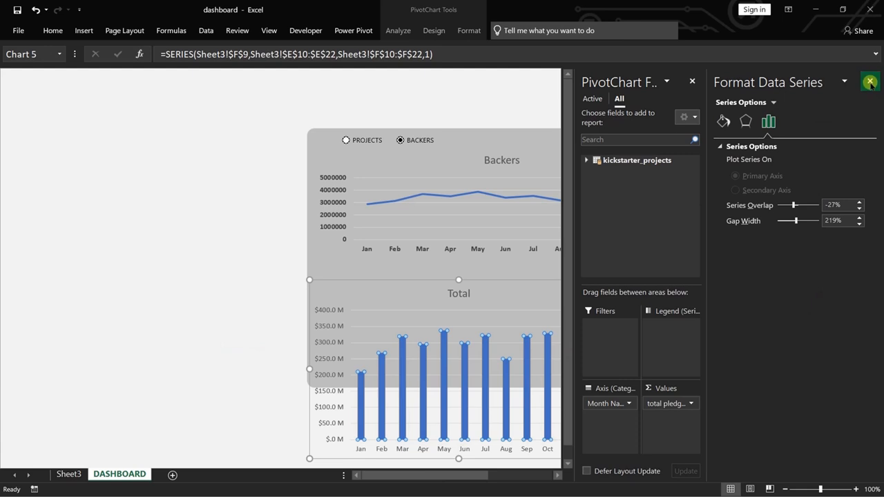
Widen the Total column chart to nearly the full width of the grey panel and reduce its height.
left_click(870, 80)
left_click_drag(608, 369, 683, 367)
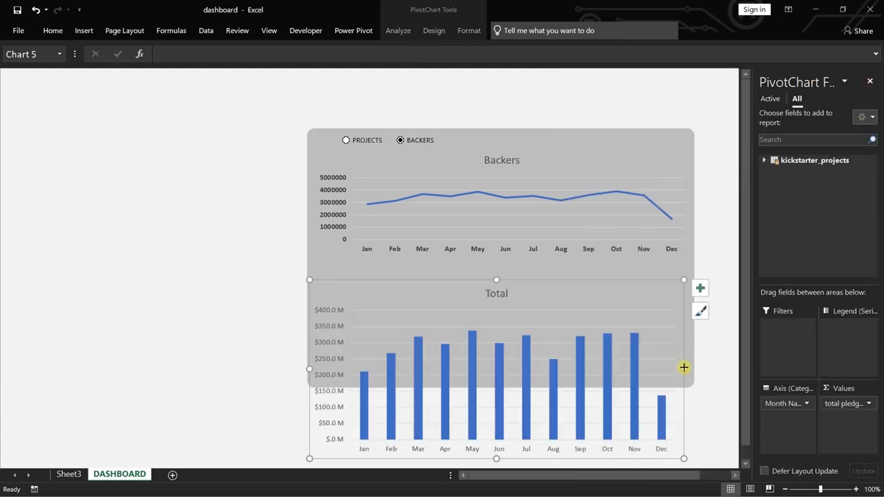
left_click_drag(496, 457, 497, 412)
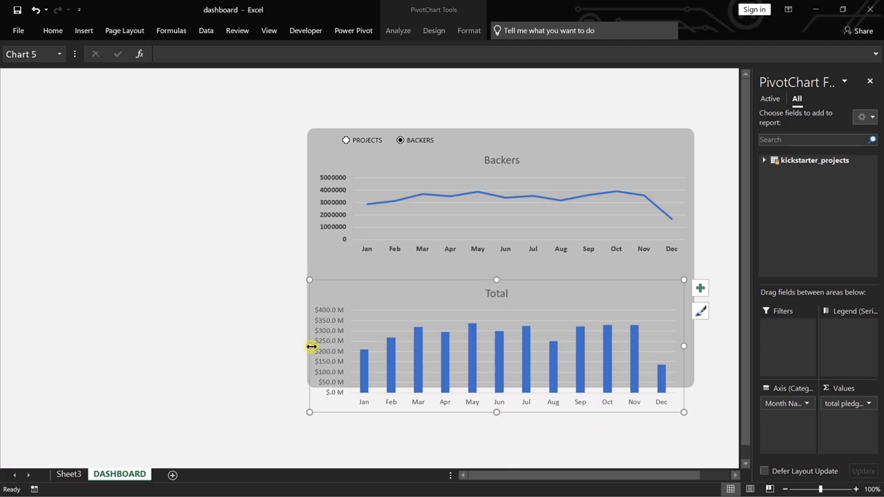
left_click_drag(311, 347, 314, 346)
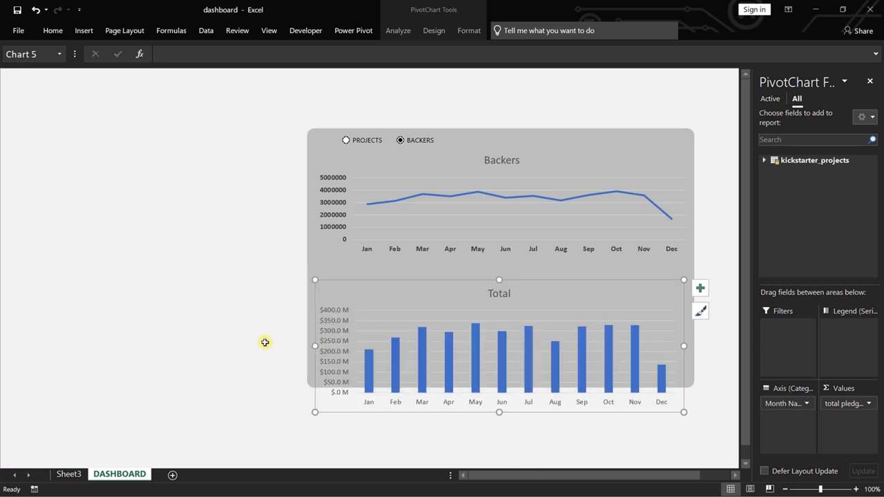
Nudge the Total column chart upward until it fits inside the grey panel directly below the Backers line chart.
key("Up")
key("Up")
key("Up")
key("Up")
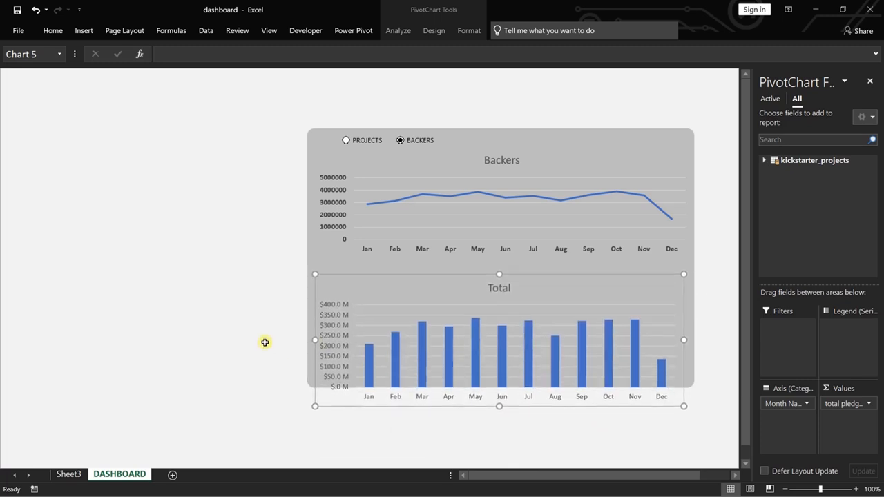
key("Up")
key("Up")
key("Up")
key("Up")
key("Up")
key("Up")
key("Up")
key("Up")
key("Up")
key("Up")
key("Up")
key("Up")
key("Up")
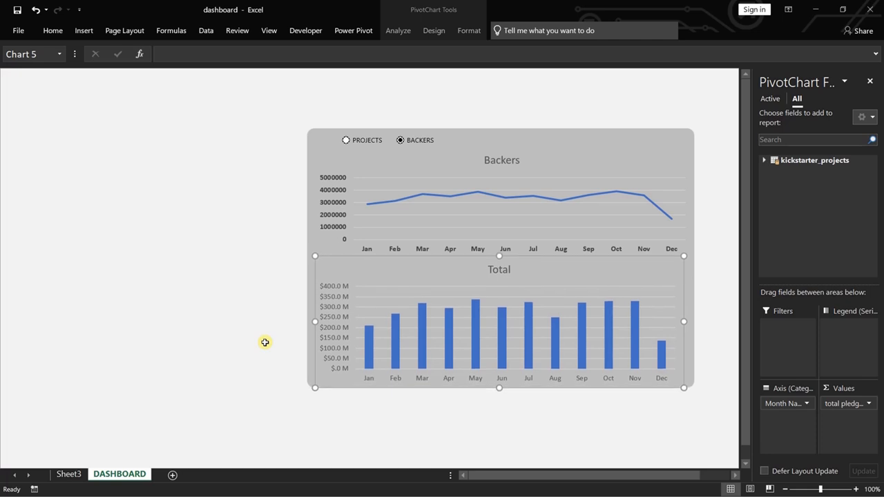
key("Up")
key("Up")
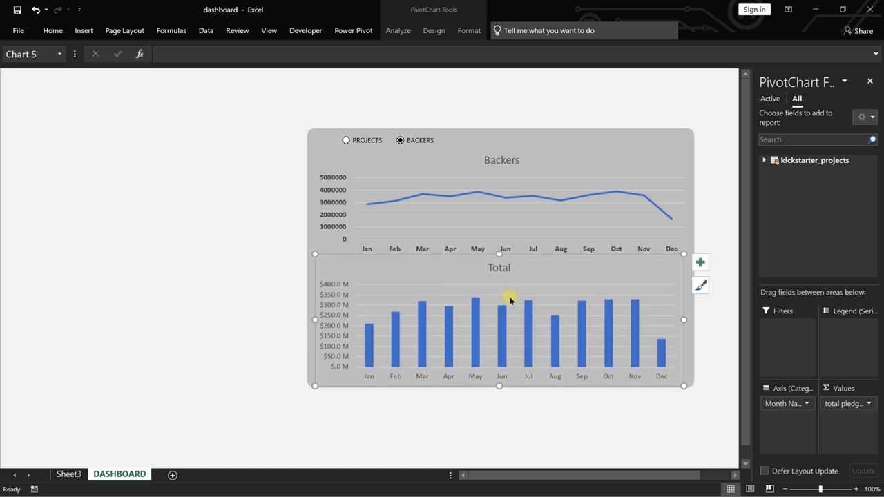
Change the column chart's title to "Total pledged $".
left_click(497, 269)
double_click(503, 268)
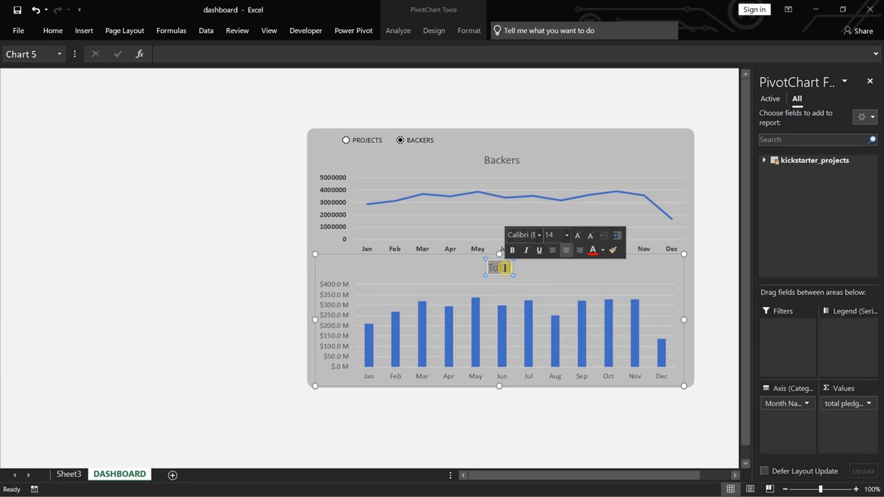
type("T")
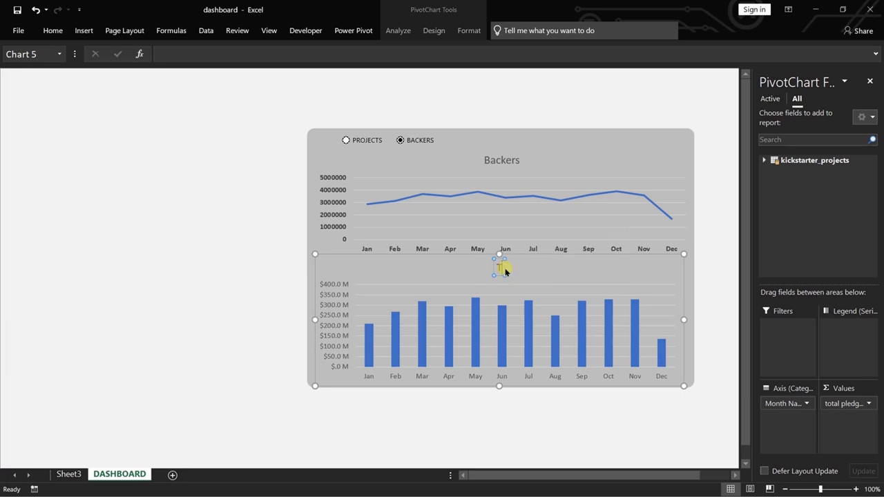
type("otal")
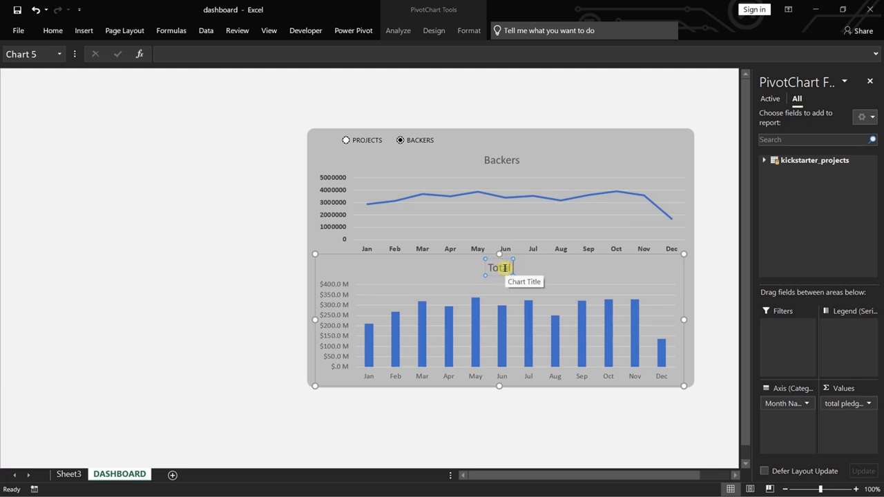
type(" pledged")
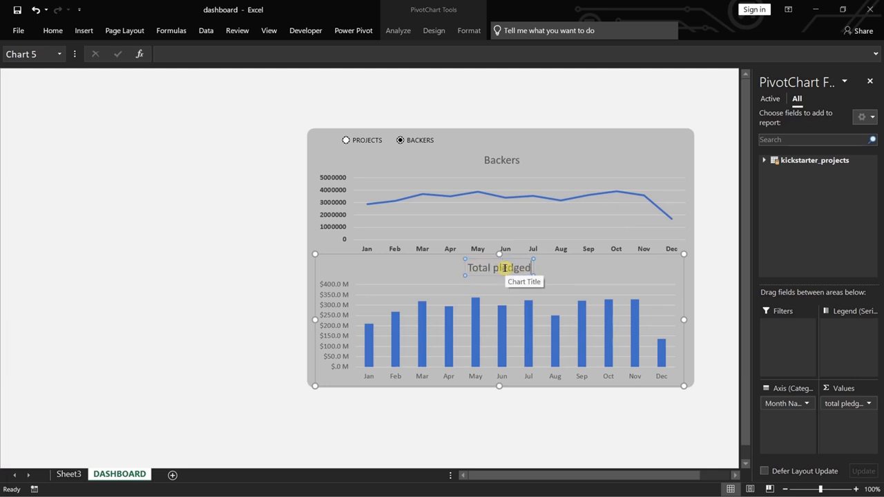
type(" $")
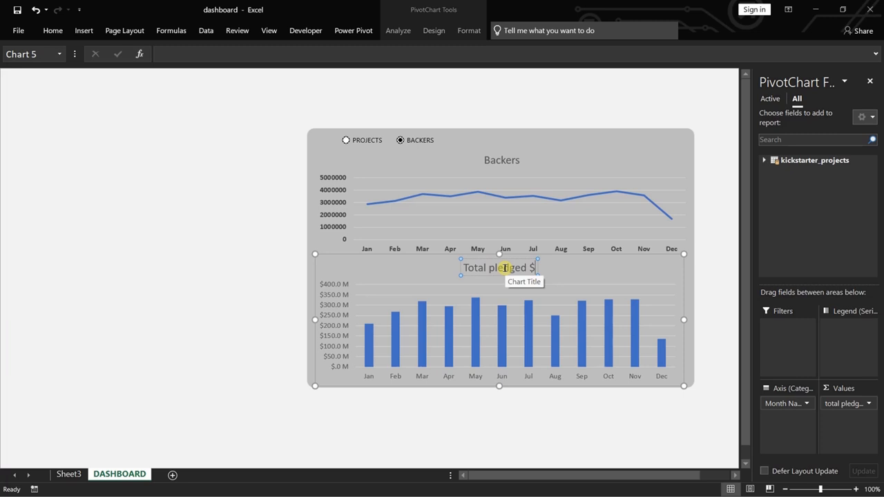
Format the value axis labels of the Total pledged $ chart in a darker, bold font.
right_click(326, 312)
left_click(355, 350)
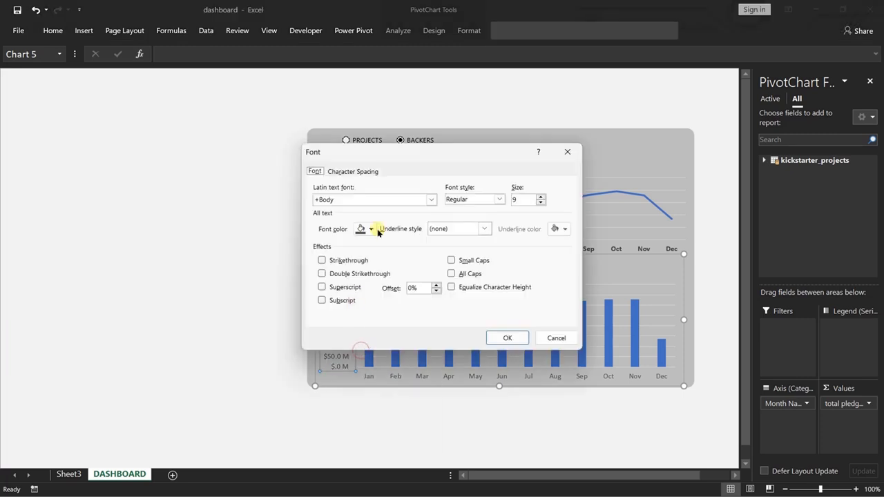
left_click(371, 229)
left_click(367, 282)
left_click(474, 199)
left_click(457, 234)
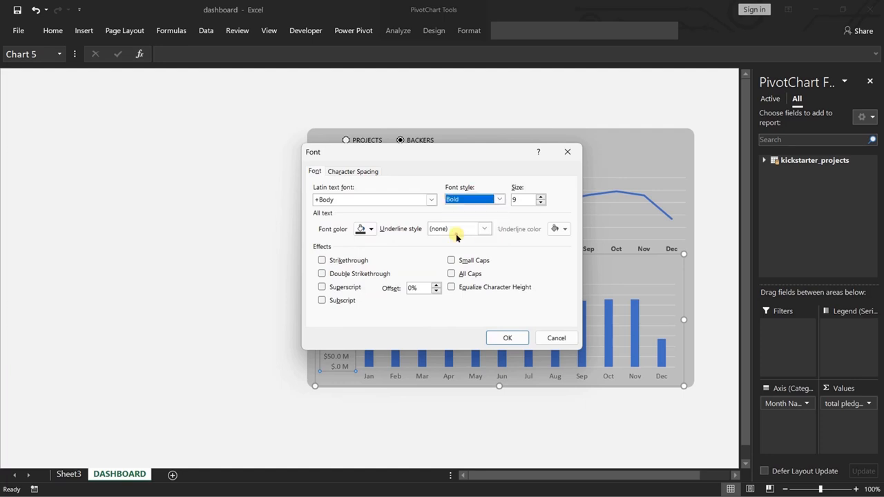
left_click(507, 337)
Apply a dark font colour and bold style to all text in the Total pledged $ chart.
right_click(487, 372)
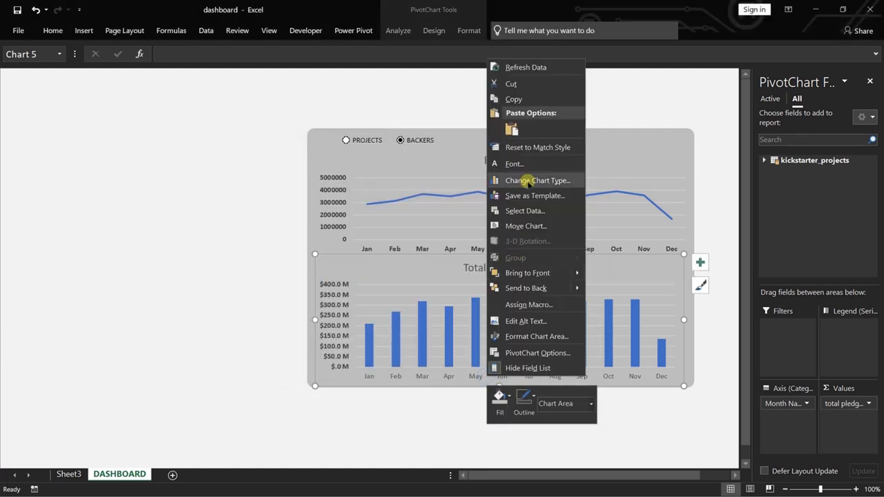
left_click(514, 164)
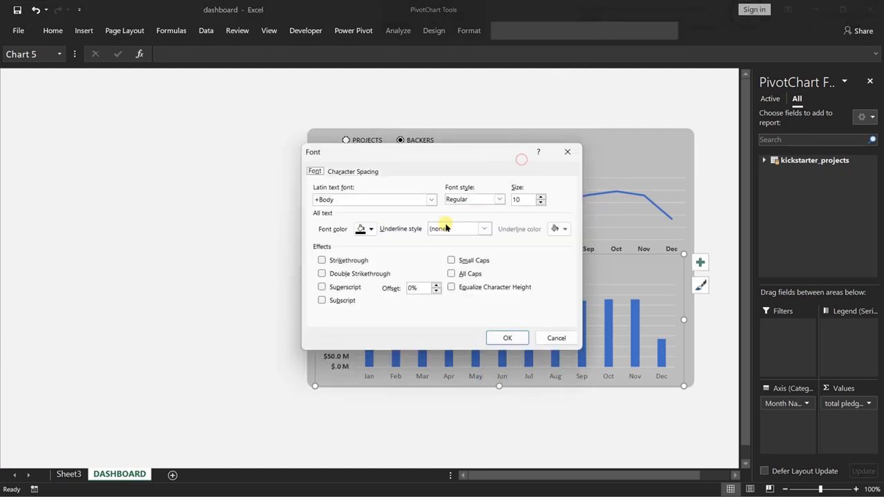
left_click(371, 230)
left_click(367, 293)
left_click(480, 199)
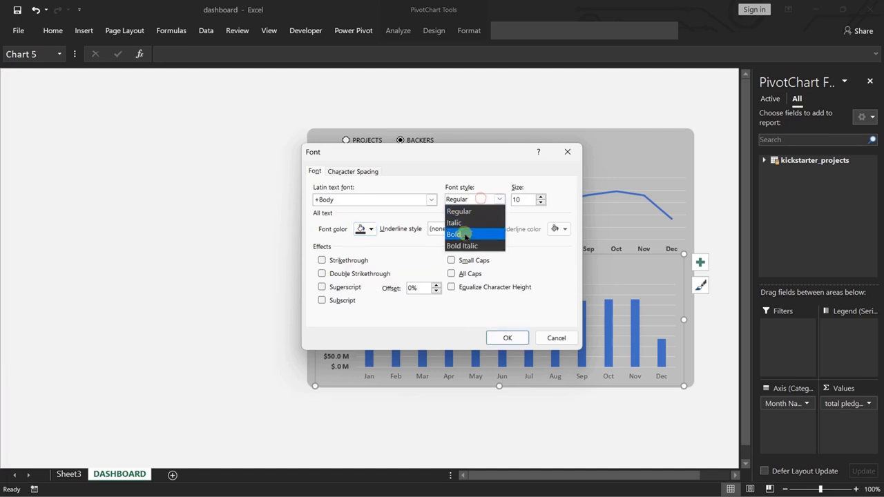
left_click(465, 235)
left_click(507, 338)
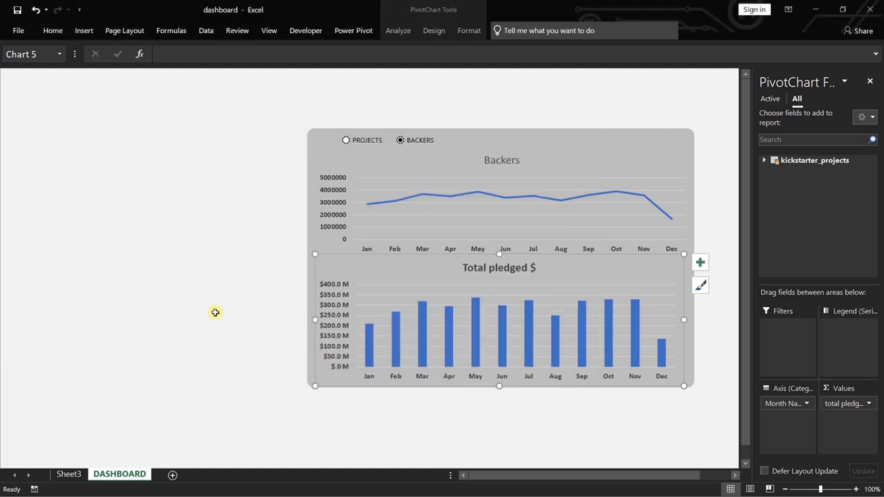
Set the font style of the Total pledged $ chart title to Regular and deselect the chart.
right_click(500, 269)
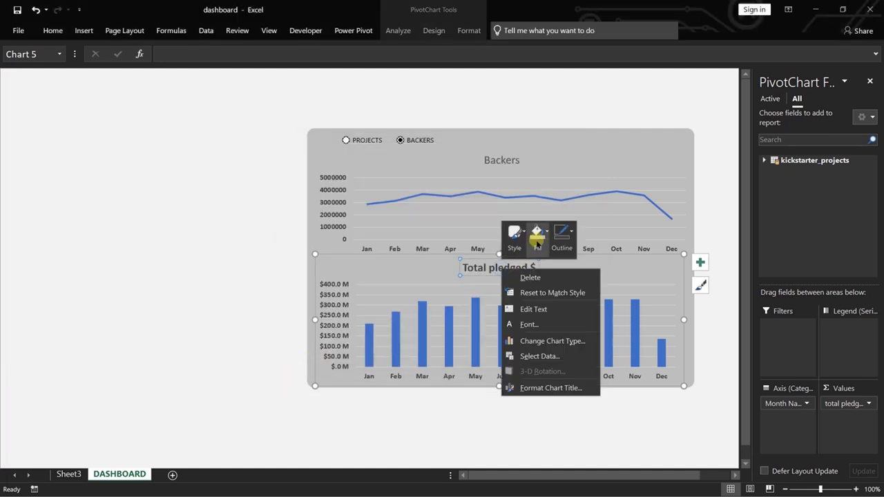
left_click(528, 324)
left_click(499, 199)
left_click(470, 214)
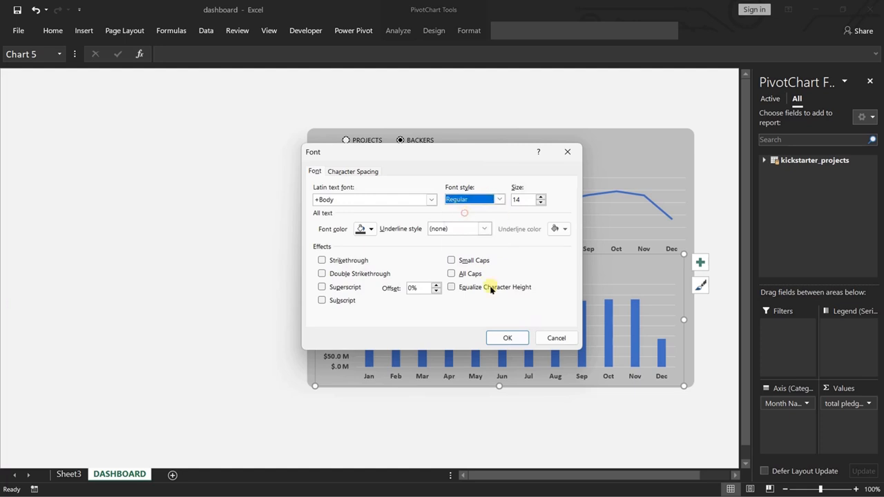
left_click(506, 338)
left_click(244, 285)
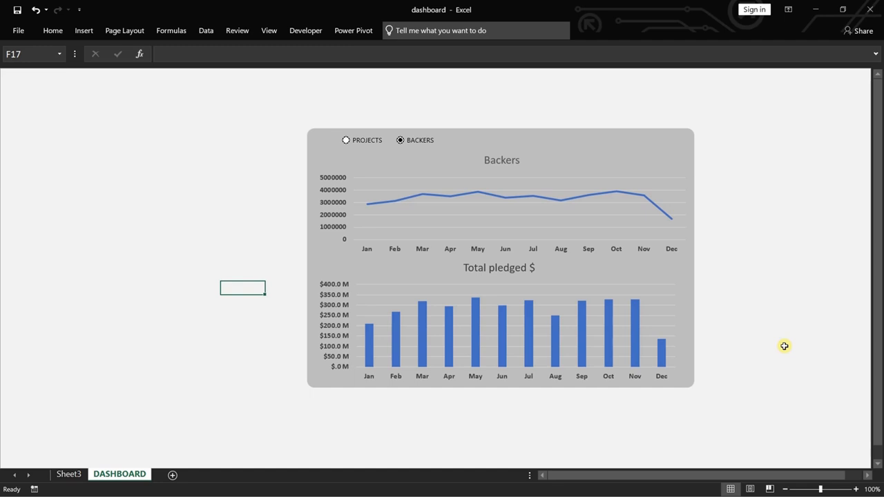
Set the gridline outline of the Total pledged $ chart to White, Background 1, Darker 35%.
left_click(644, 286)
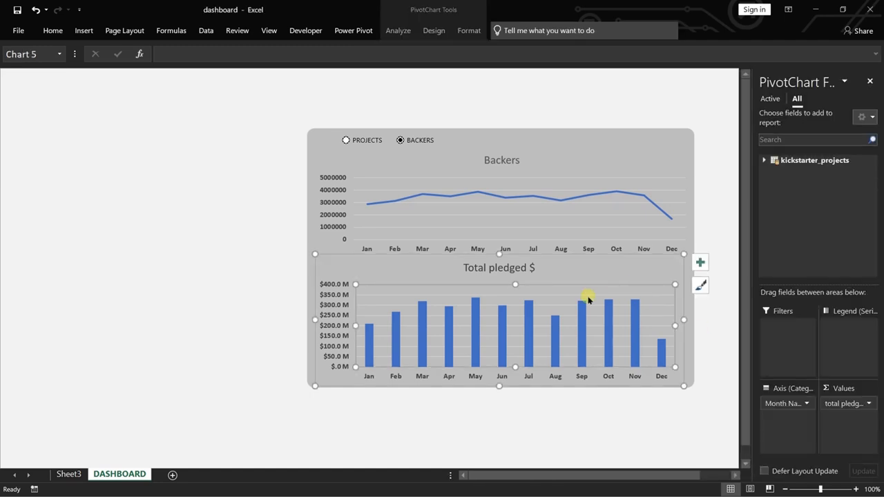
left_click(564, 295)
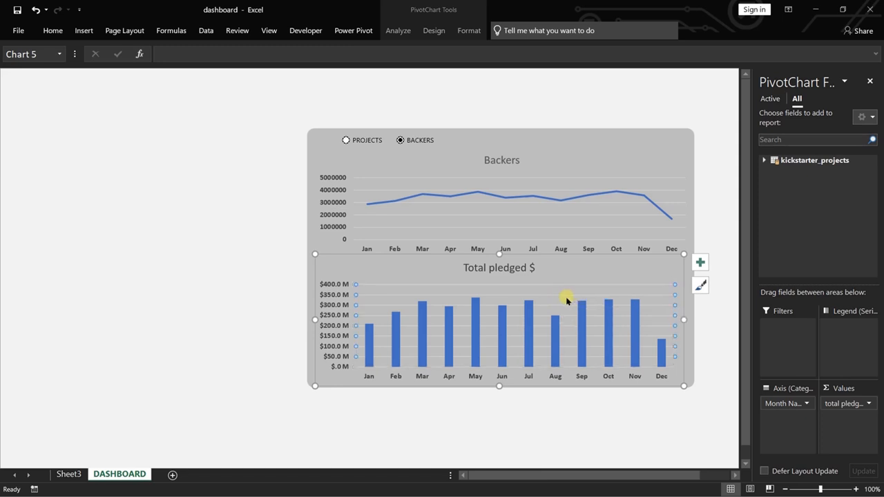
right_click(557, 294)
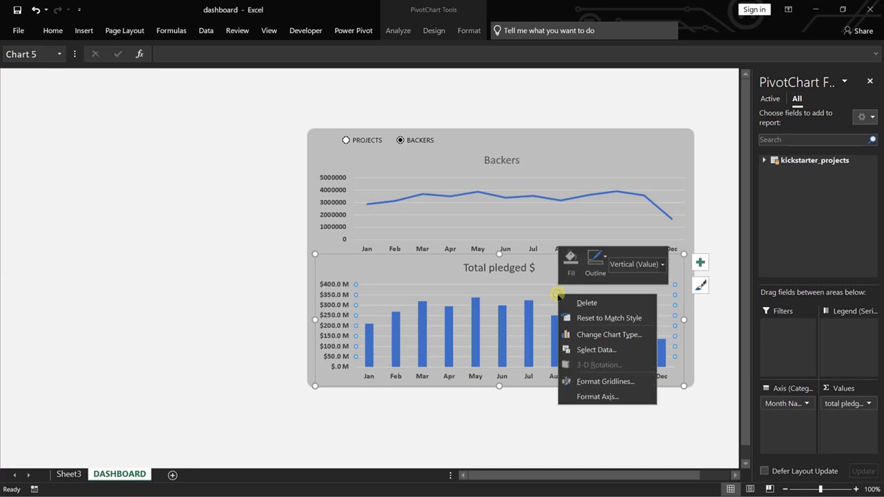
left_click(604, 265)
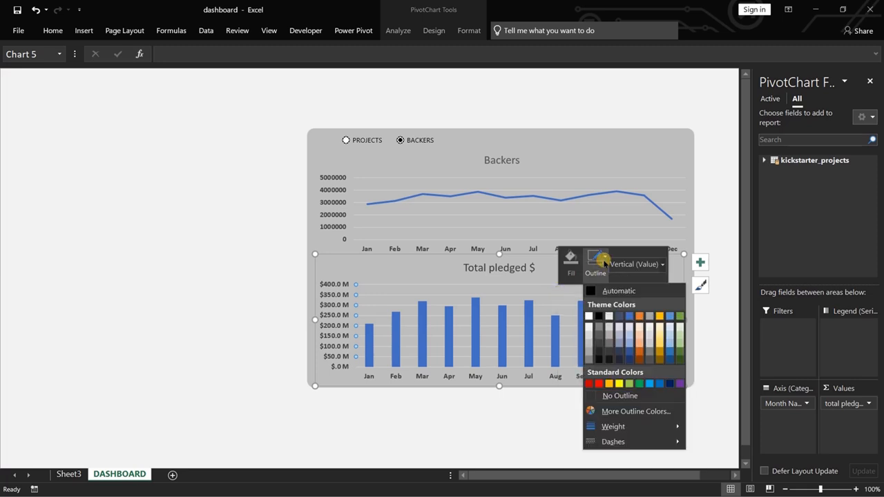
left_click(587, 356)
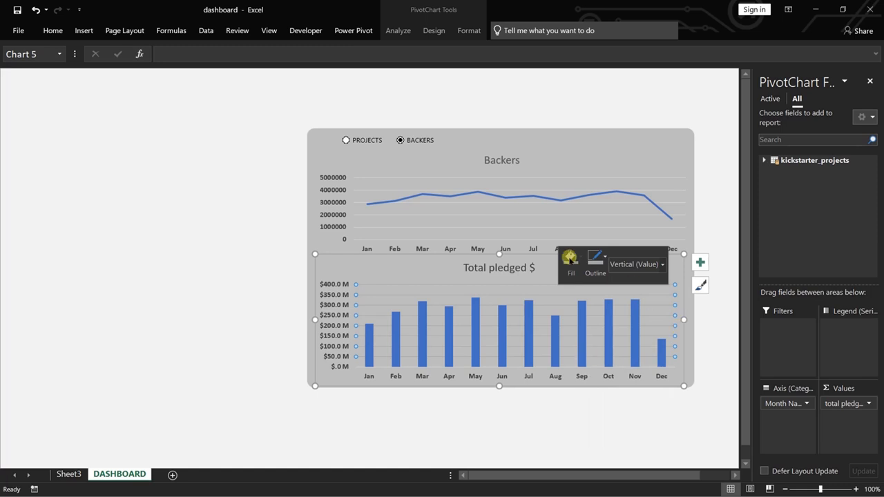
Set the gridline outline of the Backers line chart to a darker grey and deselect the chart.
right_click(544, 230)
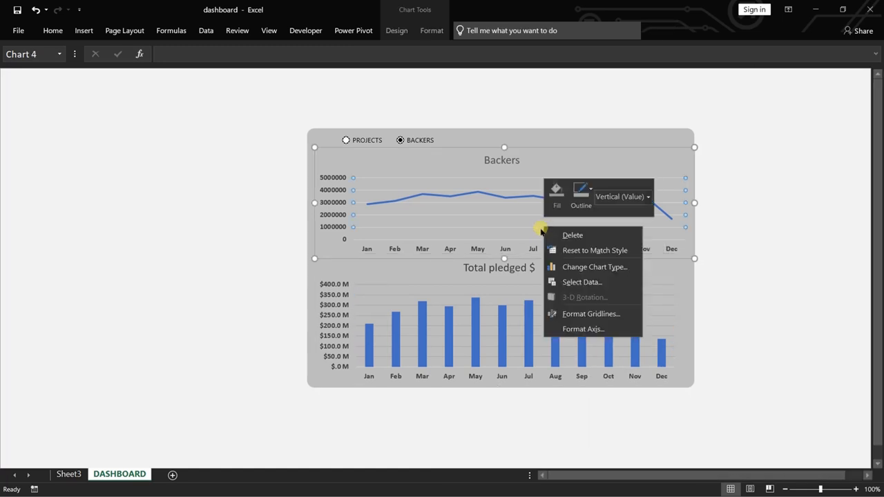
left_click(542, 228)
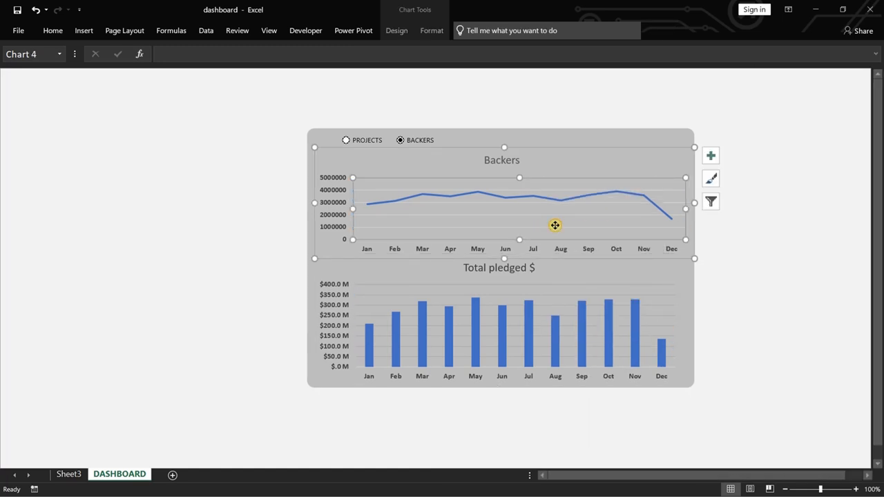
left_click(589, 166)
right_click(561, 194)
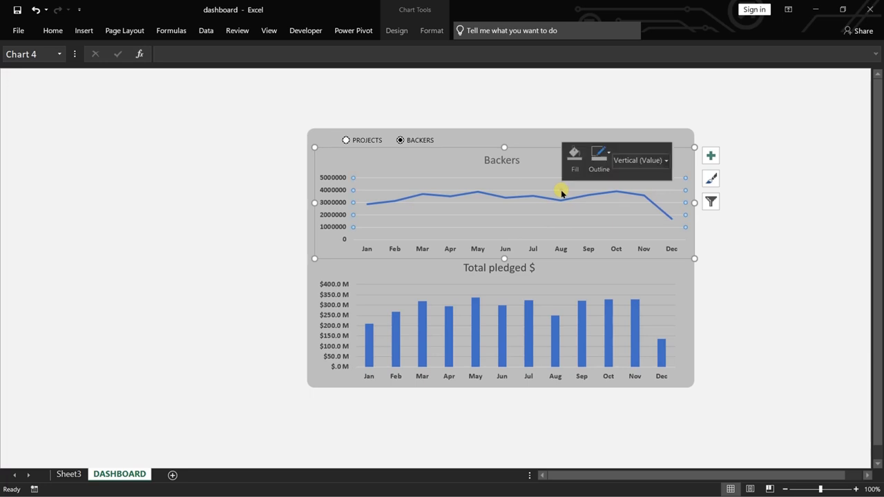
left_click(605, 153)
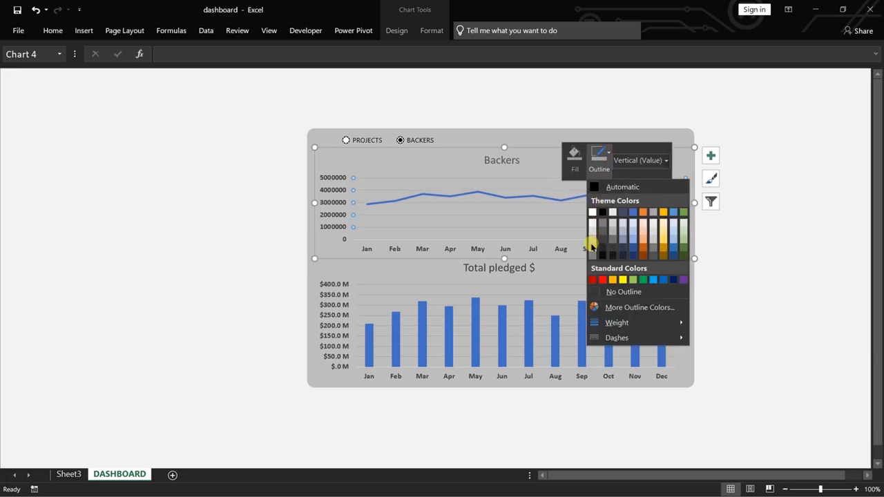
left_click(591, 244)
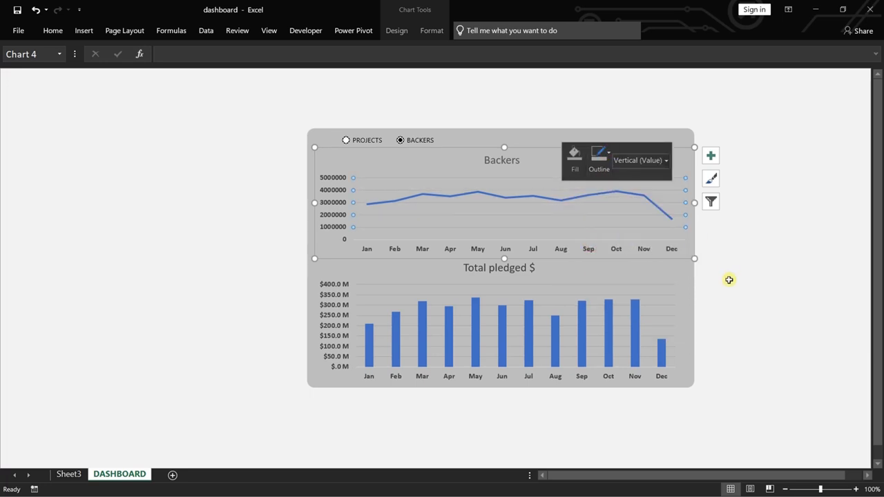
left_click(728, 279)
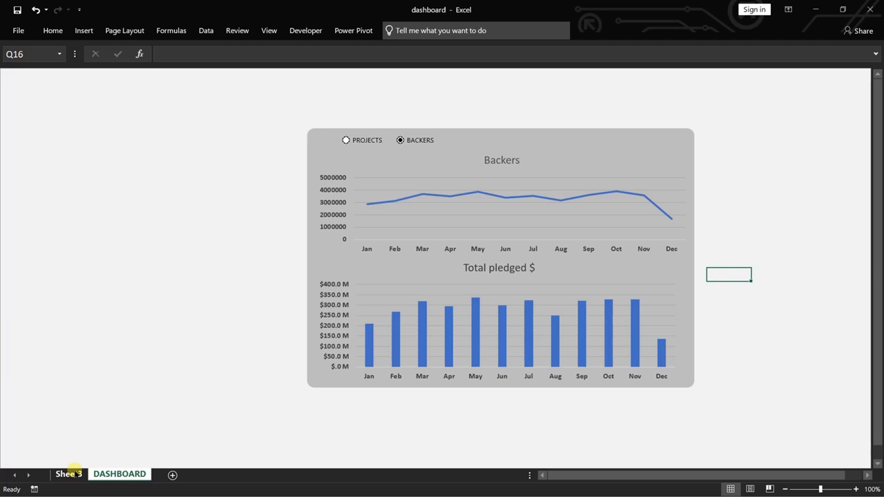
On Sheet3, insert a Combo PivotChart from the category Projects/Backers table, with Projects as clustered columns and Backers as a line on the secondary axis.
left_click(69, 473)
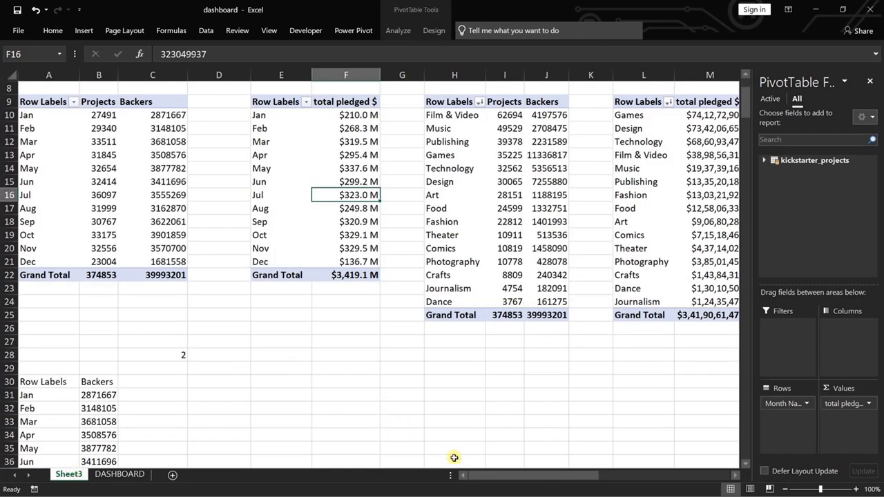
left_click_drag(509, 477, 528, 476)
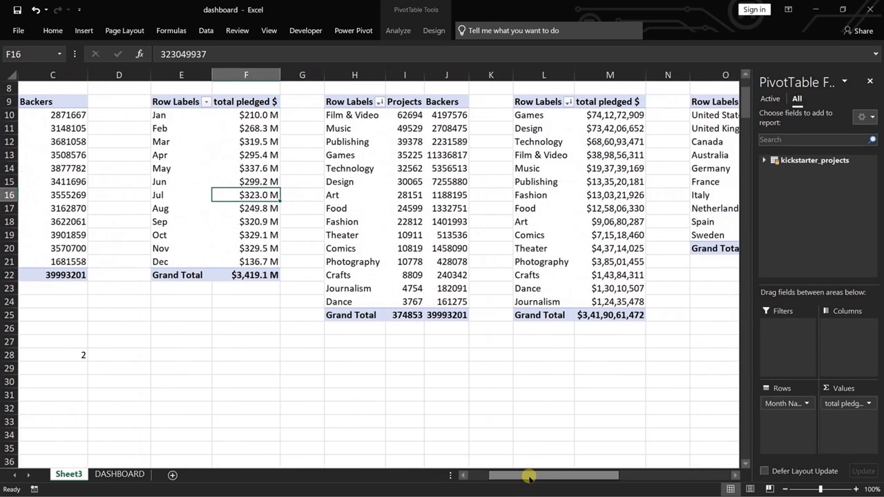
left_click(402, 177)
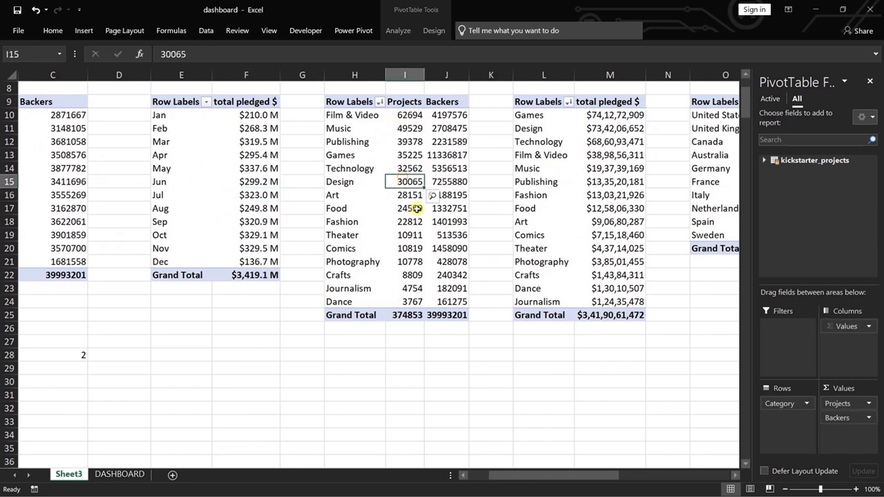
left_click(408, 34)
left_click(661, 58)
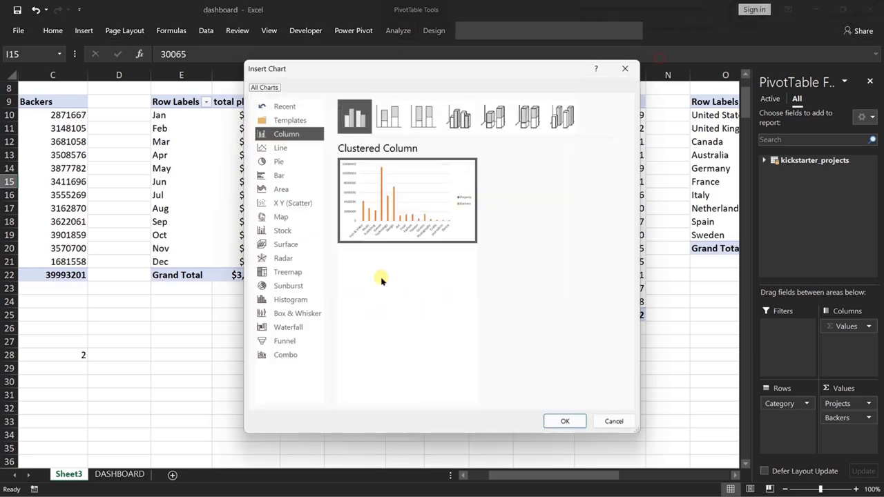
left_click(284, 355)
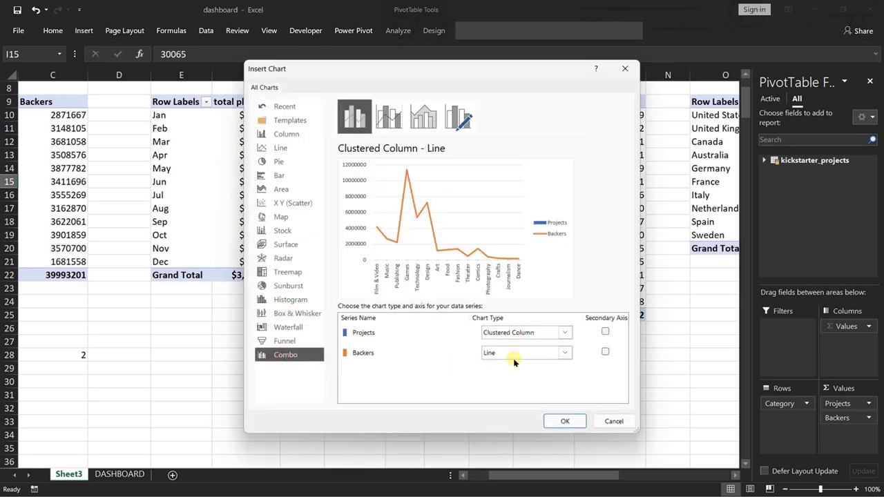
left_click(605, 351)
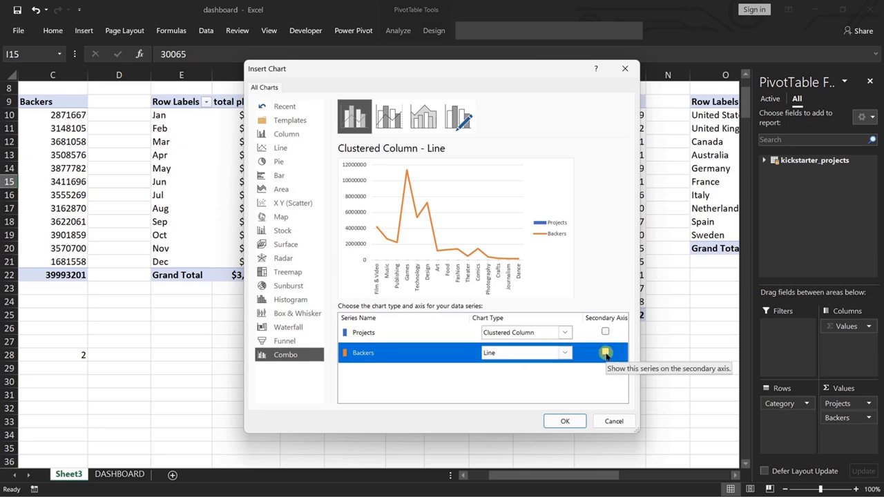
left_click(604, 351)
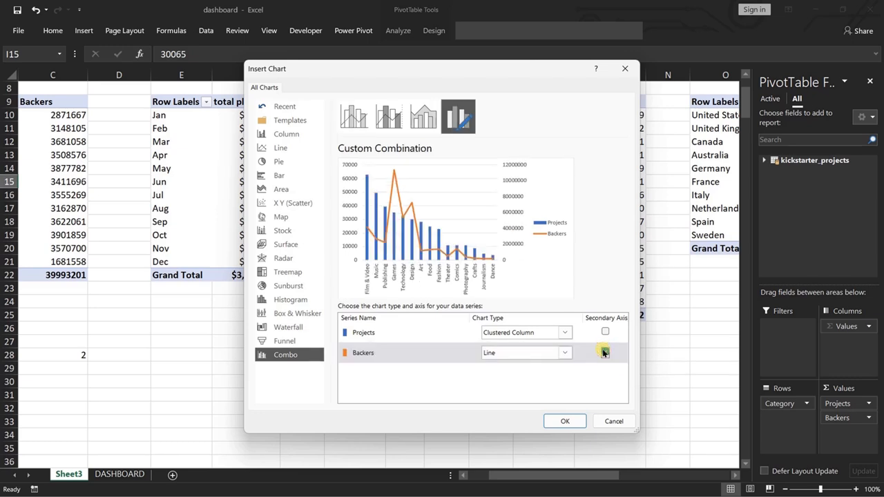
left_click(563, 419)
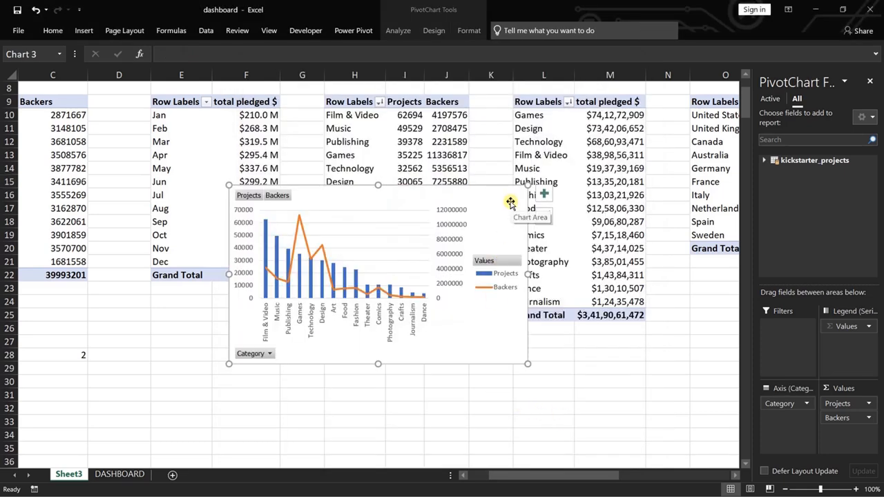
Set the category PivotChart's legend position to Top Right and widen the legend so both entries sit side by side.
left_click(544, 194)
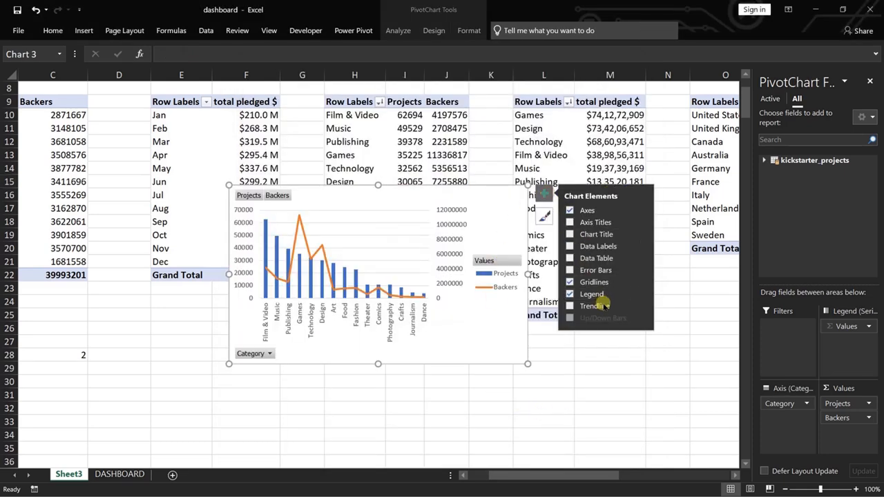
left_click(642, 291)
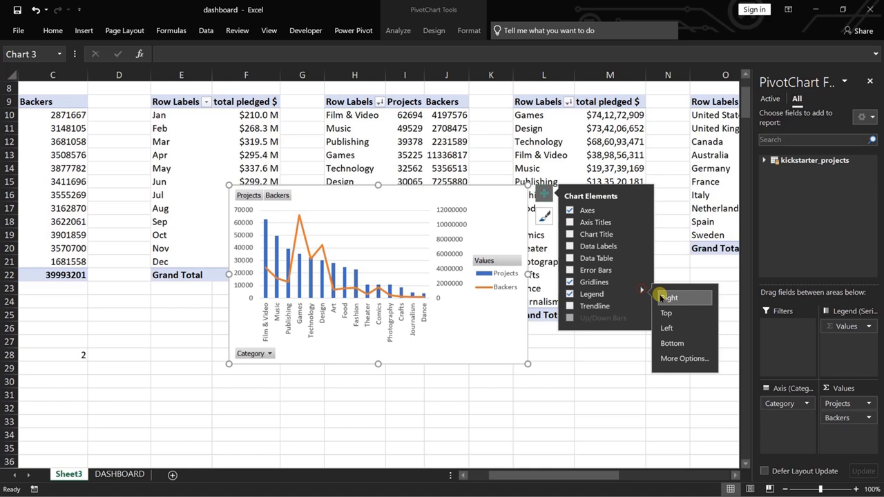
left_click(690, 357)
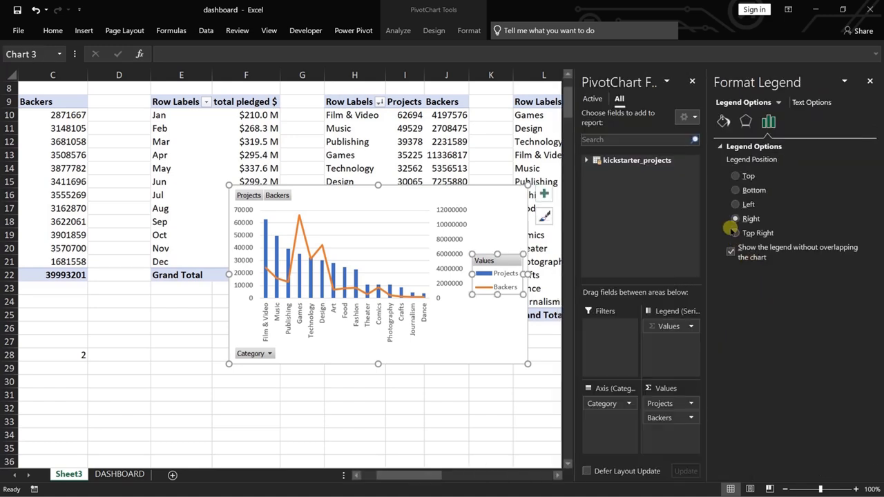
left_click(734, 232)
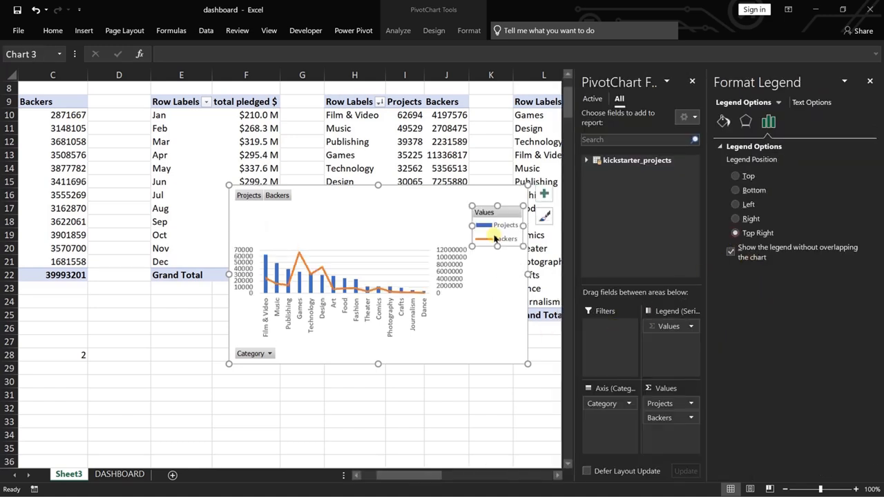
left_click_drag(469, 225, 388, 225)
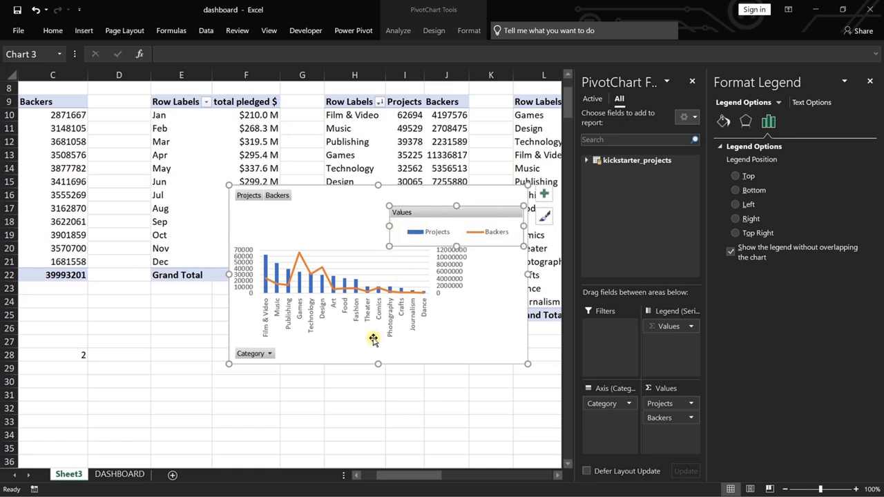
Hide all field buttons on the category PivotChart and shrink the legend's height to a single thin row.
right_click(254, 354)
left_click(344, 312)
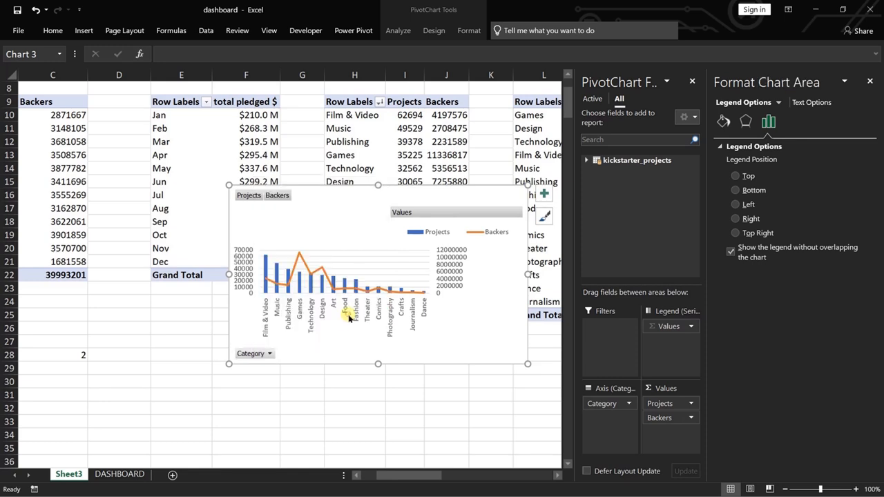
left_click(494, 233)
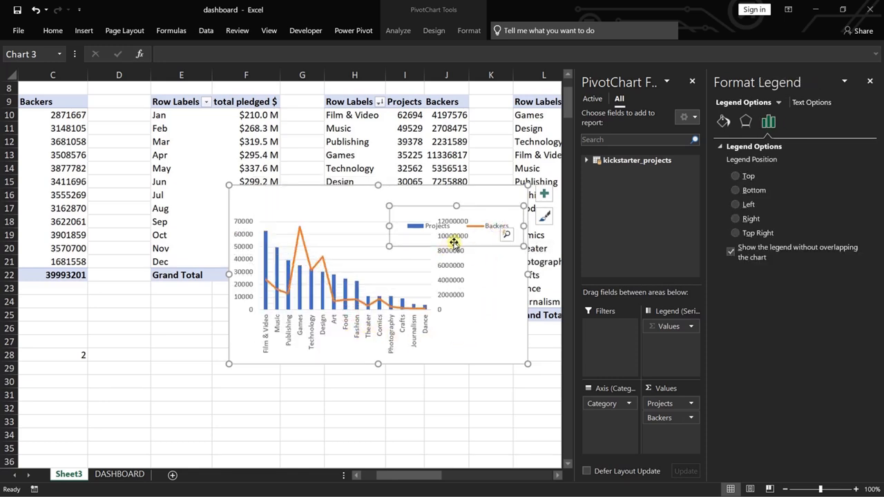
left_click_drag(456, 247, 459, 200)
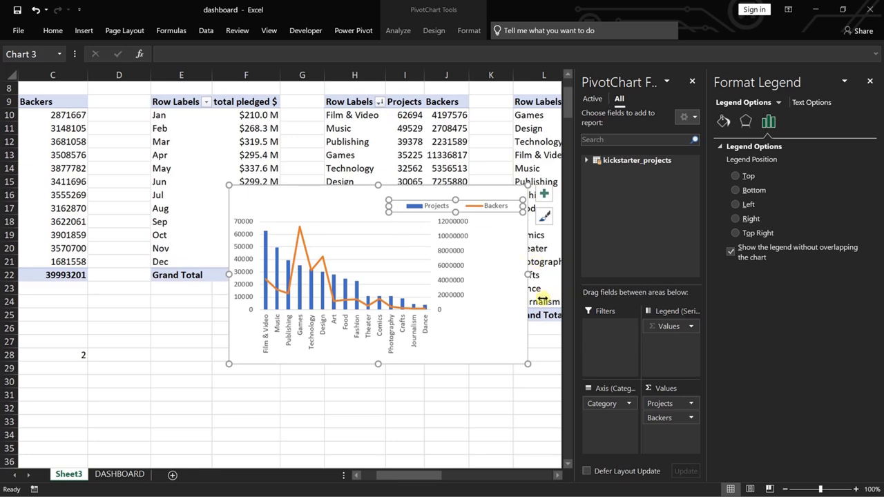
Add a chart title to the category PivotChart and narrow the legend so it clears the title.
left_click(544, 194)
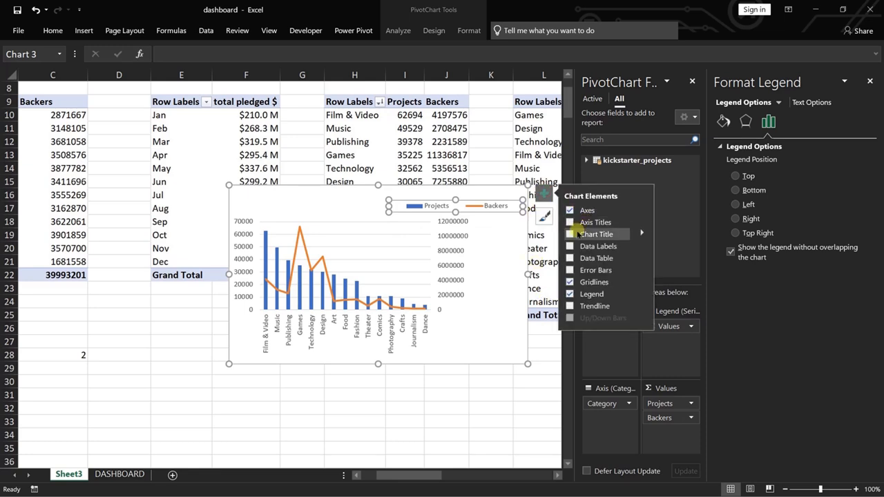
left_click(570, 234)
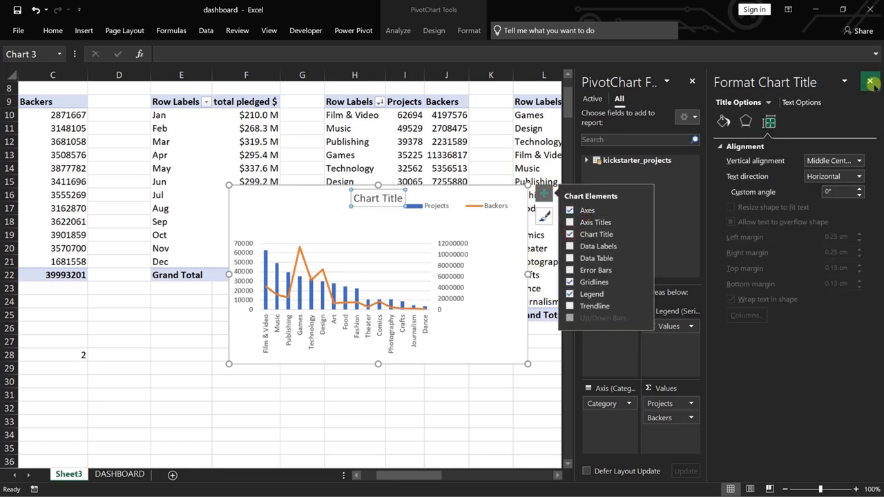
left_click(447, 213)
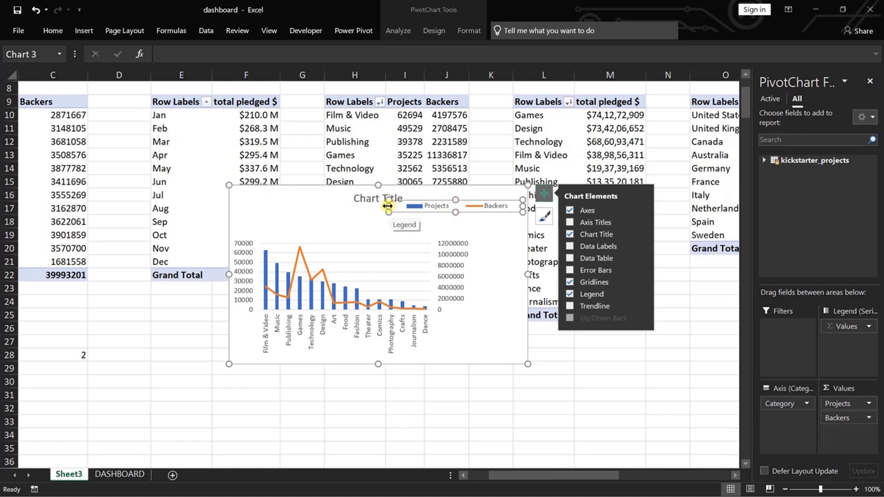
left_click_drag(388, 208, 423, 209)
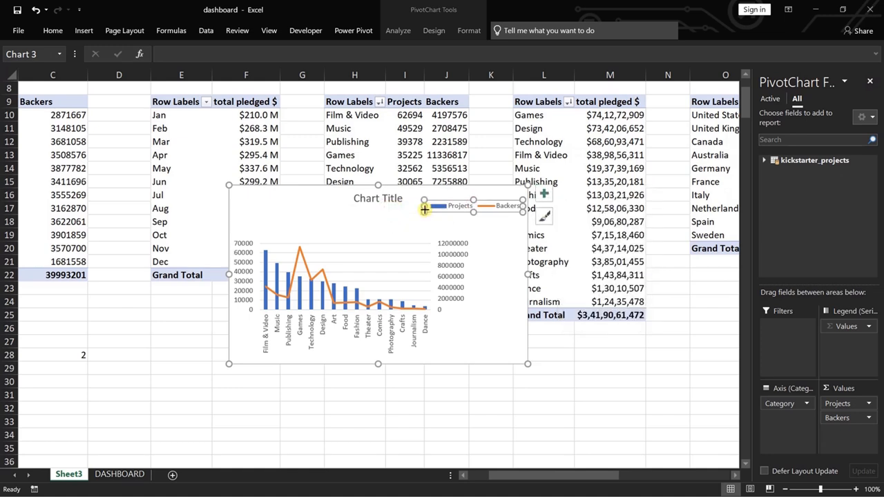
Change the category PivotChart's title to "Categorywise # of Projects & Backers".
left_click(383, 199)
double_click(386, 199)
key("BackSpace")
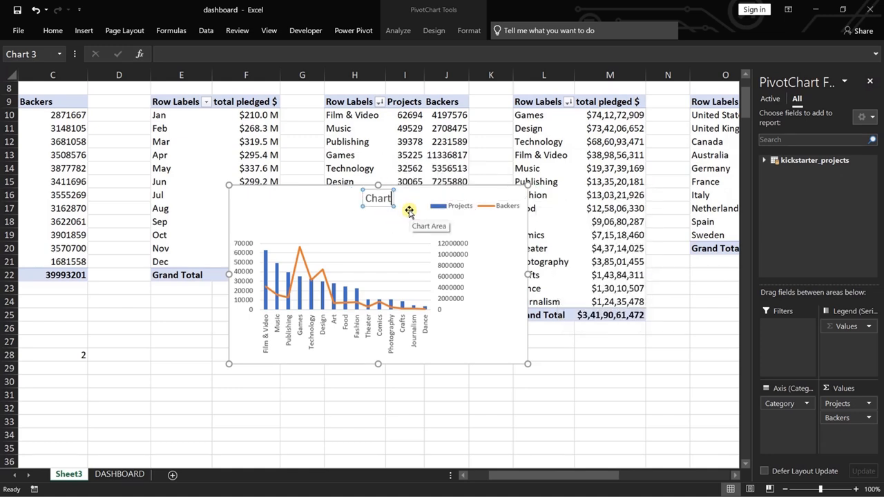
key("BackSpace")
key("BackSpace")
key("BackSpace")
key("BackSpace")
key("BackSpace")
type("Categorywise")
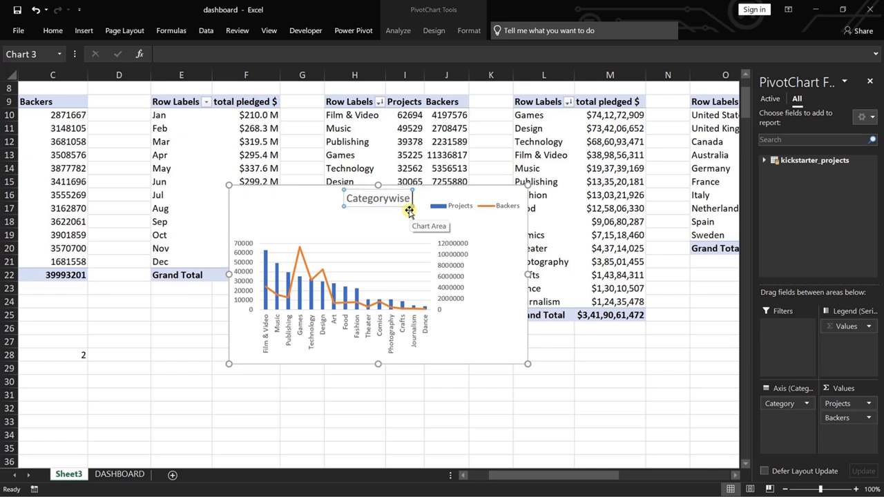
type(" #")
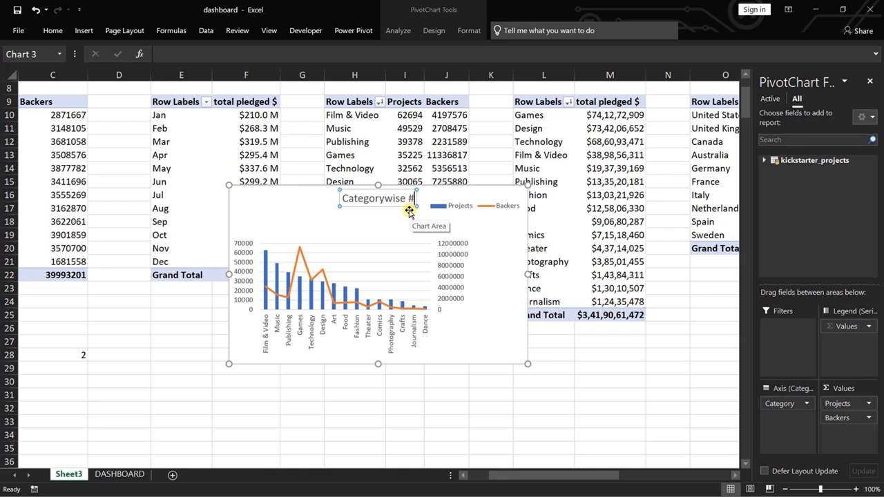
type(" of P")
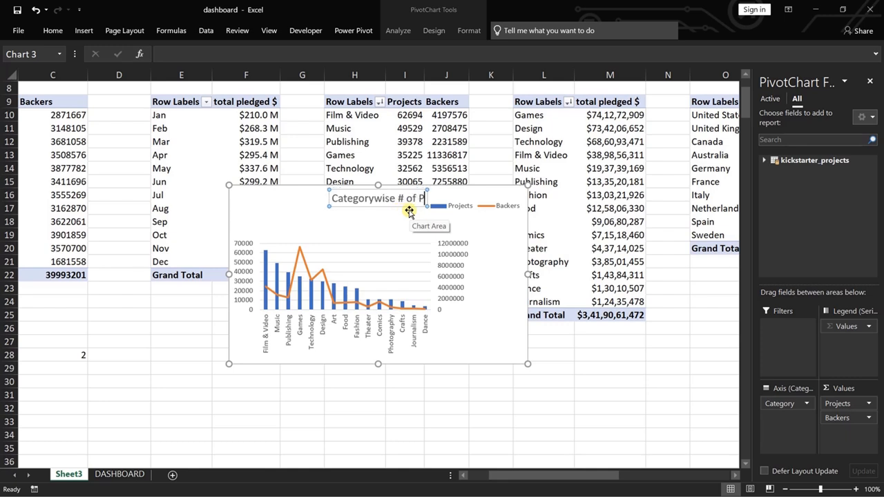
type("rojects")
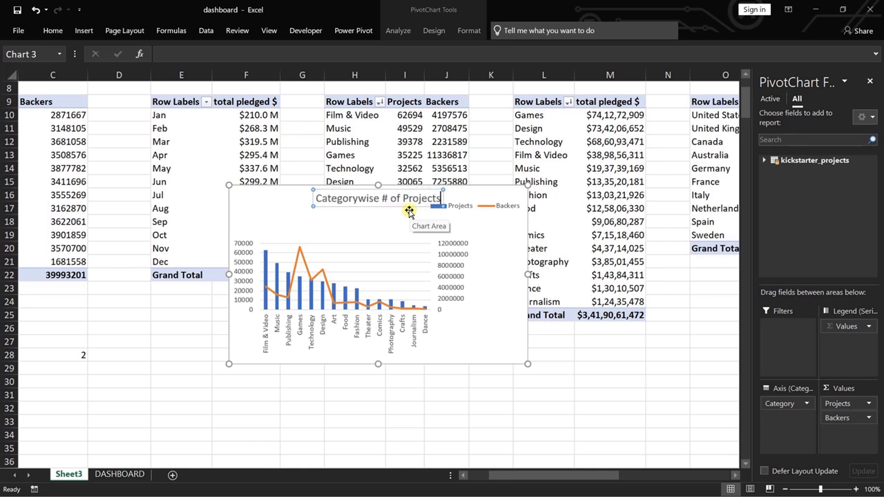
type(" &")
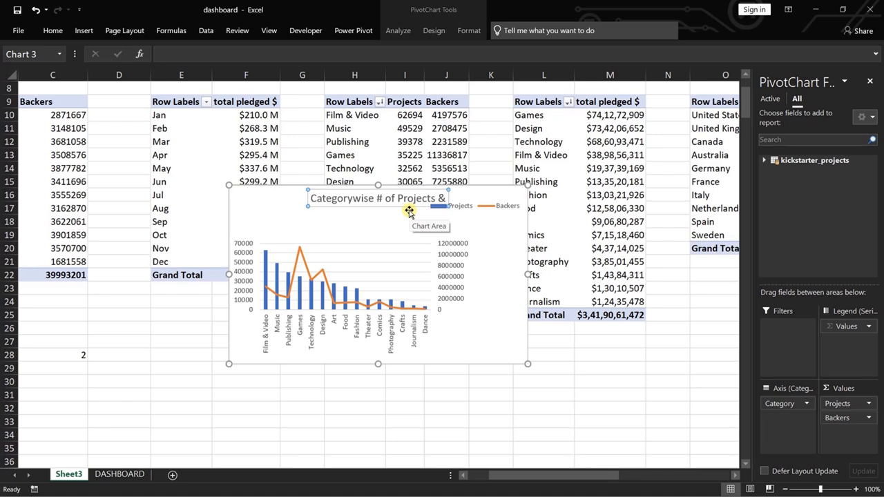
type(" Backers")
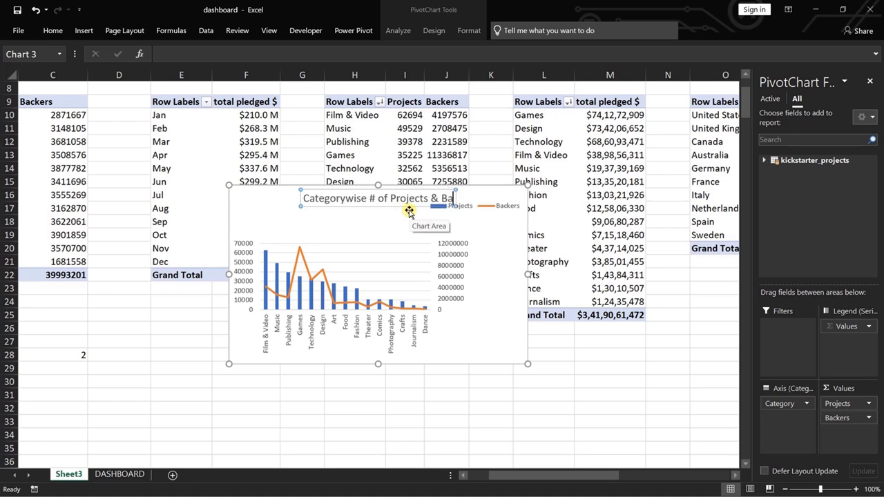
Move the legend slightly down so it sits below the chart title without overlapping it.
left_click(489, 211)
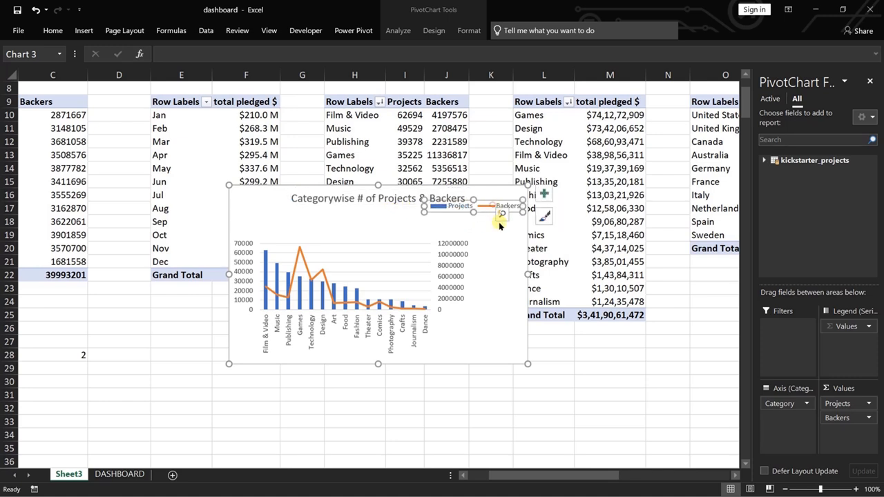
left_click_drag(485, 199, 485, 218)
key("ctrl+z")
left_click(485, 206)
Widen the plot area to fill the category PivotChart and move the chart down off the upper rows of the category table.
left_click(424, 277)
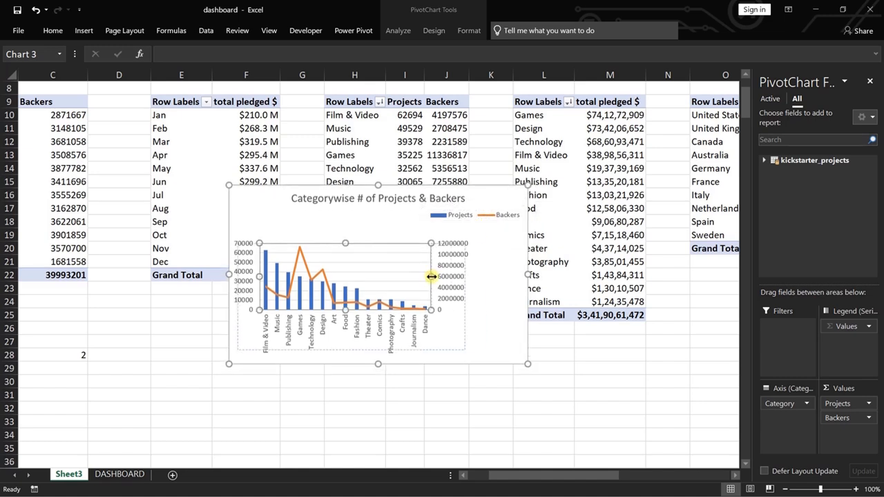
left_click_drag(430, 276, 485, 281)
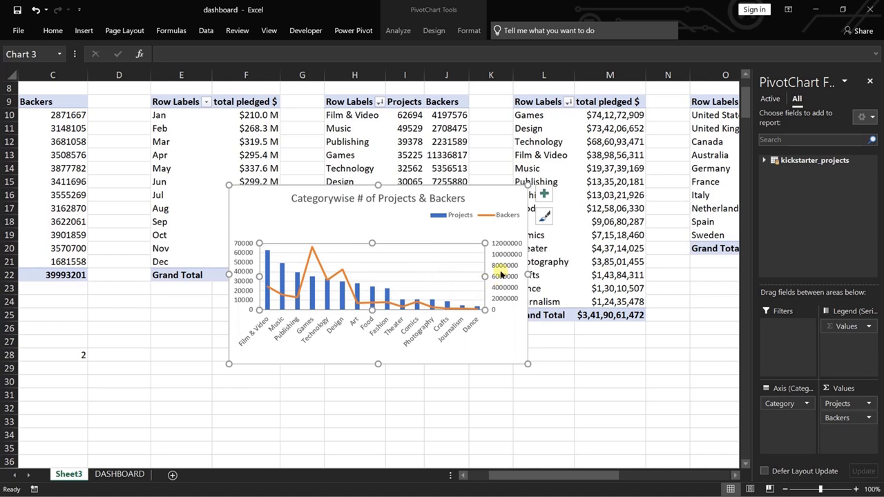
left_click_drag(478, 195, 427, 259)
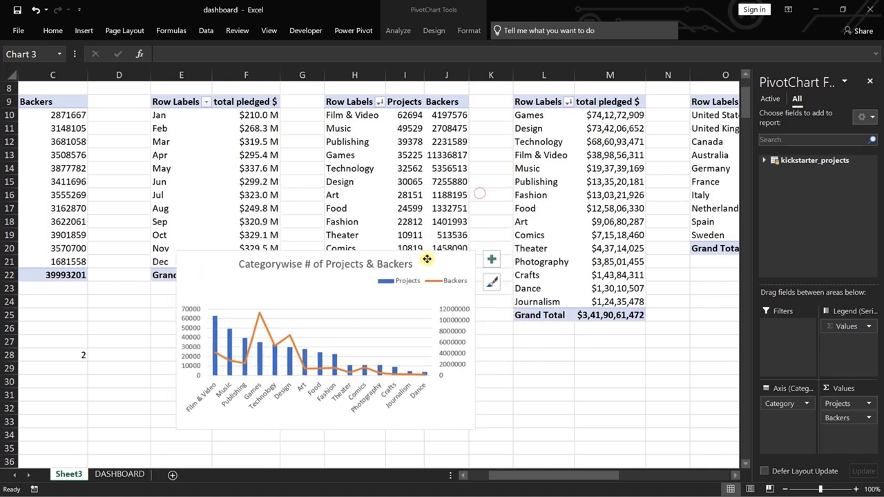
Format the Backers values in the category PivotTable in millions with the custom number format #,##,,.0 \M.
right_click(445, 155)
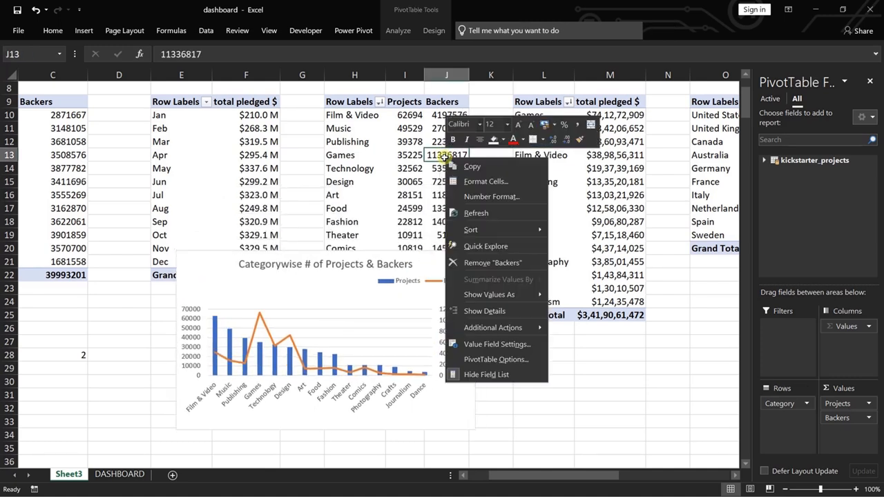
left_click(495, 341)
left_click(407, 423)
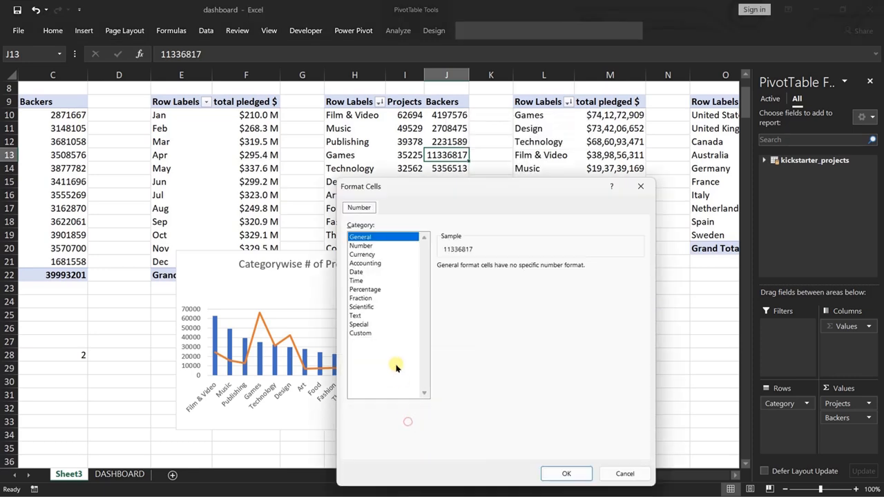
left_click(369, 247)
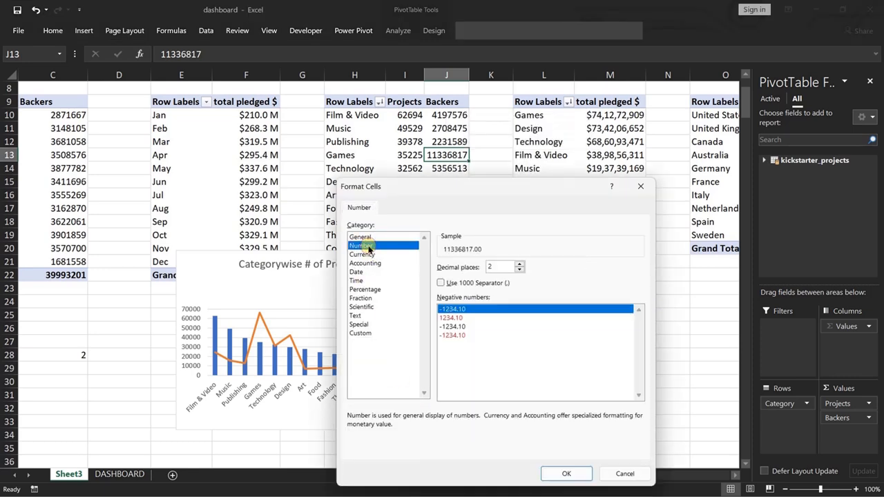
left_click(361, 332)
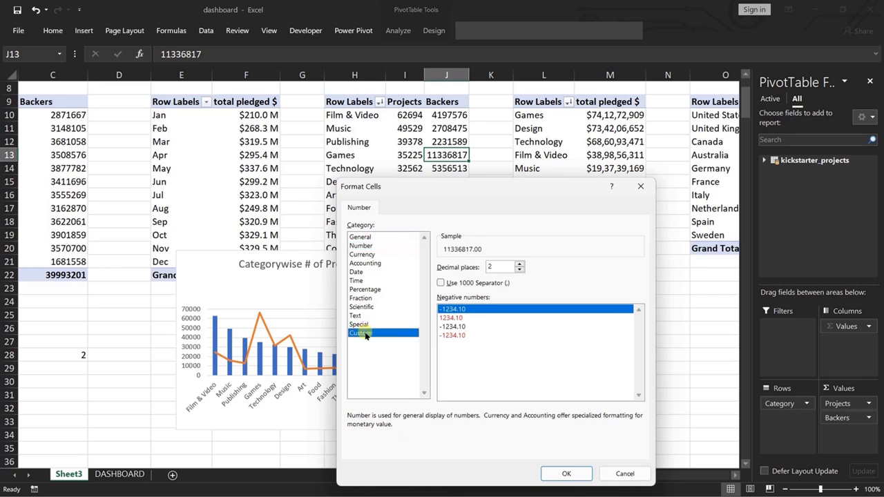
left_click(452, 317)
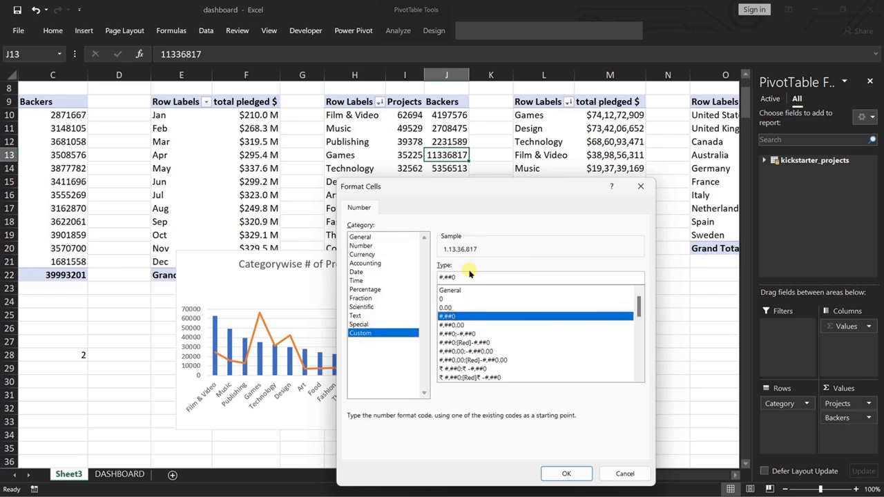
left_click(469, 277)
key("BackSpace")
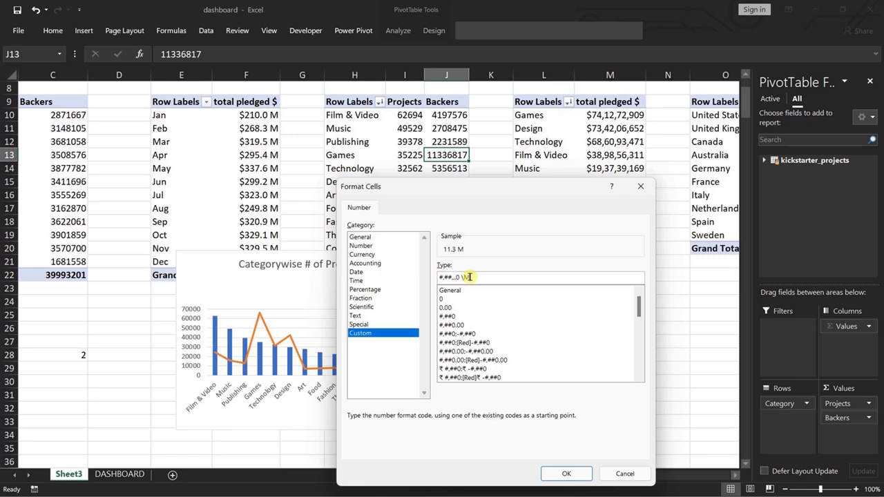
left_click(566, 474)
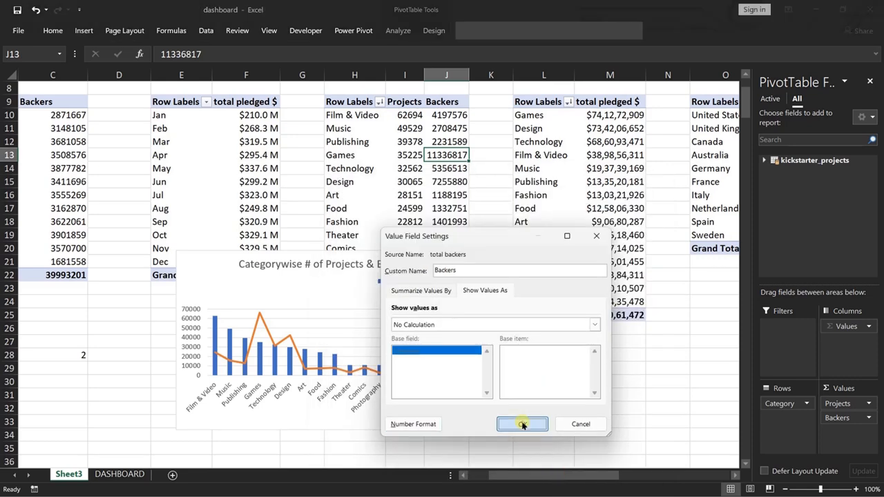
left_click(522, 423)
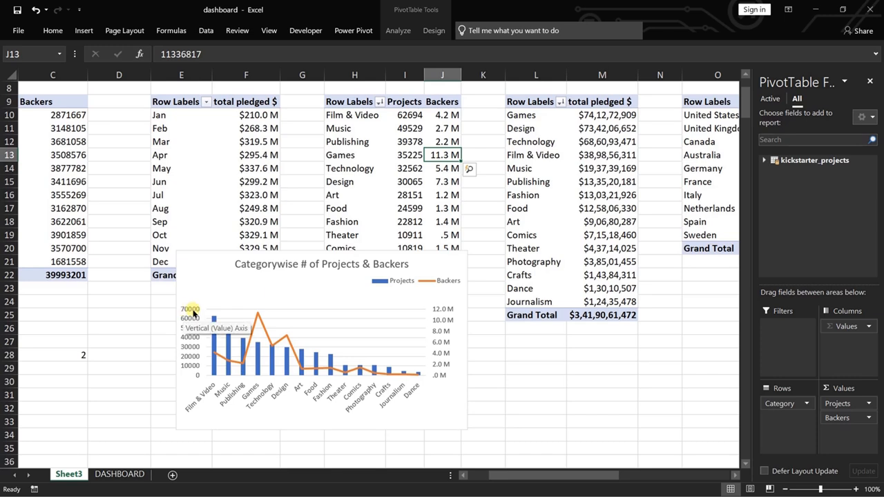
Format the Projects values in the category PivotTable in thousands with the custom number format #,##,.0 \K.
right_click(192, 319)
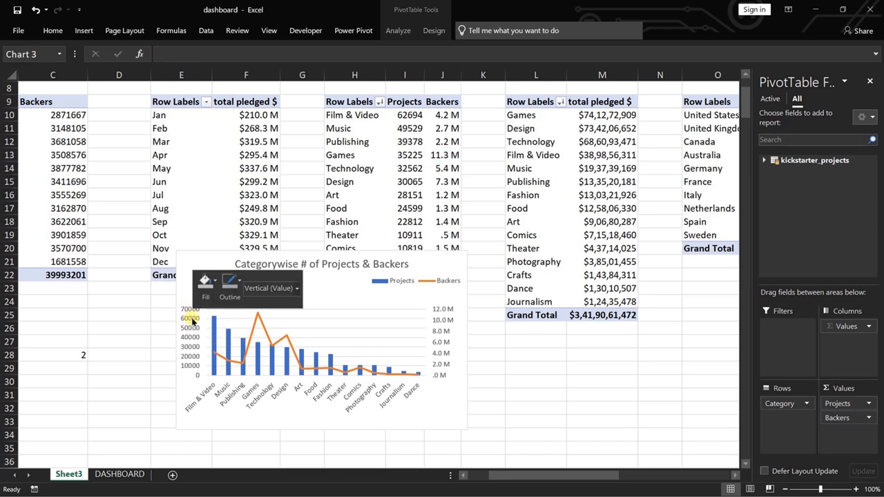
right_click(406, 129)
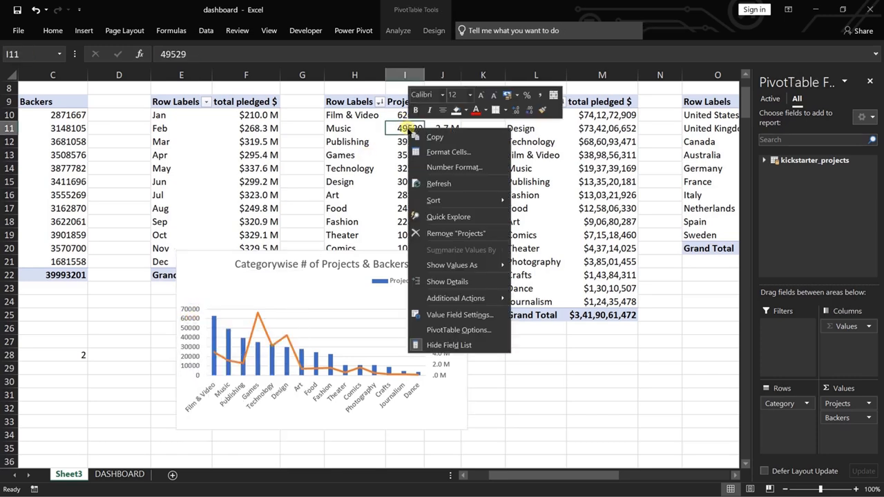
left_click(454, 314)
left_click(372, 392)
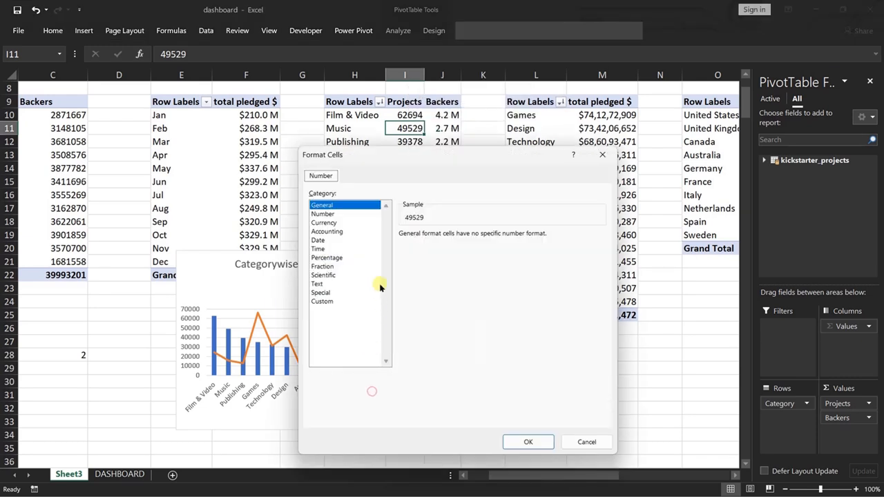
left_click(323, 214)
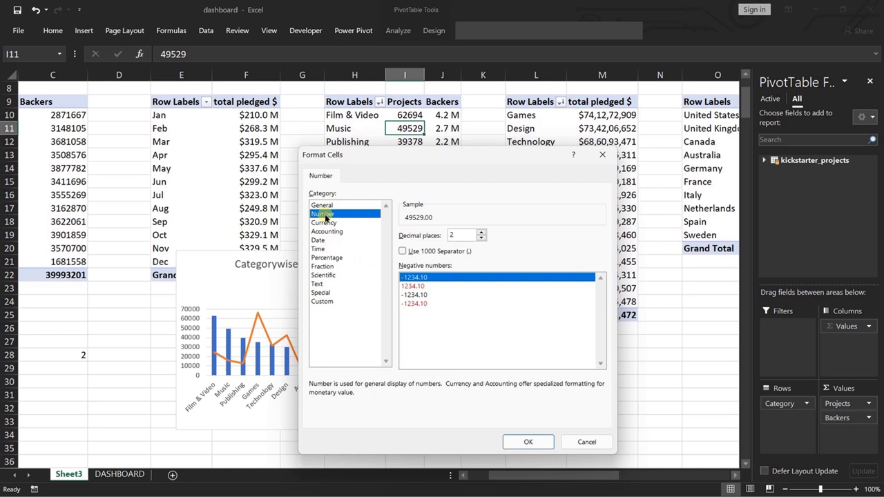
left_click(322, 301)
left_click(411, 285)
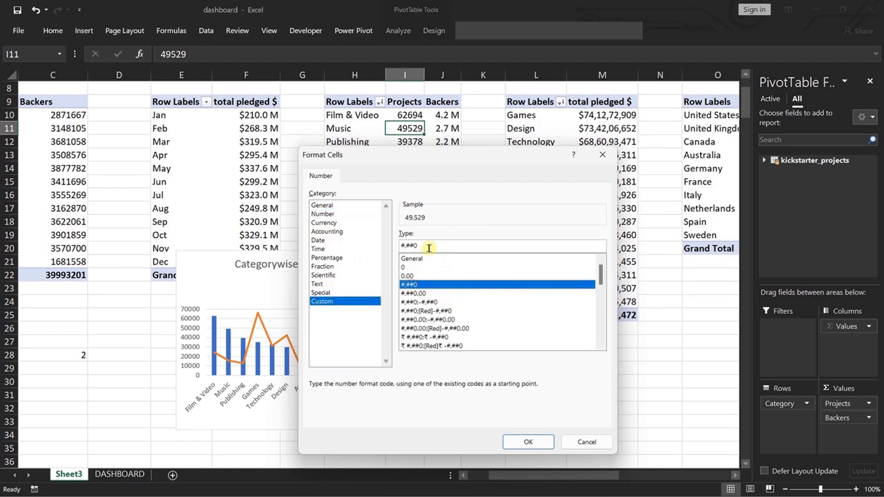
key("BackSpace")
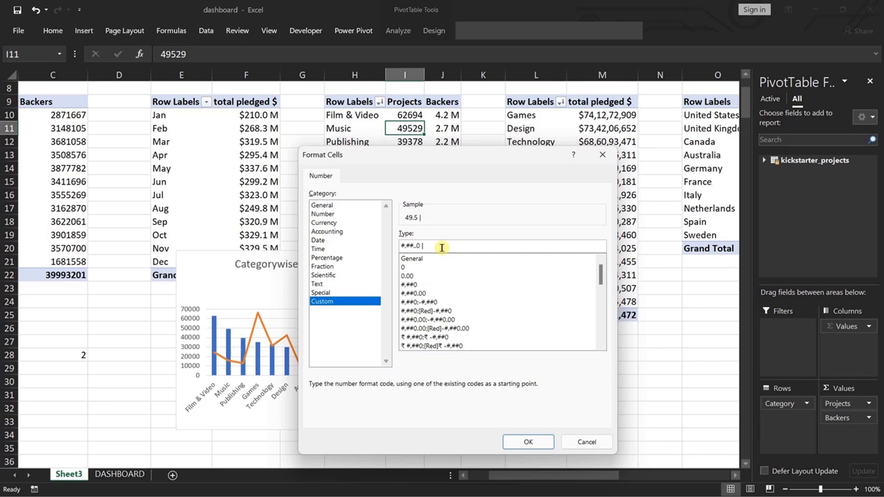
left_click(517, 442)
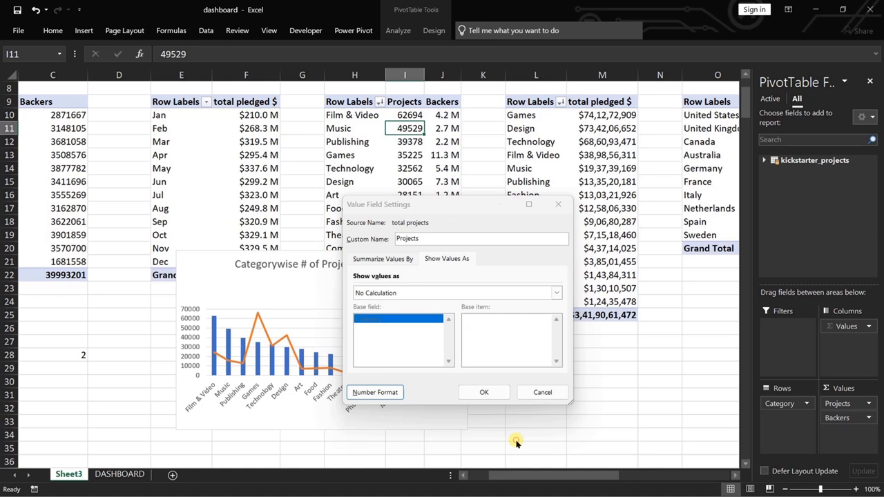
left_click(476, 392)
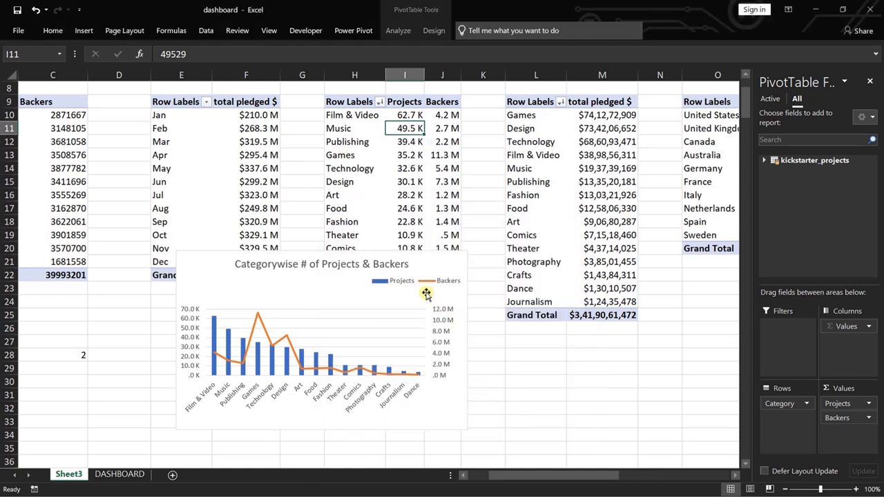
Move the category PivotChart from Sheet3 to the DASHBOARD sheet and park it below the grey panel.
left_click(435, 265)
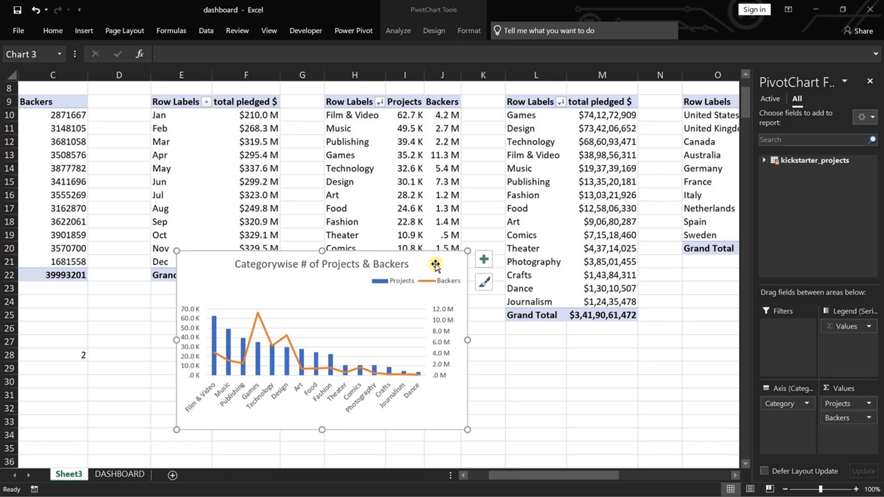
key("Delete")
left_click(120, 473)
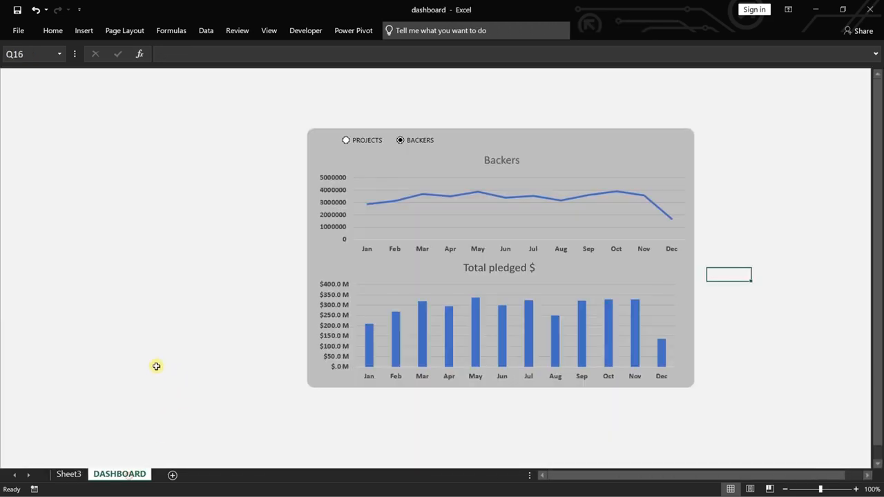
left_click(129, 346)
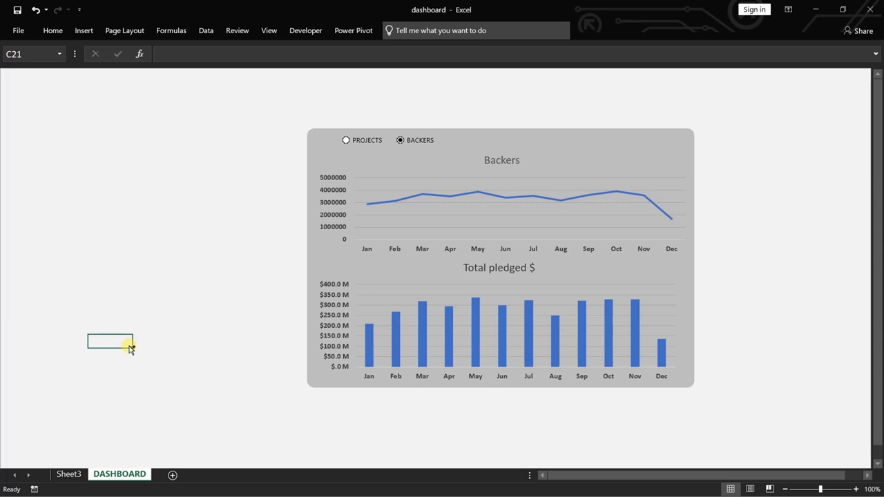
key("ctrl+v")
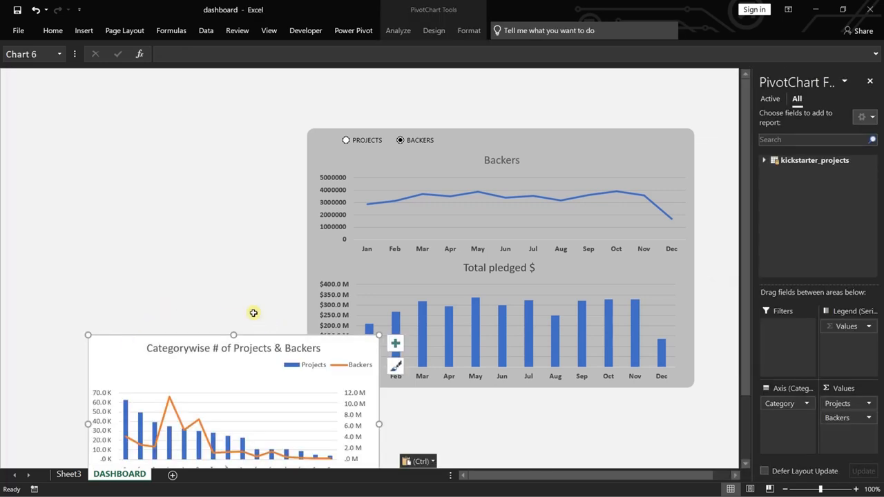
mouse_move(114, 347)
left_mouse_down()
mouse_move(112, 373)
mouse_move(130, 338)
mouse_move(120, 338)
mouse_move(120, 371)
left_mouse_up()
left_click(582, 152)
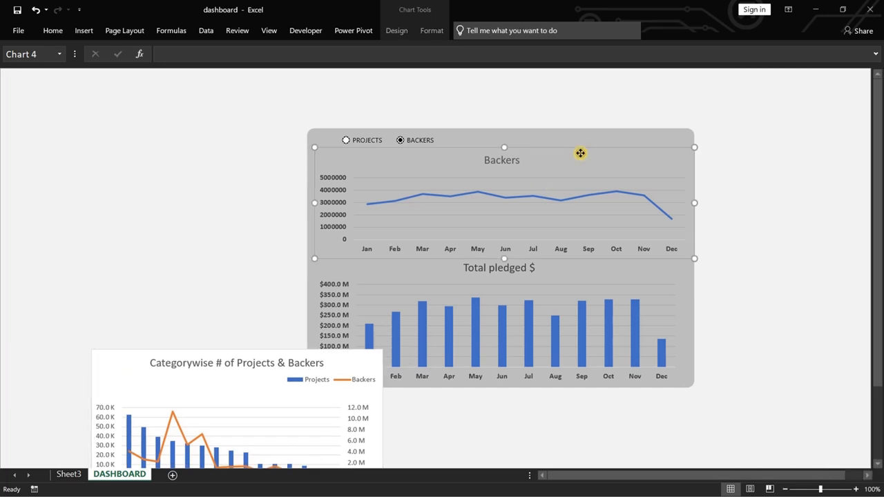
left_click_drag(210, 373, 89, 323)
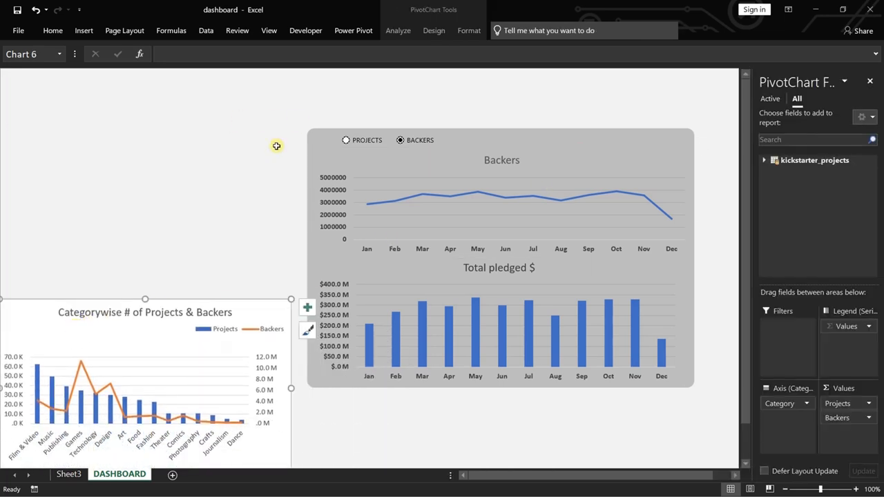
left_click_drag(223, 287, 233, 424)
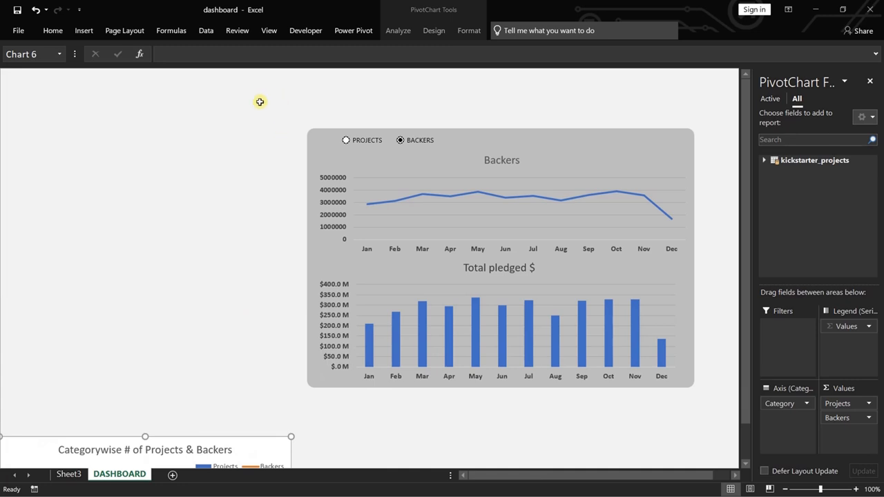
Shift the grey panel with its two charts and option buttons left together, and place the category PivotChart to the panel's right.
left_click_drag(260, 102, 715, 430)
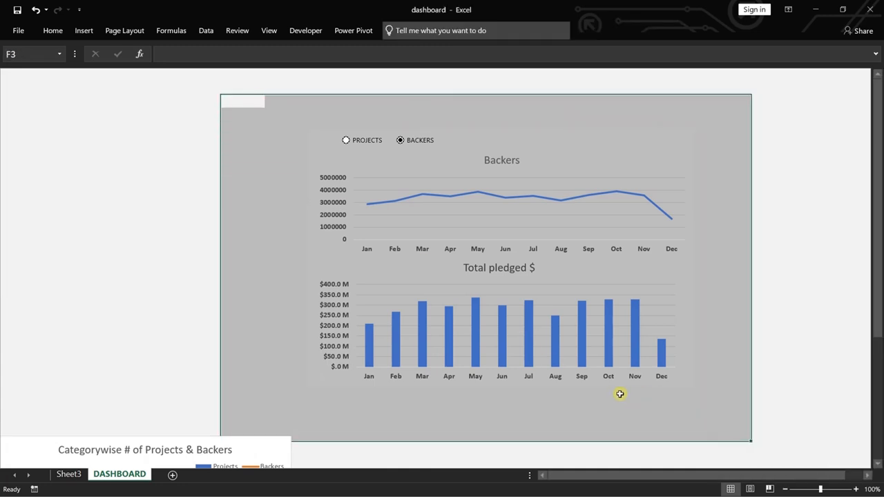
left_click(164, 178)
left_click(326, 145)
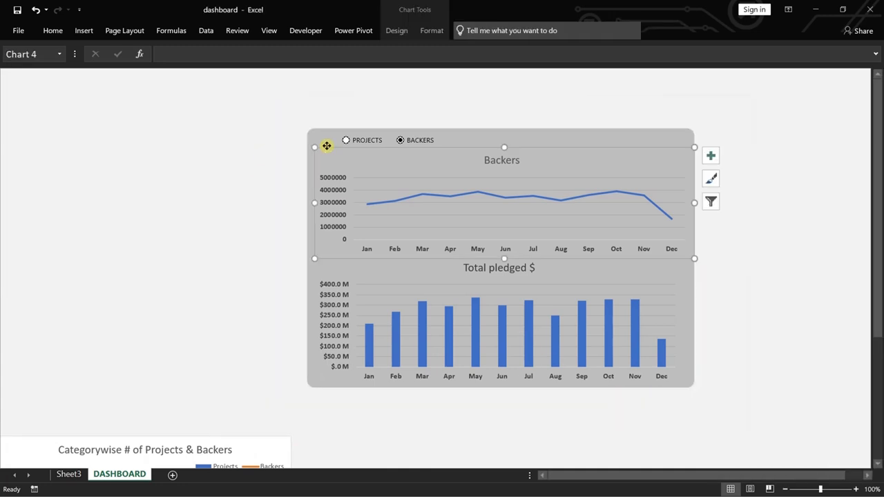
left_click(363, 140, "ctrl")
left_click(411, 139, "ctrl")
left_click(536, 137, "ctrl")
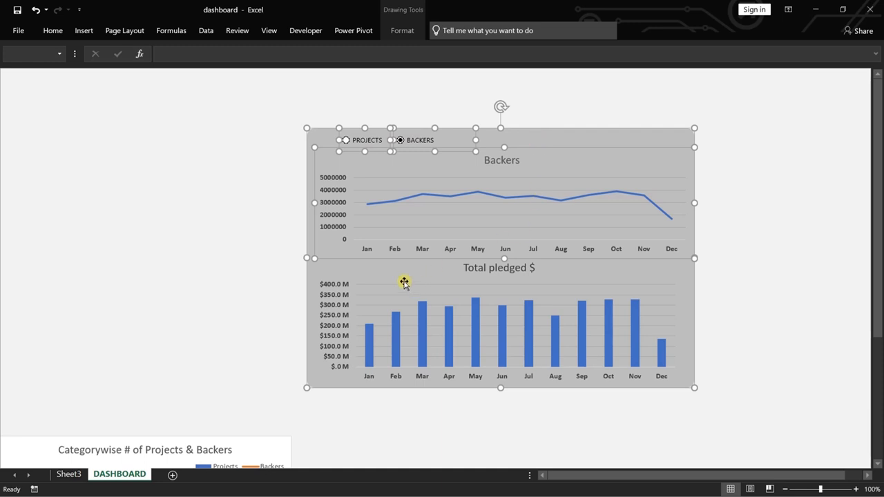
left_click(390, 272, "ctrl")
key("Left")
key("Left")
key("Left")
key("Left")
key("Left")
key("Left")
key("Left")
key("Left")
key("Left")
key("Left")
key("Left")
key("Left")
key("Left")
key("Left")
key("Left")
key("Left")
key("Left")
key("Left")
key("Left")
key("Left")
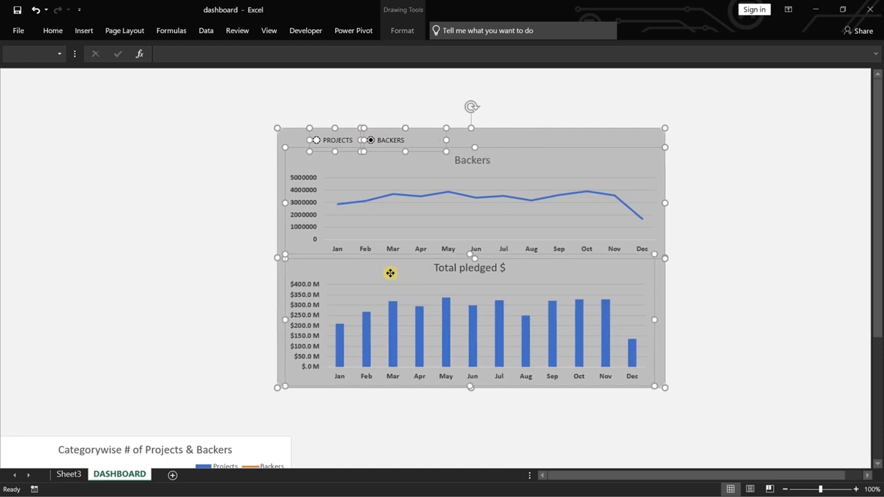
key("Left")
key("Left")
key("Left")
key("Left")
key("Left")
key("Left")
key("Left")
key("Left")
key("Left")
key("Left")
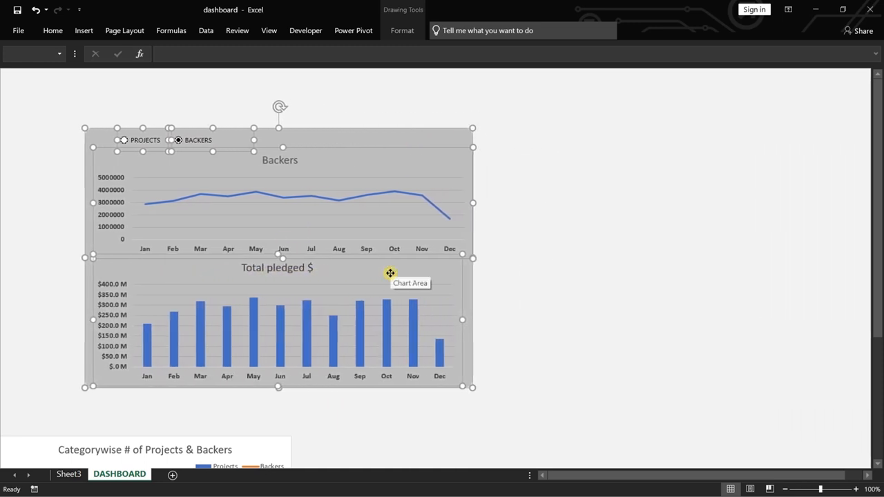
left_click_drag(264, 453, 778, 160)
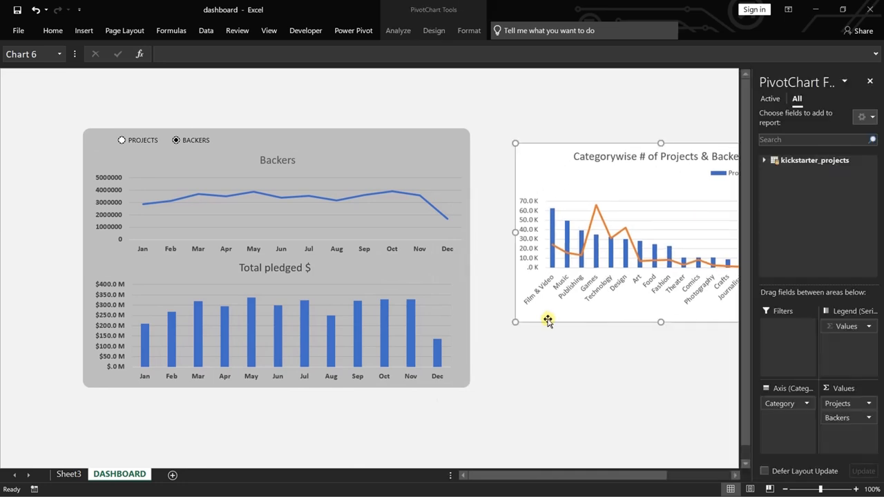
left_click(595, 378)
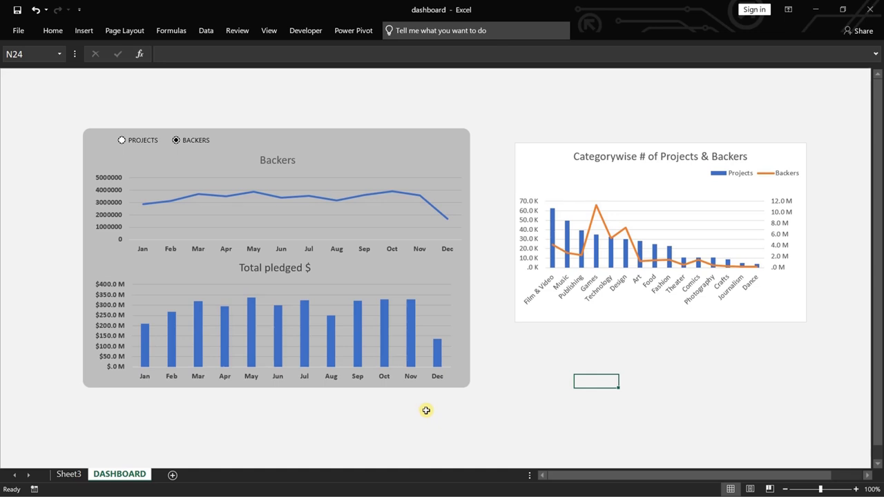
Increase the height of the grey panel behind the monthly charts to about 13 cm.
left_click(444, 150)
left_click(426, 137)
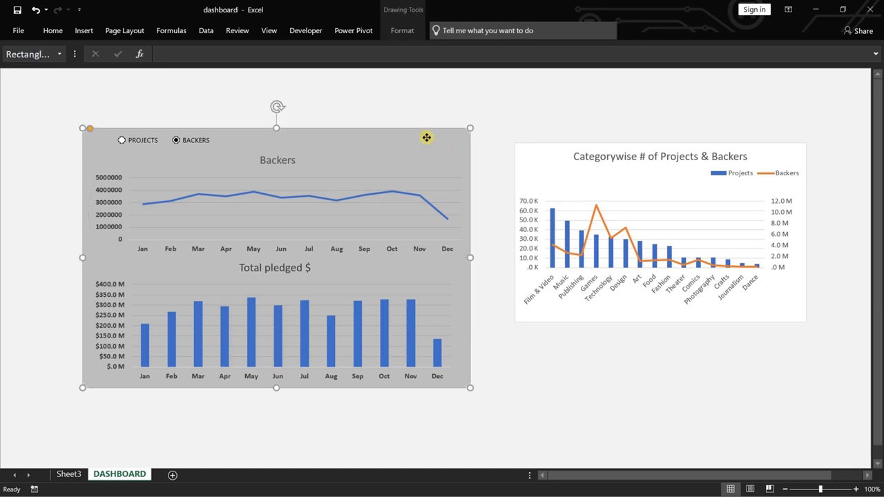
left_click(388, 32)
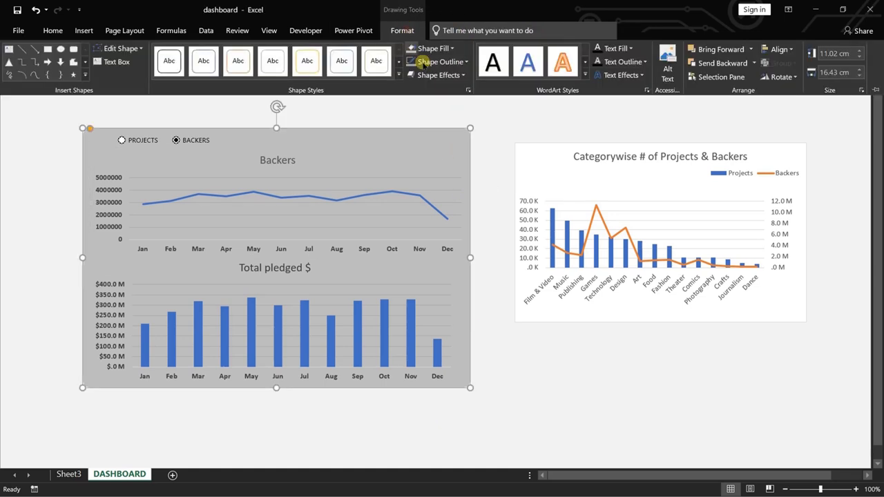
left_click(858, 53)
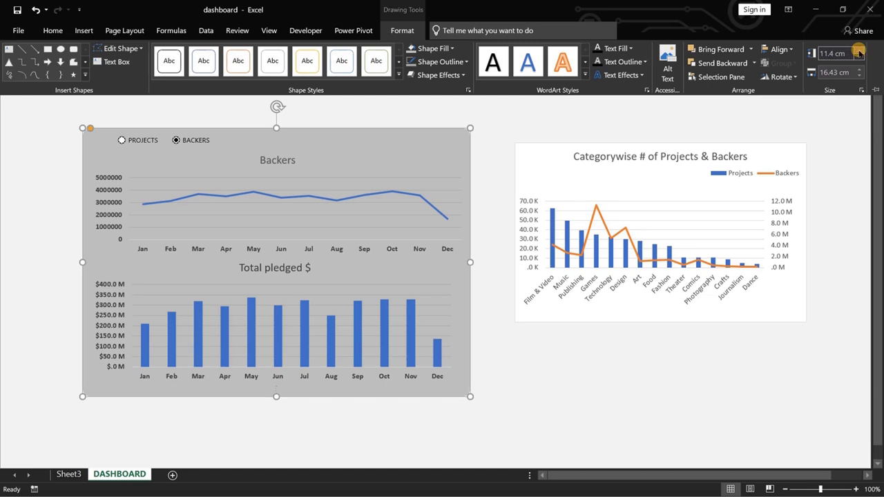
left_click(858, 53)
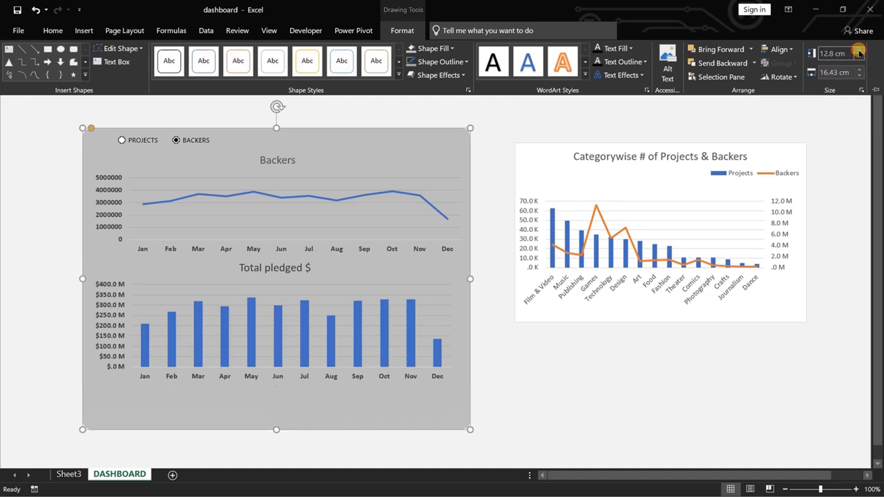
left_click(858, 53)
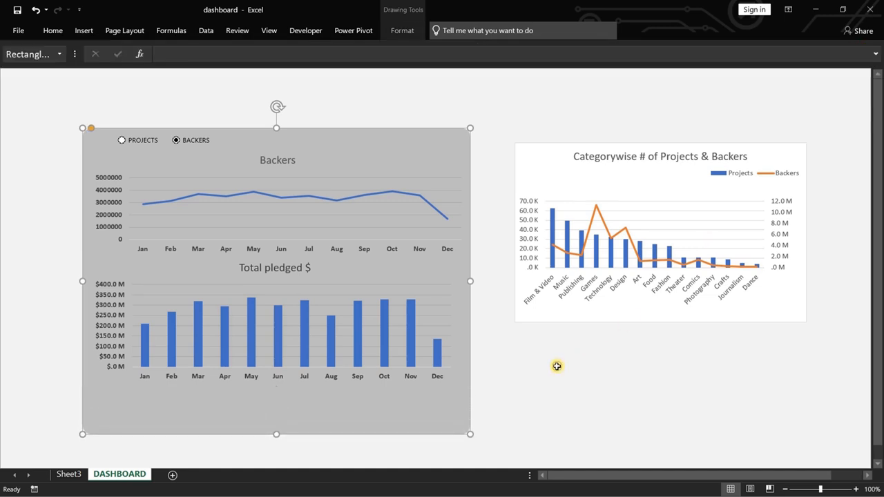
Select the grey panel, both monthly charts and the two option buttons together and nudge them slightly down the sheet.
key("ctrl+F1")
left_click(440, 302, "ctrl")
left_click(418, 211, "ctrl")
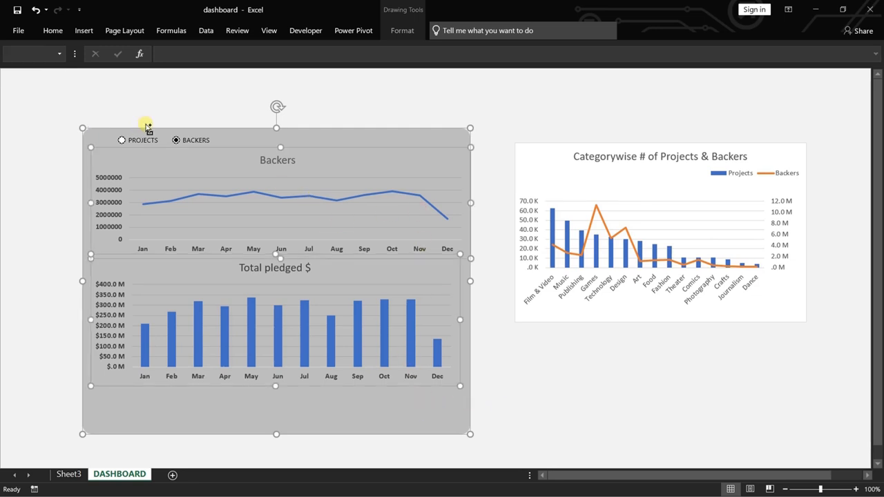
left_click(191, 138, "ctrl")
left_click(128, 137, "ctrl")
key("Down")
key("Down")
key("Down")
key("Down")
key("Down")
key("Down")
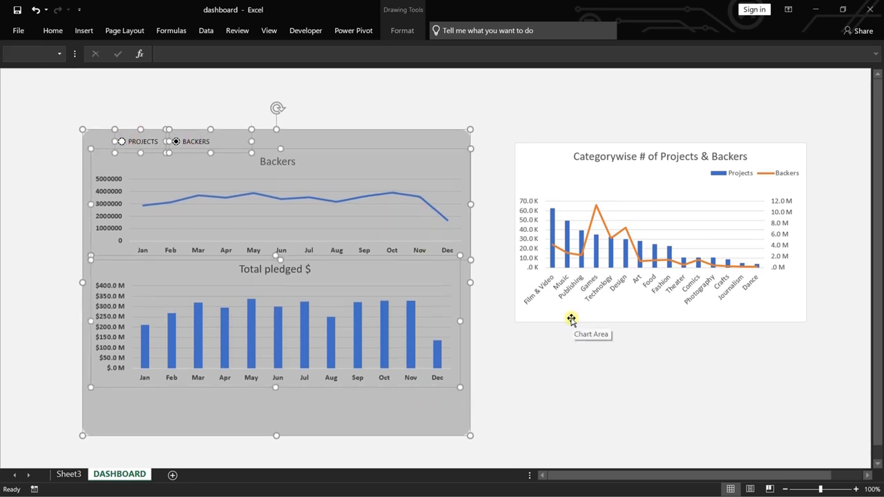
key("Down")
key("Down")
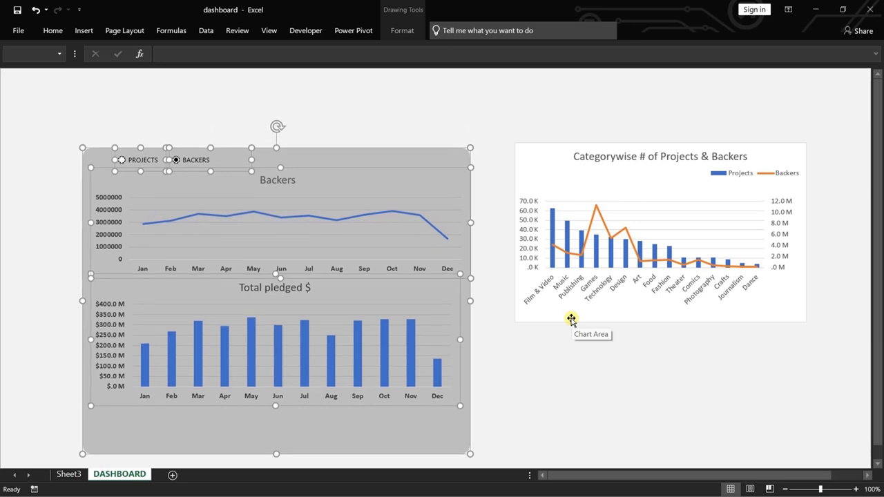
key("Down")
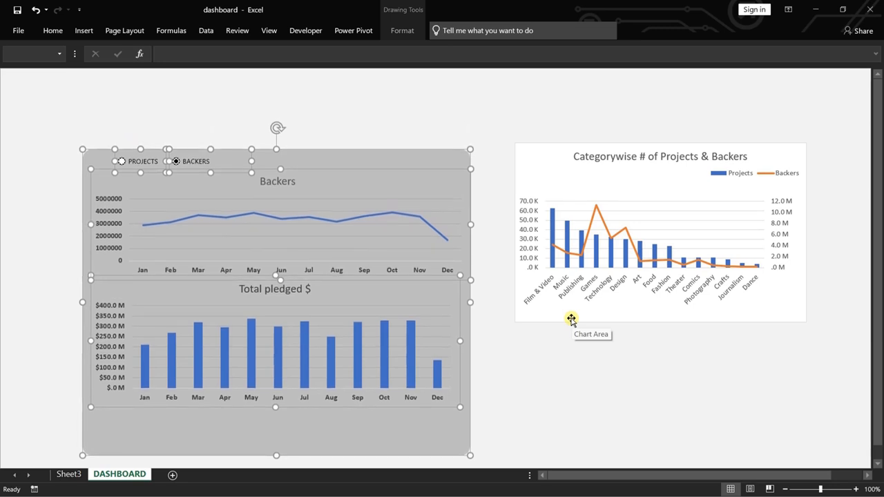
left_click(504, 345)
Nudge the Total pledged $ chart down to the lower edge of the grey panel.
left_click(440, 299)
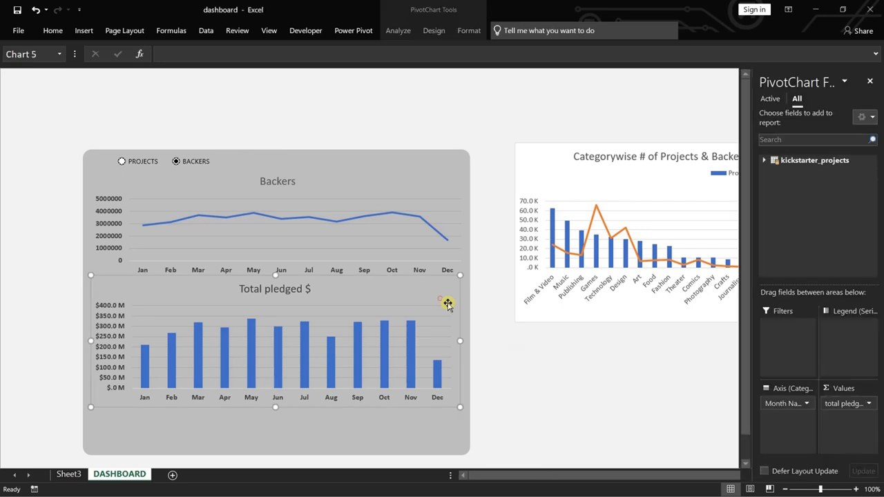
key("Down")
key("Down")
key("Down")
key("Down")
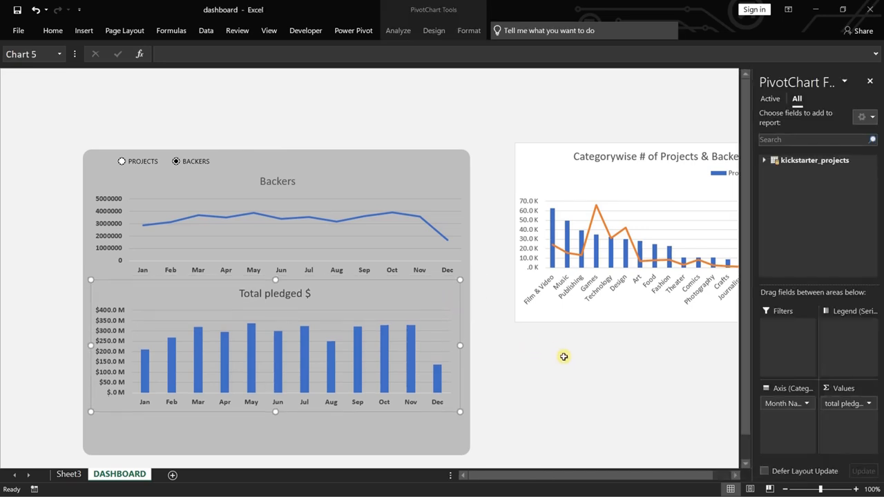
key("Down")
key("Down")
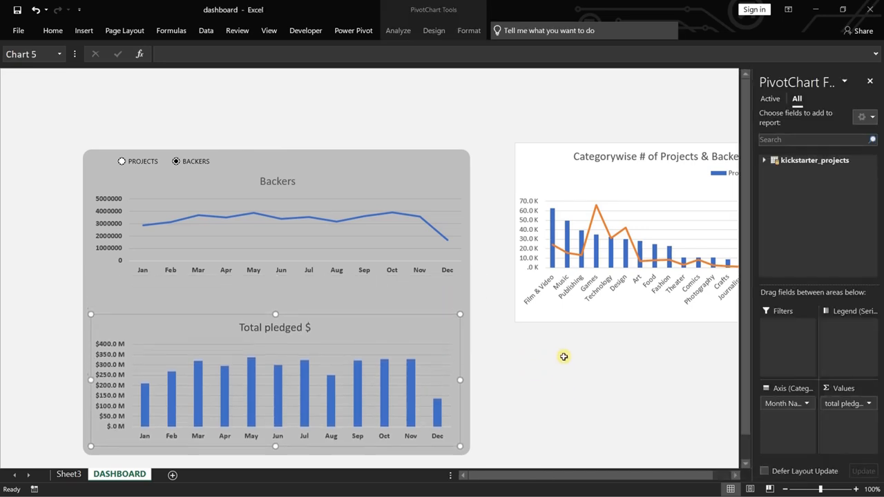
key("Down")
key("Down")
key("Down")
key("Down")
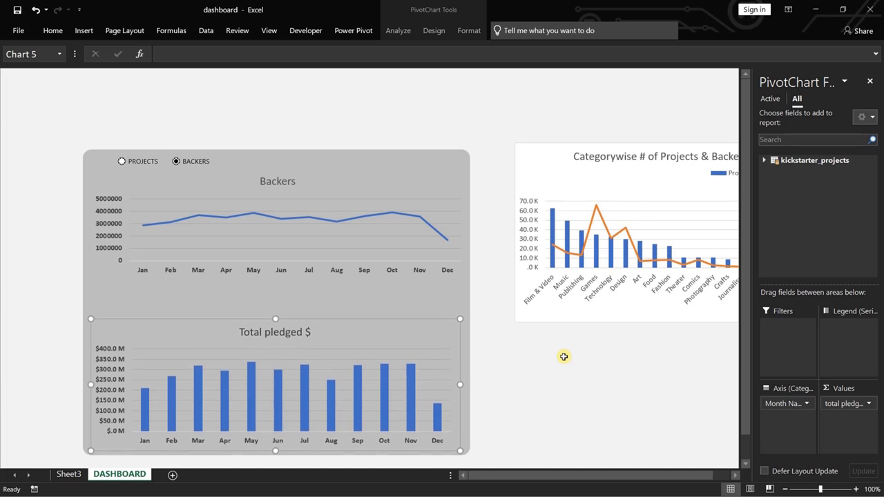
key("Down")
key("Down")
key("Down")
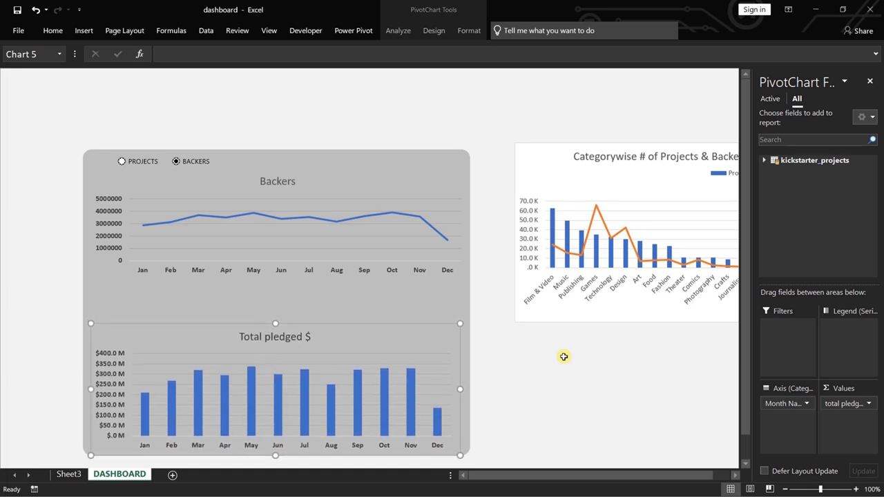
Stretch the Backers chart downward and the Total pledged $ chart upward to fill the gap between them, and dismiss the field list.
left_click(322, 247)
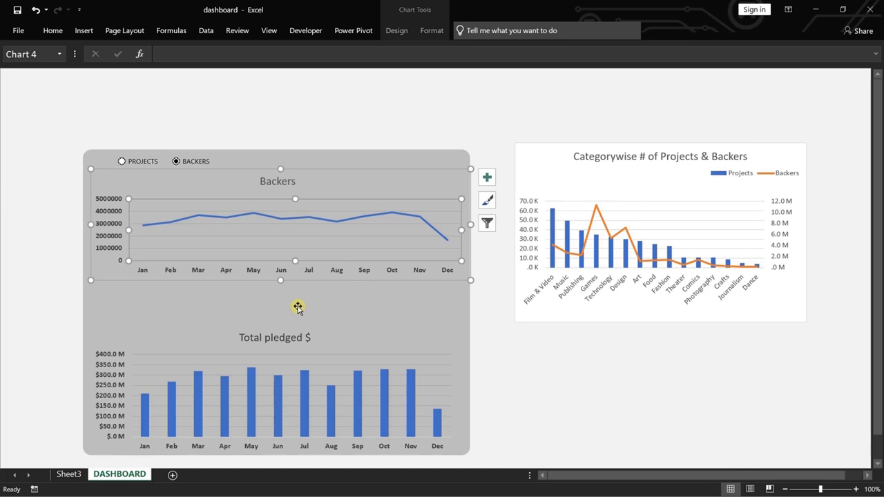
left_click_drag(281, 280, 276, 311)
left_click(207, 334)
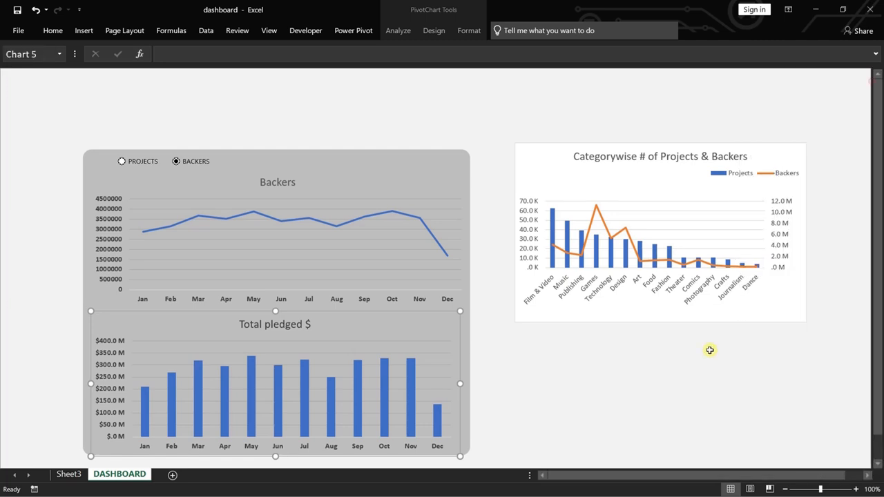
left_click(869, 81)
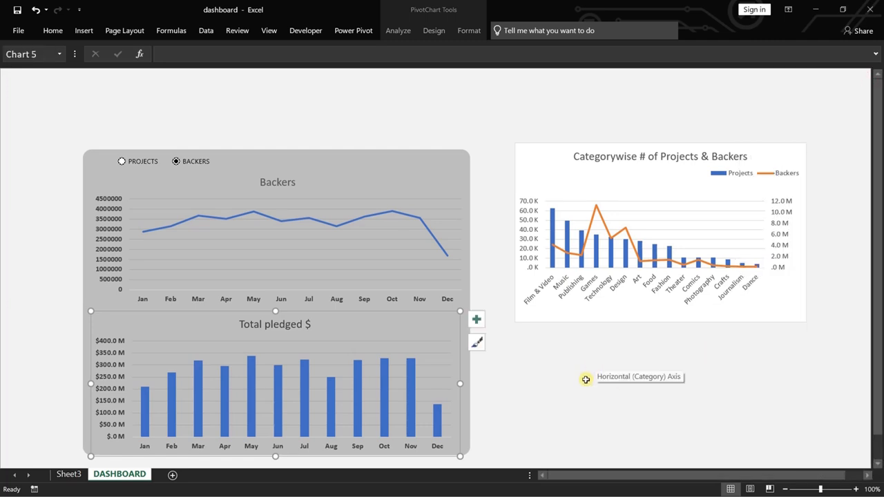
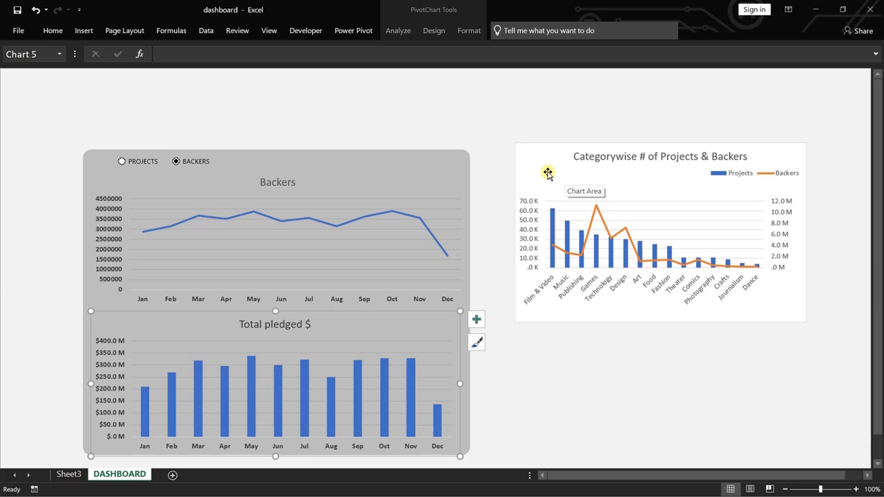
Move the Categorywise # of Projects & Backers chart closer to the grey panel and give it a light grey solid fill without a border.
mouse_move(546, 172)
left_mouse_down()
mouse_move(518, 165)
mouse_move(535, 168)
left_mouse_up()
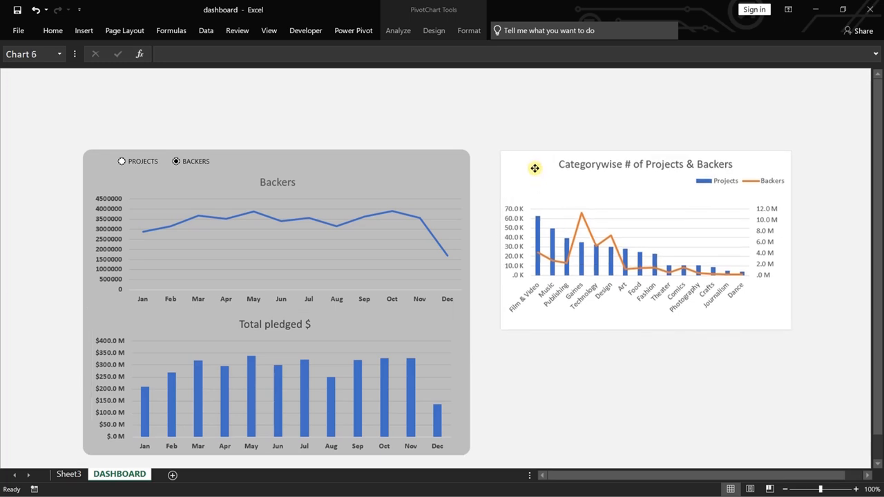
right_click(528, 174)
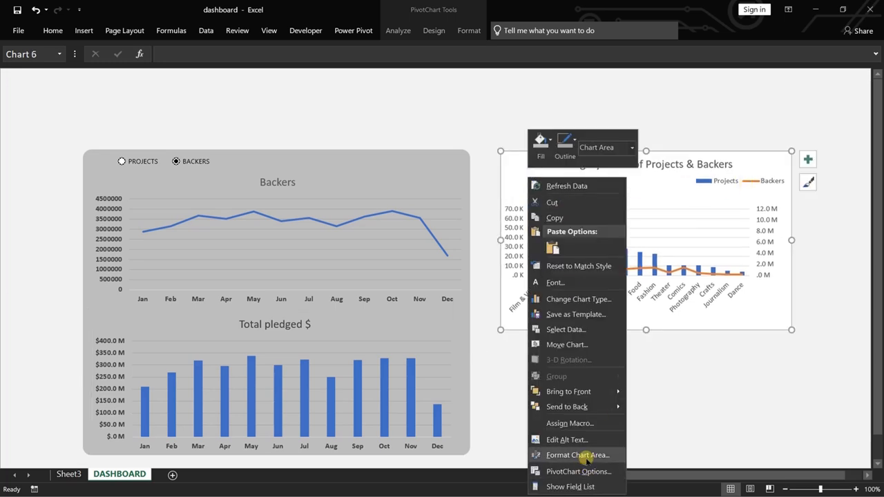
left_click(579, 455)
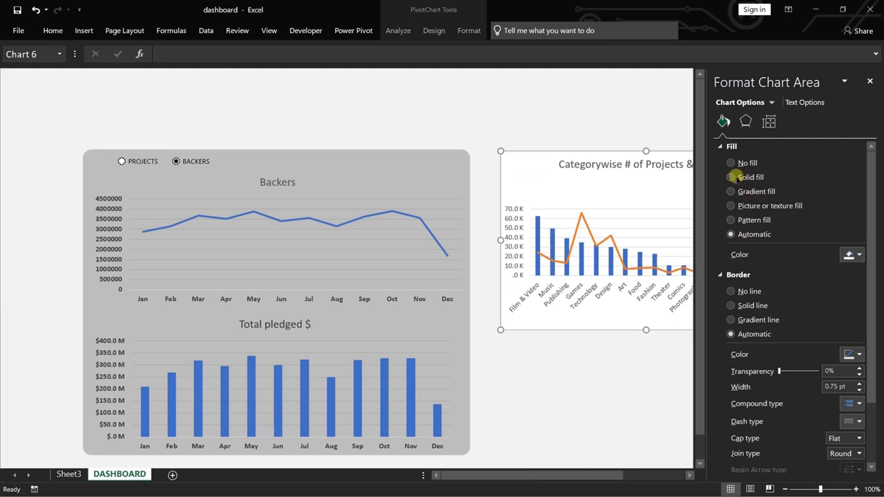
left_click(731, 177)
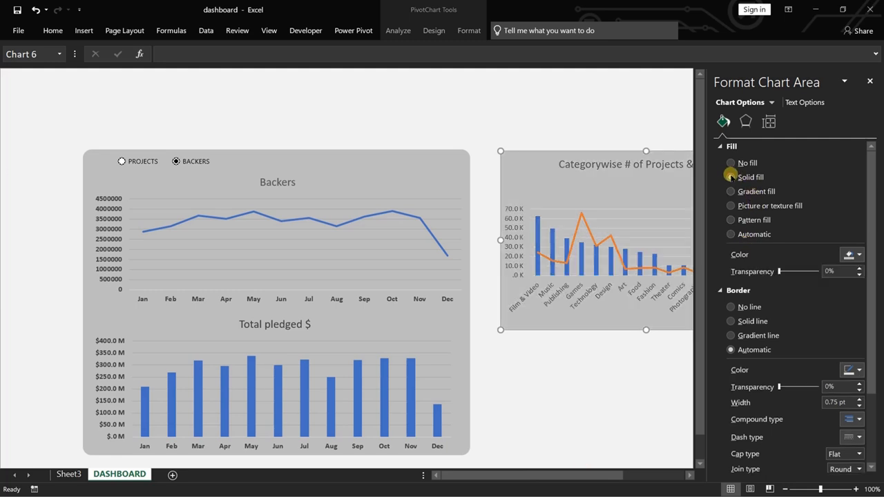
left_click(858, 254)
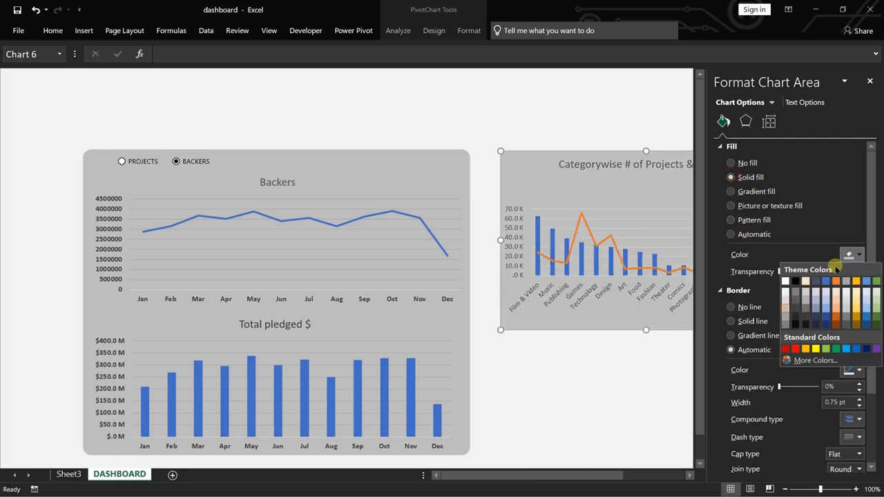
left_click(783, 298)
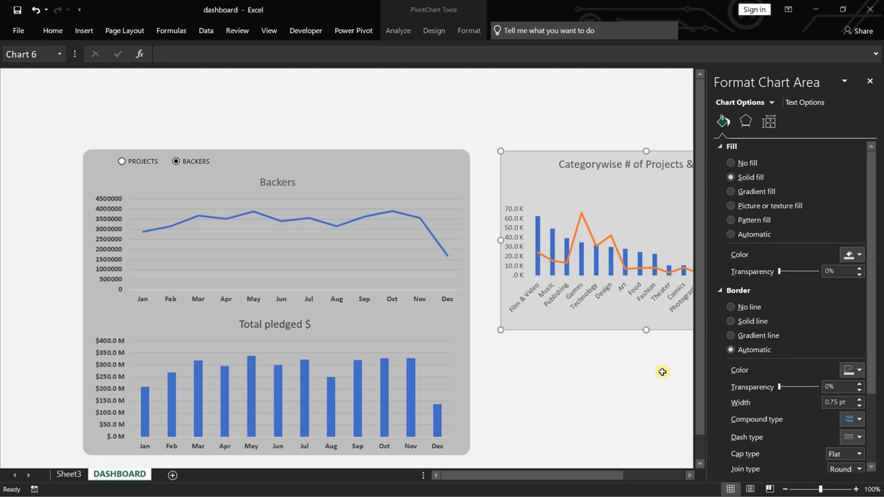
left_click(730, 308)
left_click(670, 366)
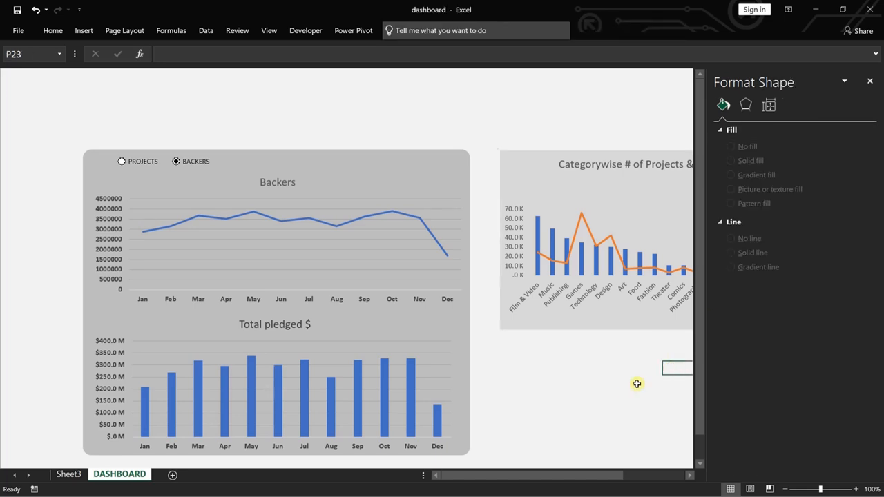
left_click(720, 130)
left_click(768, 105)
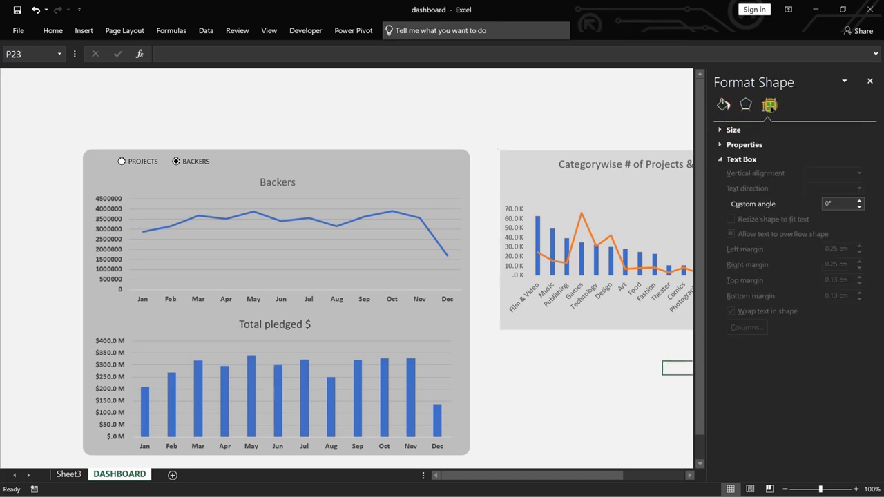
left_click(733, 144)
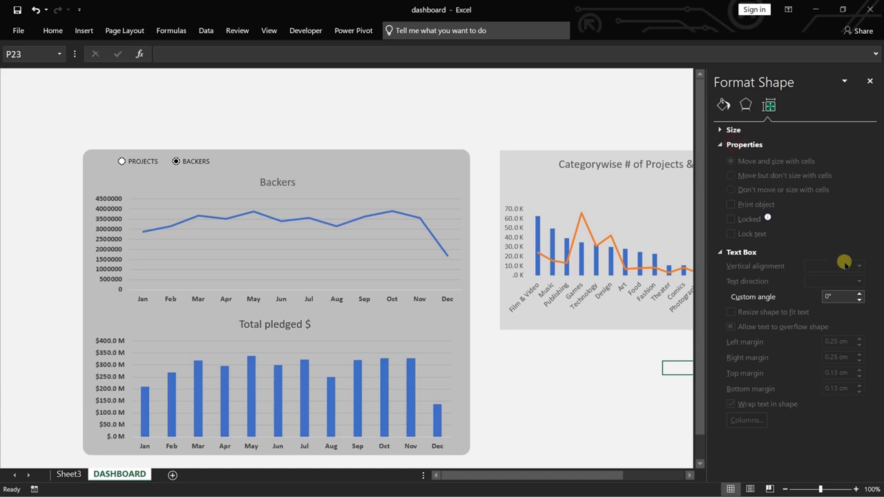
left_click(744, 105)
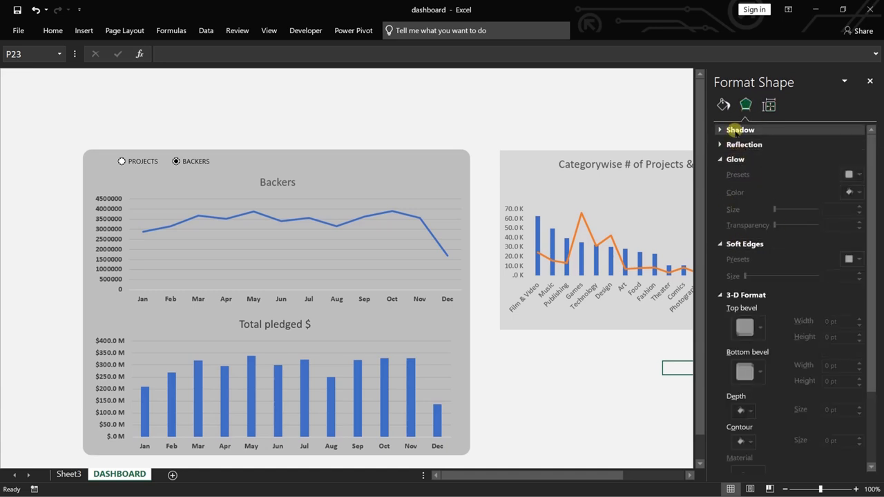
left_click(734, 131)
left_click(722, 104)
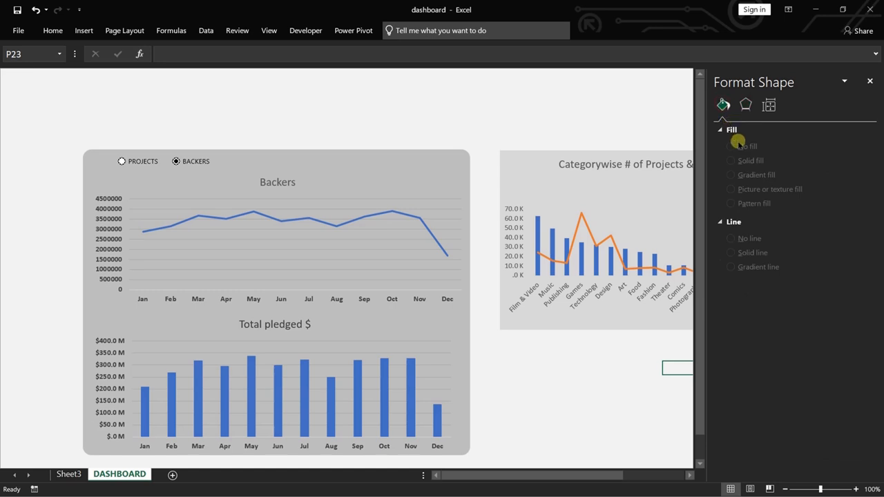
left_click(731, 131)
left_click(673, 189)
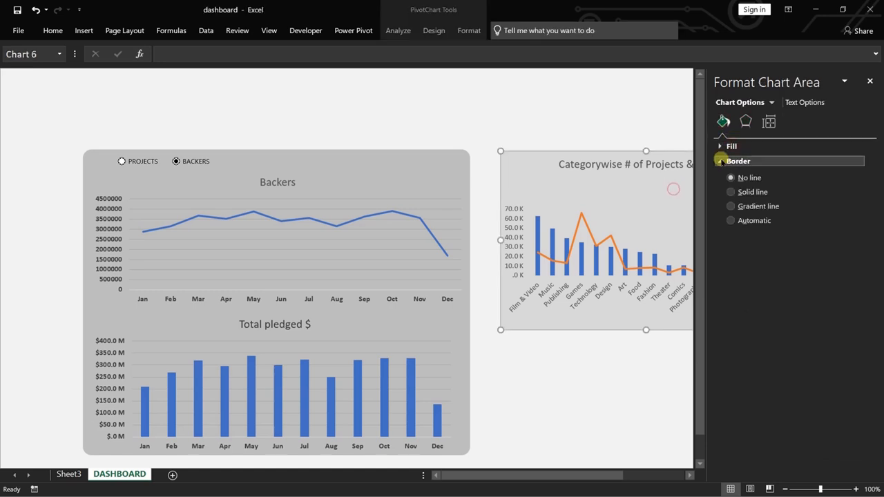
left_click(720, 145)
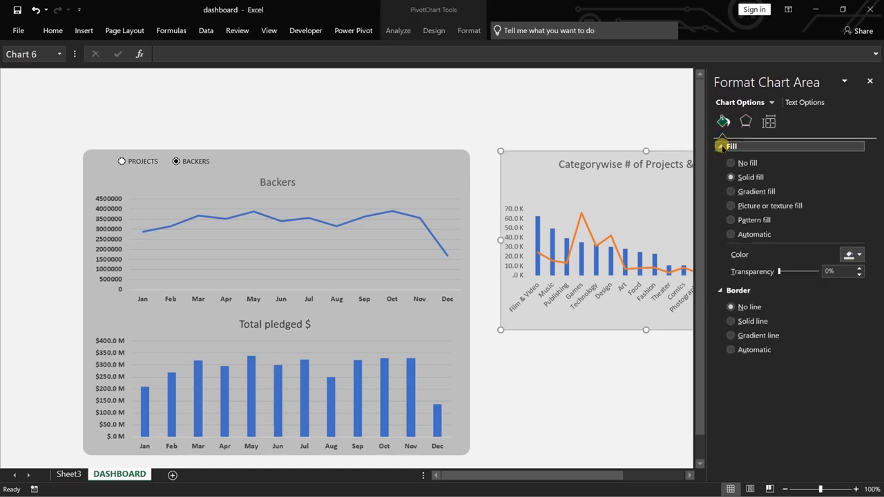
Shorten the Categorywise # of Projects & Backers chart from its lower edge and switch to Sheet3.
left_click(676, 400)
left_click(869, 81)
left_click(599, 320)
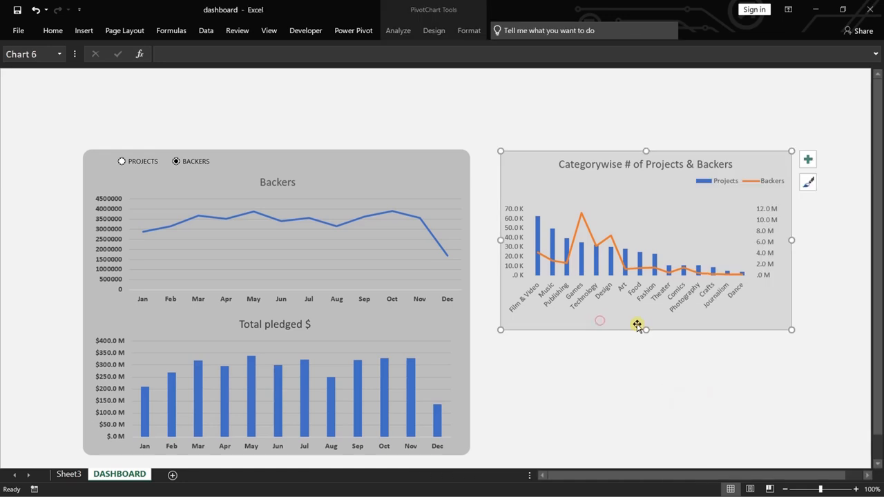
left_click_drag(643, 330, 641, 299)
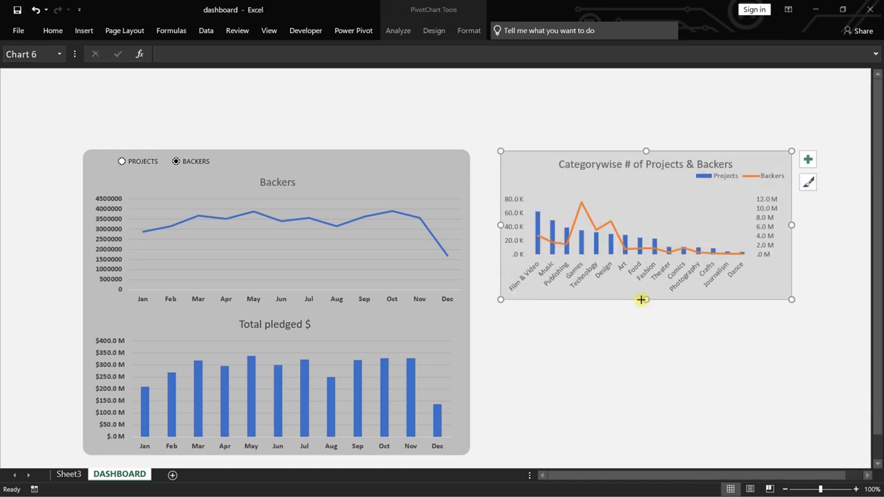
left_click(68, 474)
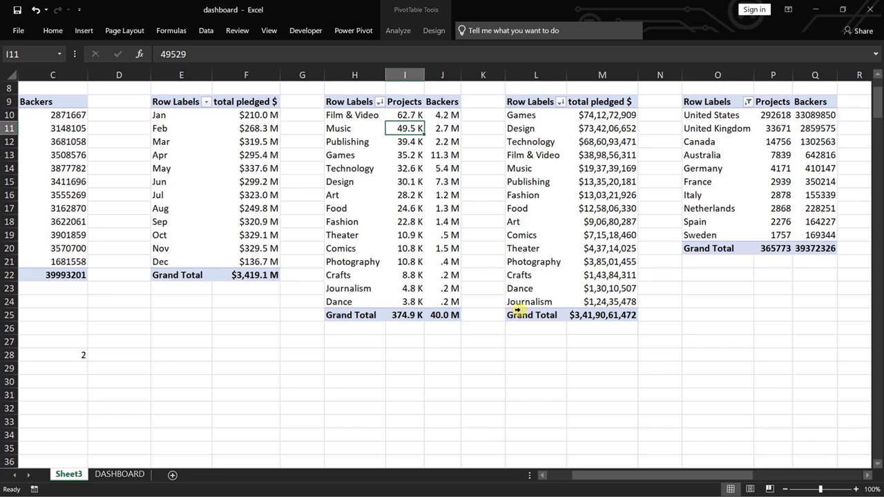
Try the custom billions format [$$-chr-Cher-US]#,##,,,.0 \B on total pledged $ in the category pivot table.
right_click(608, 193)
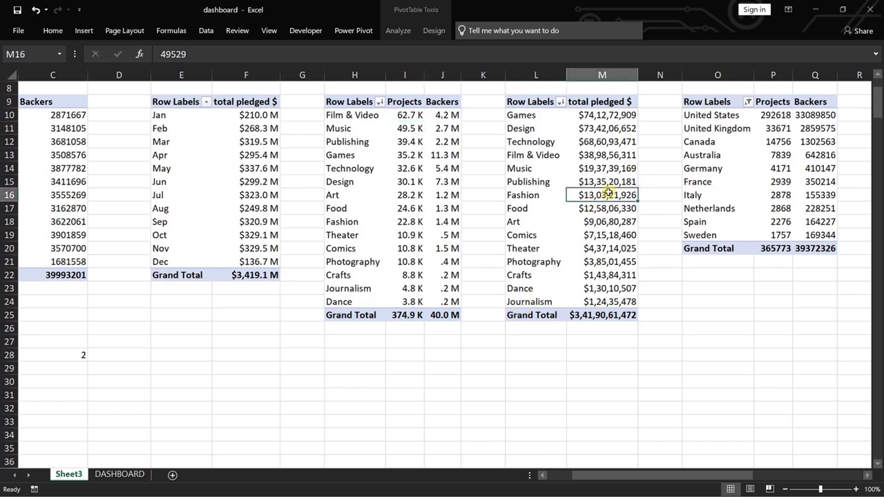
left_click(659, 374)
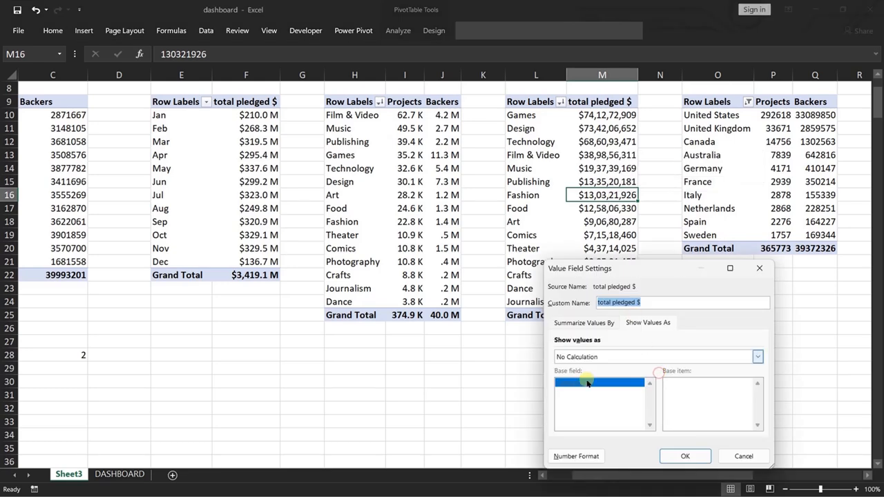
left_click(585, 453)
left_click(523, 261)
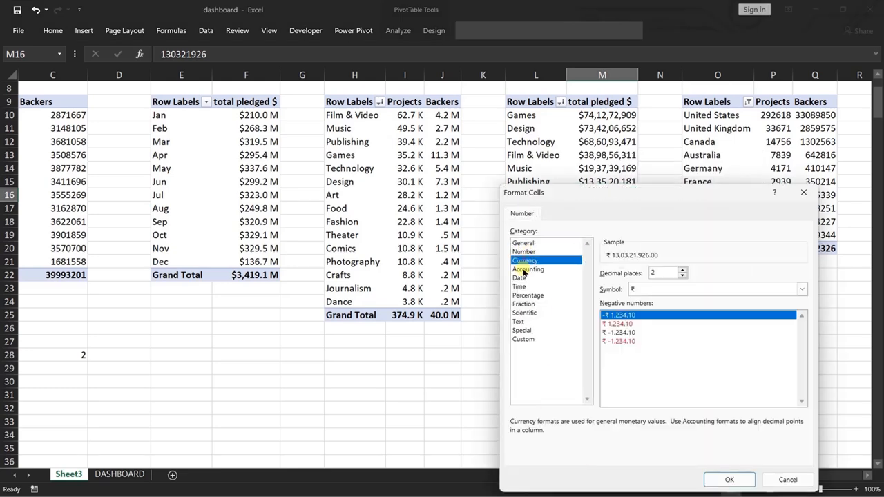
left_click(704, 289)
left_click(667, 397)
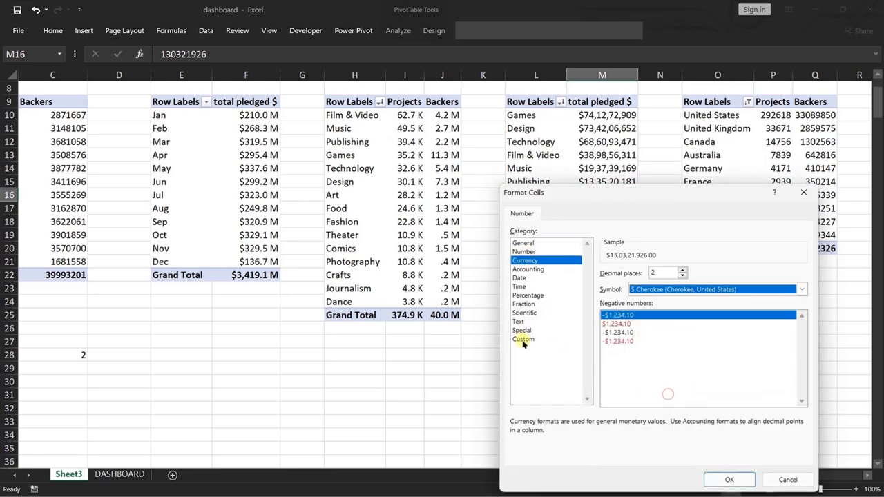
left_click(523, 339)
left_click(683, 283)
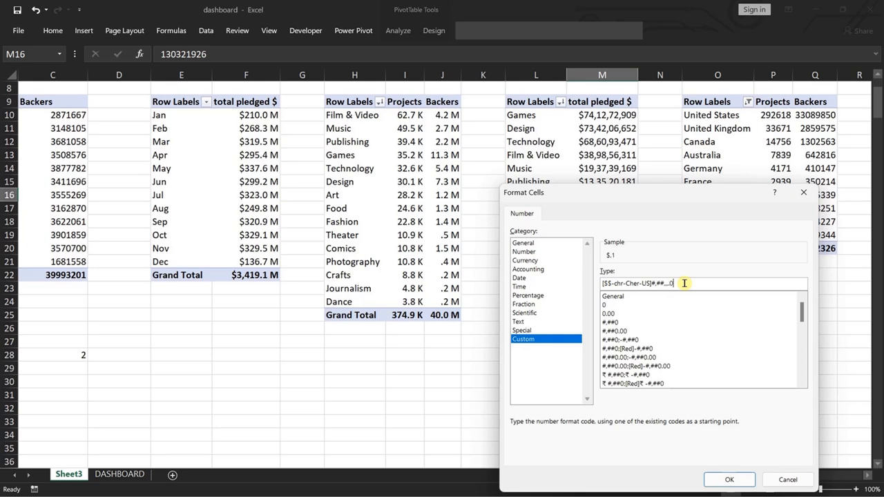
left_click(727, 479)
left_click(688, 456)
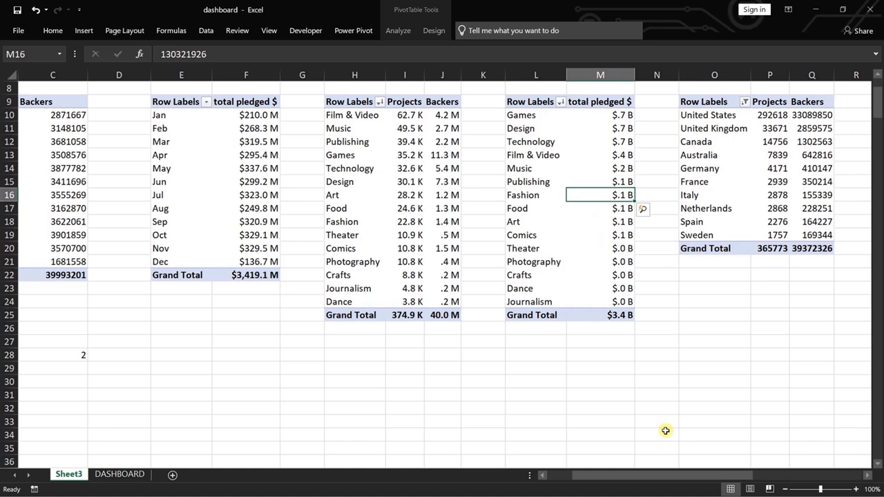
Undo the billions number format on the category pivot table's total pledged $ values.
right_click(621, 228)
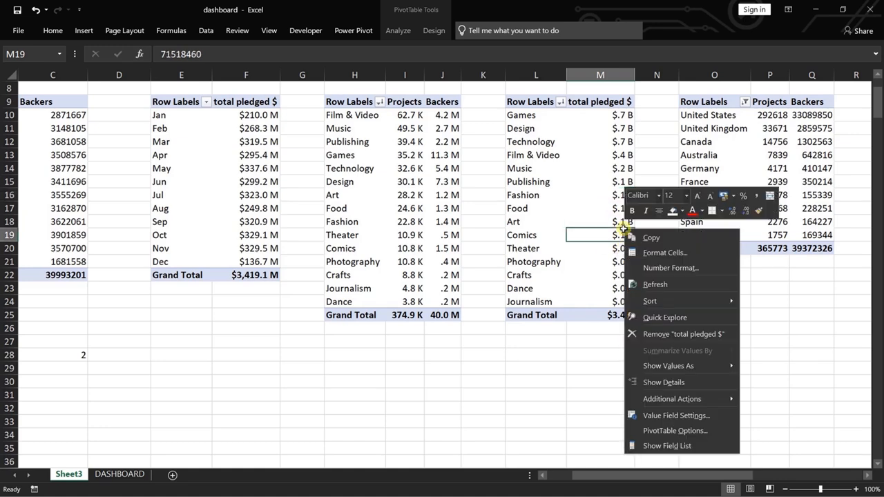
left_click(673, 416)
key("Escape")
key("ctrl+z")
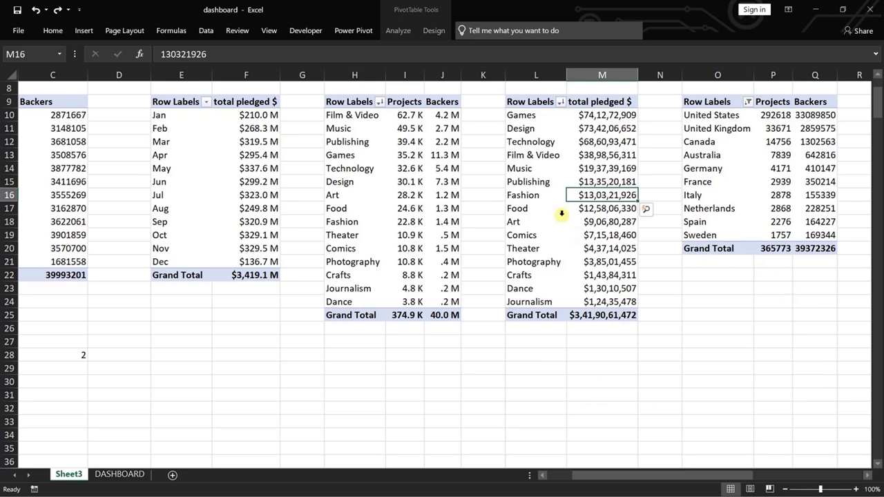
Format total pledged $ in the category pivot table as dollar millions with one decimal, using the custom code [$$-chr-Cher-US]#,##,,.0 \M.
right_click(586, 193)
left_click(633, 379)
left_click(562, 459)
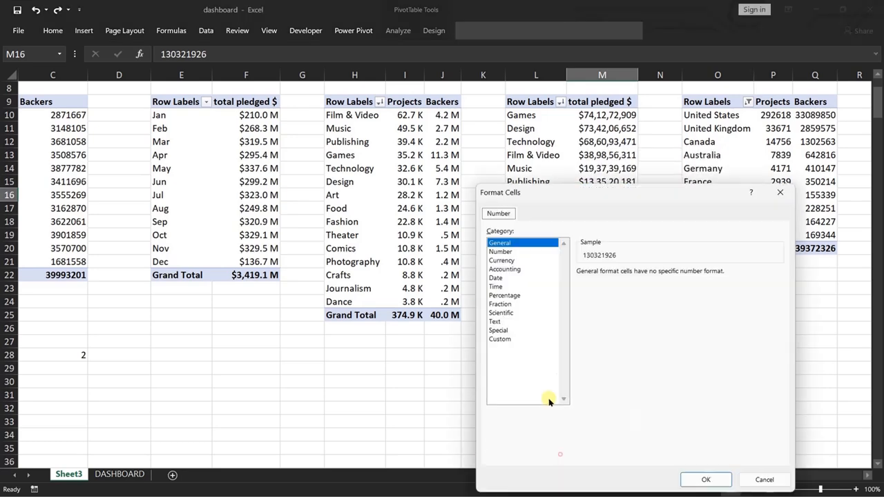
left_click(500, 251)
left_click(502, 339)
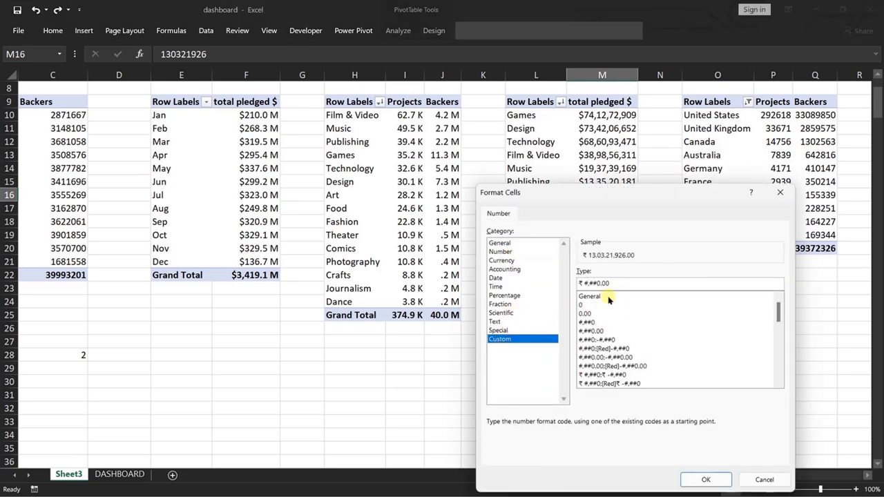
left_click(504, 260)
left_click(721, 288)
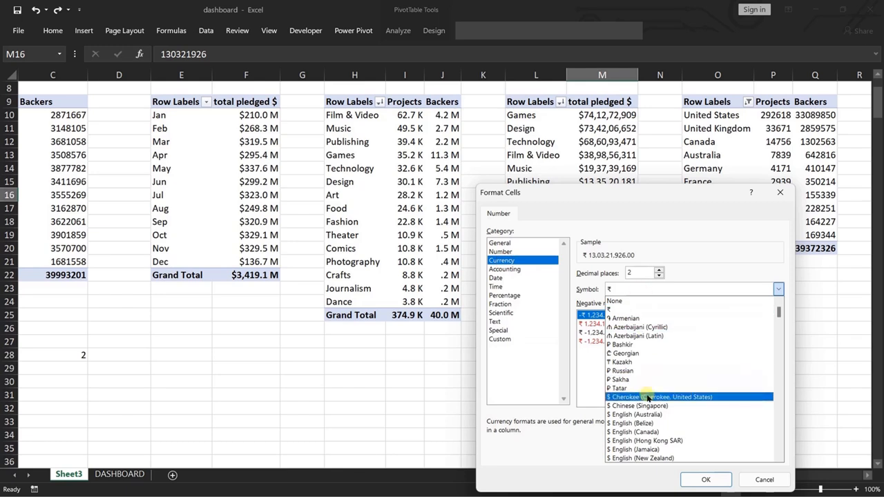
left_click(642, 389)
left_click(500, 339)
left_click(661, 282)
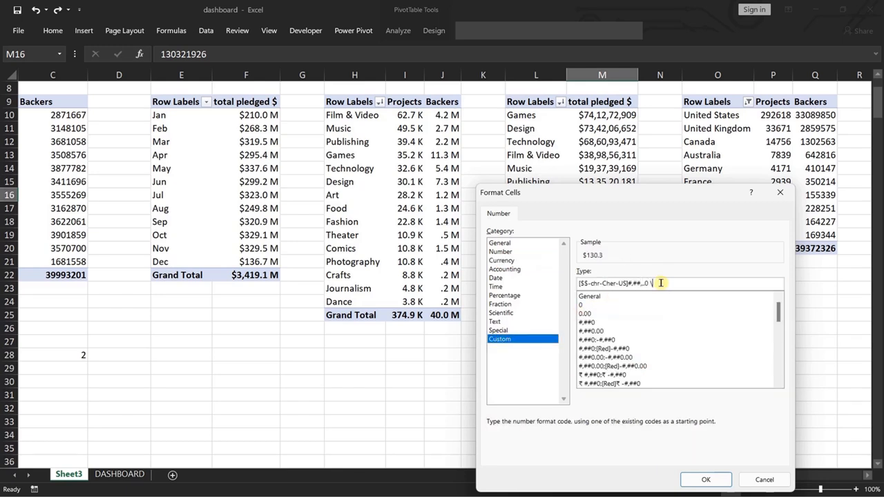
left_click(705, 479)
left_click(664, 463)
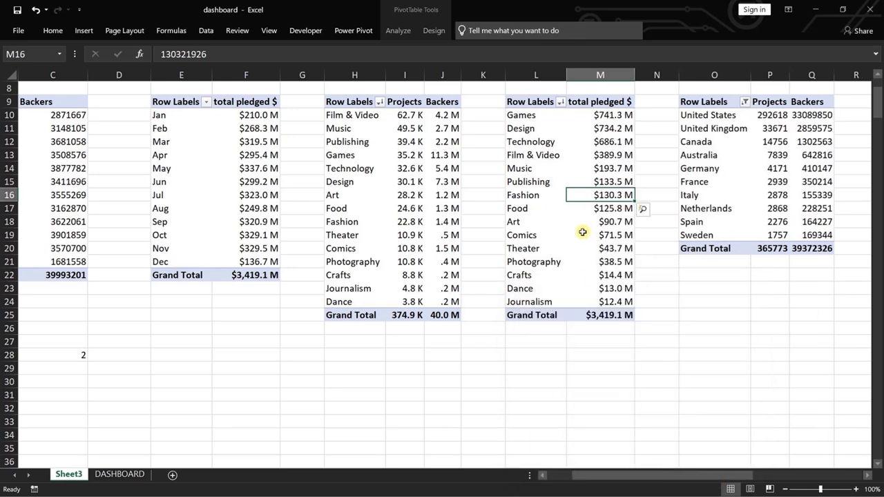
Insert a clustered column PivotChart from the category total pledged $ pivot table.
left_click(397, 30)
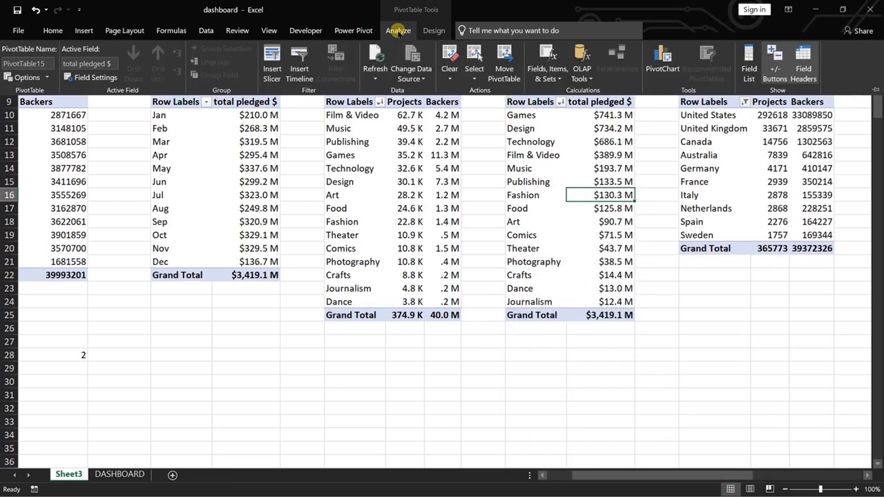
left_click(664, 59)
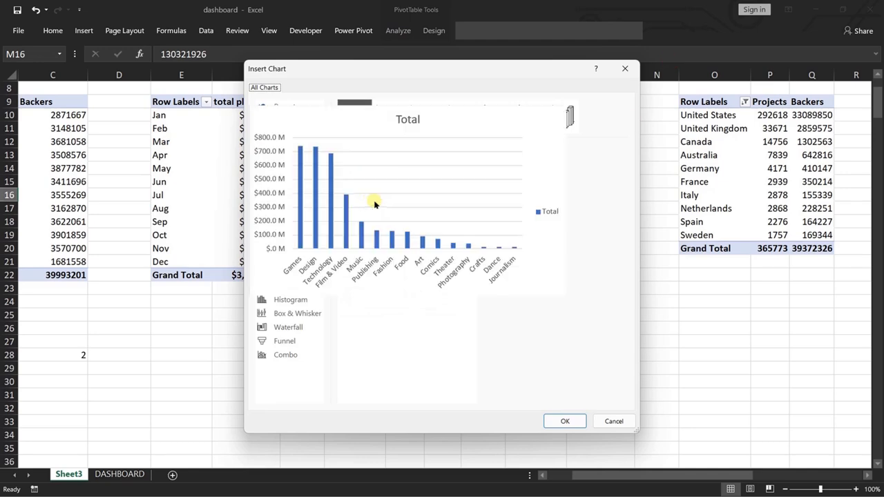
left_click(564, 418)
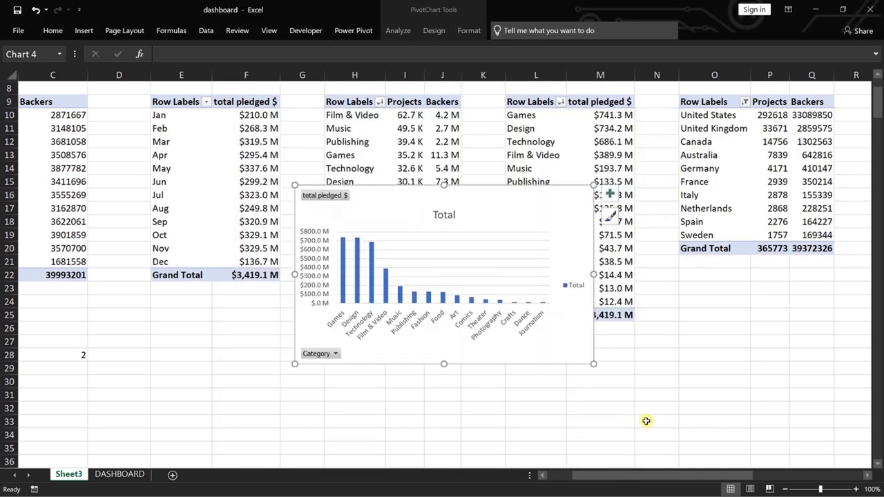
Remove the legend from the new category total pledged chart and hide all its field buttons.
left_click(610, 194)
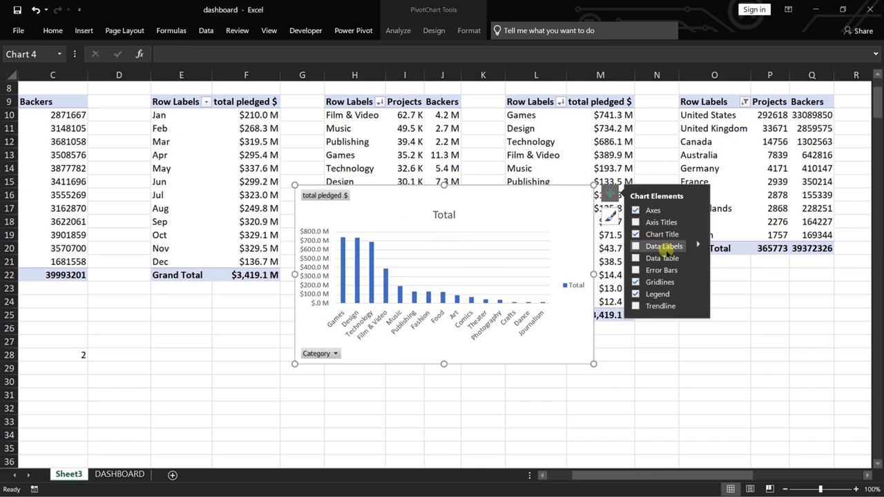
left_click(637, 294)
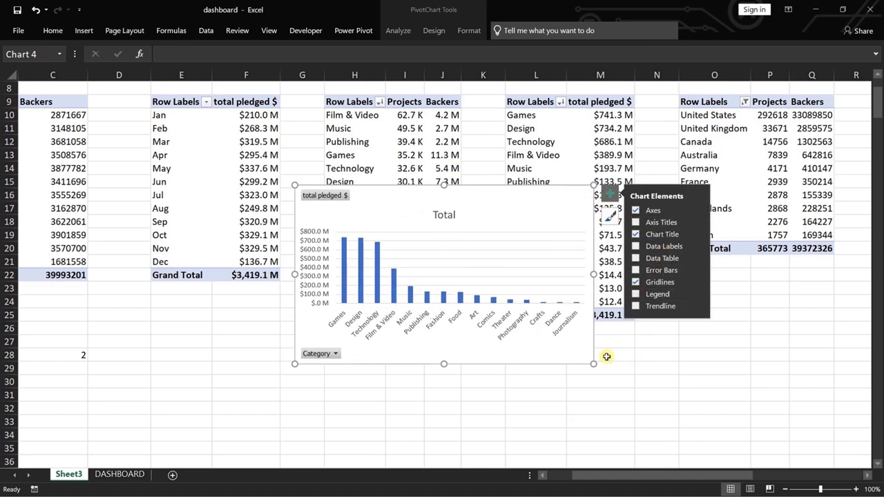
right_click(319, 195)
left_click(379, 334)
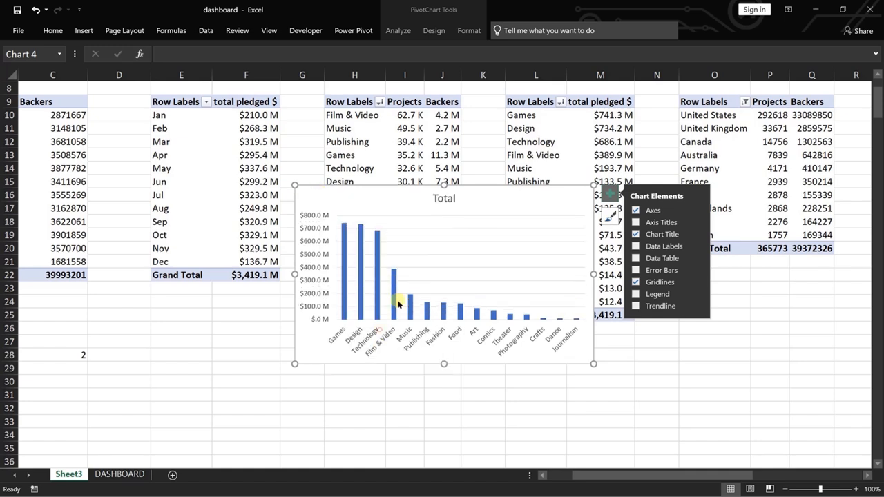
Title the category total pledged chart "Categorywise $ Pledged".
left_click(444, 198)
double_click(447, 199)
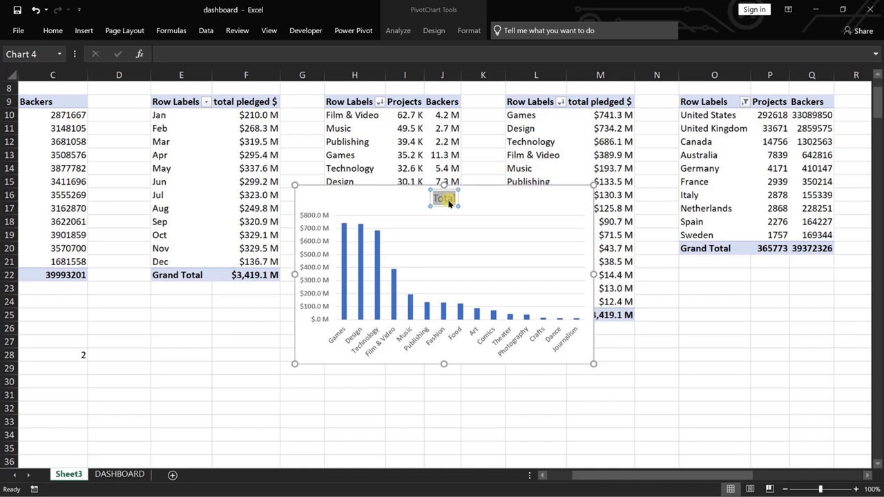
type("Category")
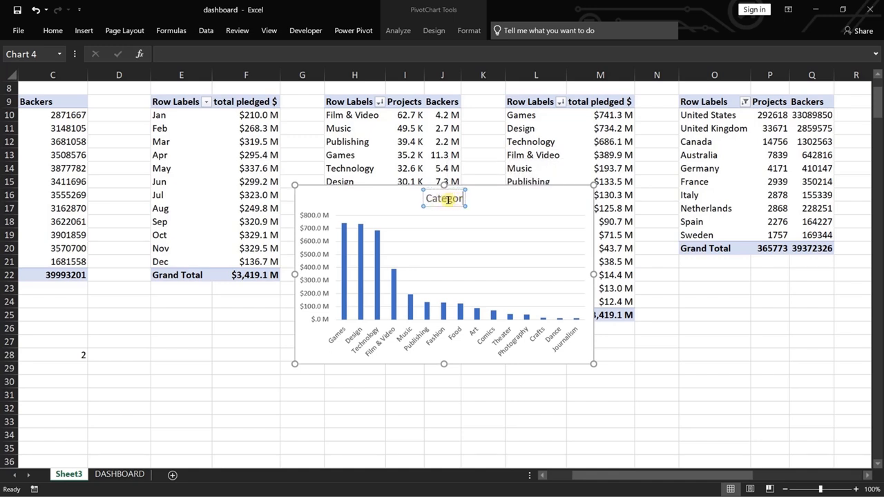
type("wise")
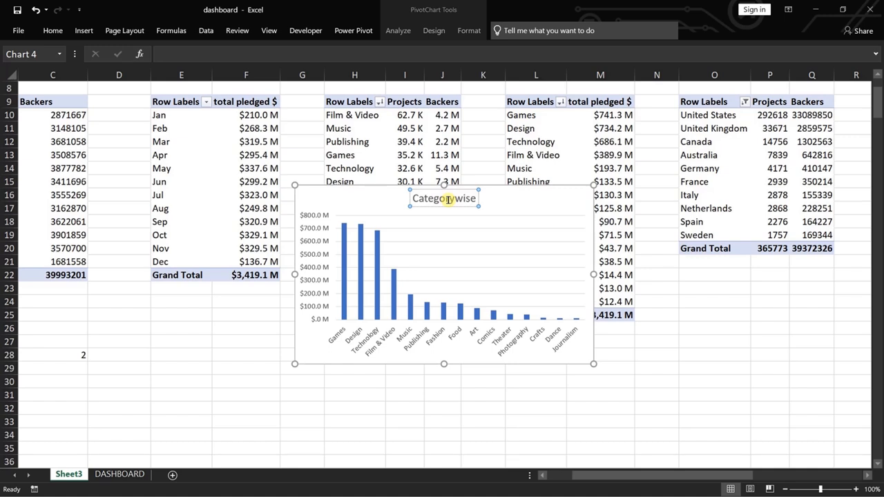
type(" $")
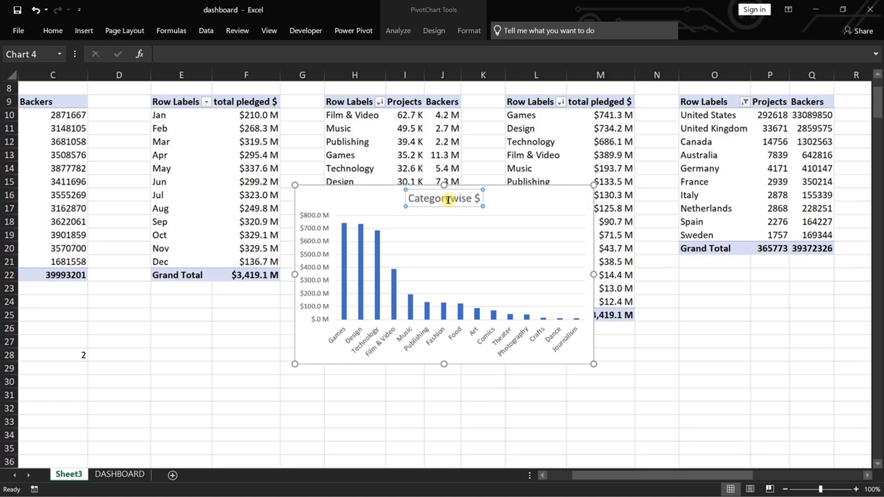
type(" Pledgeds")
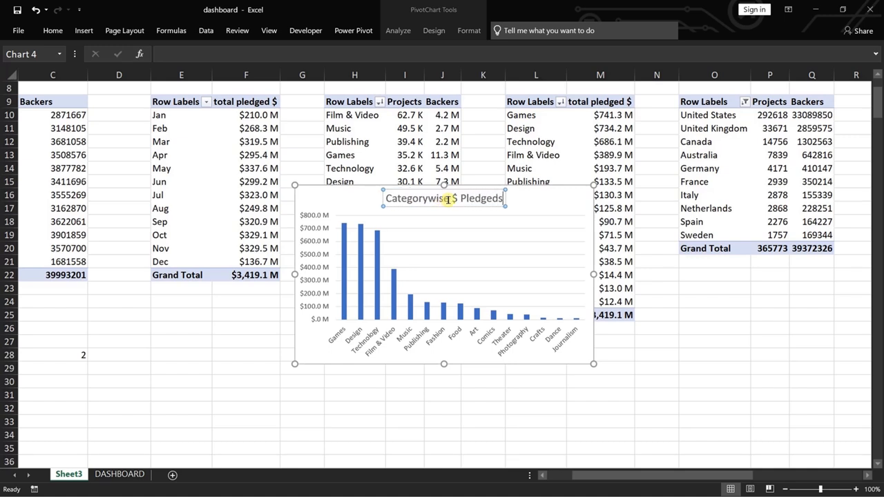
key("BackSpace")
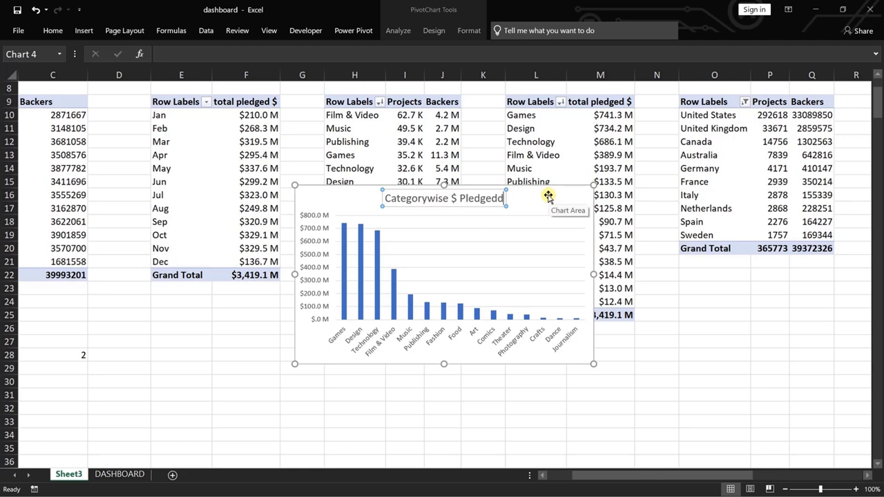
Move the Categorywise $ Pledged chart from Sheet3 to the DASHBOARD sheet by cutting and pasting it.
key("Escape")
key("ctrl+x")
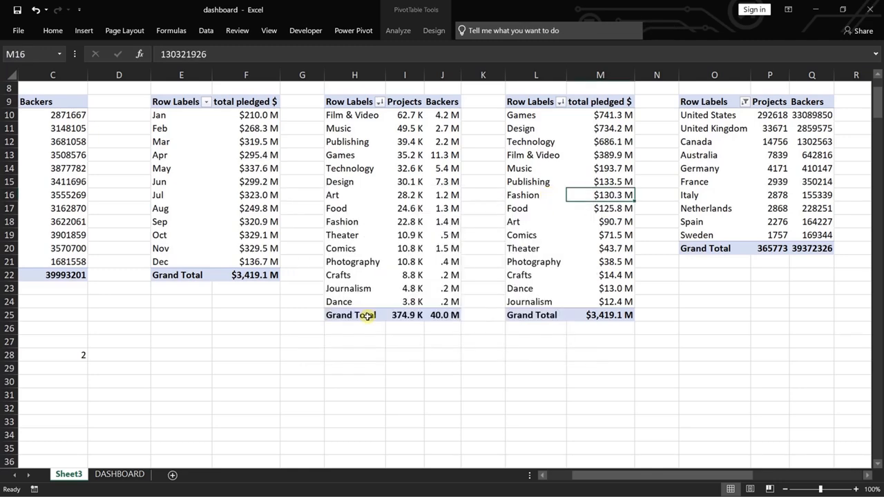
left_click(120, 473)
left_click(525, 362)
key("ctrl+v")
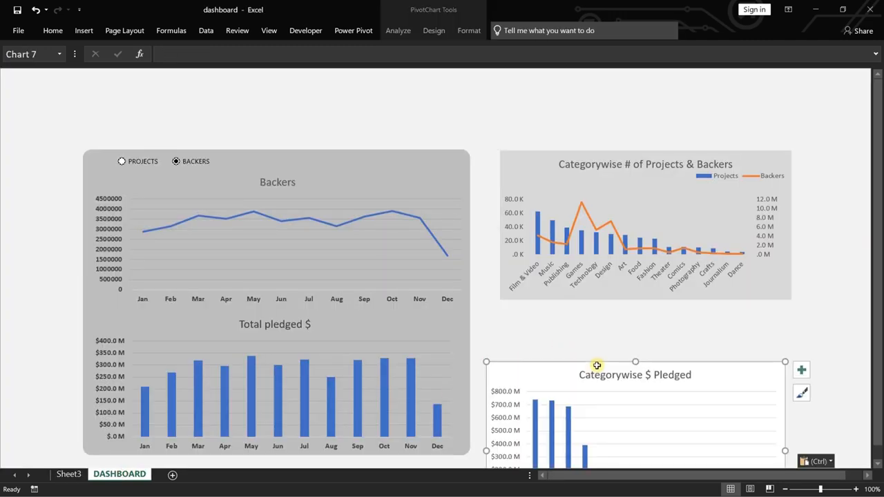
Place the Categorywise $ Pledged chart under the Projects & Backers chart, matching its width and ending level with the grey panel's lower edge.
left_click_drag(560, 372, 575, 313)
left_click_drag(801, 391, 791, 392)
scroll(803, 256, "down", 2)
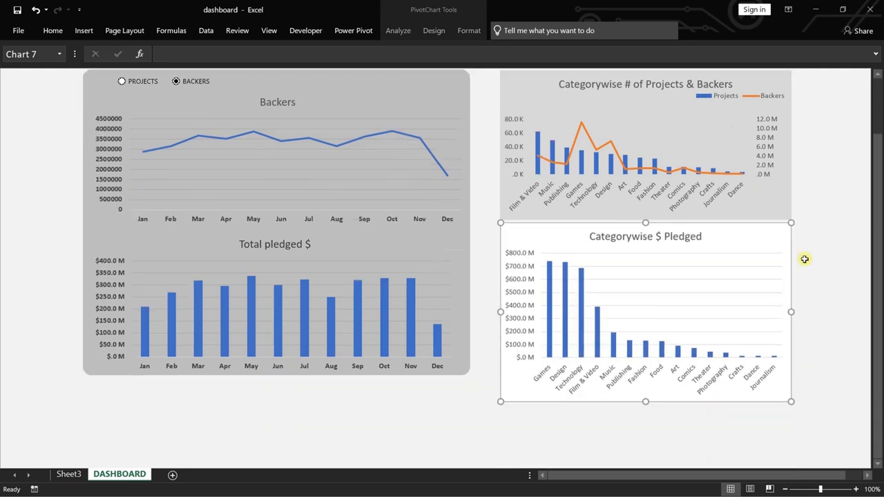
left_click_drag(645, 401, 649, 373)
scroll(807, 318, "up", 2)
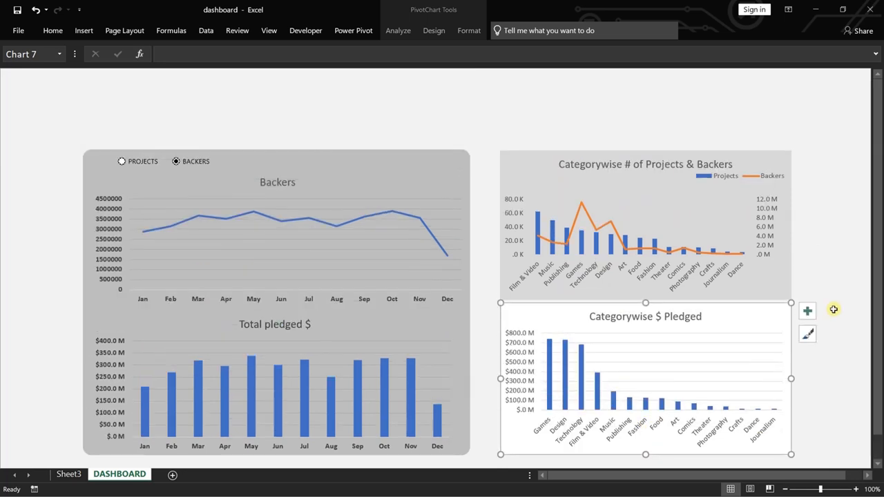
Give the Categorywise $ Pledged chart area a solid fill in a medium grey theme color.
right_click(749, 321)
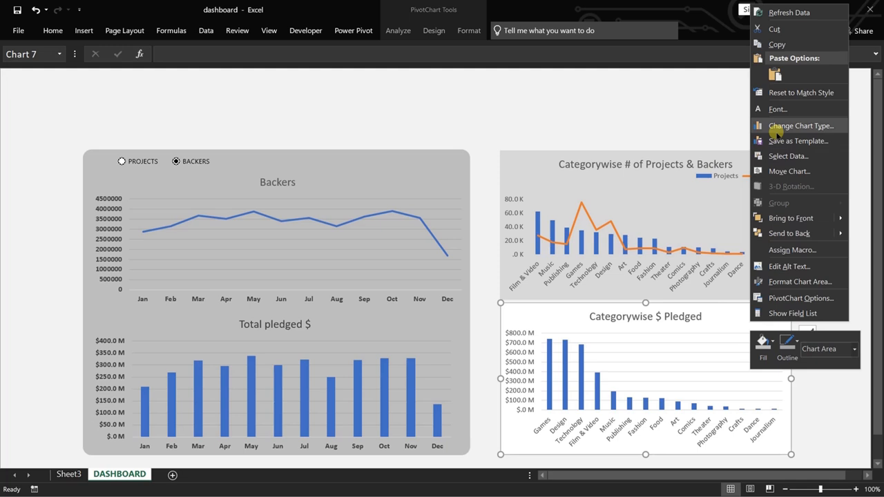
left_click(793, 282)
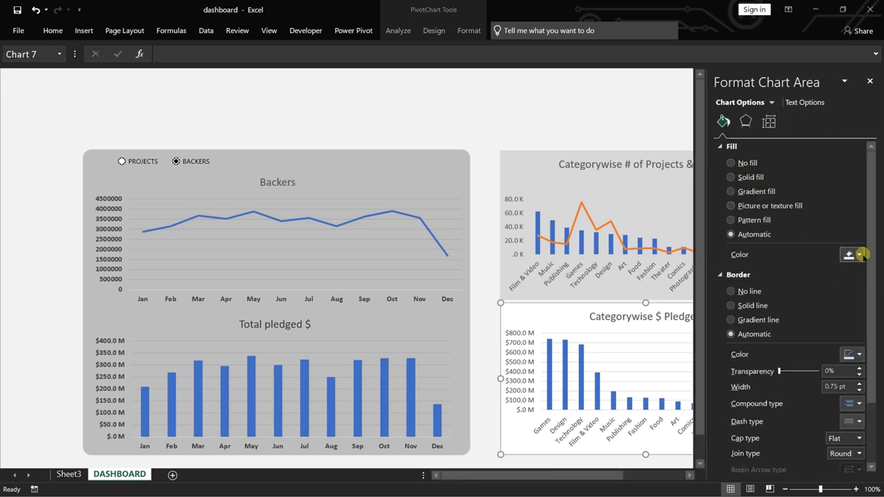
left_click(731, 176)
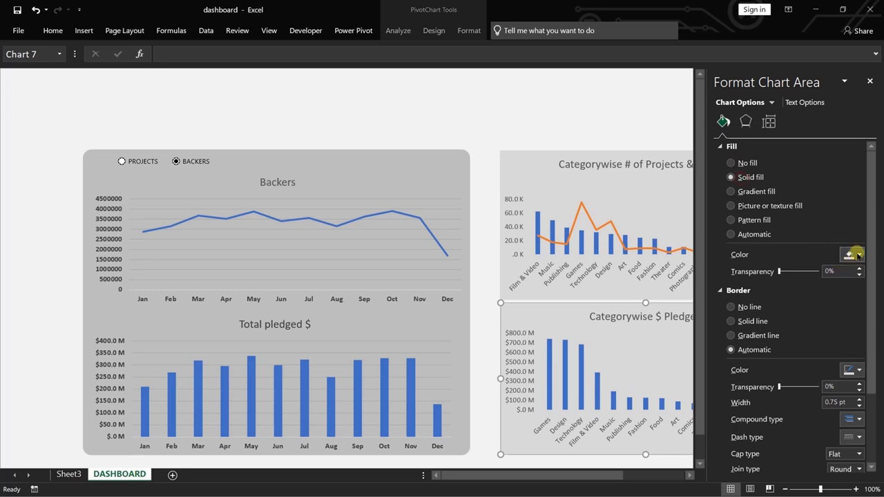
left_click(856, 254)
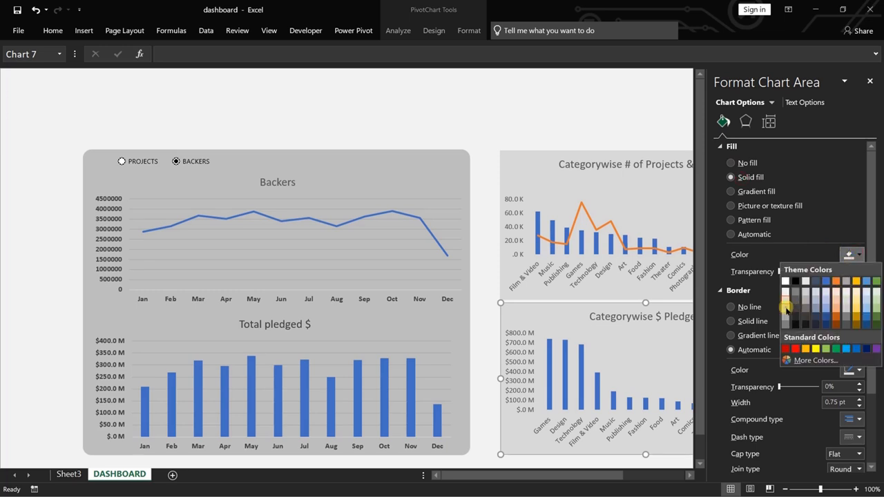
left_click(785, 310)
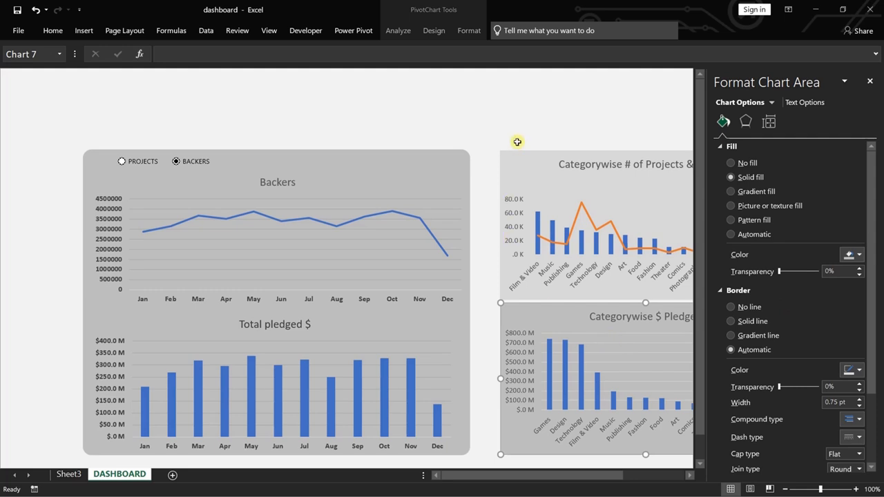
left_click(497, 124)
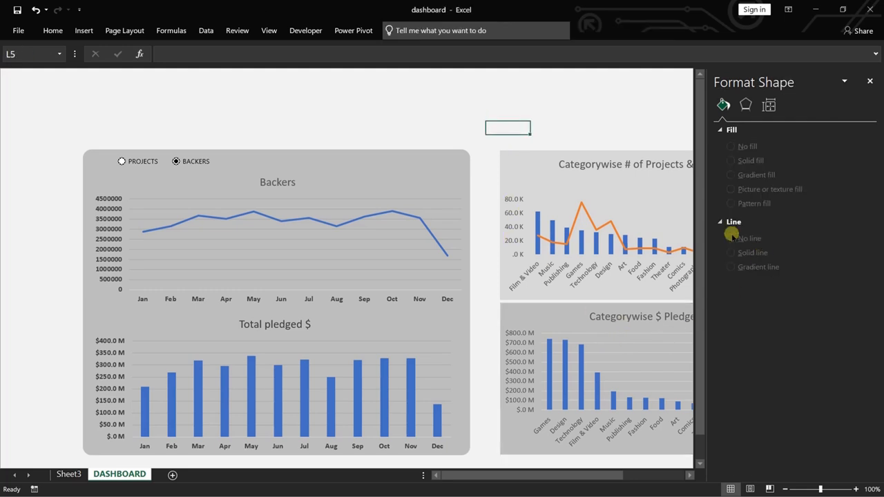
Set the Categorywise $ Pledged chart's fill to the light grey used by the category chart above it.
left_click(559, 322)
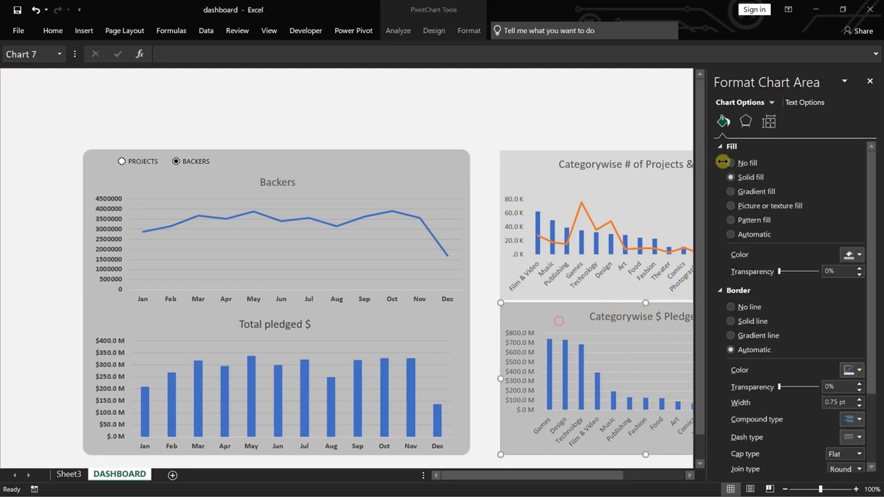
left_click(861, 254)
left_click(787, 304)
left_click(508, 127)
left_click(568, 106)
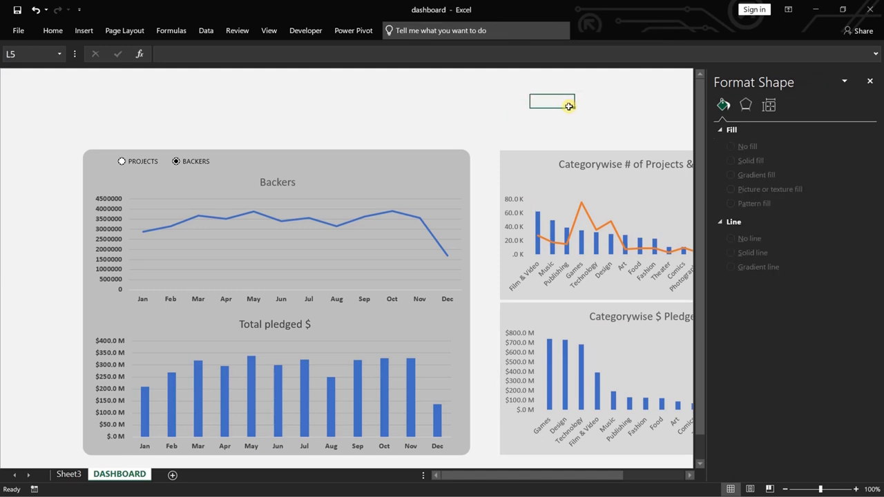
left_click(869, 81)
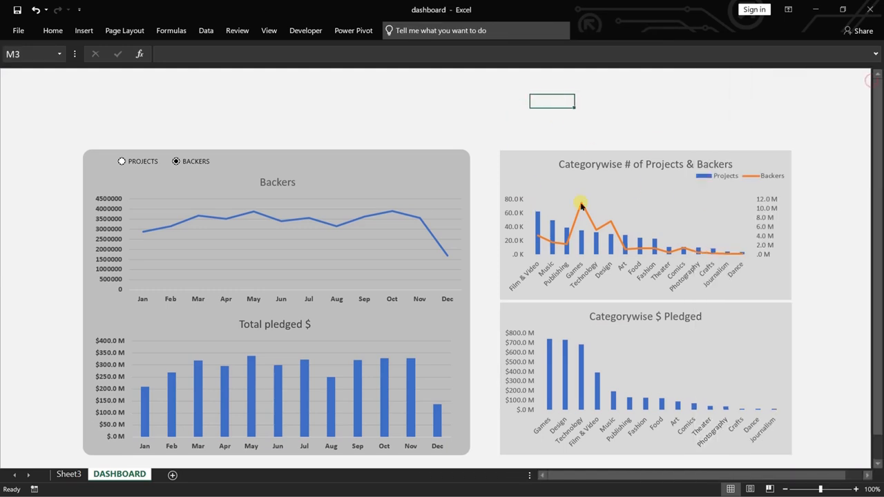
Make the primary vertical axis labels of the Categorywise # of Projects & Backers chart bold in a dark font color.
right_click(524, 199)
left_click(538, 242)
left_click(371, 229)
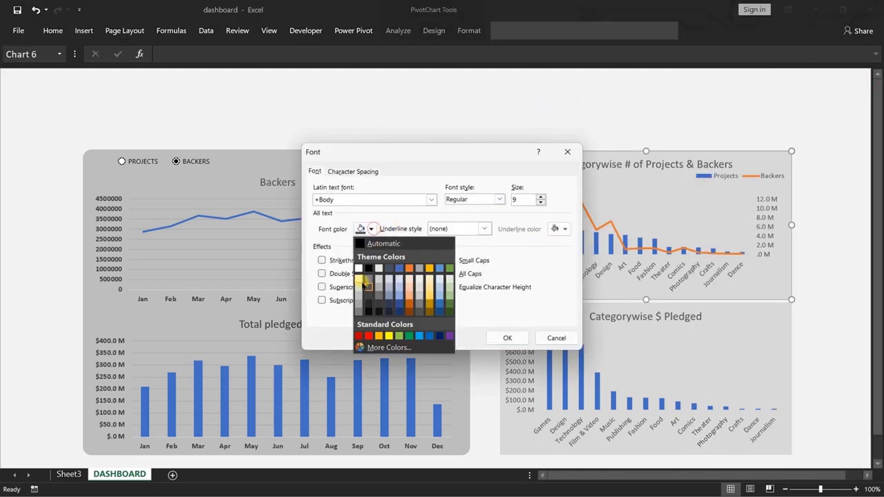
left_click(364, 284)
left_click(499, 199)
left_click(457, 233)
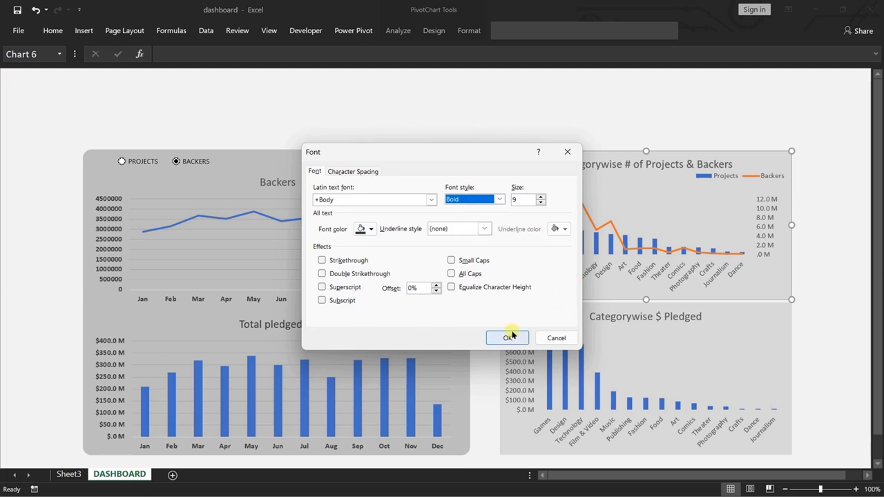
left_click(509, 336)
Make the category axis labels of the Categorywise # of Projects & Backers chart bold in a dark font color.
right_click(623, 272)
left_click(673, 310)
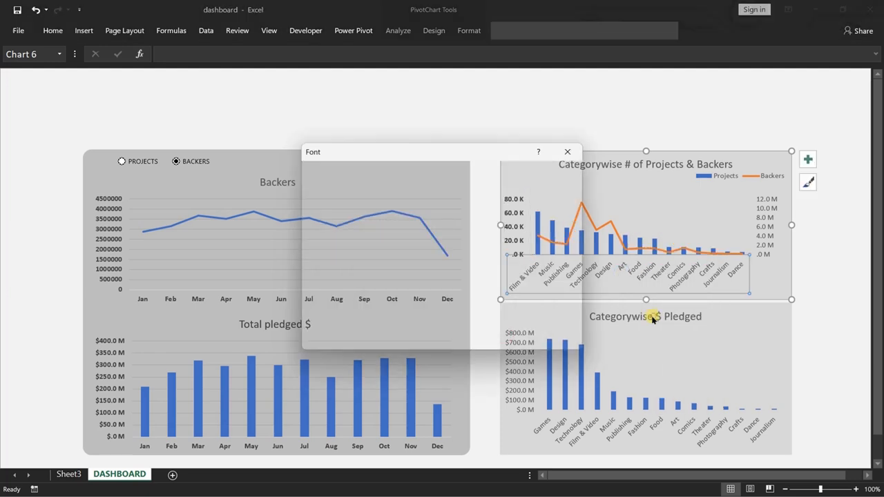
left_click(431, 199)
left_click(431, 200)
left_click(371, 229)
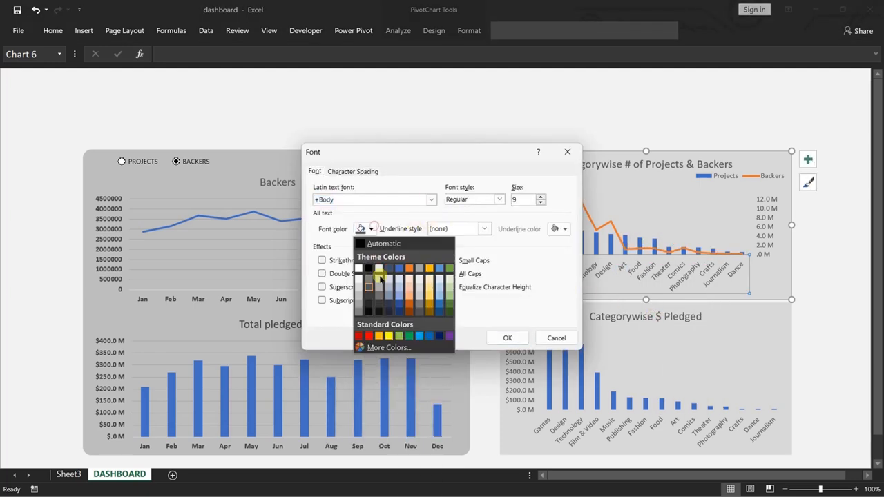
left_click(379, 276)
left_click(498, 199)
left_click(457, 233)
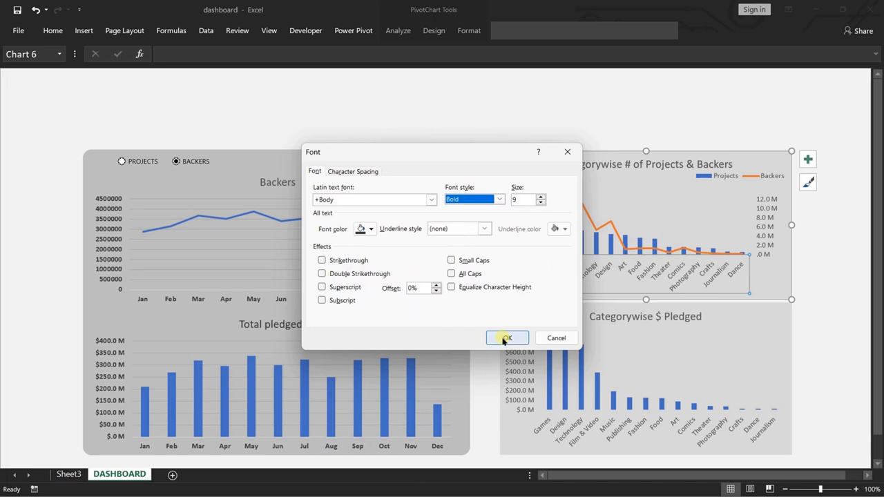
left_click(505, 338)
Make the secondary vertical axis labels of the Projects & Backers category chart bold in a dark font color.
right_click(785, 232)
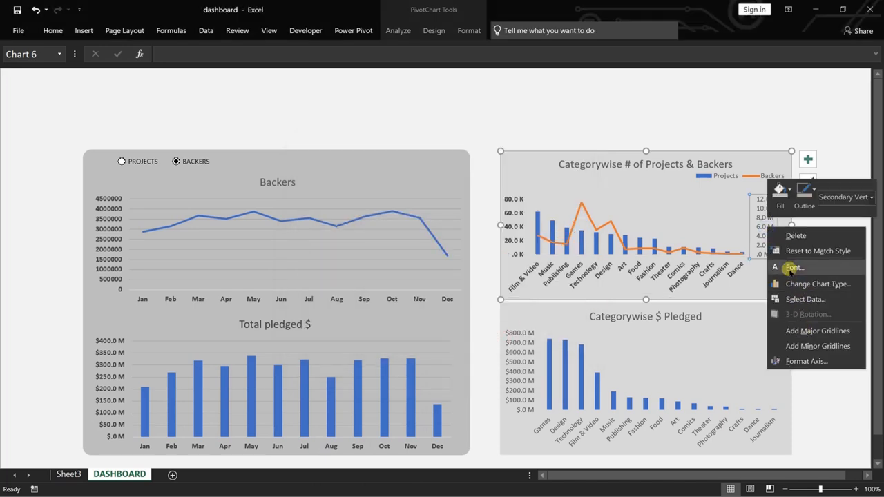
left_click(790, 267)
left_click(499, 198)
left_click(457, 233)
left_click(371, 228)
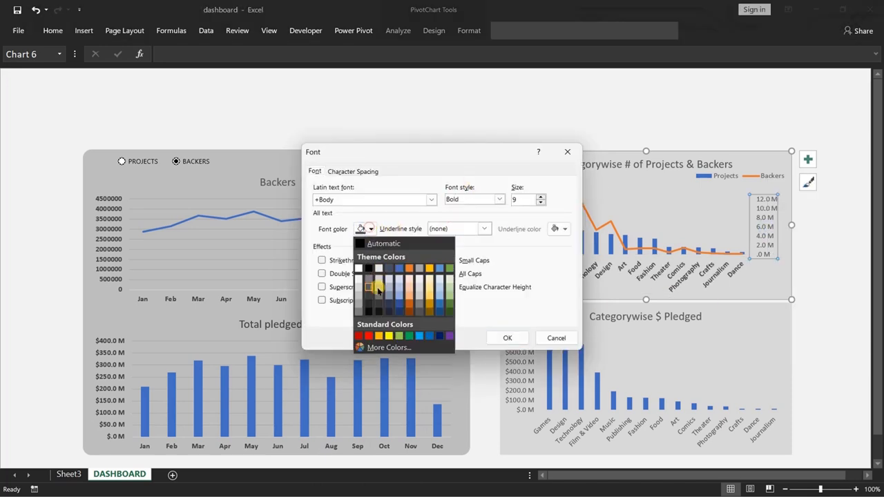
left_click(378, 291)
left_click(506, 337)
Make the vertical axis labels of the Categorywise $ Pledged chart bold in a dark font color.
right_click(542, 362)
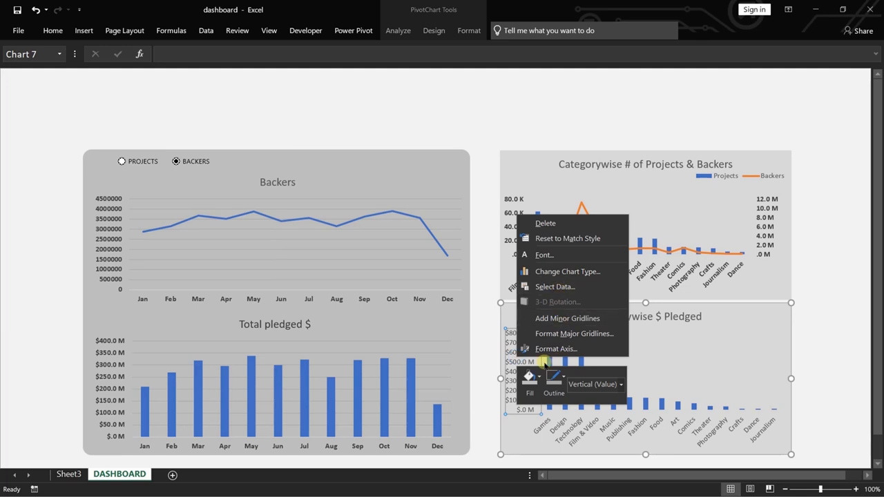
left_click(544, 255)
left_click(475, 199)
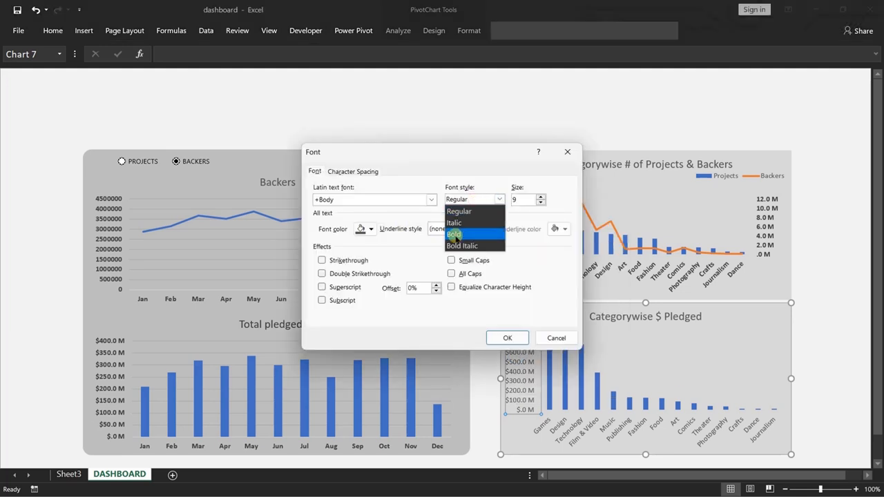
left_click(456, 234)
left_click(371, 229)
left_click(372, 291)
left_click(506, 337)
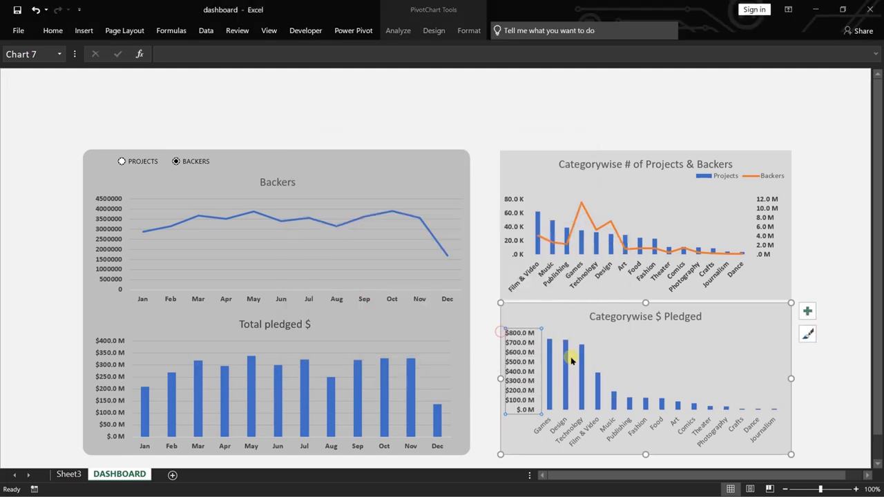
Make the category axis labels of the Categorywise $ Pledged chart bold in a dark font color.
right_click(623, 427)
left_click(649, 324)
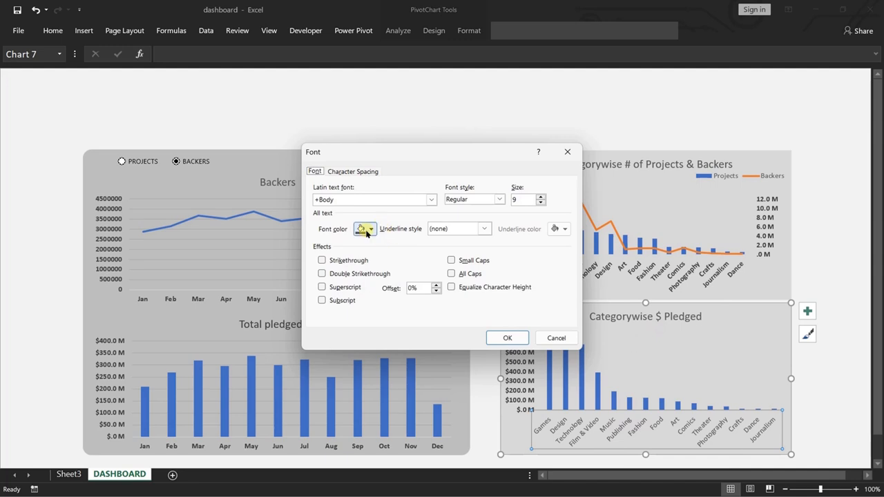
left_click(366, 229)
left_click(370, 293)
left_click(499, 199)
left_click(455, 234)
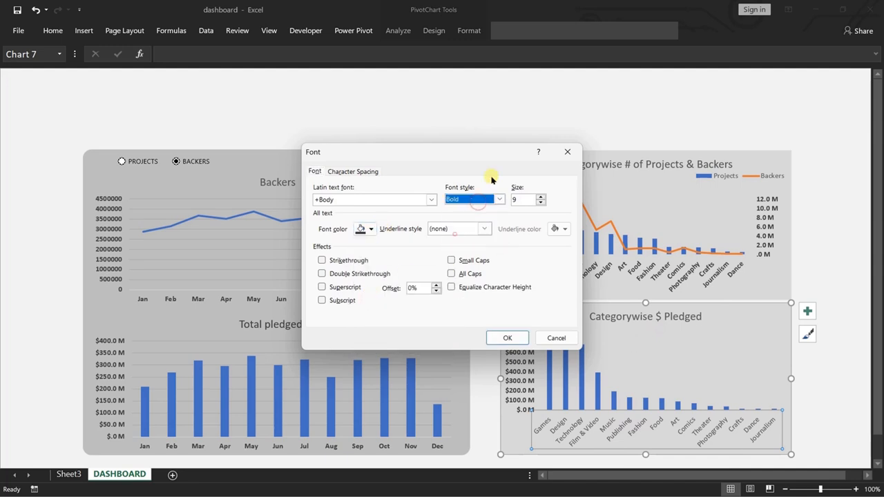
left_click(517, 343)
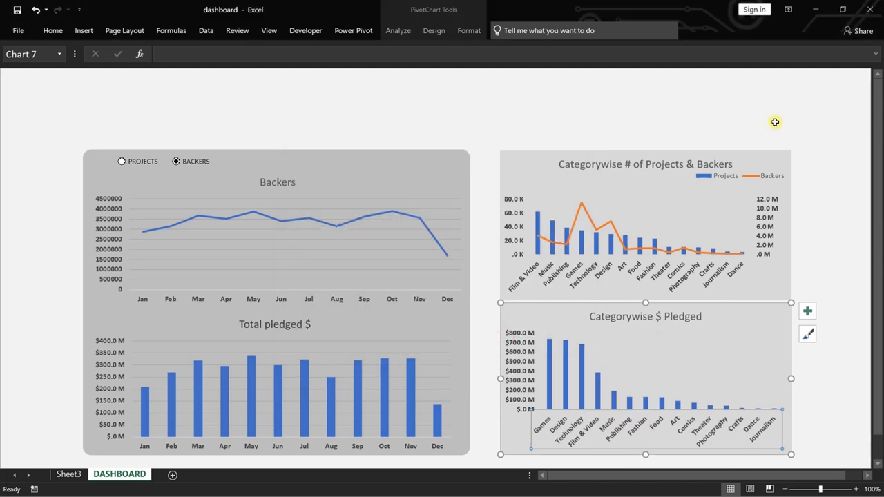
left_click(833, 193)
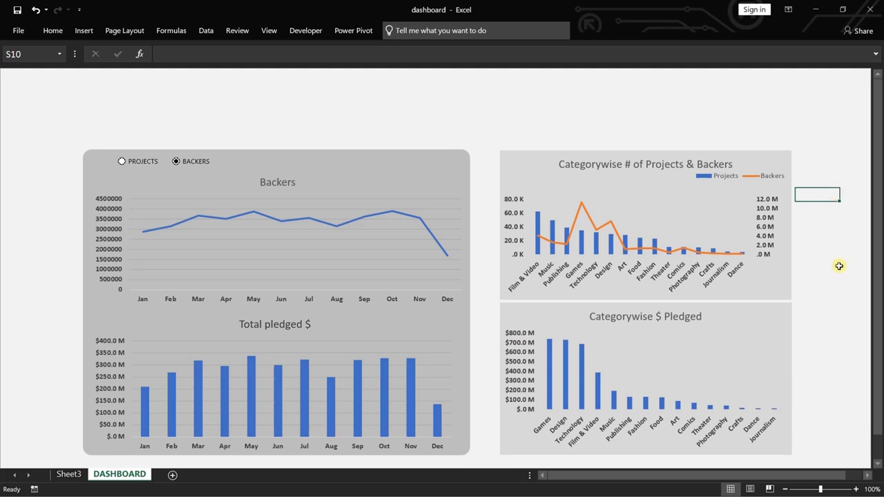
left_click(399, 174)
left_click(51, 31)
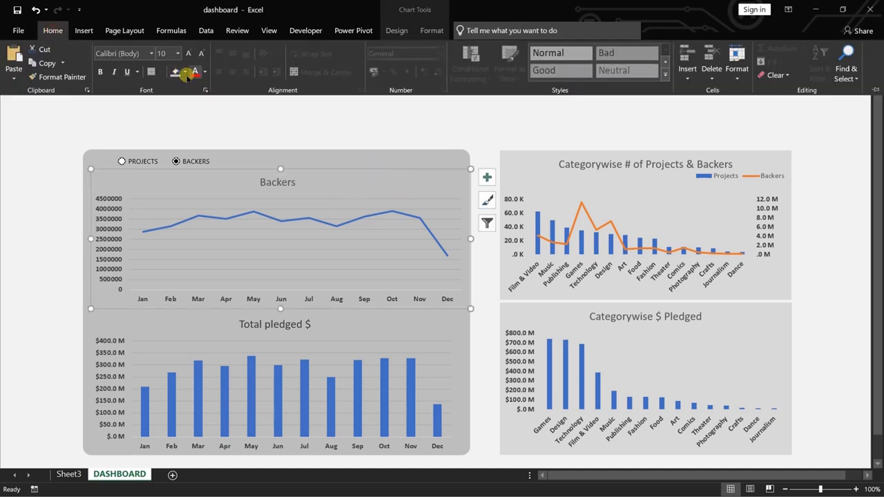
left_click(185, 72)
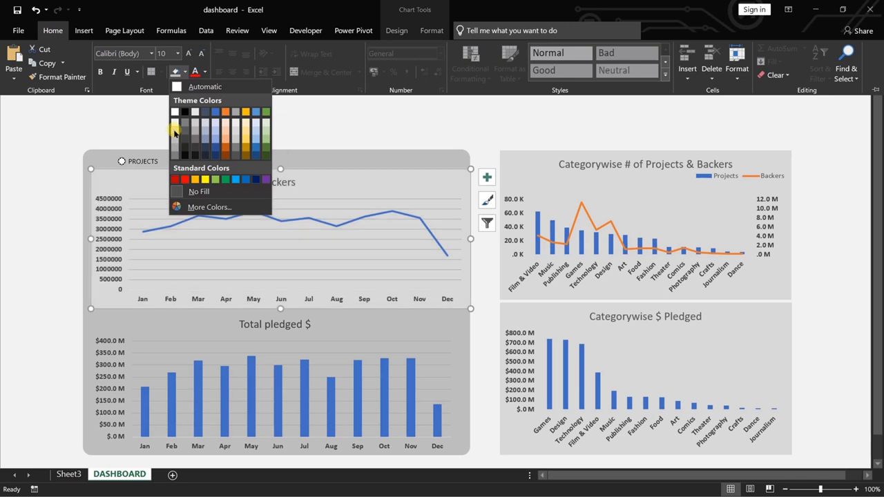
left_click(174, 133)
key("ctrl+z")
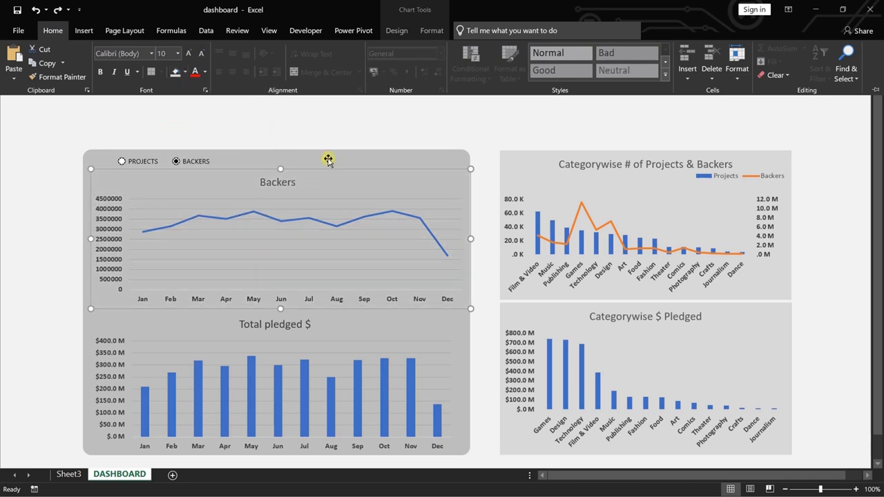
key("ctrl+F1")
Fill the rounded rectangle panel behind the monthly charts with the light grey used by the category charts.
left_click(351, 108)
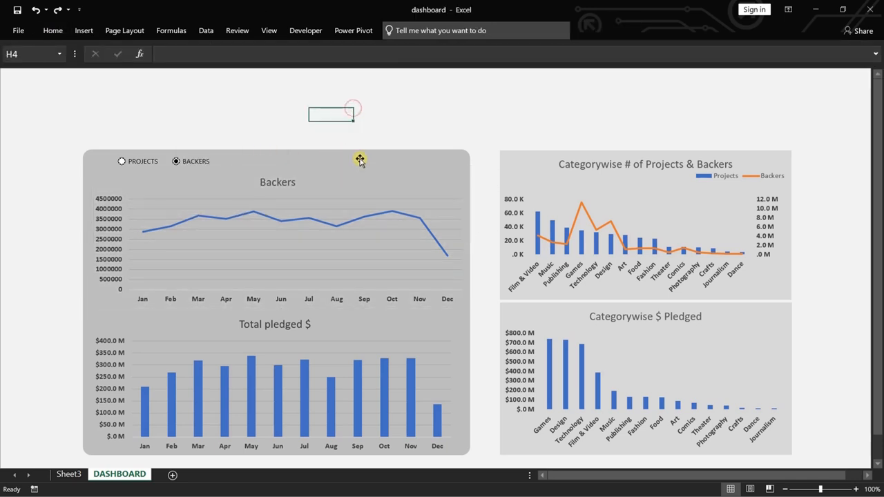
left_click(53, 30)
left_click(185, 72)
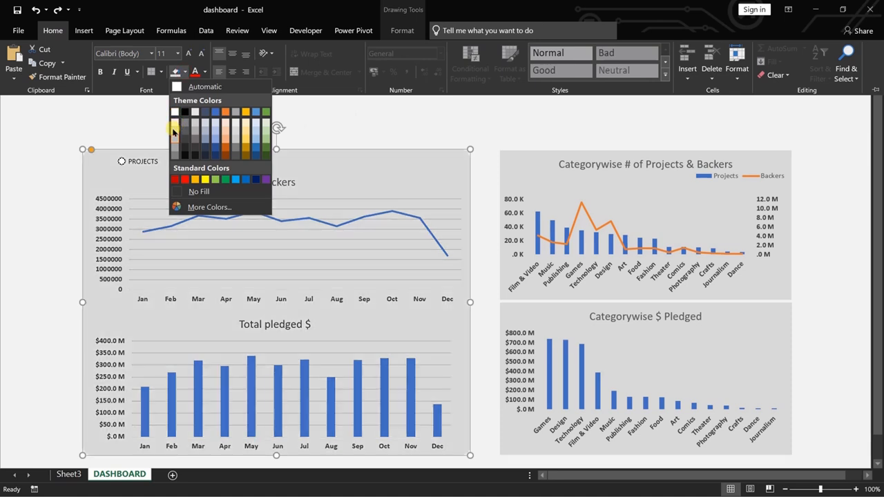
left_click(175, 131)
left_click(401, 118)
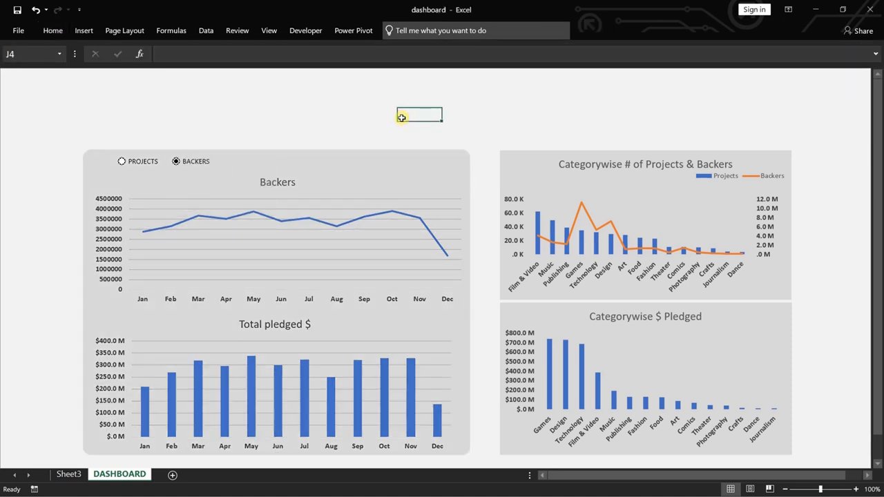
Insert a 2-D clustered bar chart from the country Projects pivot table on Sheet3.
key("ctrl+Page_Up")
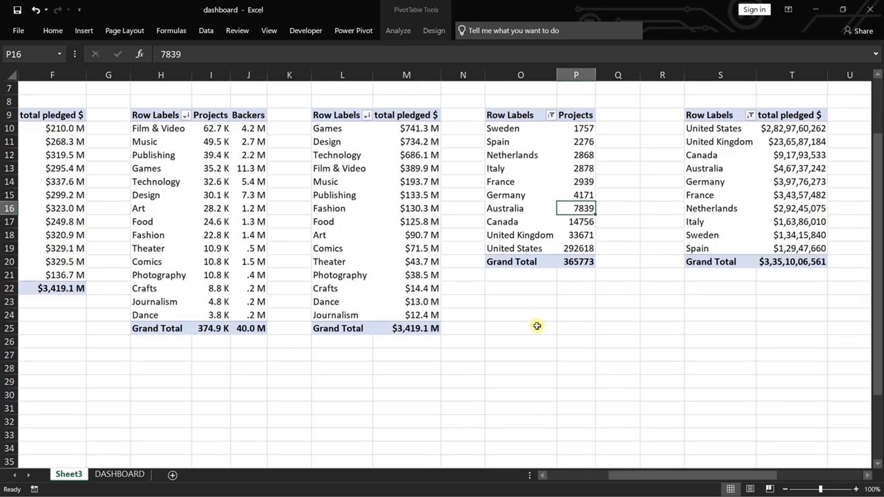
left_click(518, 160)
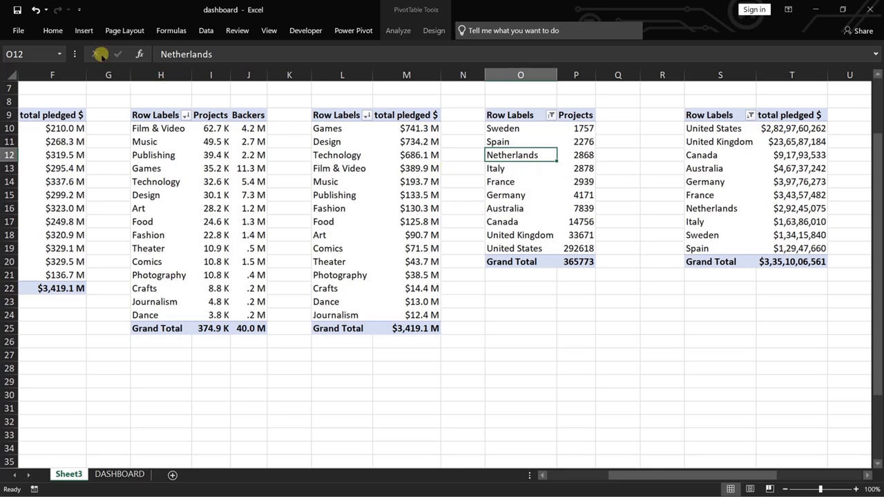
left_click(84, 32)
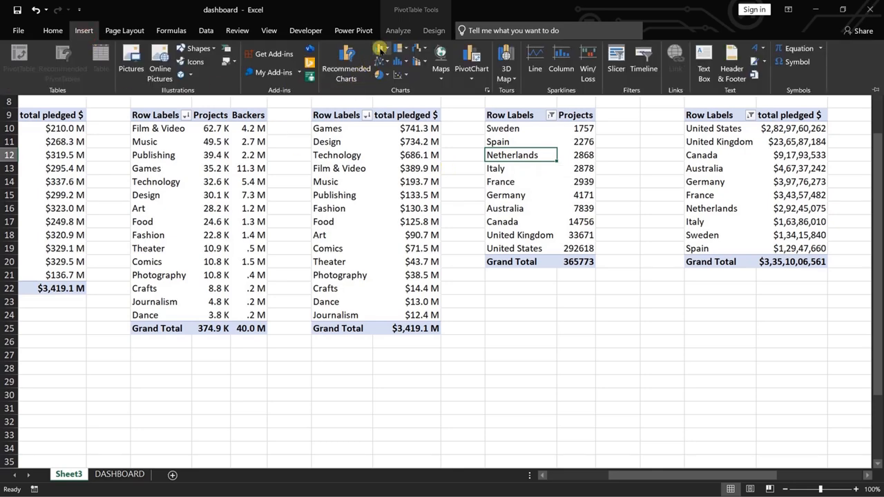
left_click(389, 48)
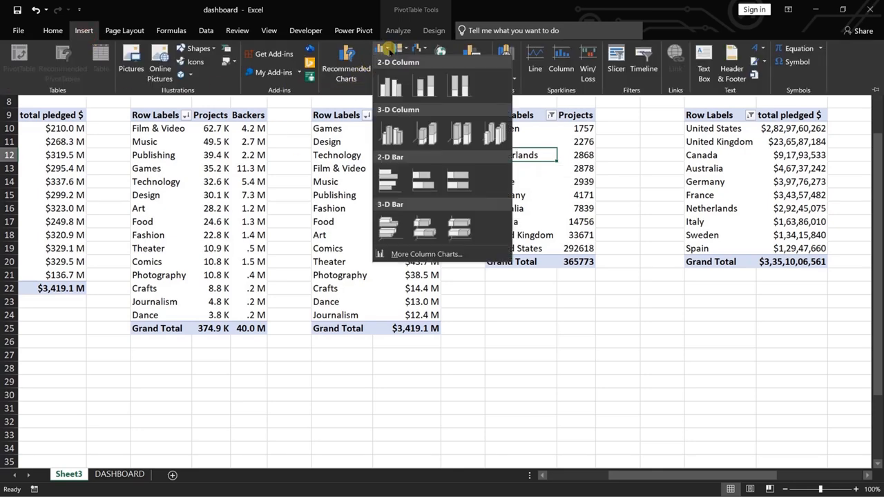
left_click(385, 183)
Hide all field buttons on the country projects bar chart and remove its legend.
right_click(315, 196)
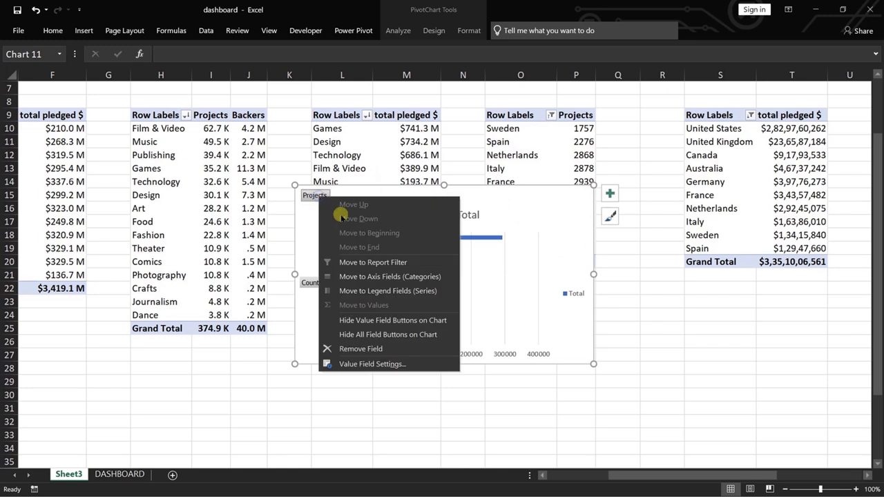
left_click(392, 335)
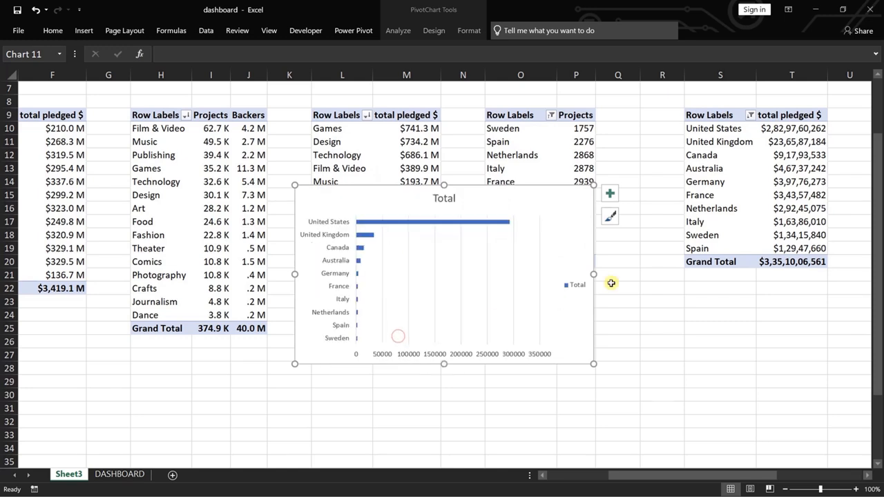
left_click(609, 194)
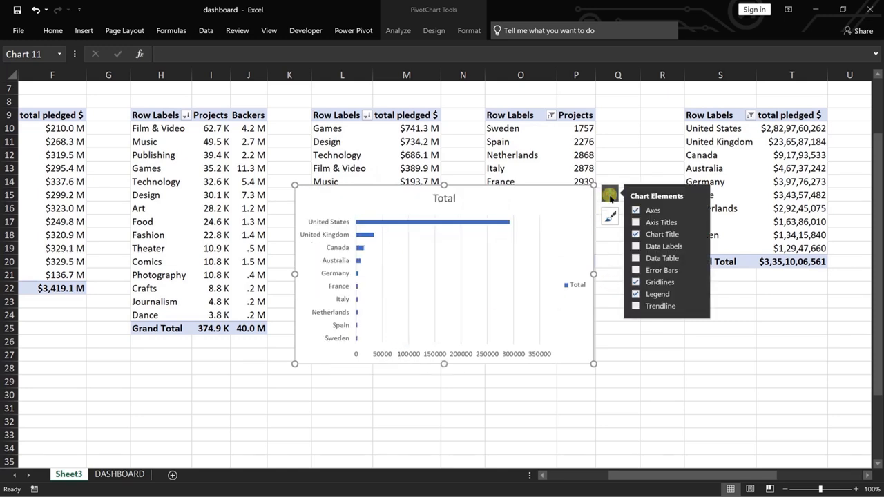
left_click(655, 294)
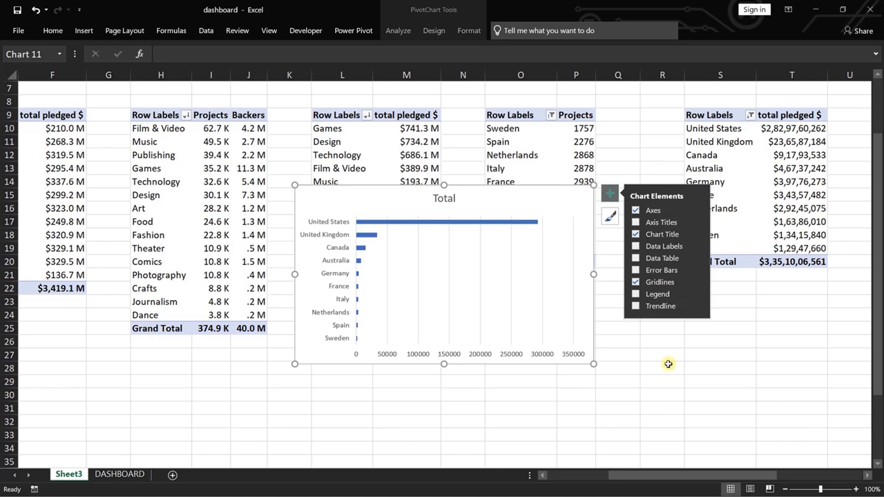
left_click(668, 364)
Apply the custom number format #,##,.0 \K to the Projects value field of the country pivot table.
right_click(587, 153)
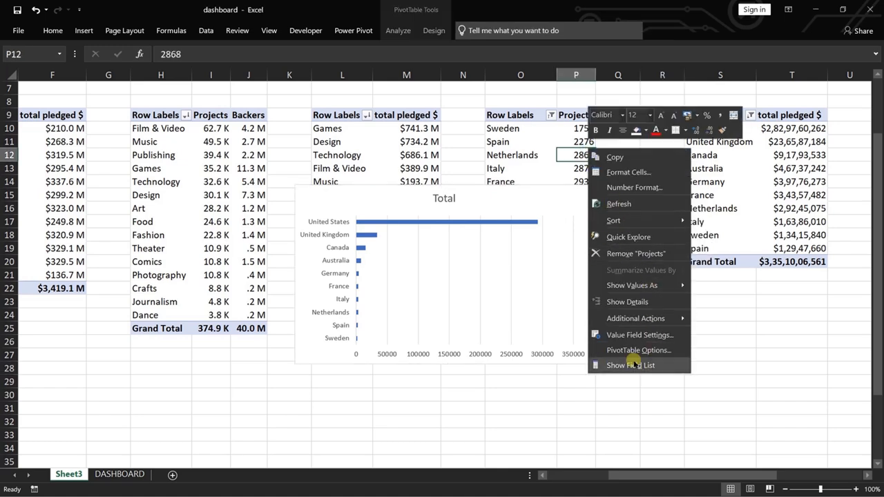
left_click(631, 335)
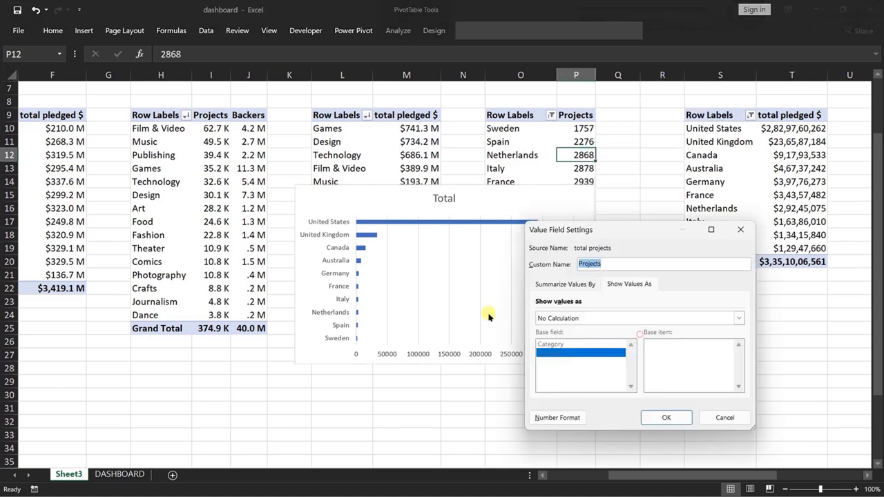
left_click(545, 417)
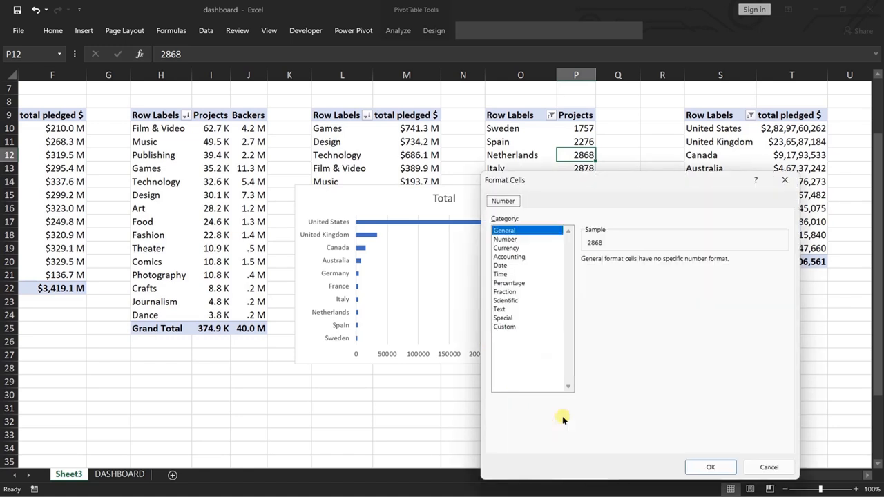
left_click(504, 239)
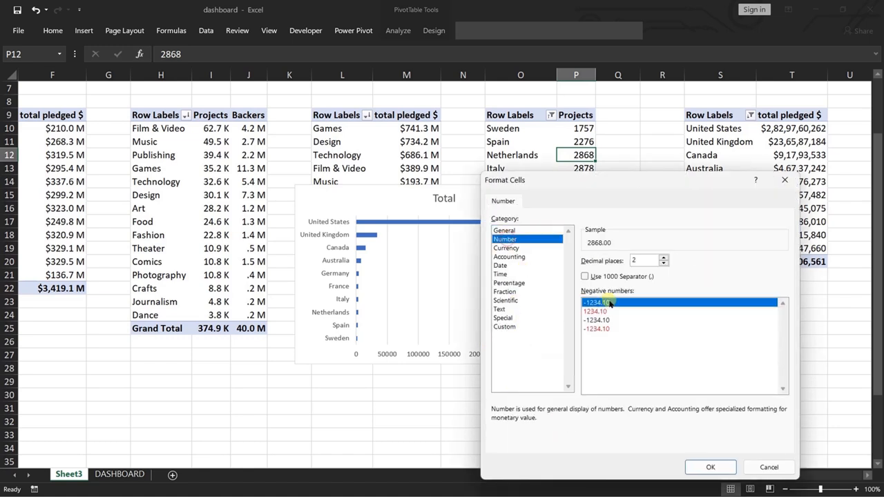
left_click(509, 327)
left_click(594, 310)
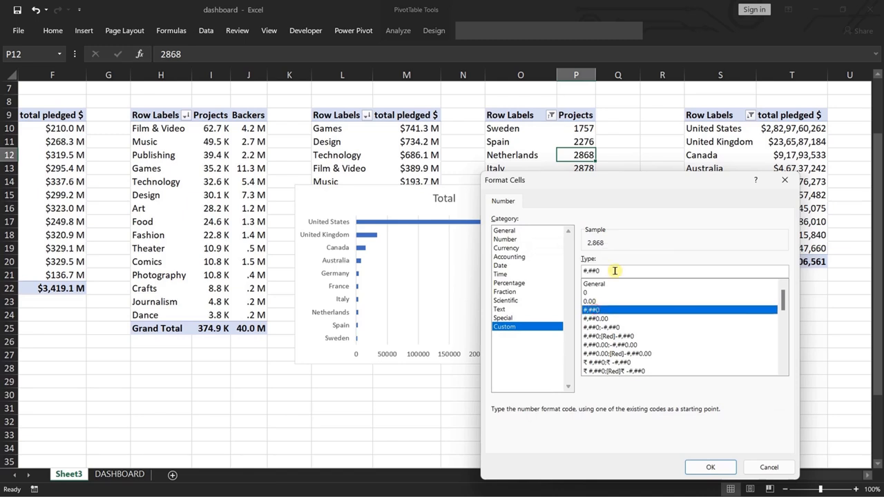
left_click(615, 270)
key("BackSpace")
type(",.0 \\K")
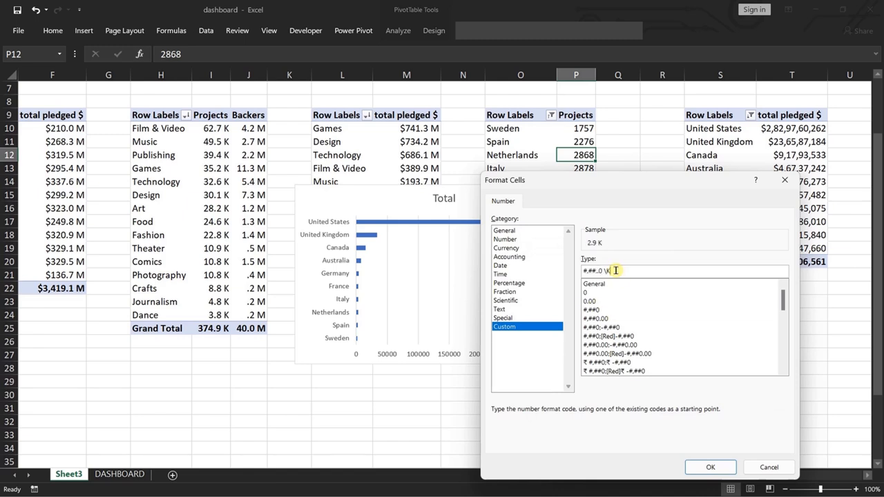
left_click(709, 468)
left_click(670, 417)
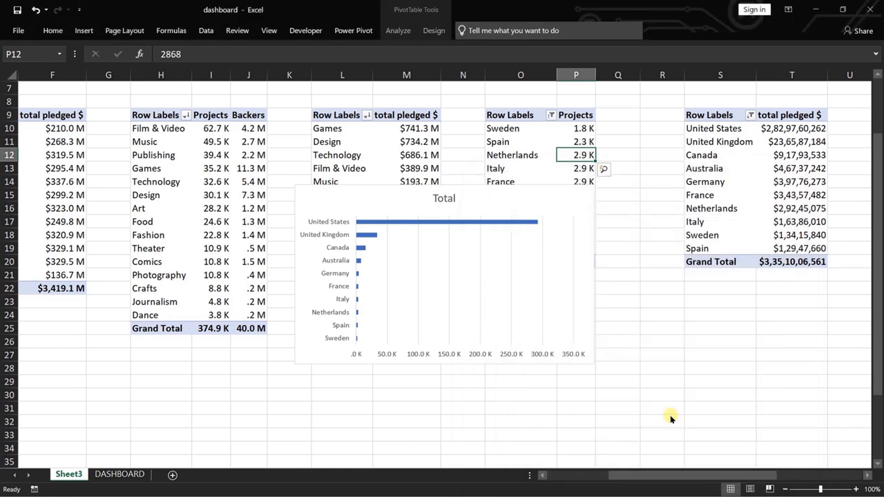
Change the title of the country projects bar chart to "# of Projects by Top-10 Country".
double_click(448, 198)
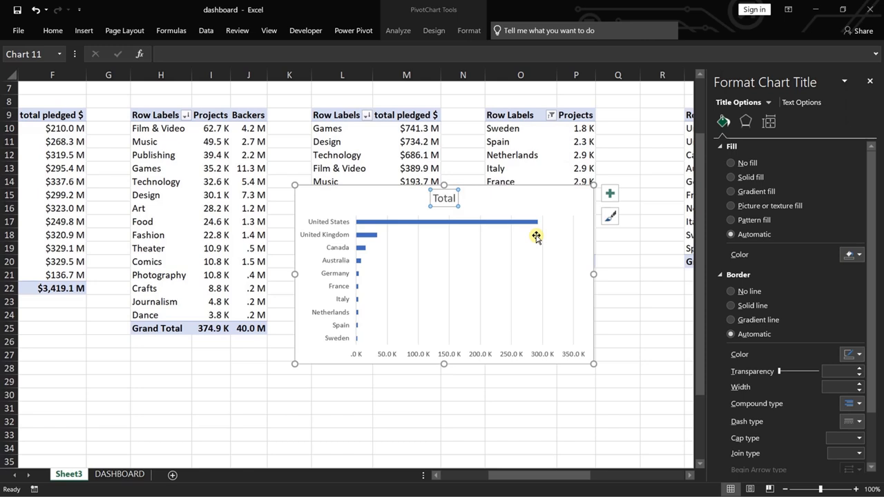
double_click(444, 199)
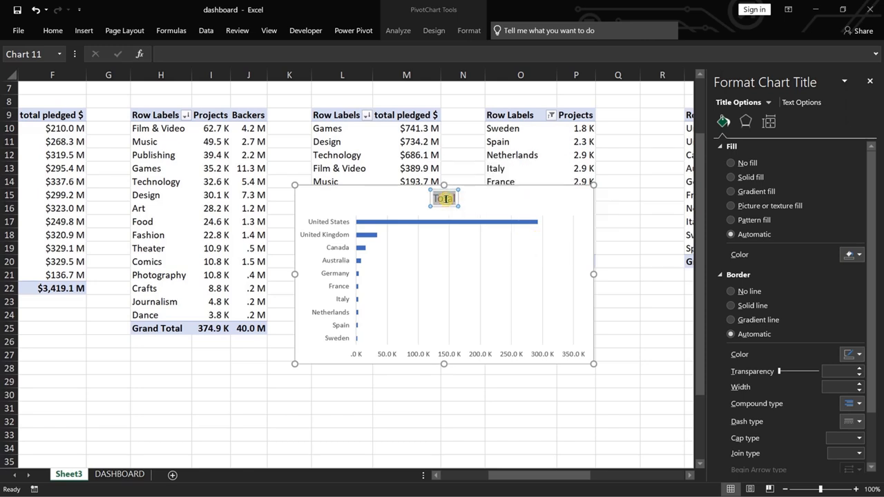
type("# of Proje")
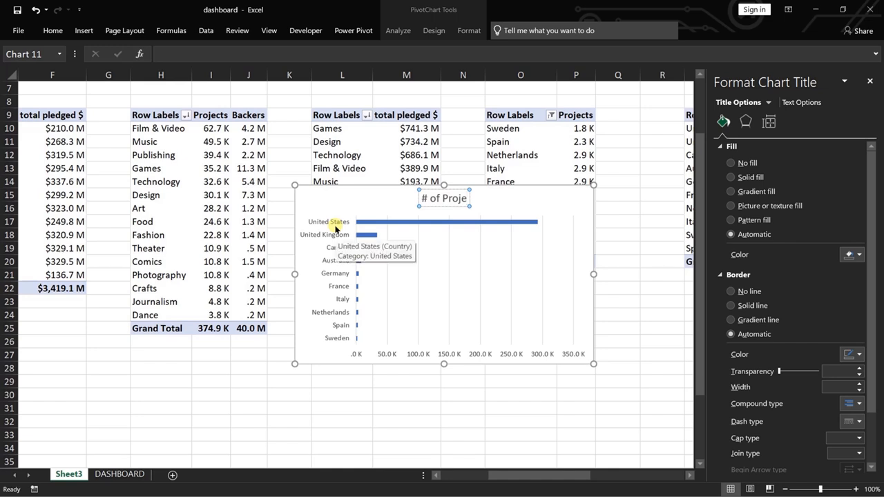
type("cts")
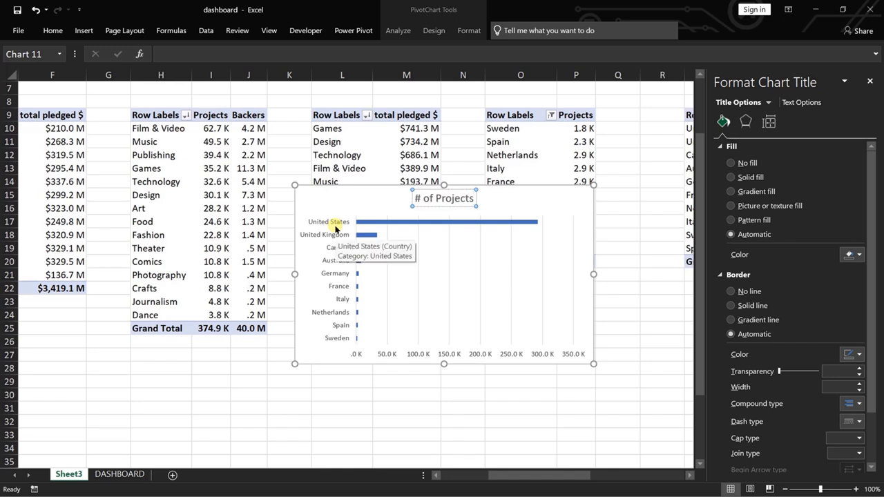
type(" by Coun")
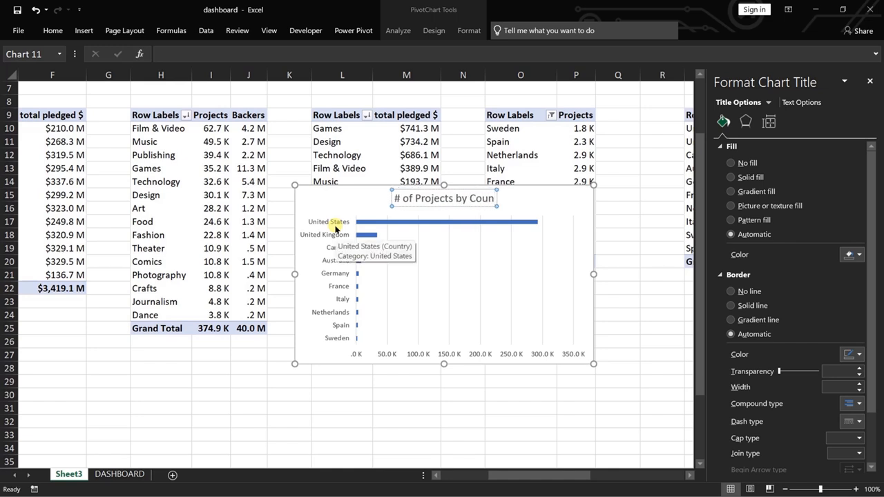
key("BackSpace")
key("BackSpace")
key("BackSpace")
key("BackSpace")
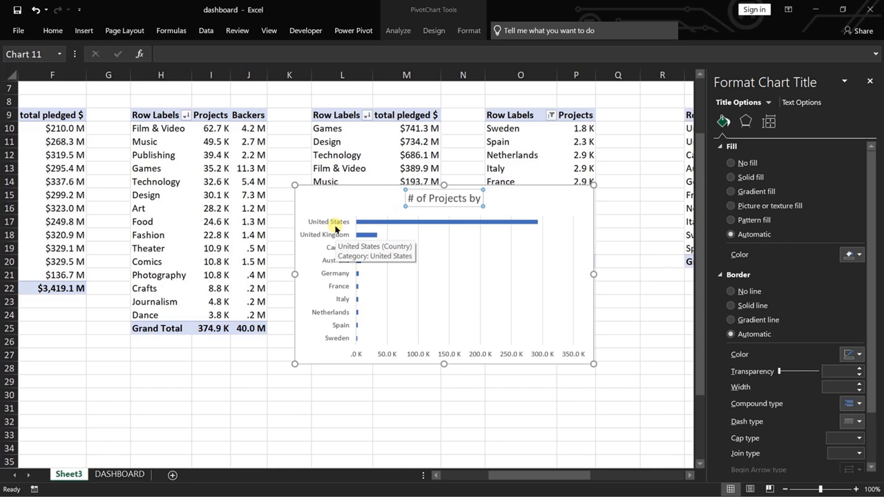
type("Top-")
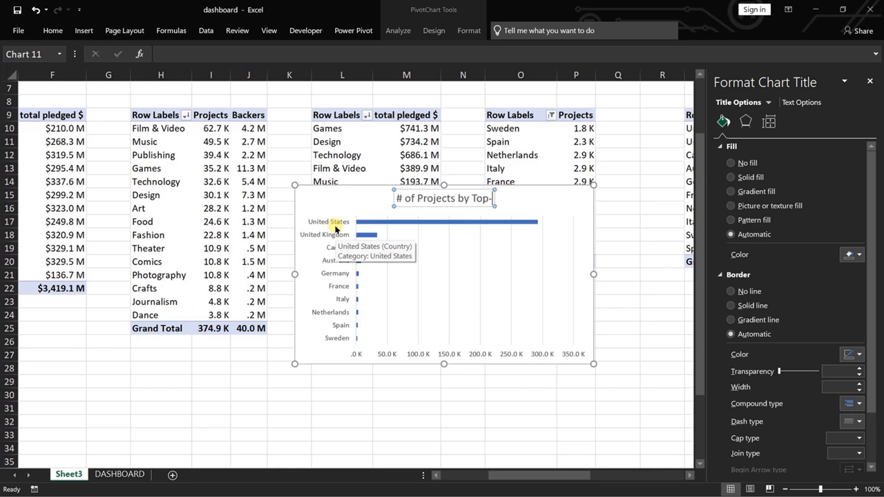
type("10 Country")
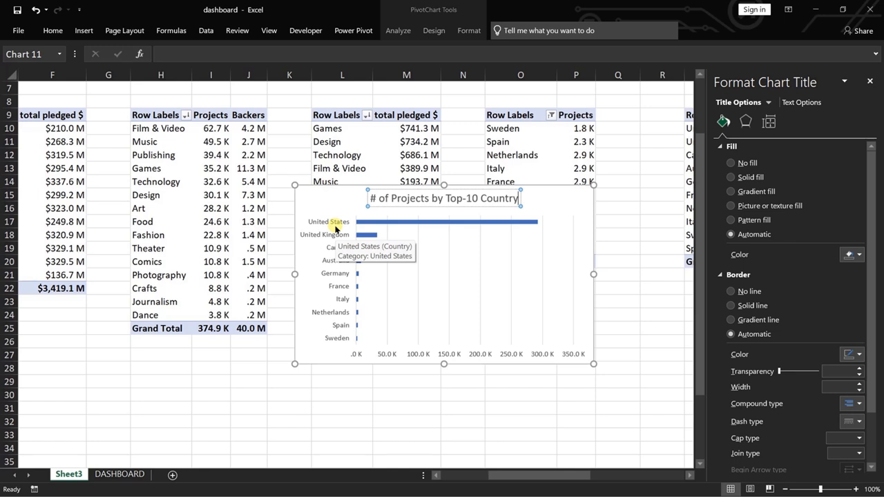
Move the # of Projects by Top-10 Country chart from Sheet3 to cell P9 of the DASHBOARD sheet.
left_click(581, 196)
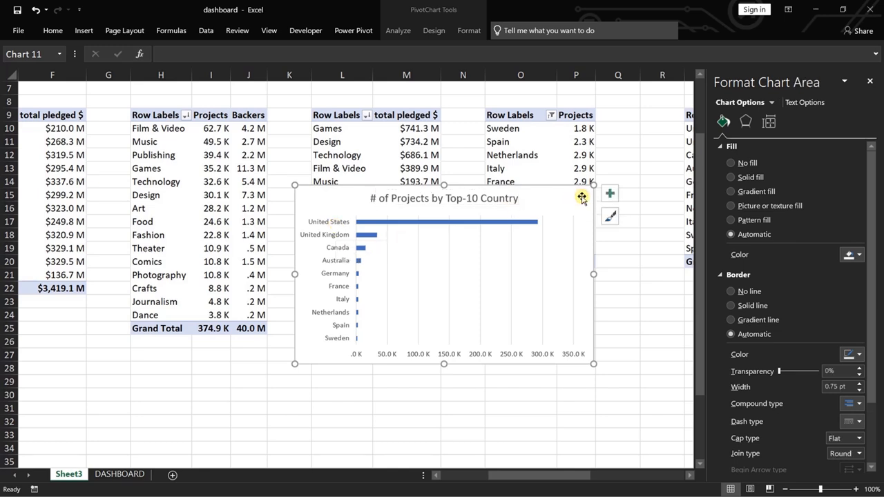
key("ctrl+x")
left_click(132, 473)
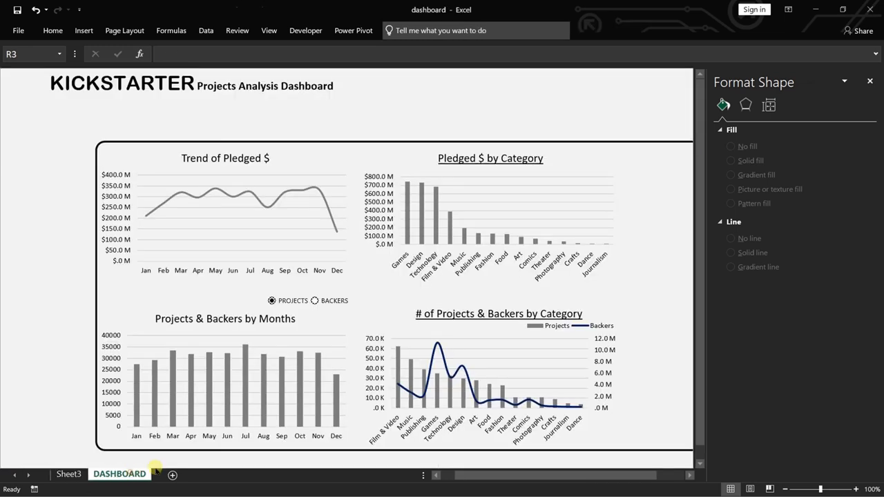
left_click(652, 180)
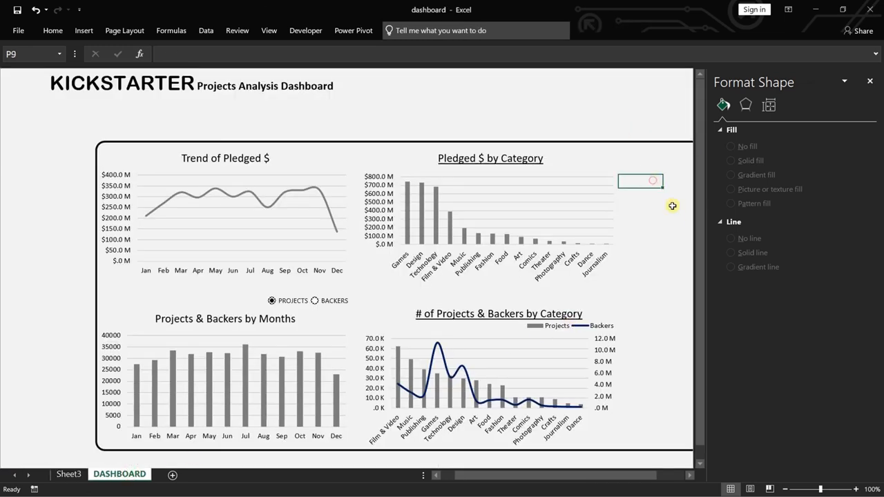
left_click(870, 82)
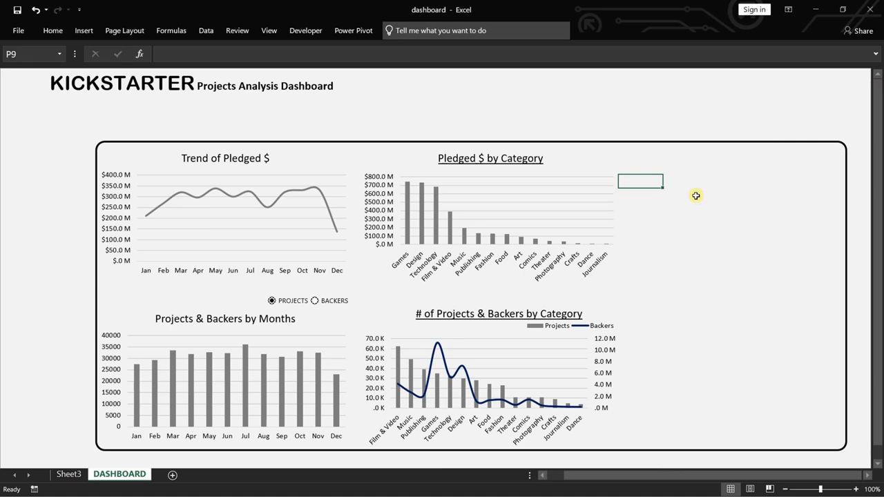
key("ctrl+v")
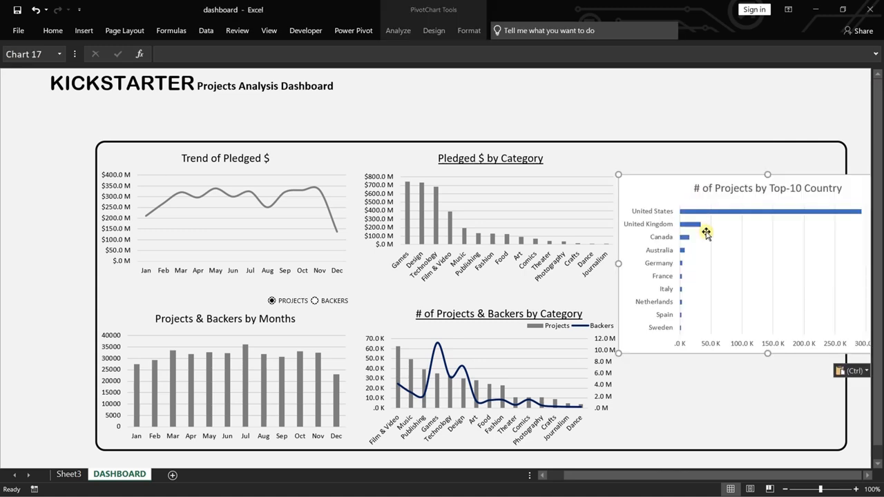
Set the # of Projects by Top-10 Country chart area to no fill and its border to no line.
right_click(633, 188)
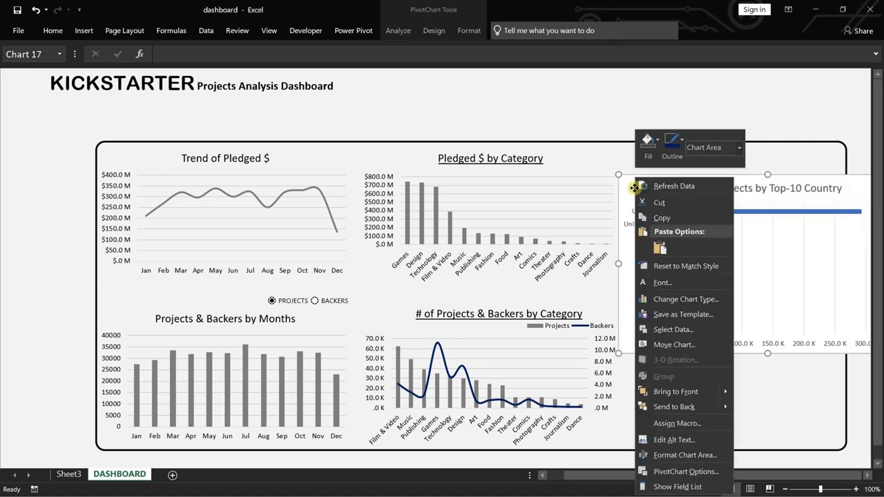
left_click(685, 455)
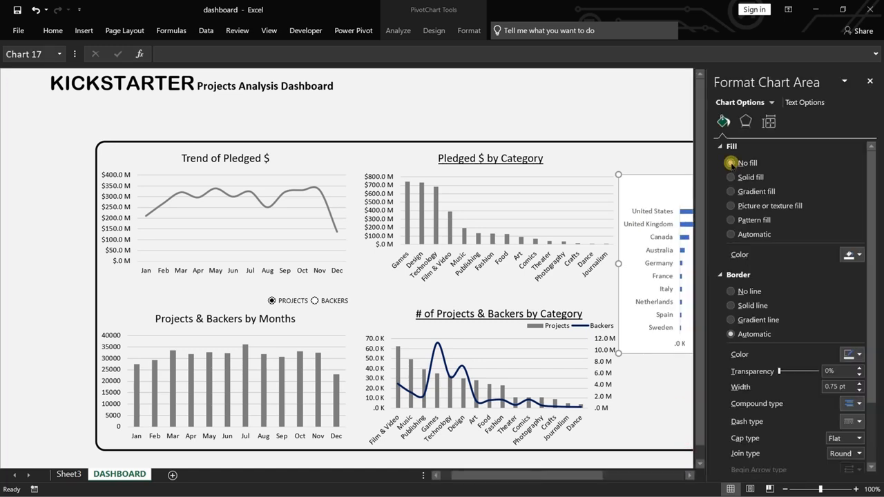
left_click(730, 163)
left_click(731, 269)
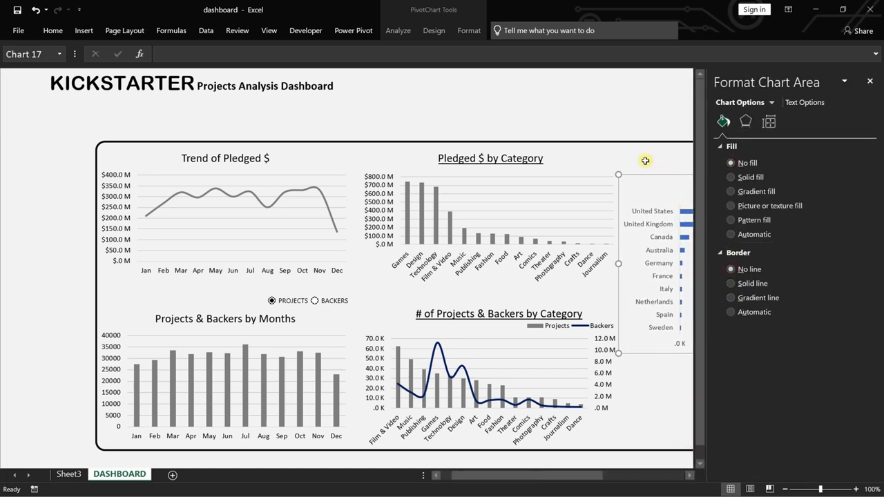
Align the top of the # of Projects by Top-10 Country chart with the Pledged $ by Category chart.
left_click(529, 222)
left_click(528, 222)
left_click(469, 30)
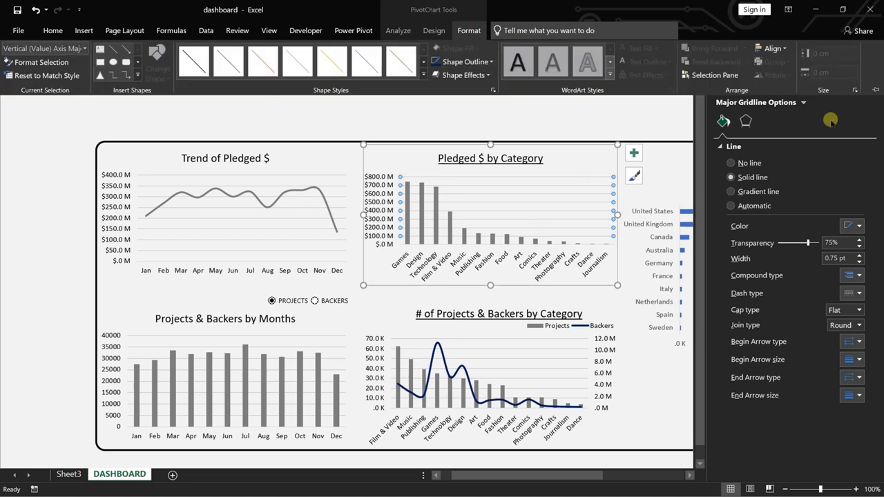
left_click(672, 114)
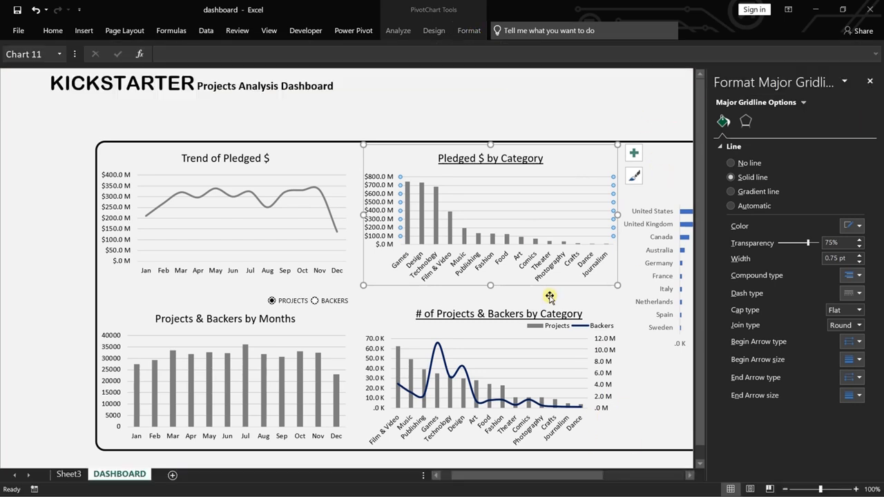
left_click_drag(569, 475, 669, 481)
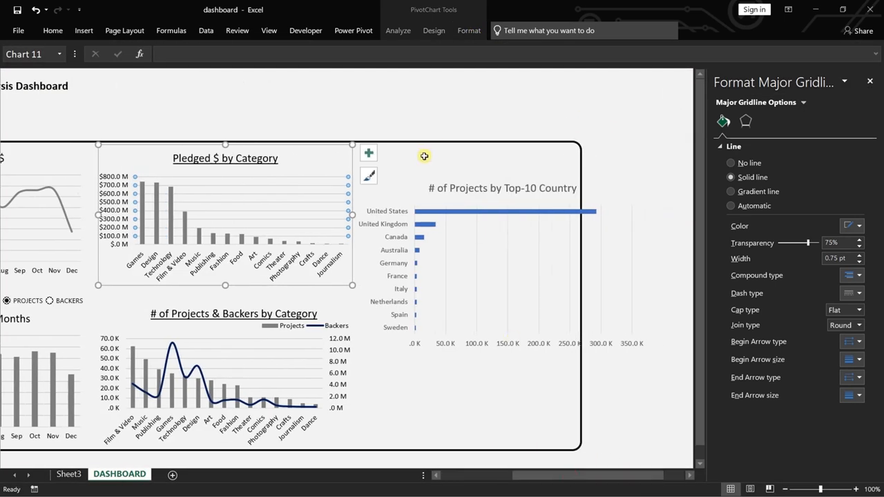
left_click(397, 198)
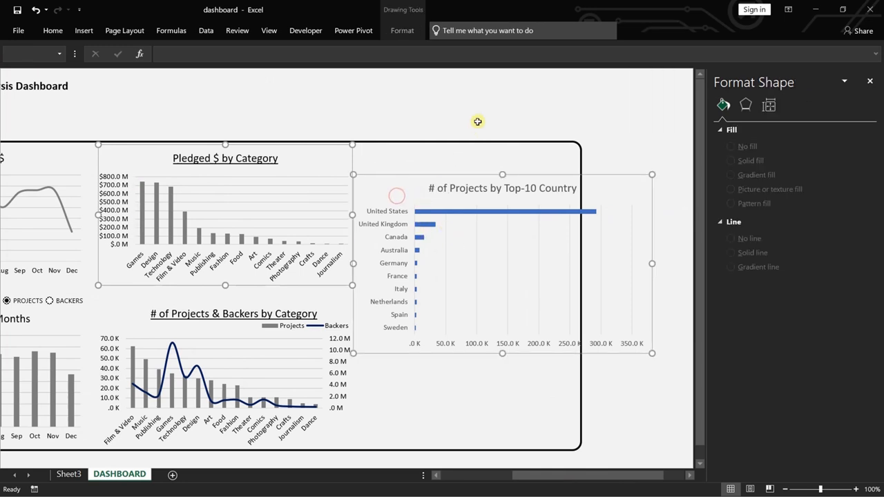
left_click(402, 31)
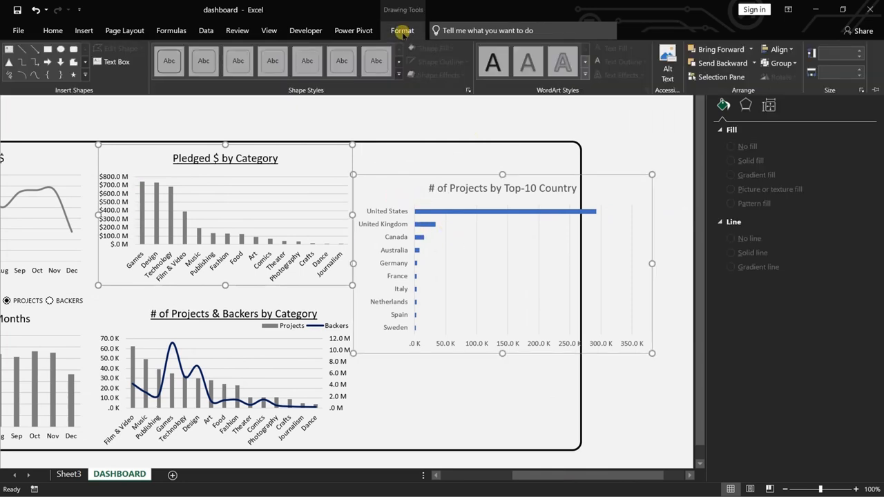
left_click(780, 49)
left_click(794, 111)
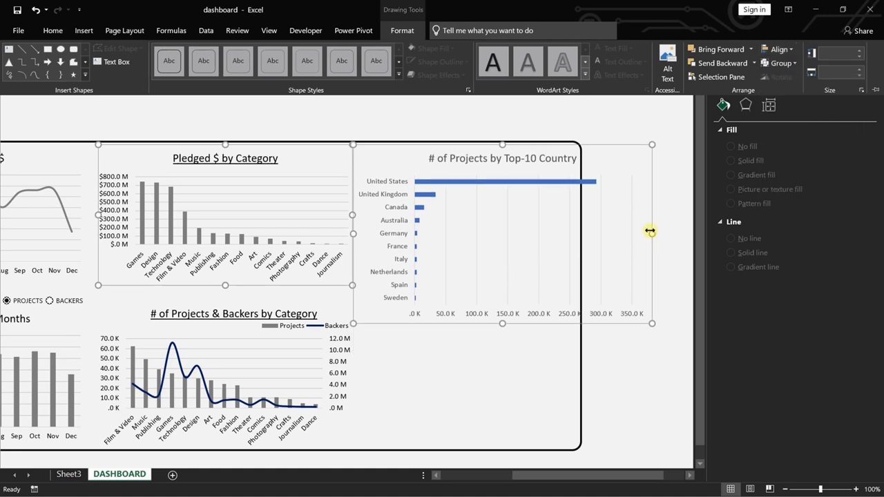
Narrow the # of Projects by Top-10 Country chart so it fits inside the rounded dashboard panel.
left_click(614, 234)
left_click(673, 209)
left_click(602, 237)
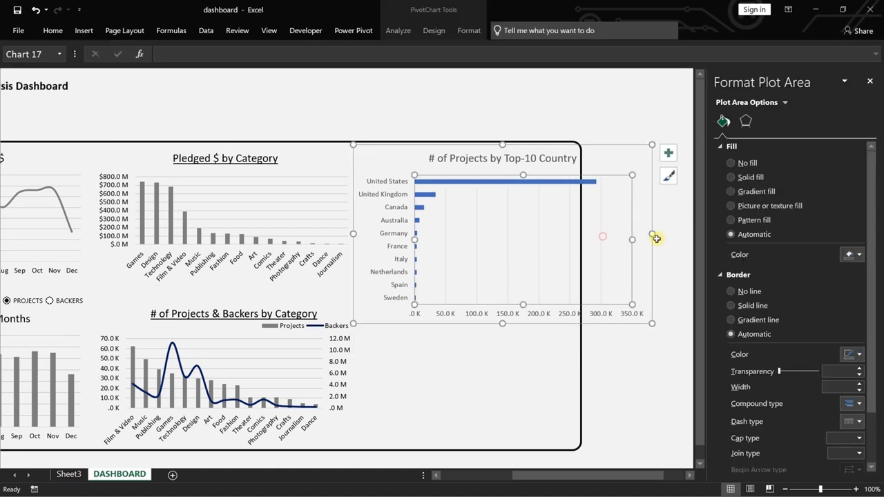
left_click_drag(653, 235, 575, 233)
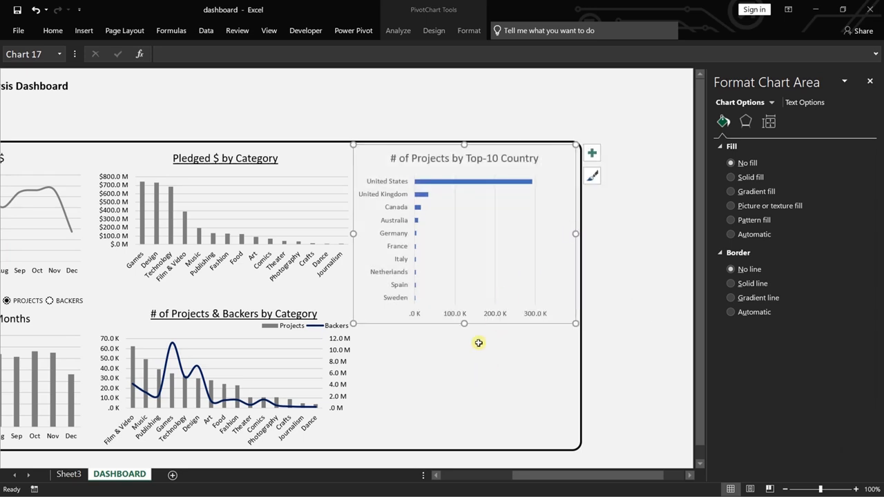
Set the font color of all text in the # of Projects by Top-10 Country chart to black.
right_click(372, 163)
left_click(402, 267)
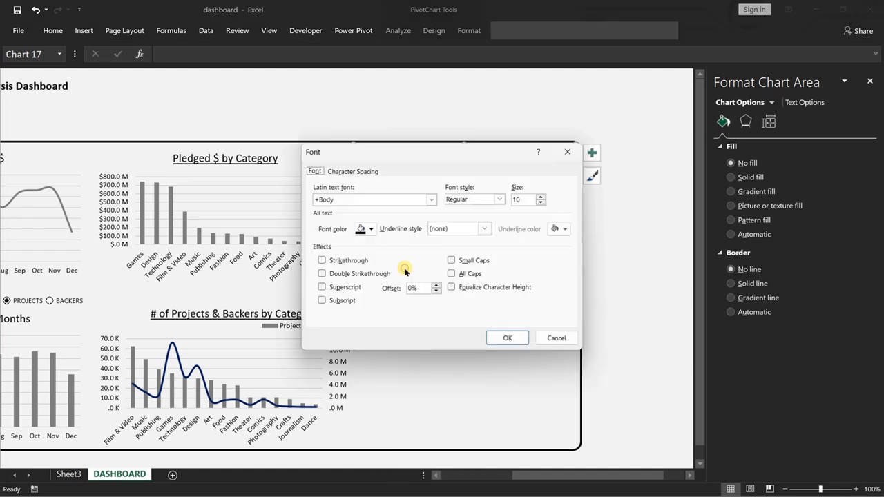
left_click(371, 229)
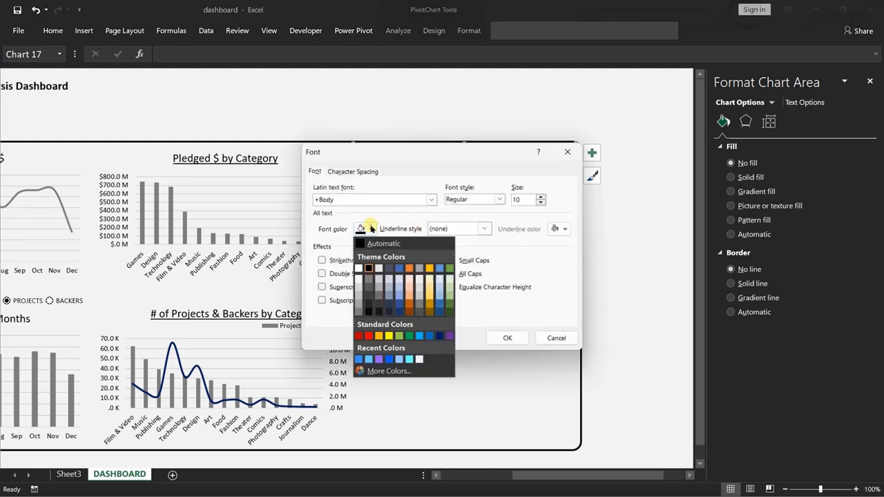
left_click(368, 268)
left_click(508, 338)
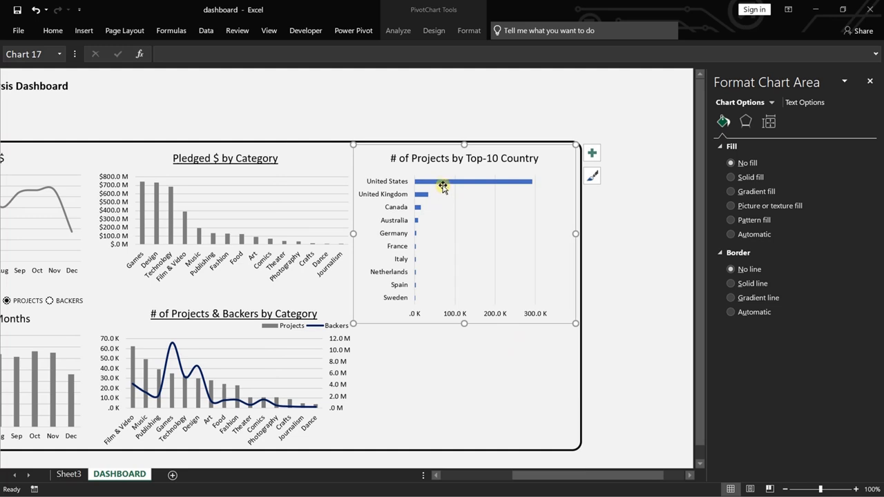
Fill the bars of the # of Projects by Top-10 Country chart with dark gray like the category columns.
right_click(444, 184)
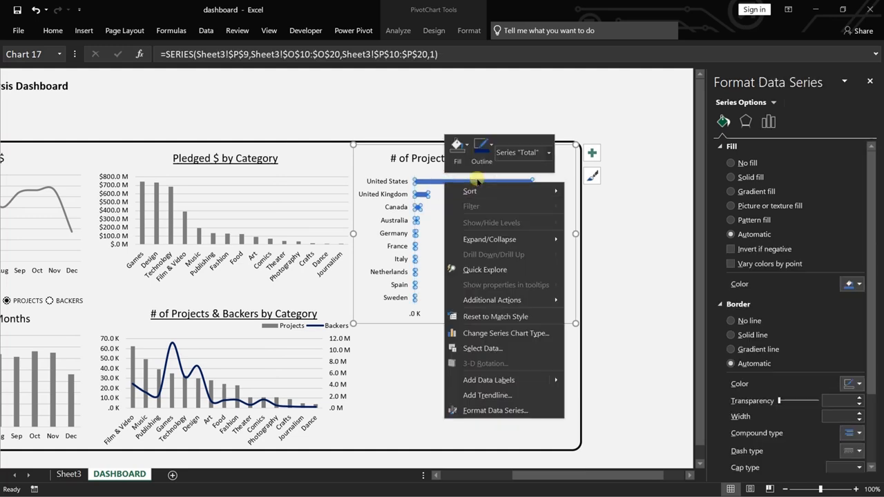
left_click(465, 147)
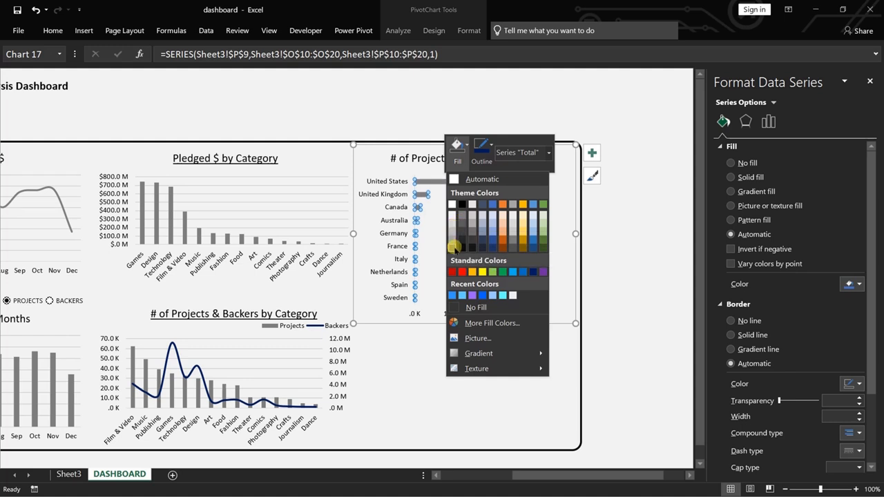
left_click(452, 246)
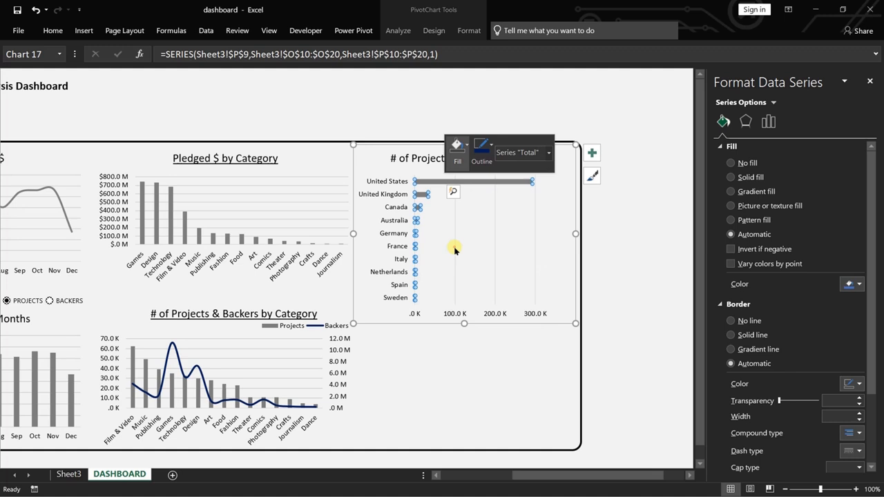
left_click(481, 382)
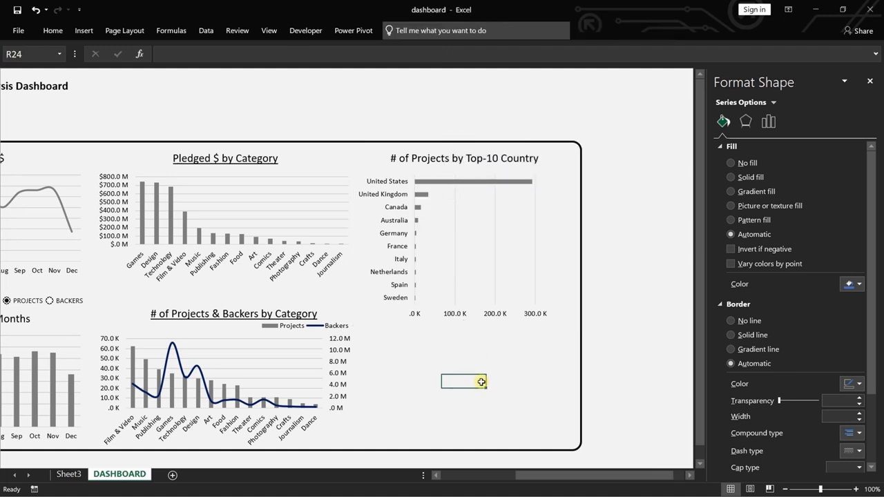
Fill the bars of the # of Projects by Top-10 Country chart with a lighter gray theme color.
right_click(464, 184)
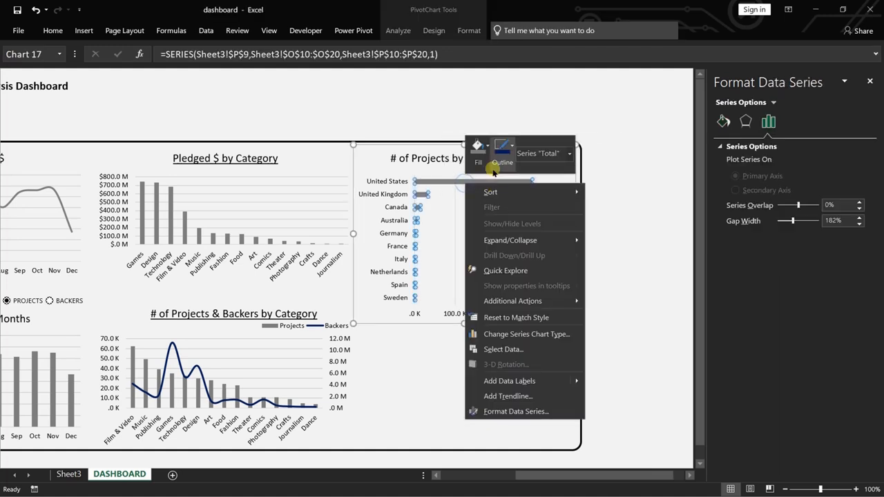
left_click(486, 152)
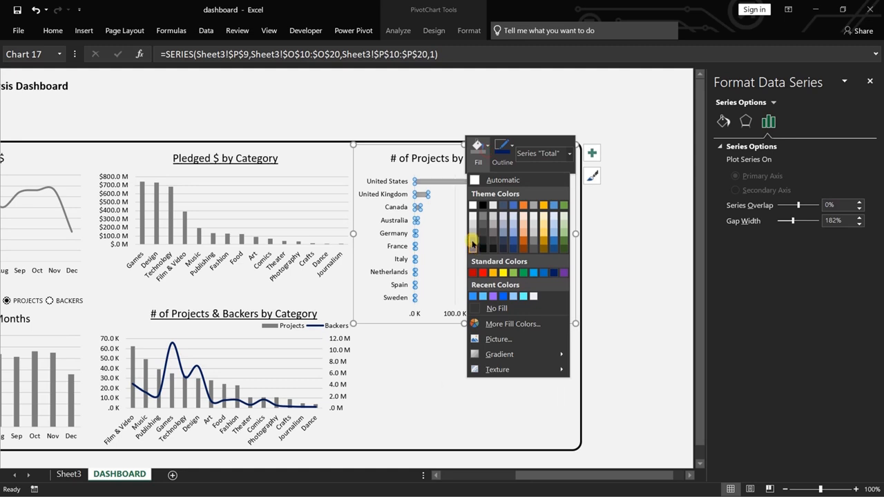
left_click(469, 237)
left_click(453, 406)
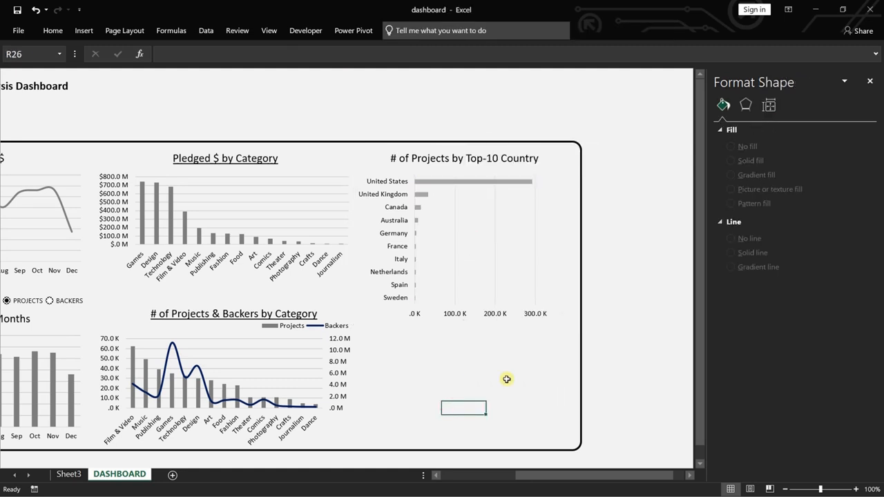
Shorten the # of Projects by Top-10 Country chart to roughly the Pledged $ by Category chart's height, keeping all ten country labels shown.
left_click(457, 297)
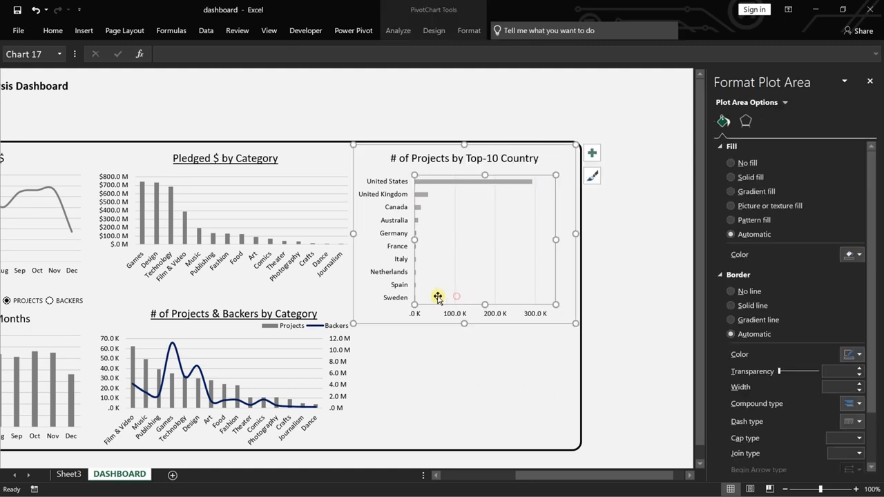
left_click(326, 289)
left_click(322, 243)
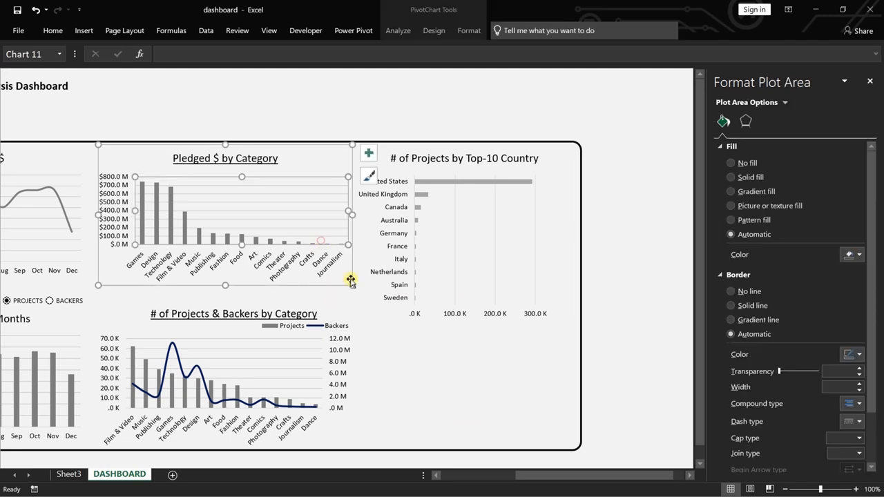
left_click(456, 288, "ctrl")
left_click(410, 335)
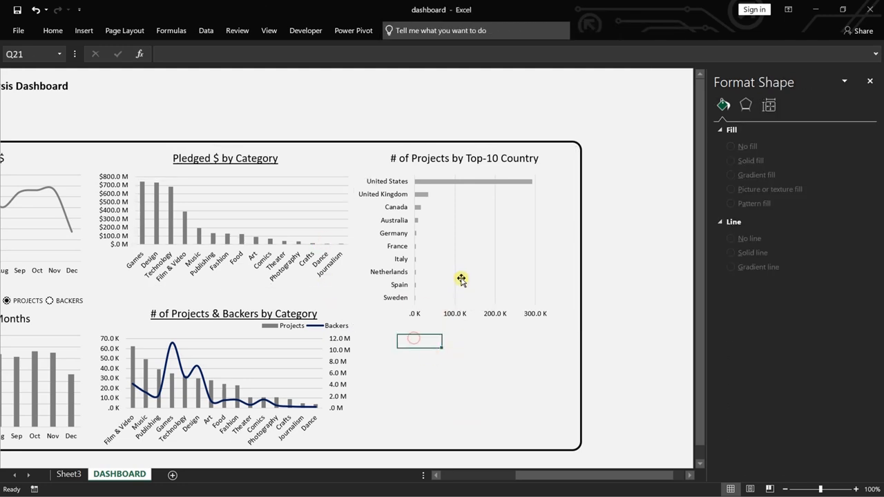
left_click(459, 277)
left_click_drag(464, 323, 463, 289)
left_click(484, 326)
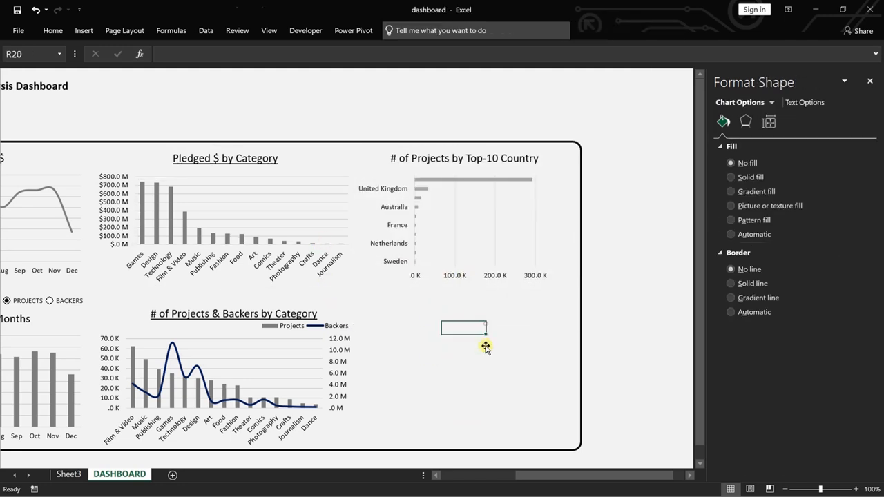
left_click(465, 218)
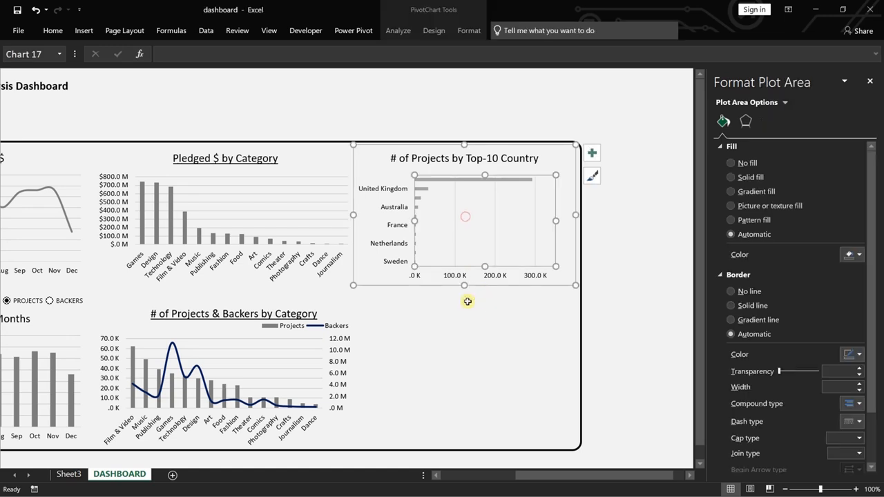
left_click_drag(464, 286, 464, 289)
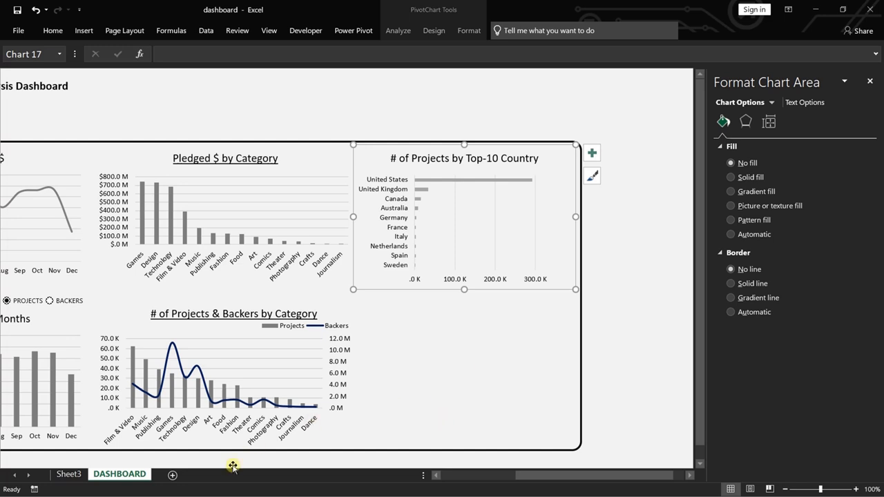
Try to show the total pledged $ values of the country pivot table on Sheet3 in billions with a custom dollar format ending in B.
left_click(68, 473)
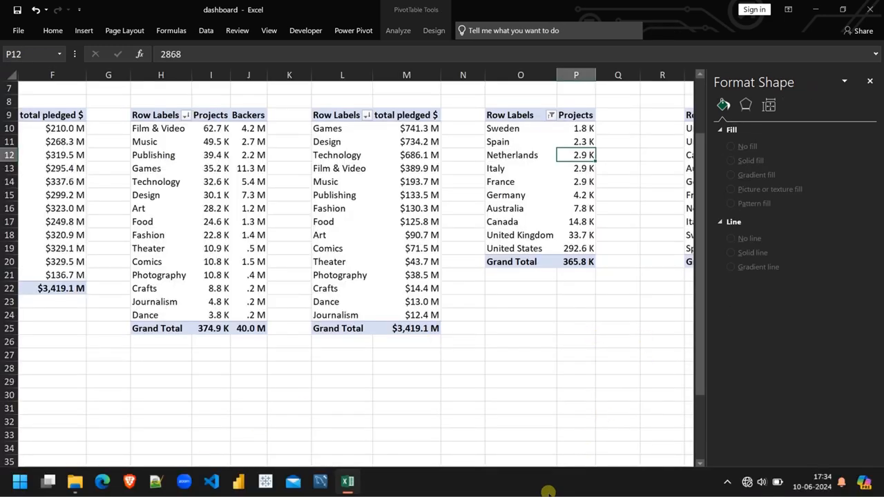
left_click_drag(578, 474, 654, 475)
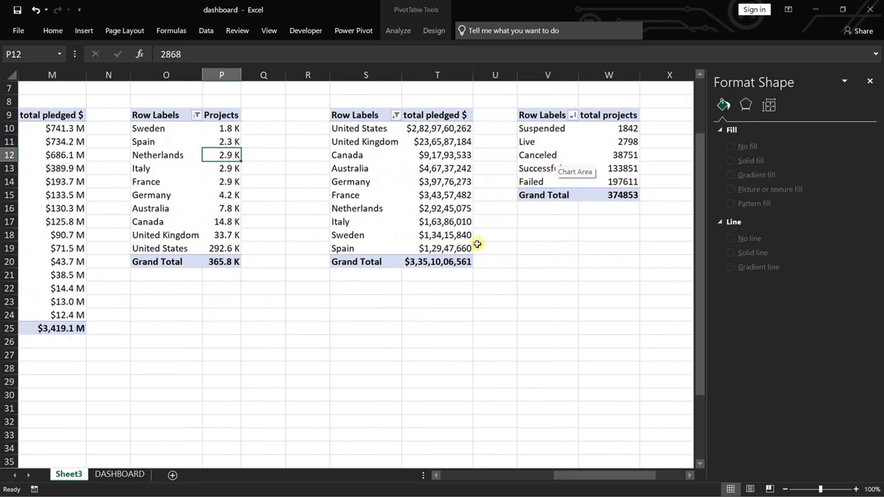
right_click(450, 144)
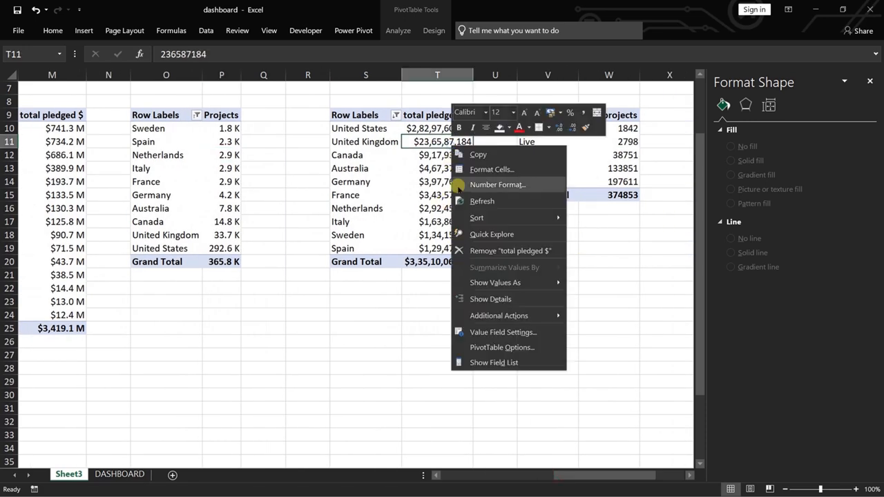
left_click(507, 331)
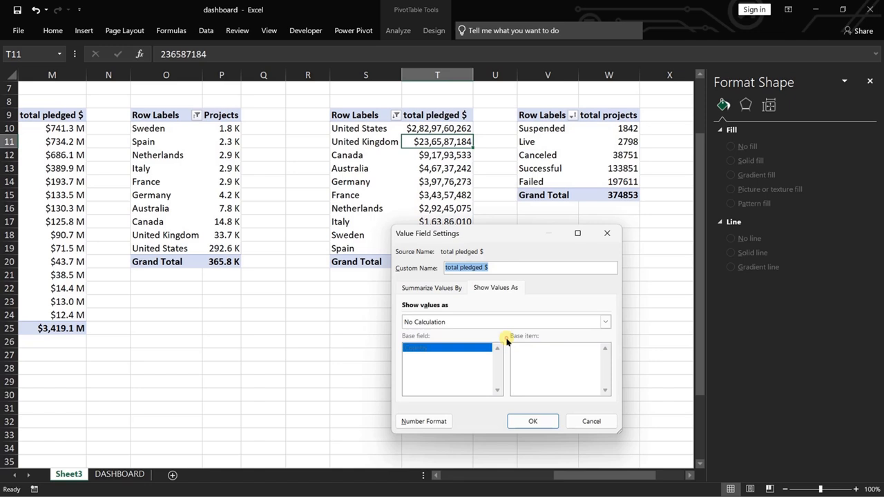
left_click(427, 421)
left_click(376, 252)
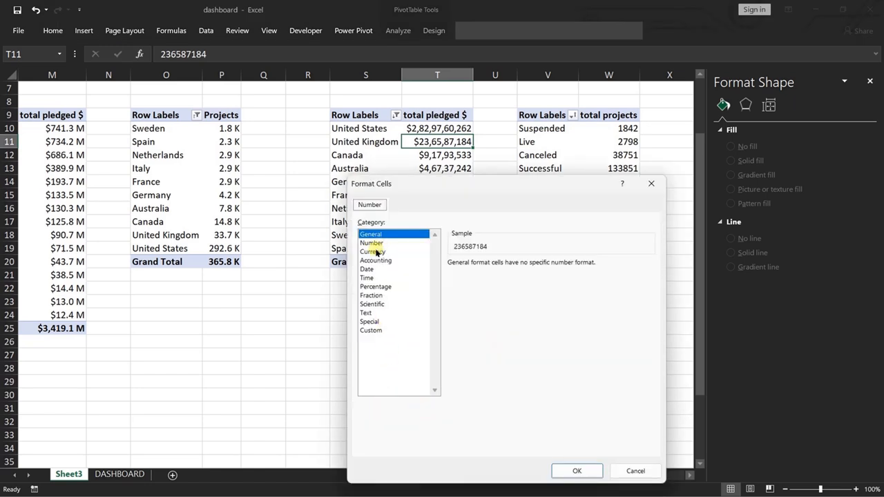
left_click(529, 280)
left_click(529, 384)
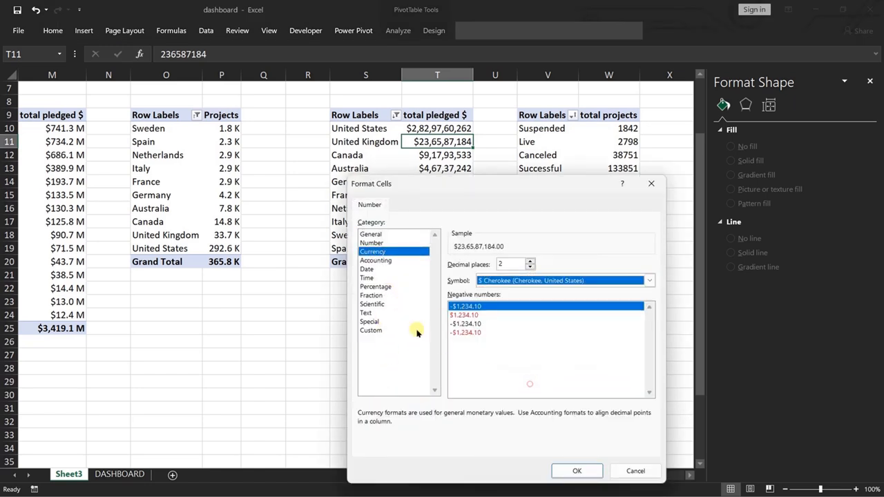
left_click(371, 330)
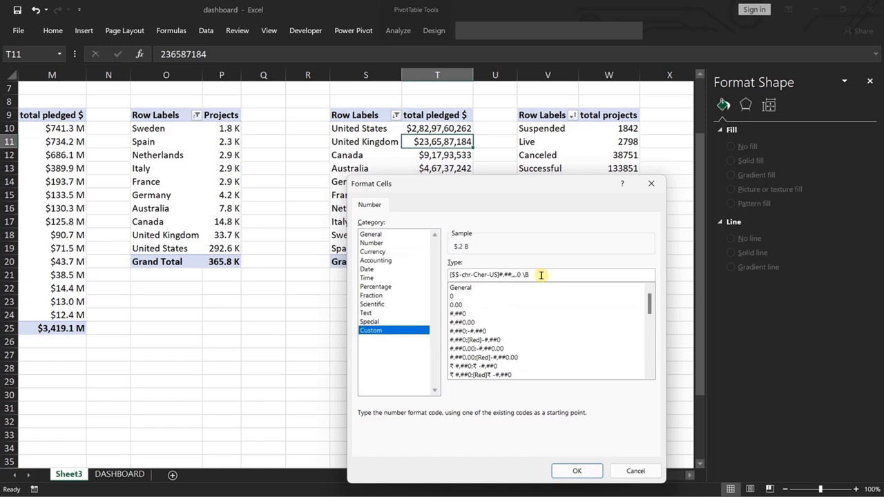
left_click(578, 470)
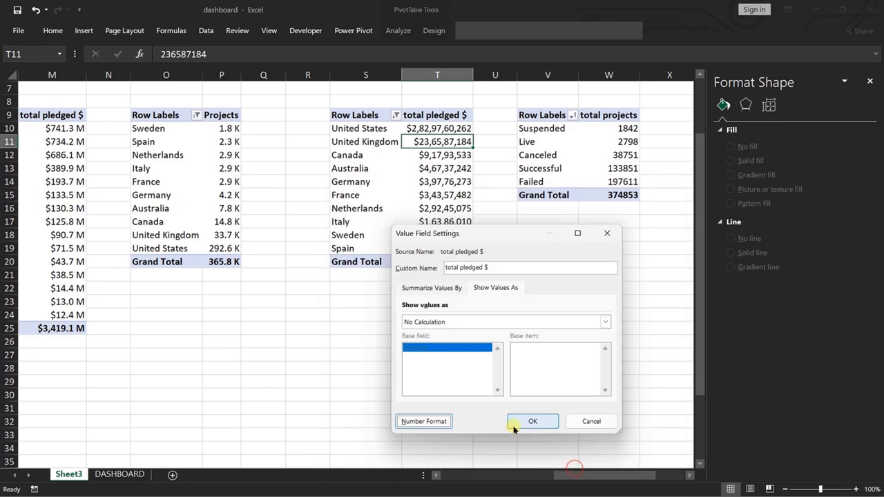
left_click(531, 420)
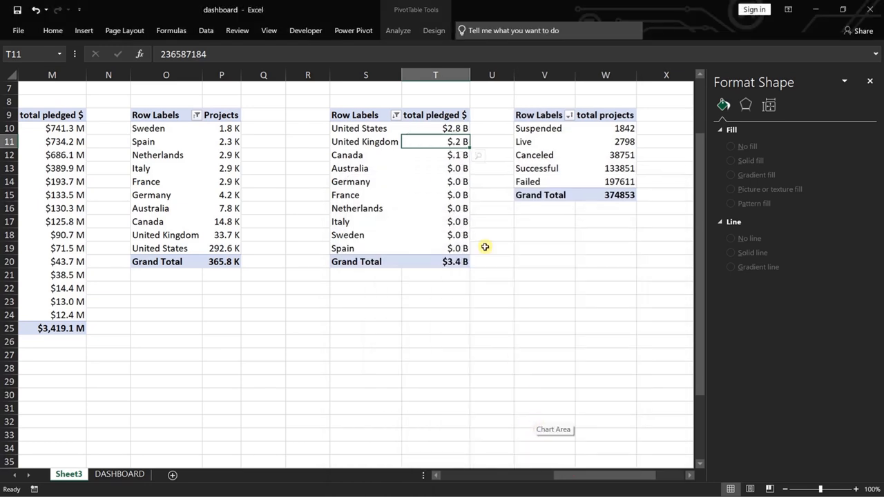
key("ctrl+z")
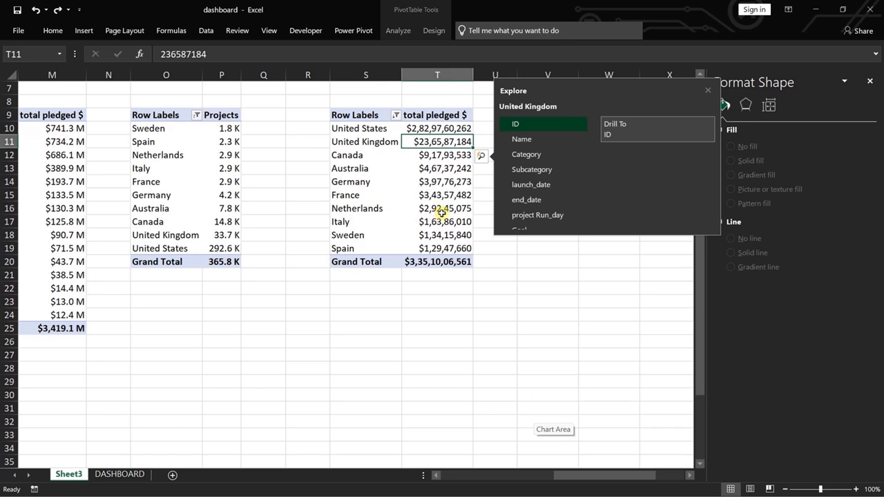
left_click(593, 326)
Format the country pivot table's total pledged $ values as dollar millions with one decimal and an M suffix using a custom number format.
right_click(435, 155)
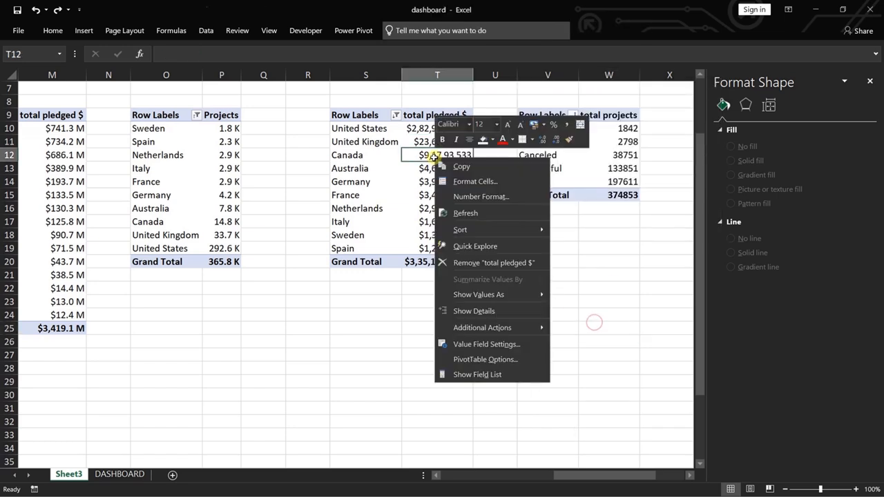
left_click(487, 344)
left_click(404, 481)
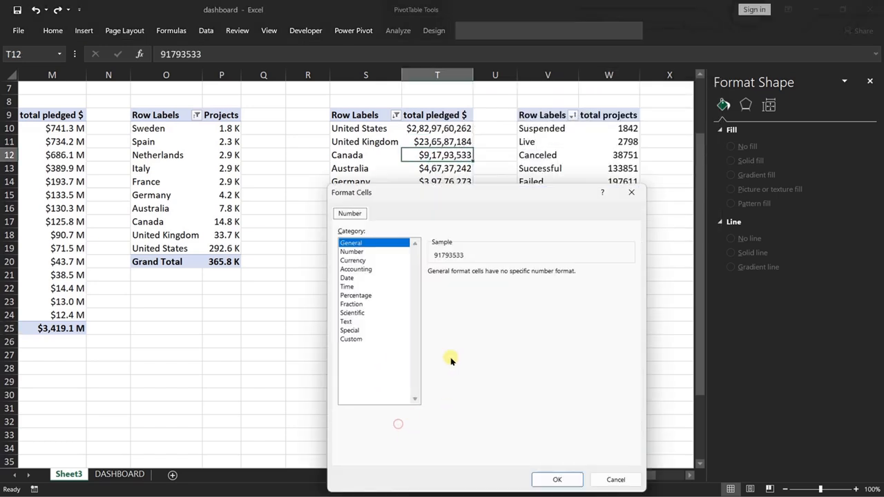
left_click(353, 260)
left_click(630, 289)
left_click(363, 339)
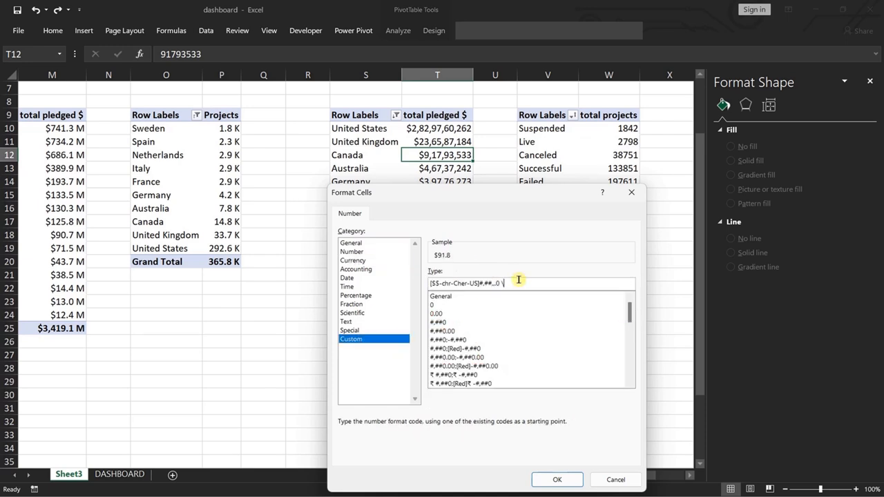
left_click(559, 479)
left_click(512, 431)
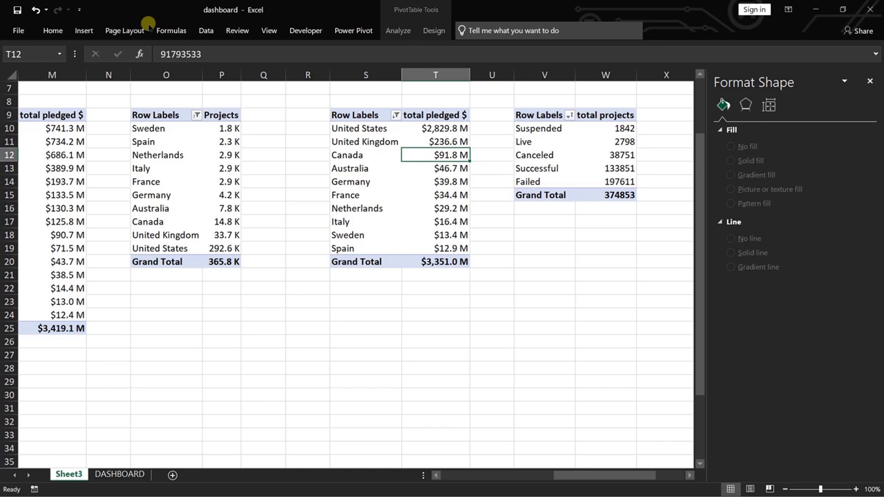
Insert a 2-D clustered bar chart from the country total pledged $ pivot table and place it over the lower rows.
left_click(83, 31)
left_click(384, 48)
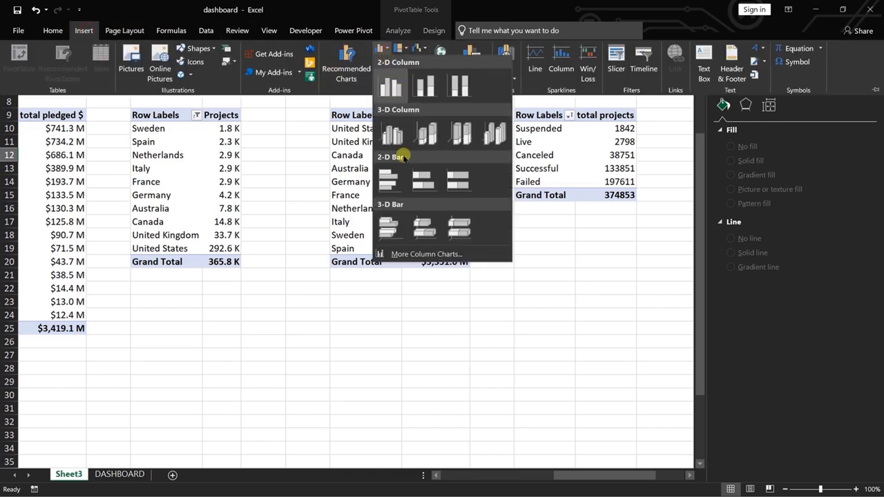
left_click(397, 181)
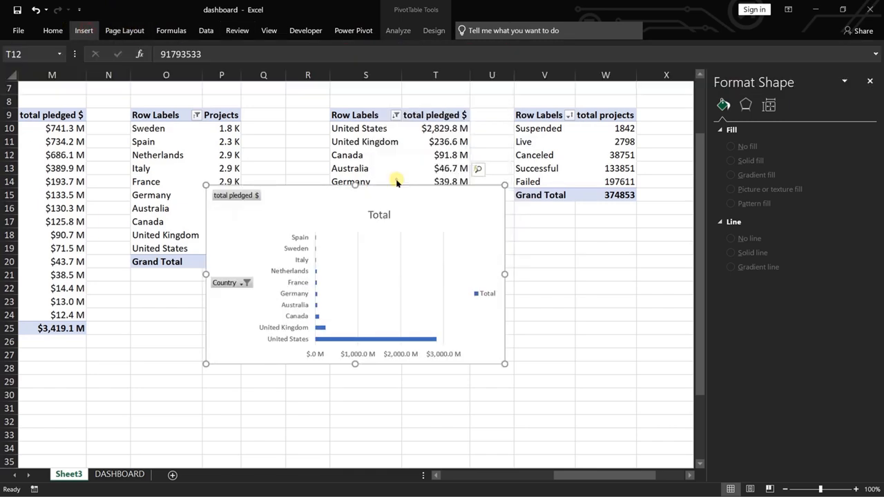
left_click_drag(467, 209, 469, 260)
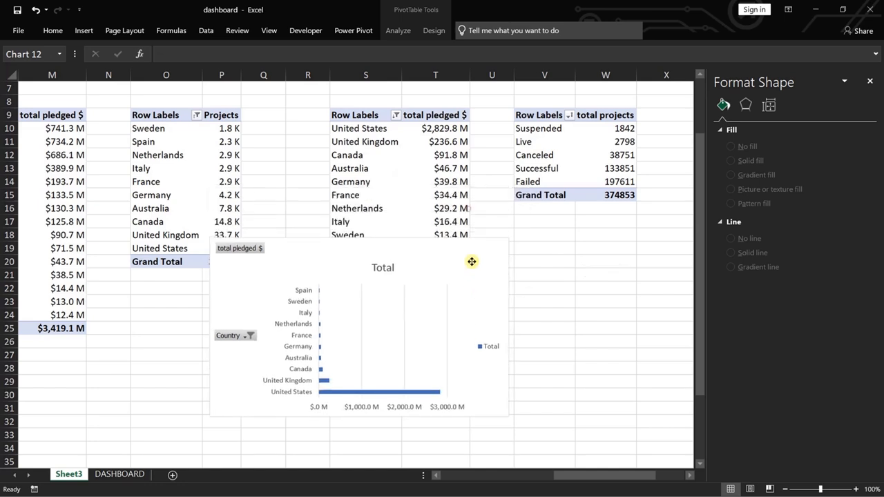
Sort the country pivot table by total pledged $ from smallest to largest.
left_click(457, 168)
right_click(457, 168)
mouse_move(532, 236)
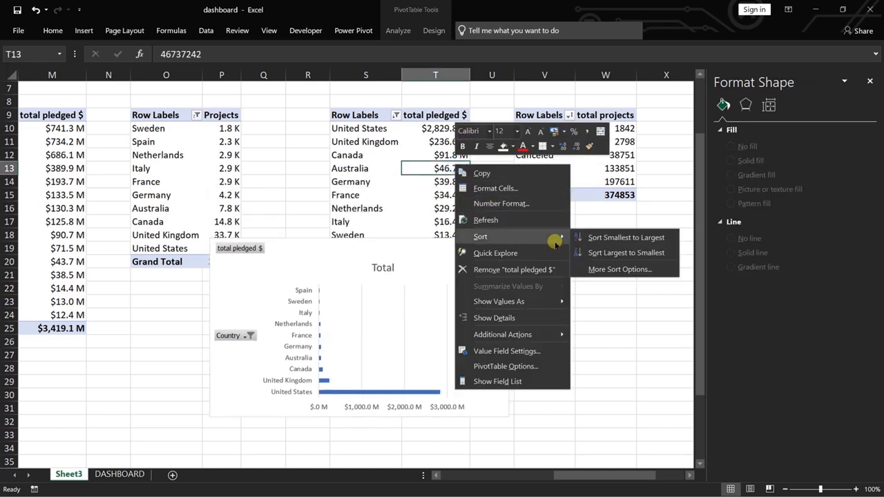
left_click(627, 237)
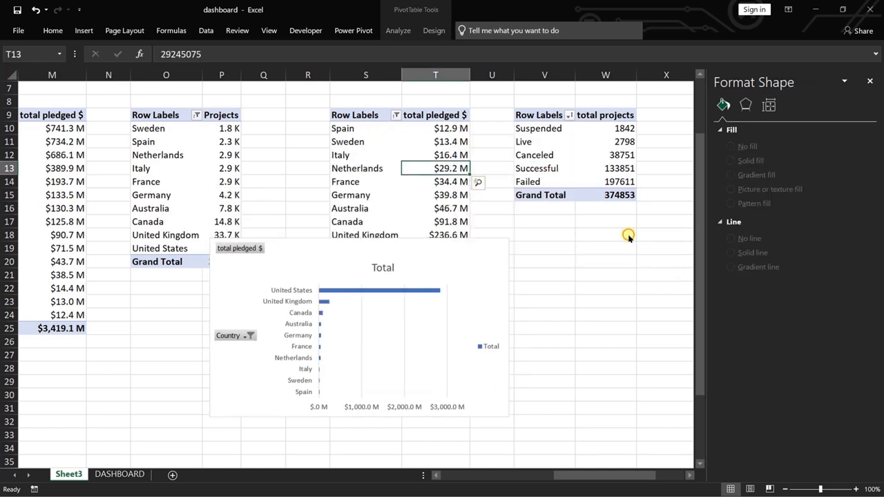
Hide all field buttons on the pledged by country bar chart and remove its legend.
right_click(233, 259)
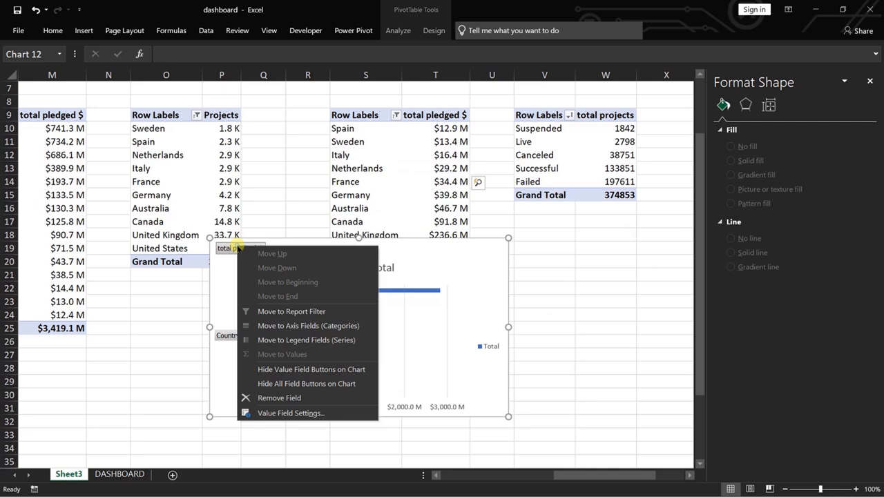
left_click(326, 382)
left_click(524, 245)
left_click(555, 348)
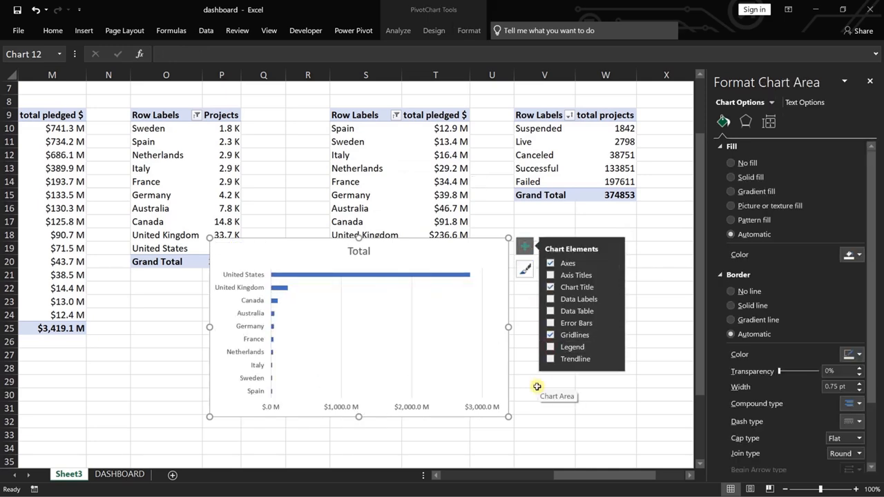
Change the title of the pledged by country bar chart to "Pledged $ by Top_10 Country".
left_click(359, 252)
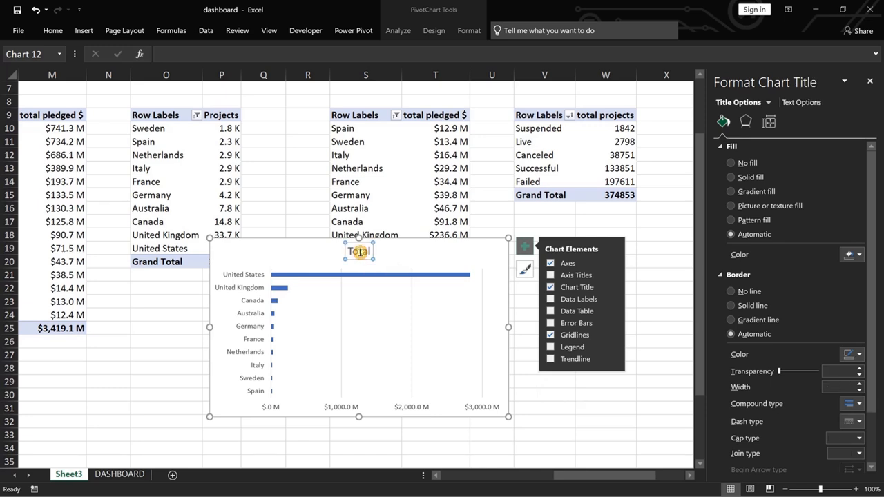
double_click(359, 251)
type("Pled")
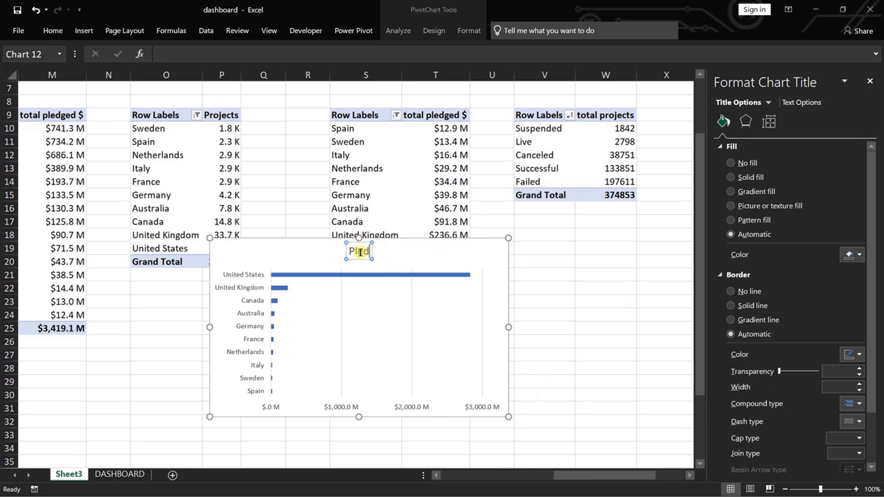
type("ged")
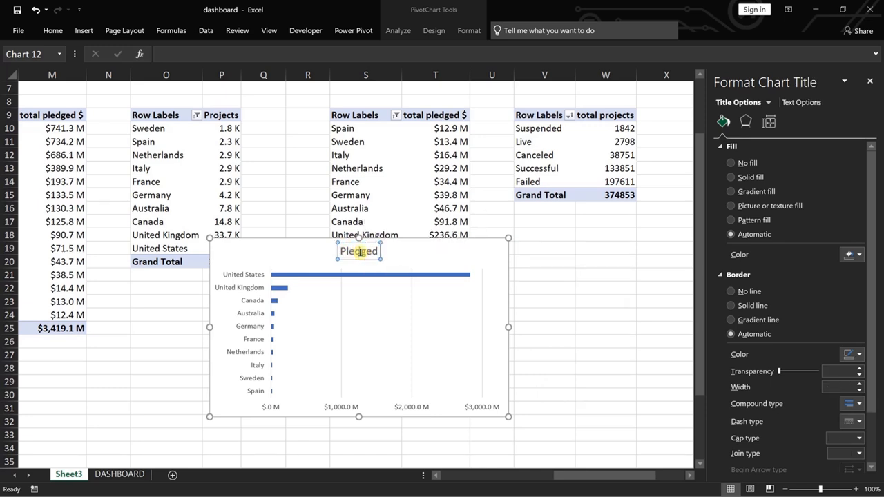
type(" $ byu Cou")
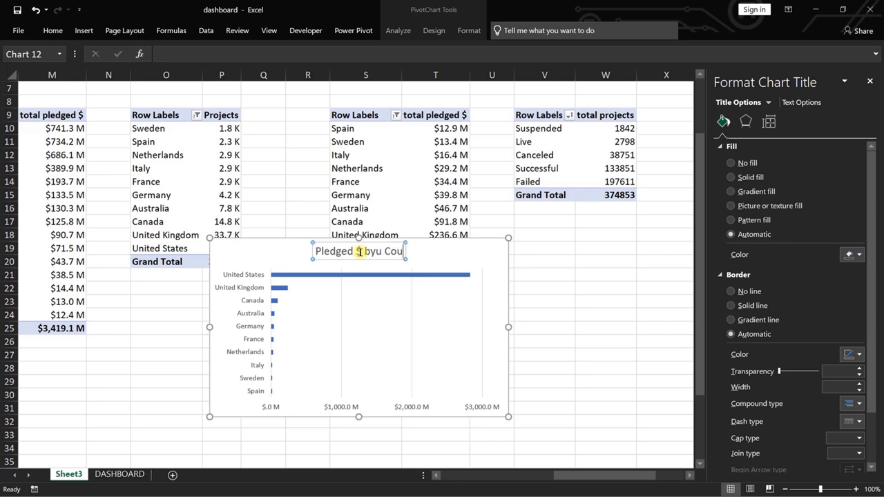
key("BackSpace")
key("BackSpace")
key("BackSpace")
key("BackSpace")
key("BackSpace")
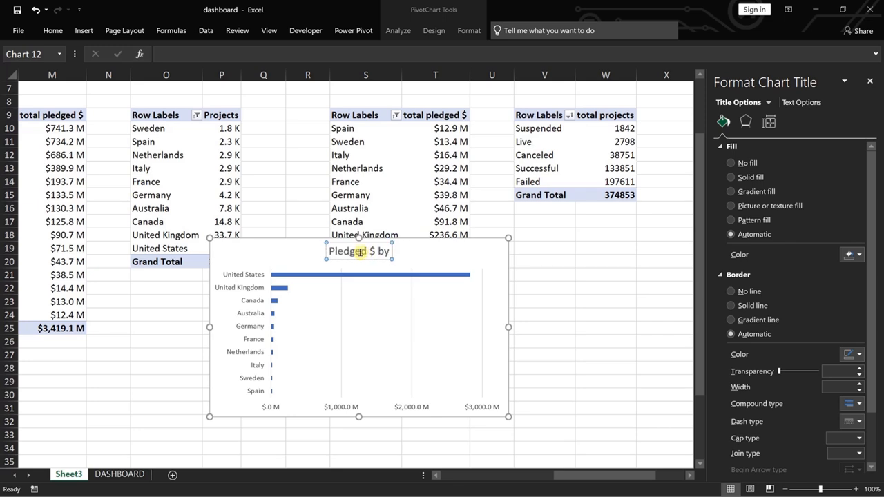
type("Top_")
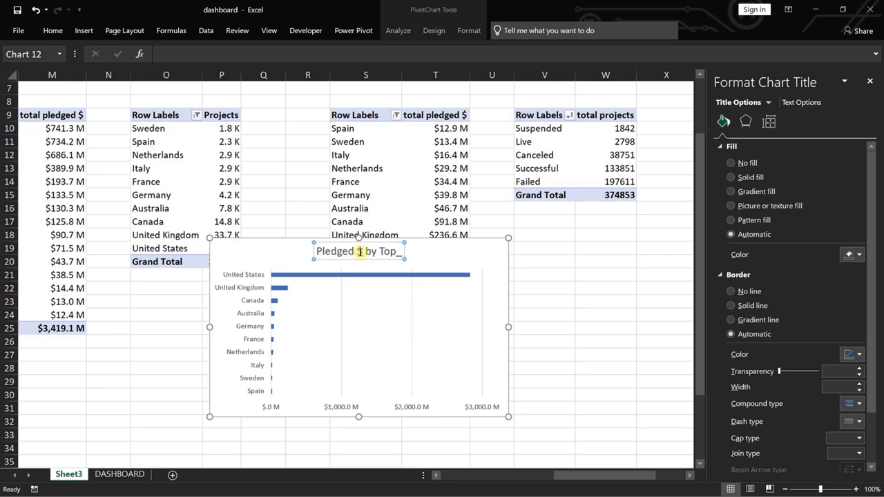
type("10 Ciuntry")
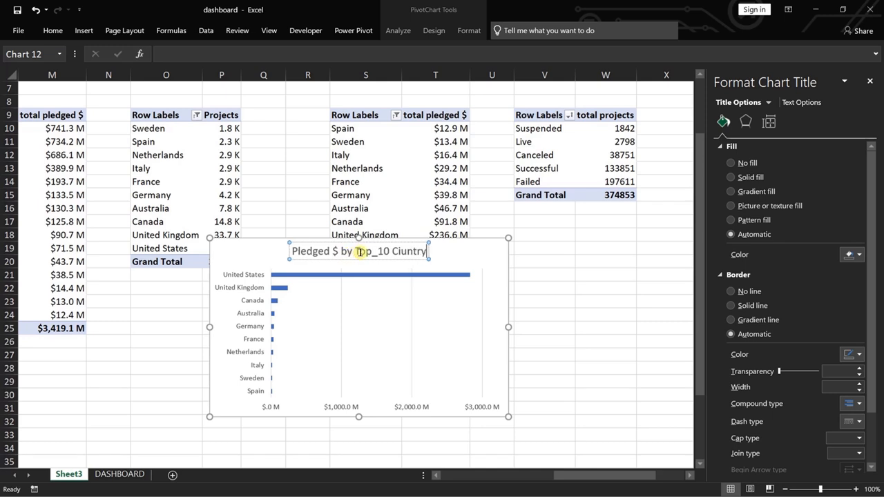
key("BackSpace")
key("BackSpace")
key("BackSpace")
key("BackSpace")
key("BackSpace")
key("BackSpace")
type("o")
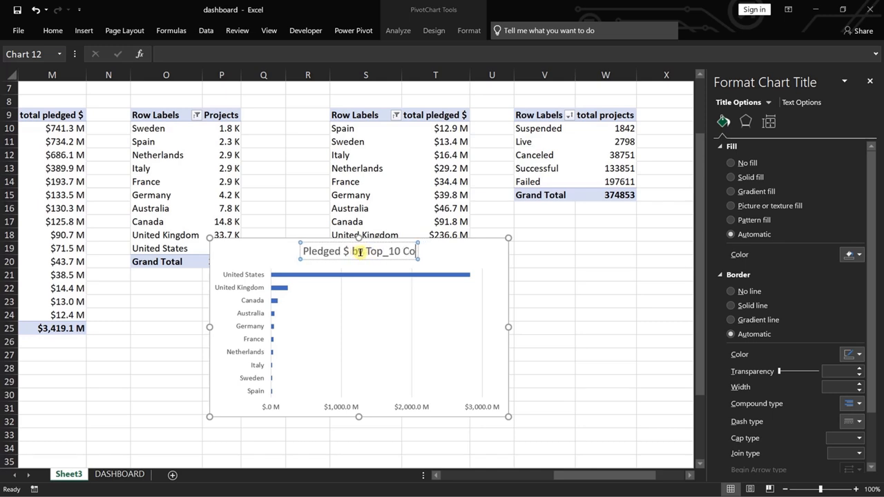
type("untry")
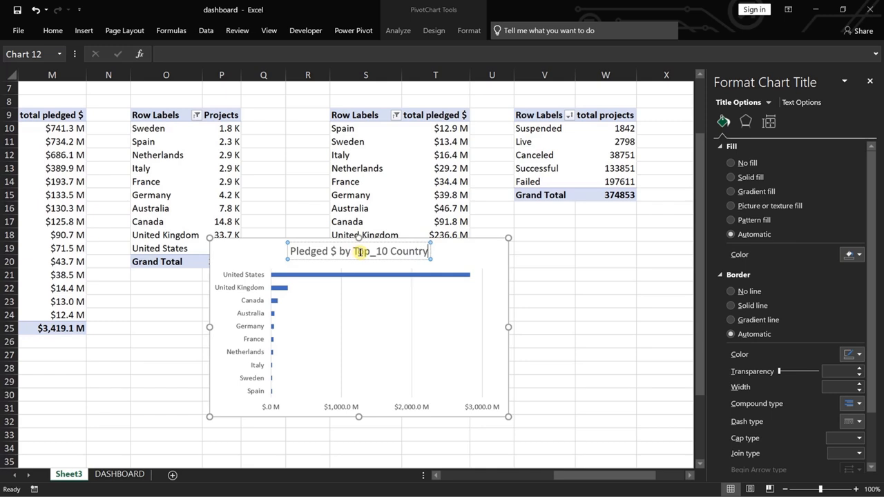
Move the Pledged $ by Top_10 Country chart from Sheet3 to the DASHBOARD sheet, below the # of Projects by Top-10 Country chart.
left_click(235, 245)
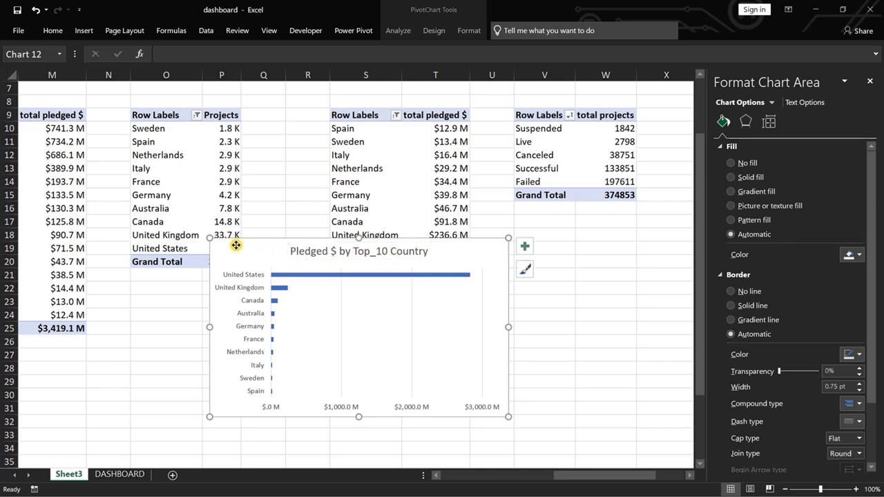
key("ctrl+x")
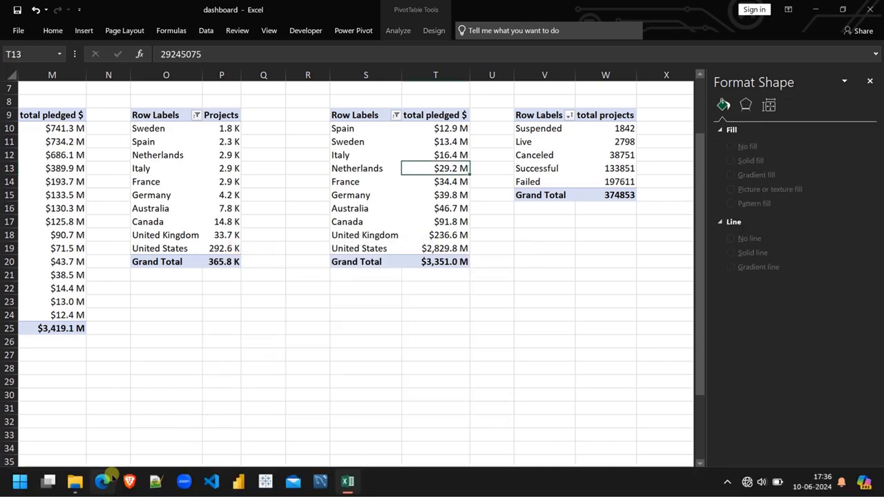
left_click(119, 474)
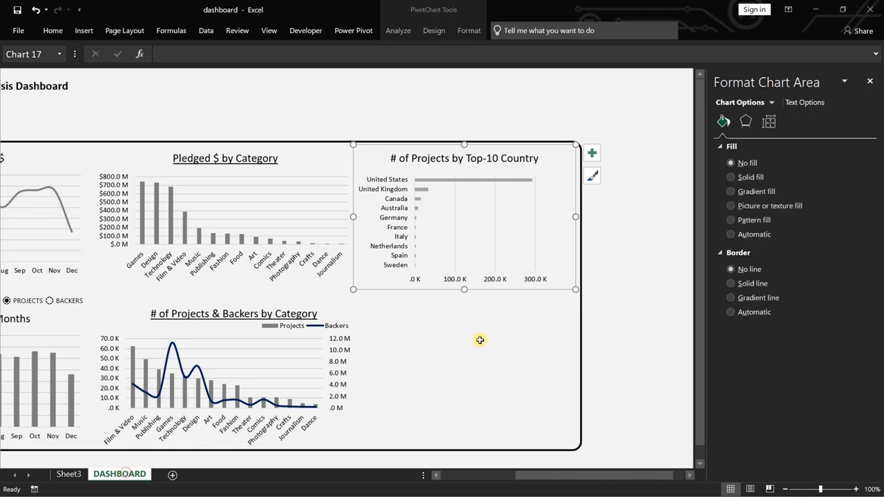
left_click(459, 366)
key("ctrl+v")
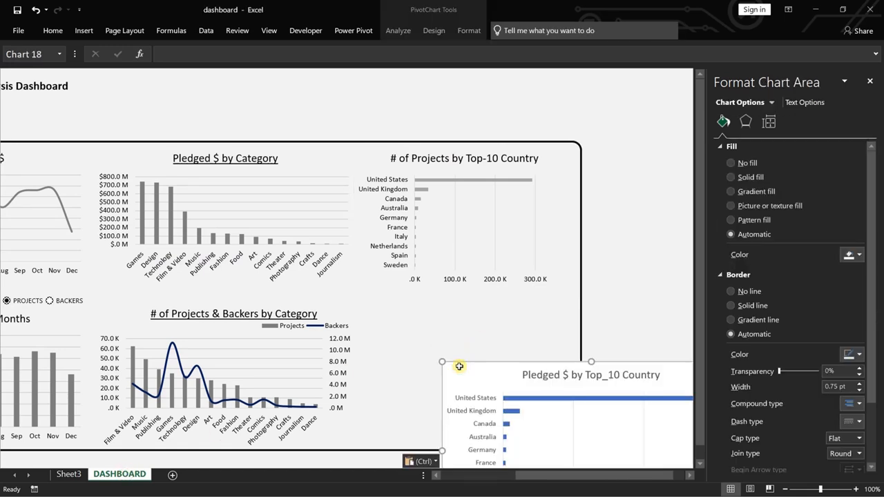
left_click(295, 336)
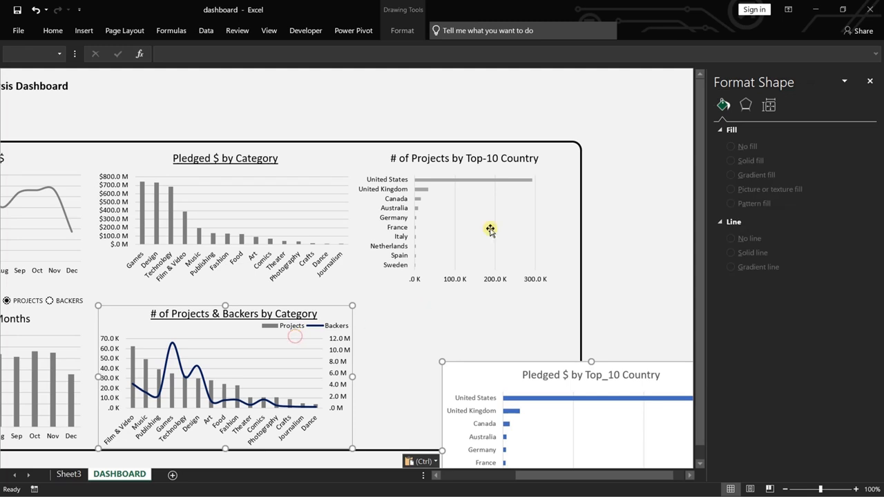
Align the top edge of the Pledged $ by Top_10 Country chart with the # of Projects & Backers by Category chart.
left_click(401, 30)
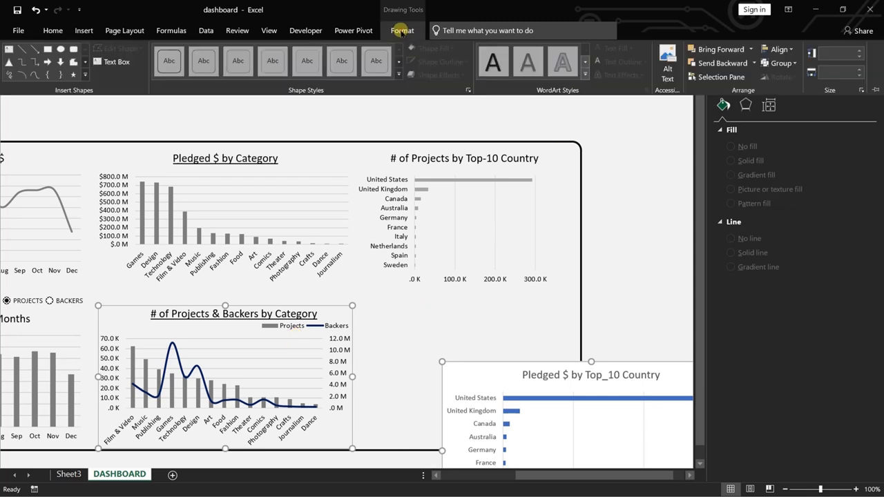
left_click(784, 51)
left_click(797, 111)
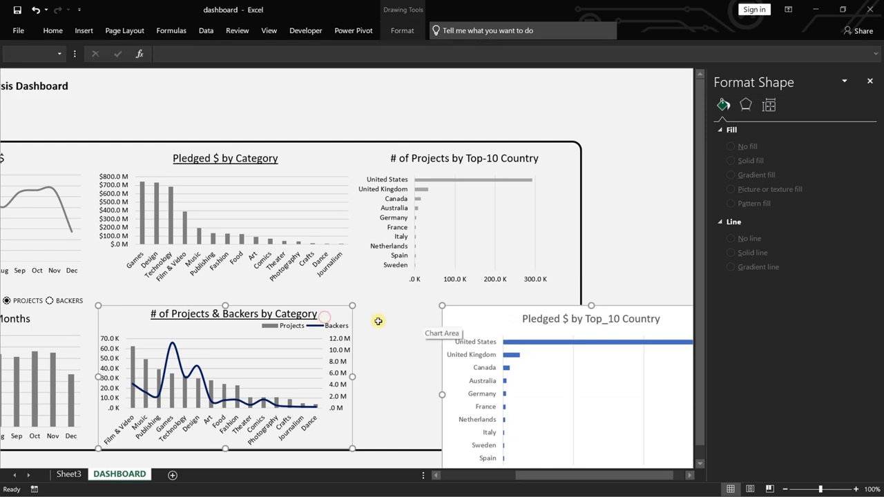
Nudge the Pledged $ by Top_10 Country chart against the category chart, directly below the # of Projects by Top-10 Country chart.
left_click(466, 324)
key("Left")
key("Left")
key("Left")
key("Left")
key("Left")
key("Left")
key("Left")
key("Left")
key("Left")
key("Left")
key("Left")
key("Left")
key("Left")
key("Left")
key("Left")
key("Left")
key("Left")
key("Left")
key("Left")
key("Left")
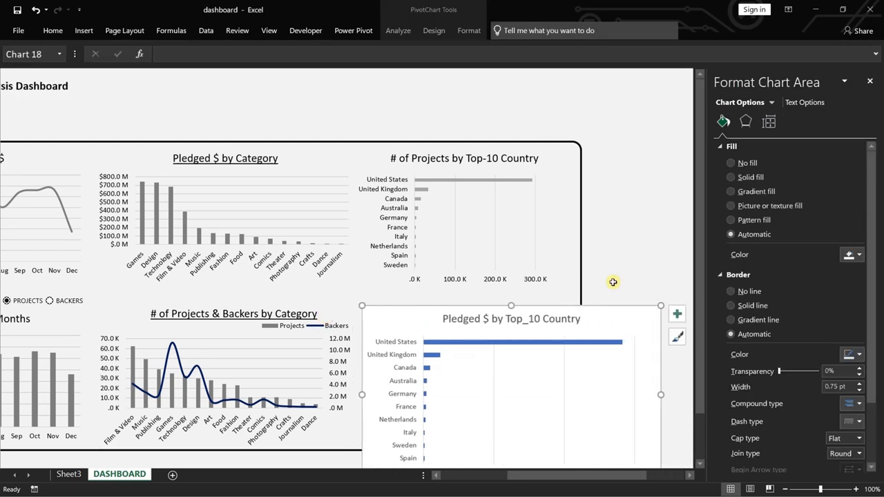
key("Left")
key("Left")
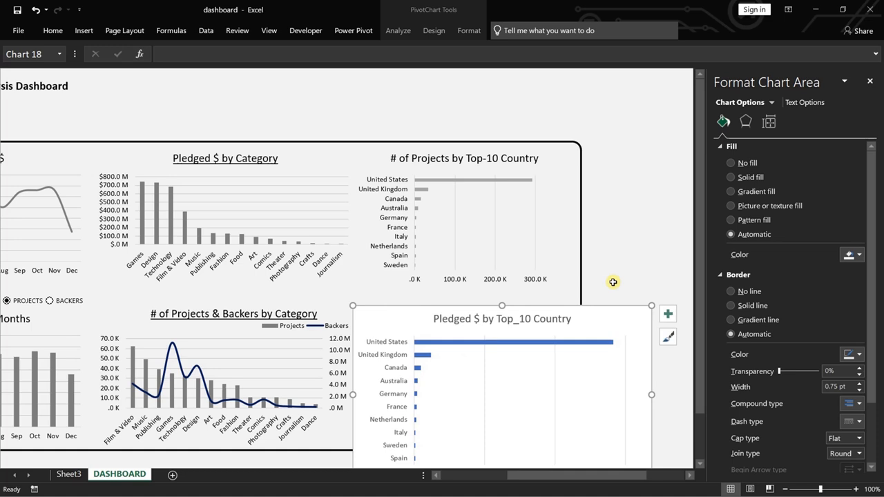
key("Up")
key("Up")
key("Up")
key("Up")
key("Up")
key("Up")
key("Up")
key("Up")
key("Up")
key("Up")
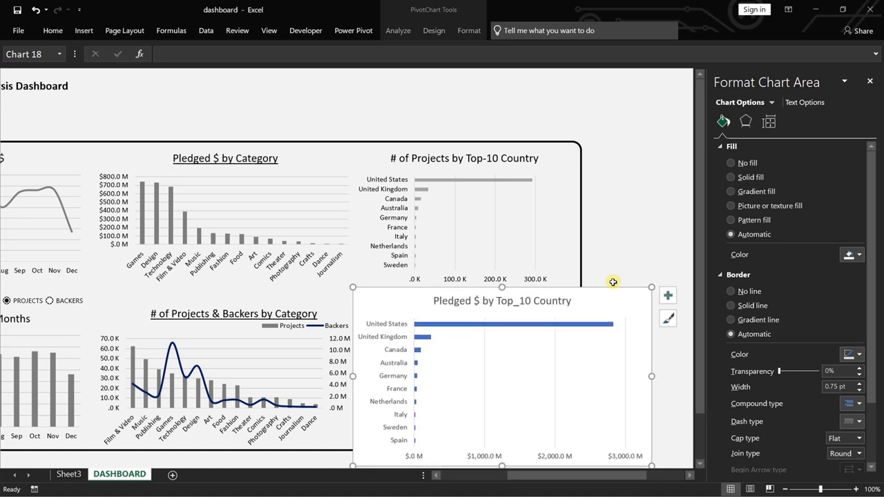
key("Down")
key("Down")
key("Down")
key("Down")
key("Down")
key("Down")
key("Down")
key("Down")
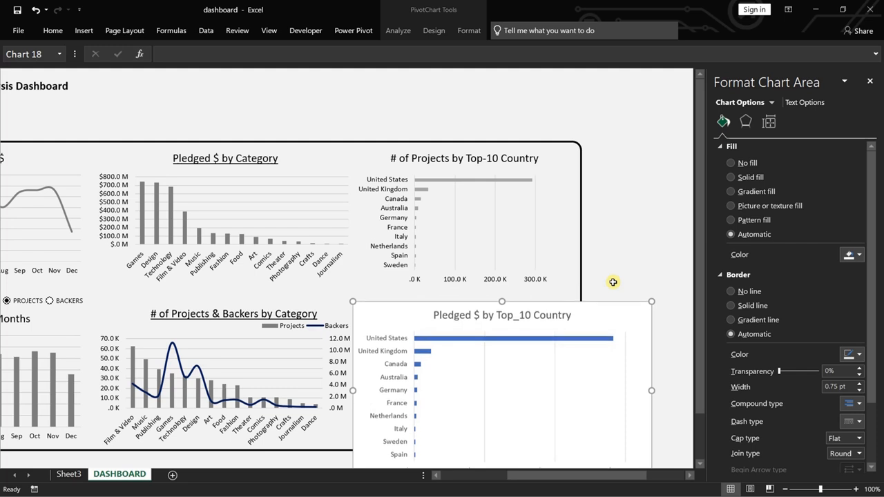
Reduce the height and width of the Pledged $ by Top_10 Country chart to fit inside the panel's lower-right corner.
scroll(564, 367, "down", 3)
left_click_drag(510, 367, 505, 331)
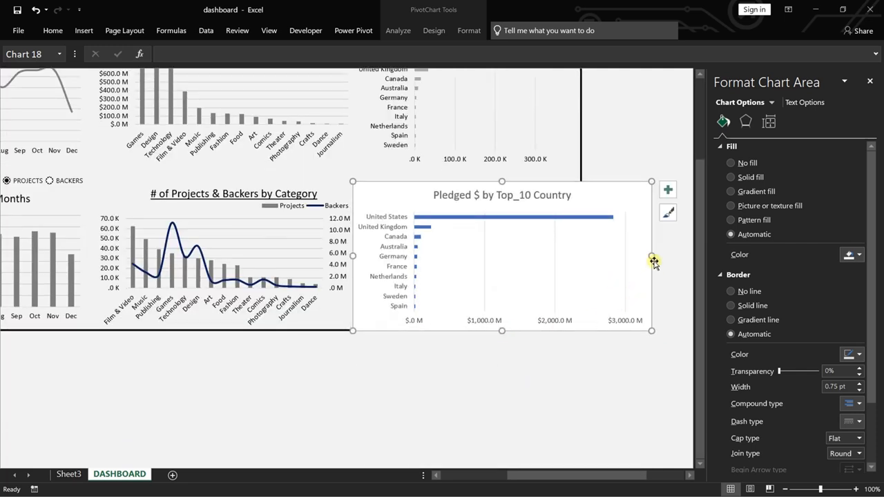
left_click_drag(650, 256, 576, 262)
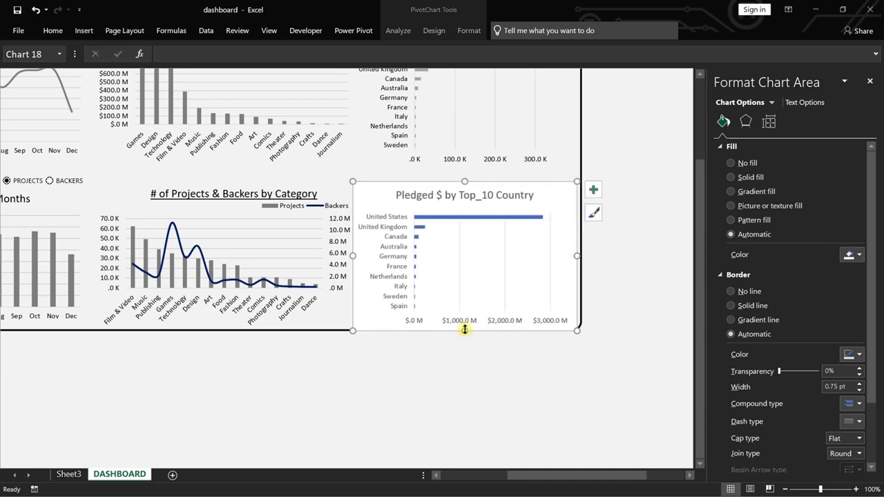
left_click_drag(465, 329, 466, 327)
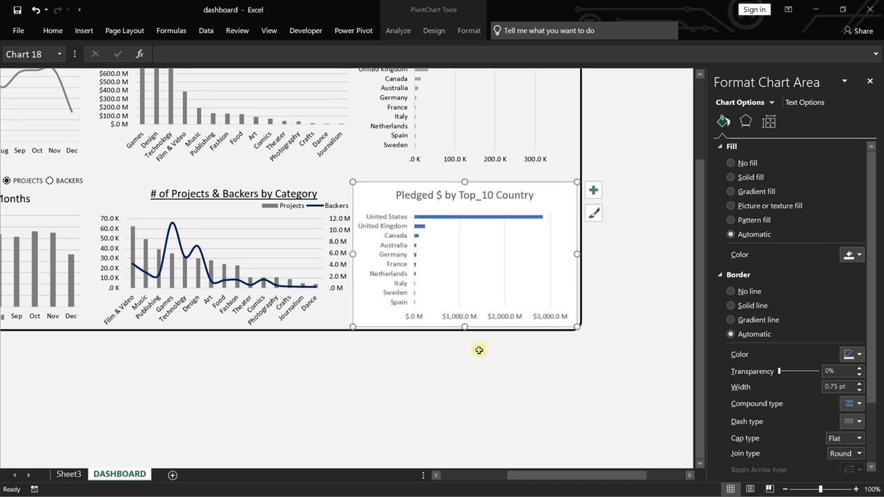
Set the font color of all text in the Pledged $ by Top_10 Country chart to black.
right_click(390, 200)
left_click(420, 282)
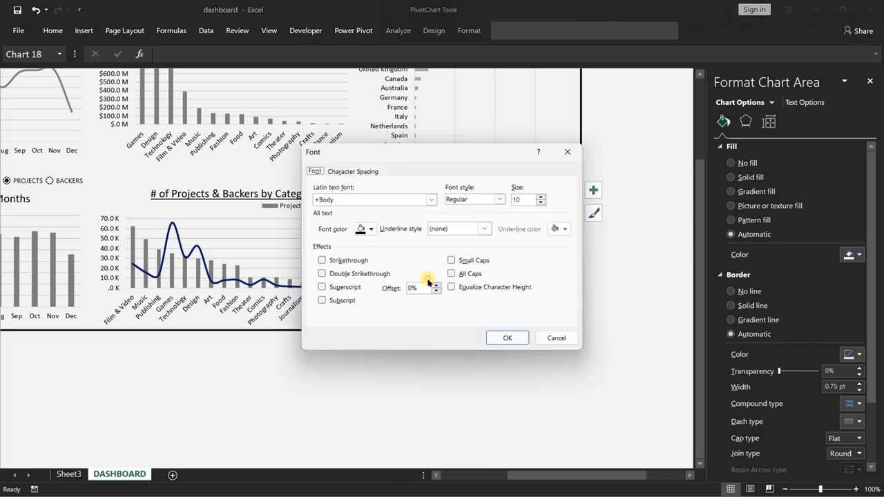
left_click(370, 228)
left_click(371, 267)
left_click(507, 337)
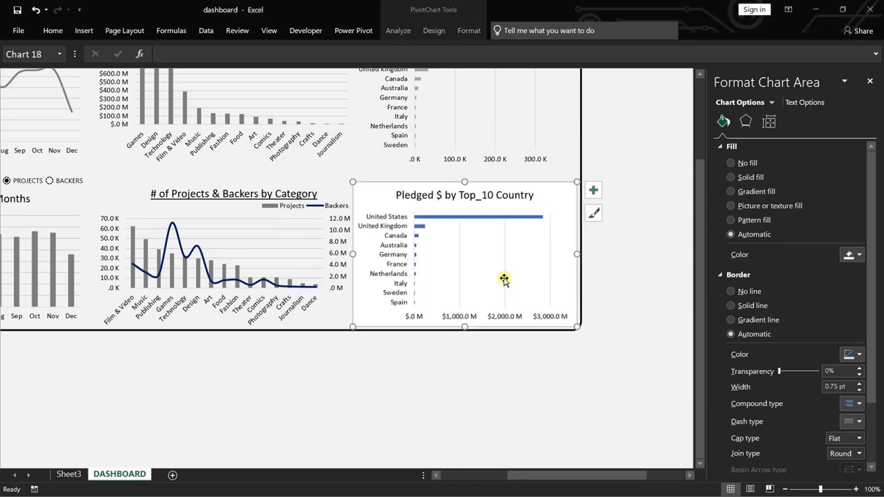
Fill the bars of the Pledged $ by Top_10 Country chart with a medium grey theme color.
right_click(436, 220)
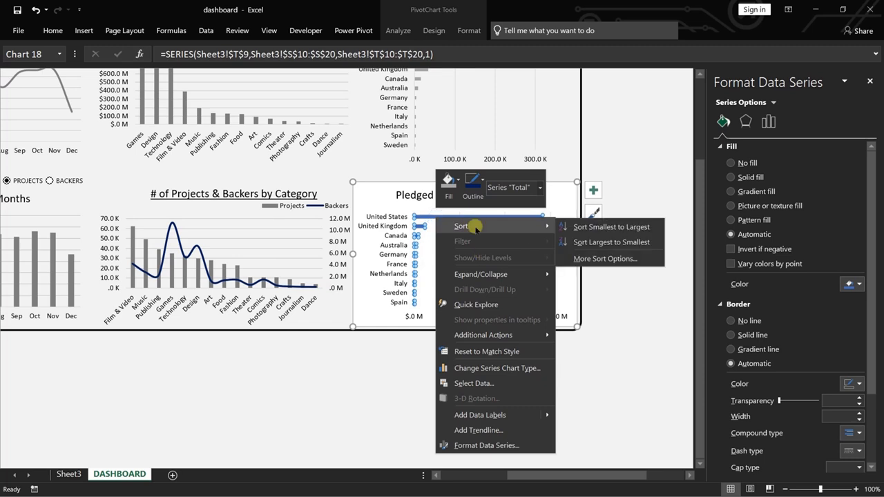
left_click(459, 181)
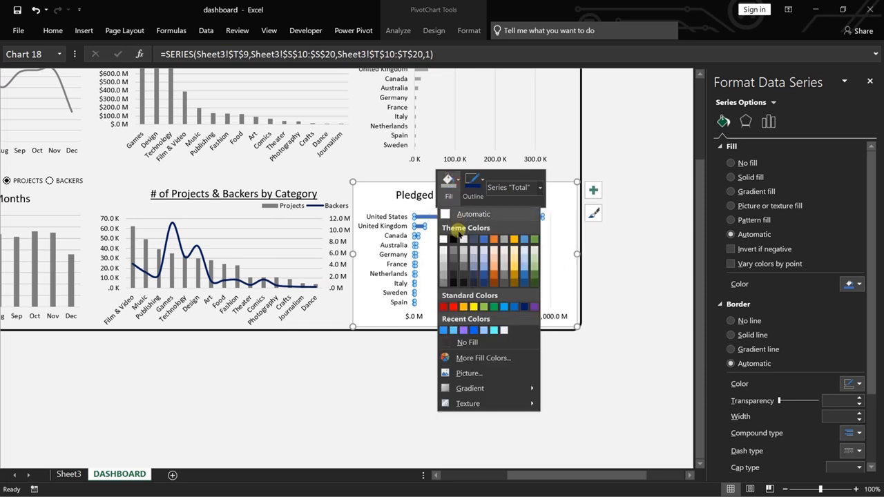
left_click(443, 270)
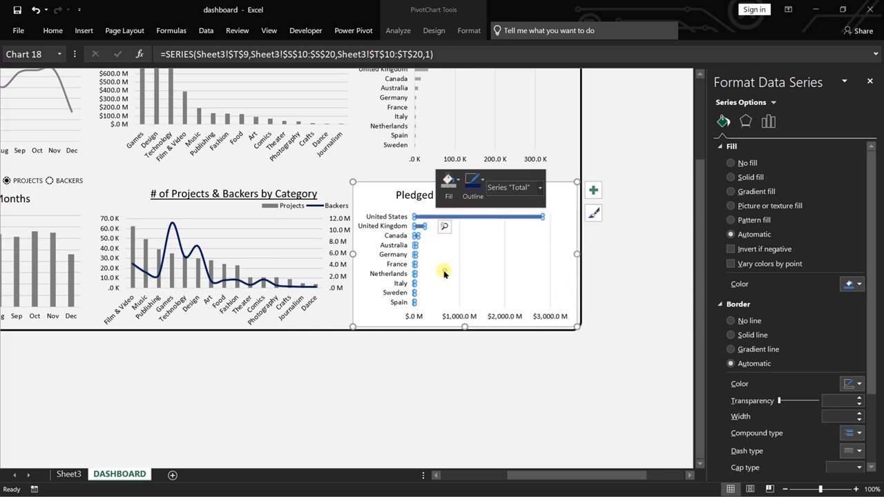
left_click(416, 355)
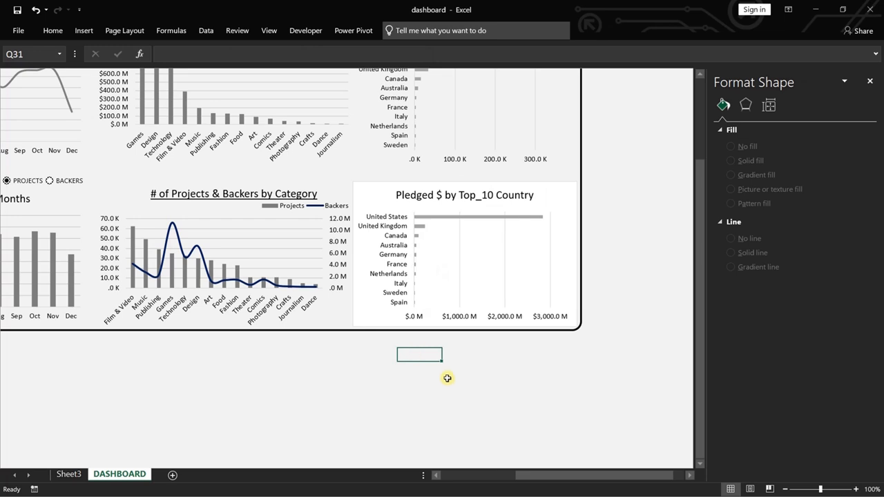
Fill the bars of the Pledged $ by Top_10 Country chart with the darkest grey shade of the white theme color.
scroll(447, 379, "up", 1)
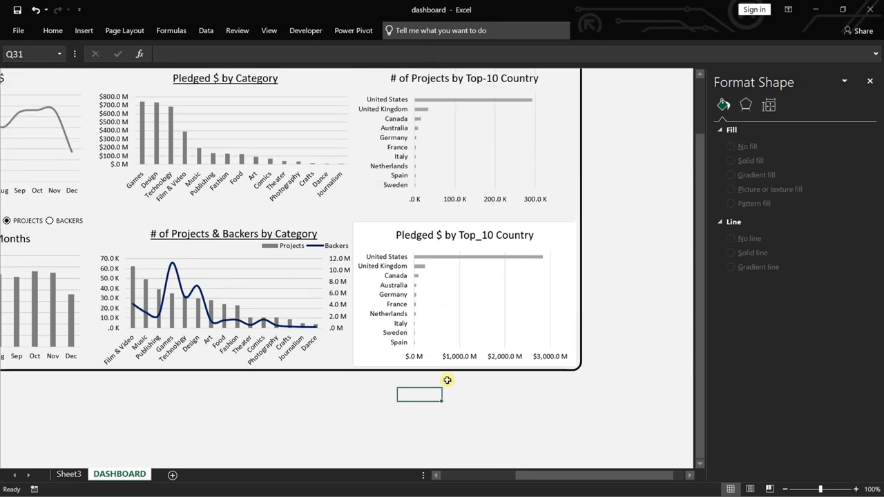
right_click(447, 257)
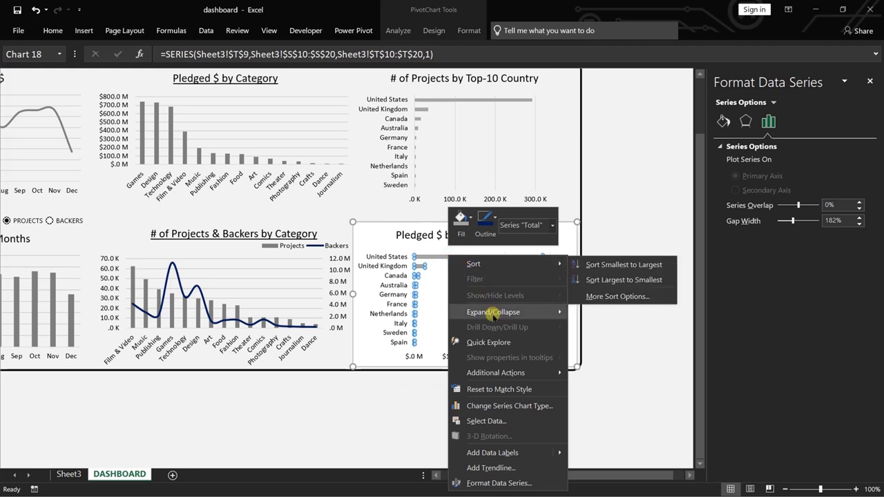
left_click(472, 235)
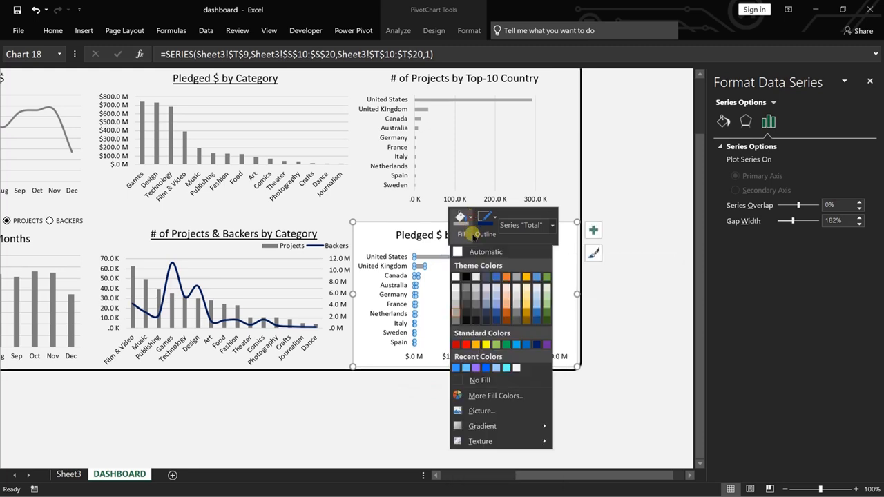
left_click(455, 321)
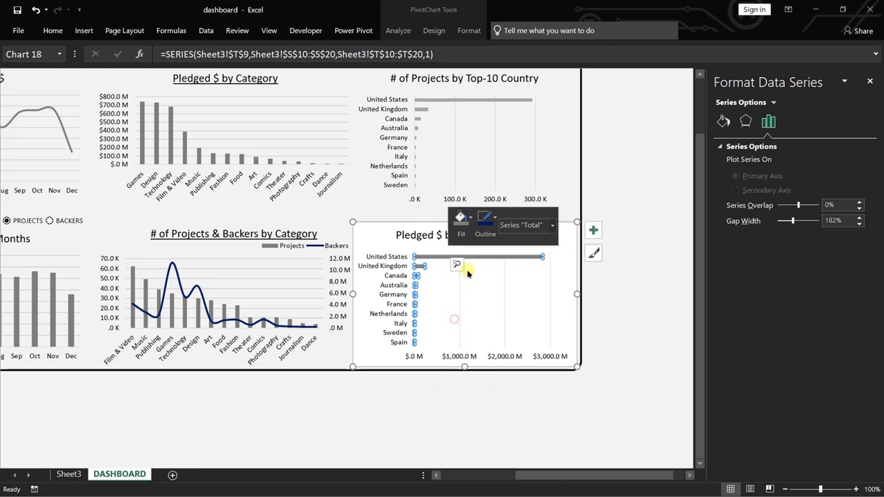
Fill the bars of the # of Projects by Top-10 Country chart with the same dark grey theme color.
right_click(448, 102)
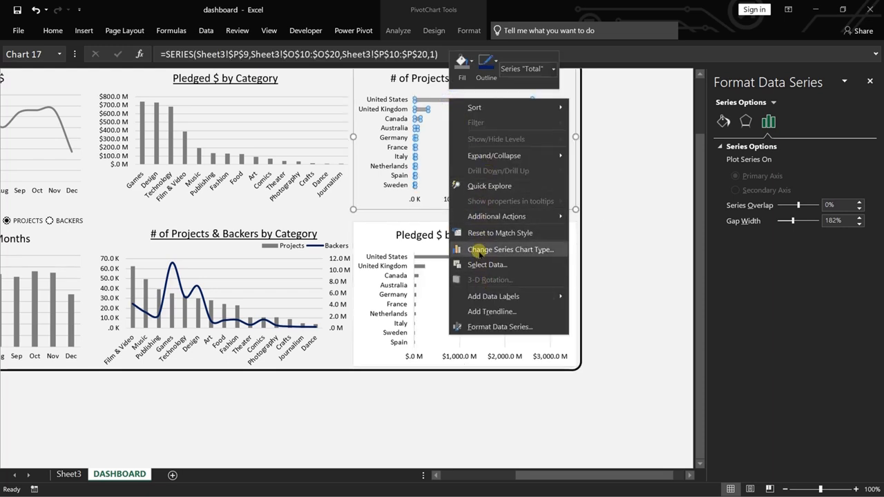
left_click(462, 68)
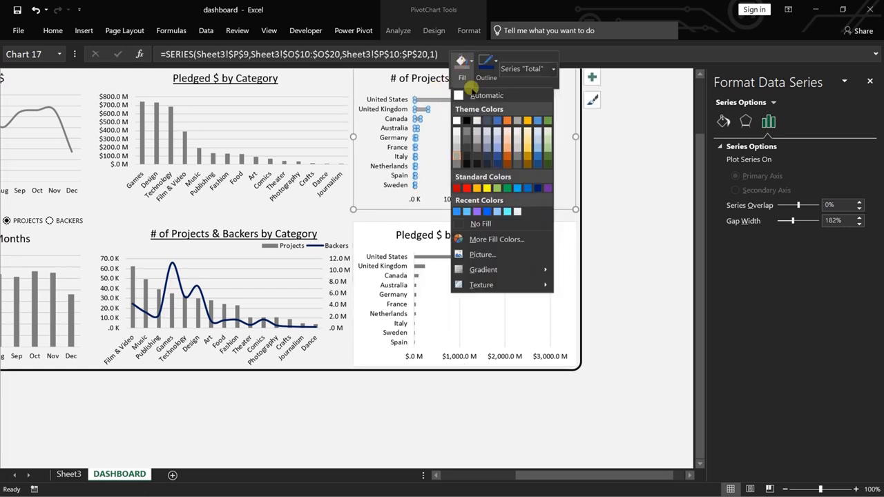
left_click(458, 166)
left_click(633, 286)
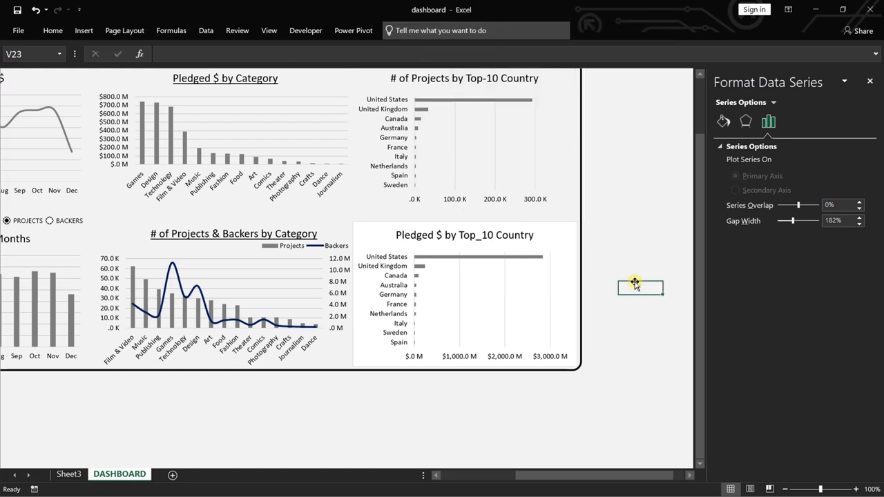
left_click(504, 239)
left_click_drag(522, 234, 493, 233)
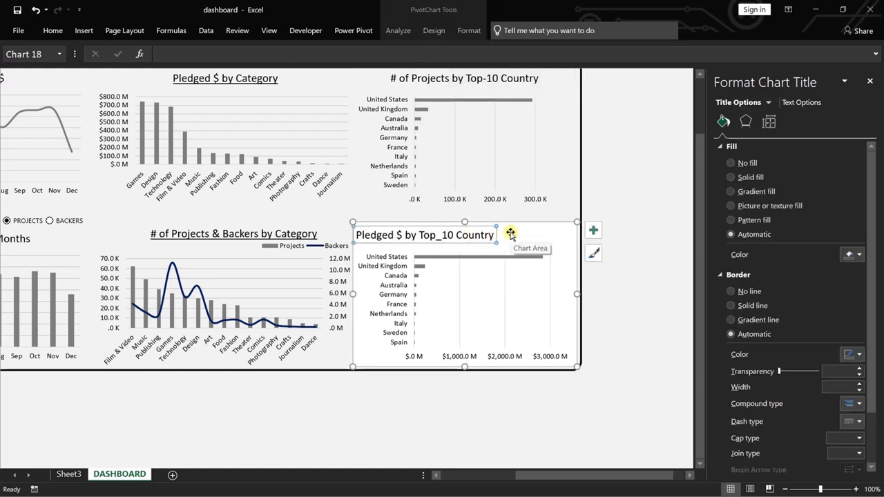
key("ctrl")
key("ctrl")
left_click(677, 182)
left_click(475, 236)
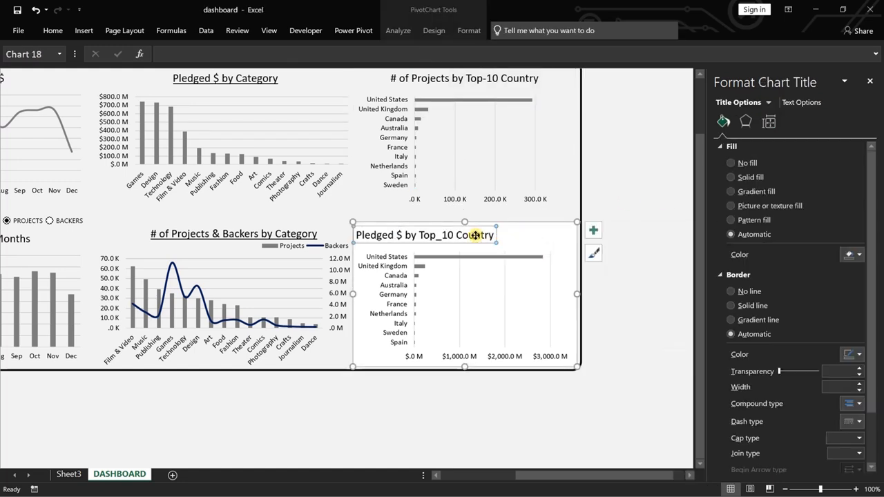
key("ctrl+z")
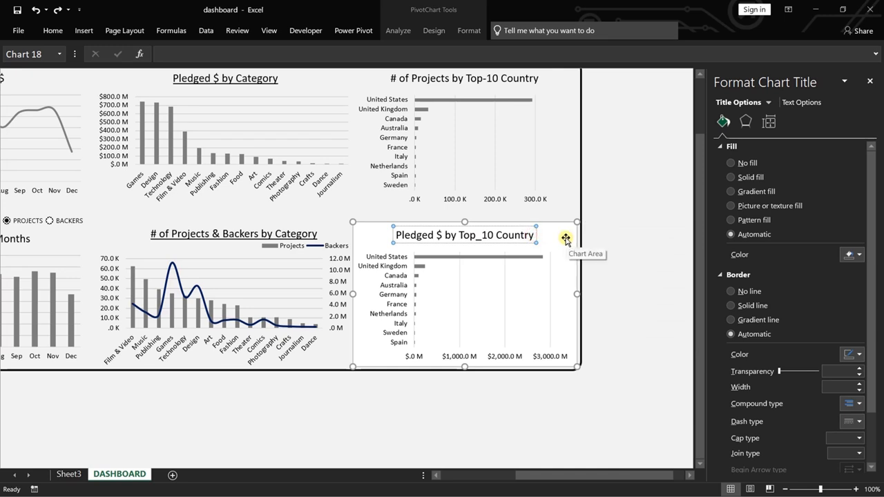
Underline the whole title of the Pledged $ by Top_10 Country chart.
key("ctrl+shift+Left")
key("ctrl+shift+Left")
key("ctrl+shift+Left")
key("ctrl+shift+Left")
key("ctrl+shift+Left")
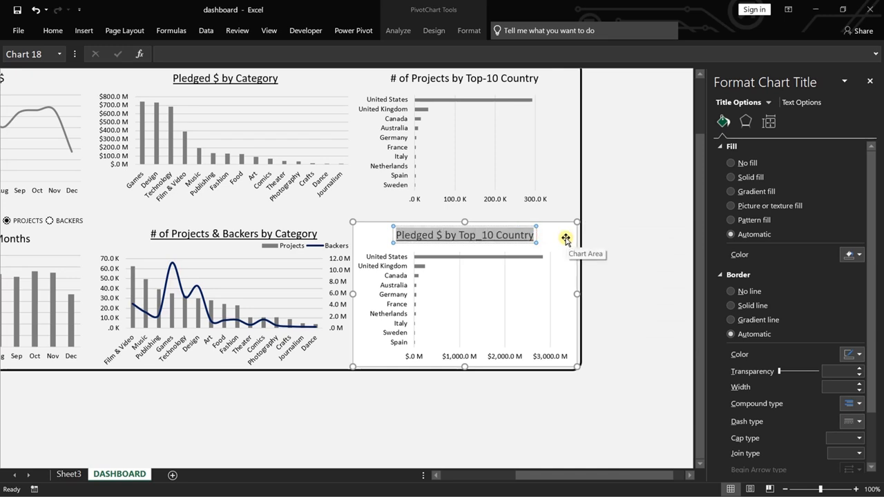
Underline the whole title of the # of Projects by Top-10 Country chart.
left_click(515, 80)
left_click(536, 78)
key("Caps_Lock")
key("shift+Left")
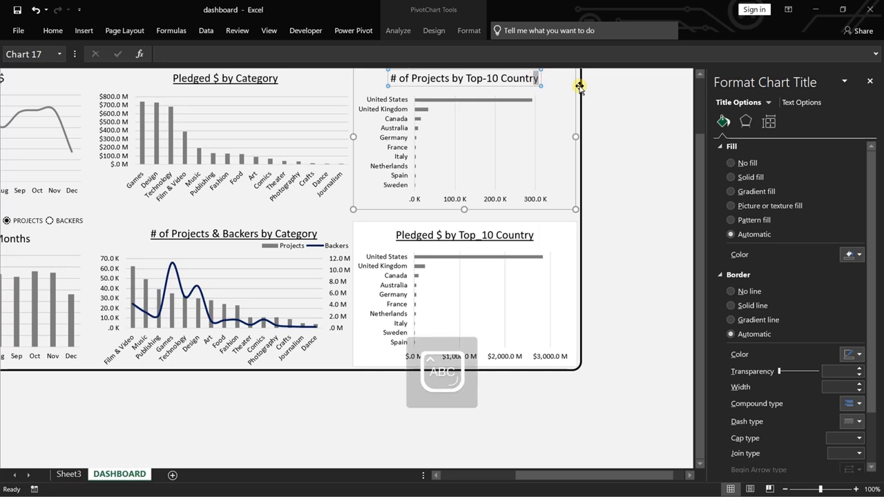
key("ctrl+shift+Left")
key("ctrl+shift+Left")
key("ctrl+shift+Left")
key("ctrl+shift+Left")
key("ctrl+shift+Left")
key("ctrl+shift+Left")
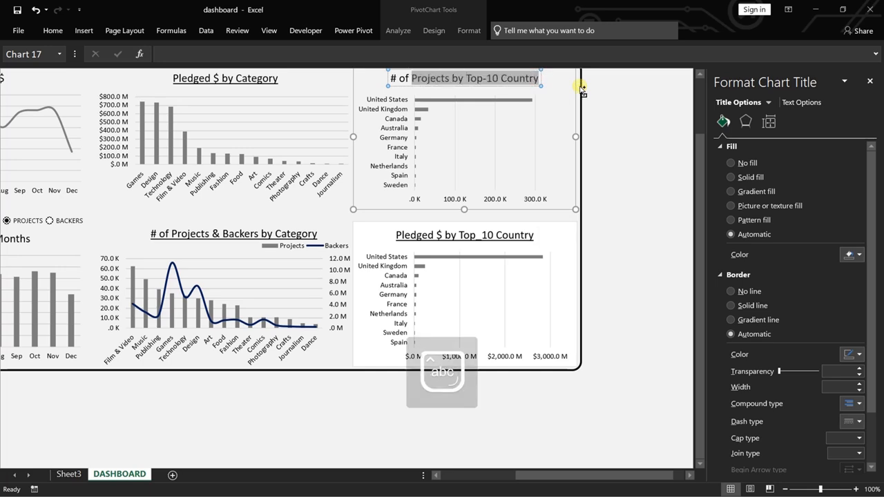
Close the formatting pane and narrow the rounded panel rectangle behind the charts by moving its right edge inward.
left_click(869, 81)
left_click_drag(722, 476, 636, 430)
scroll(636, 431, "up", 2)
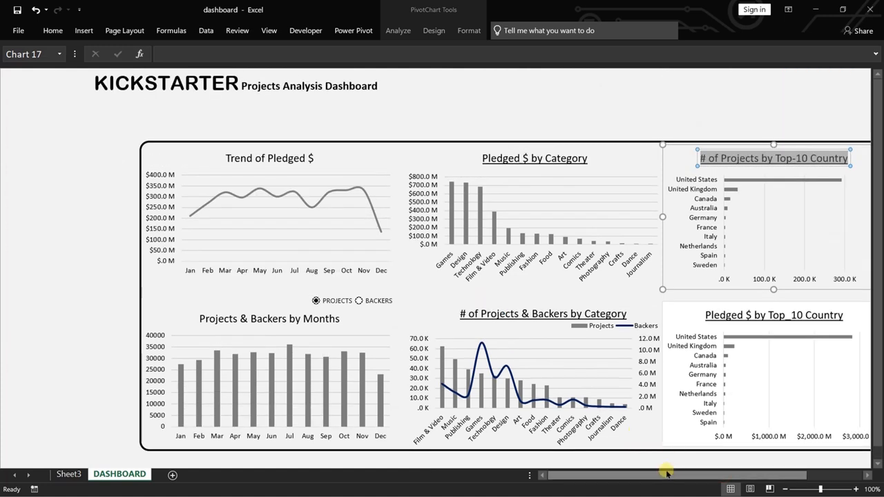
mouse_move(686, 471)
left_mouse_down()
mouse_move(753, 481)
mouse_move(756, 473)
mouse_move(699, 475)
left_mouse_up()
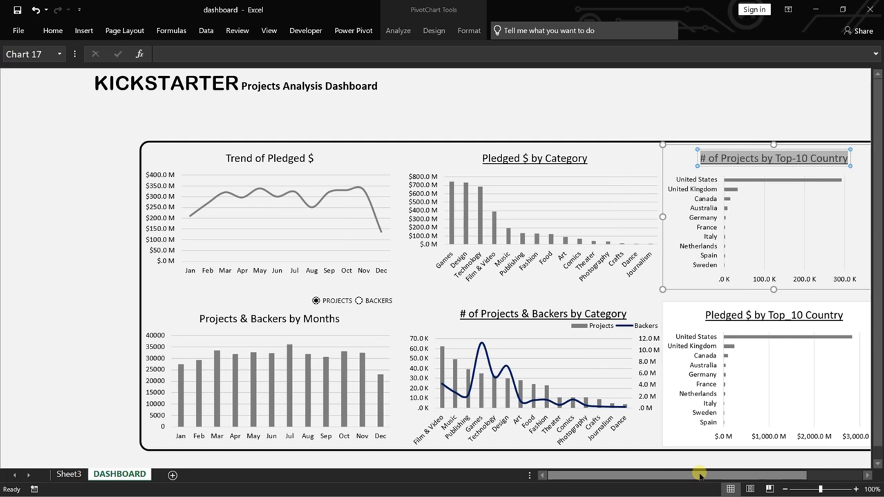
left_click(652, 113)
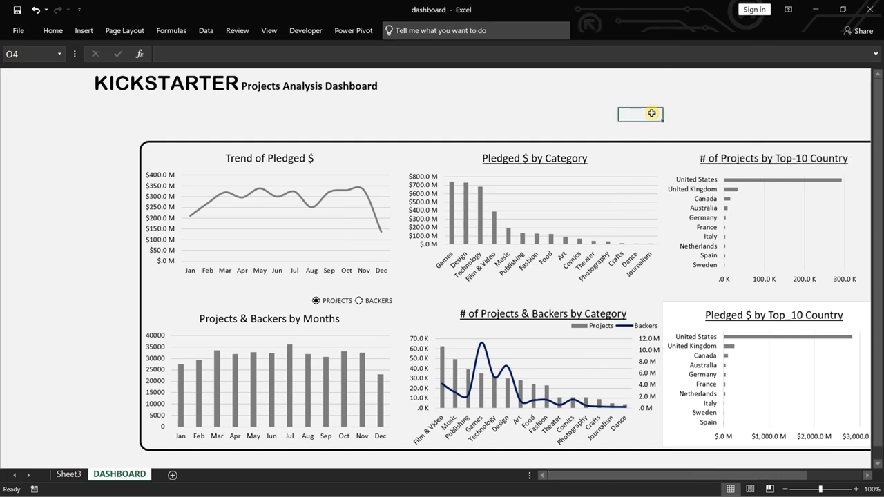
scroll(742, 208, "right", 1)
left_click(842, 156)
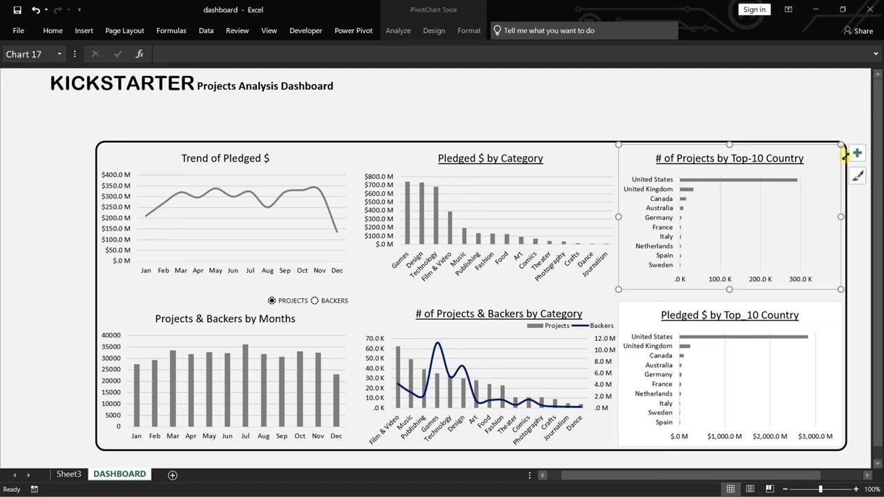
left_click(846, 300)
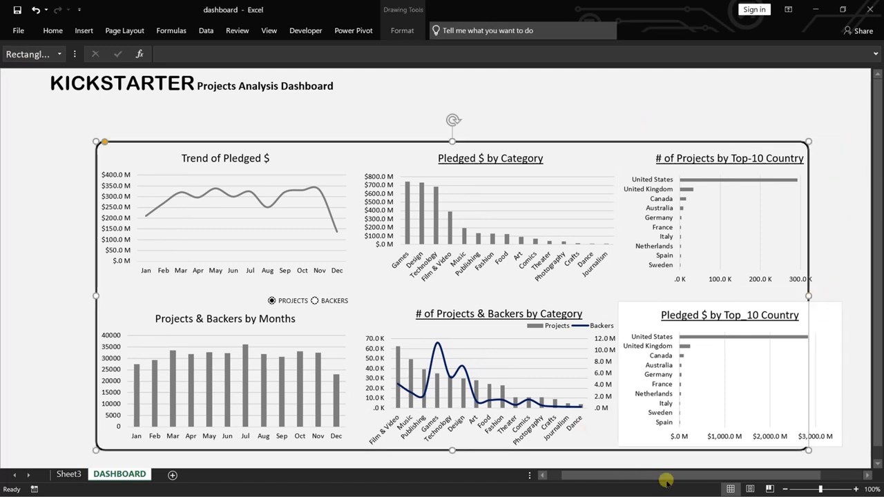
left_click_drag(666, 475, 609, 476)
left_click_drag(854, 297, 862, 297)
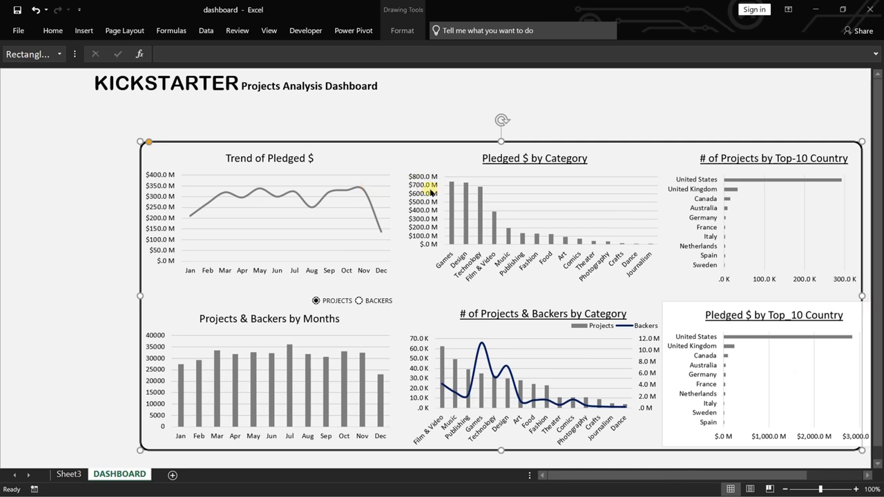
Select the Trend of Pledged $ and Projects & Backers by Months charts together and narrow both by moving their right edges inward.
left_click(388, 178)
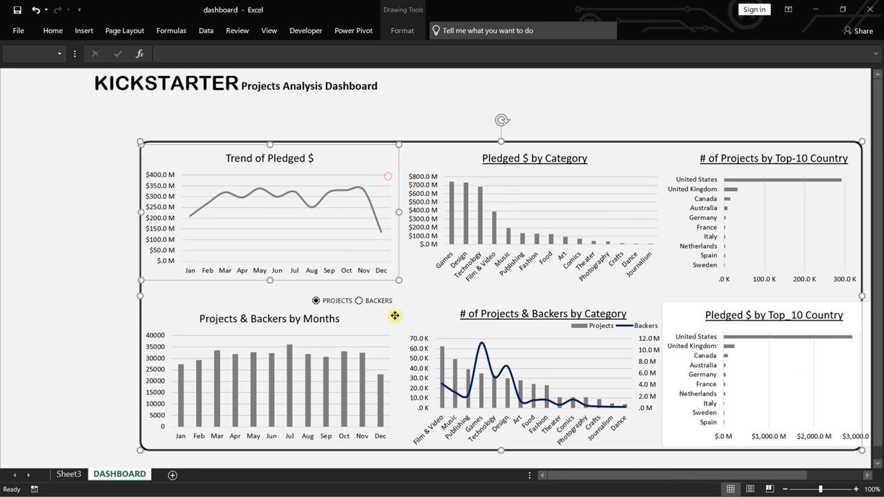
left_click(373, 346, "ctrl")
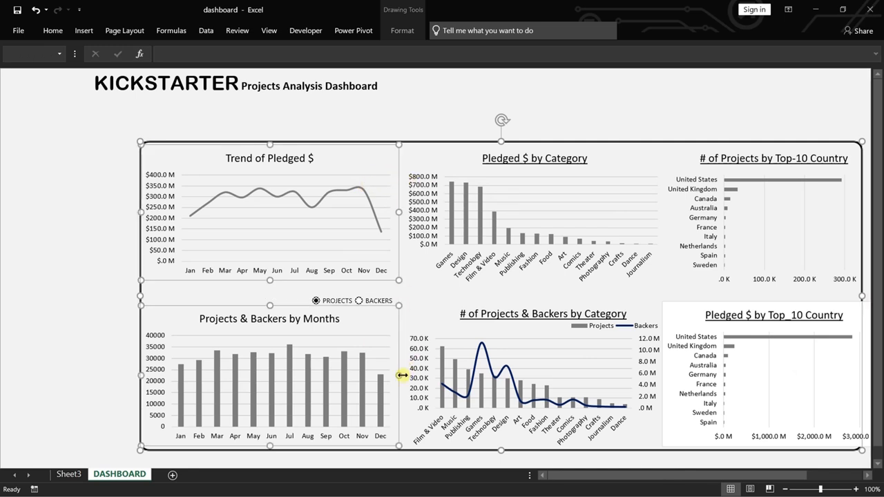
left_click_drag(400, 375, 399, 377)
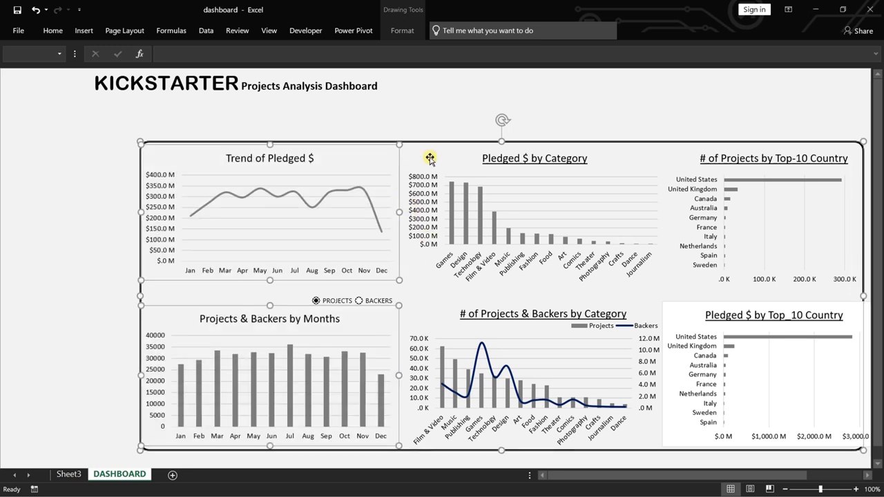
left_click(598, 142, "ctrl")
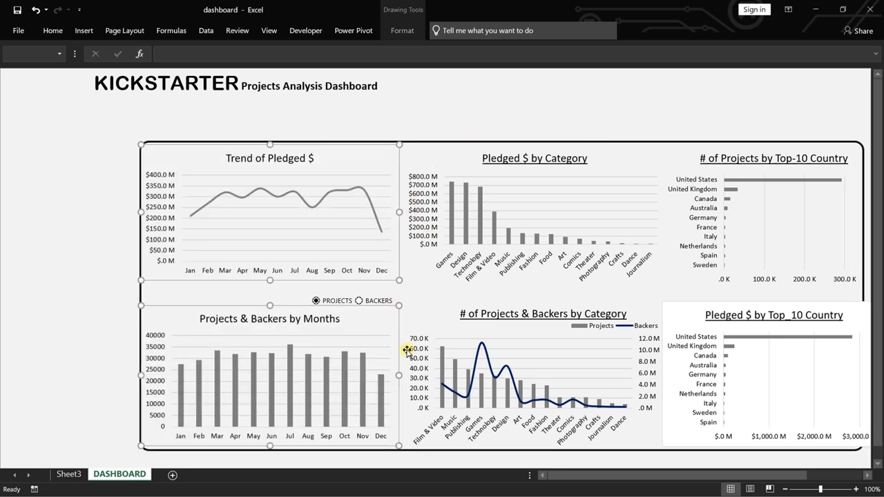
left_click_drag(398, 373, 390, 375)
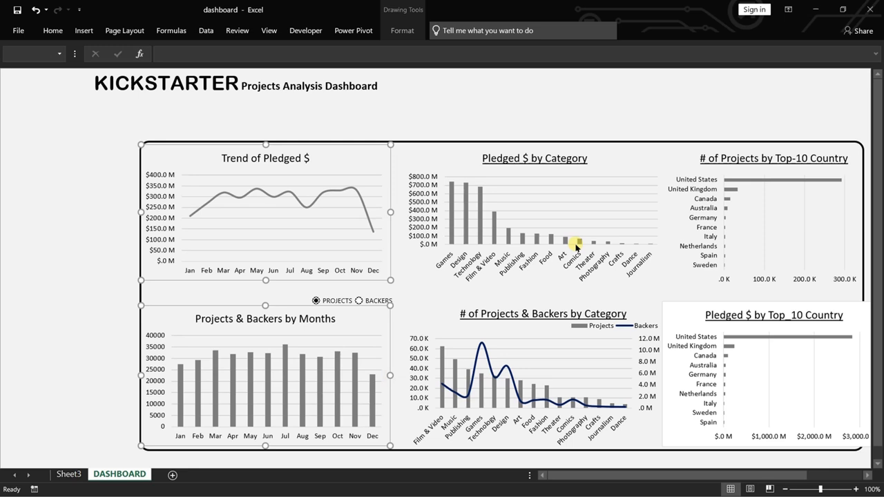
Nudge the Pledged $ by Category and # of Projects & Backers by Category charts left together, and narrow both from their right edges.
left_click(616, 171)
left_click(596, 355, "ctrl")
key("Left")
key("Left")
key("Left")
key("Left")
key("Left")
key("Left")
key("Left")
key("Left")
key("Left")
key("Left")
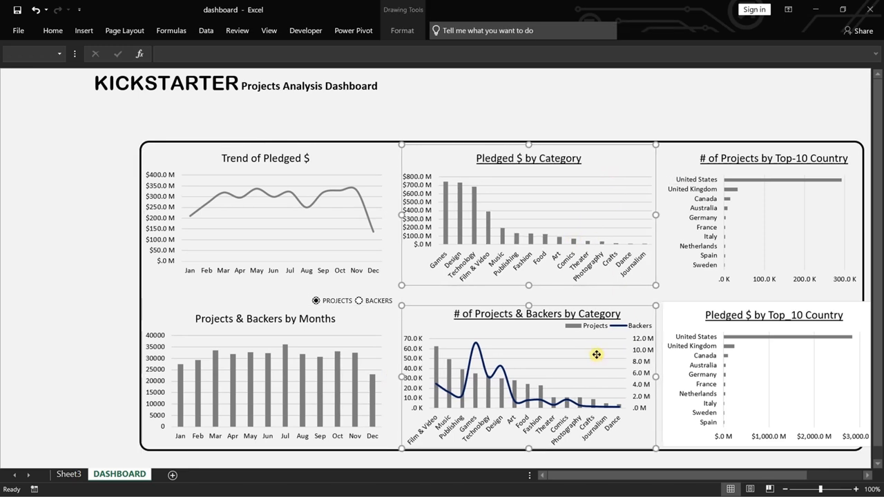
key("Left")
key("Left")
left_click_drag(655, 216, 644, 216)
Set the chart area of the Pledged $ by Top_10 Country chart to no fill and no border line.
right_click(686, 318)
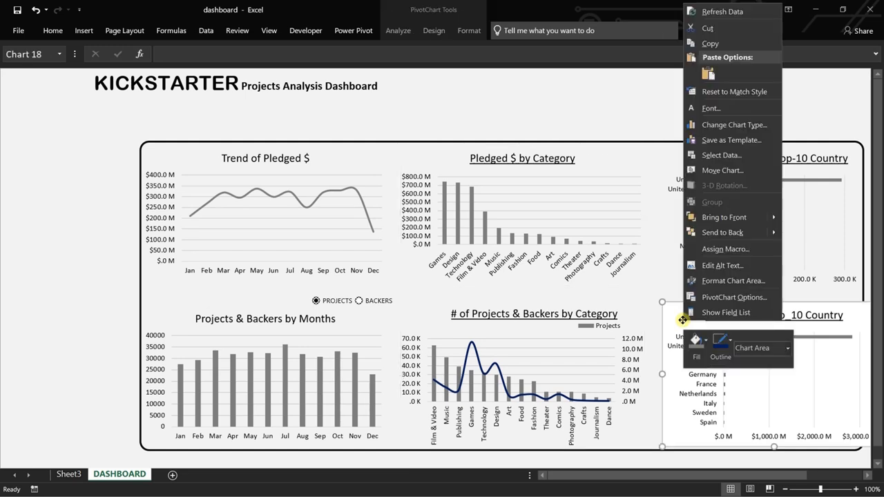
left_click(731, 283)
left_click(730, 163)
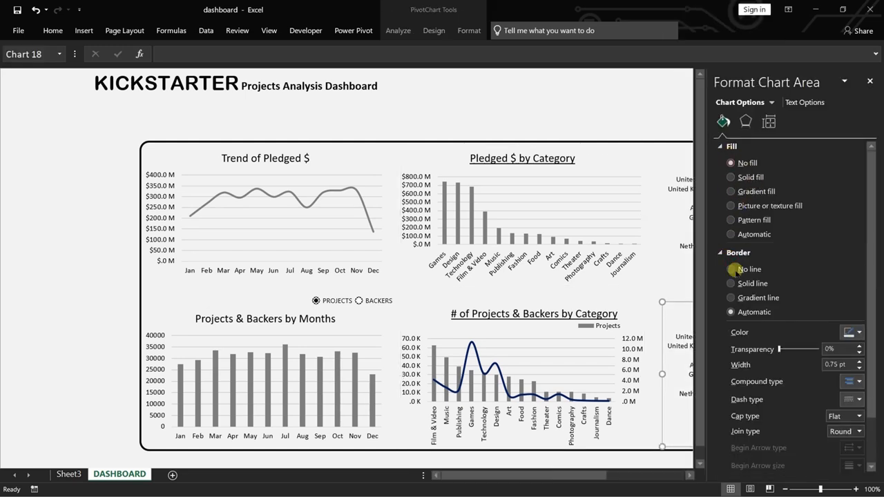
left_click(733, 268)
Close the formatting pane and shift both top-10 country charts left together until they fit within the rounded panel.
left_click(663, 169)
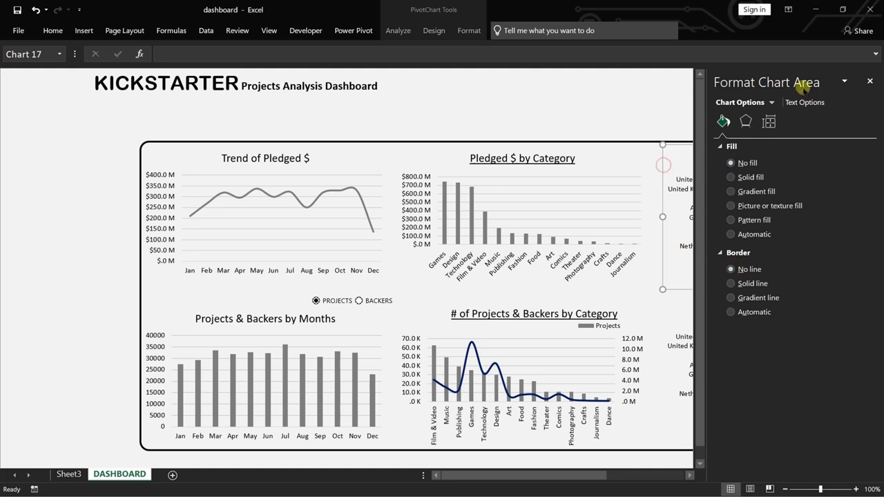
left_click(869, 80)
left_click(667, 327, "ctrl")
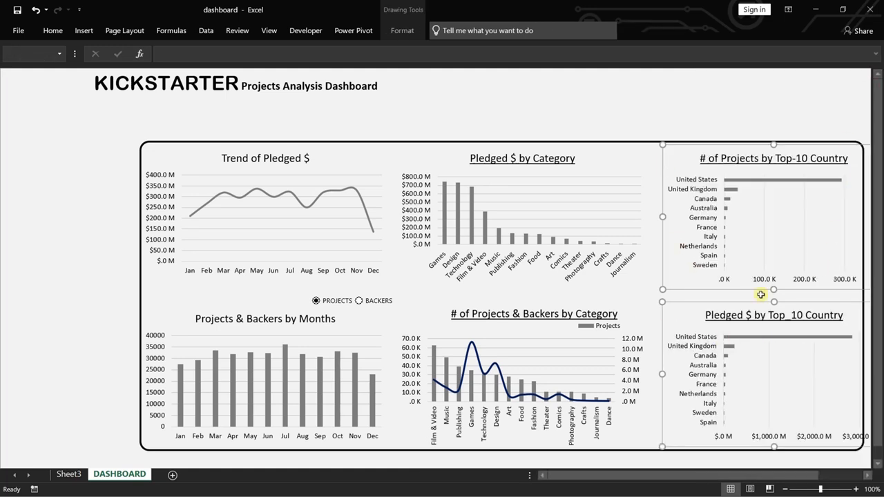
key("Left")
key("Left")
key("Left")
key("Left")
key("Left")
key("Left")
key("Left")
key("Left")
key("Left")
key("Left")
key("Left")
key("Left")
key("Left")
key("Left")
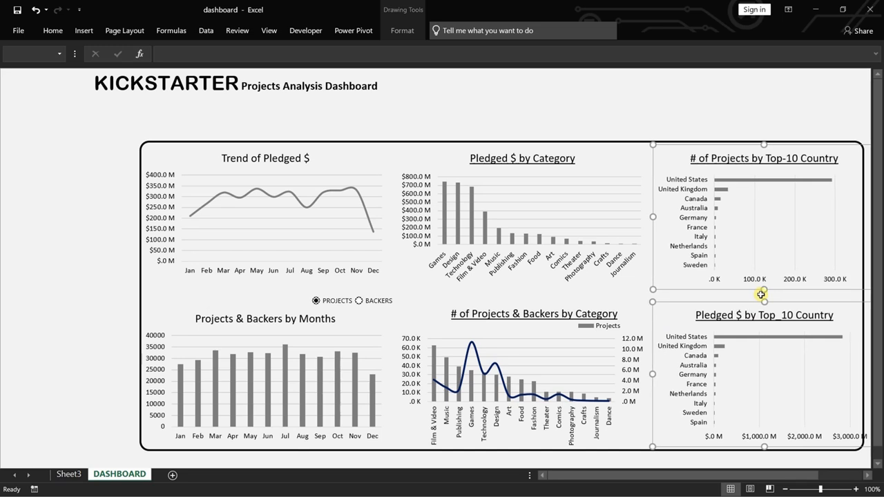
key("Left")
key("Left")
key("Left")
key("Left")
key("Left")
key("Left")
key("Left")
key("Left")
key("Left")
key("Left")
key("Left")
key("Left")
key("Left")
key("Left")
key("Left")
key("Left")
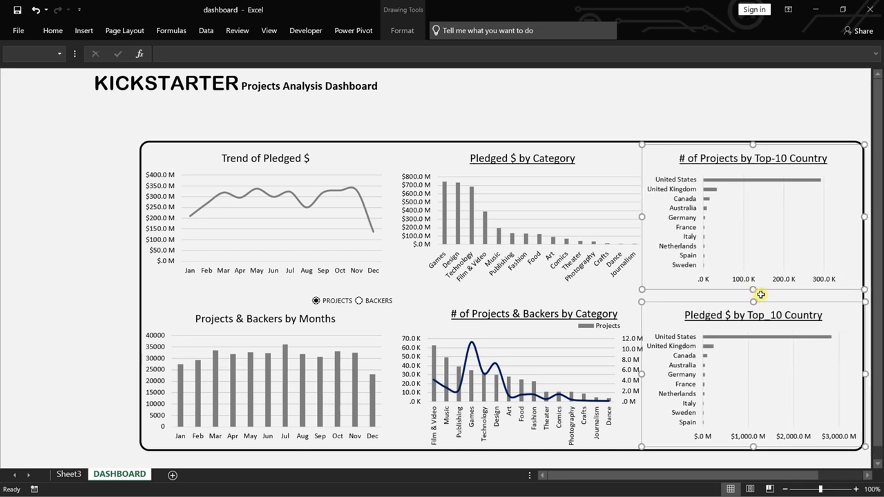
key("Left")
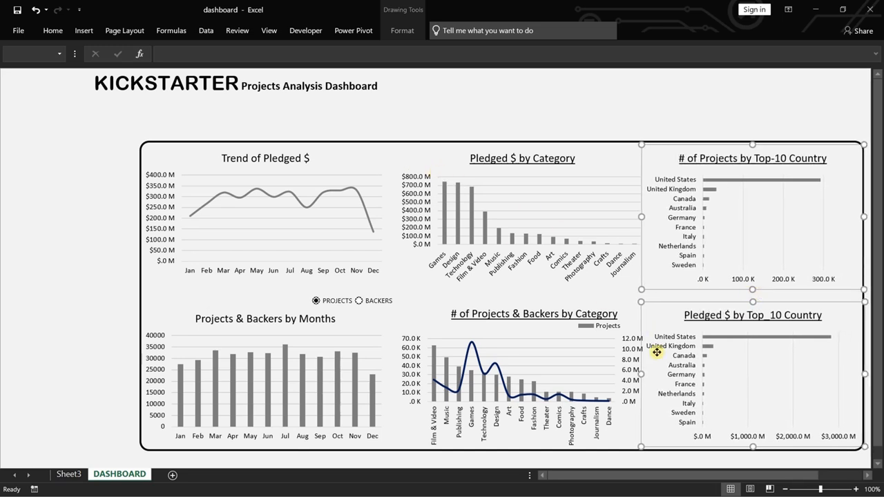
Narrow both top-10 country charts from their left edges, nudge them slightly left inside the panel, and deselect them.
left_click_drag(642, 374, 658, 377)
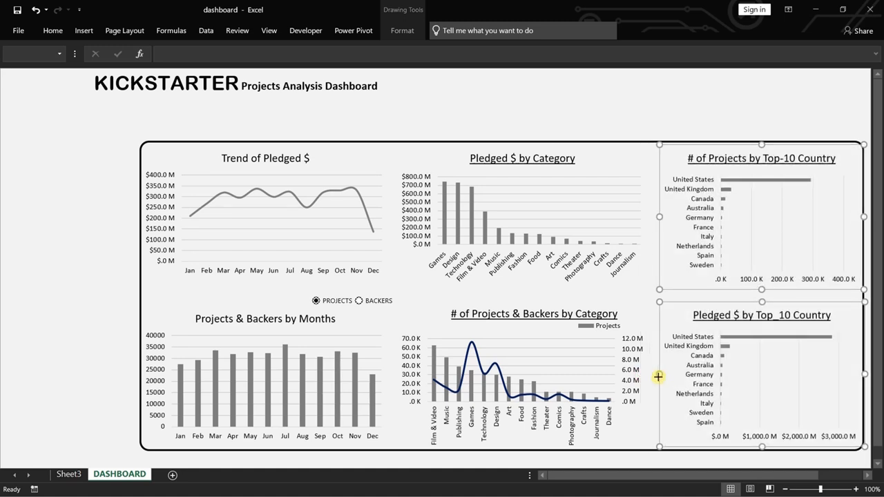
key("Left")
key("Left")
key("Left")
key("Left")
key("Left")
key("Left")
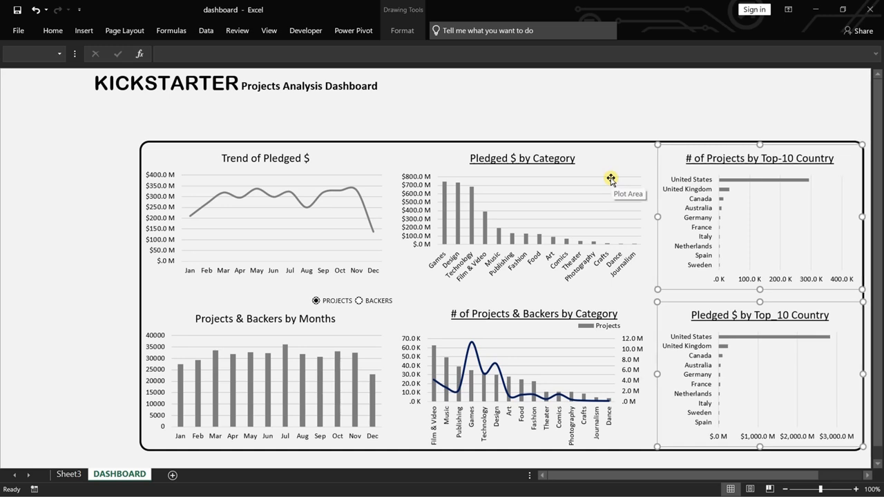
key("Right")
key("Right")
key("Right")
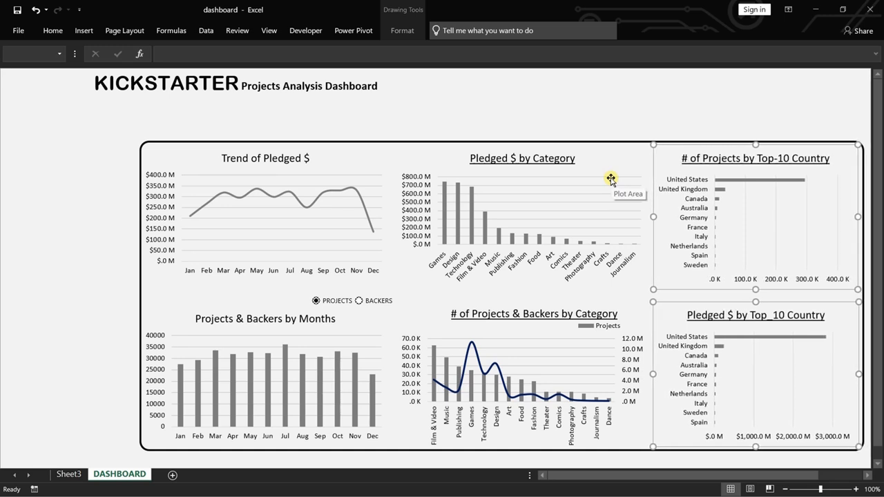
left_click(597, 110)
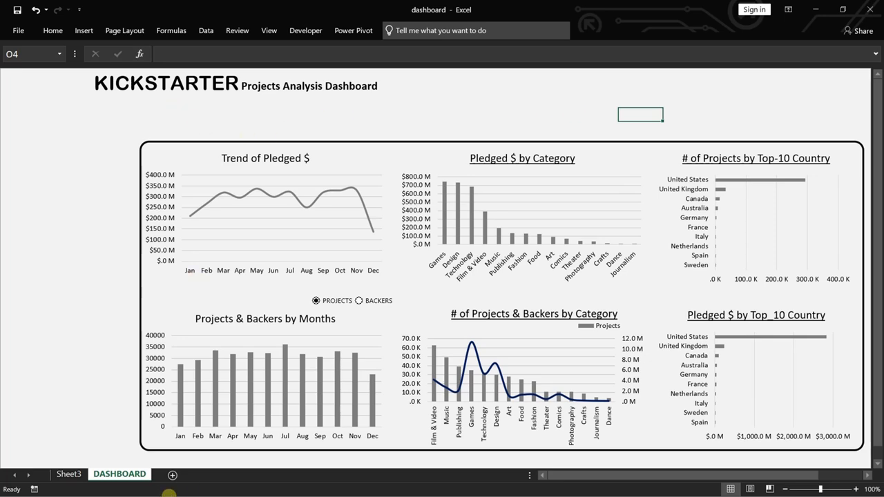
On Sheet3, fit the width of column B to its contents so the total backers value shows in full.
left_click(68, 474)
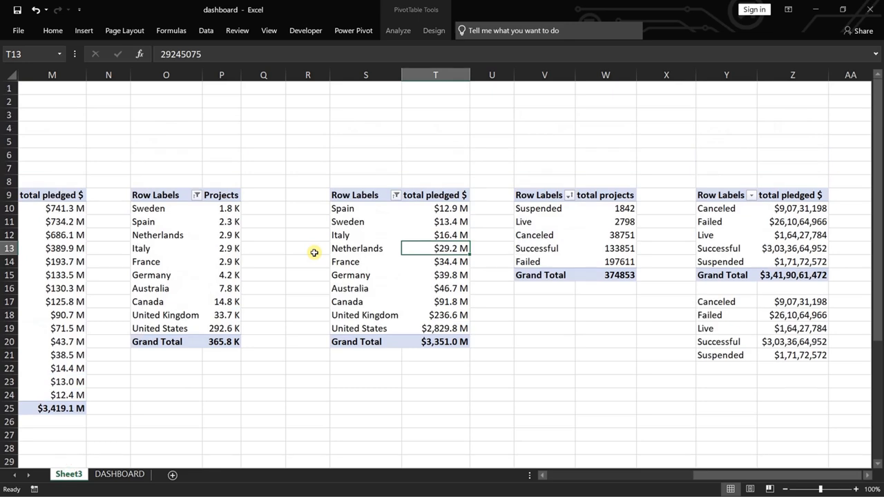
left_click_drag(749, 476, 461, 437)
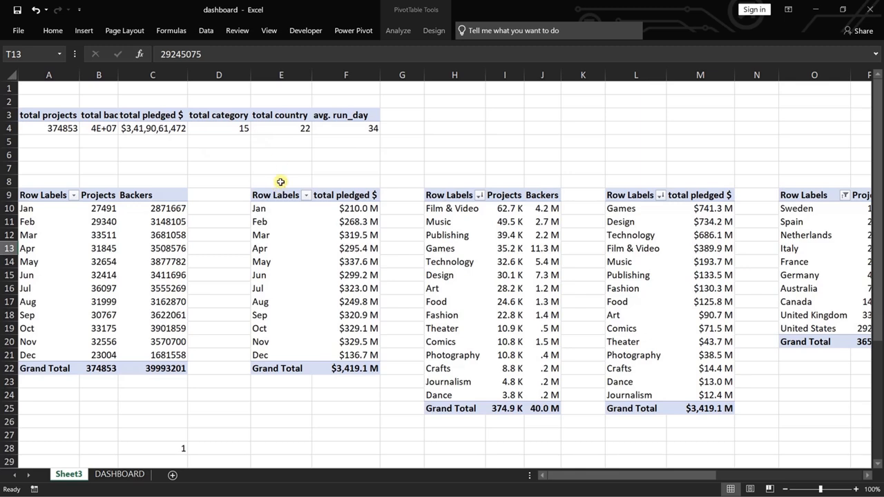
double_click(116, 77)
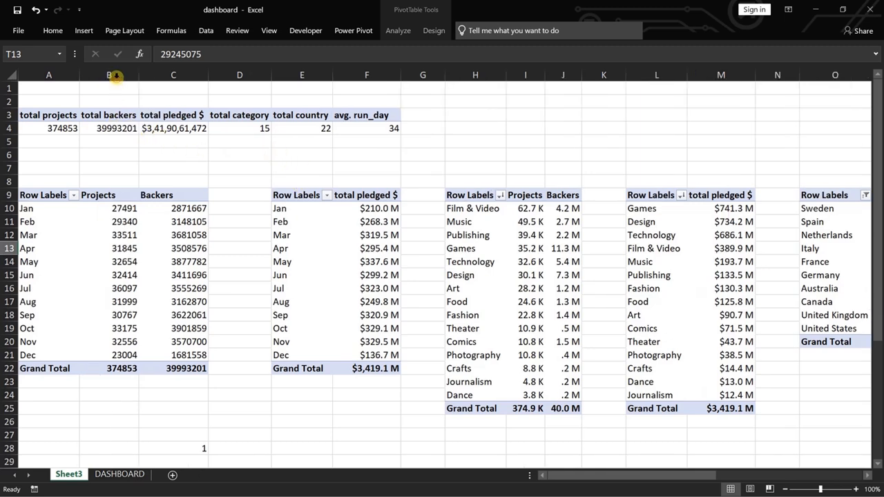
Give the total projects value field in A4 the custom number format #,##,.0 with a K suffix to show thousands.
right_click(76, 128)
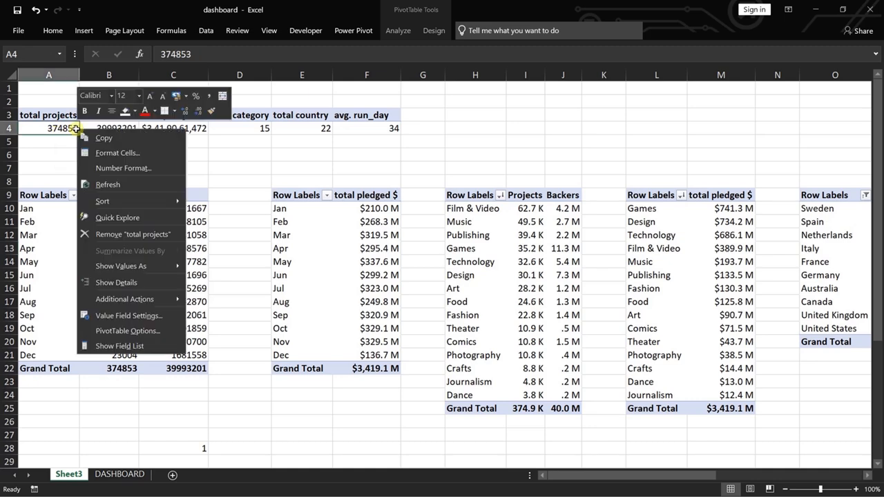
left_click(131, 314)
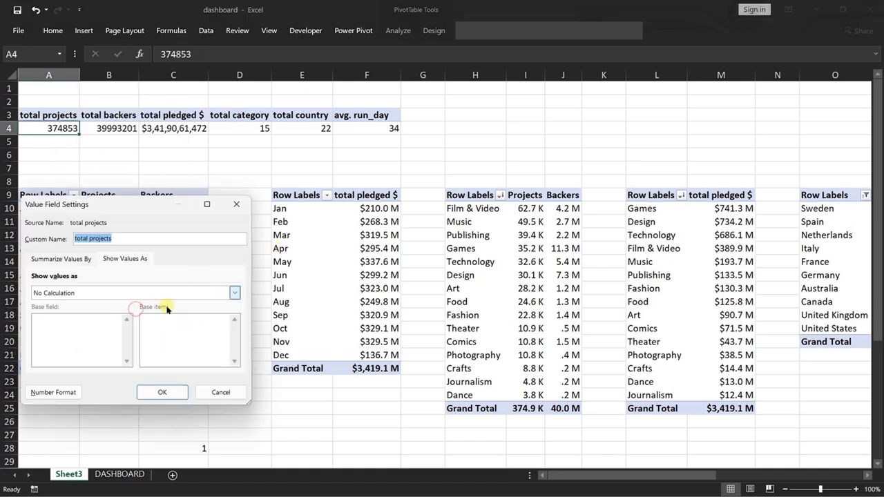
left_click(61, 390)
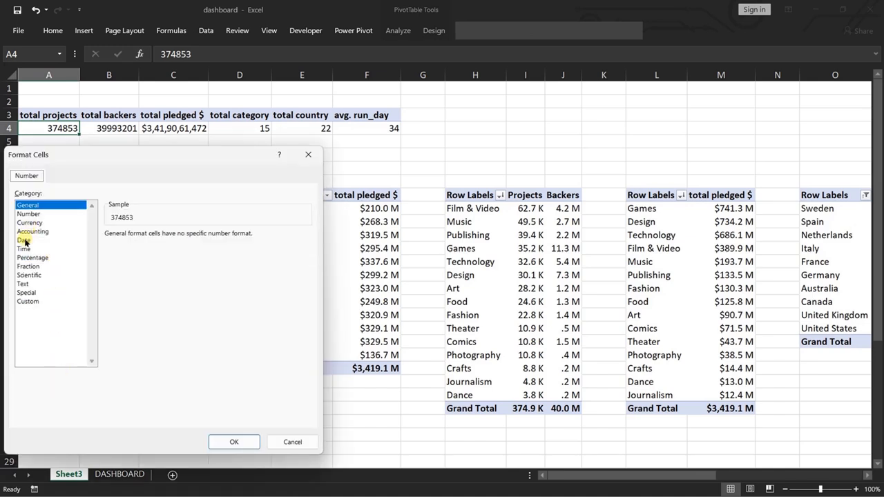
left_click(29, 214)
left_click(28, 301)
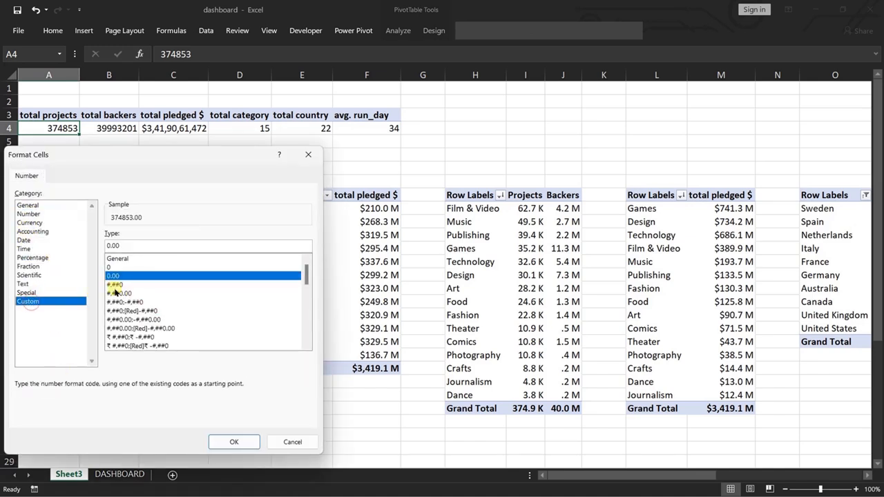
left_click(115, 285)
left_click(137, 244)
key("BackSpace")
type(",##")
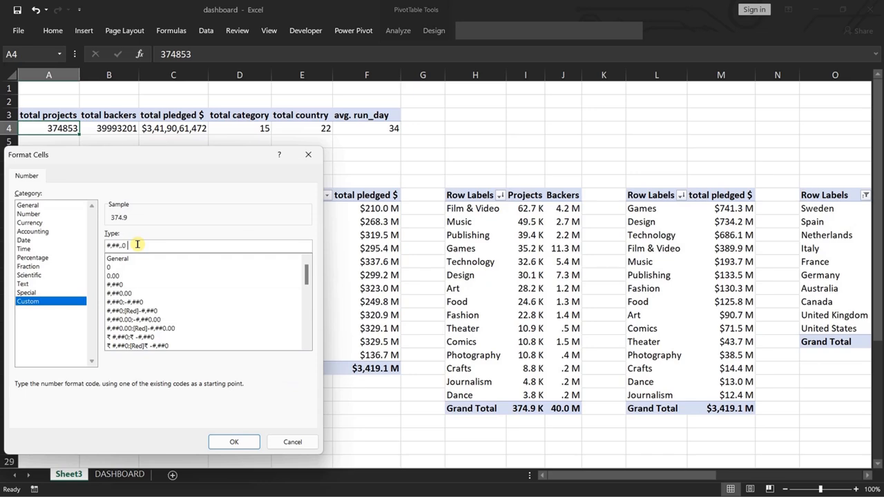
left_click(234, 441)
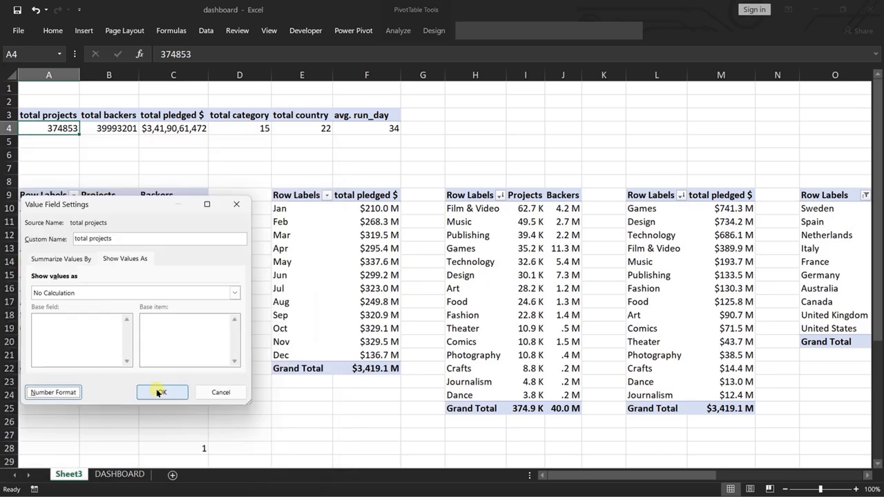
left_click(161, 390)
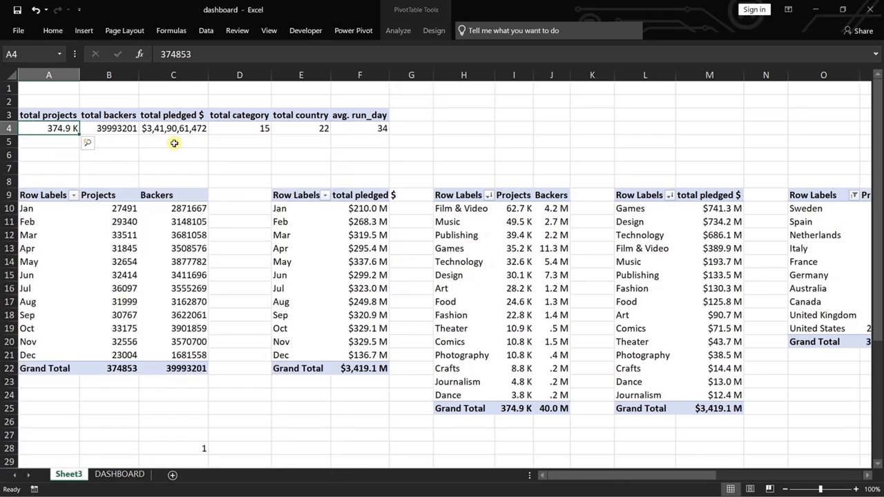
Give the total backers value field in B4 the custom number format #,##,,.0 \\M to show millions.
right_click(120, 129)
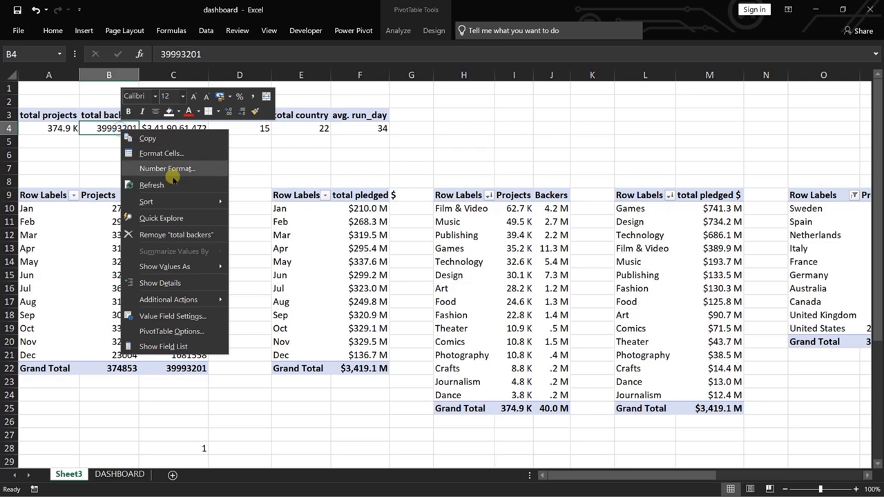
left_click(178, 317)
left_click(98, 400)
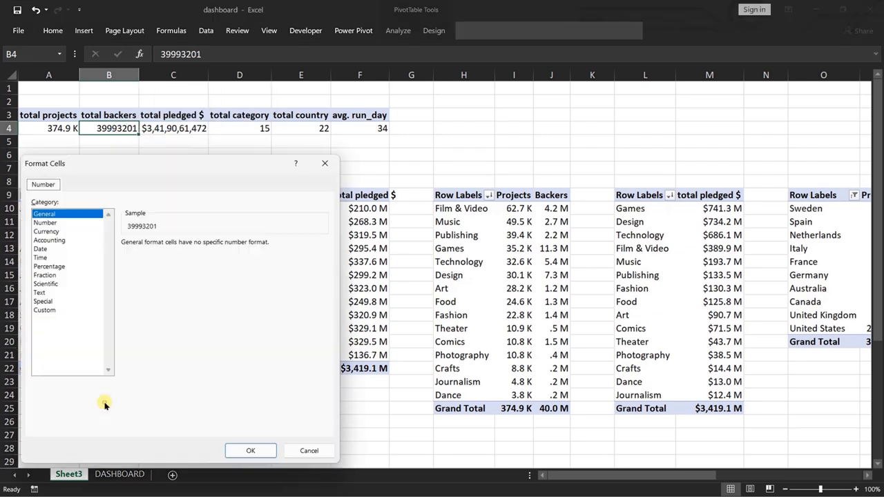
left_click(44, 222)
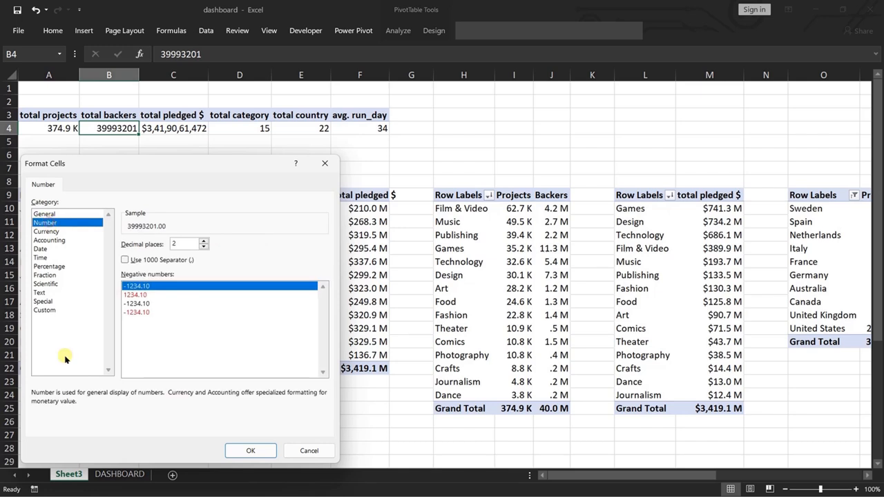
left_click(44, 310)
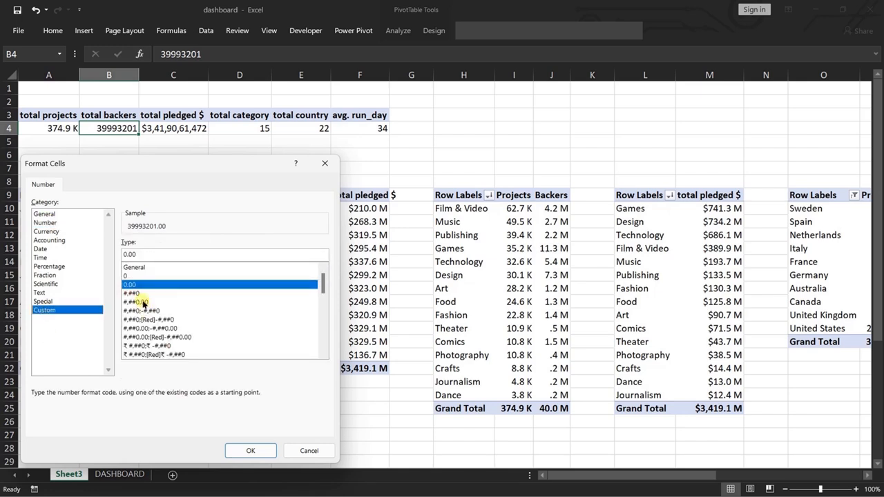
left_click(153, 294)
left_click(158, 254)
type(".")
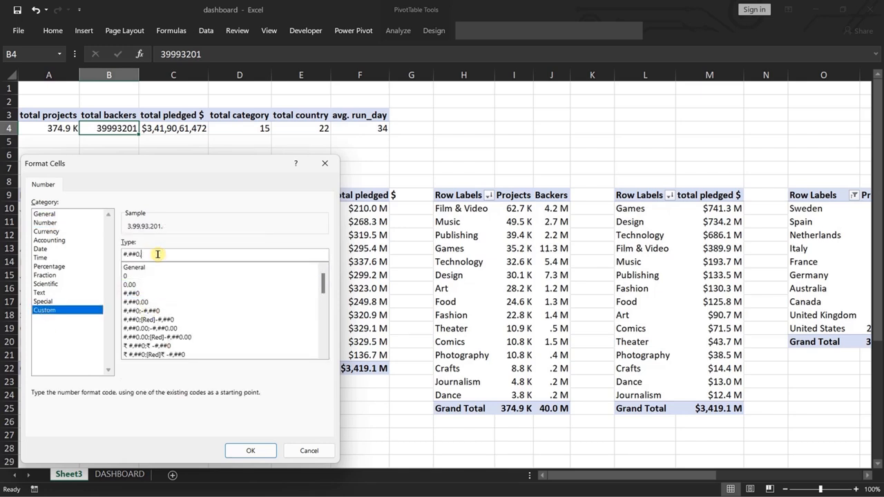
type(",, \\M")
left_click(249, 450)
left_click(206, 401)
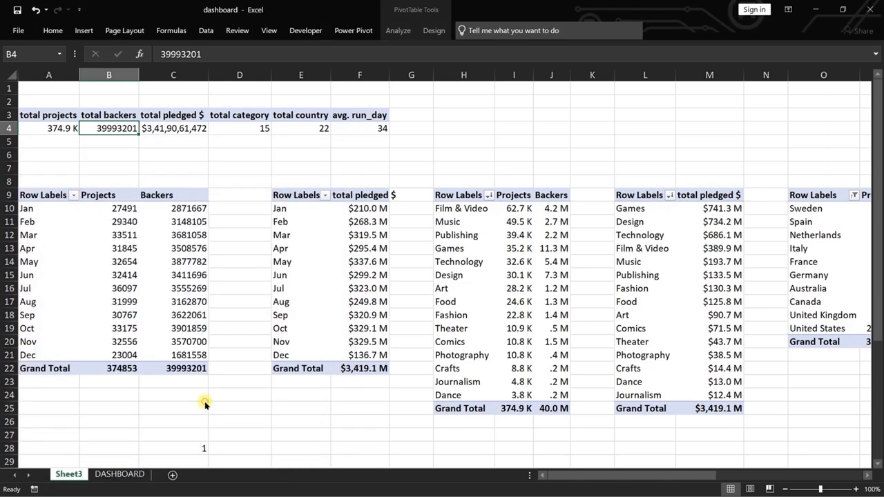
Give the total pledged $ value field in C4 a custom $ Cherokee (United States) format showing billions with one decimal and a B suffix.
right_click(185, 127)
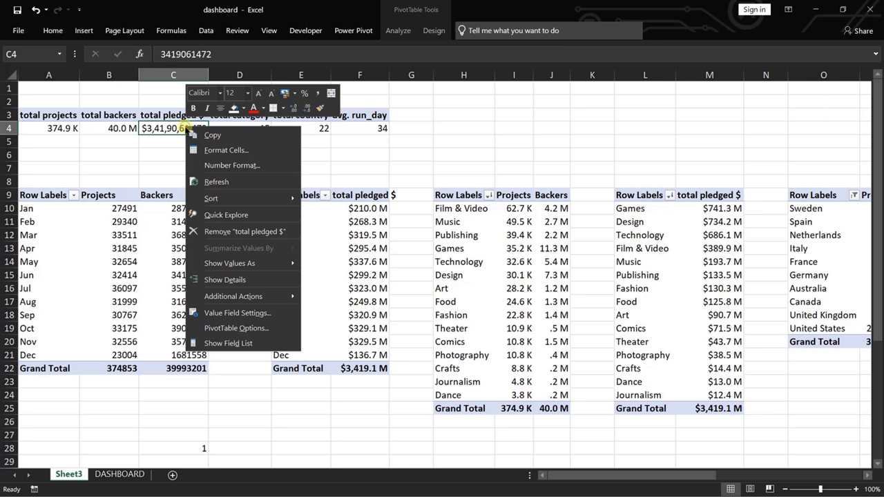
left_click(231, 312)
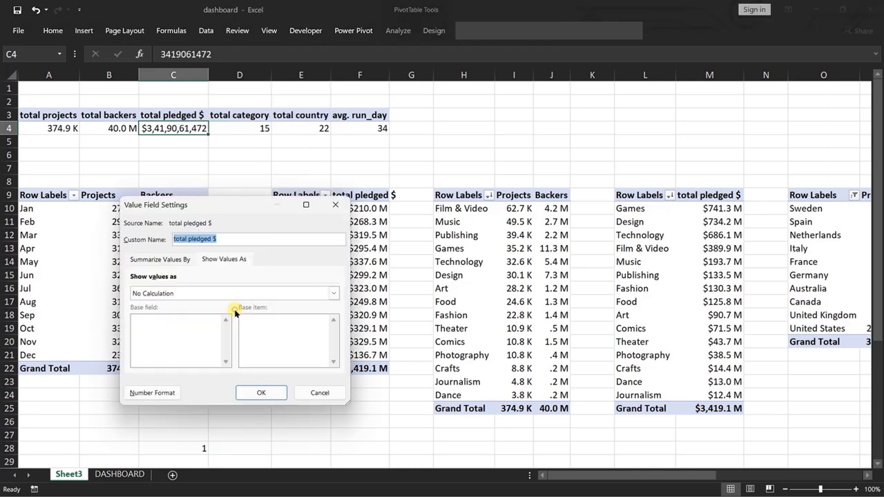
left_click(143, 391)
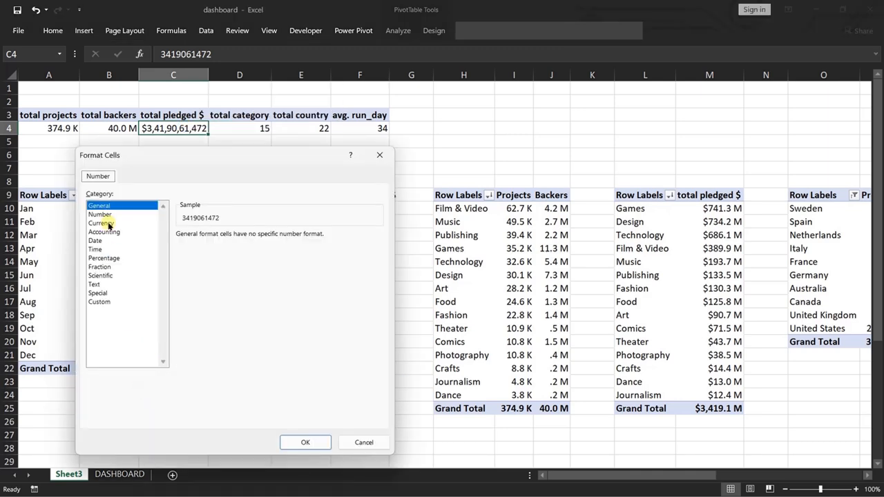
left_click(100, 223)
left_click(237, 251)
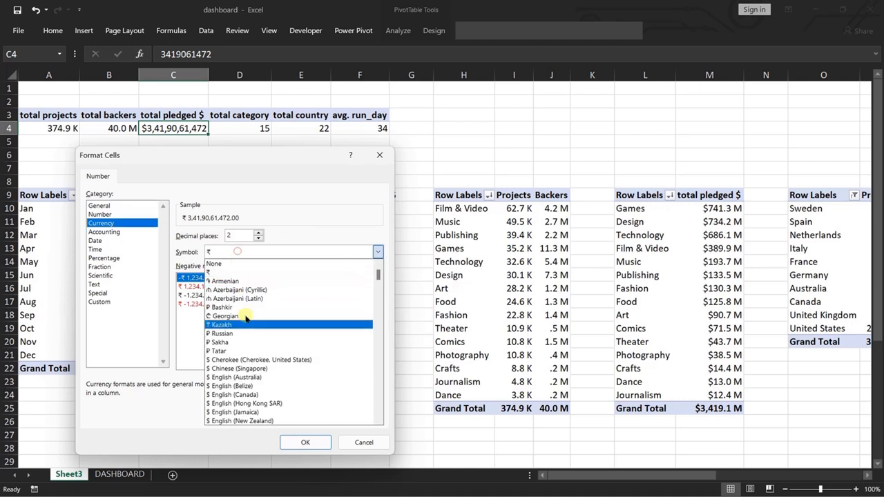
left_click(255, 360)
left_click(100, 302)
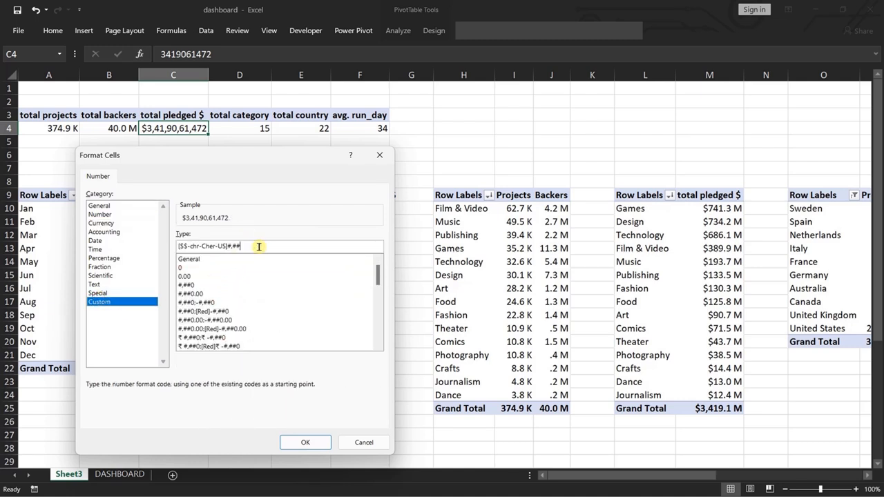
type(",,,.0 \\B")
left_click(315, 443)
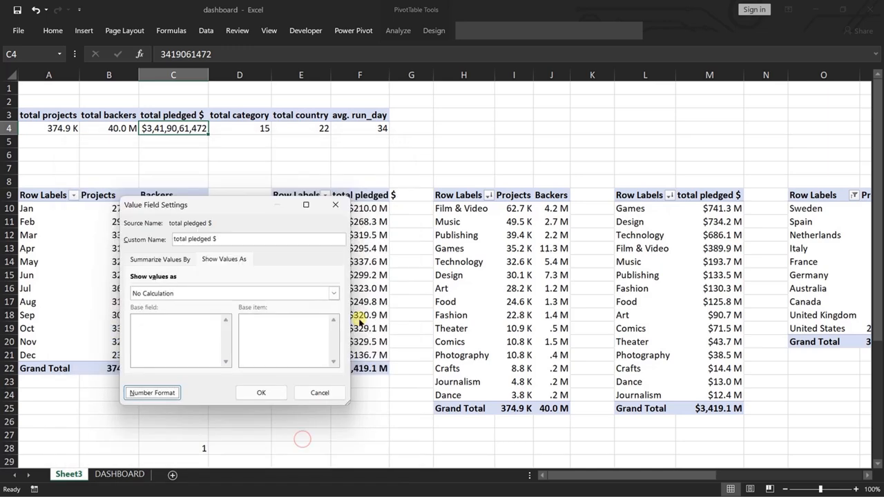
left_click(257, 392)
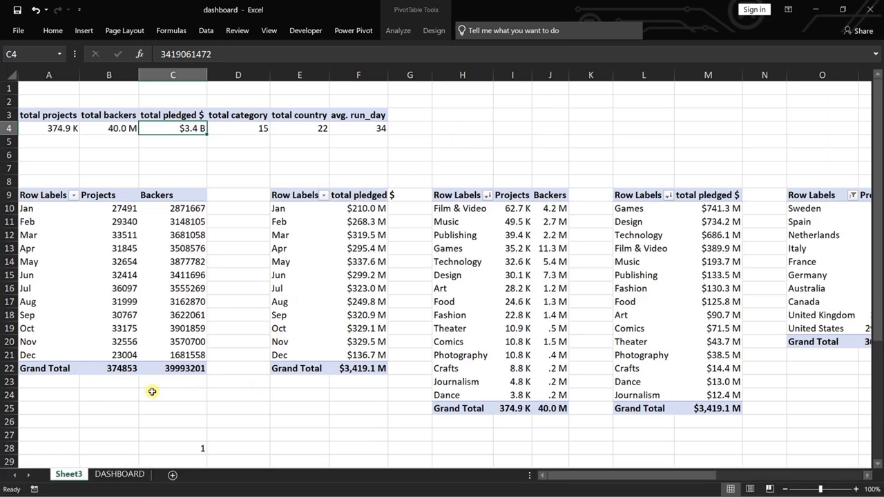
Switch to the DASHBOARD sheet.
left_click(116, 475)
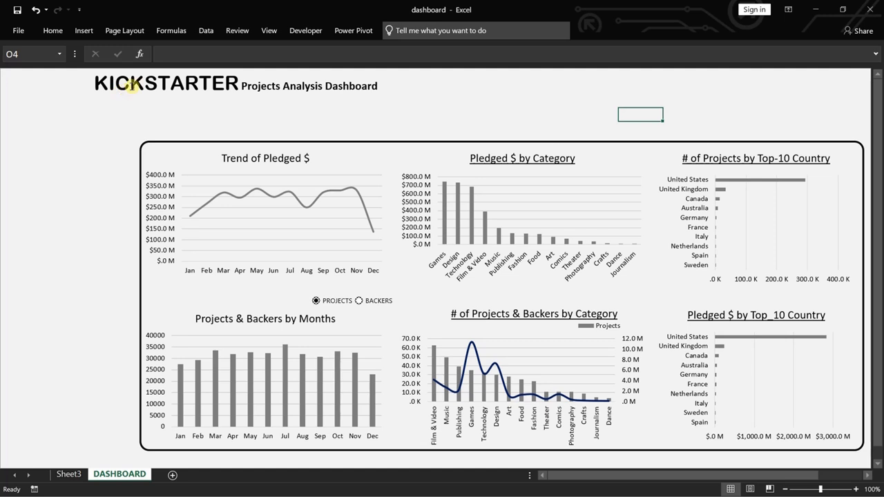
Shift the KICKSTARTER and Projects Analysis Dashboard title text boxes together closer to the sheet's left edge.
left_click(140, 85)
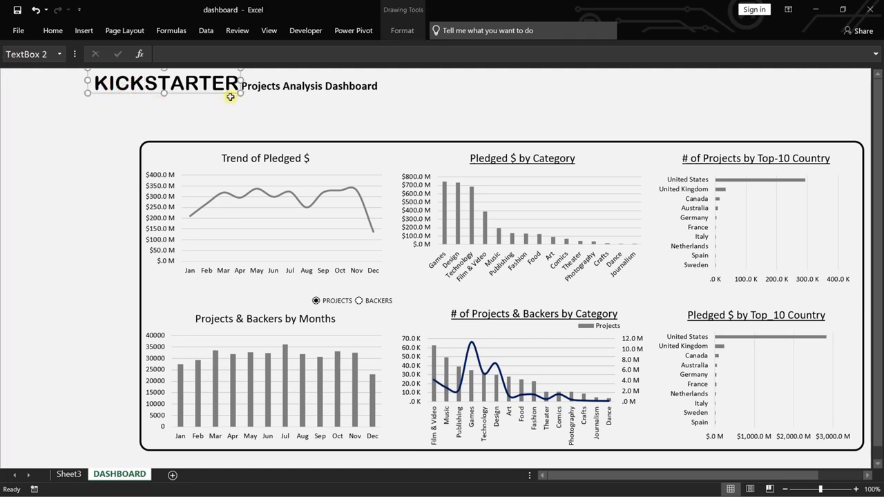
left_click(265, 93, "shift")
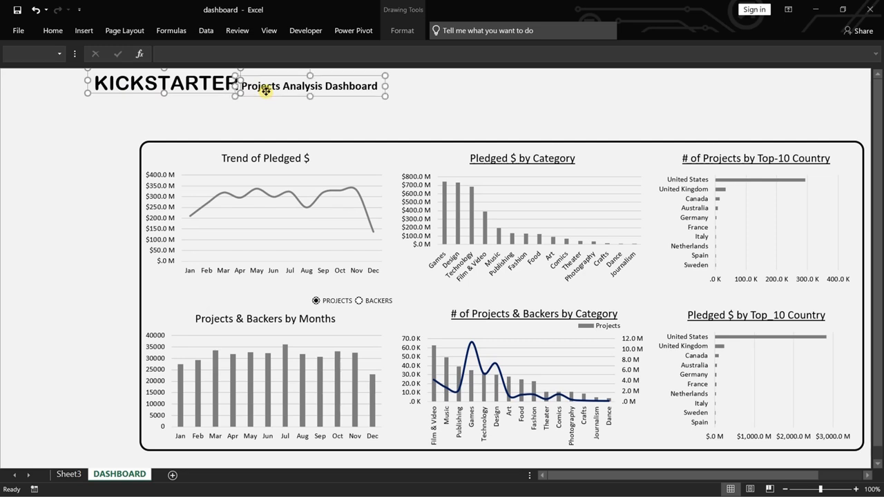
key("Left")
key("Left")
key("Left")
key("Left")
key("Left")
key("Left")
key("Left")
key("Left")
key("Left")
key("Left")
key("Left")
key("Left")
key("Left")
key("Left")
key("Left")
key("Left")
key("Left")
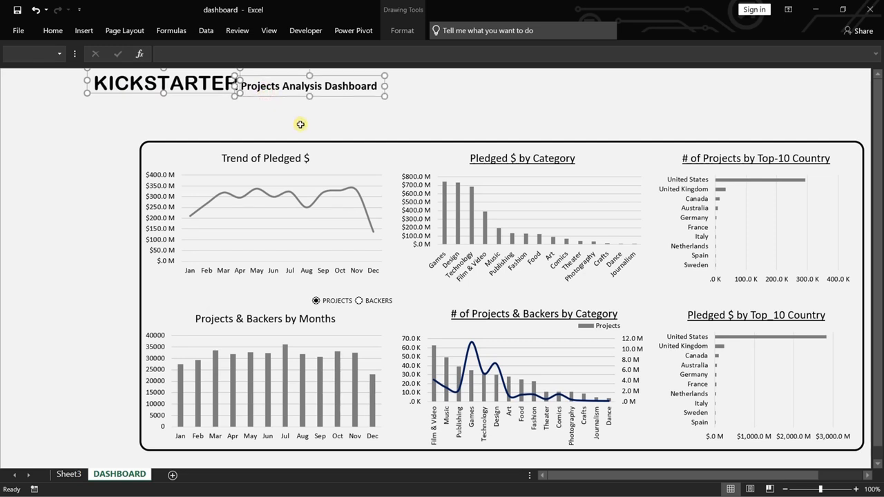
key("Left")
key("Left")
key("Left")
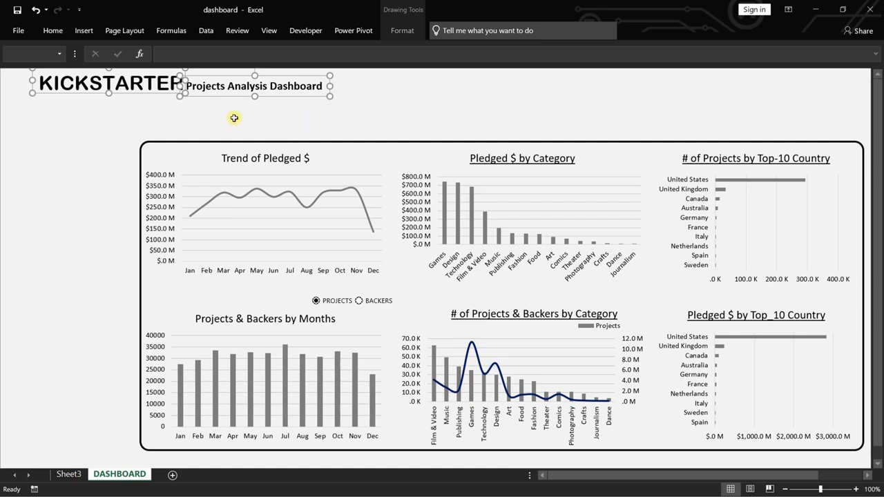
Draw a rectangle about 1.06 cm high and 3.95 cm wide just above the chart panel's upper-left corner.
left_click(83, 31)
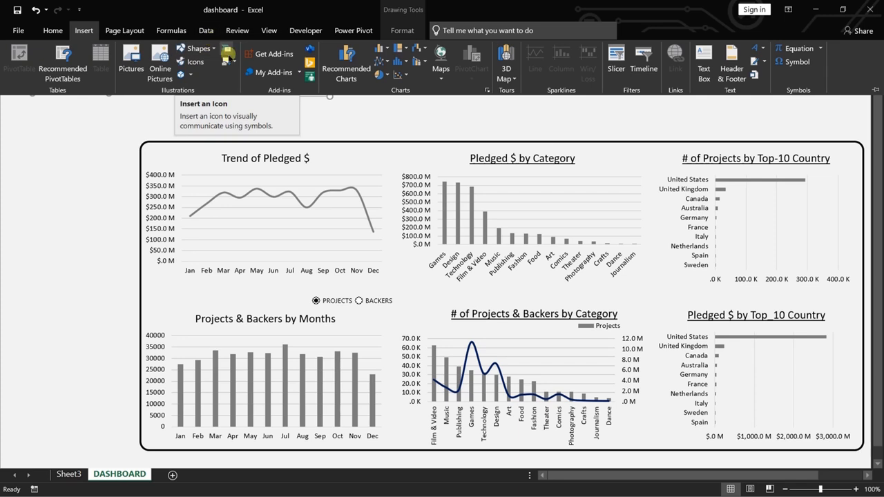
left_click(214, 50)
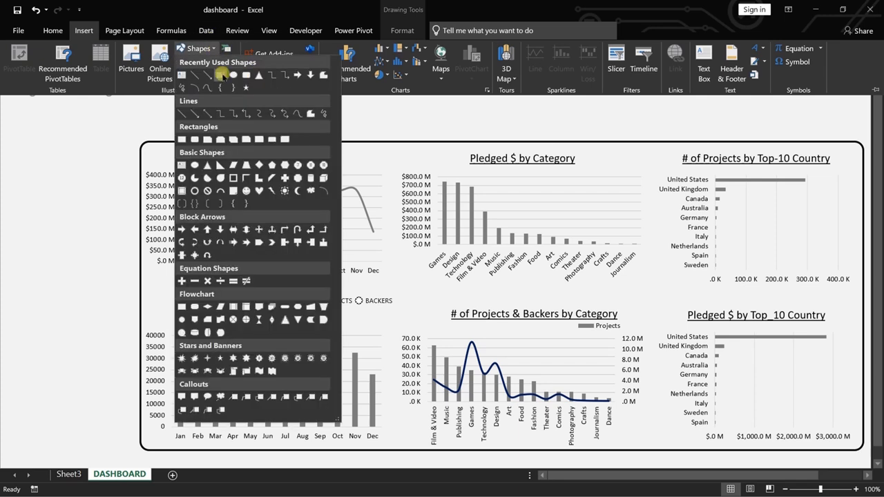
left_click(220, 74)
left_click_drag(158, 113, 233, 134)
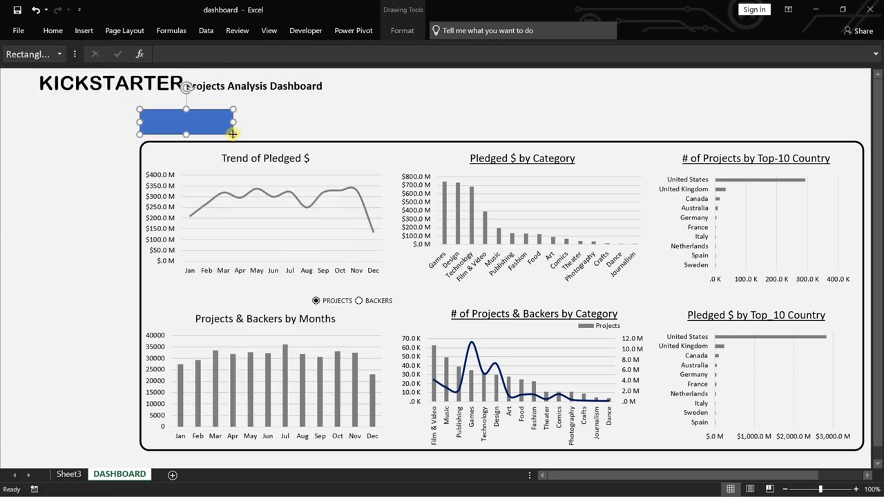
Fill the new rectangle with dark gray and remove its outline.
left_click(401, 30)
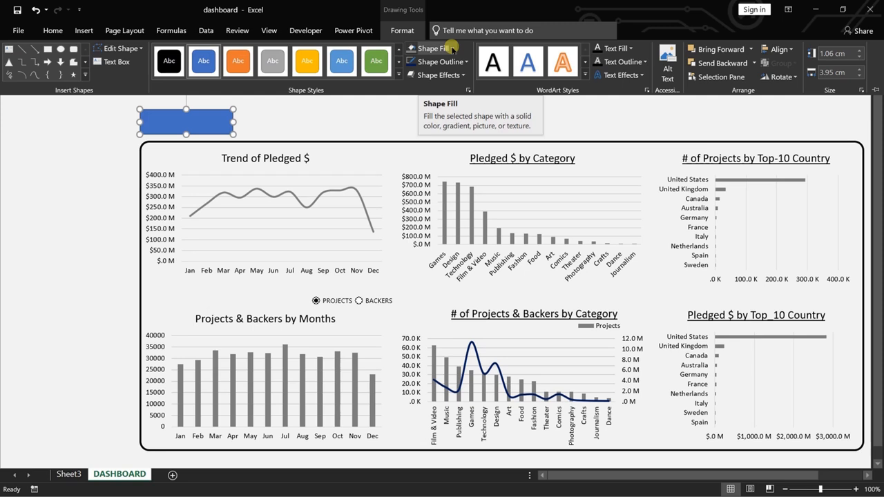
left_click(452, 48)
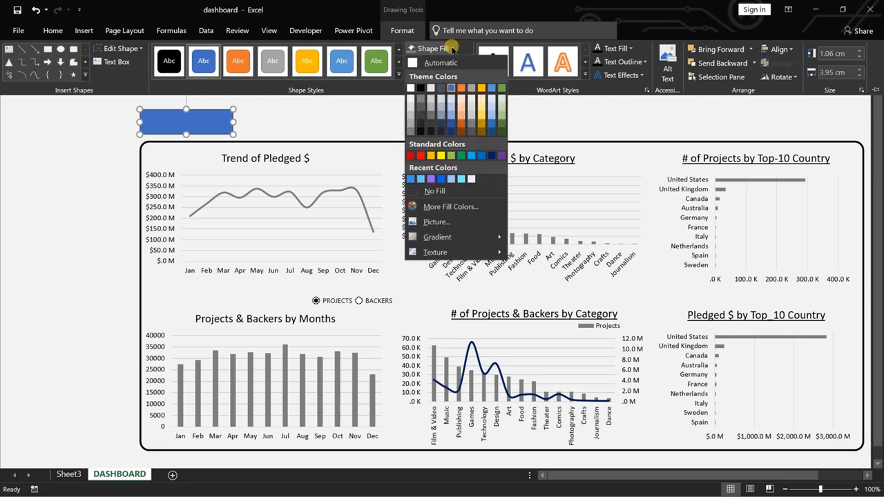
left_click(419, 106)
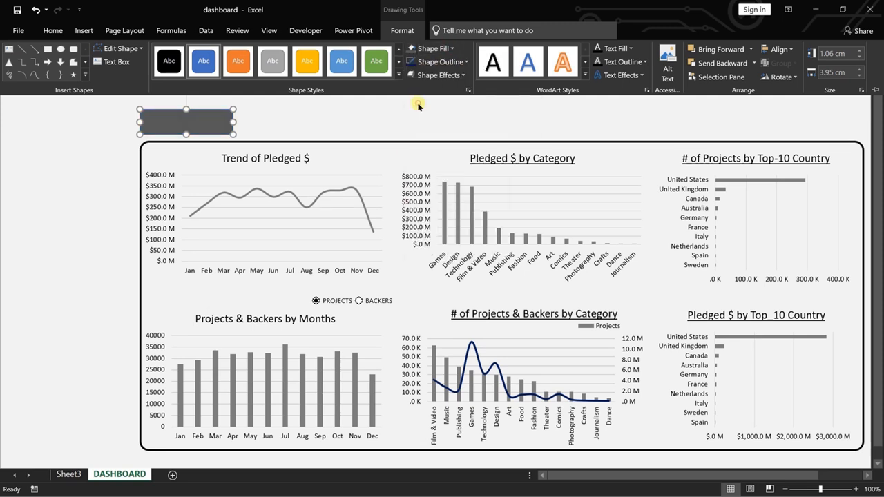
left_click(465, 62)
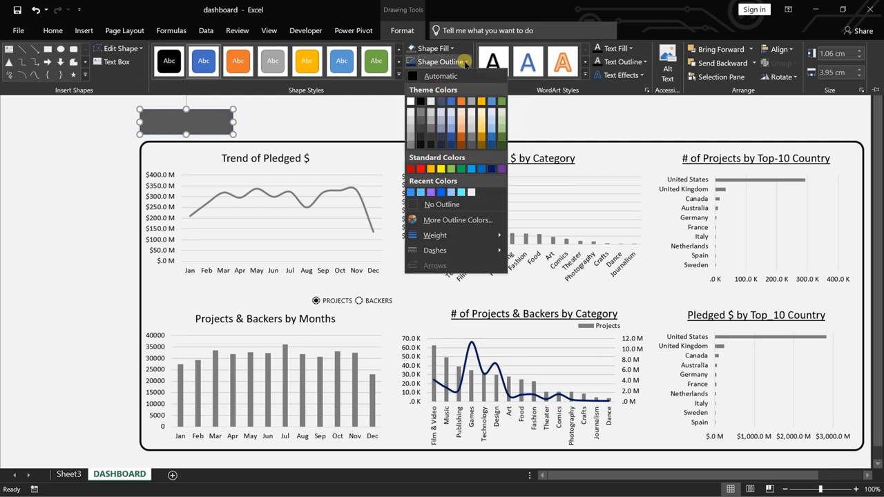
left_click(439, 205)
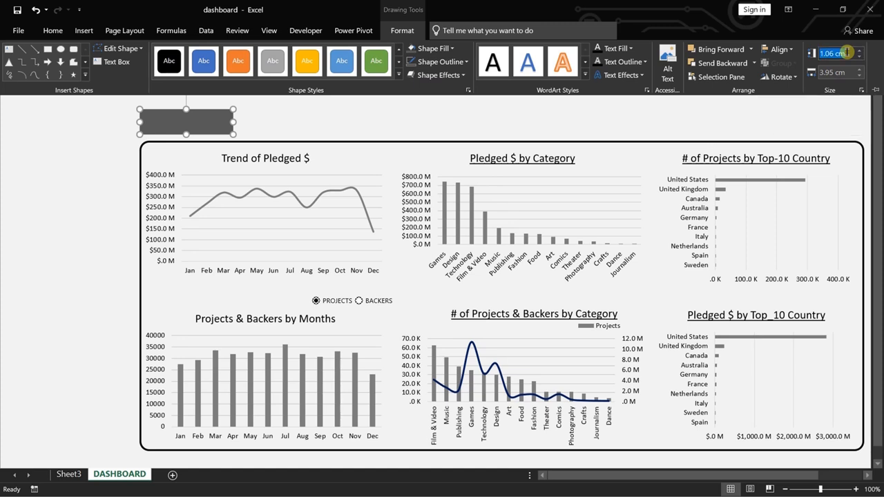
Set the rectangle's height to 1.25 cm and its width to 4 cm.
left_click(847, 53)
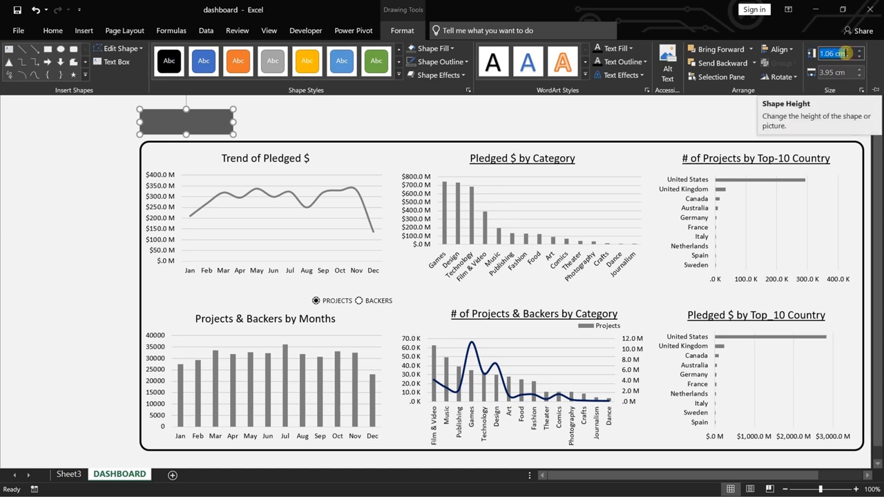
type("1.25")
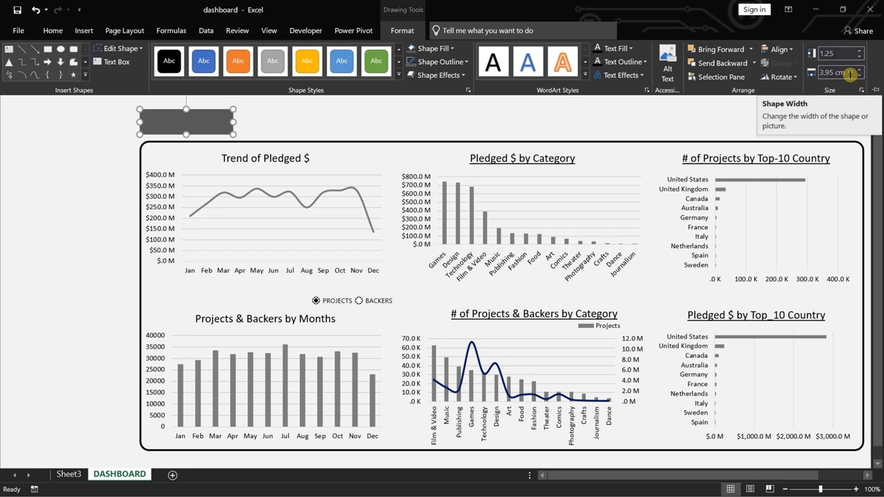
left_click(857, 70)
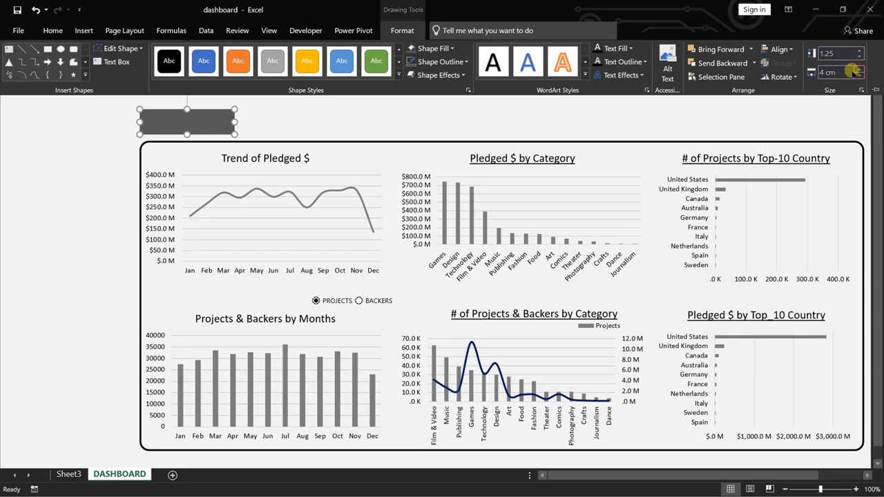
left_click(287, 139)
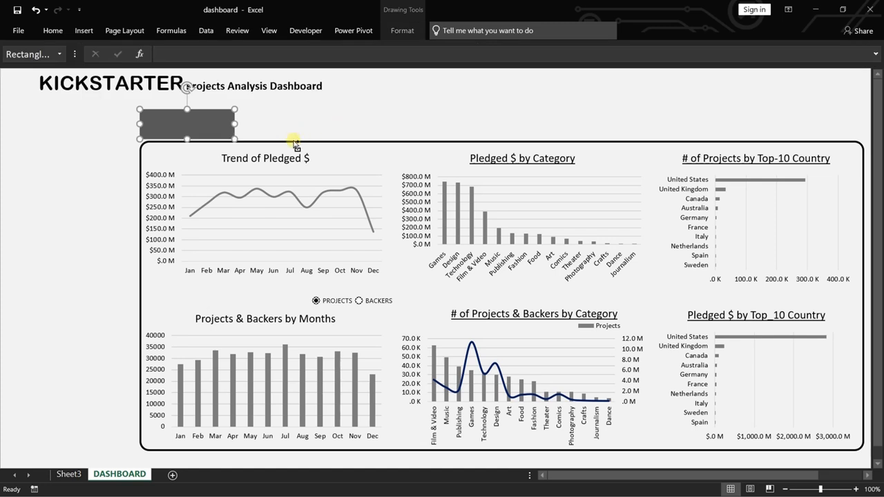
Align the rectangle's left edge with the left edge of the chart panel.
left_click(401, 29)
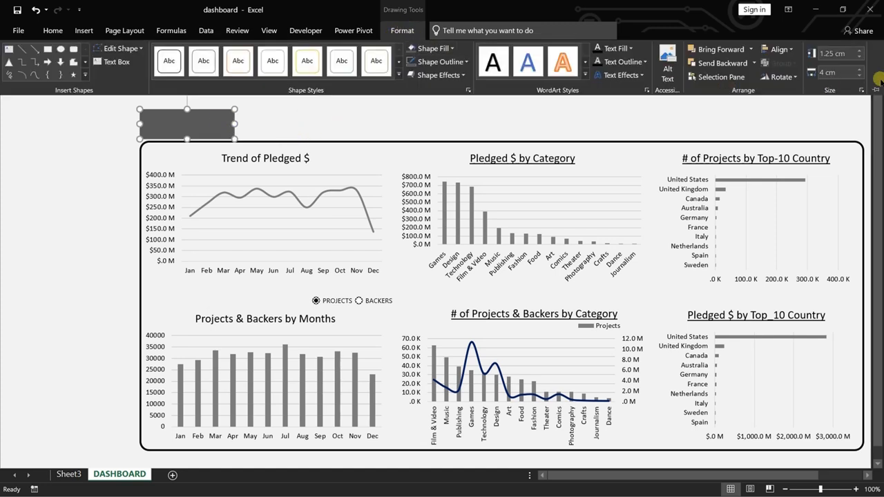
left_click(312, 145)
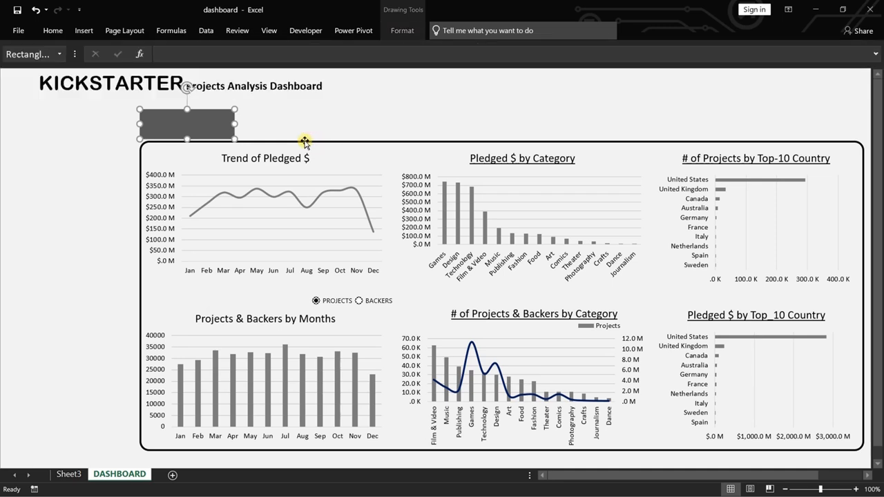
left_click(305, 143, "shift")
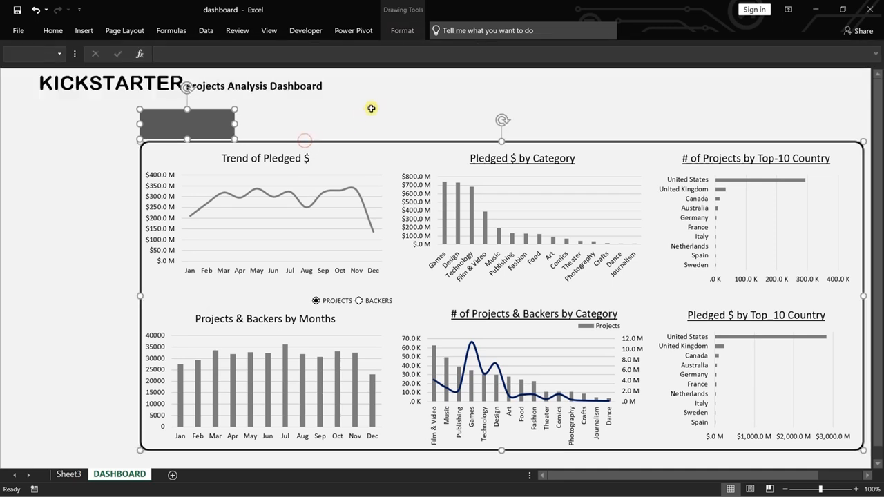
left_click(402, 30)
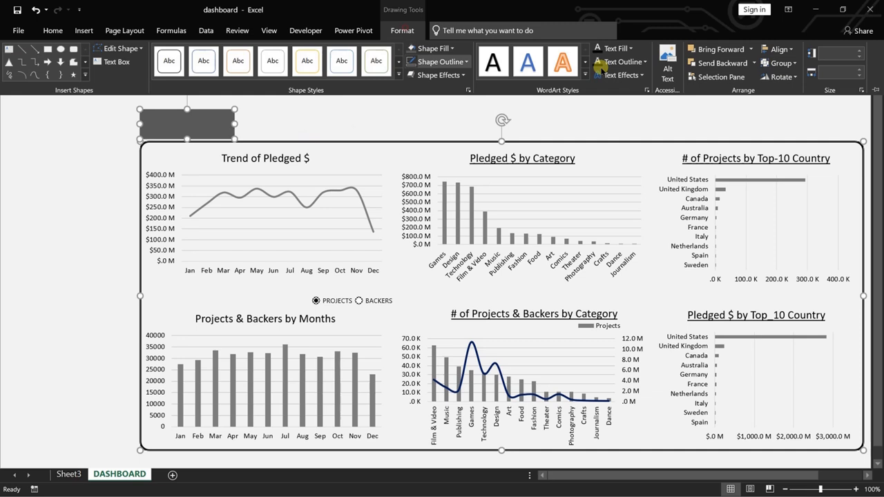
left_click(780, 49)
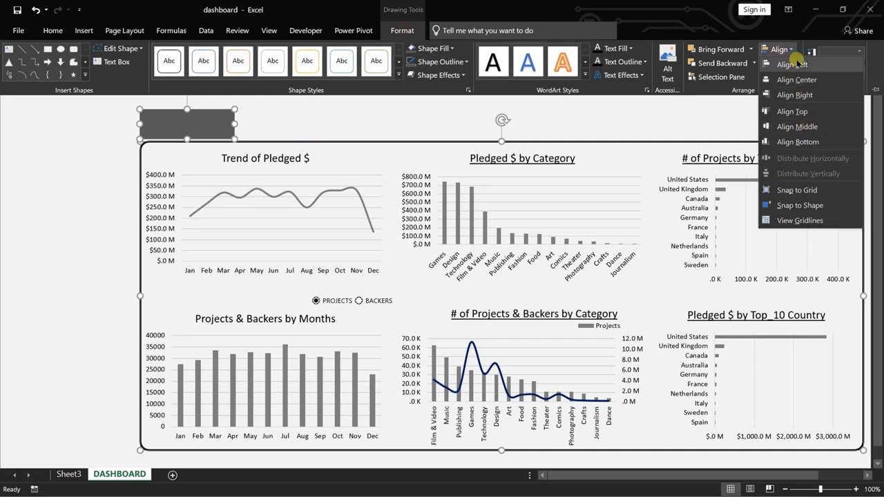
left_click(787, 64)
left_click(287, 120)
Duplicate the rectangle, place the copy above the chart panel's right end, and align the tops of both rectangles.
left_click(180, 129)
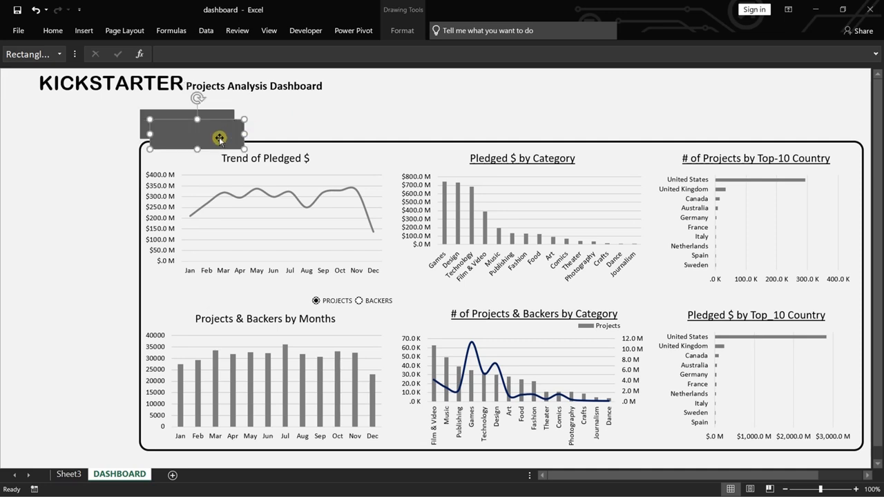
left_click_drag(218, 136, 831, 123)
left_click(207, 120, "ctrl")
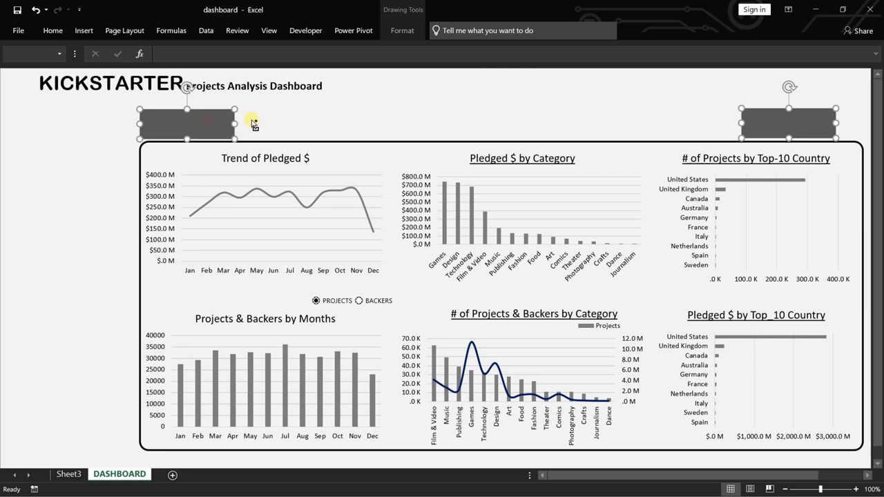
left_click(409, 32)
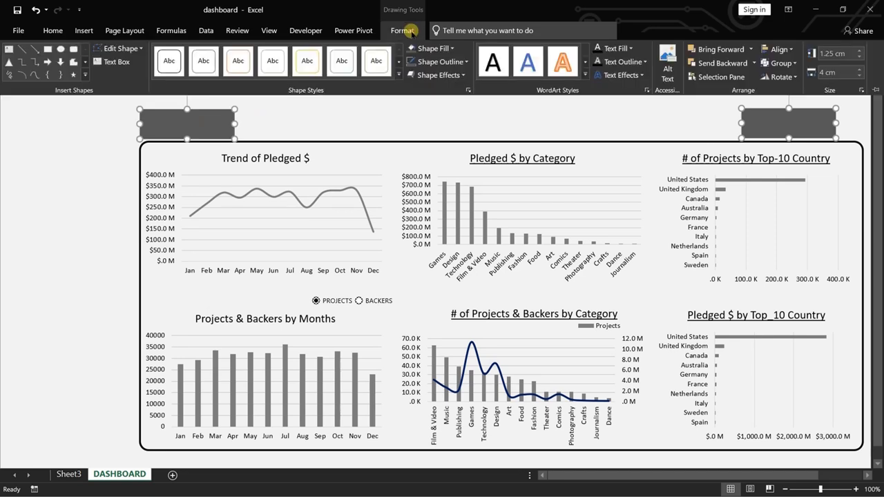
left_click(780, 49)
left_click(792, 111)
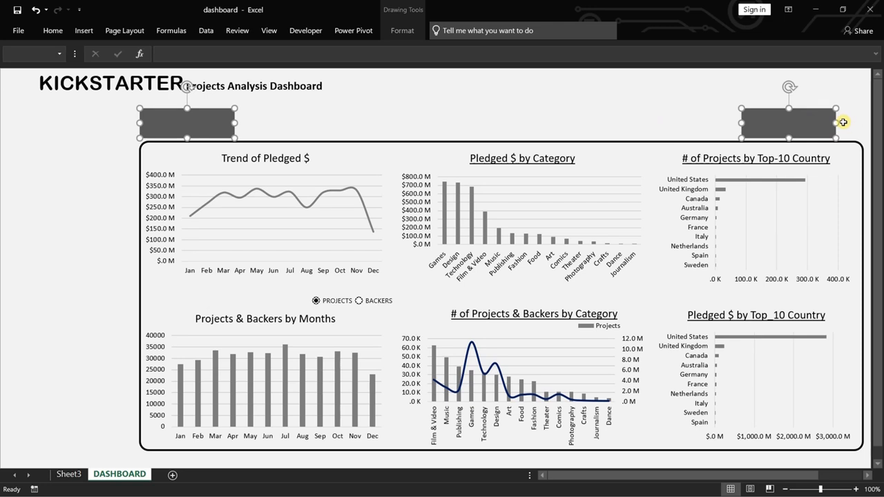
Align the copied rectangle's right edge with the right edge of the chart panel.
left_click(795, 123)
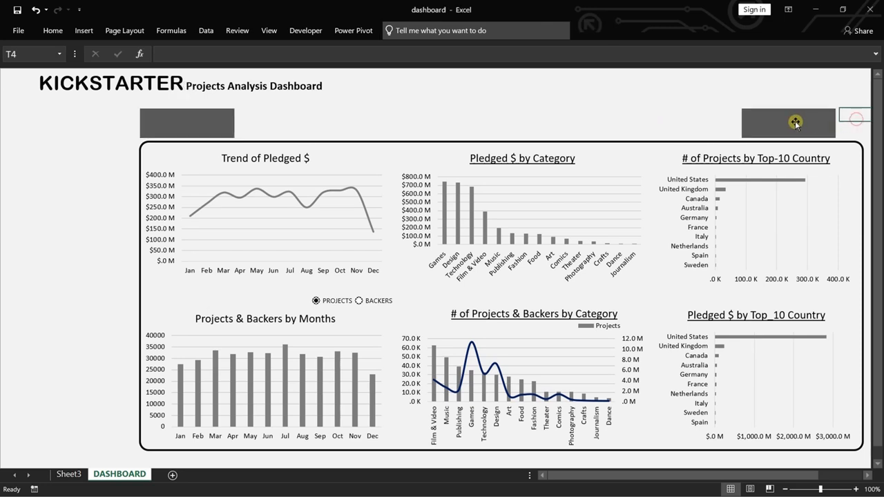
left_click(863, 152, "shift")
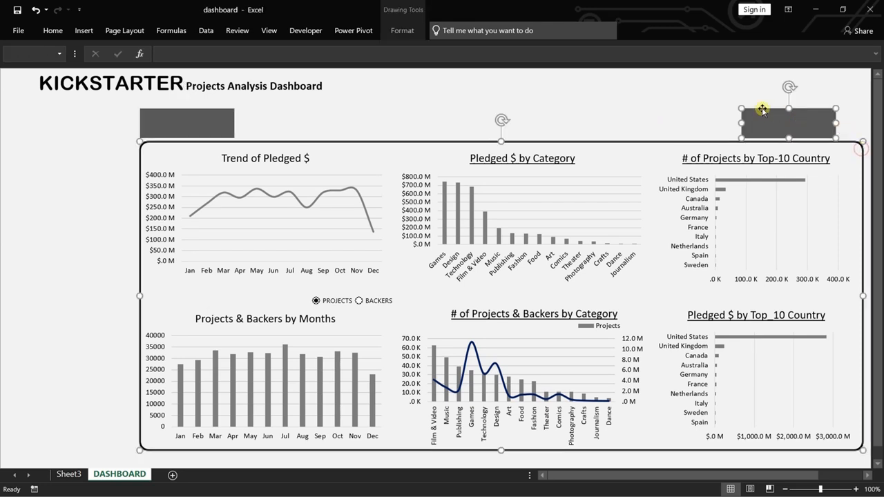
left_click(404, 31)
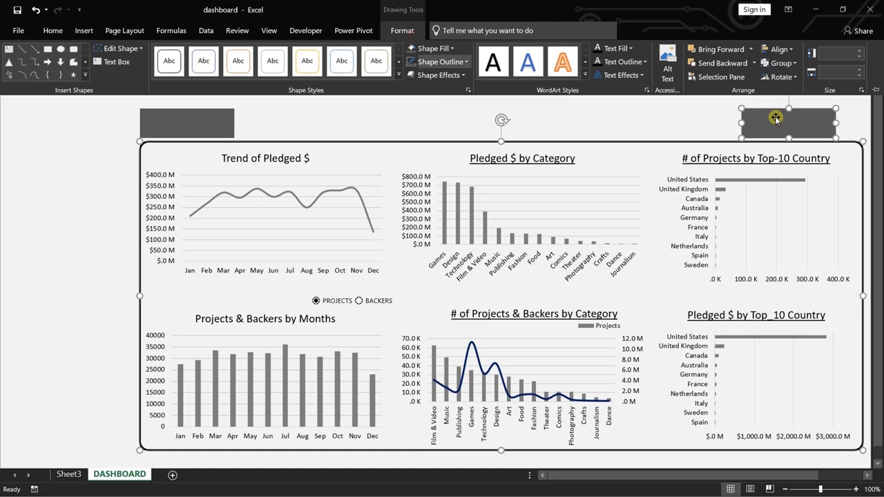
left_click(778, 49)
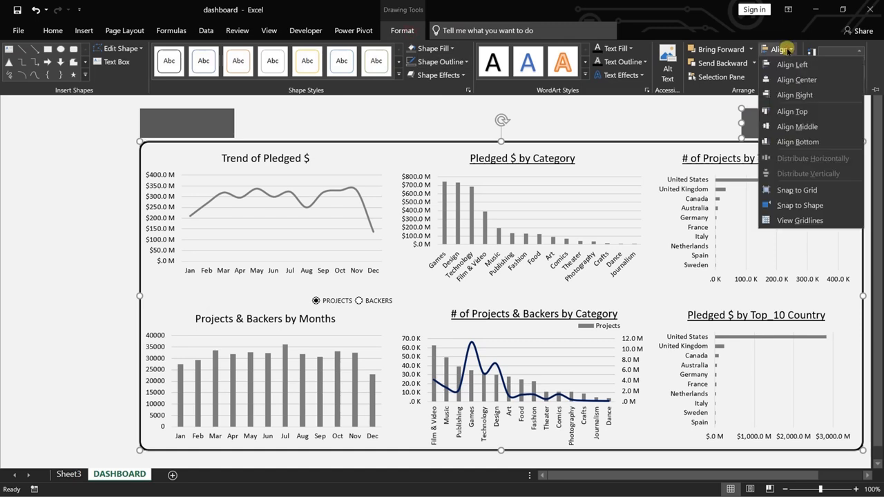
left_click(801, 95)
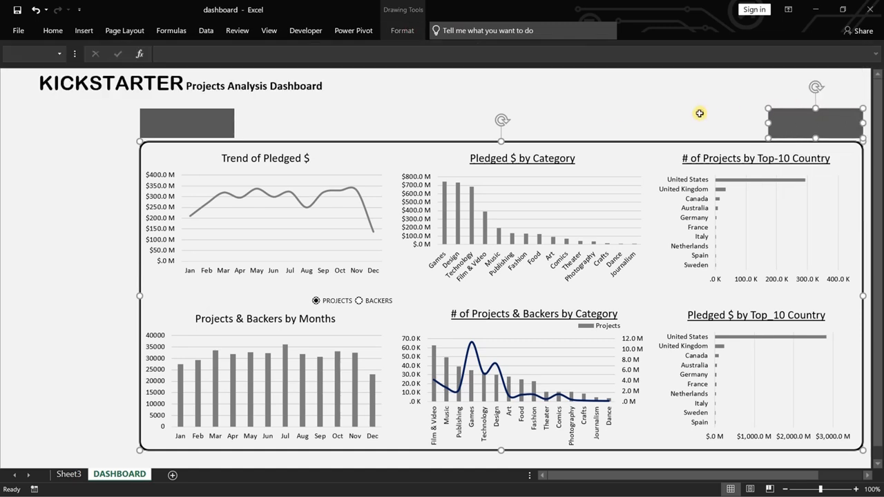
Check the summary total fields on Sheet3 and return to the DASHBOARD sheet.
left_click(69, 468)
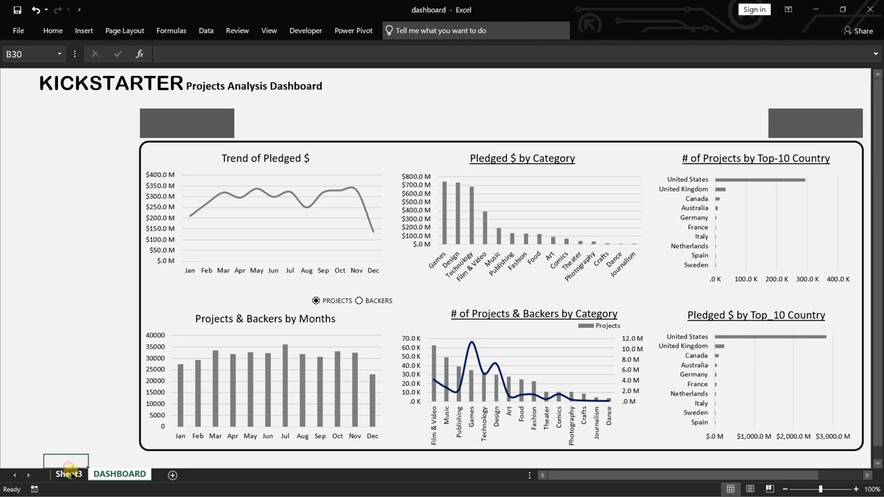
left_click(68, 471)
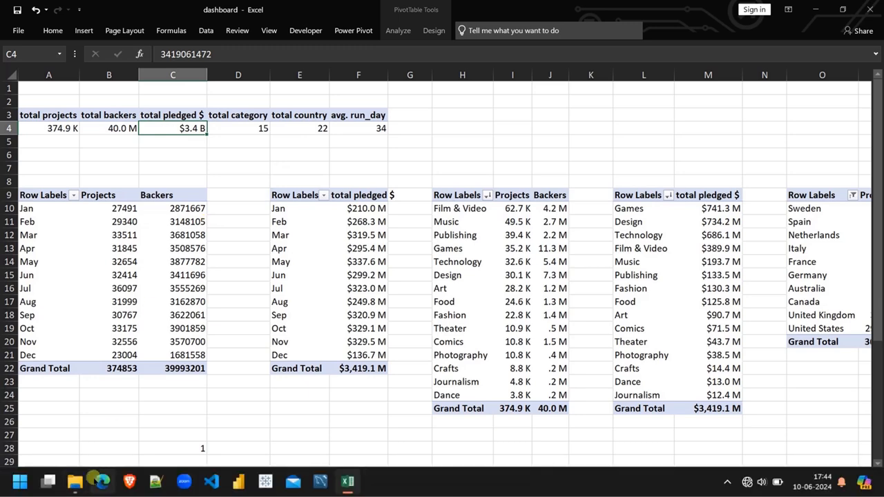
left_click(120, 474)
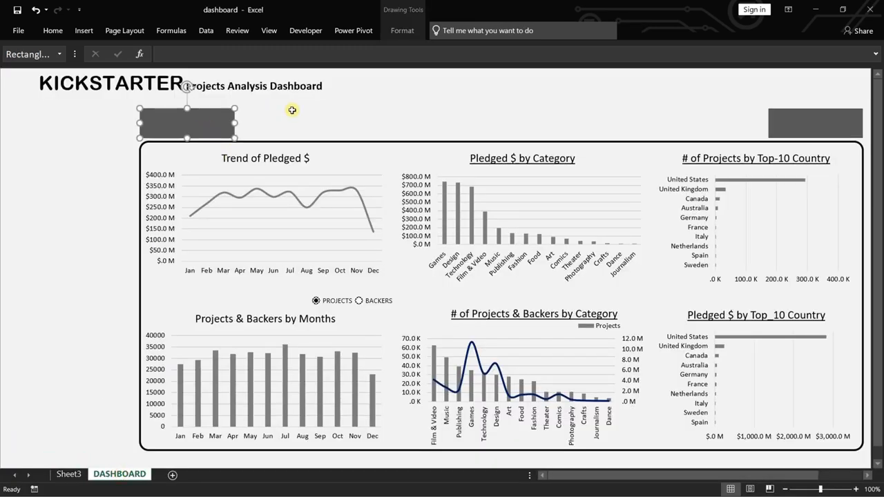
Make four more copies of the first rectangle and spread them in a row between the two end rectangles.
left_click_drag(292, 110, 708, 121)
left_click_drag(235, 148, 582, 118)
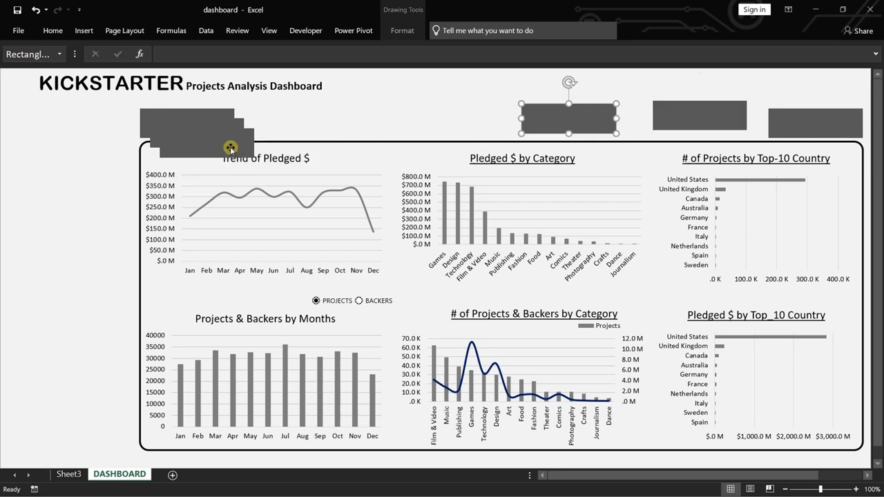
left_click_drag(229, 148, 426, 133)
left_click_drag(194, 139, 317, 129)
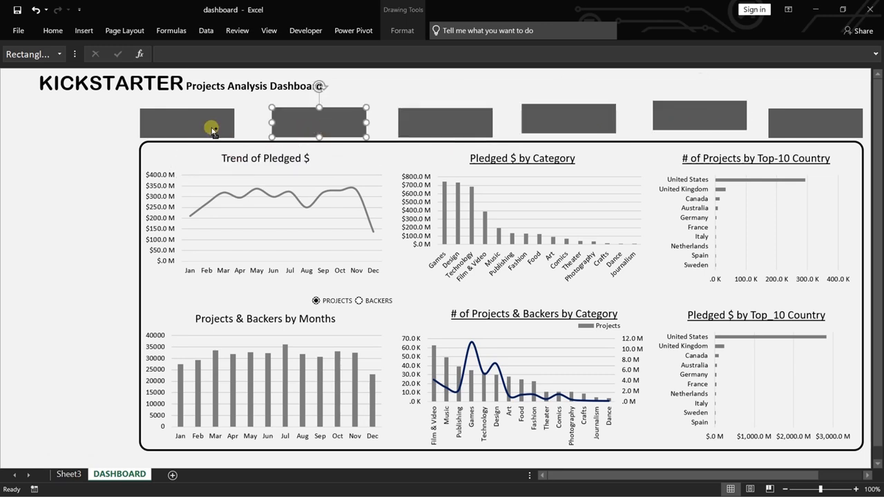
Align the tops of all six card rectangles above the chart panel and deselect them.
key("Escape")
left_click(170, 124)
left_click(773, 119, "ctrl")
left_click(700, 116, "ctrl")
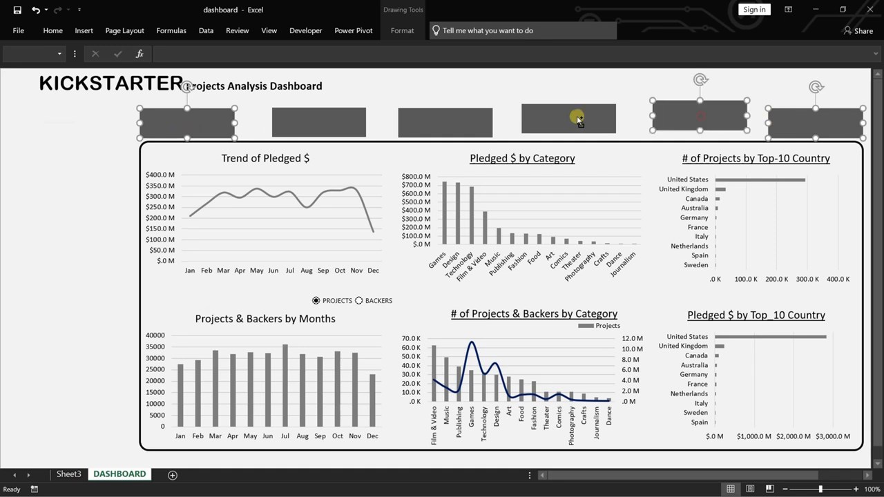
left_click(579, 119, "ctrl")
left_click(461, 120, "ctrl")
left_click(323, 122, "ctrl")
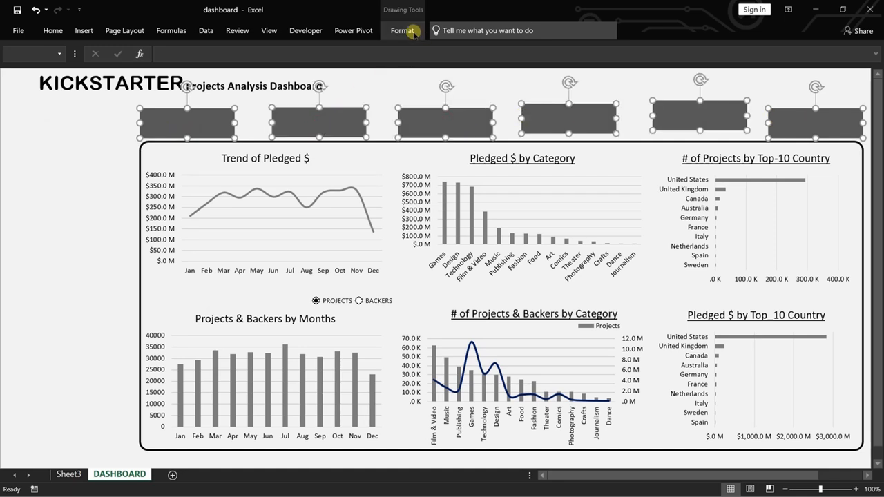
left_click(414, 35)
left_click(787, 50)
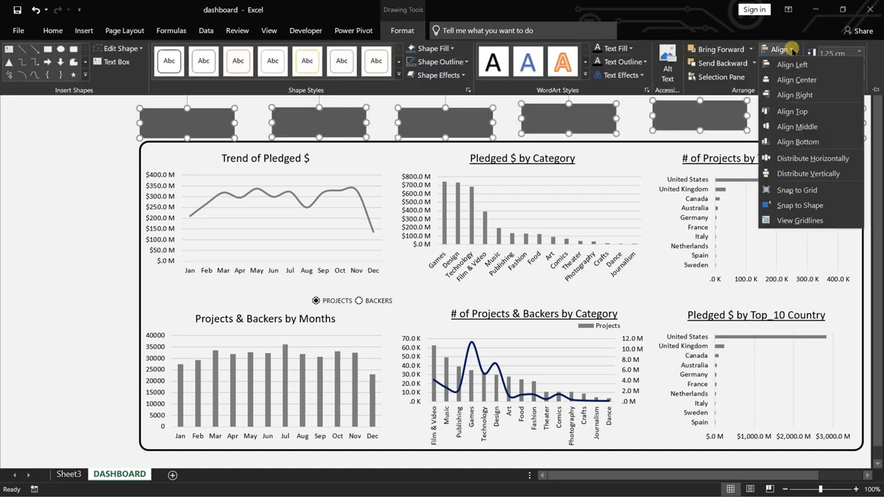
left_click(803, 112)
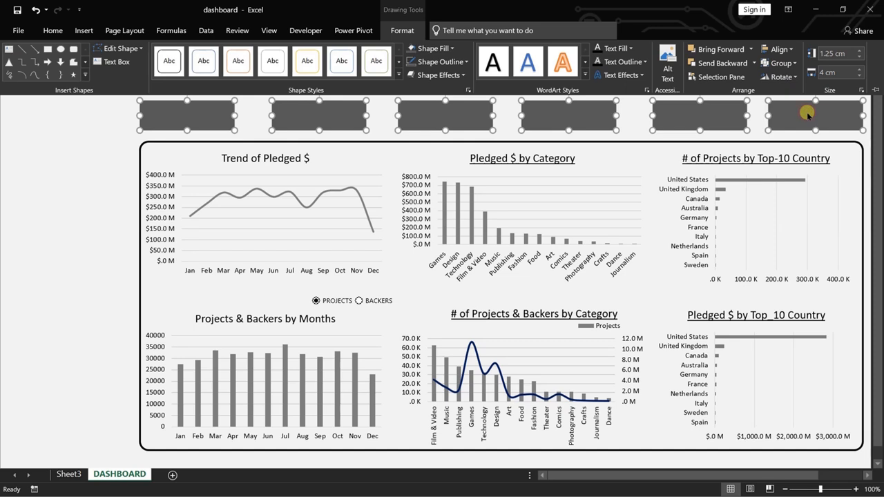
left_click(81, 166)
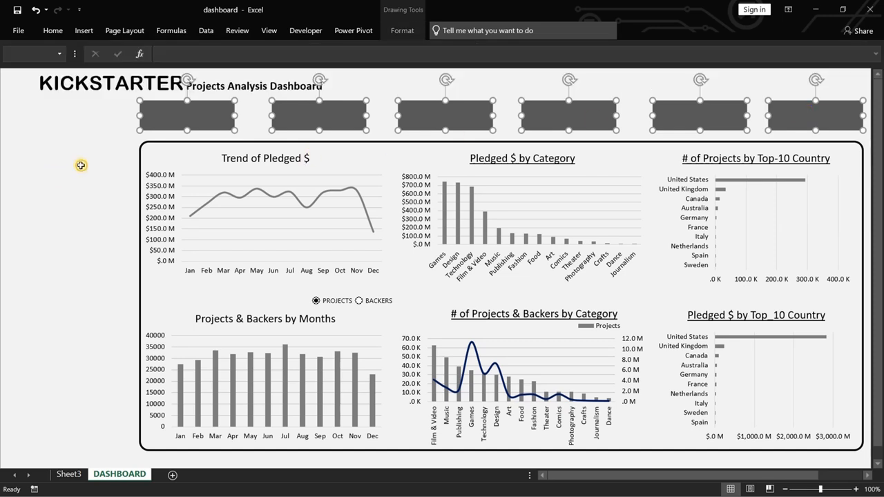
left_click(77, 167)
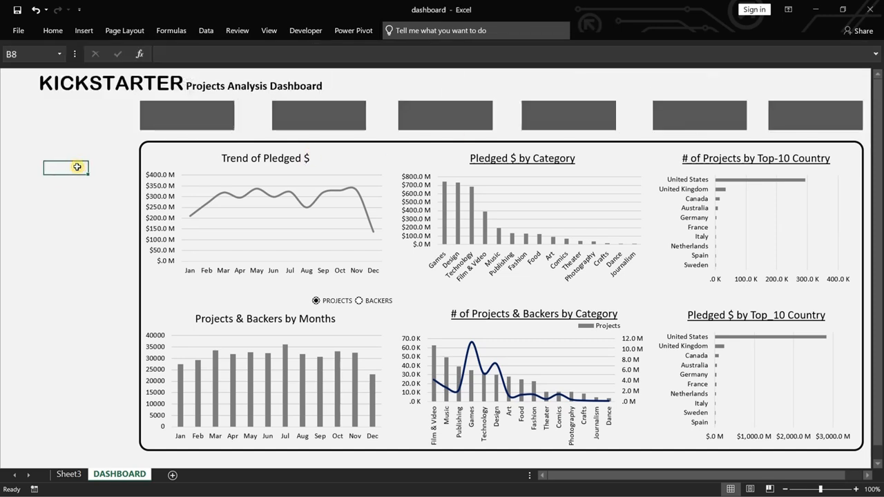
Try to link the first card rectangle directly to the total projects pivot value in Sheet3 cell A4, and clear the formula.
left_click(188, 114)
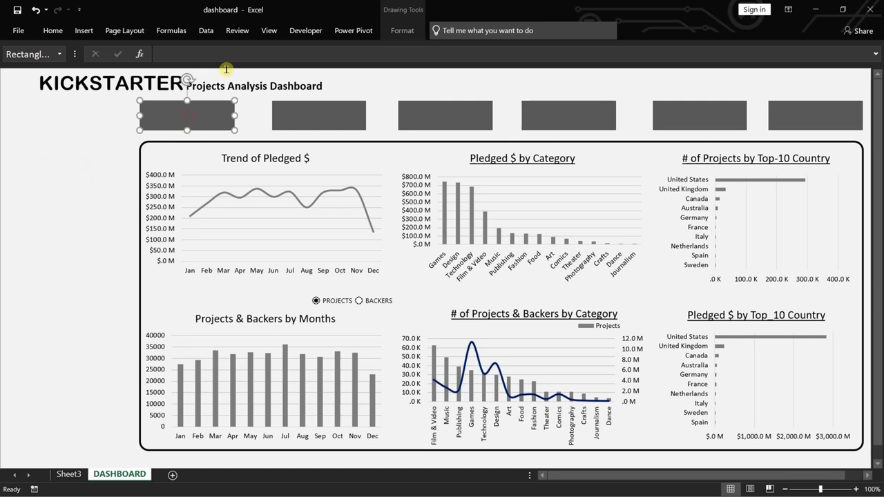
left_click(210, 54)
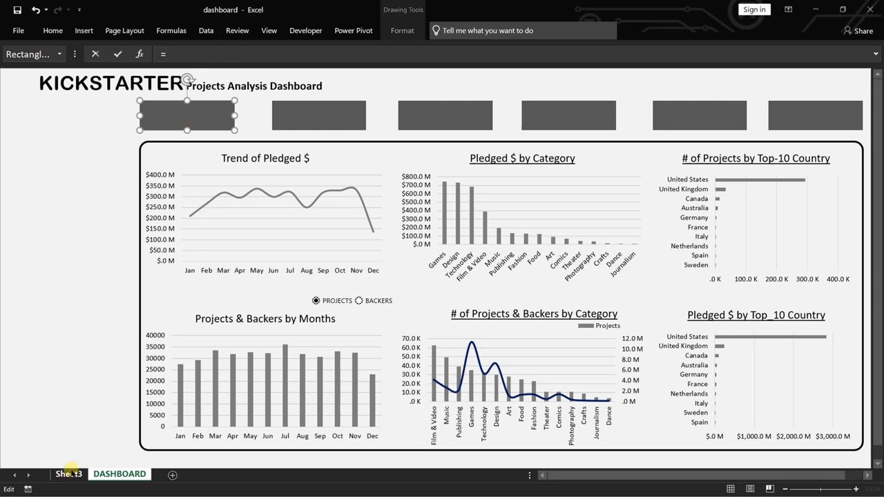
left_click(69, 474)
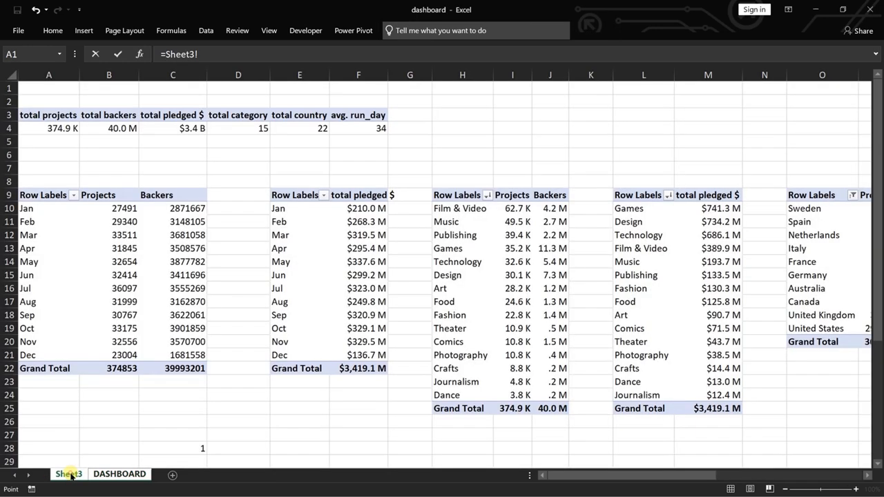
left_click(53, 128)
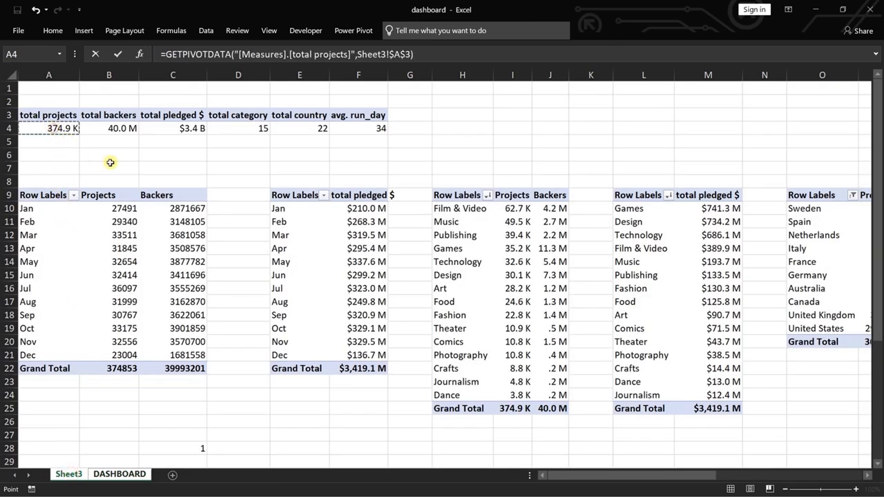
key("Return")
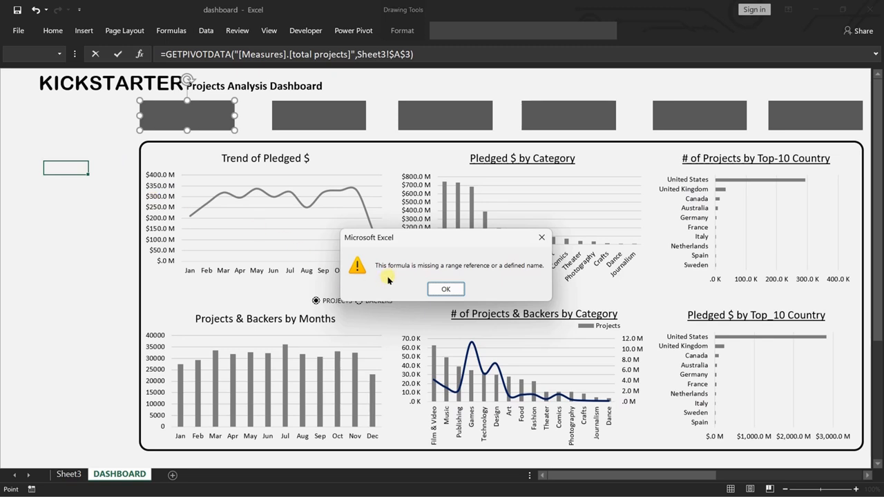
left_click(445, 289)
left_click(438, 55)
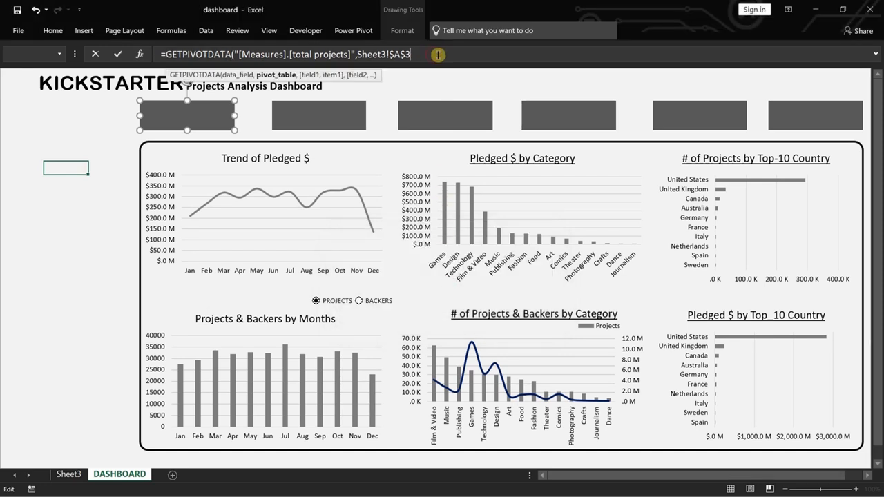
key("BackSpace")
key("BackSpace")
key("BackSpace")
key("BackSpace")
key("BackSpace")
key("BackSpace")
key("BackSpace")
key("BackSpace")
key("BackSpace")
key("BackSpace")
key("BackSpace")
key("BackSpace")
key("BackSpace")
key("BackSpace")
key("BackSpace")
key("BackSpace")
key("BackSpace")
key("BackSpace")
key("BackSpace")
key("BackSpace")
key("BackSpace")
key("BackSpace")
key("BackSpace")
key("BackSpace")
key("BackSpace")
key("BackSpace")
key("BackSpace")
key("BackSpace")
key("BackSpace")
key("BackSpace")
key("BackSpace")
key("BackSpace")
key("BackSpace")
key("BackSpace")
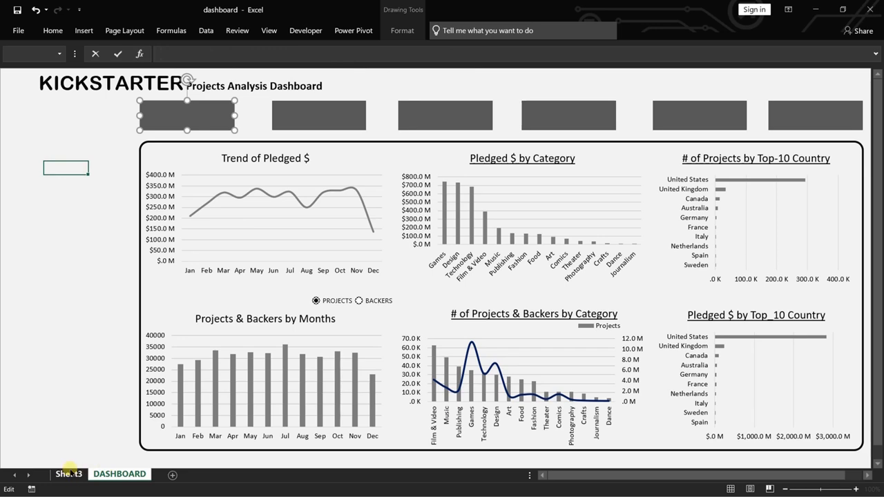
On Sheet3, reference the total projects and total backers pivot values in cells A5 and B5.
left_click(69, 475)
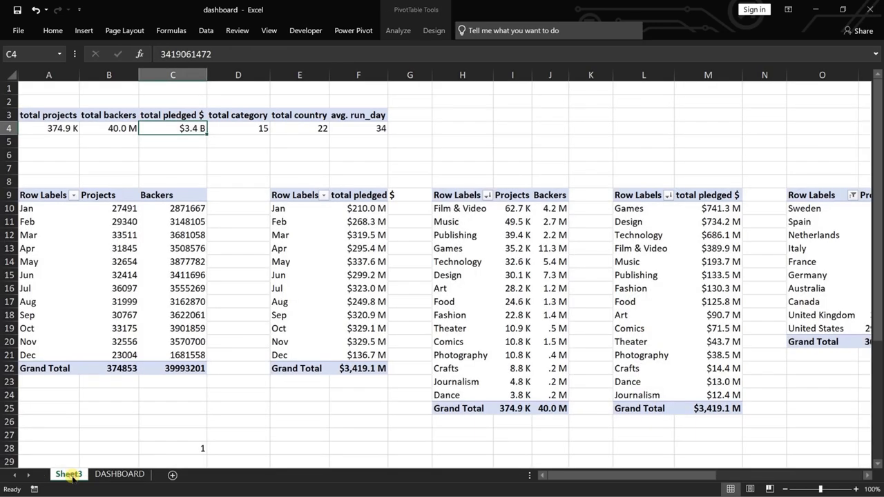
left_click(49, 141)
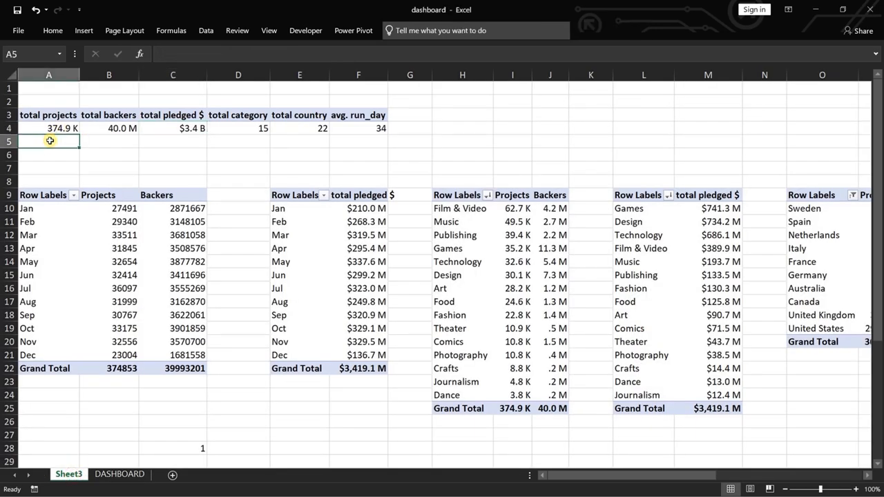
type("=")
left_click(61, 128)
key("Return")
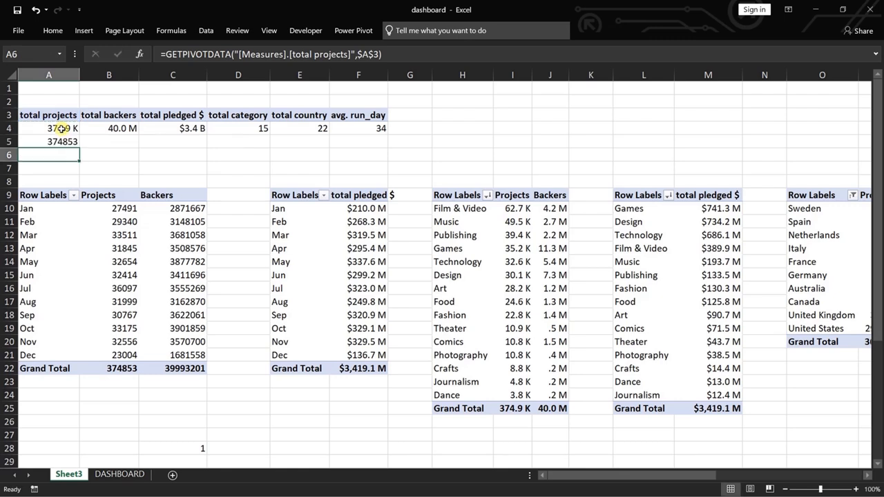
left_click(118, 141)
type("=")
left_click(122, 129)
key("Return")
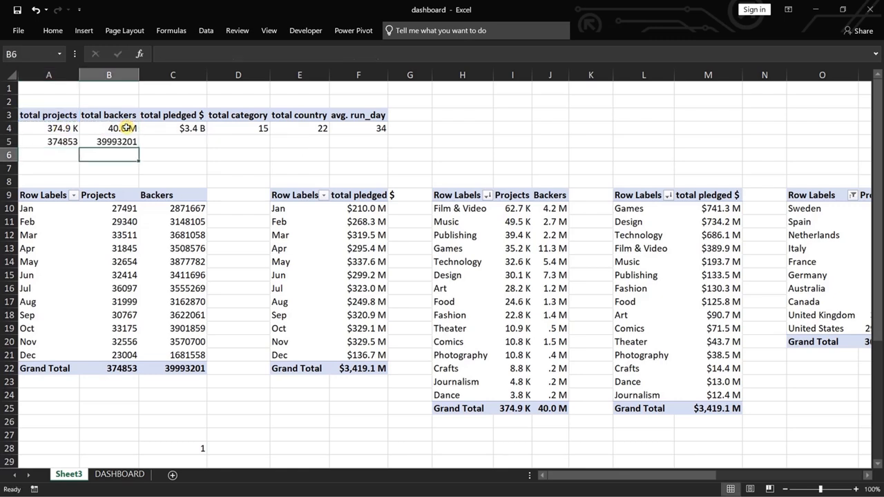
Reference the total pledged $ and total category pivot values in cells C5 and D5.
left_click(178, 141)
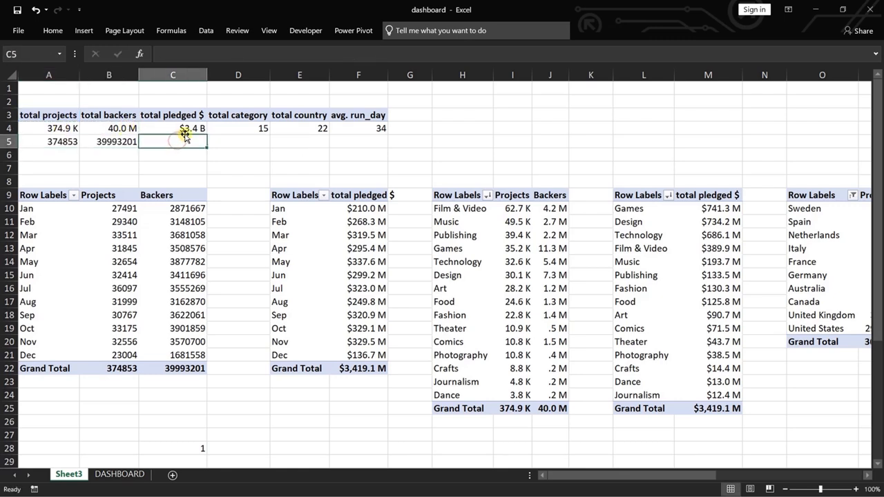
type("=")
left_click(195, 126)
key("Return")
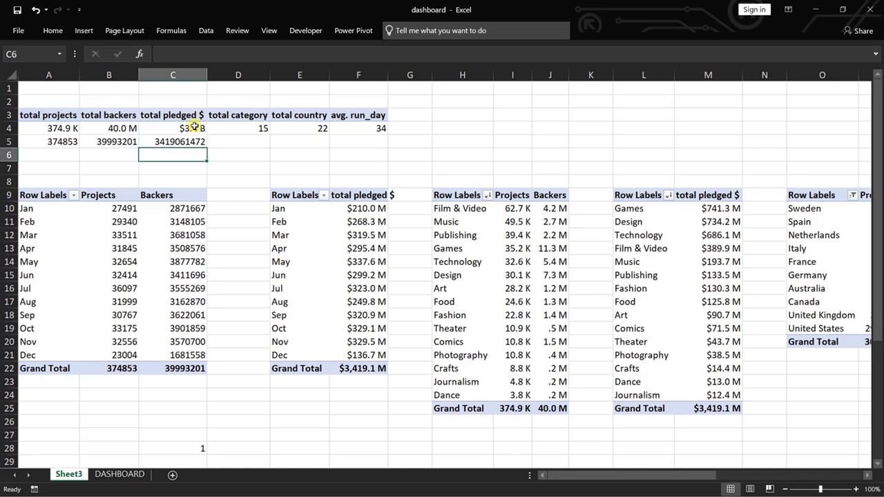
left_click(246, 143)
type("=")
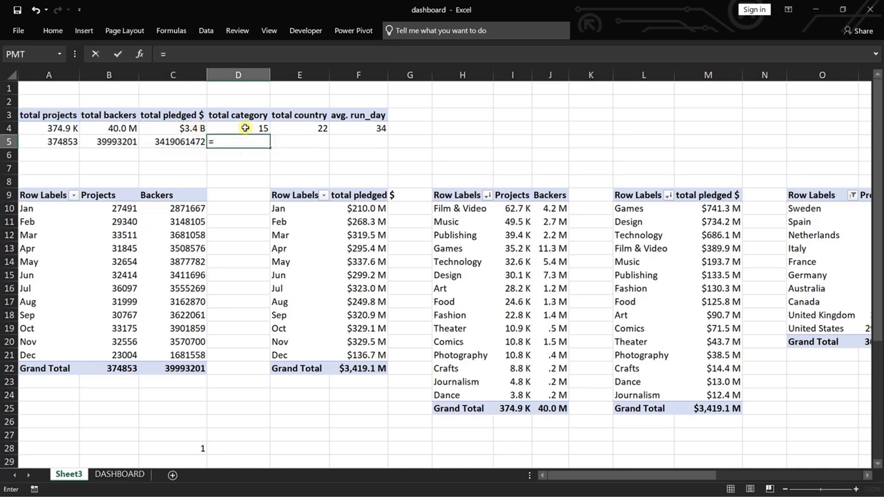
left_click(245, 128)
key("Return")
Reference the total country and avg. run_day pivot values in cells E5 and F5.
left_click(290, 140)
type("=")
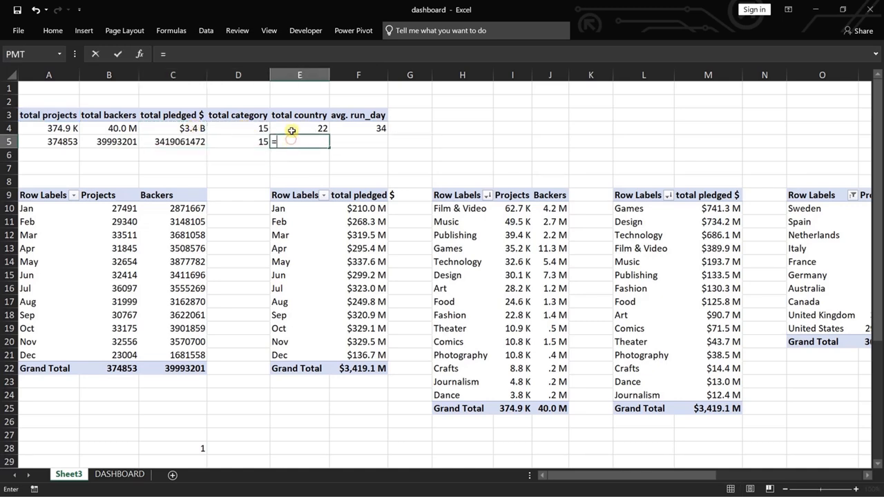
left_click(292, 129)
key("Return")
left_click(351, 140)
type("=")
left_click(349, 126)
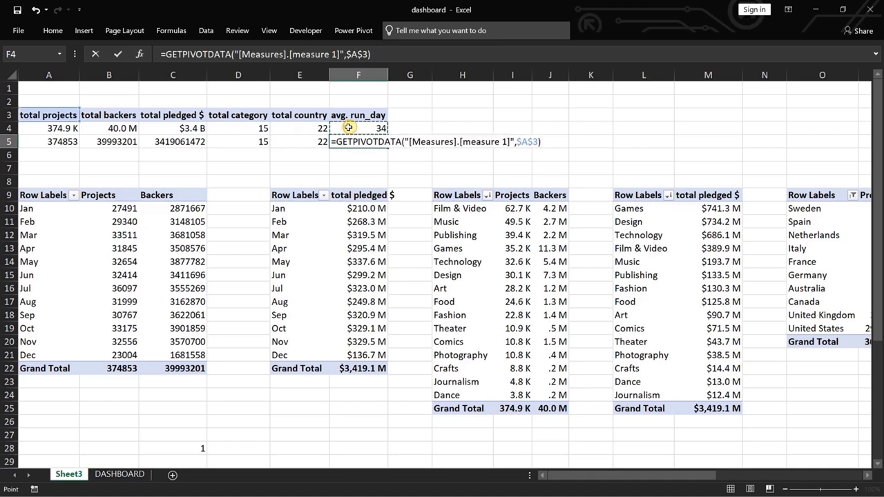
key("Return")
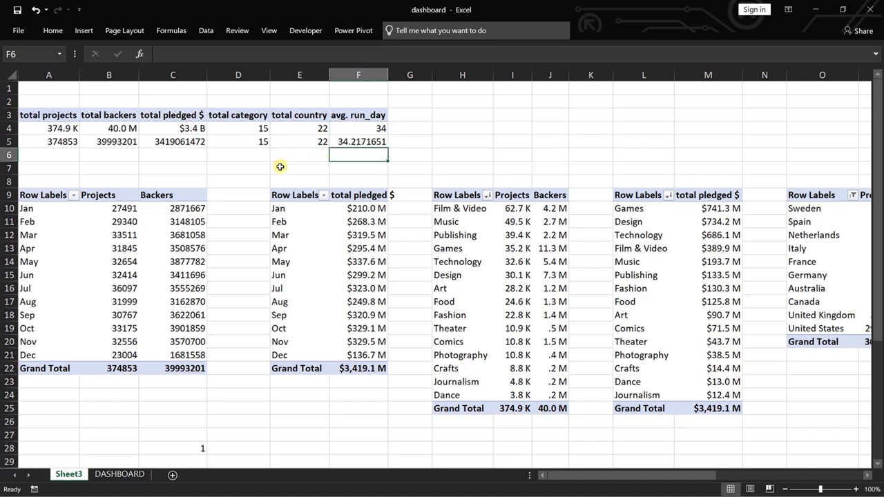
Apply the Number format to the avg. run_day value in cell F5.
right_click(354, 142)
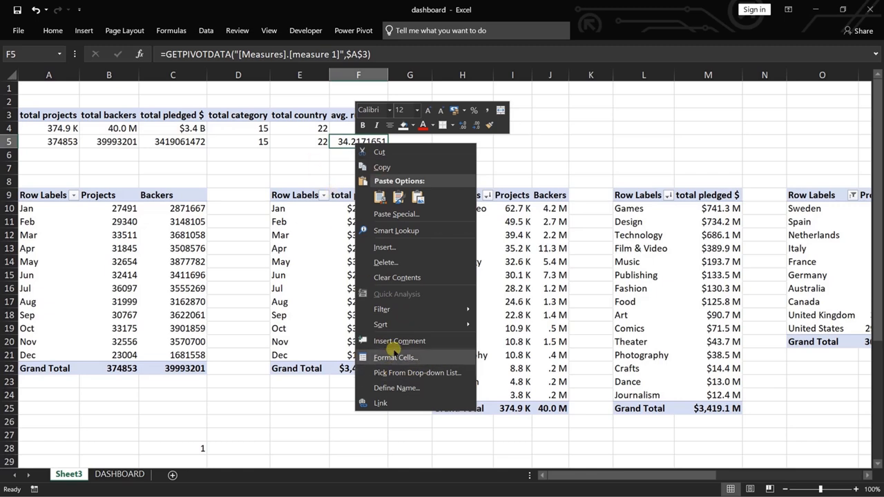
left_click(50, 31)
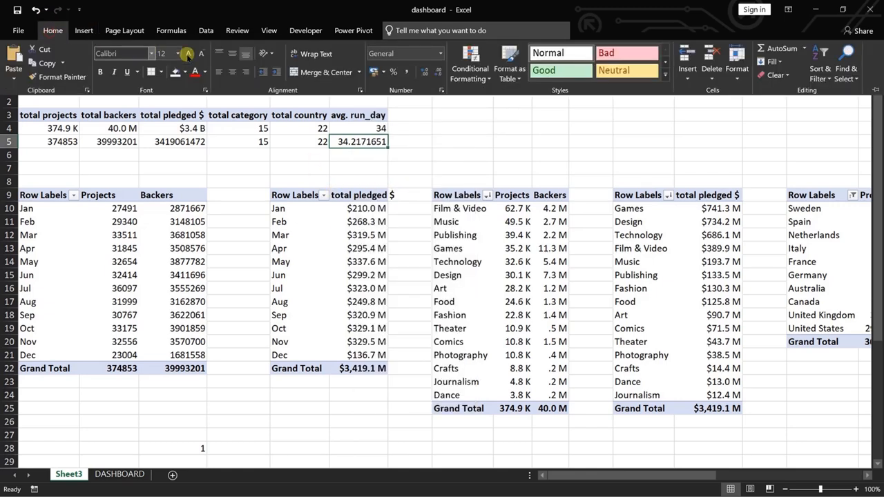
left_click(439, 54)
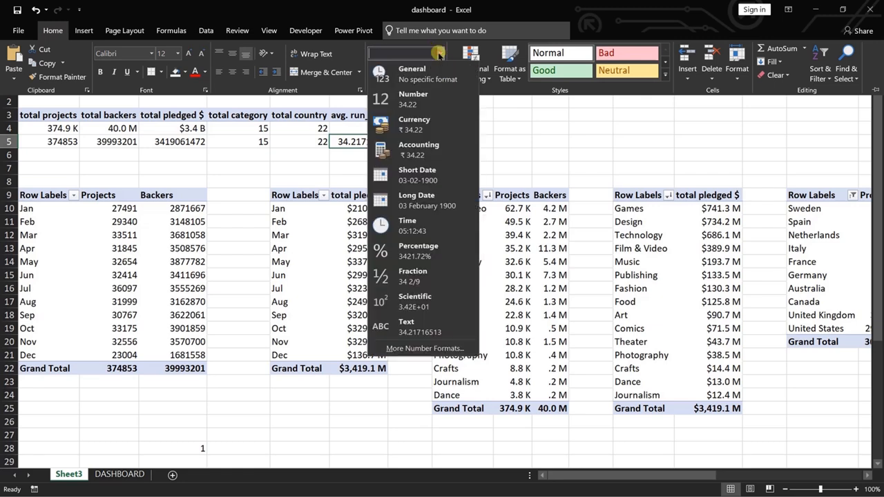
left_click(407, 96)
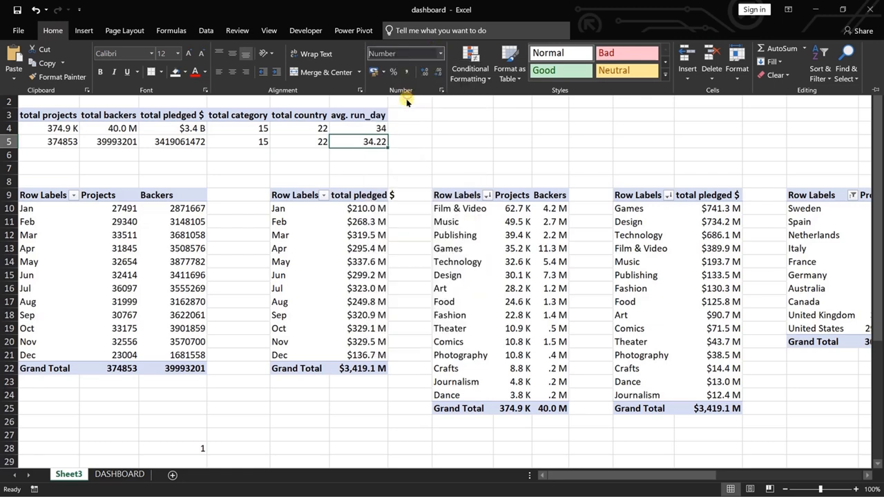
Apply the Number format to the total country value in cell E5.
left_click(321, 143)
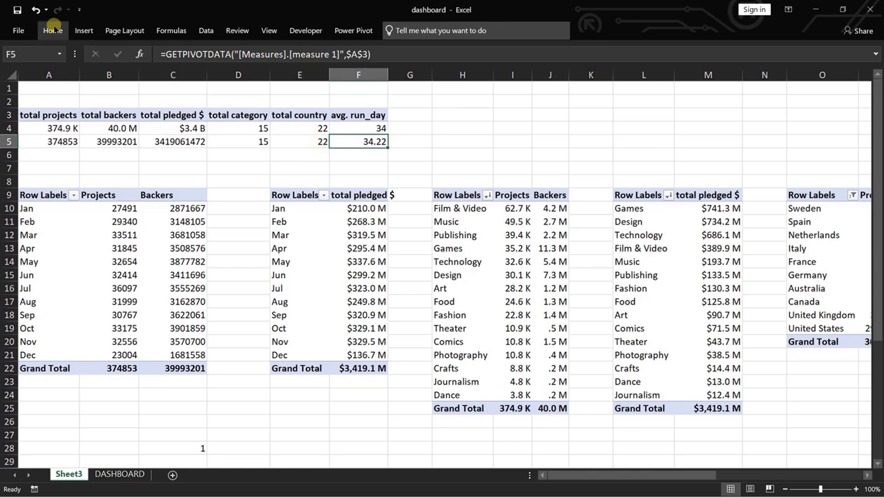
left_click(53, 31)
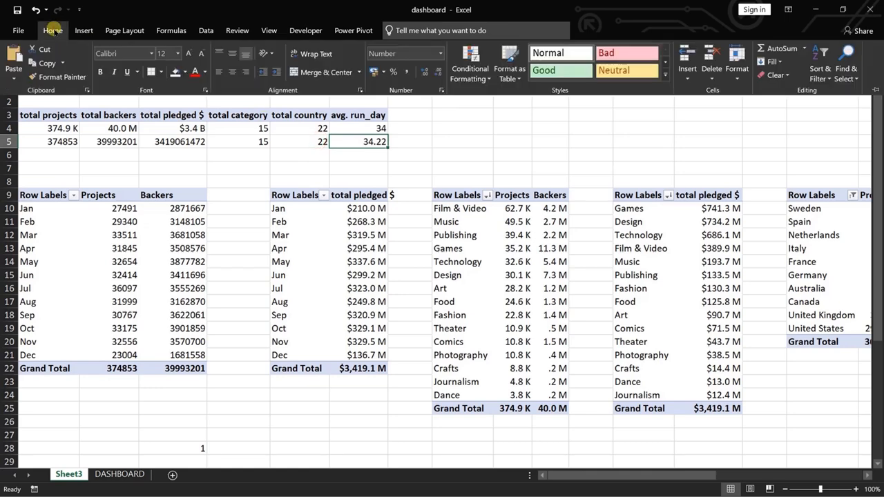
left_click(256, 141)
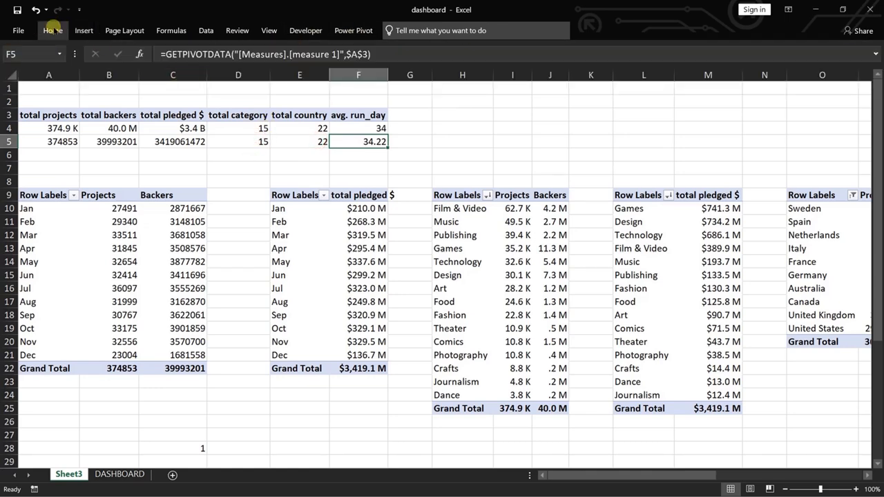
left_click(52, 31)
left_click(289, 141)
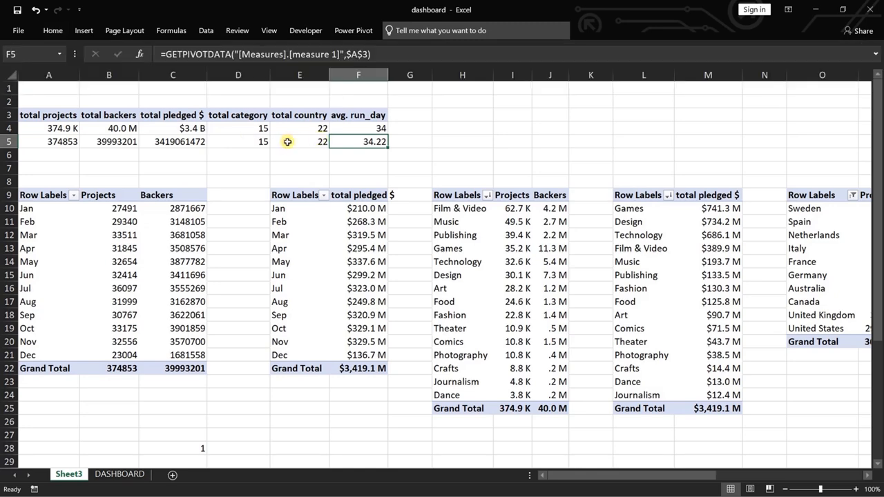
left_click(53, 30)
left_click(439, 55)
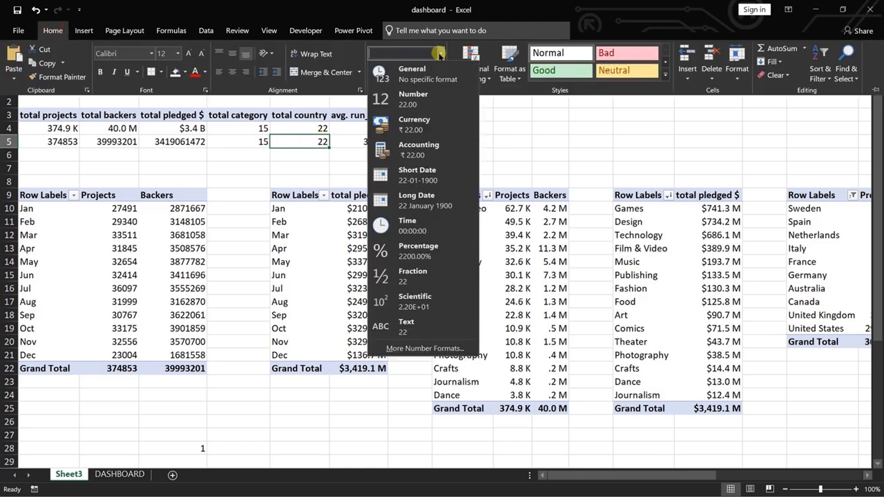
left_click(409, 92)
Apply the Number format to the total category value in cell D5.
left_click(242, 141)
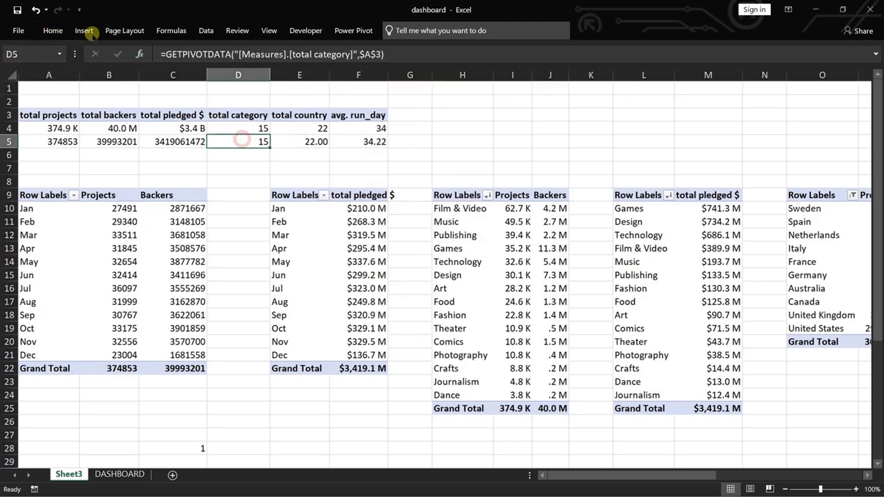
left_click(52, 30)
left_click(440, 54)
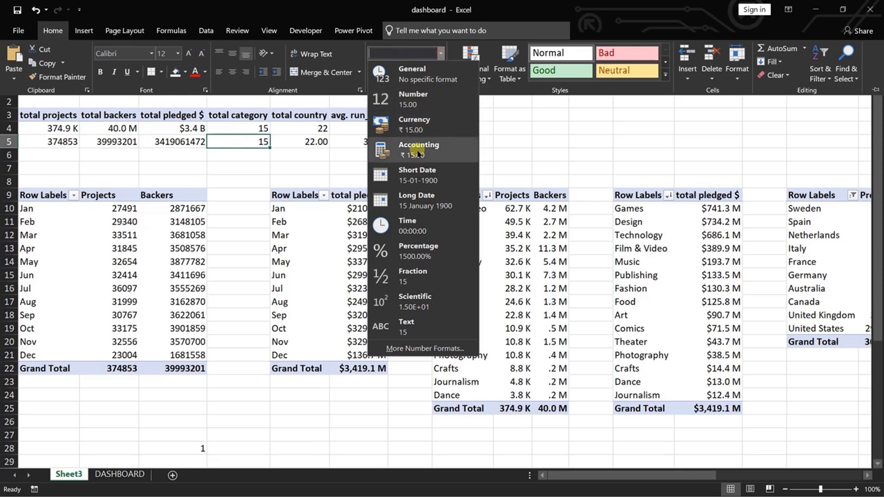
left_click(414, 97)
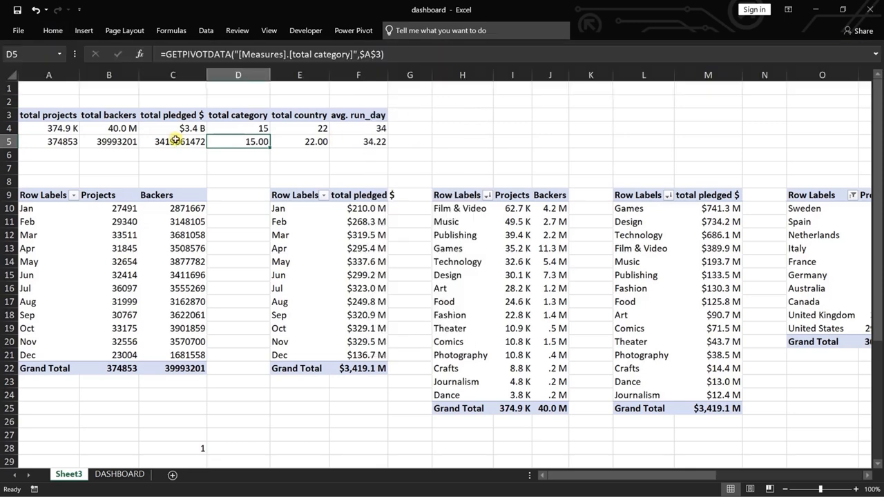
Apply a custom US dollar format in billions, with one decimal and a B suffix, to the total pledged value in cell C5.
left_click(176, 142)
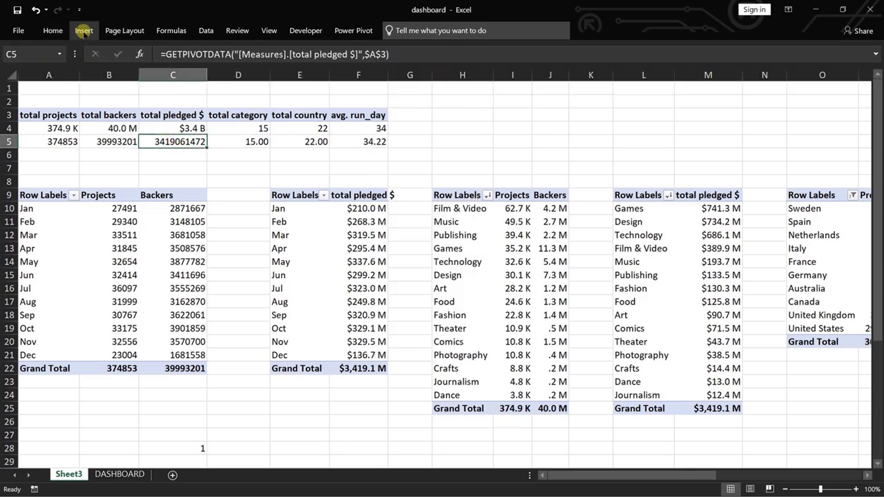
left_click(52, 30)
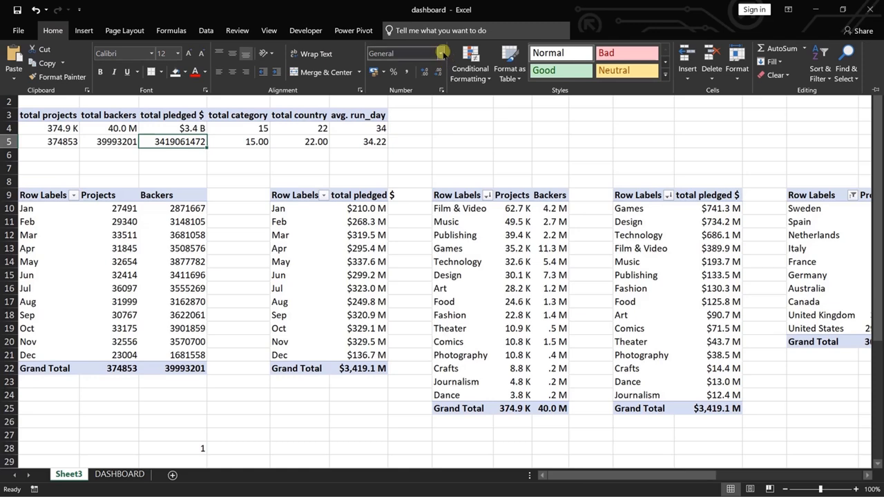
left_click(441, 53)
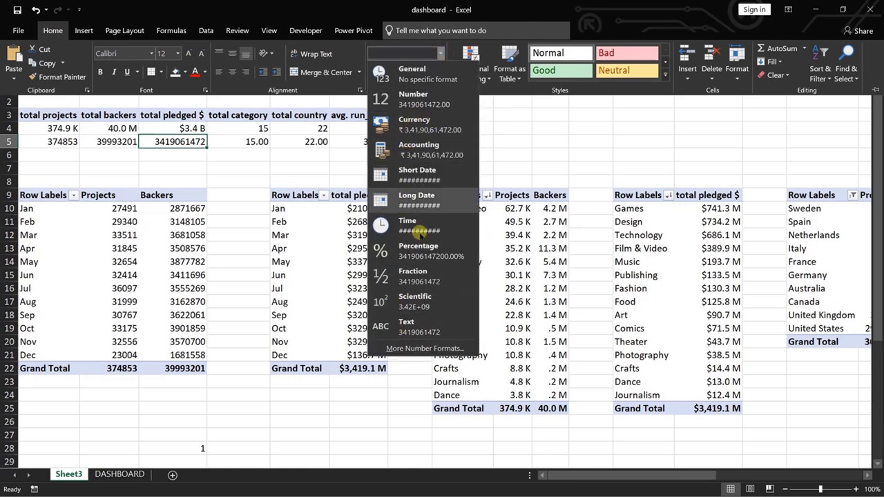
left_click(423, 348)
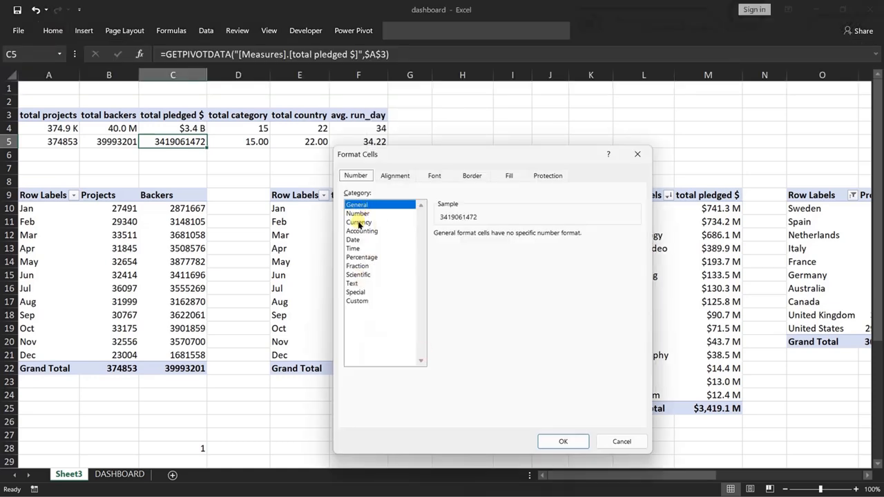
left_click(358, 223)
left_click(532, 251)
left_click(514, 361)
left_click(357, 300)
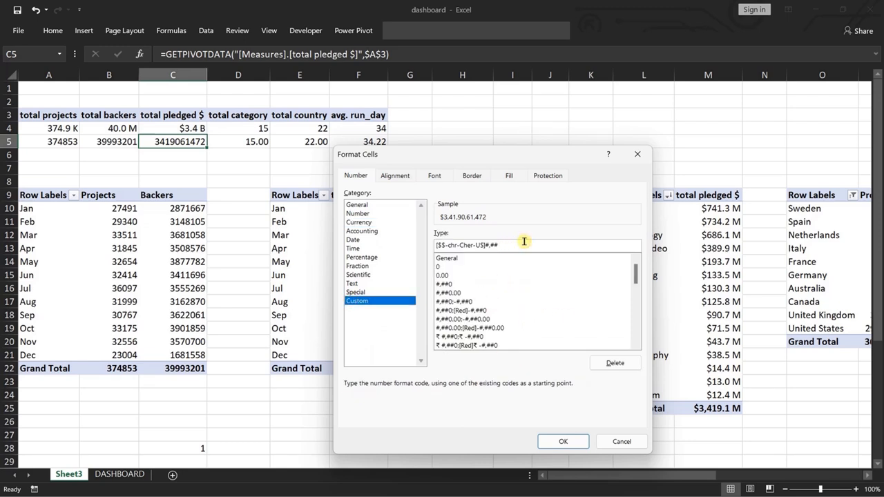
key("Return")
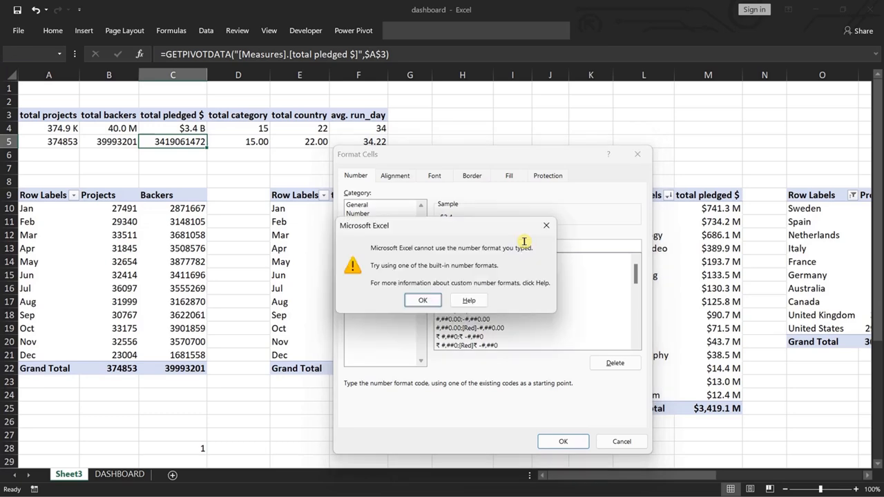
left_click(546, 225)
left_click(530, 246)
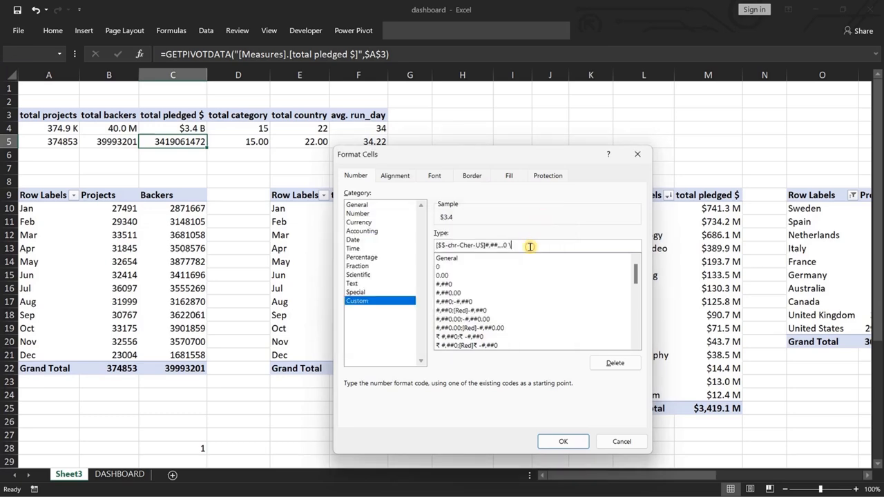
left_click(564, 442)
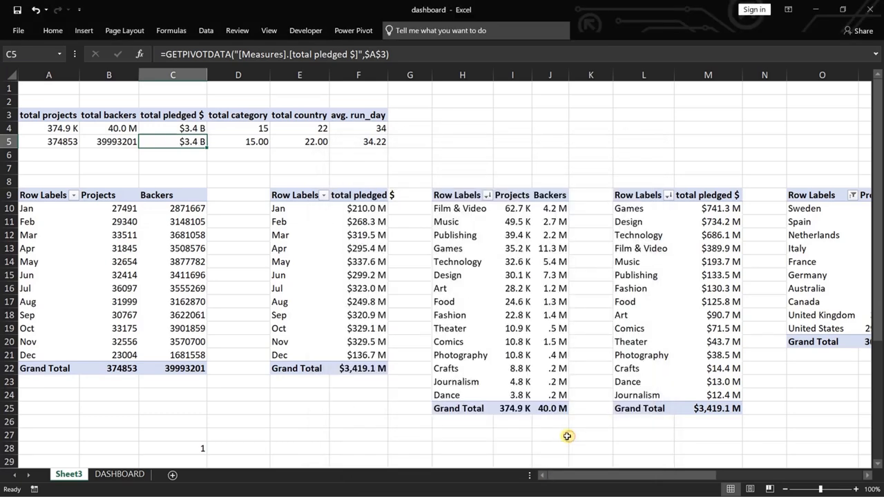
Apply a custom number format in millions, with one decimal and an M suffix, to the total backers value in cell B5.
right_click(110, 143)
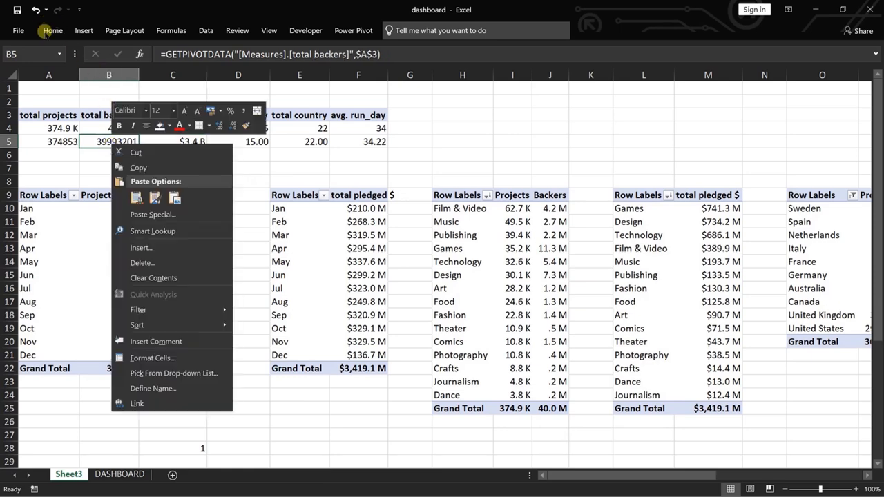
left_click(51, 30)
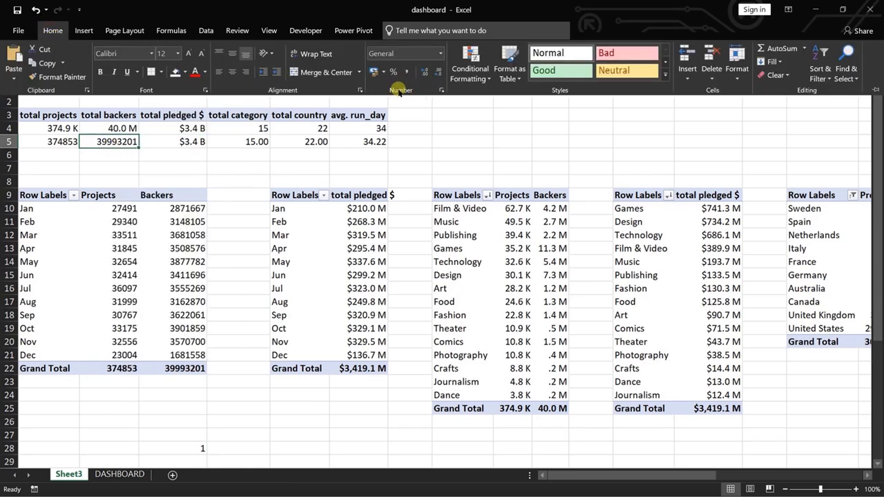
left_click(440, 54)
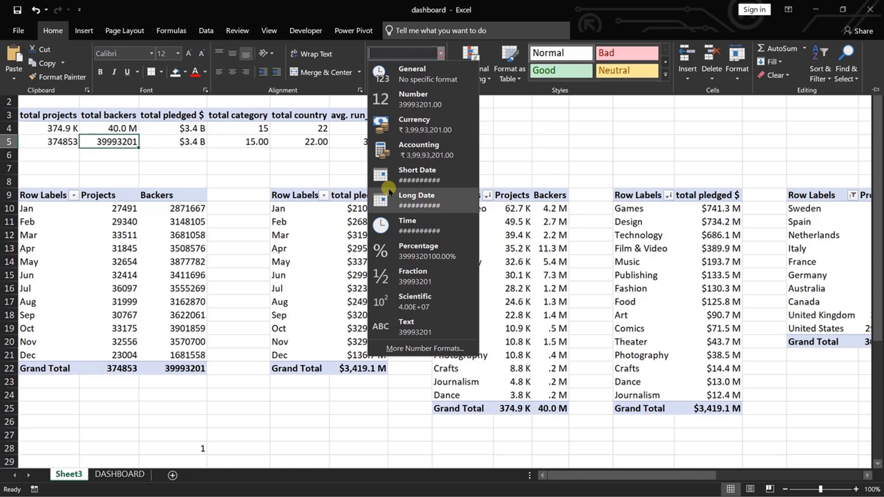
left_click(417, 346)
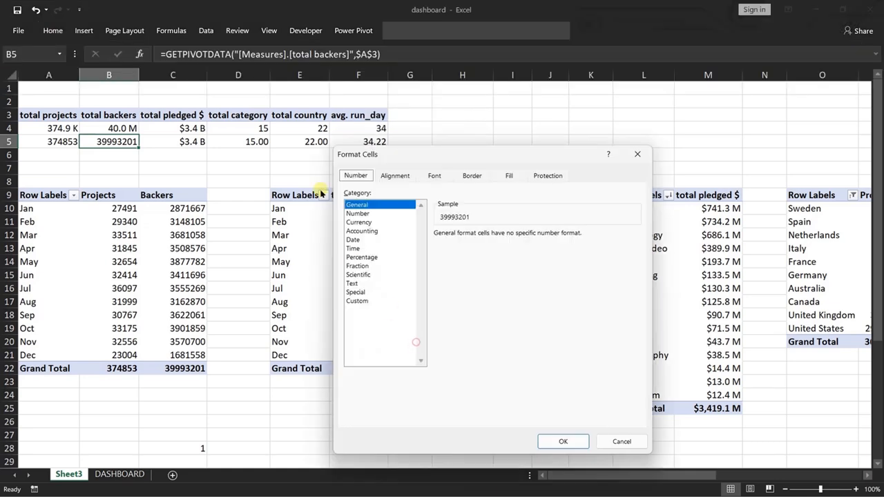
left_click(368, 216)
left_click(357, 301)
left_click(454, 285)
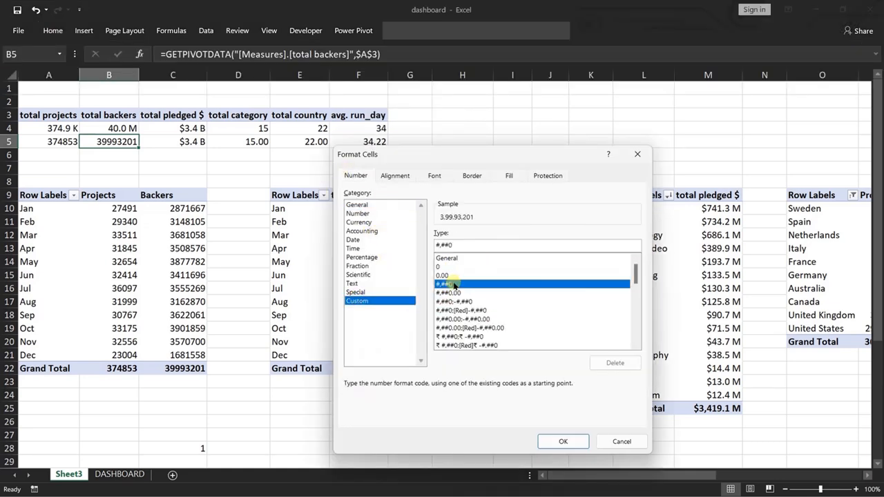
left_click(478, 243)
key("BackSpace")
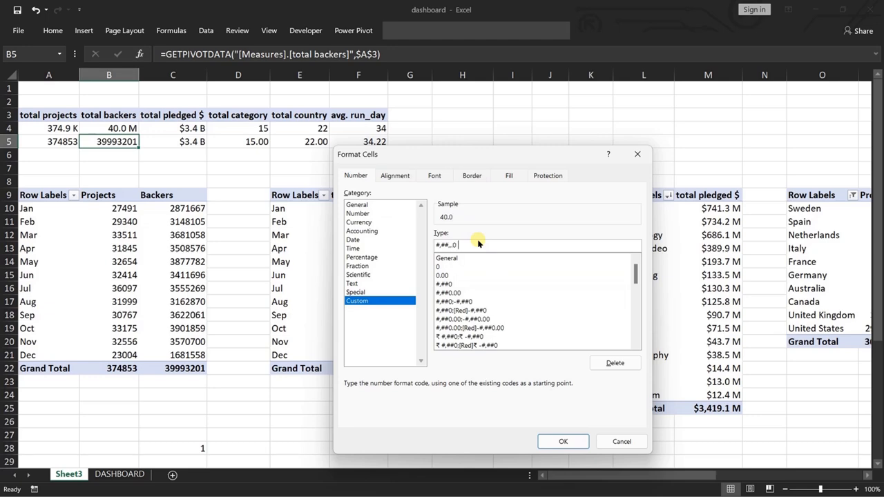
left_click(563, 442)
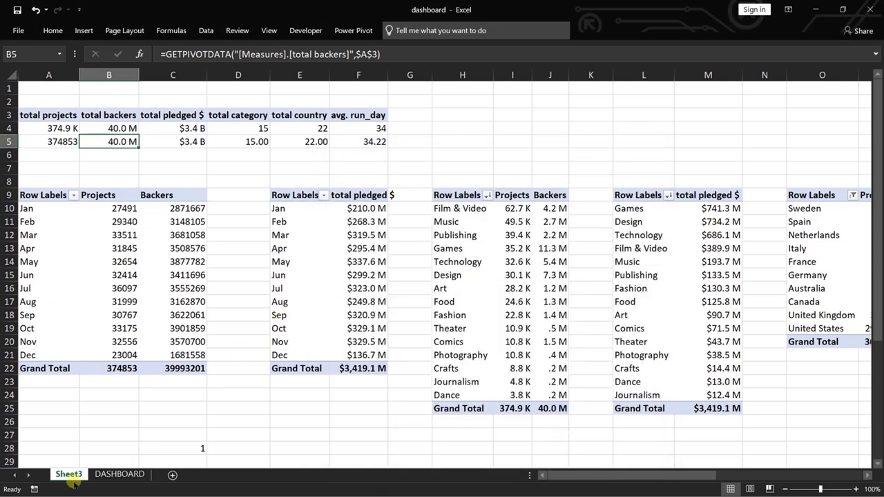
Link the first summary card on the DASHBOARD sheet to the total projects value with the formula =Sheet3!A5.
left_click(119, 474)
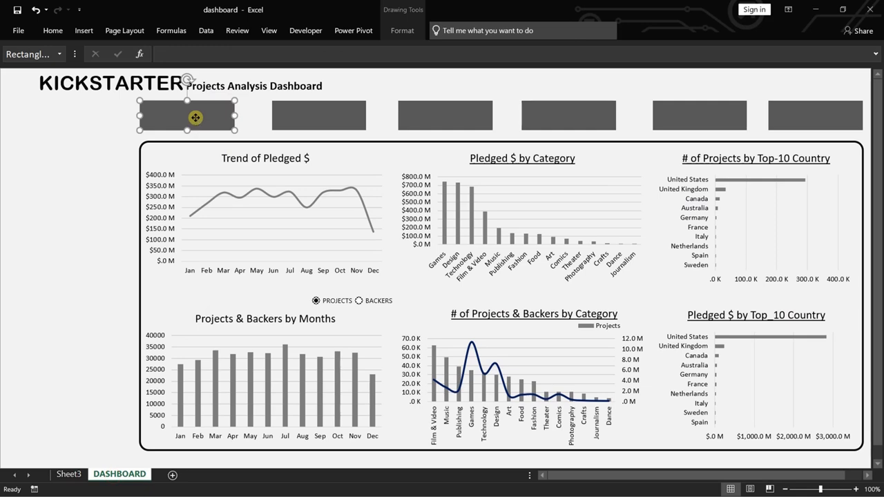
left_click(261, 57)
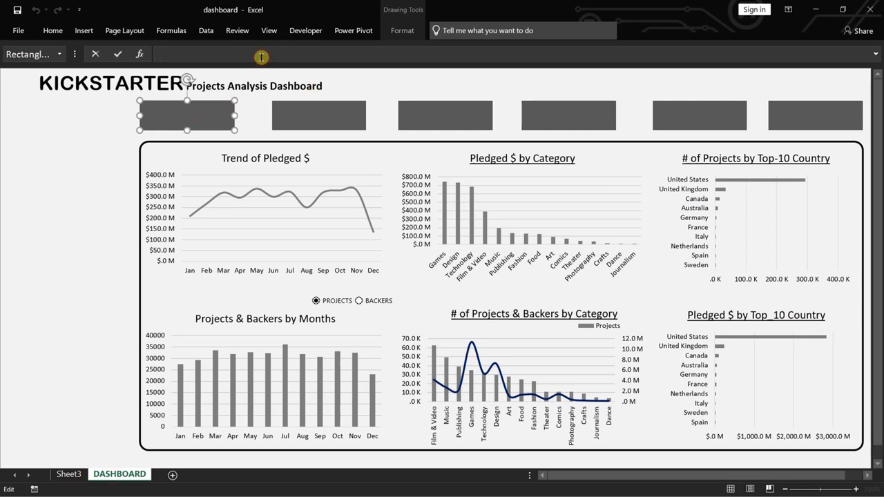
left_click(69, 474)
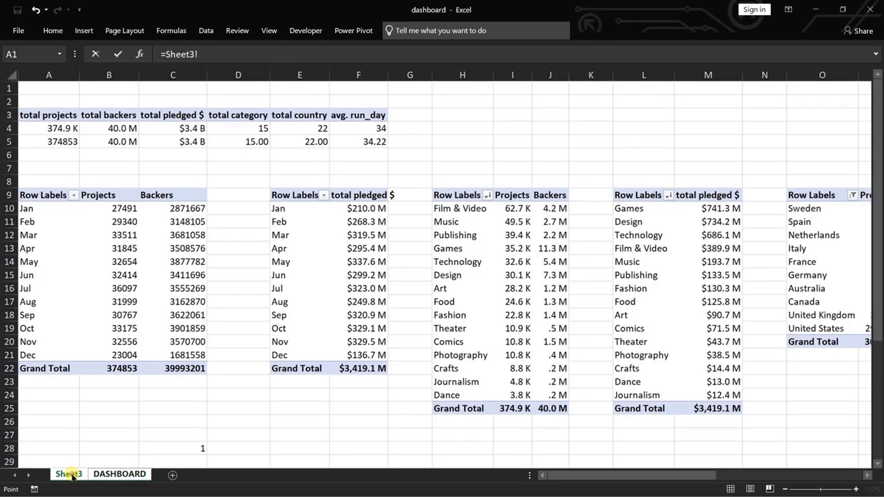
left_click(62, 141)
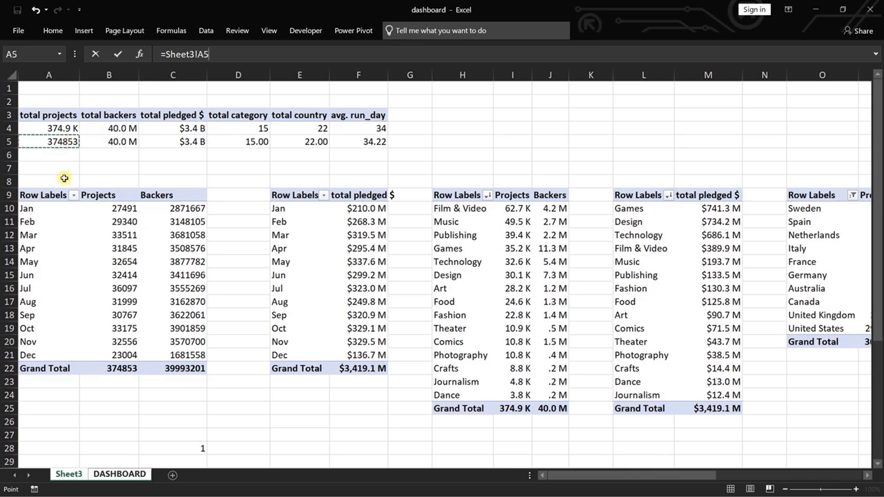
key("Return")
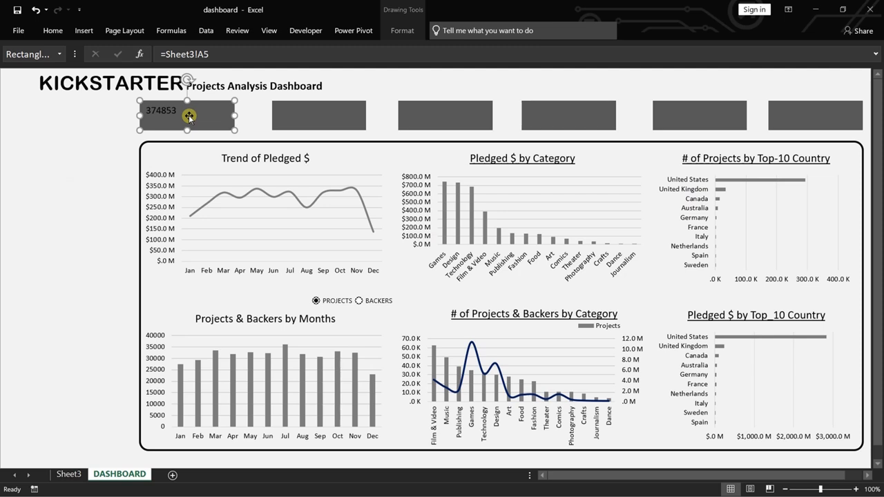
Make the first summary card's text white and centre it vertically and horizontally.
left_click(52, 31)
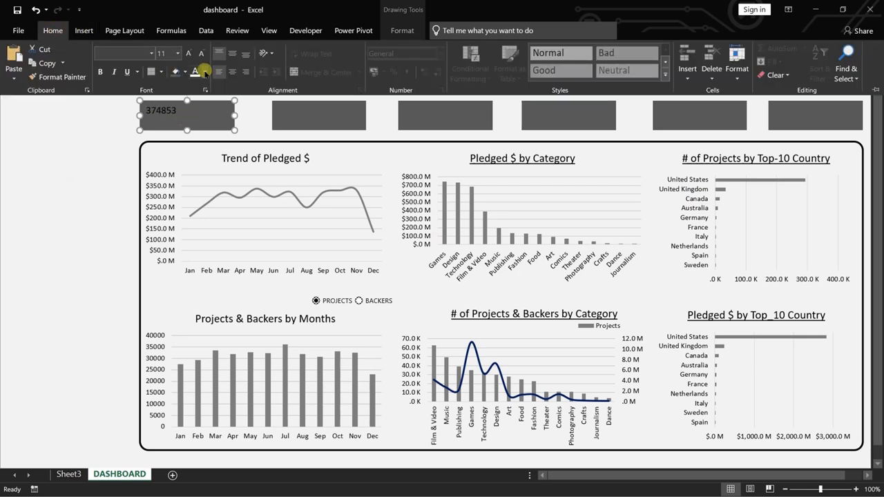
left_click(205, 72)
left_click(195, 113)
left_click(204, 72)
left_click(195, 113)
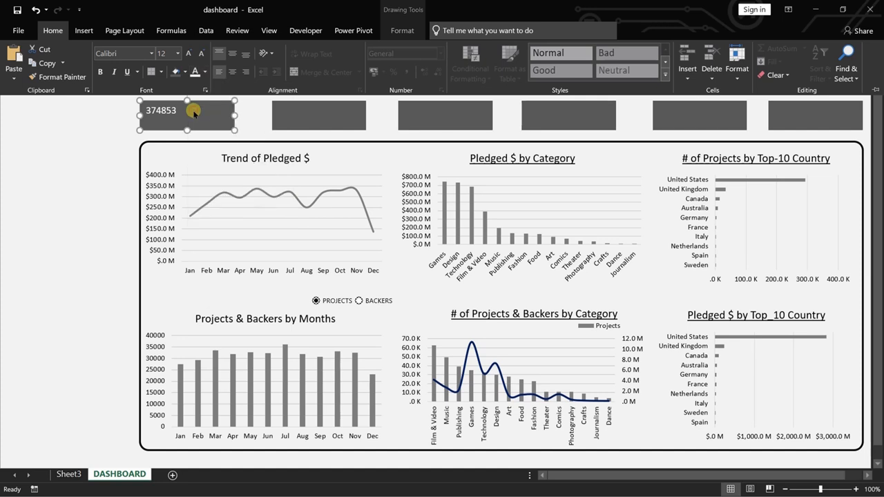
left_click(232, 54)
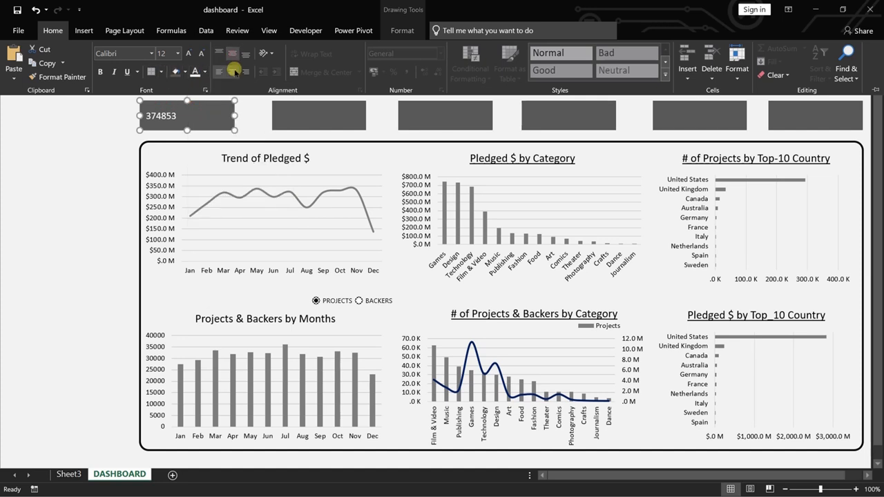
left_click(232, 71)
Set the first summary card's text to Arial Black at size 16.
left_click(152, 53)
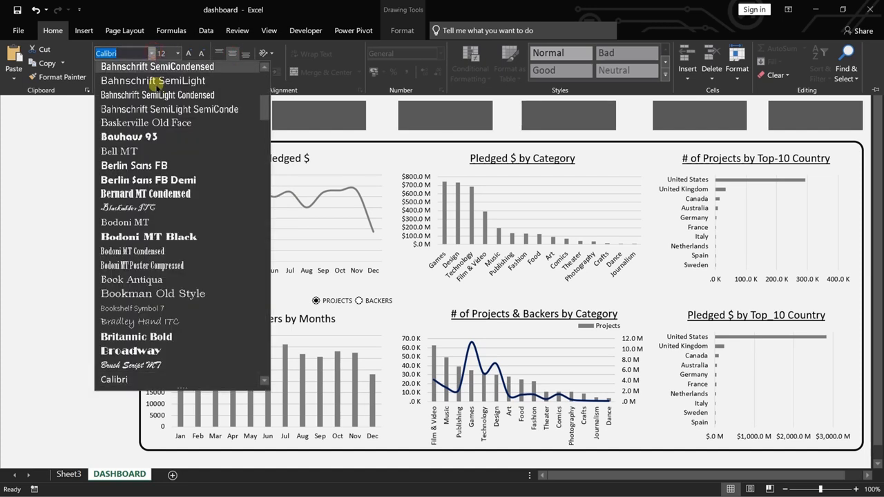
left_click(150, 137)
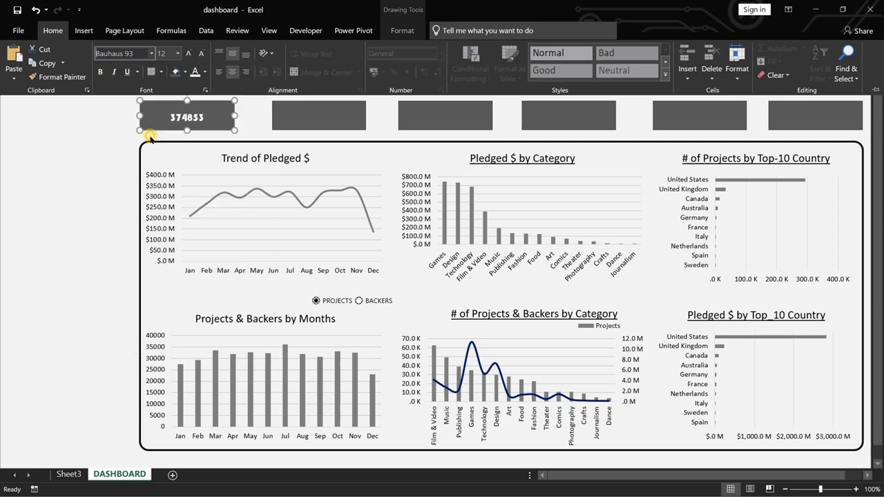
left_click(151, 53)
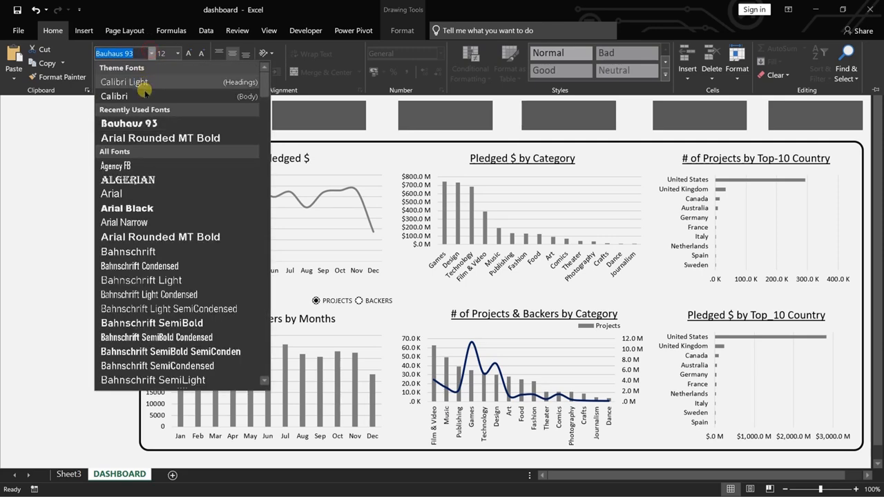
left_click(134, 208)
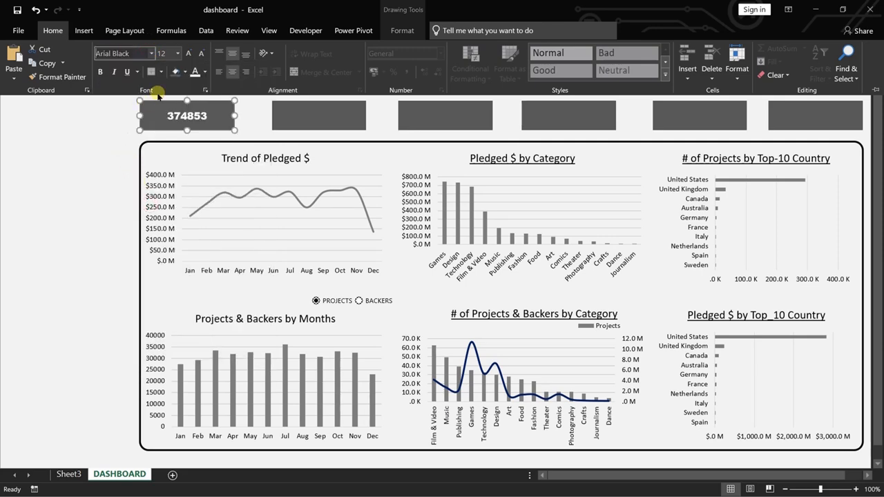
left_click(179, 54)
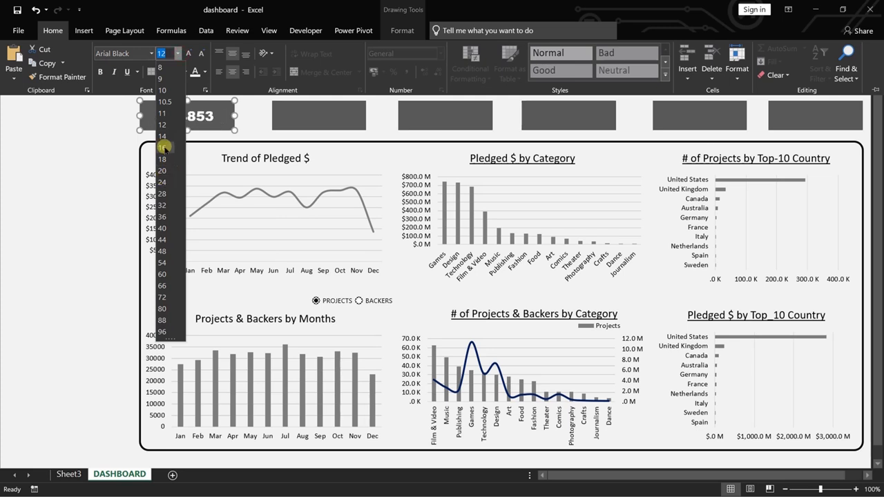
left_click(165, 148)
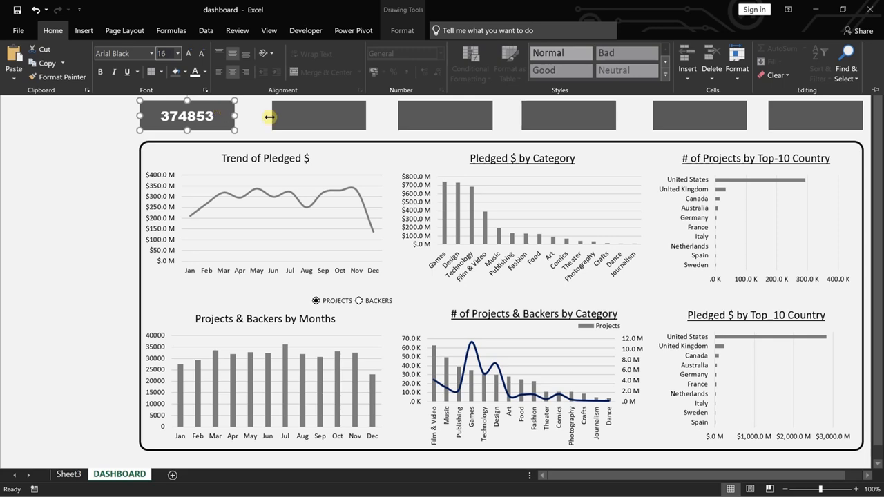
key("ctrl+F1")
Link the second summary card to the total backers value with the formula =Sheet3!B5.
left_click(319, 117)
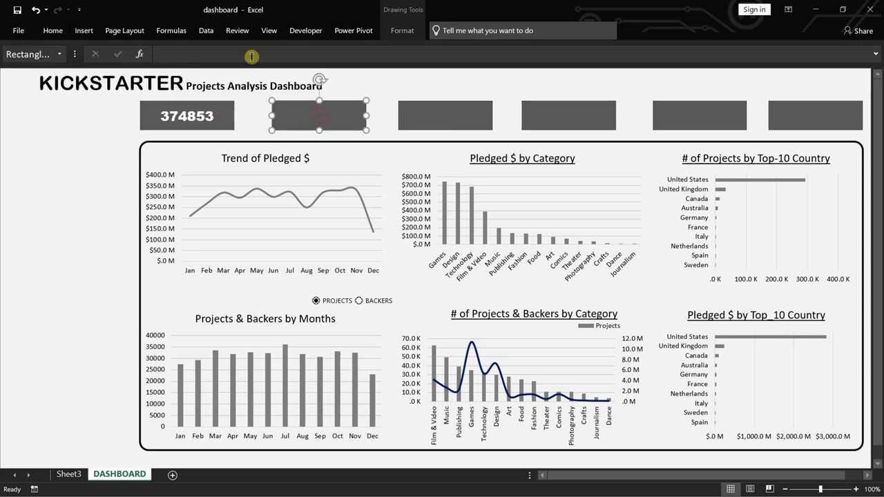
left_click(245, 54)
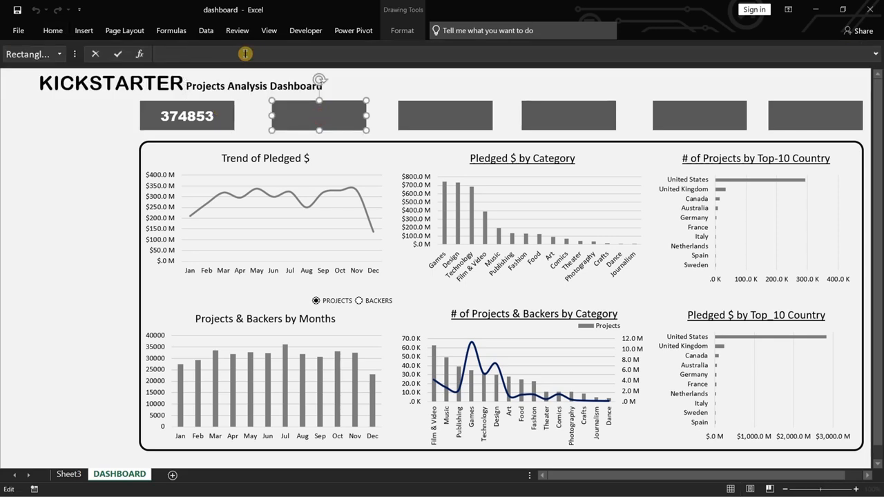
left_click(67, 475)
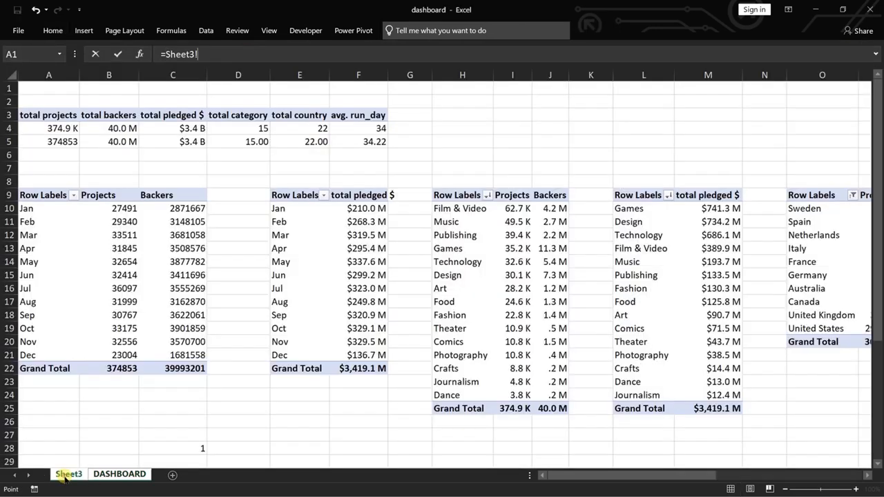
left_click(122, 141)
key("Return")
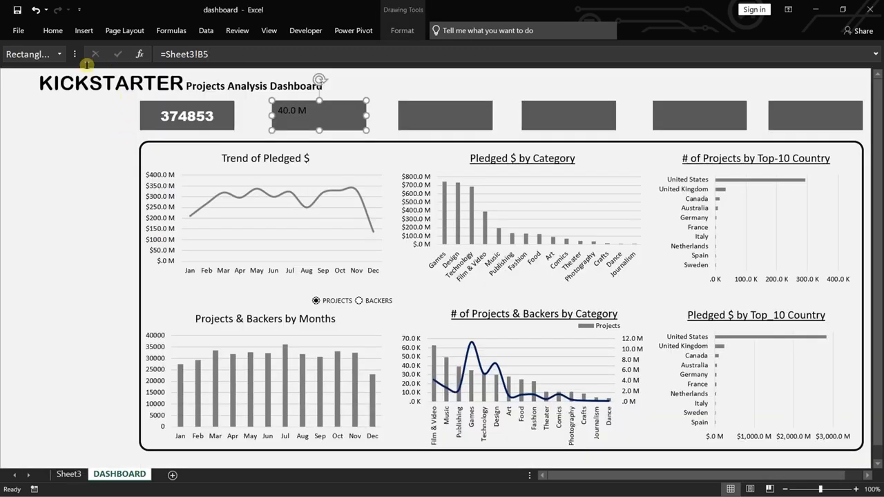
Copy the first summary card's formatting onto the second card with Format Painter.
left_click(163, 116)
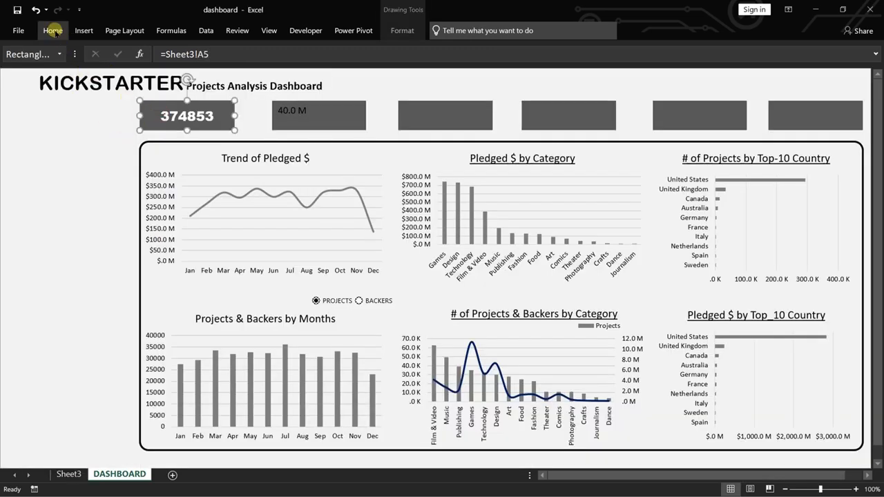
left_click(52, 32)
left_click(41, 73)
left_click(306, 119)
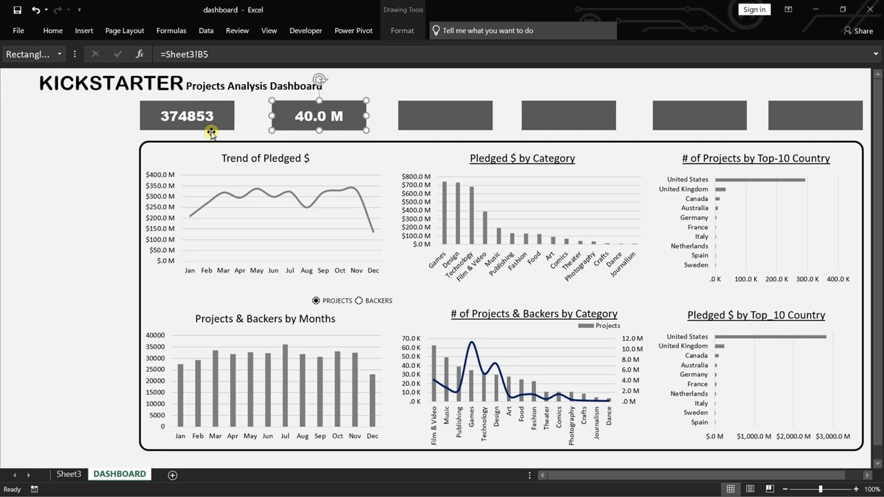
Link the third summary card to the total pledged $ value with the formula =Sheet3!C5.
left_click(430, 118)
left_click(286, 57)
type("=")
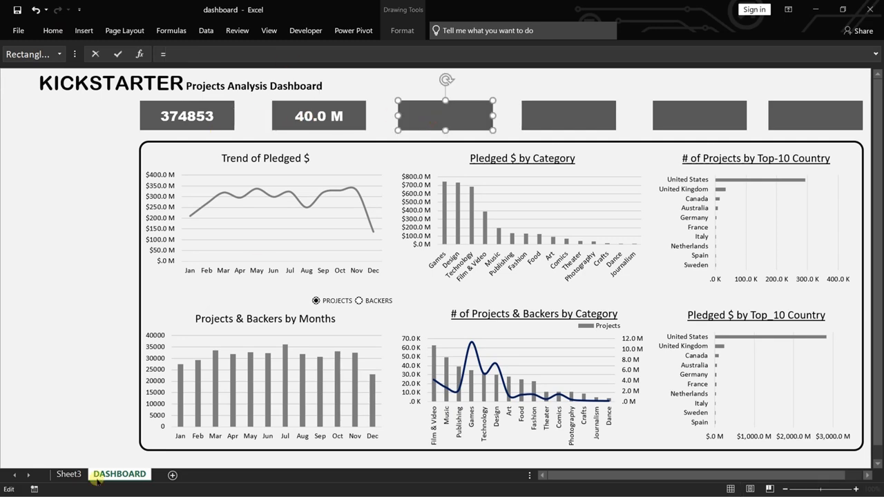
left_click(69, 475)
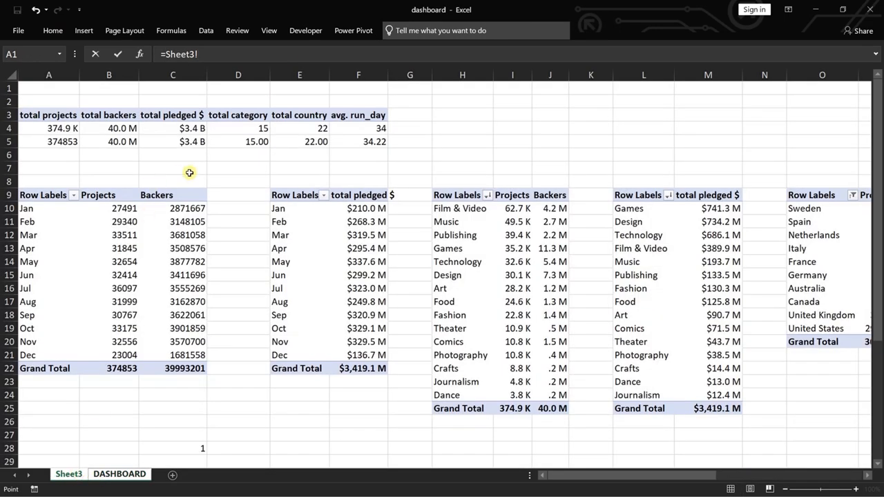
left_click(194, 142)
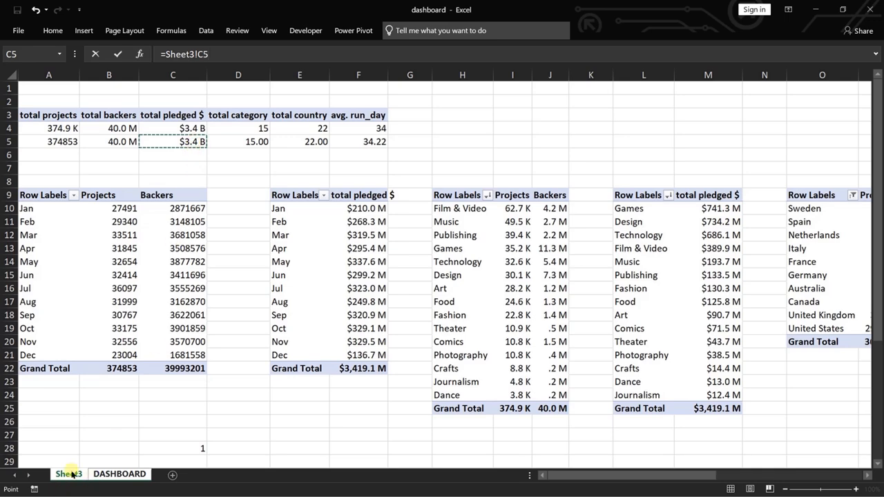
key("Return")
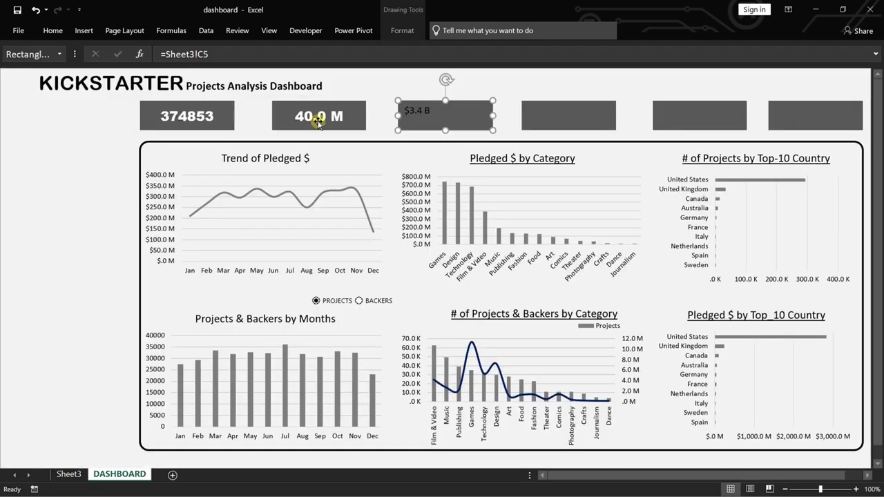
Copy the second summary card's formatting onto the third card with Format Painter.
left_click(318, 119)
left_click(67, 77)
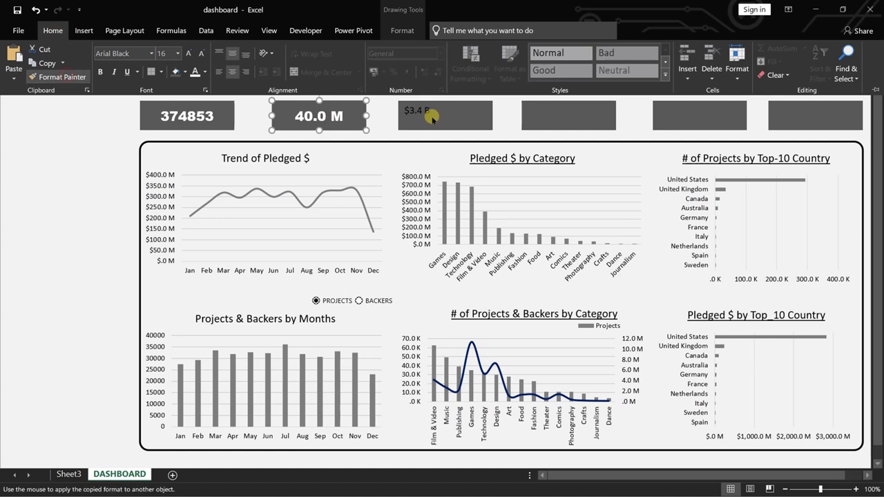
left_click(428, 116)
left_click(566, 114)
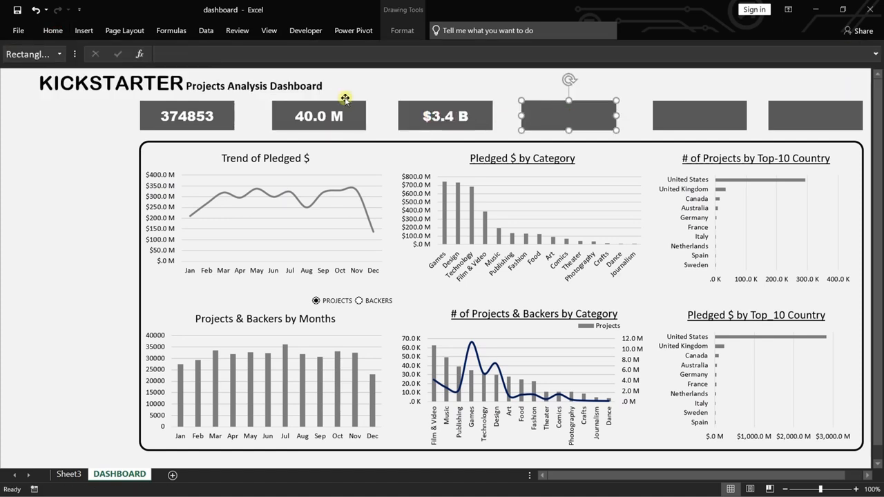
left_click(256, 54)
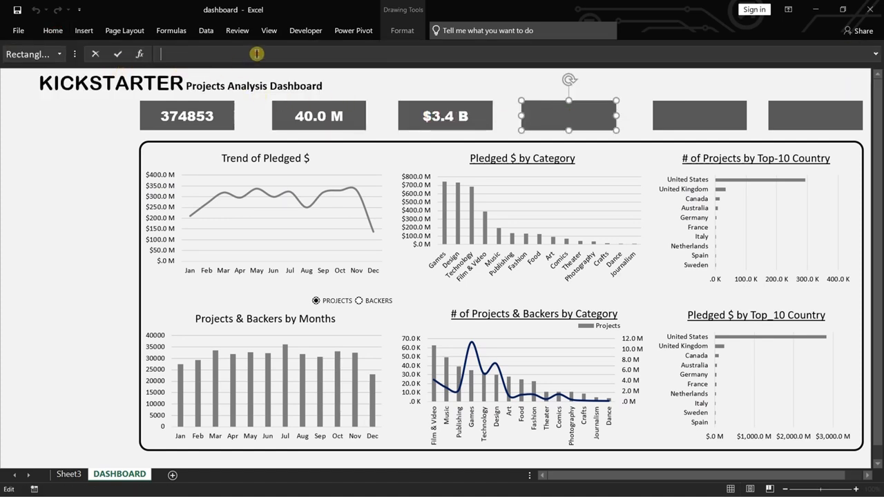
type("=")
left_click(68, 473)
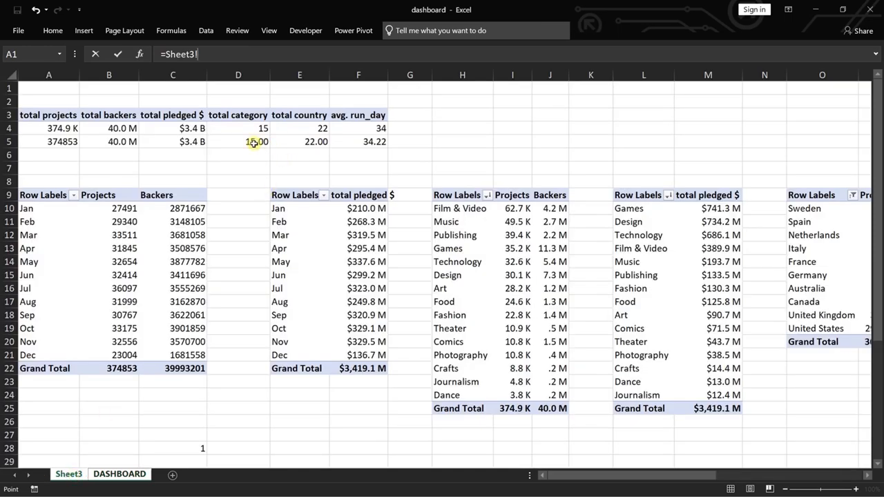
key("Escape")
Format the total category value in Sheet3 cell D5 as Number with no decimal places.
key("ctrl+Page_Up")
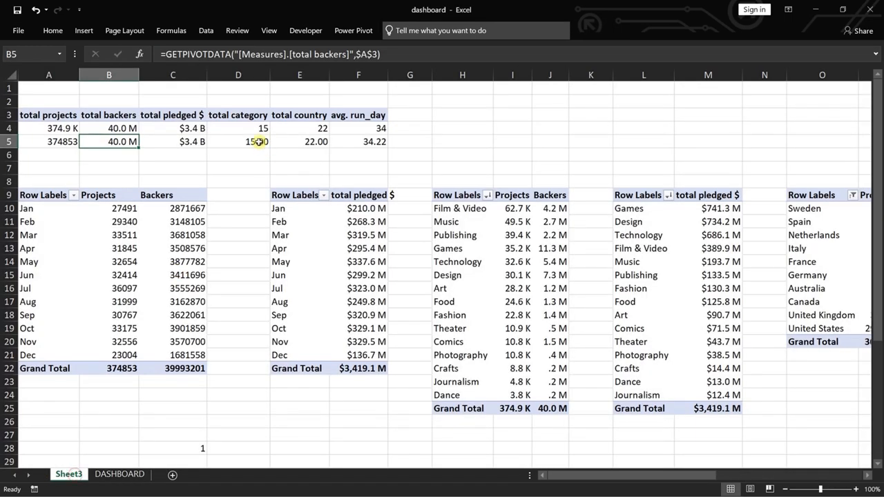
left_click(258, 142)
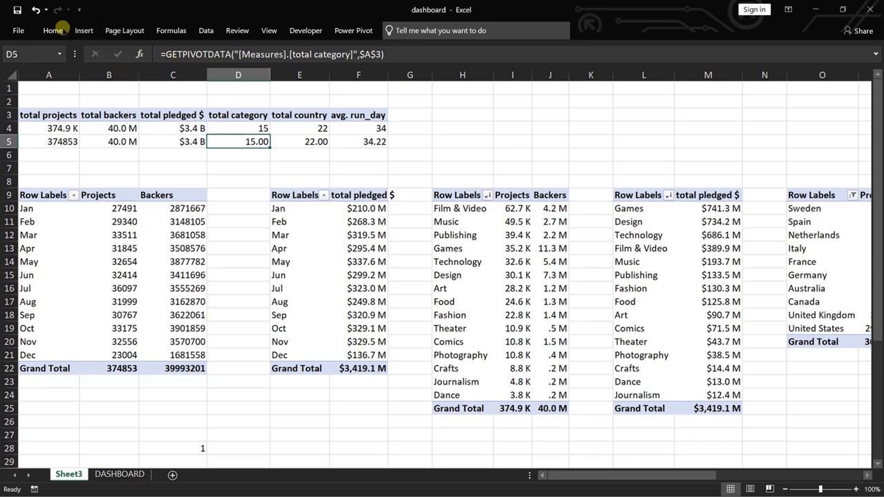
left_click(63, 32)
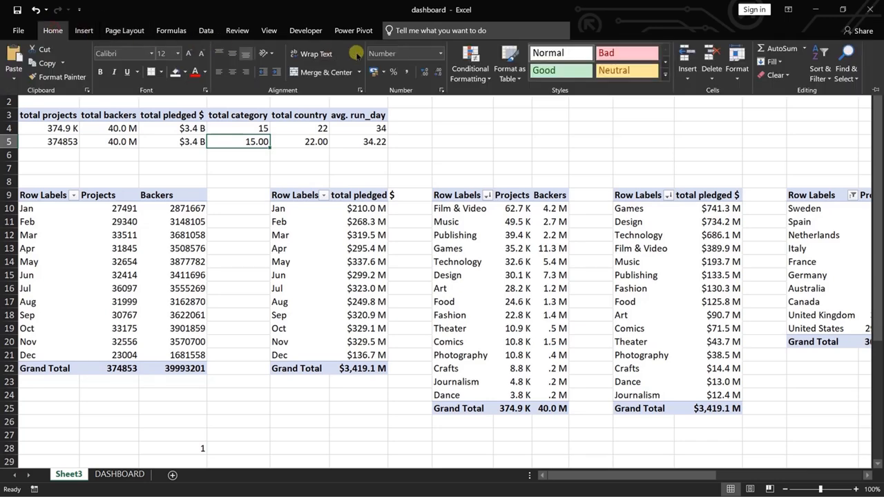
left_click(440, 55)
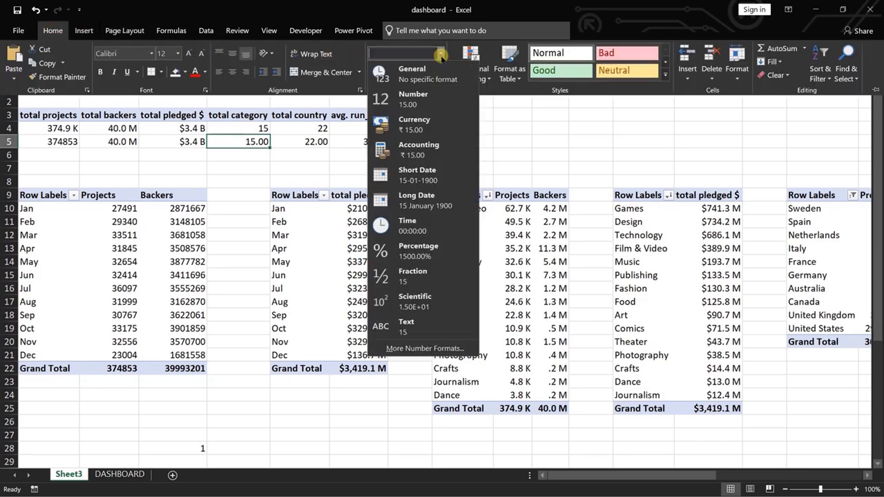
left_click(417, 97)
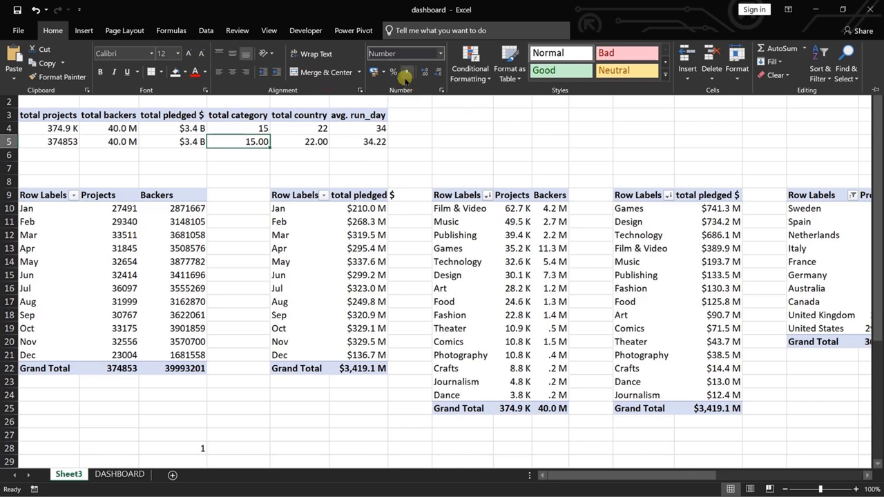
left_click(426, 74)
left_click(438, 73)
left_click(438, 73)
left_click(439, 74)
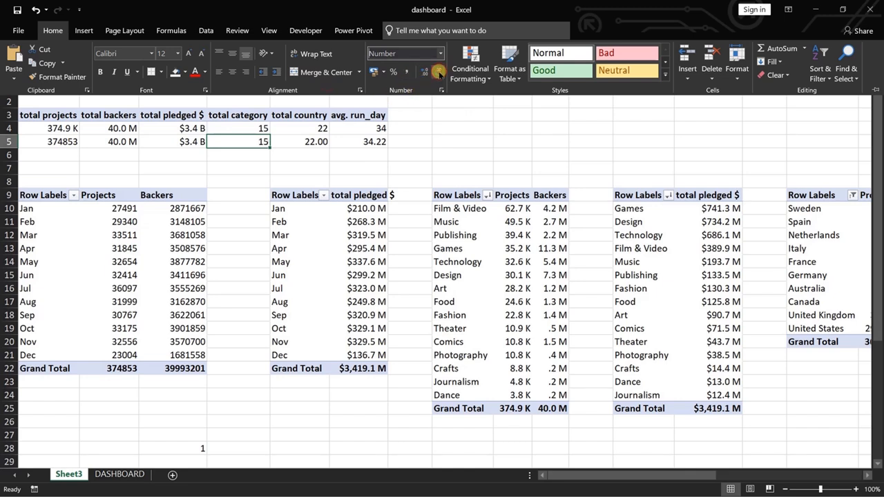
Remove the decimal places from the total country value in E5 and the avg. run_day value in F5.
left_click(314, 141)
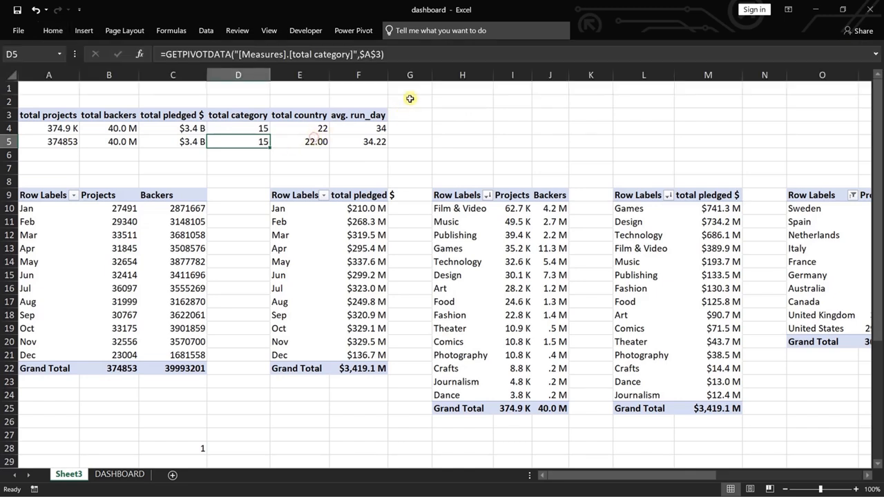
left_click(315, 141)
left_click(53, 30)
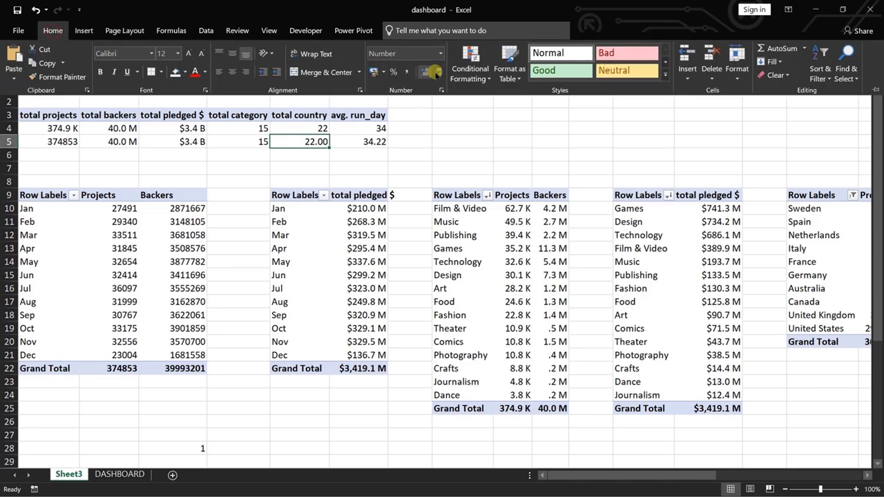
left_click(438, 72)
left_click(437, 72)
left_click(378, 142)
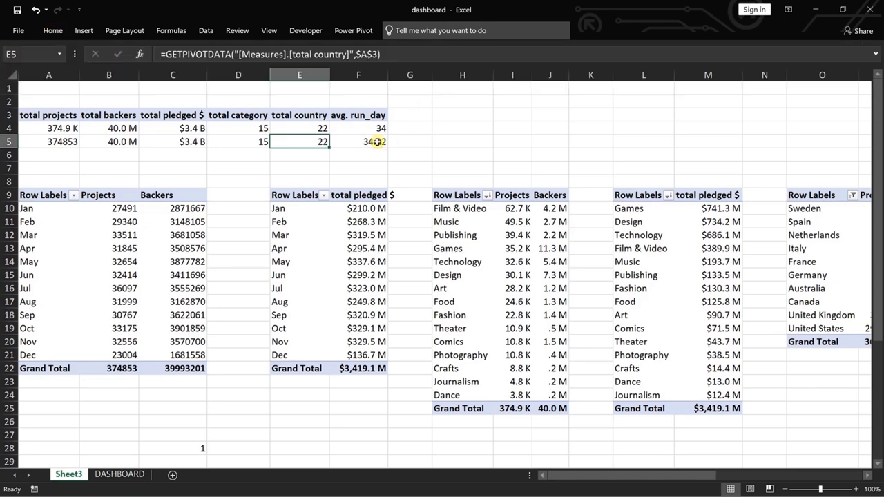
left_click(378, 141)
left_click(53, 31)
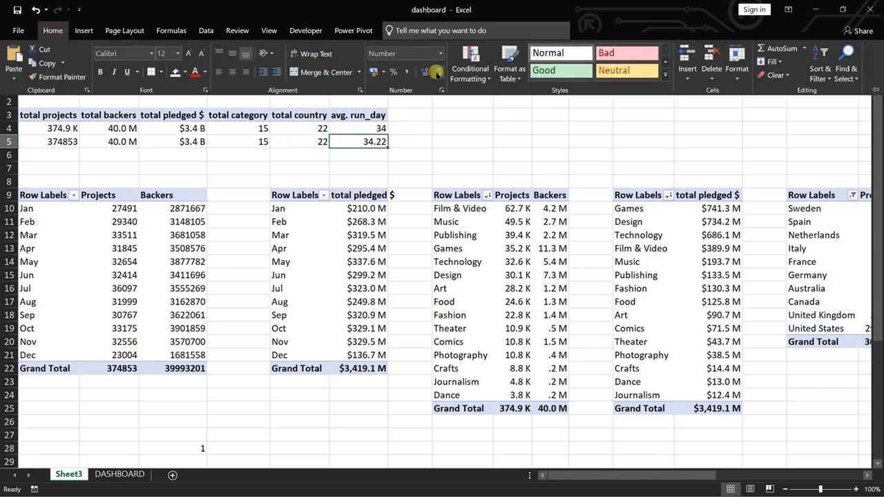
left_click(438, 73)
left_click(437, 72)
Link the fourth summary card on the DASHBOARD sheet to the total category value with the formula =Sheet3!D5.
left_click(120, 474)
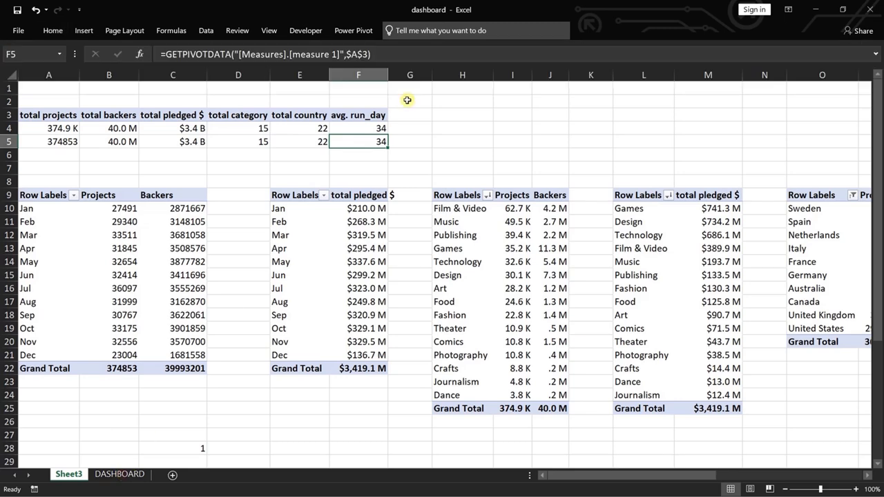
left_click(120, 474)
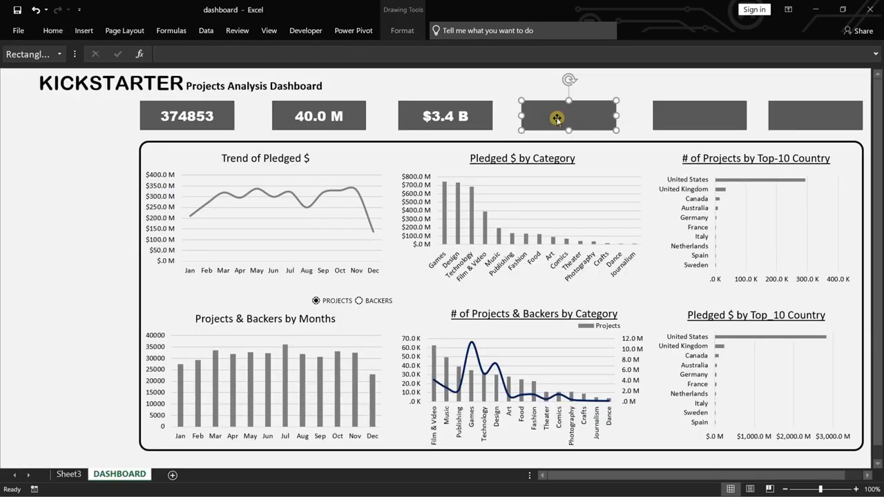
left_click(163, 54)
type("=")
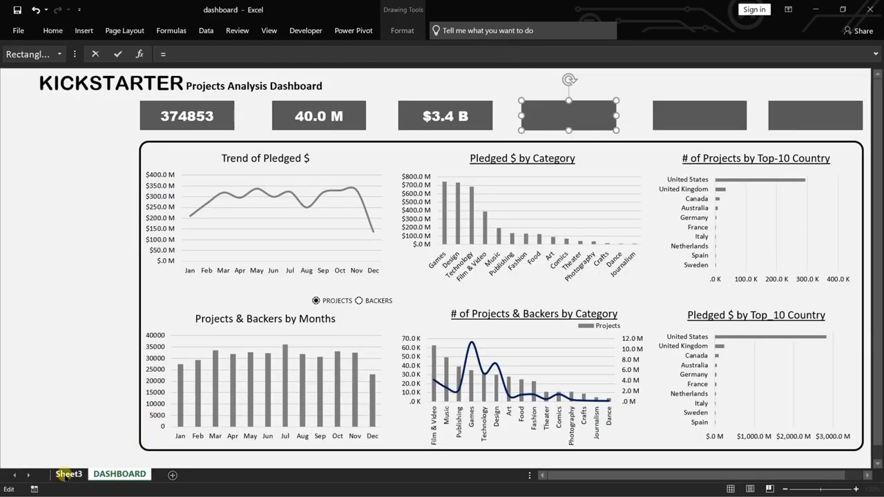
left_click(66, 474)
left_click(248, 140)
key("Return")
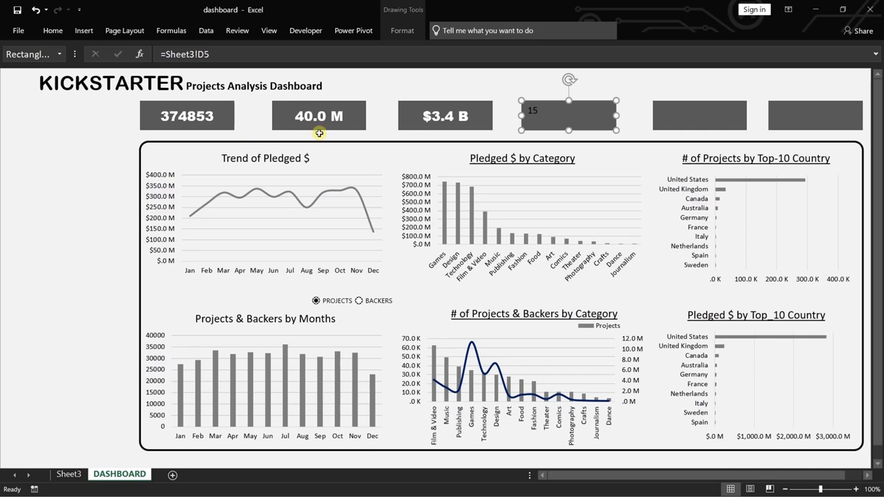
Copy the third summary card's formatting onto the fourth card with Format Painter.
left_click(426, 112)
left_click(54, 31)
left_click(61, 77)
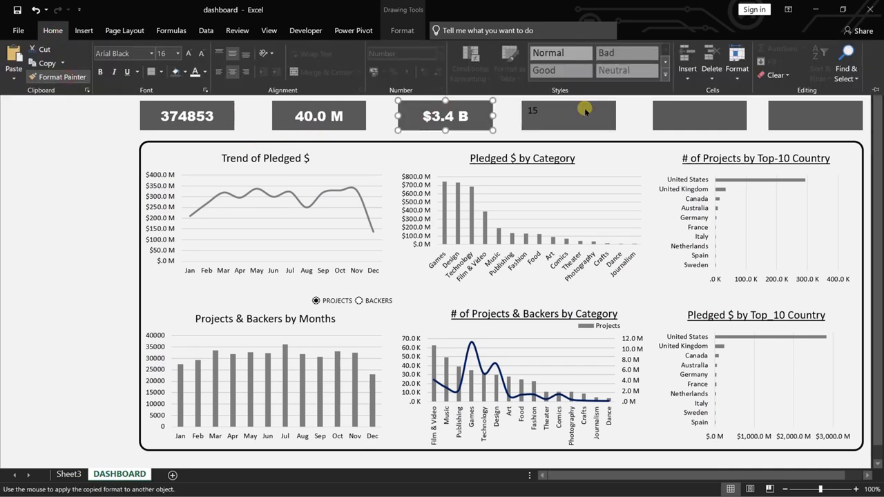
left_click(584, 111)
Link the fifth summary card to the total country value with the formula =Sheet3!E5.
left_click(712, 114)
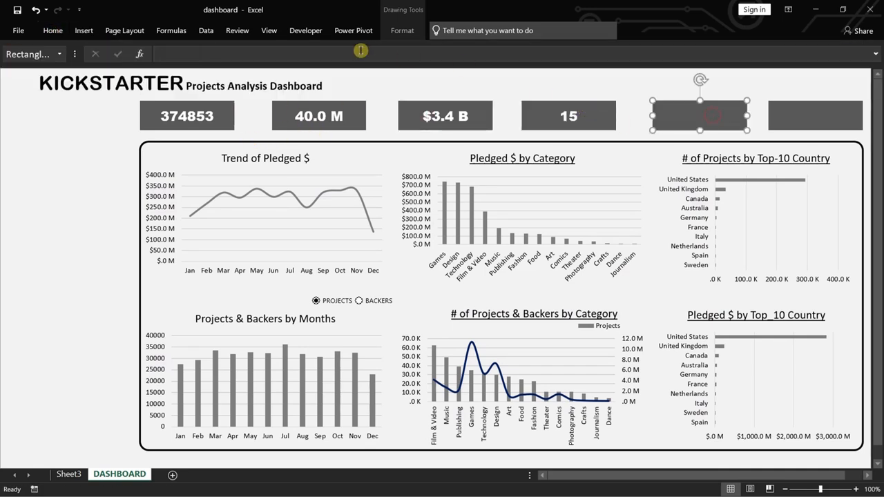
left_click(360, 51)
left_click(68, 474)
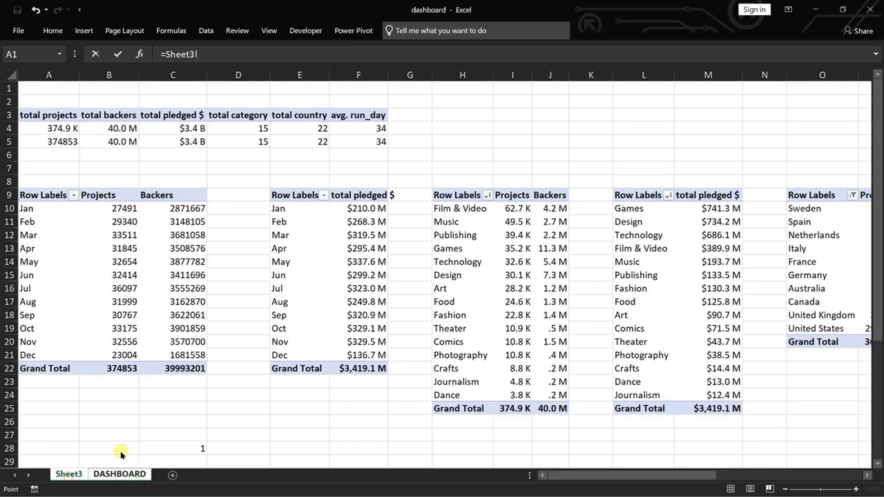
left_click(314, 142)
key("Return")
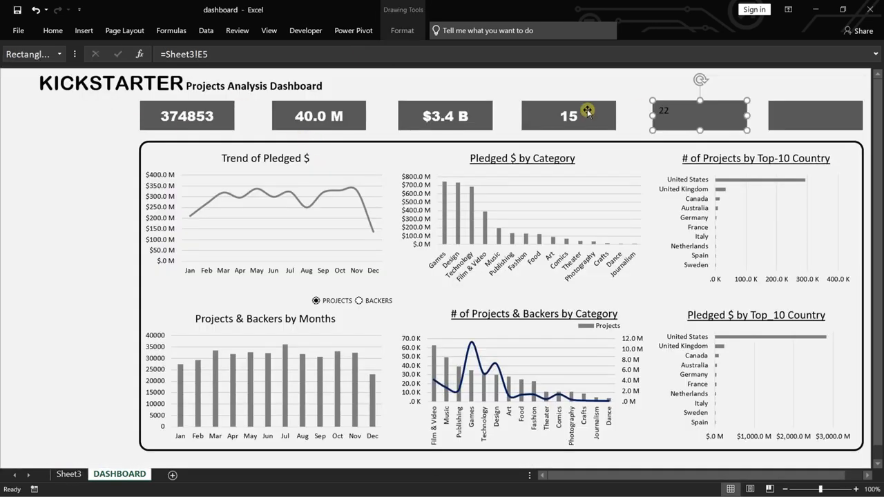
Copy the fourth summary card's formatting onto the fifth card with Format Painter.
left_click(585, 112)
left_click(53, 30)
left_click(69, 77)
left_click(689, 117)
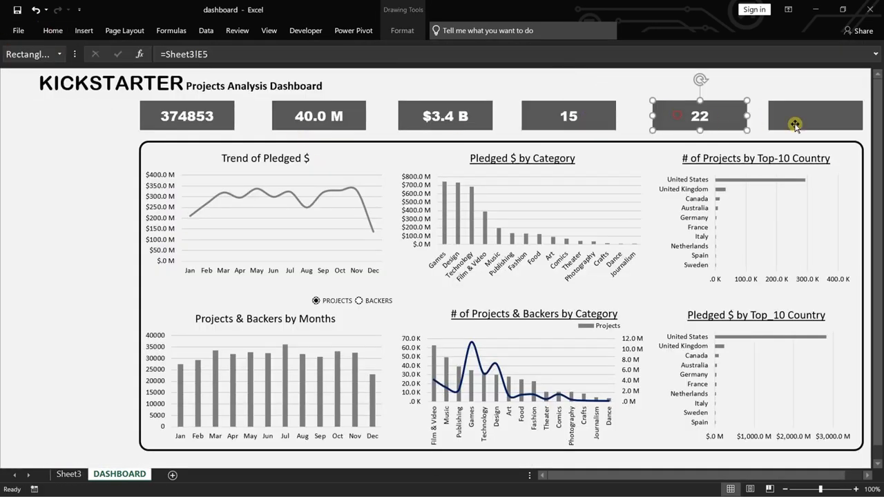
Link the sixth summary card to the avg. run_day value with the formula =Sheet3!F5.
left_click(814, 119)
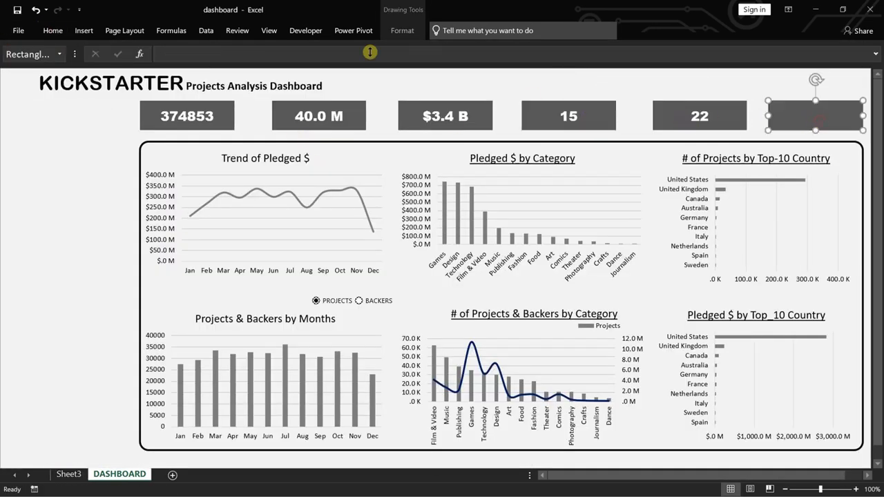
left_click(52, 31)
type("=")
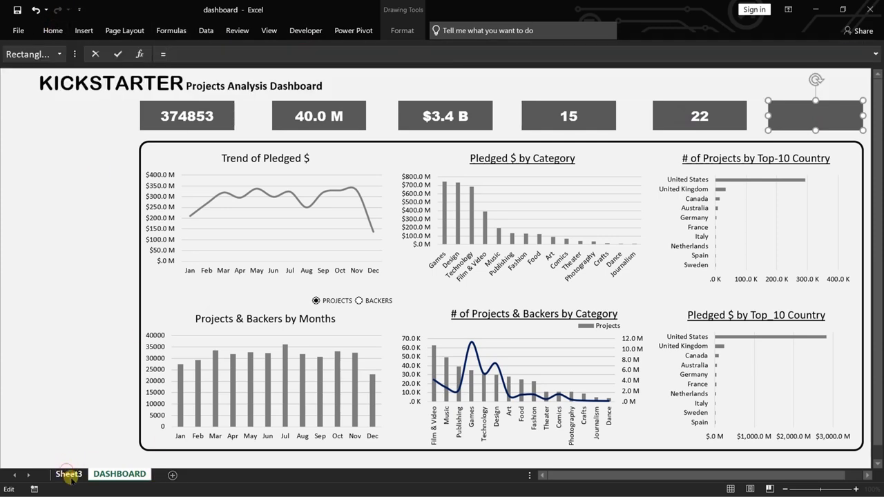
left_click(67, 474)
left_click(371, 142)
key("Return")
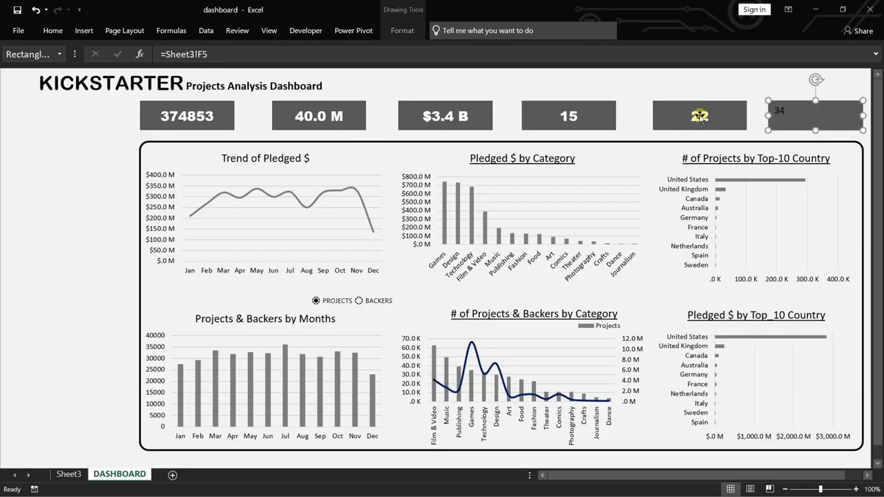
Copy the fifth summary card's formatting onto the sixth card with Format Painter.
left_click(699, 116)
left_click(53, 30)
left_click(68, 77)
left_click(794, 118)
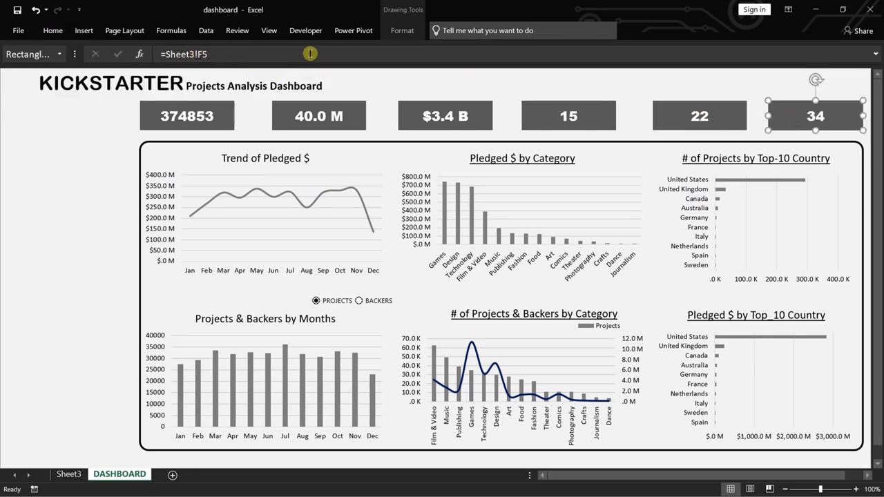
Hide the formula bar and stretch the rounded frame around the charts downward to fill the empty space below them.
left_click(269, 31)
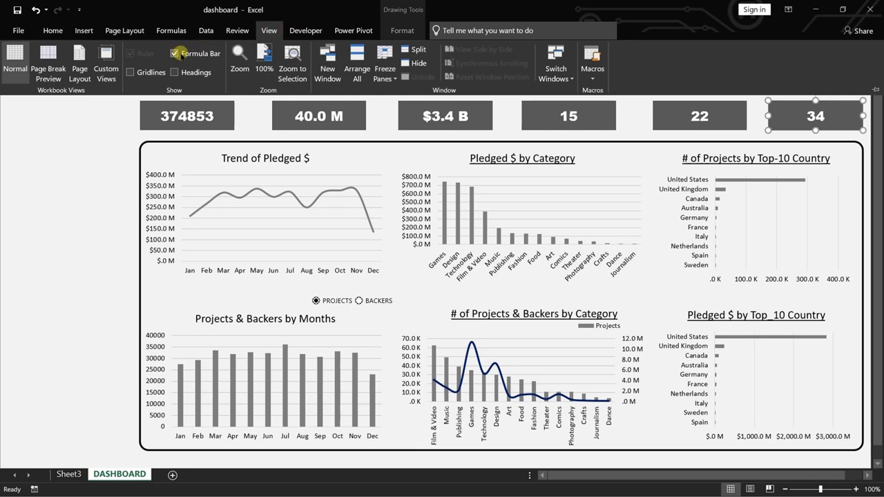
left_click(174, 53)
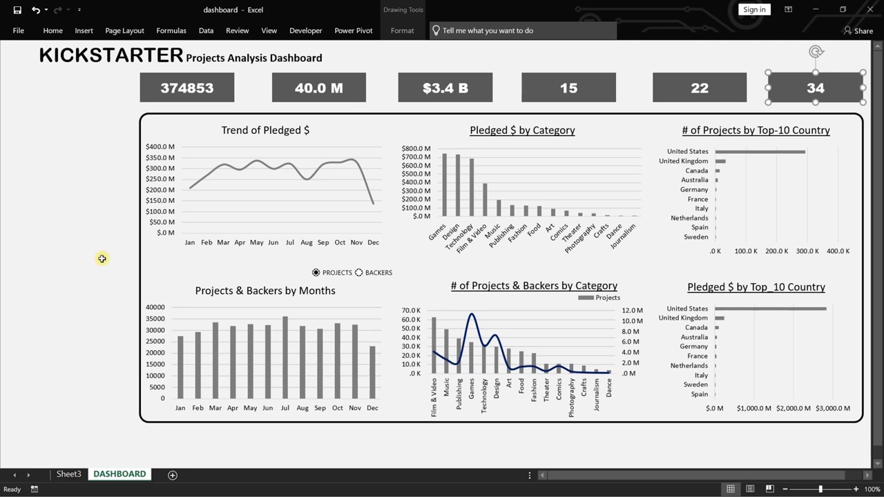
left_click(504, 421)
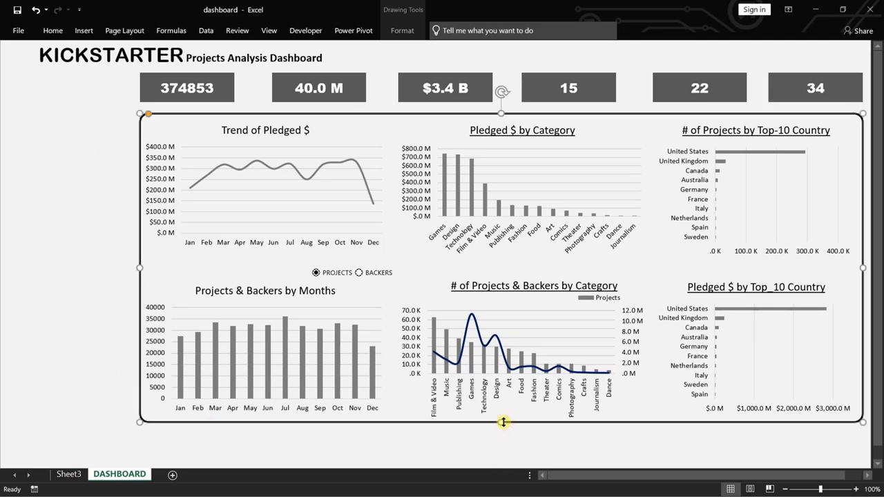
left_click_drag(504, 422, 505, 462)
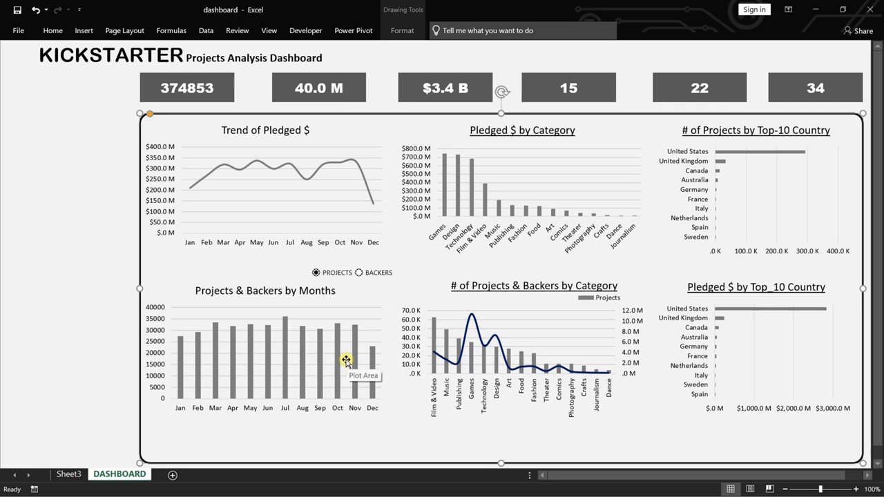
Move all six charts together with the PROJECTS and BACKERS option buttons down to the lower edge of the rounded frame.
left_click(107, 348)
left_click(313, 373)
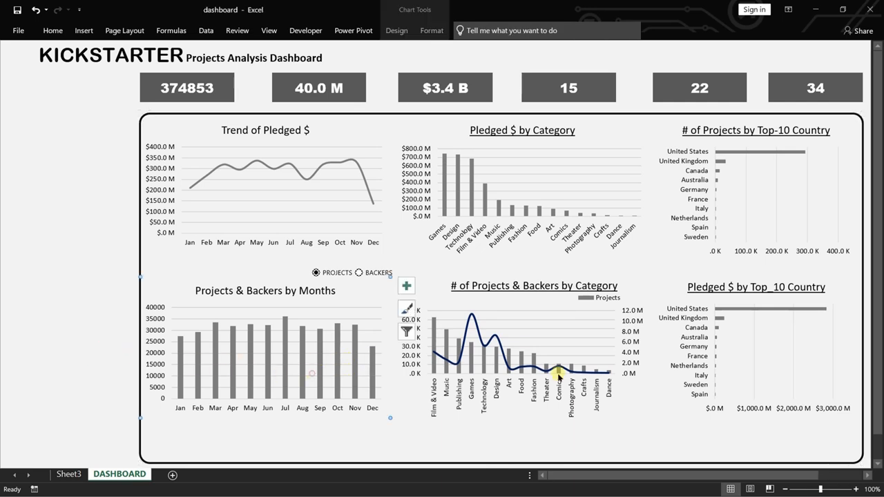
left_click(562, 370, "ctrl")
left_click(746, 337, "ctrl")
left_click(757, 232, "ctrl")
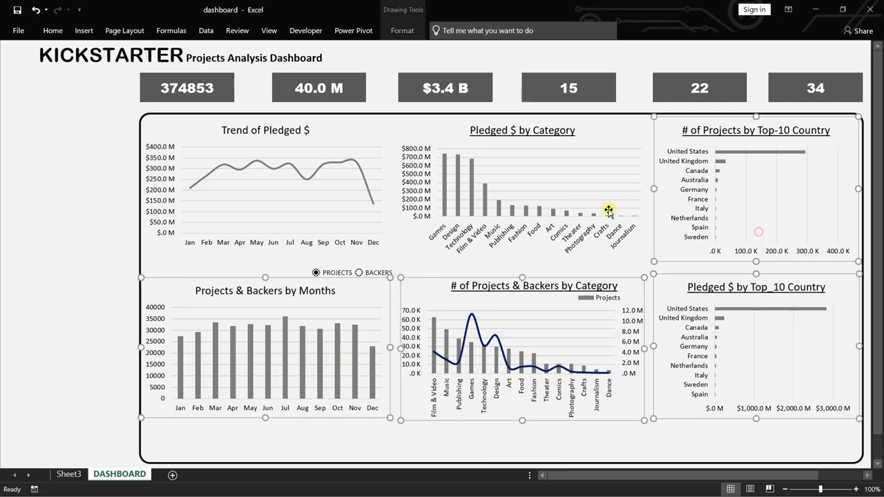
left_click(608, 214, "ctrl")
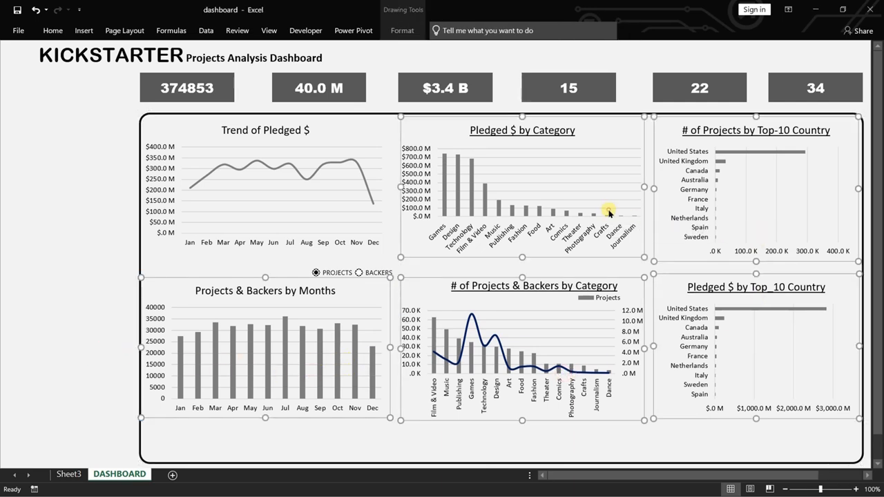
left_click(362, 214, "ctrl")
left_click(337, 272, "ctrl")
left_click(378, 274, "ctrl")
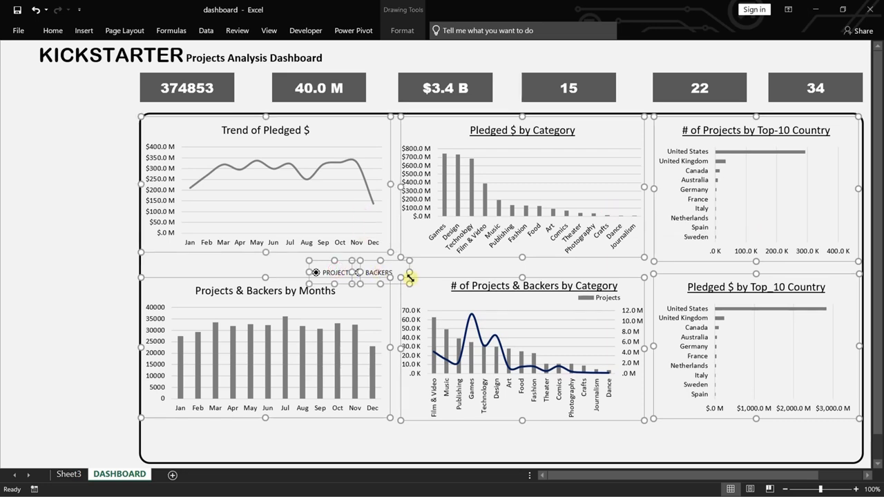
key("Down")
key("Down")
key("Down")
key("Down")
key("Down")
key("Down")
key("Down")
key("Down")
key("Down")
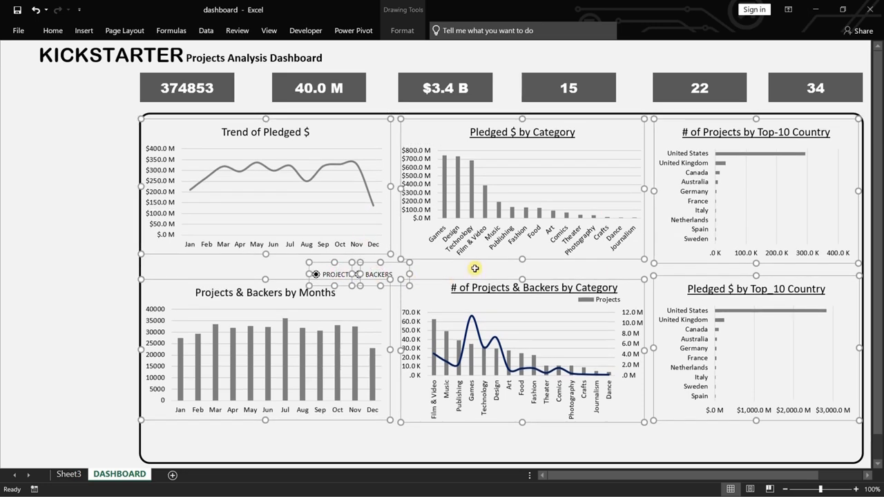
key("Down")
key("Down")
key("Down")
key("Down")
key("Down")
key("Down")
key("Down")
key("Down")
key("Down")
key("Down")
key("Down")
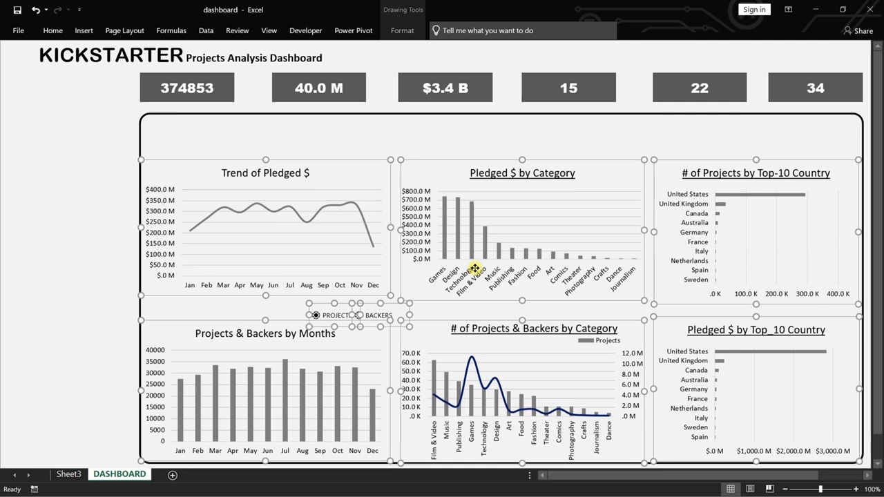
key("Up")
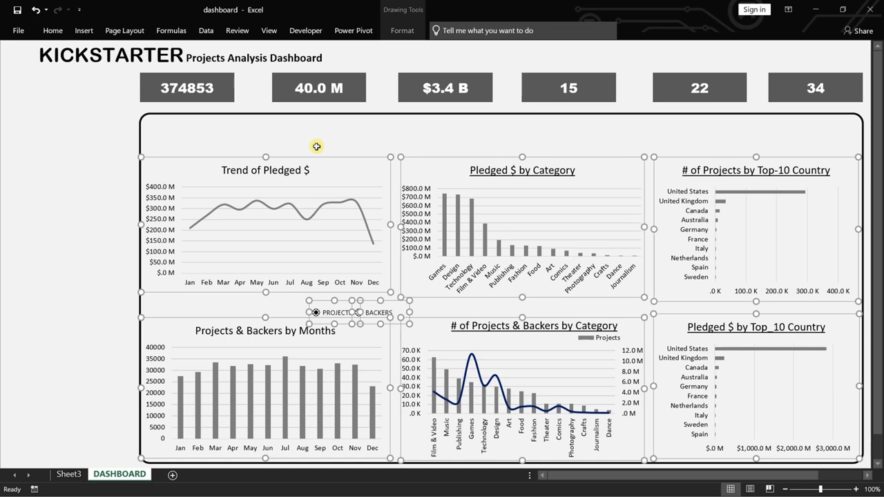
left_click(74, 180)
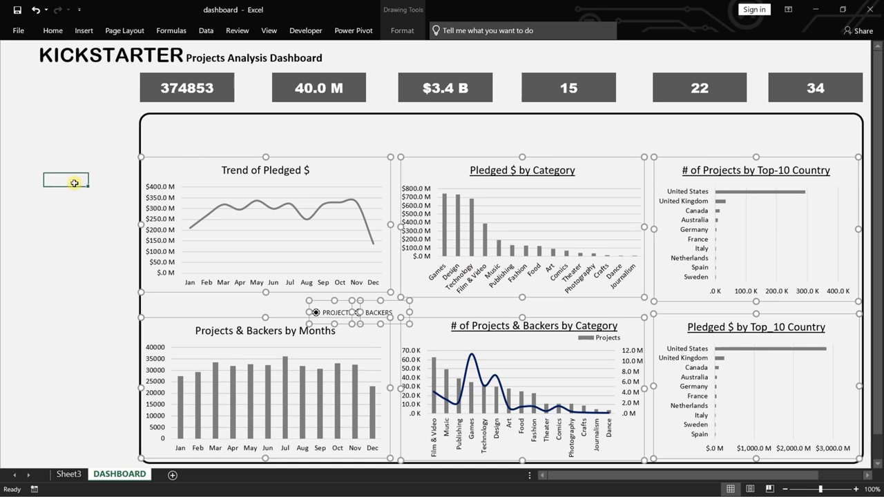
Make the three upper-row charts taller together by extending their upper edges toward the frame's top border.
left_click(194, 173)
left_click(515, 194, "ctrl")
left_click(788, 197, "ctrl")
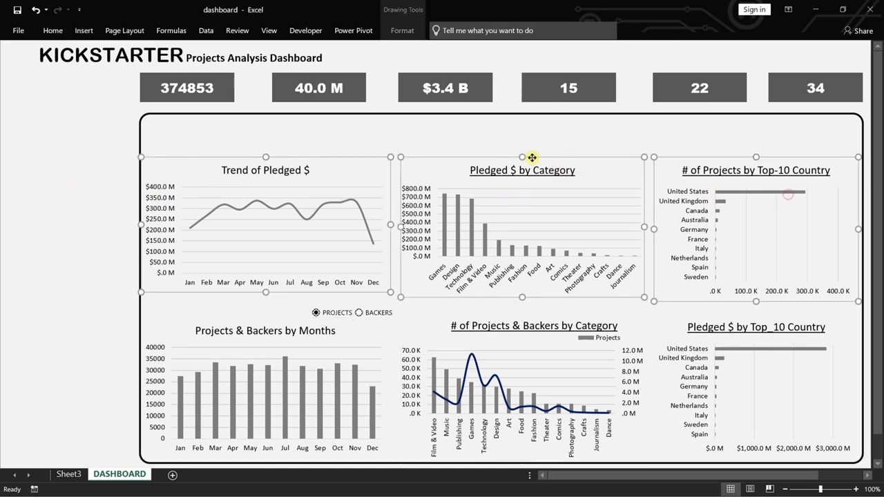
left_click_drag(523, 157, 521, 146)
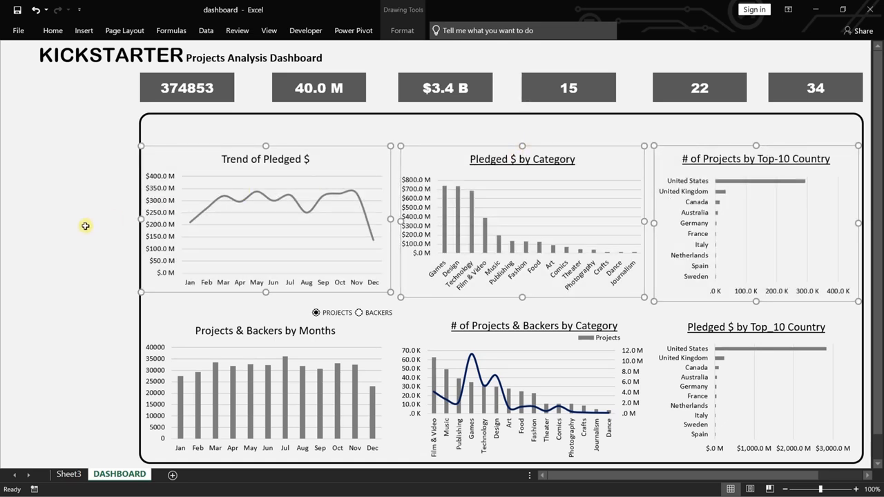
Nudge the three upper-row charts up together to widen the gap above the lower row.
key("Up")
key("Up")
key("Up")
key("Up")
key("Up")
key("Up")
key("Up")
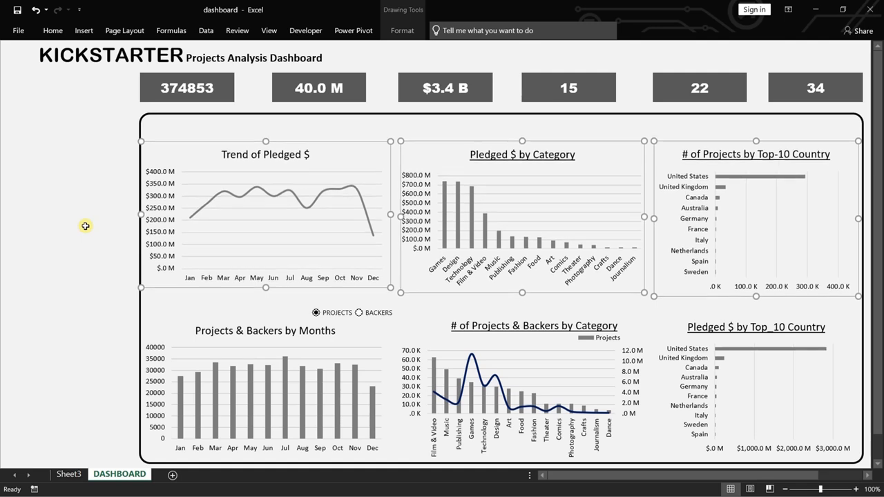
key("Up")
key("Up")
key("Up")
key("Up")
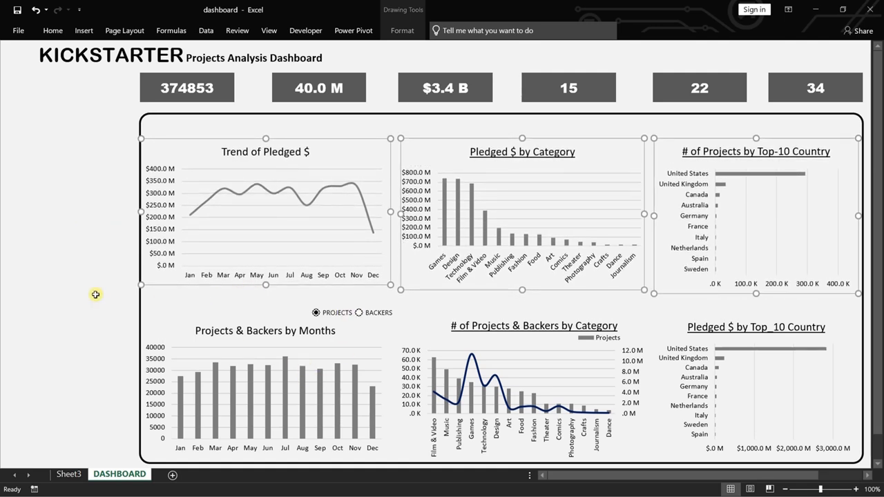
left_click(95, 294)
Nudge the PROJECTS and BACKERS option buttons up together, away from the Projects & Backers by Months chart.
left_click(341, 312, "ctrl")
left_click(376, 313, "ctrl")
key("Up")
key("Up")
key("Up")
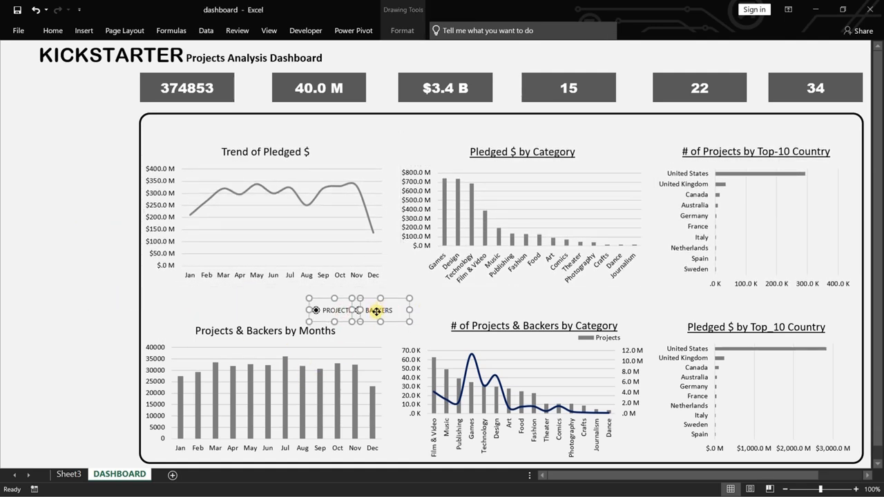
key("Up")
key("Up")
key("Up")
Extend the upper edges of the three lower-row charts slightly upward together.
left_click(207, 354)
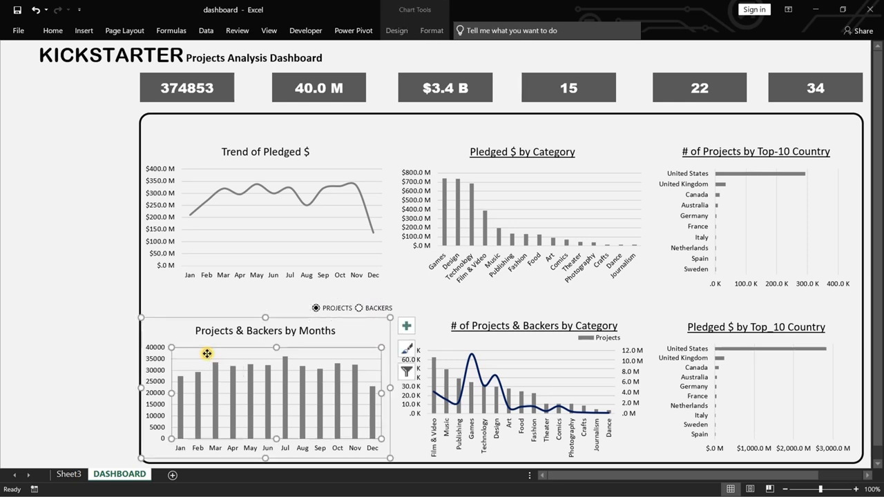
left_click(503, 374, "ctrl")
left_click(718, 372, "ctrl")
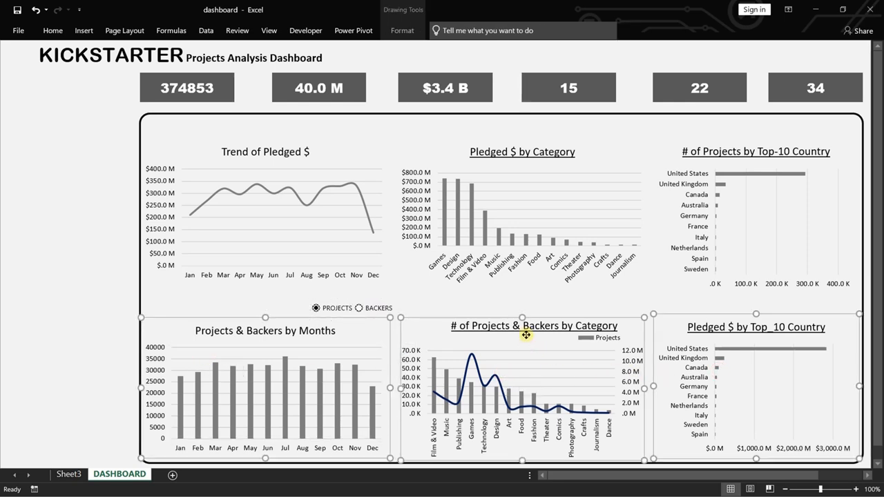
key("Up")
key("Up")
key("Up")
key("Up")
key("Up")
key("Up")
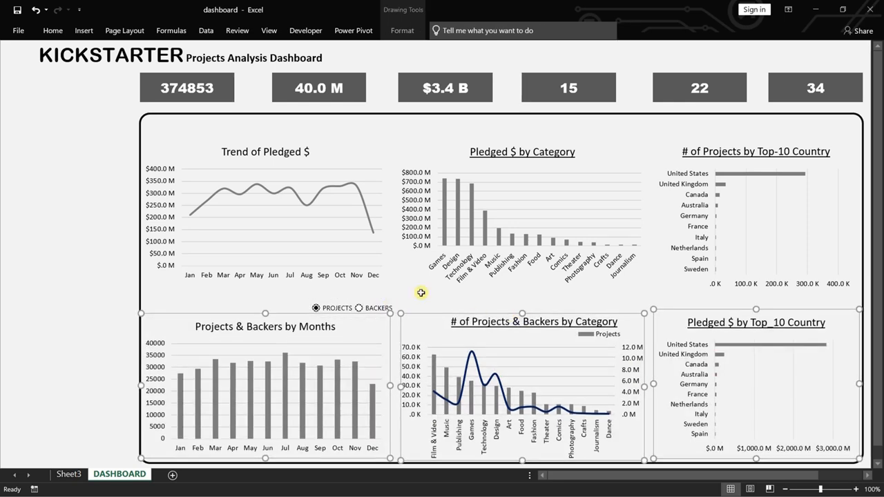
Move the PROJECTS and BACKERS option buttons further up, just below the Trend of Pledged $ chart.
left_click(366, 307, "ctrl")
left_click(341, 309, "ctrl")
left_click(333, 339, "ctrl")
left_click(470, 332, "ctrl")
left_click(735, 366, "ctrl")
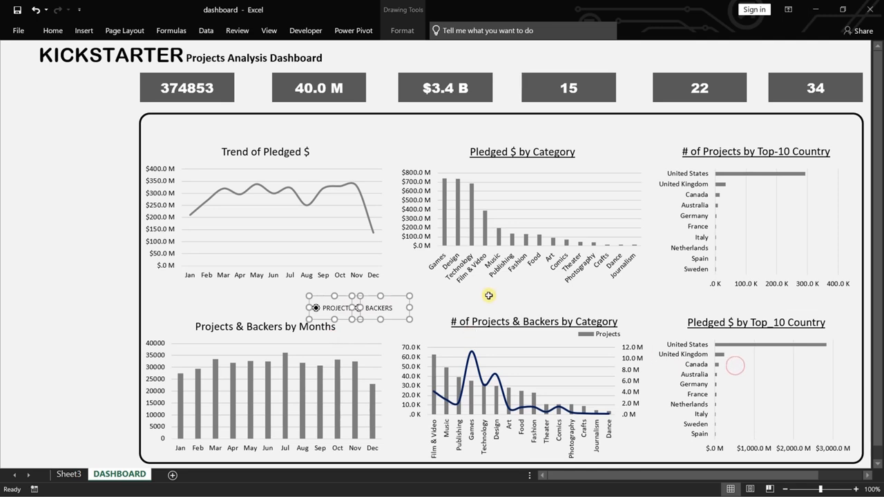
key("Up")
key("Up")
key("Up")
key("Up")
key("Up")
key("Up")
key("Up")
key("Up")
key("Up")
key("Up")
key("Up")
key("Up")
key("Up")
key("Up")
key("Up")
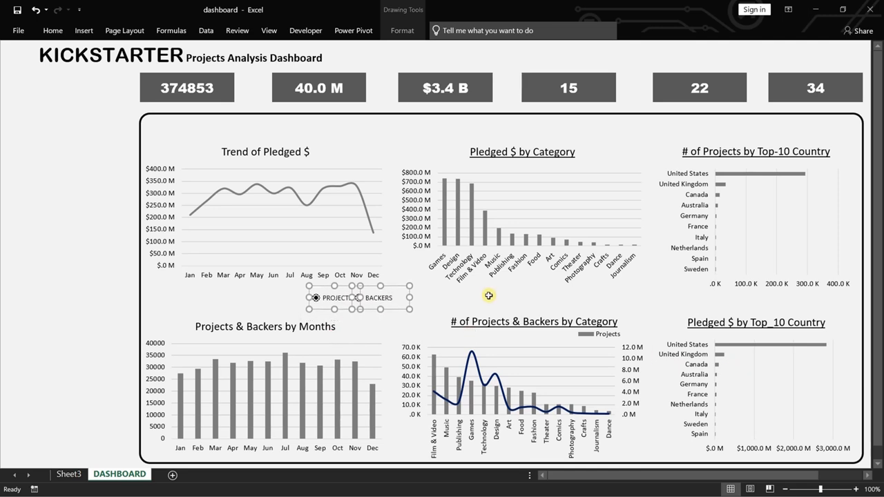
Make the three lower-row charts a little taller again, raising their upper edges toward the option buttons.
left_click(375, 361)
left_click(572, 357, "ctrl")
left_click(720, 356, "ctrl")
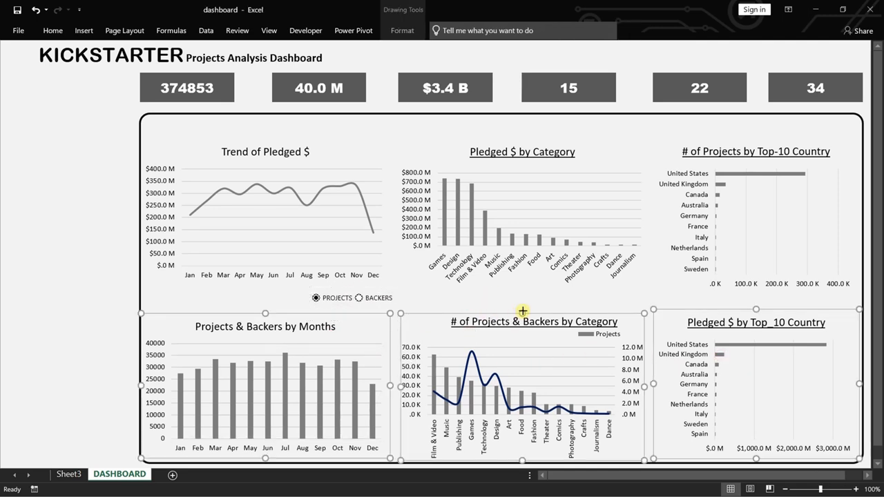
key("Up")
key("Up")
key("Up")
key("Up")
key("Up")
key("Up")
key("Up")
key("Up")
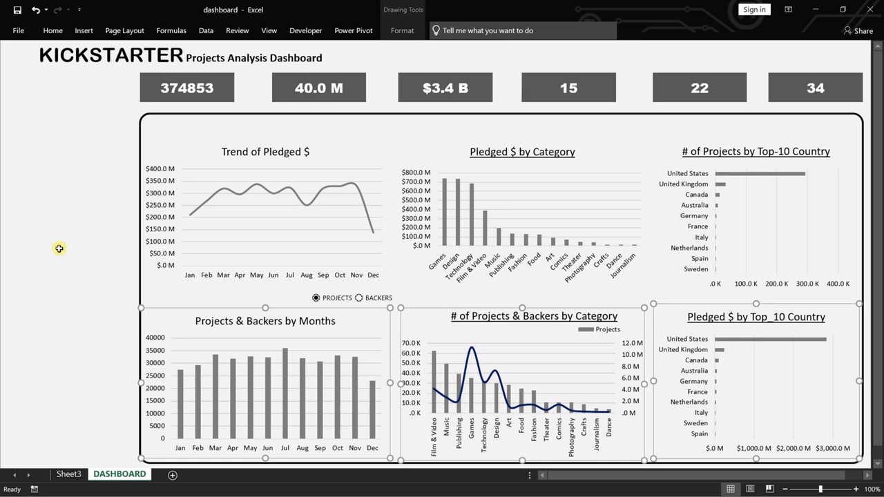
Shrink the rounded frame from its upper edge to just above the charts, leaving space beneath the summary cards.
left_click(77, 190)
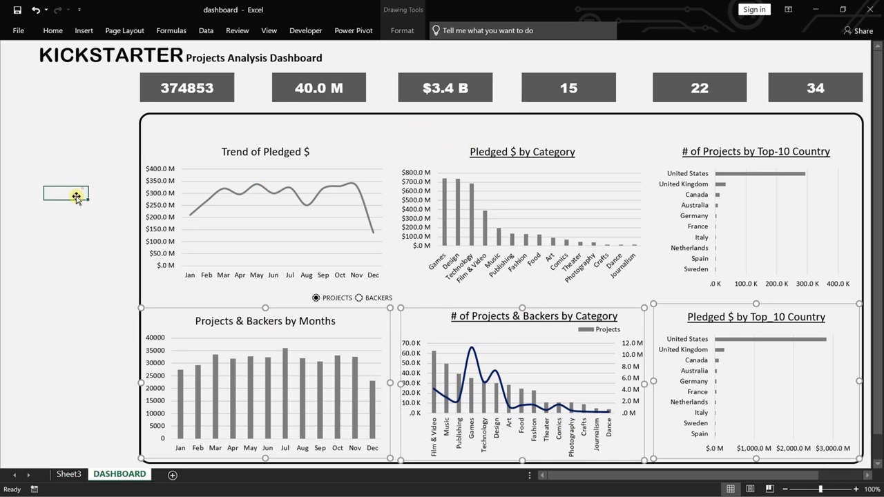
left_click(467, 115)
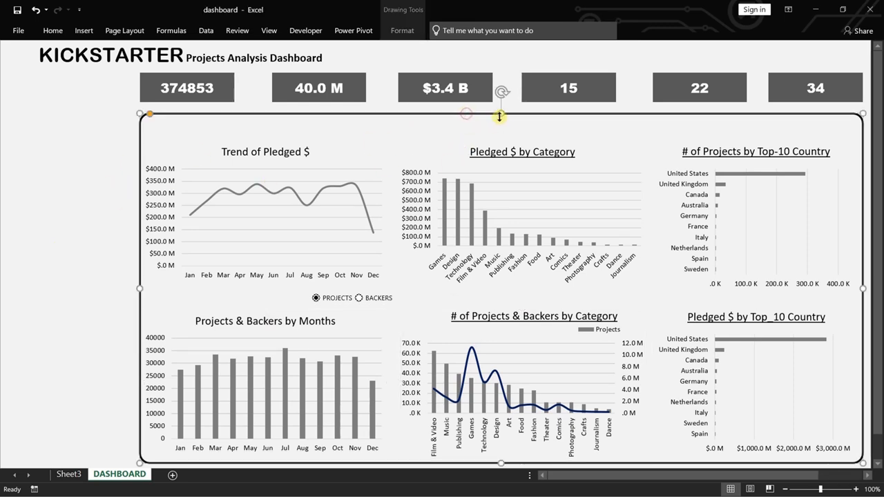
left_click_drag(500, 114, 502, 137)
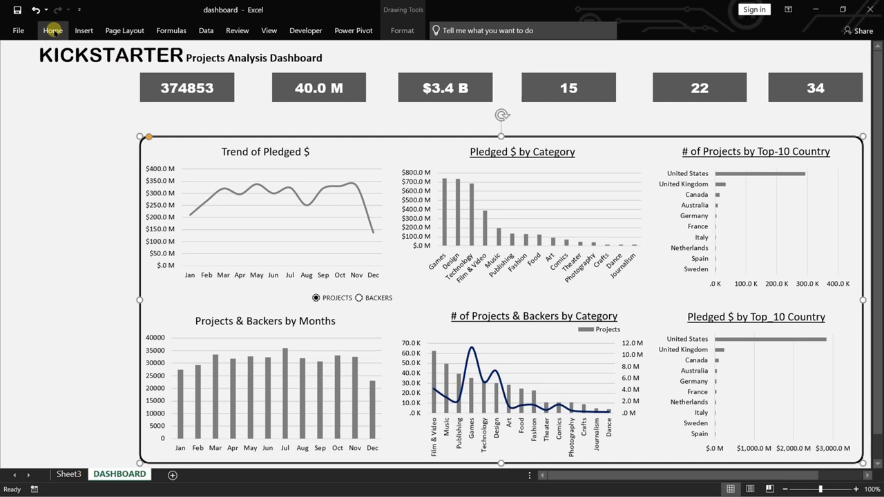
Insert a text box reading "Total Projects" below the first summary card.
left_click(84, 30)
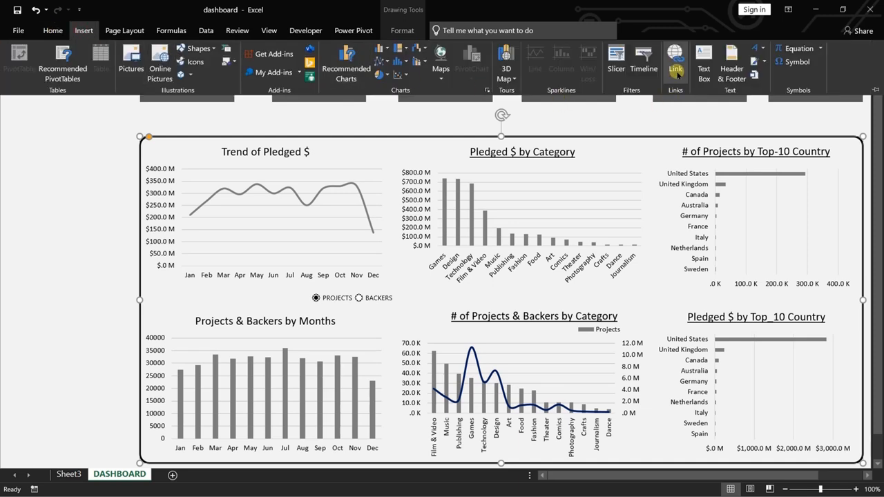
left_click(704, 61)
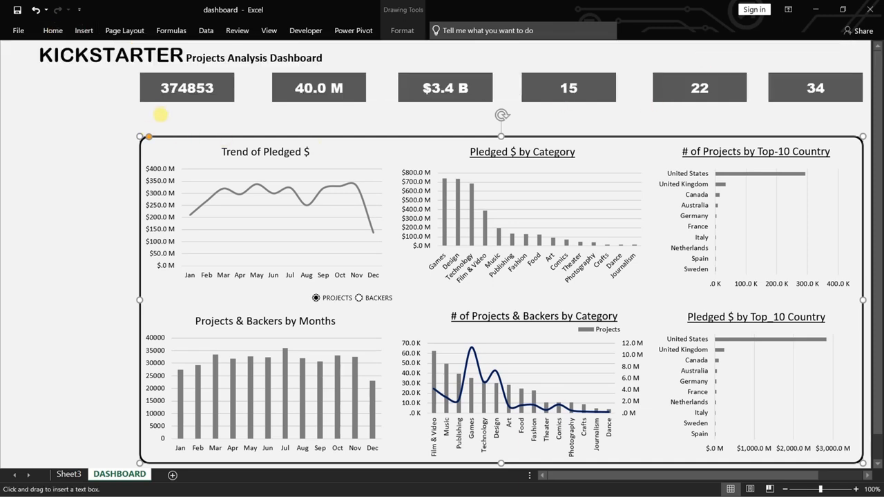
left_click(155, 114)
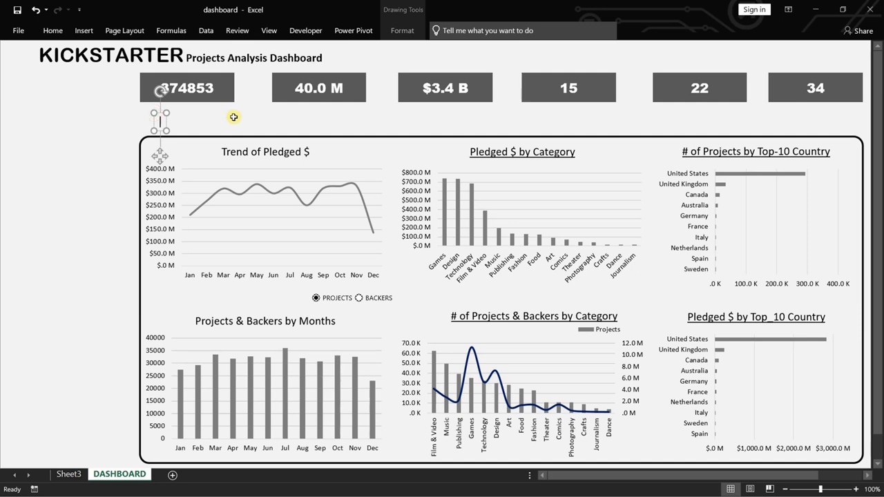
type("Tota")
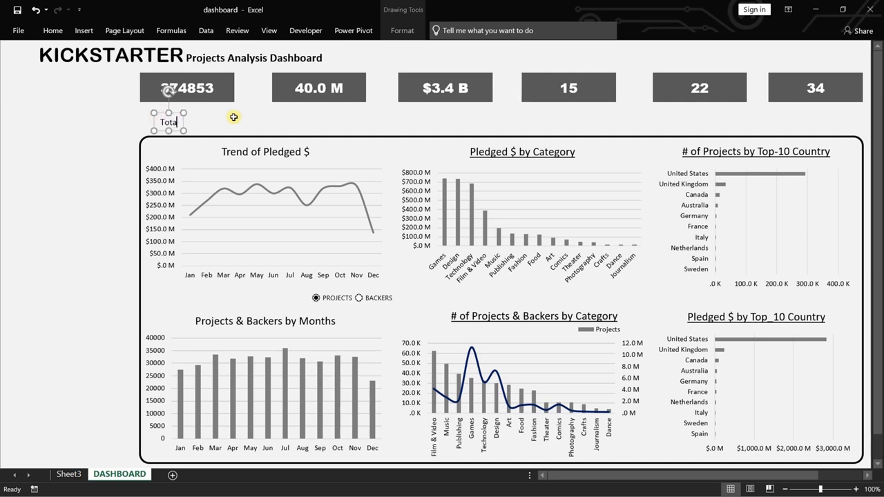
type("l Projects")
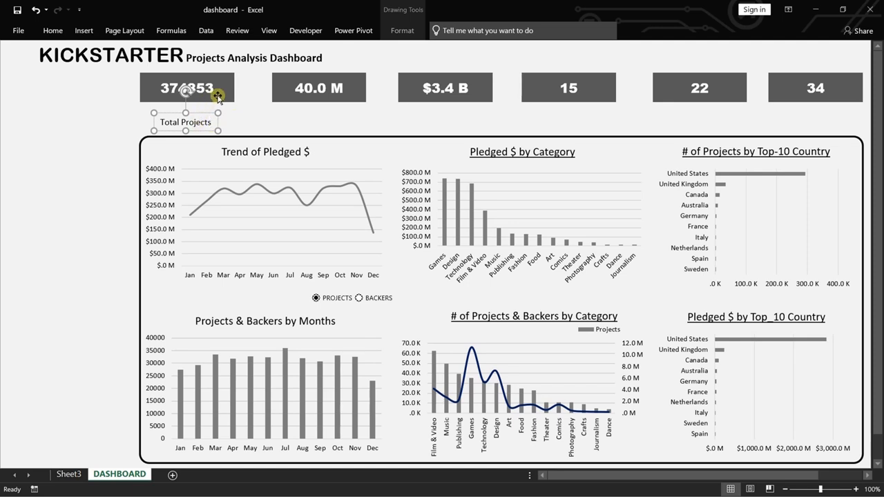
Left-align the Total Projects text box with the first summary card and widen it to about the card's width.
left_click(217, 95, "shift")
left_click(402, 31)
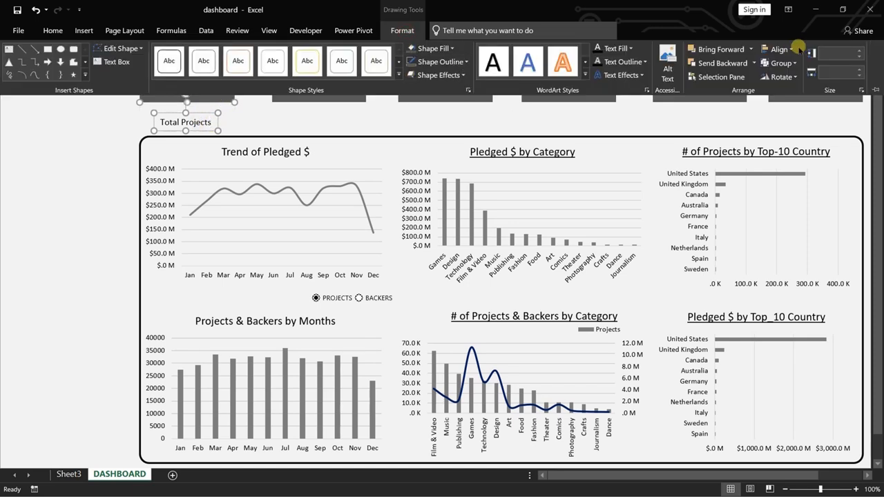
left_click(779, 49)
left_click(790, 64)
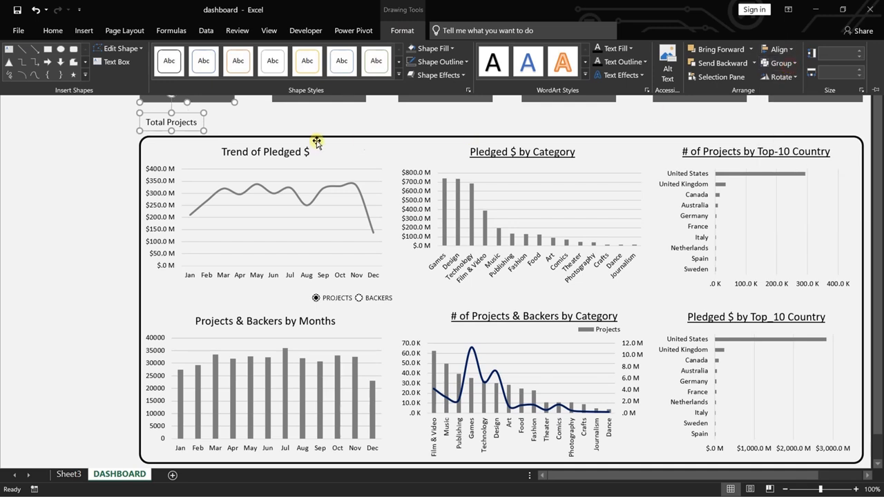
key("ctrl+F1")
left_click_drag(203, 130, 145, 122)
key("ctrl+z")
left_click(232, 124)
Center the Total Projects text horizontally in its box and make it bold.
left_click(191, 122)
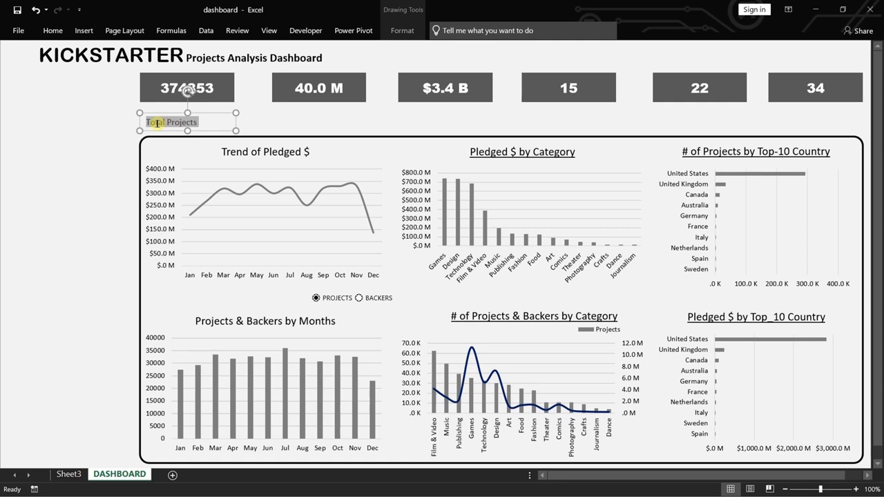
left_click(42, 32)
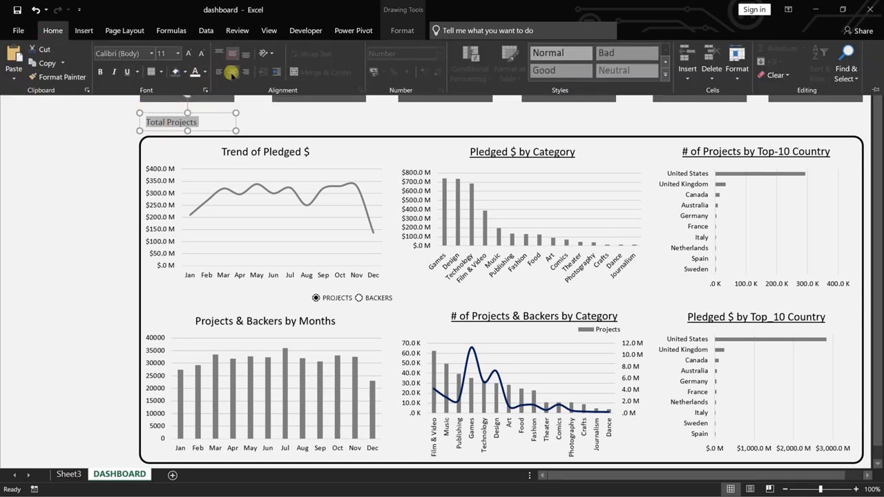
left_click(232, 72)
left_click(99, 72)
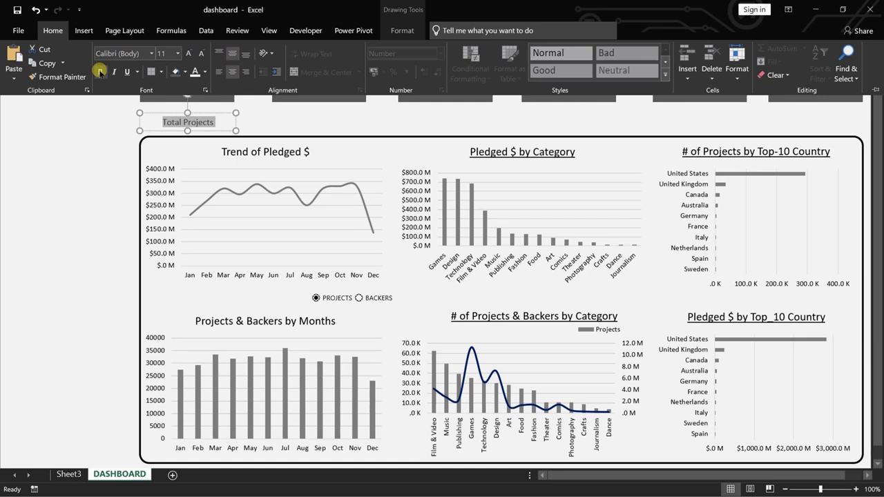
Move the Total Projects label up so it sits directly beneath the first summary card.
left_click(107, 127)
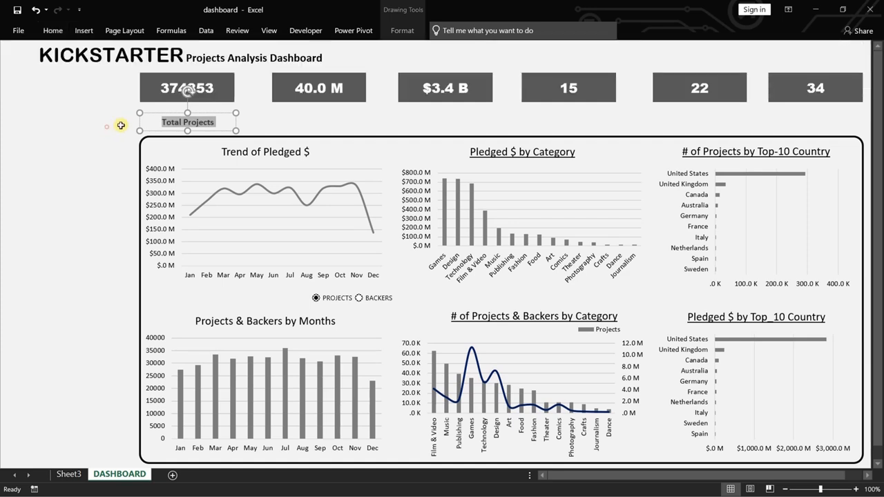
key("Left")
left_click_drag(187, 91, 187, 77)
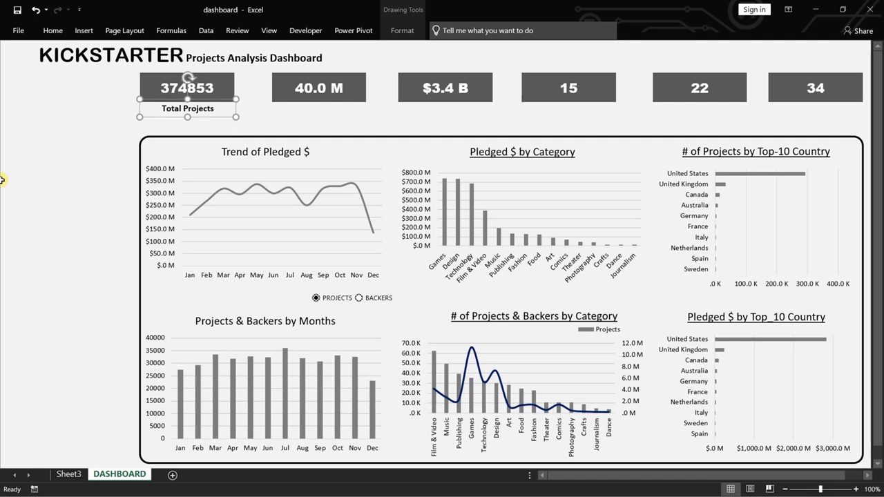
Duplicate the Total Projects label, center the copy beneath the second summary card, and change its text to Total Backers.
key("ctrl+d")
left_click(234, 118)
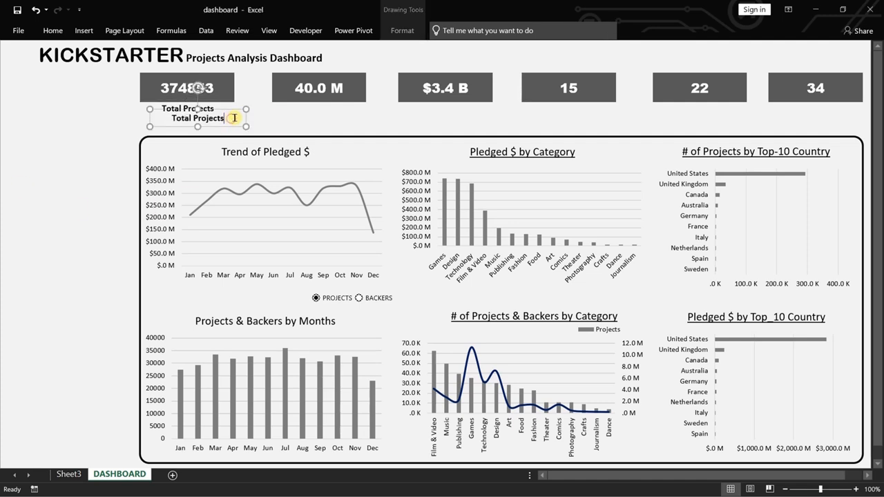
left_click_drag(236, 111, 353, 99)
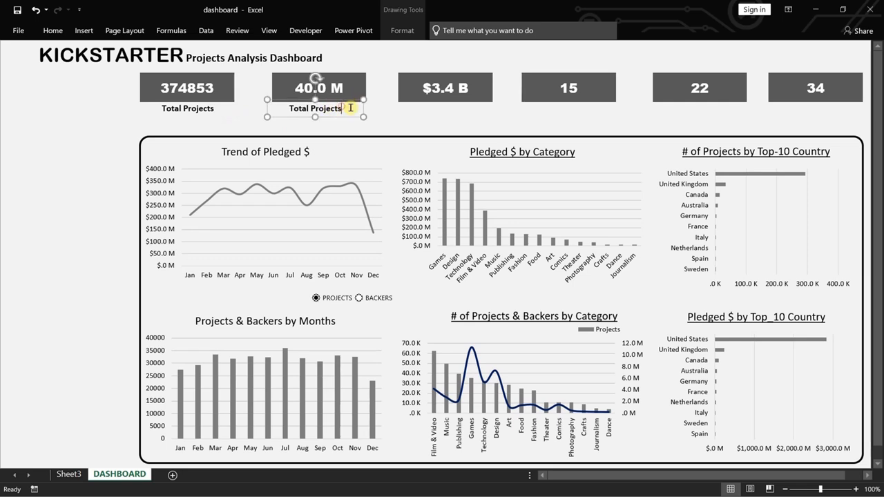
key("BackSpace")
key("BackSpace")
key("BackSpace")
key("BackSpace")
key("BackSpace")
key("BackSpace")
type("Backe")
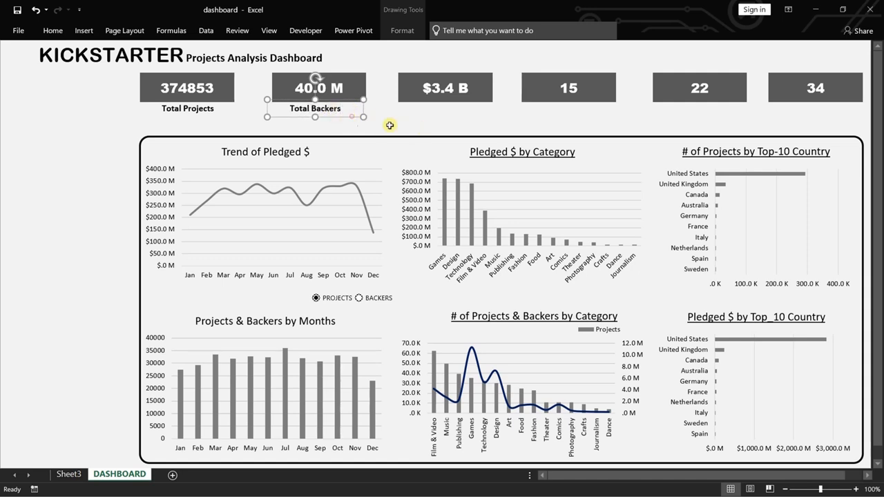
key("Right")
key("Right")
key("Right")
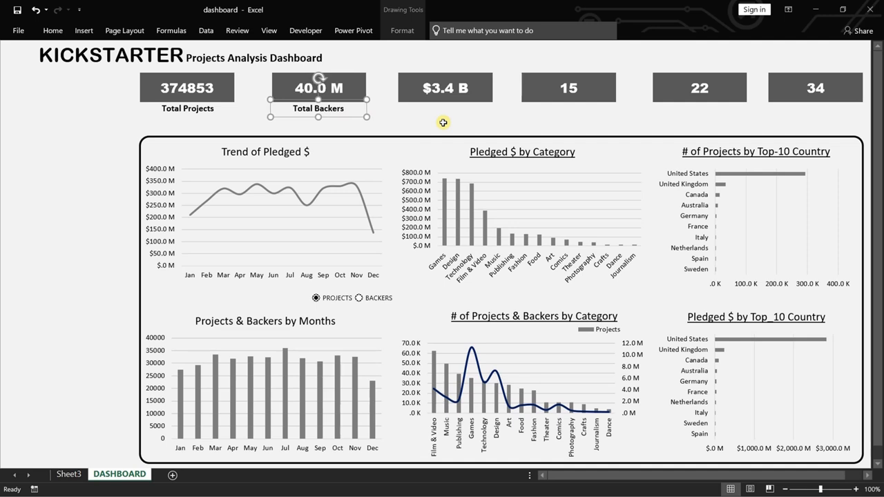
Duplicate the Total Backers label and align the copy directly beneath the third summary card.
key("ctrl+d")
left_click_drag(371, 125, 473, 117)
key("Right")
key("Right")
key("Right")
key("Right")
key("Right")
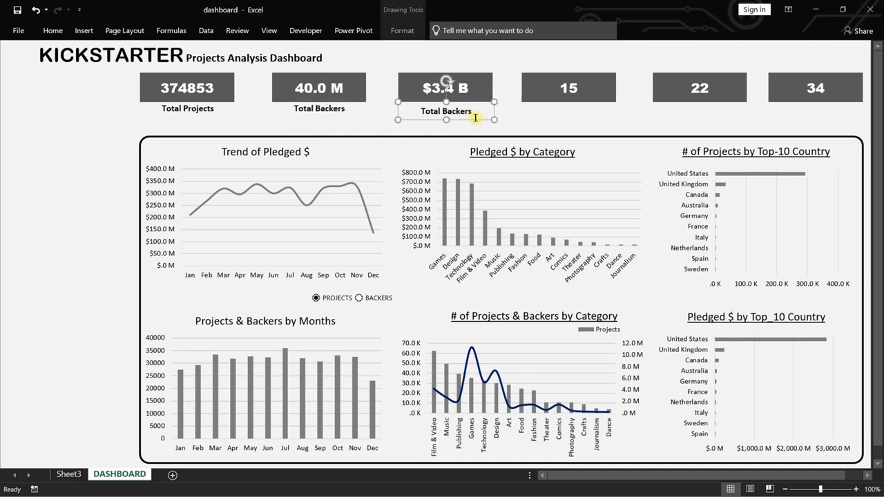
key("Up")
key("Up")
key("Up")
key("Up")
key("Down")
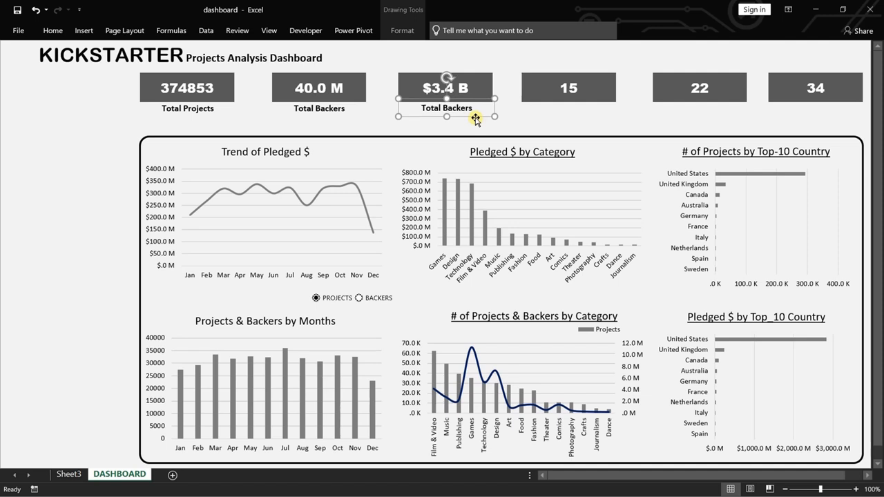
Change the text of the label beneath the third summary card to Total Pledged $.
left_click(477, 110)
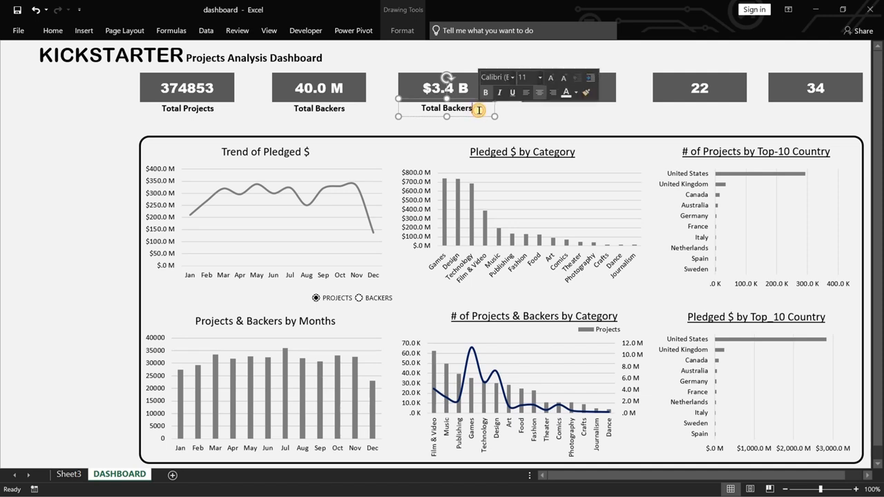
key("BackSpace")
key("BackSpace")
key("BackSpace")
key("BackSpace")
key("BackSpace")
key("BackSpace")
key("BackSpace")
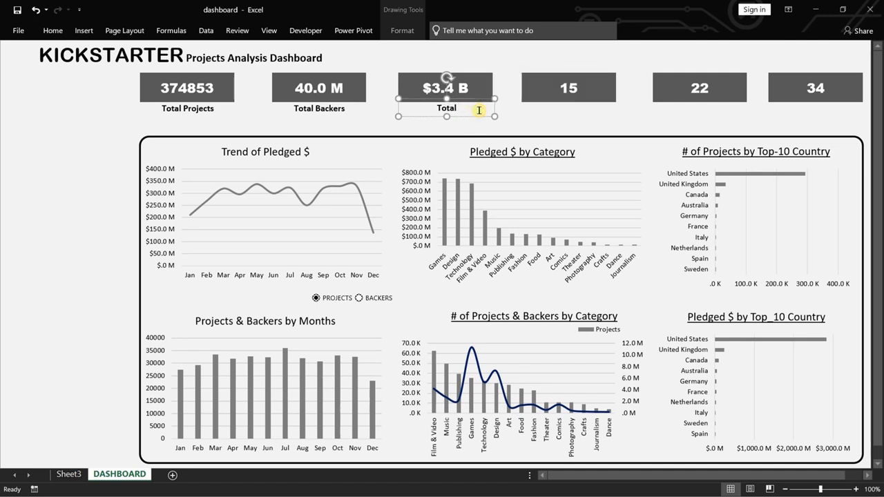
type("Pledged $")
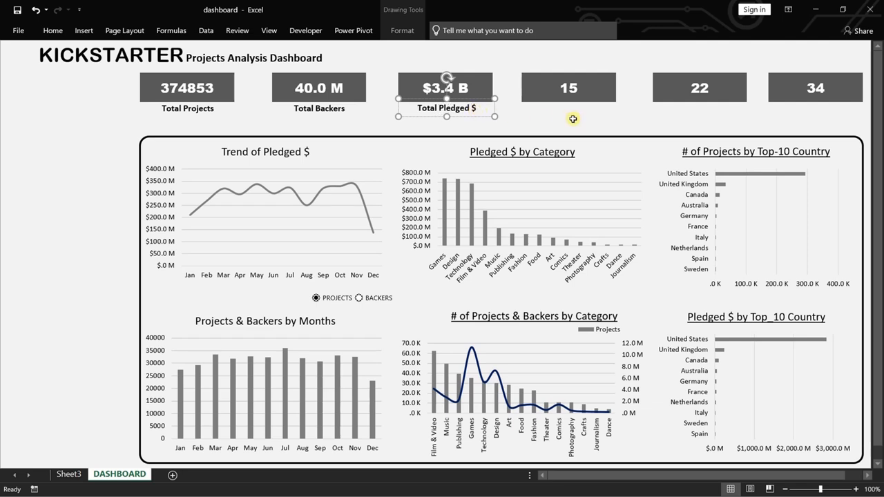
Duplicate the Total Pledged $ label and align the copy horizontally beneath the fourth summary card.
left_click(477, 116)
key("ctrl+d")
key("Left")
key("Left")
key("Left")
key("Left")
key("Left")
key("Left")
key("Left")
key("Left")
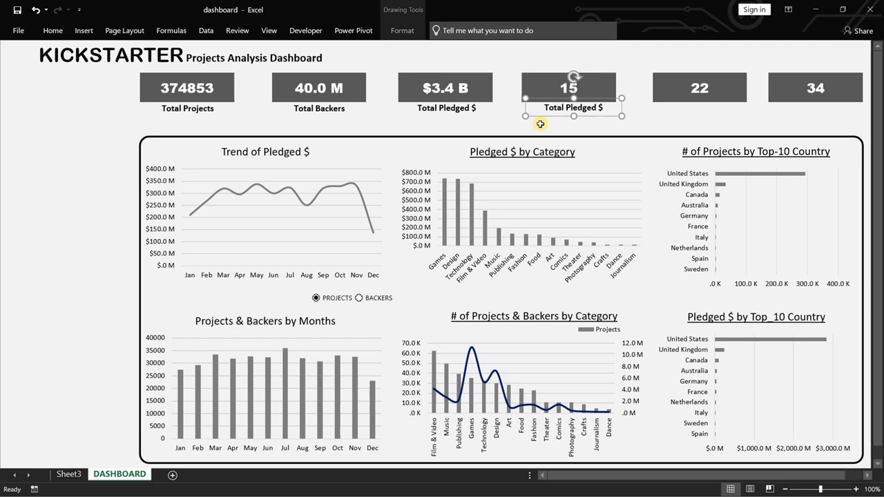
key("Left")
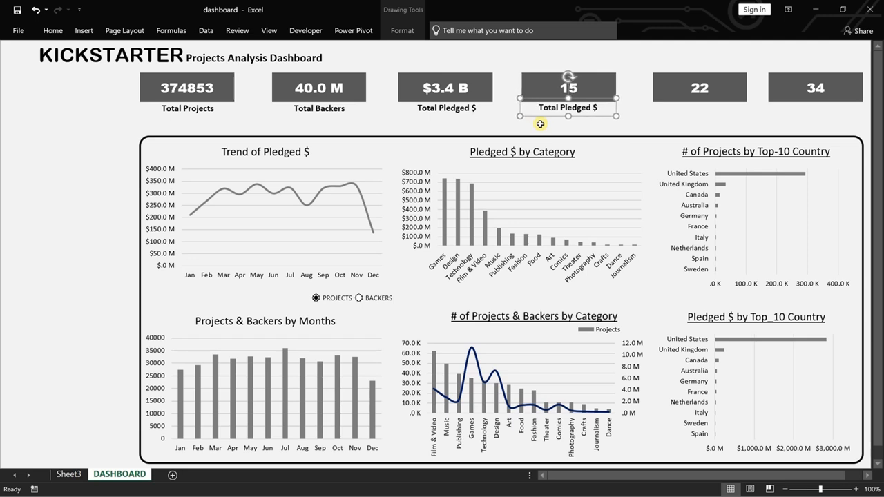
Change the text of the label beneath the fourth summary card to Total Category.
left_click(602, 110)
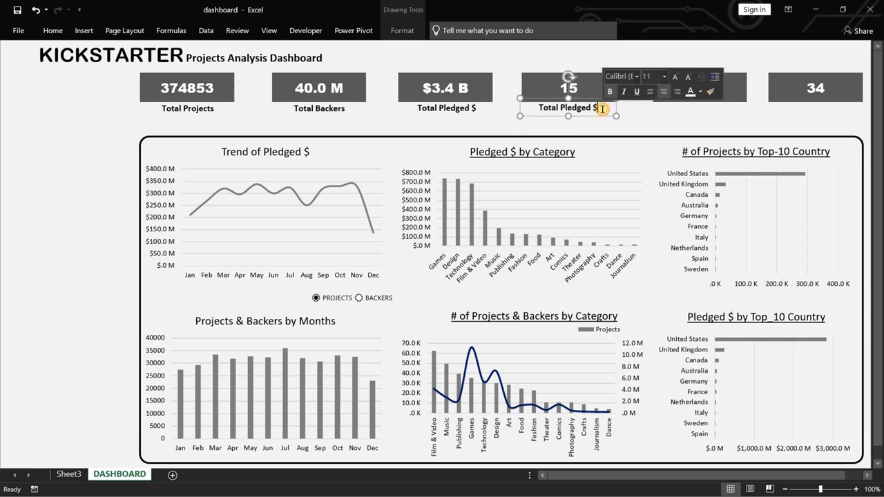
key("BackSpace")
key("BackSpace")
key("BackSpace")
key("BackSpace")
key("BackSpace")
key("BackSpace")
key("BackSpace")
key("BackSpace")
key("BackSpace")
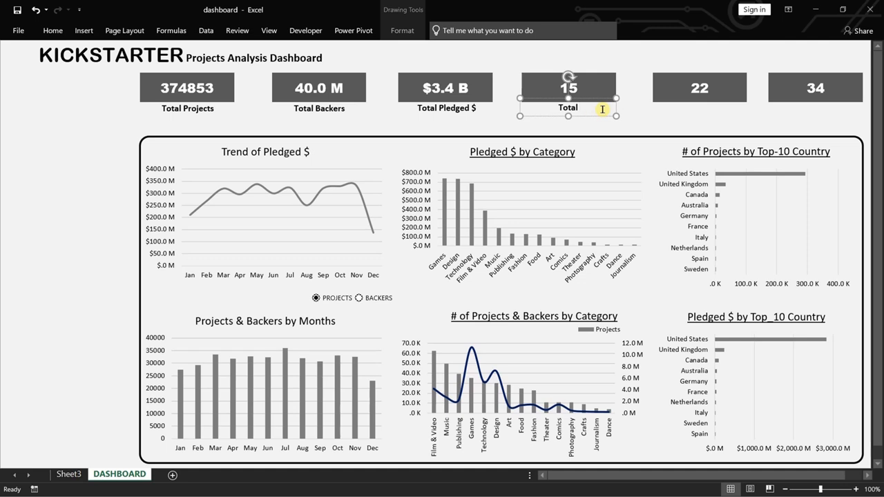
type("Category")
Duplicate the Total Category label and align the copy horizontally beneath the fifth summary card.
left_click(604, 116)
key("ctrl+d")
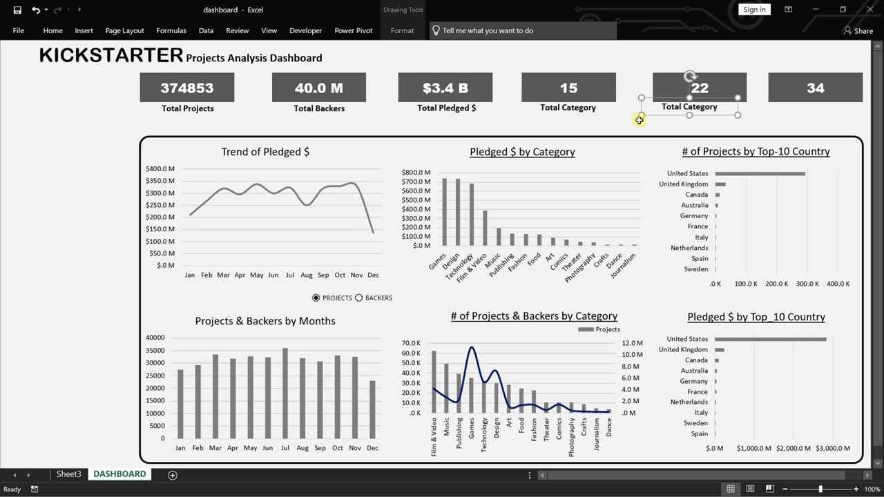
key("Right")
key("Right")
key("Right")
key("Right")
key("Right")
key("Right")
key("Right")
key("Right")
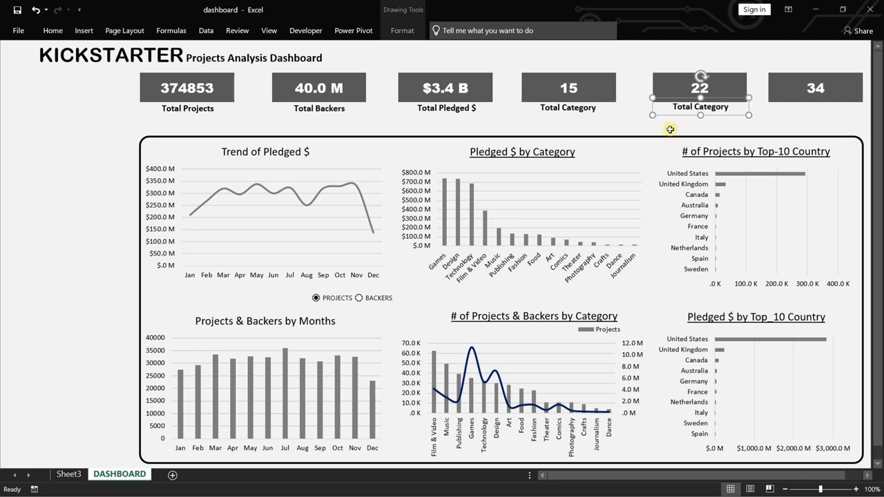
Change the text of the label beneath the fifth summary card to Total Country.
left_click(734, 107)
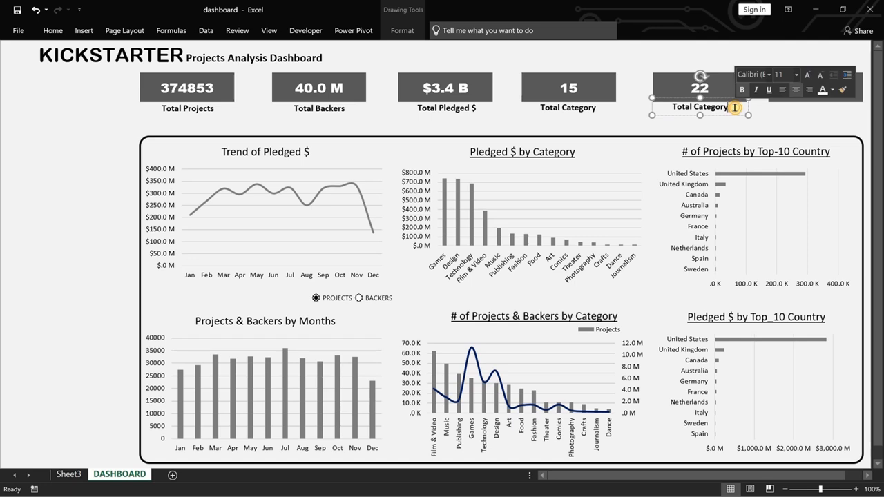
key("BackSpace")
key("BackSpace")
key("BackSpace")
key("BackSpace")
key("BackSpace")
key("BackSpace")
key("BackSpace")
key("BackSpace")
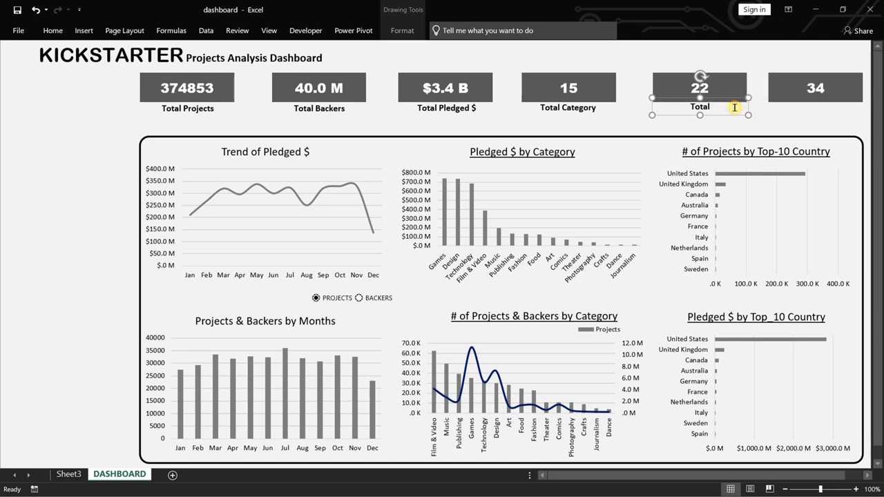
type("Country")
Duplicate the Total Country label and align the copy horizontally beneath the sixth summary card.
key("ctrl+d")
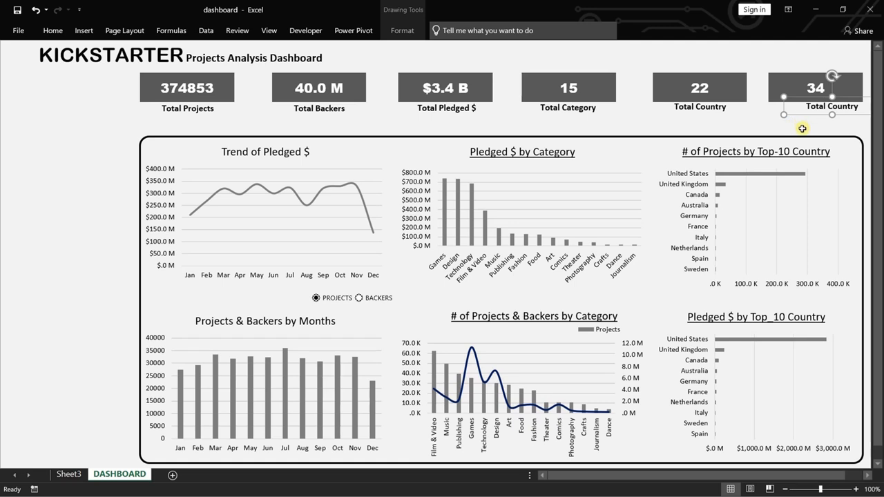
key("Left")
key("Left")
key("Left")
key("Left")
key("Left")
key("Left")
key("Left")
key("Left")
key("Left")
key("Left")
key("Left")
key("Left")
key("Left")
key("Left")
key("Left")
key("Left")
key("Left")
key("Left")
key("Left")
key("Left")
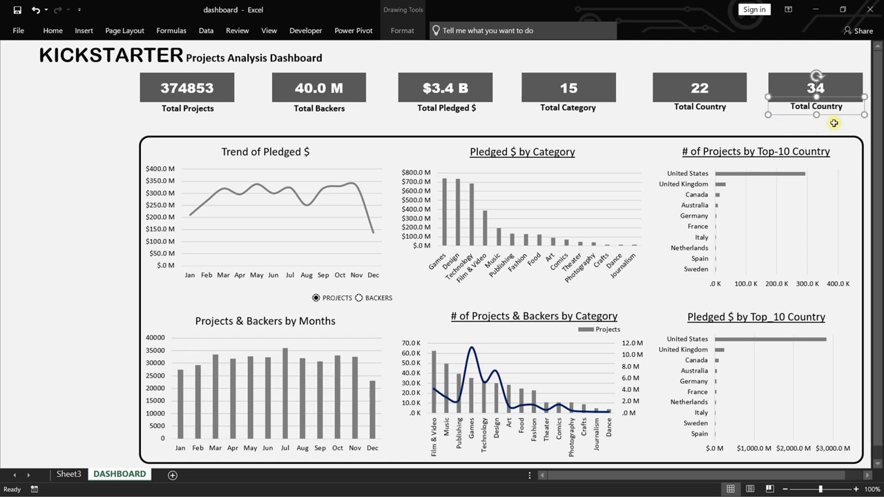
key("Left")
Change the text of the label beneath the sixth summary card to Avg. Project Run_day.
left_click(843, 106)
key("BackSpace")
key("BackSpace")
key("BackSpace")
key("BackSpace")
key("BackSpace")
key("BackSpace")
key("BackSpace")
key("BackSpace")
key("BackSpace")
key("BackSpace")
key("BackSpace")
key("BackSpace")
key("BackSpace")
type("Avg. Project R")
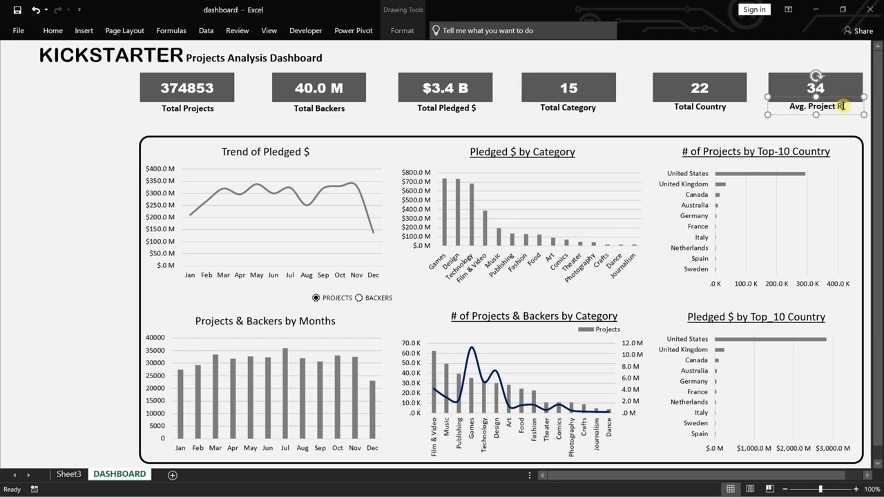
type("un day")
left_click(86, 141)
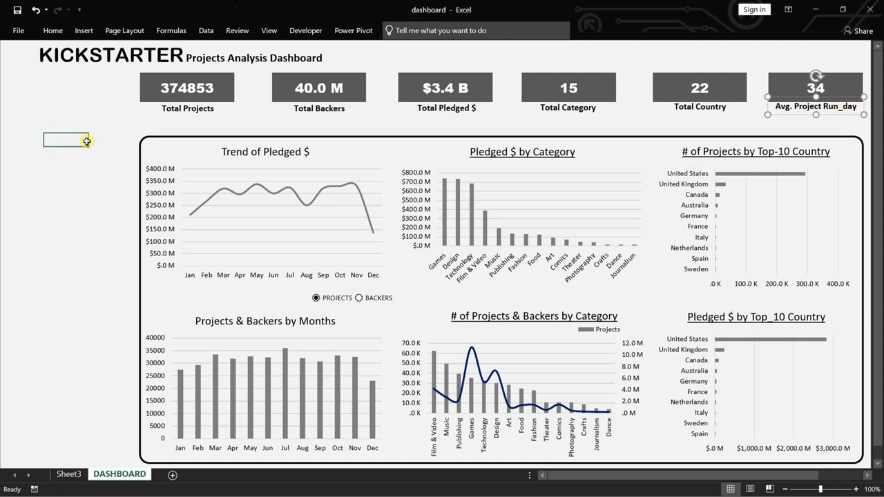
Align the top edges of all six summary card labels, from Total Projects to Avg. Project Run_day.
left_click(191, 114)
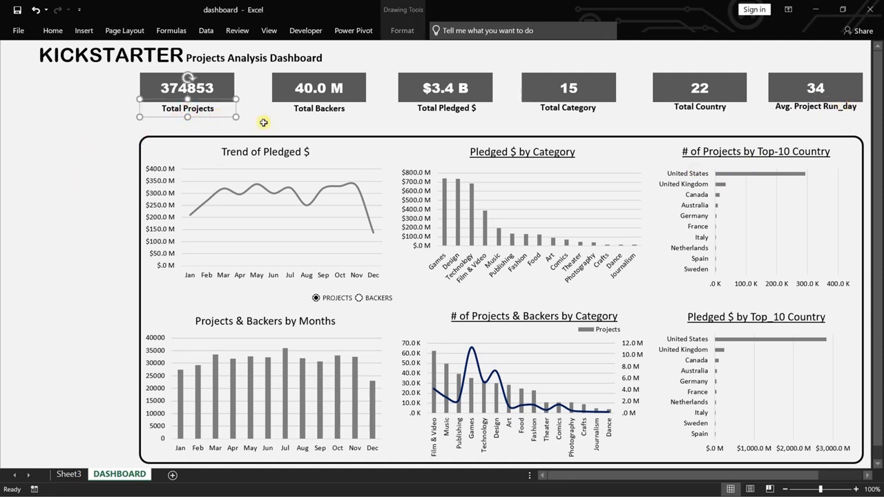
left_click(312, 112, "ctrl")
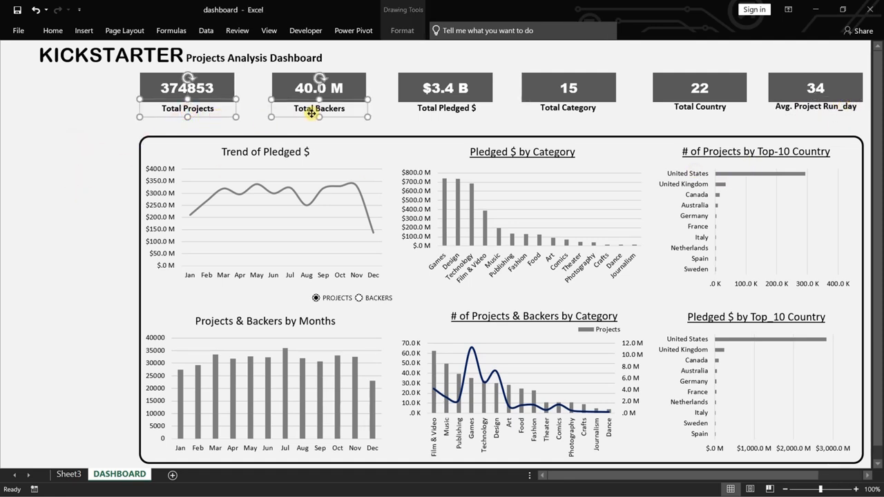
left_click(443, 112, "ctrl")
left_click(563, 107, "ctrl")
left_click(702, 108, "ctrl")
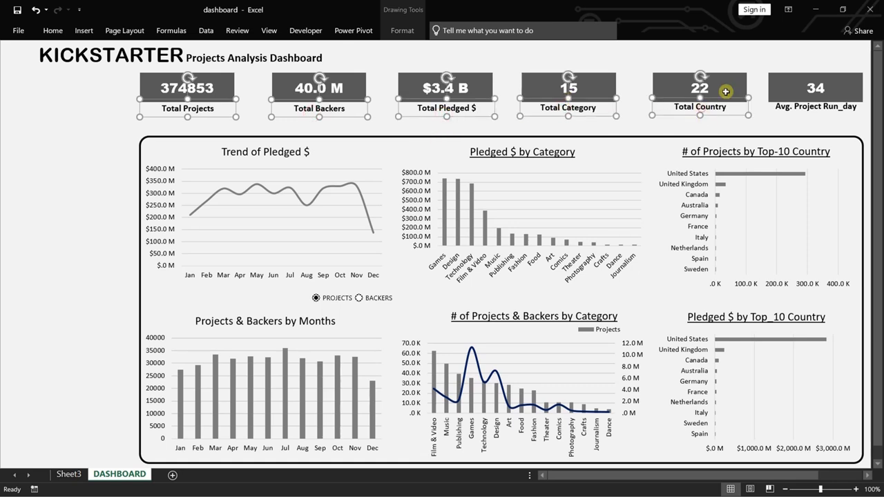
left_click(804, 110, "ctrl")
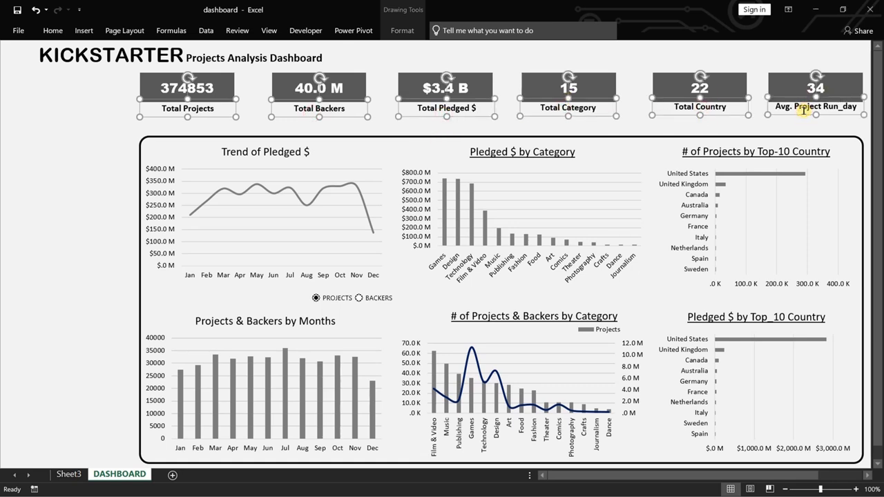
left_click(402, 30)
left_click(792, 50)
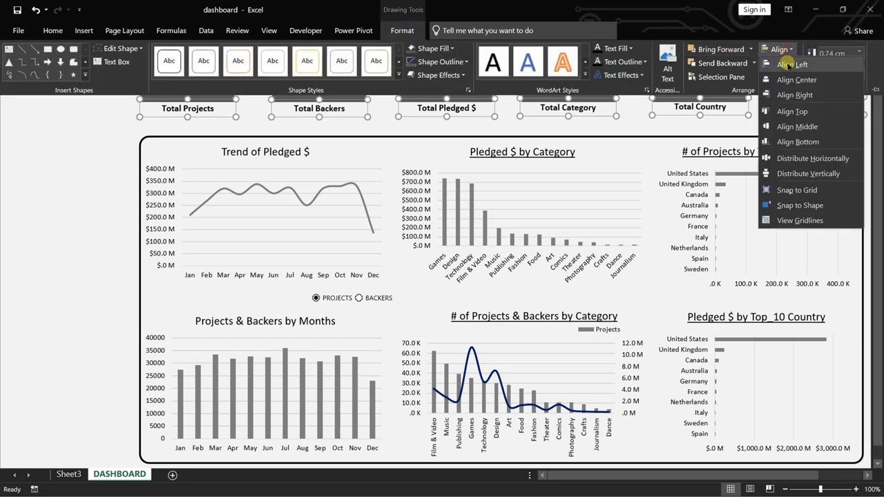
left_click(804, 113)
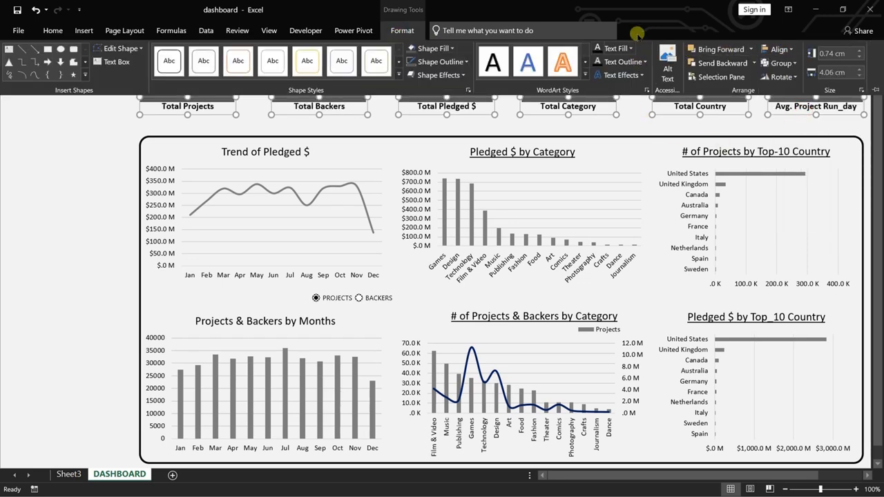
Nudge the six summary card labels down together slightly below the cards, and deselect them.
left_click(97, 143)
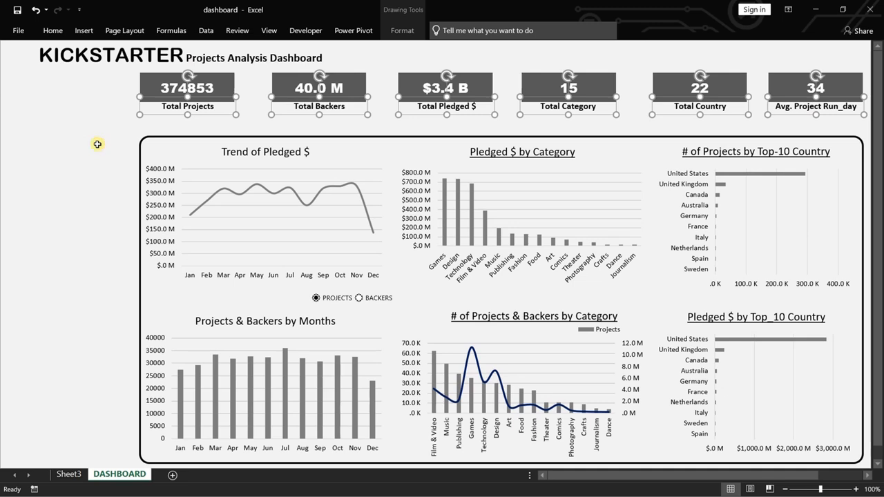
key("Down")
key("Down")
key("Down")
key("Down")
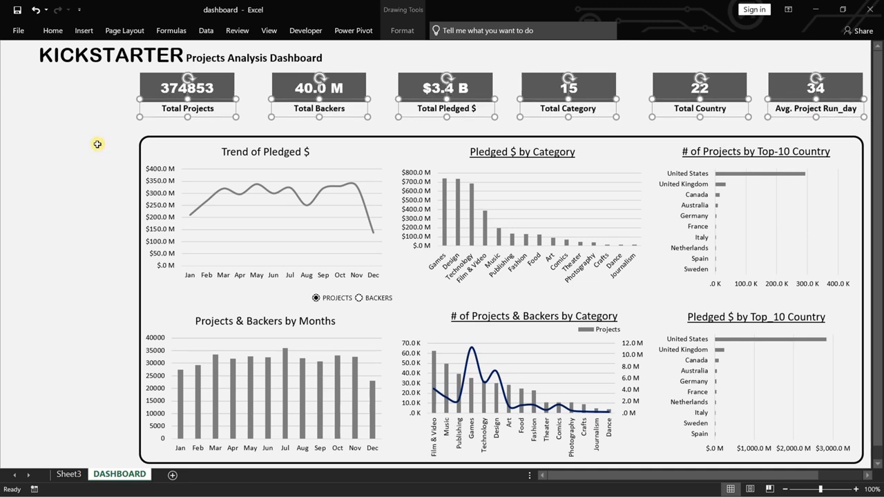
key("Down")
left_click(98, 143)
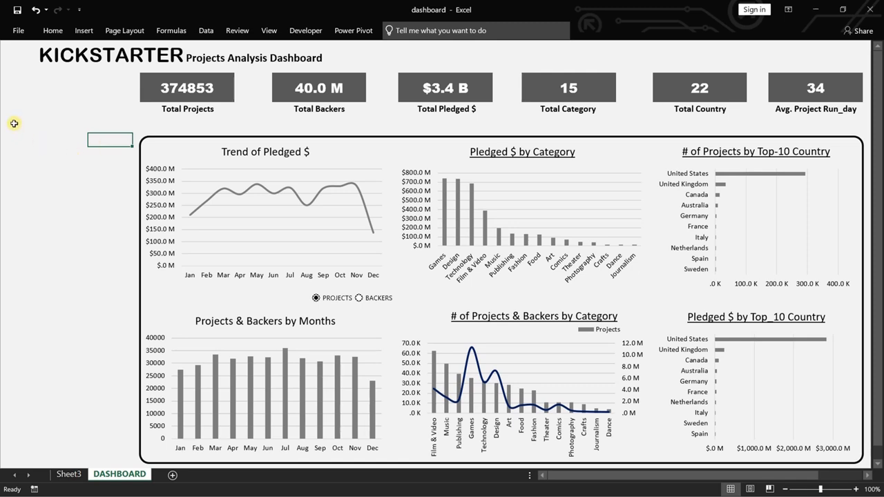
left_click_drag(14, 123, 113, 449)
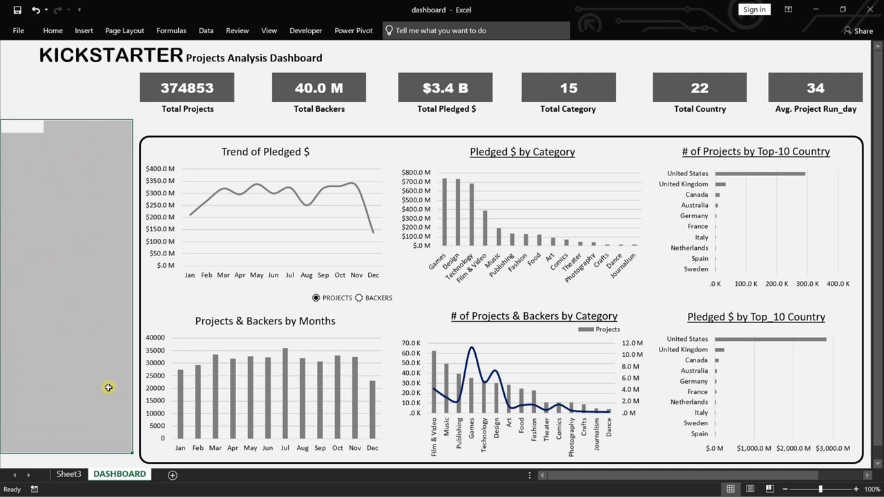
left_click(61, 106)
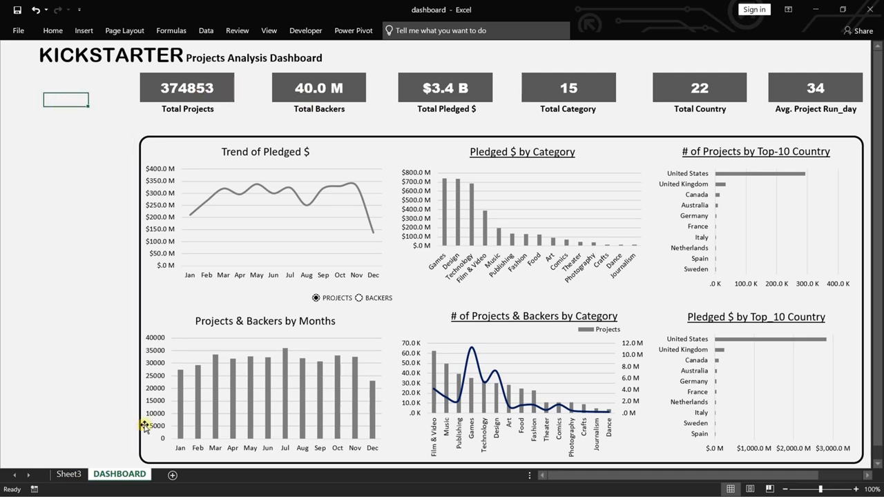
Show the PivotTable field list for the projects-by-country pivot table on Sheet3.
left_click(69, 474)
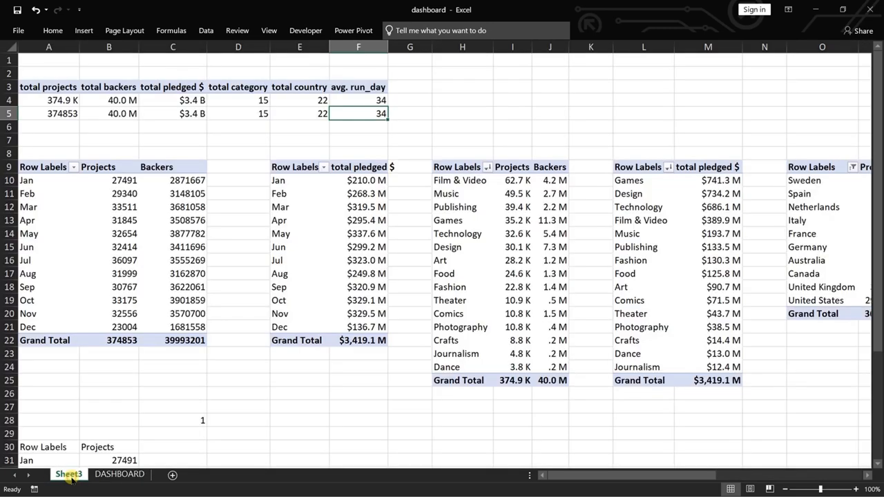
left_click(799, 221)
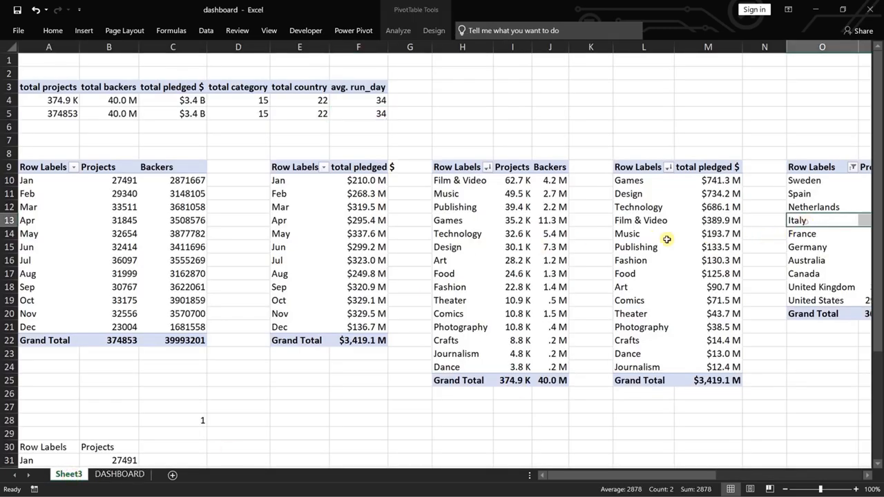
left_click(398, 31)
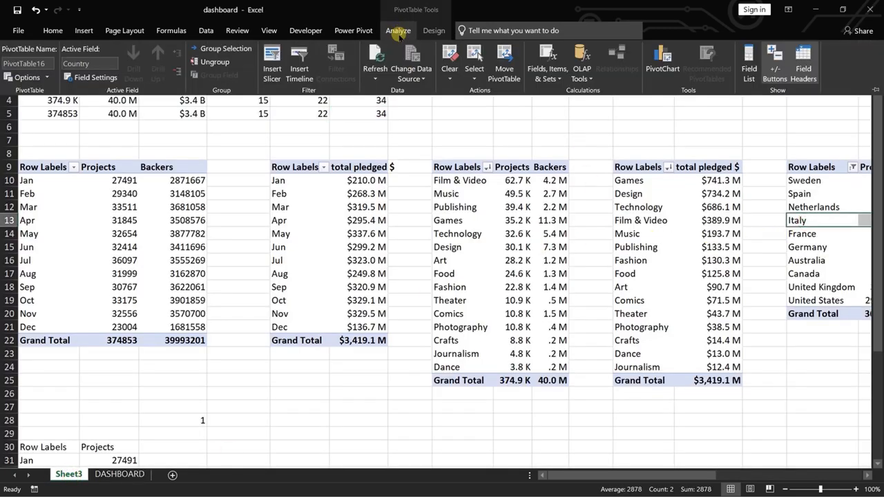
left_click(749, 62)
left_click_drag(539, 476, 709, 466)
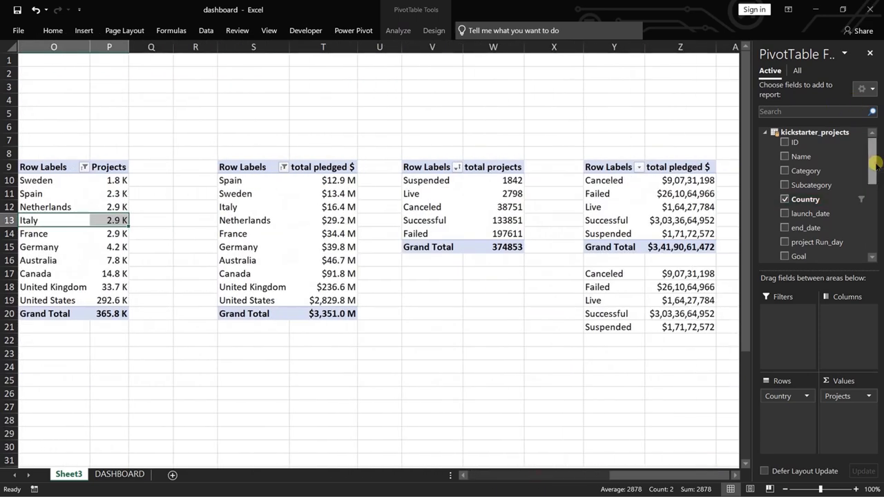
Add a slicer for the Year field to the projects-by-country pivot table.
scroll(879, 181, "down", 1)
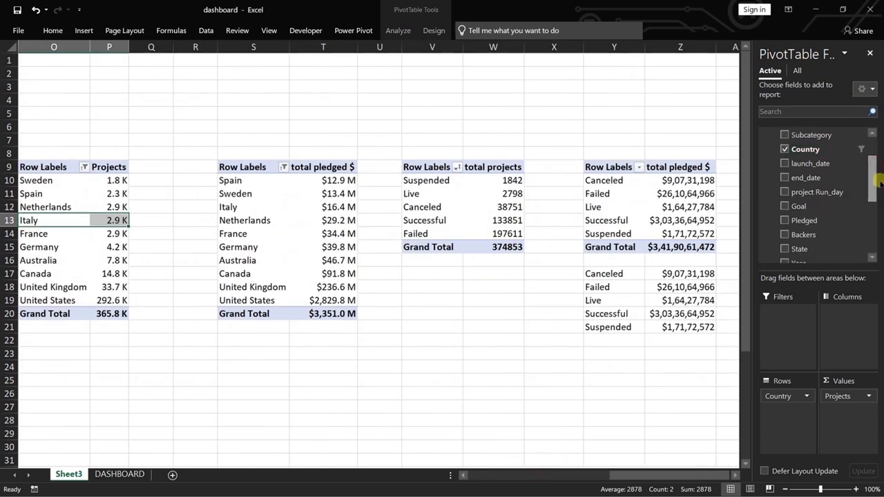
left_click_drag(878, 181, 880, 205)
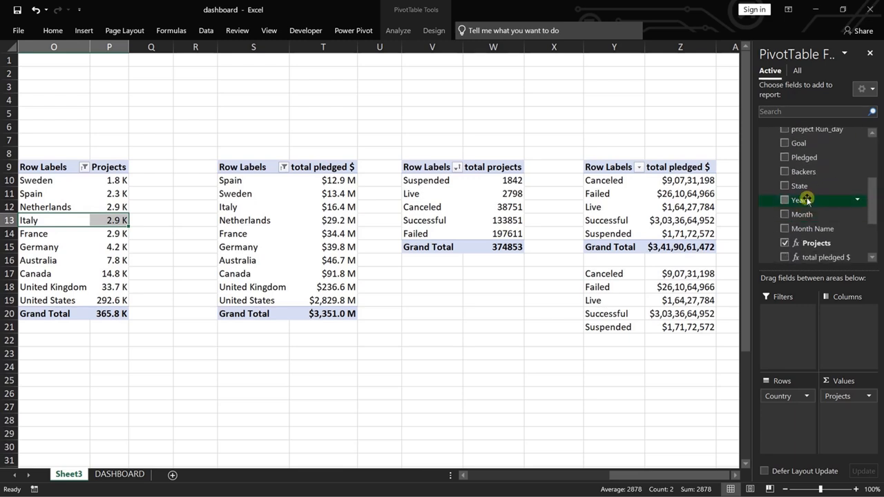
right_click(803, 199)
left_click(824, 266)
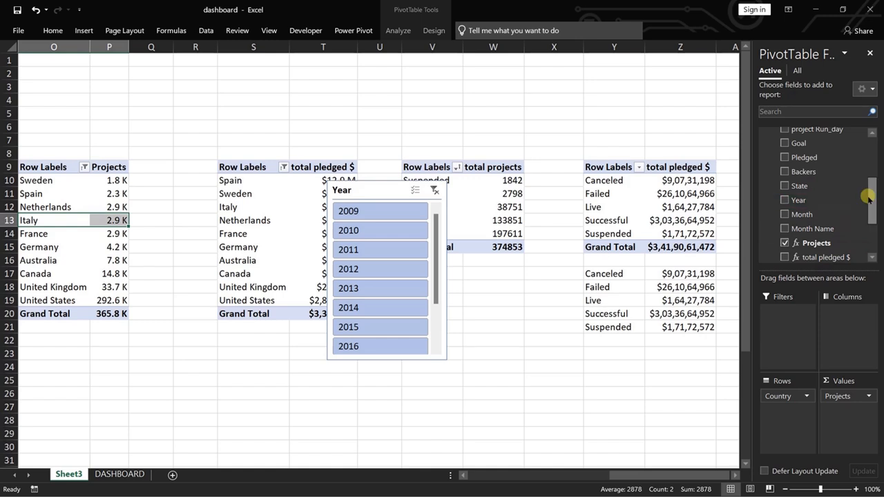
Add a slicer for the State field and move it to the side, clear of the Year slicer.
mouse_move(868, 197)
left_mouse_down()
mouse_move(871, 228)
mouse_move(872, 210)
left_mouse_up()
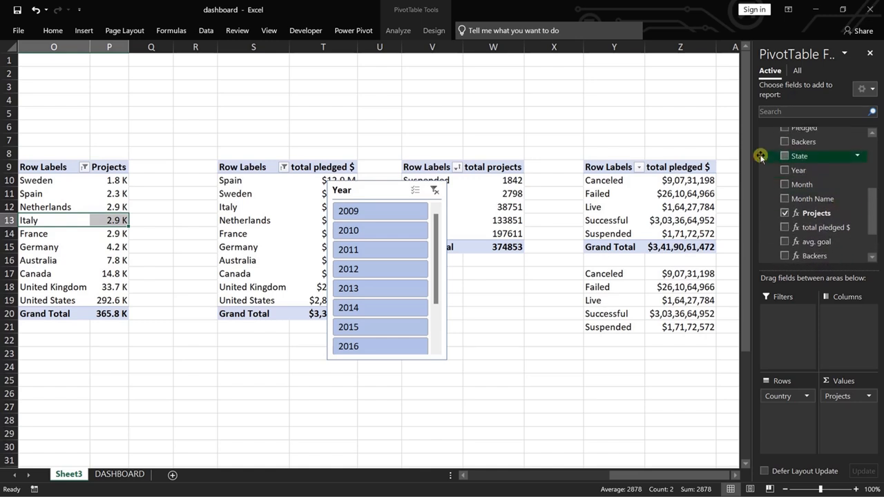
right_click(804, 156)
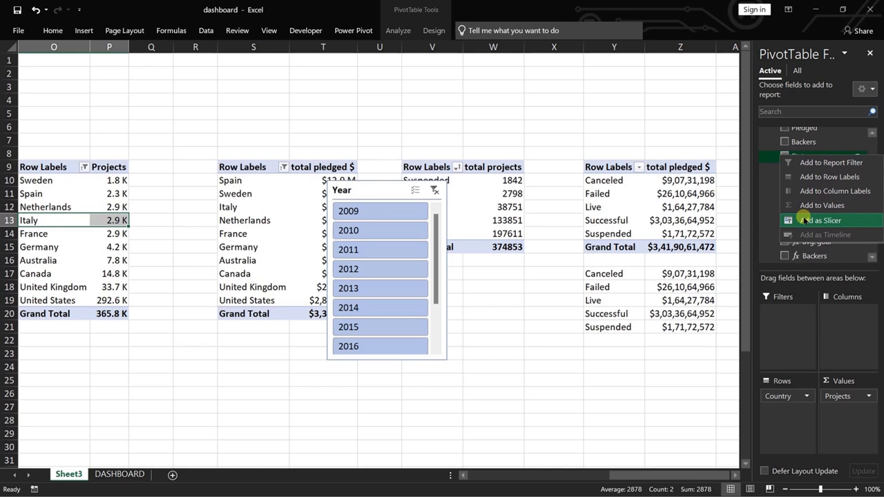
left_click(805, 220)
left_click_drag(401, 182, 181, 202)
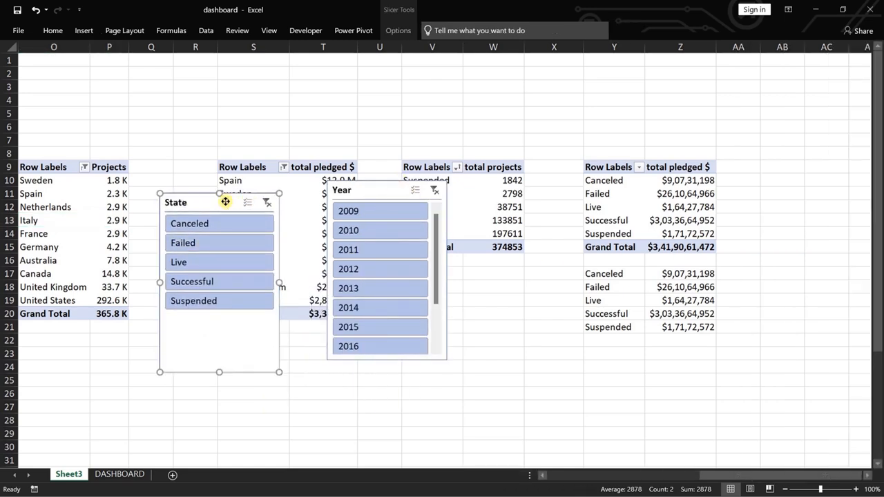
Apply the light grey slicer style to the State and Year slicers, and lengthen the Year slicer to show 2009 through 2018.
left_click(399, 30)
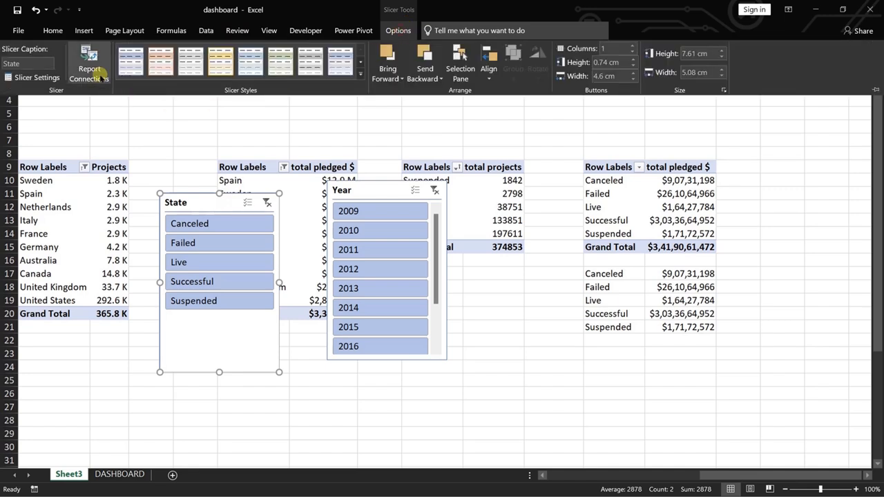
left_click(360, 73)
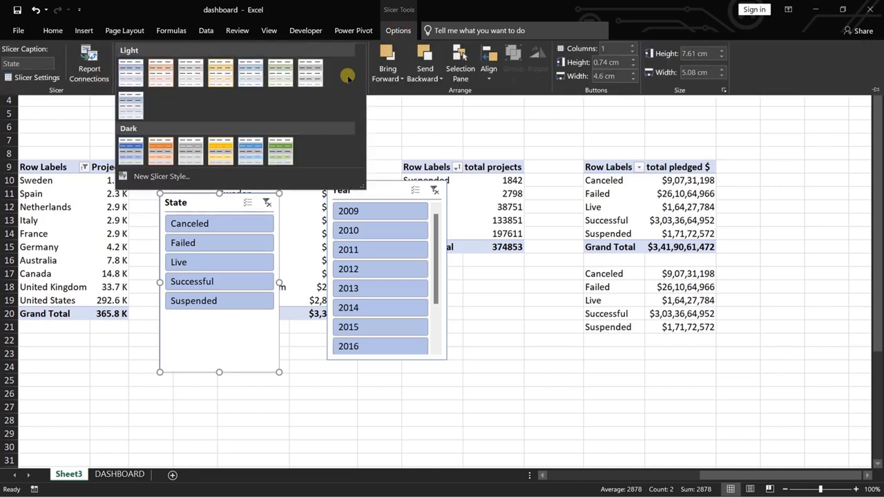
left_click(310, 73)
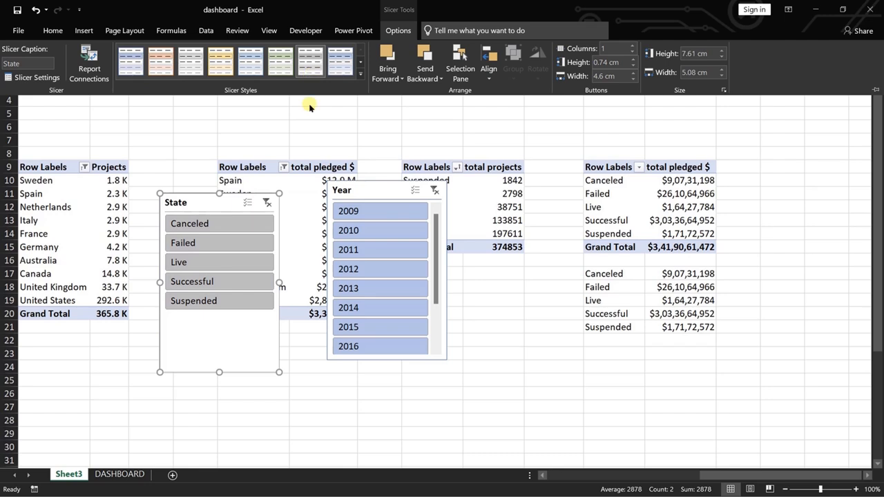
left_click(376, 195)
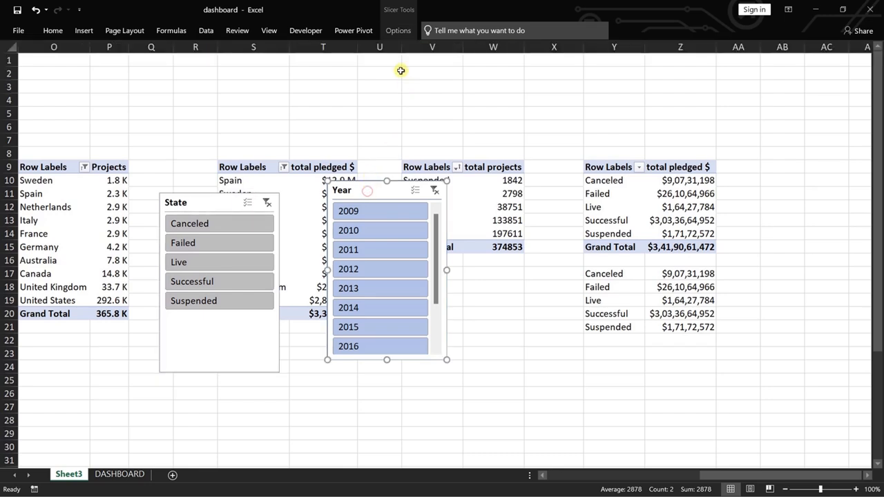
left_click(398, 30)
left_click(310, 61)
left_click_drag(387, 359, 392, 399)
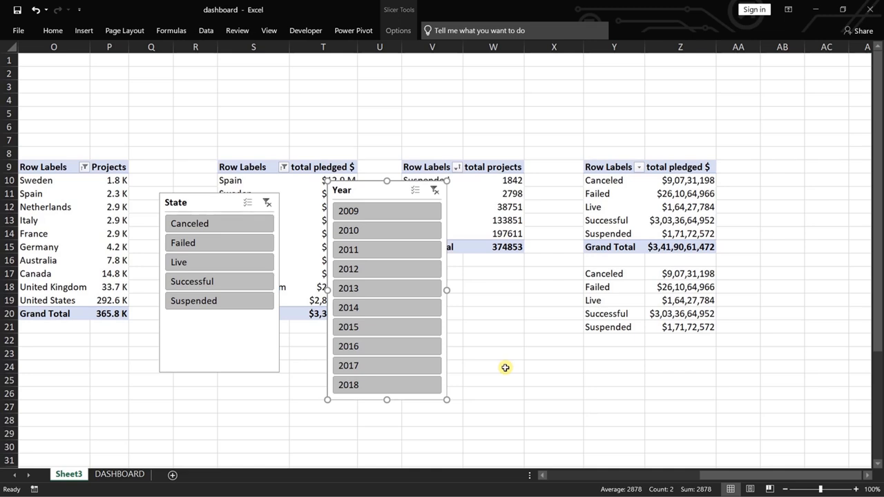
Move the Year slicer from Sheet3 to the DASHBOARD sheet and fit it into the space left of the chart frame.
key("Delete")
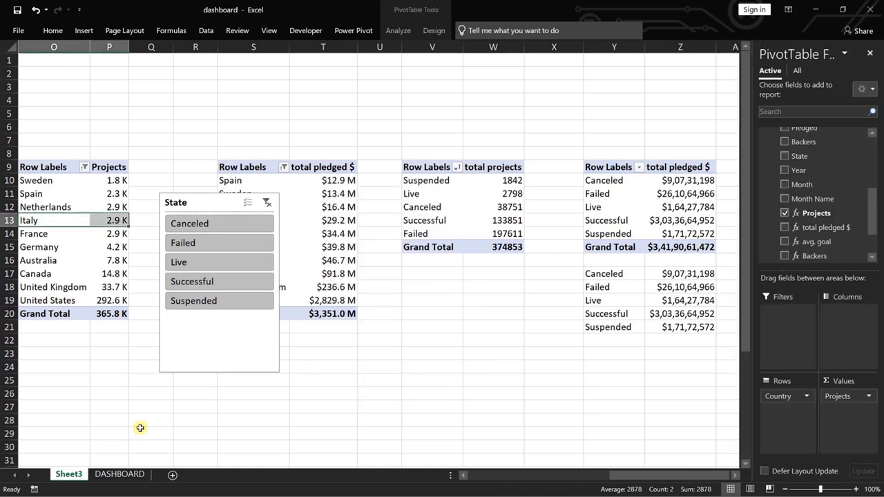
left_click(119, 478)
left_click(47, 180)
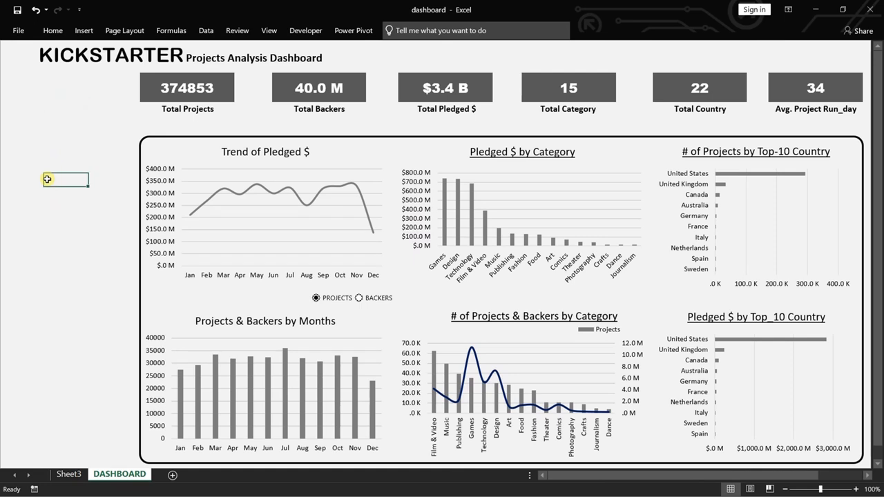
key("ctrl+v")
left_click_drag(85, 175, 51, 146)
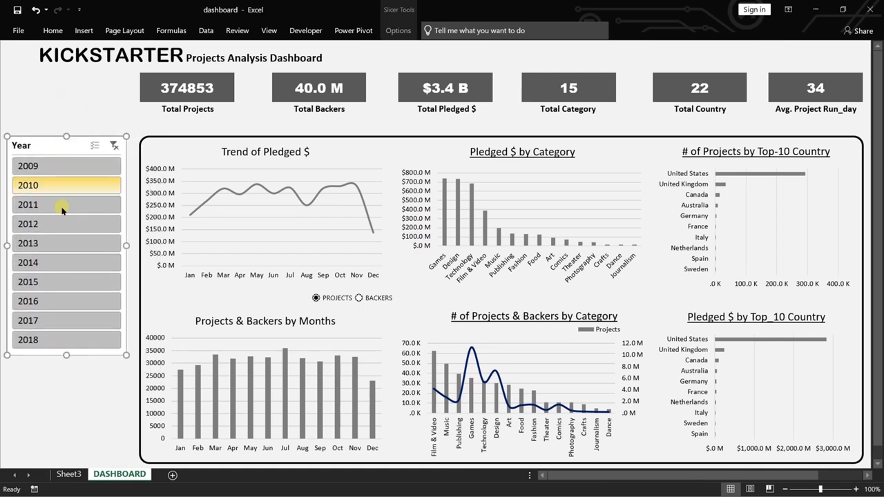
left_click_drag(127, 247, 133, 247)
left_click(103, 393)
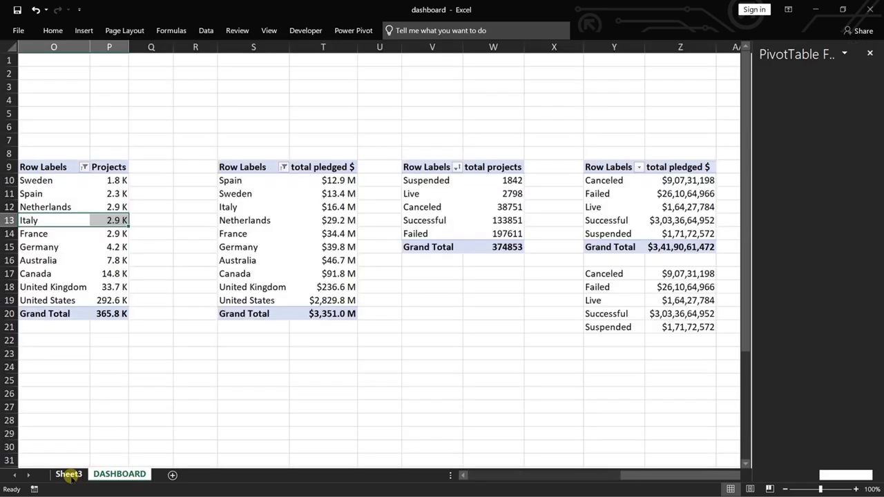
left_click(68, 474)
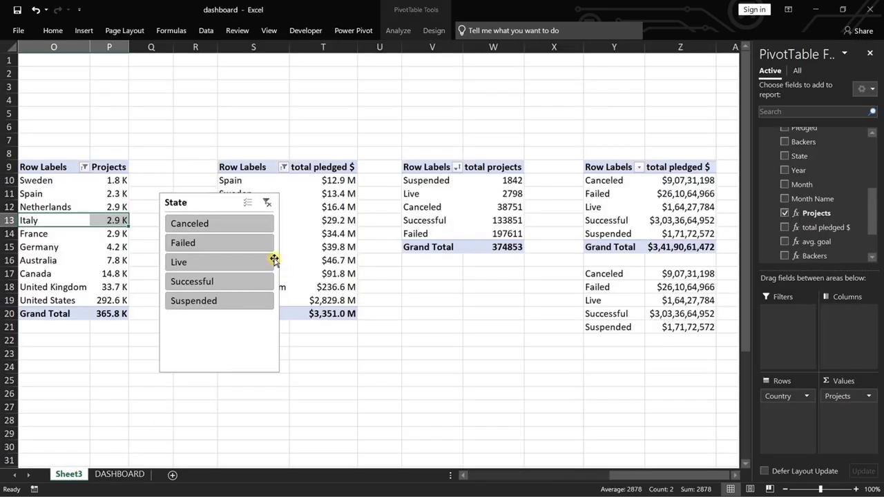
left_click(223, 352)
left_click_drag(223, 340, 228, 313)
key("ctrl+x")
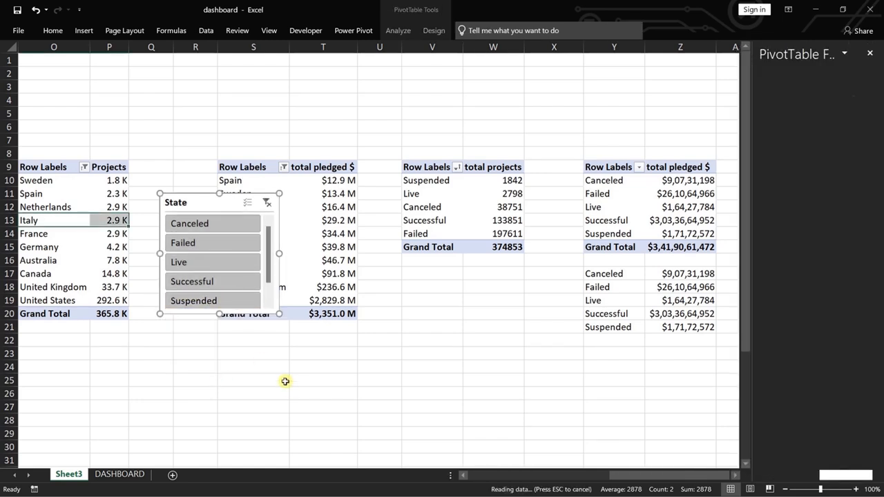
left_click(223, 202)
key("ctrl+x")
left_click(293, 419)
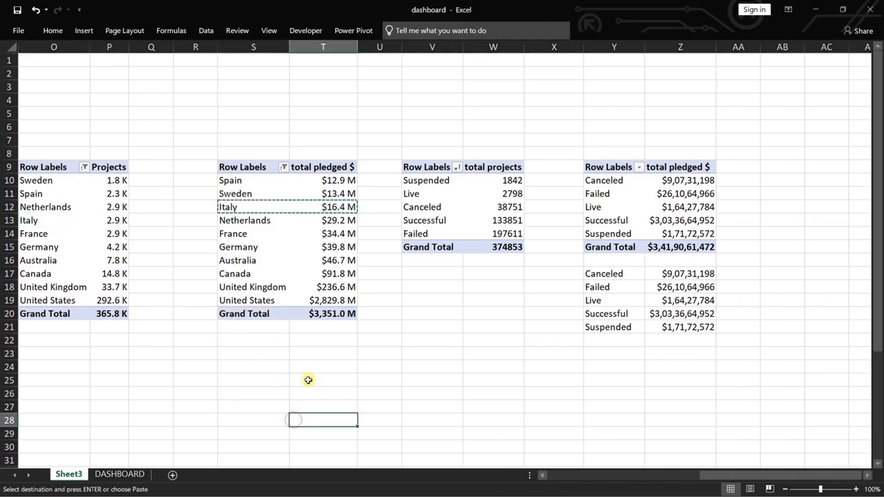
left_click(115, 474)
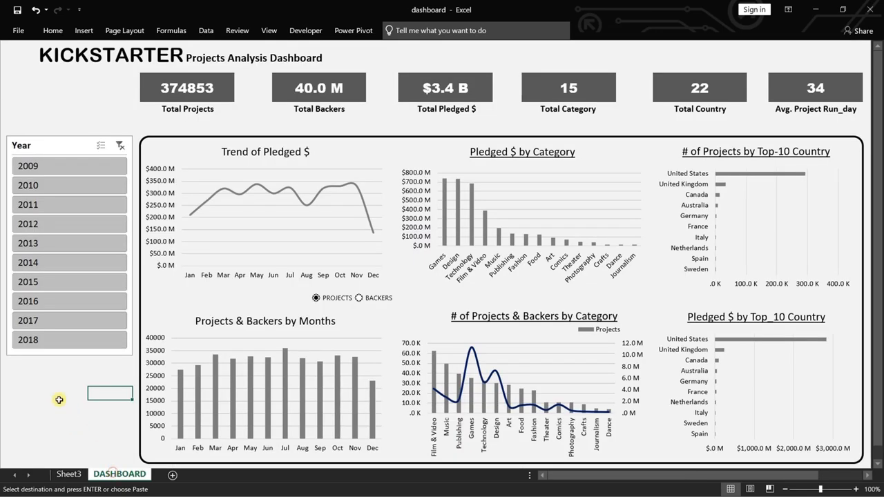
left_click(14, 365)
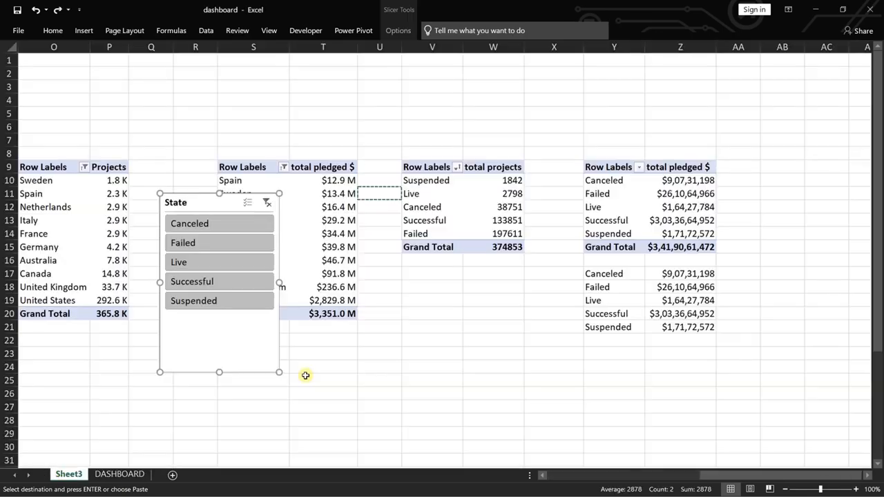
Move the State slicer from Sheet3 to the DASHBOARD sheet, placing it below the Year slicer.
key("ctrl+x")
left_click(111, 474)
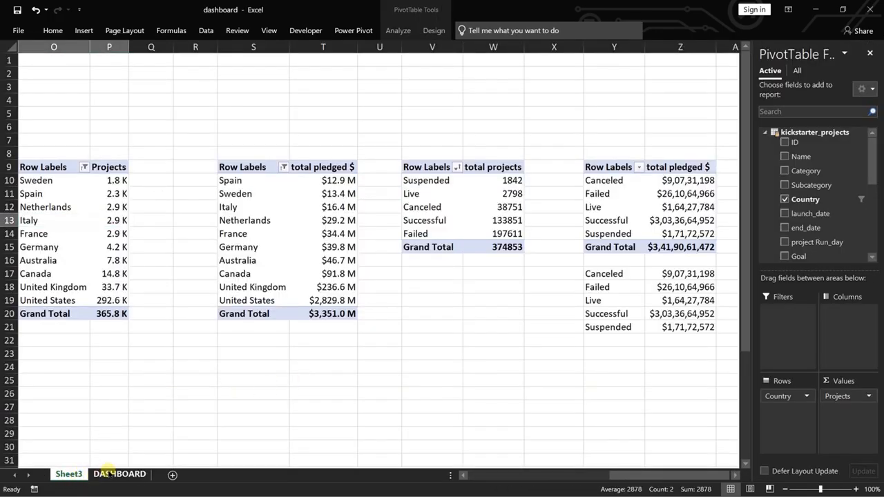
left_click(13, 376)
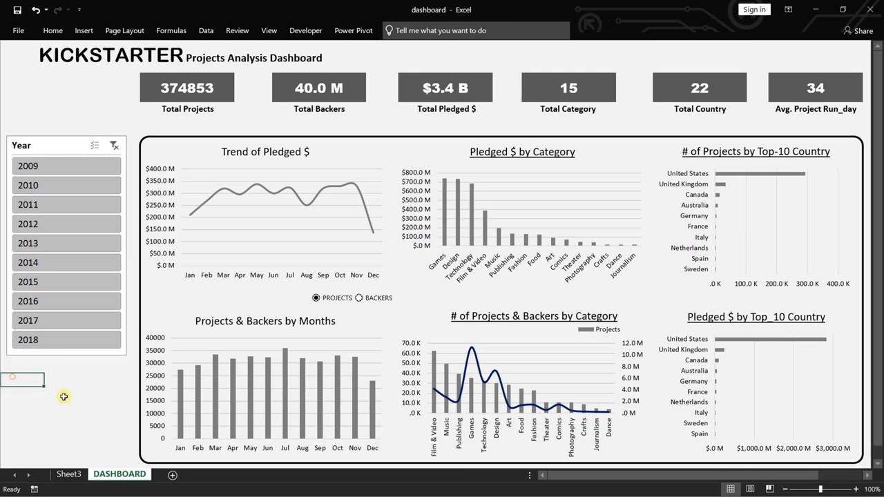
key("ctrl+v")
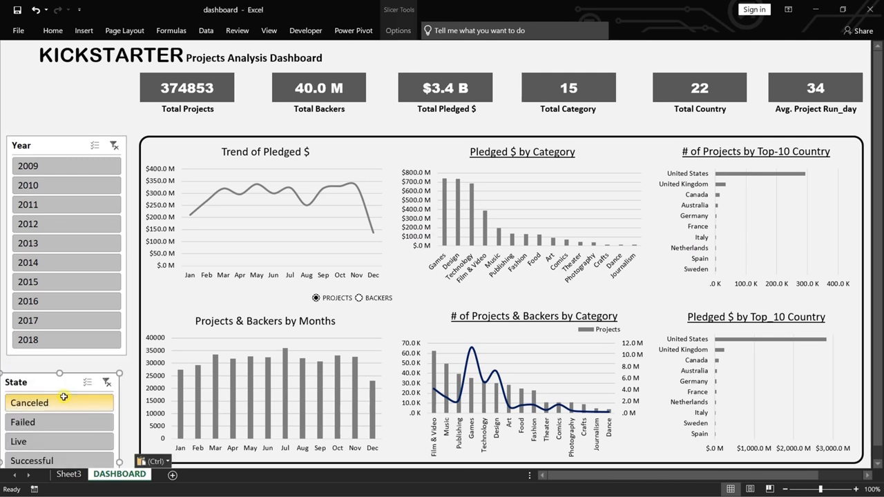
left_click(128, 379)
Align the left edges of the State and Year slicers on the dashboard.
scroll(128, 378, "down", 3)
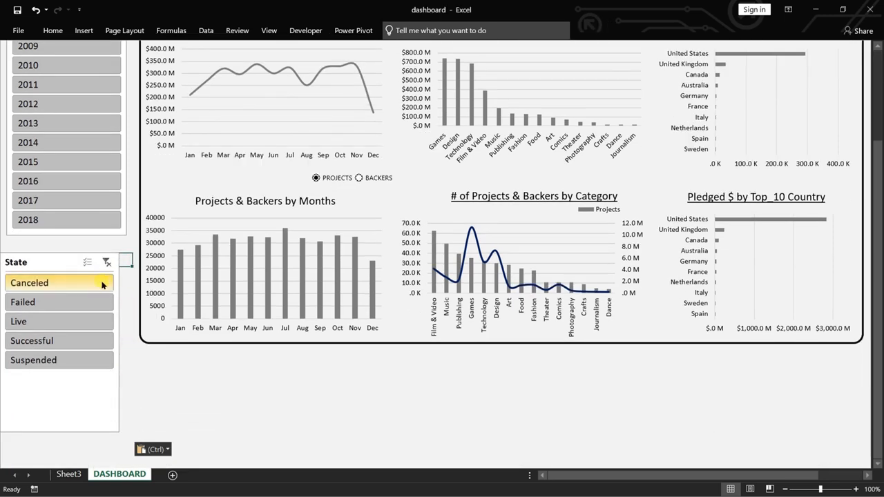
left_click(40, 257)
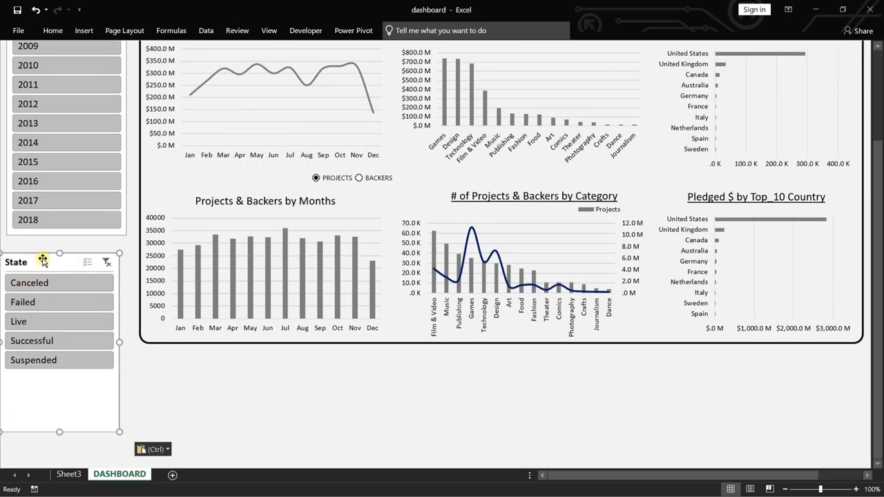
left_click(125, 95, "ctrl")
left_click(400, 32)
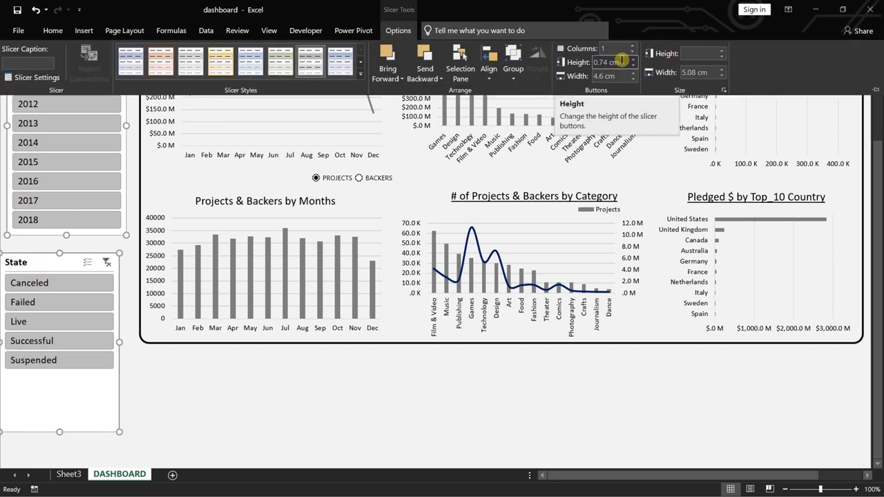
left_click(488, 69)
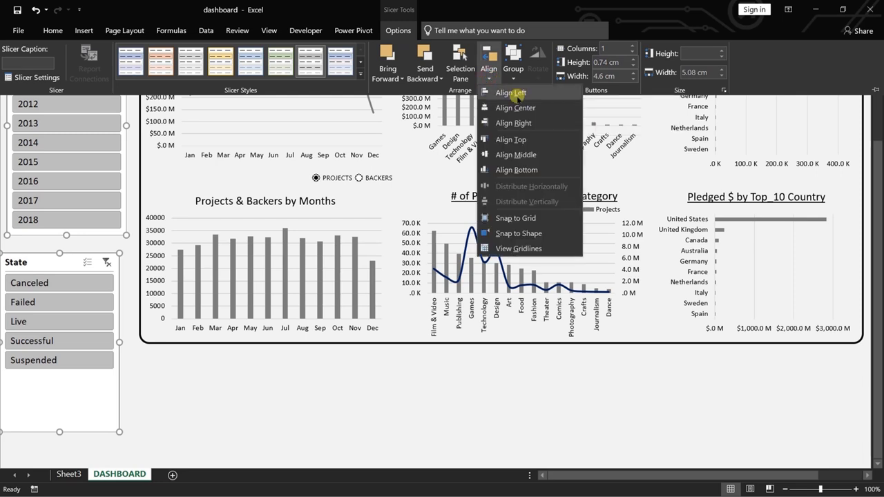
left_click(514, 94)
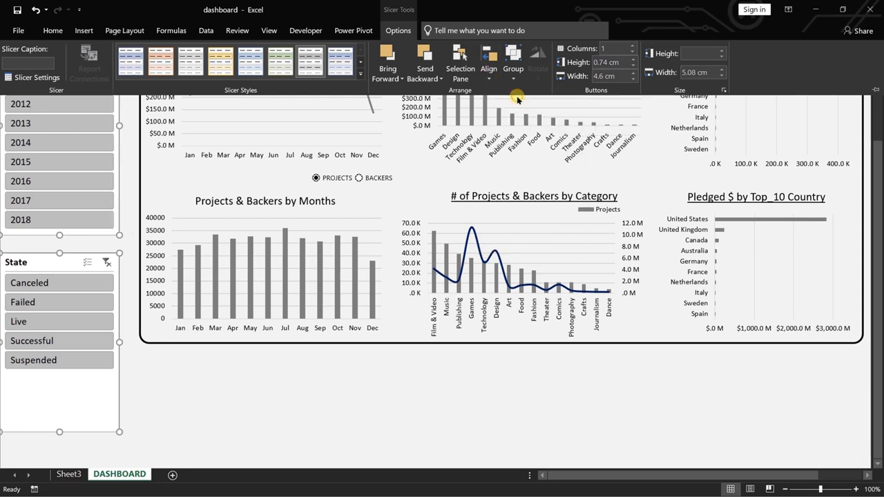
left_click(59, 432)
left_click_drag(59, 431, 73, 375)
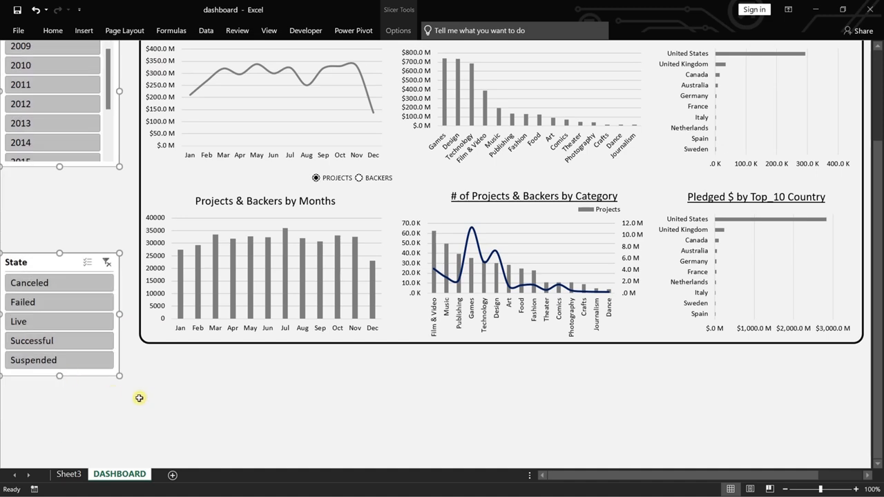
key("ctrl+z")
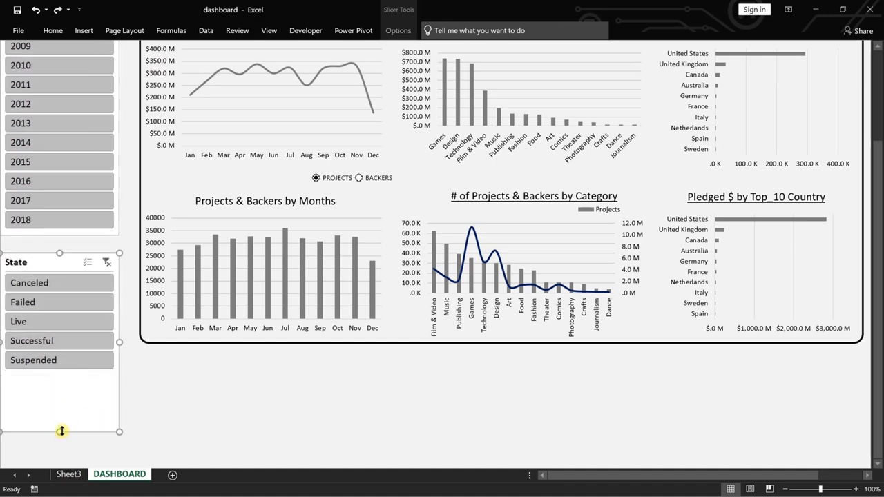
Shorten the State slicer to remove its empty space and trim the Year slicer's bottom edge slightly.
left_click_drag(61, 431, 69, 371)
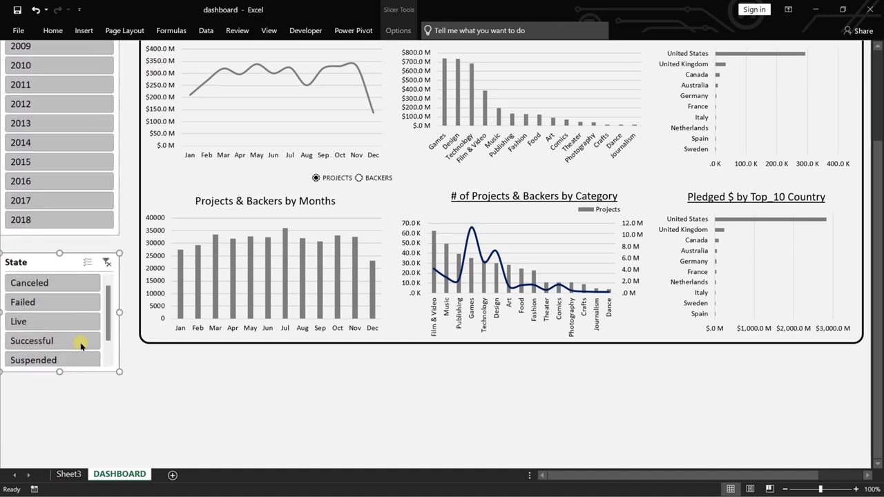
left_click(81, 234)
left_click_drag(59, 235, 59, 233)
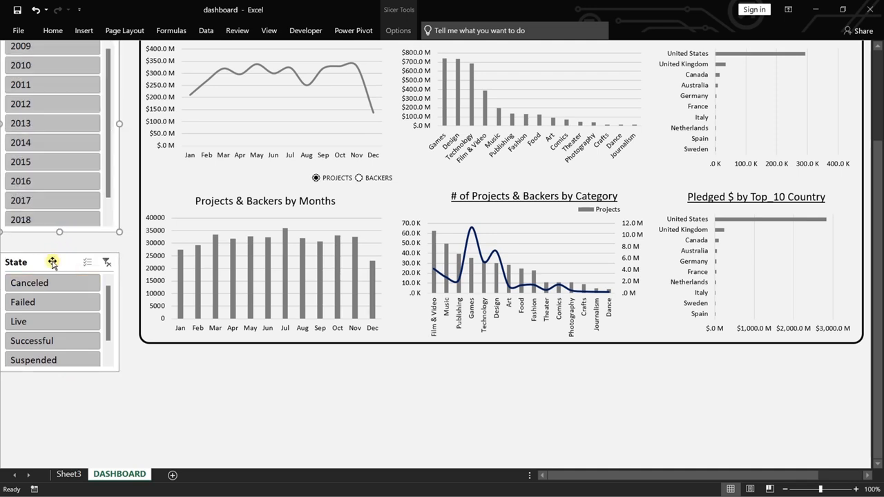
Nudge the State slicer up directly beneath the Year slicer and lengthen it slightly to fit all five states, Canceled to Suspended.
left_click(52, 261)
key("Up")
key("Up")
key("Up")
key("Up")
key("Up")
key("Up")
key("Up")
key("Up")
key("Up")
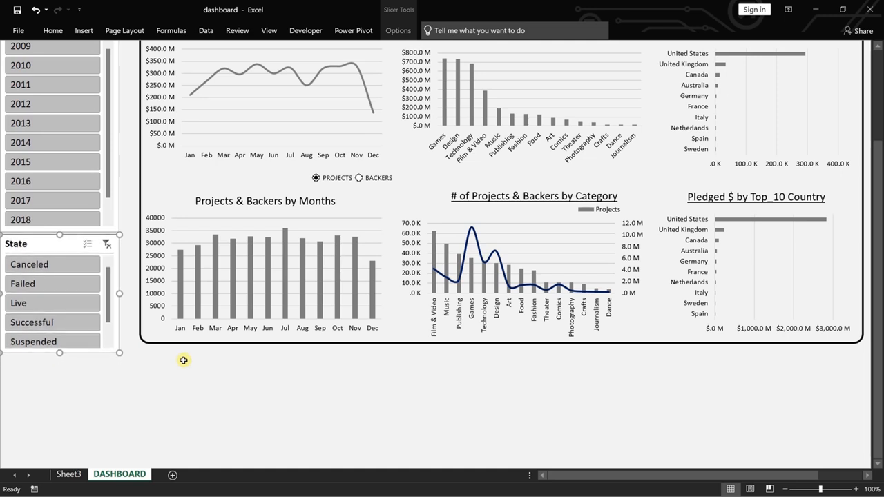
left_click_drag(60, 353, 58, 358)
left_click(109, 211)
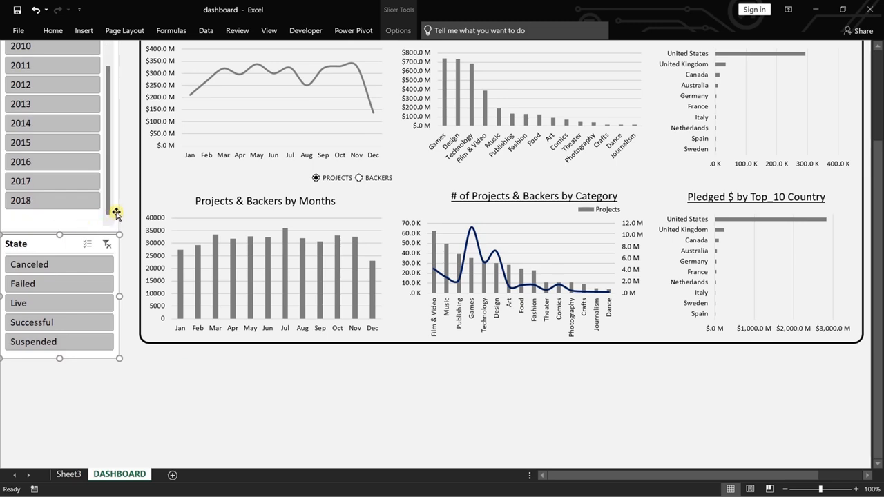
left_click(159, 389)
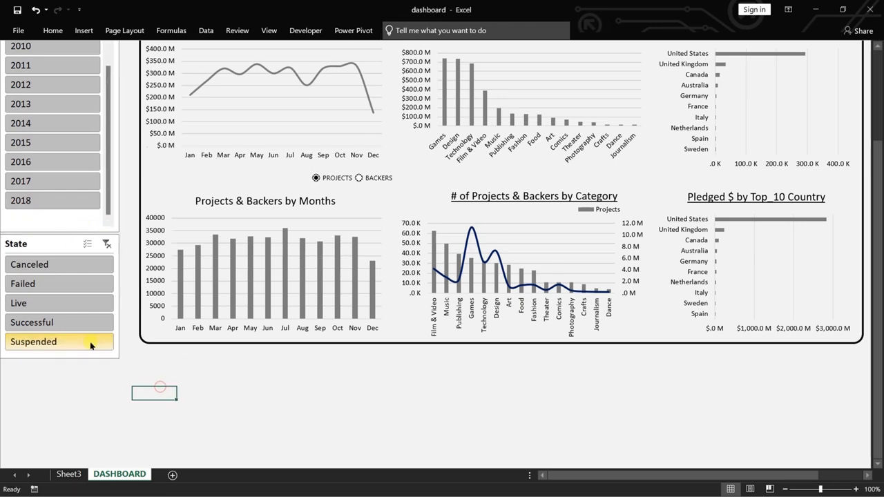
Shorten the Year slicer on the dashboard so that its bottom edge ends just below 2018.
scroll(90, 345, "up", 3)
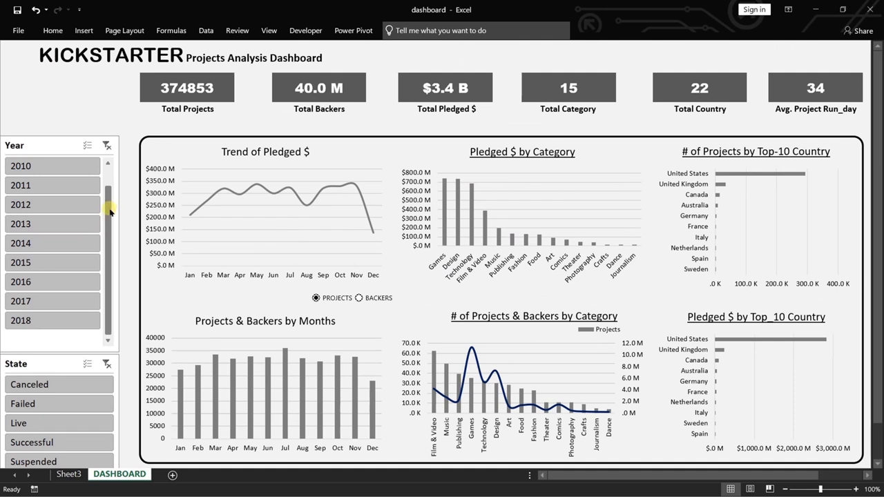
left_click_drag(110, 211, 113, 241)
left_click(53, 147)
left_click_drag(59, 352, 59, 333)
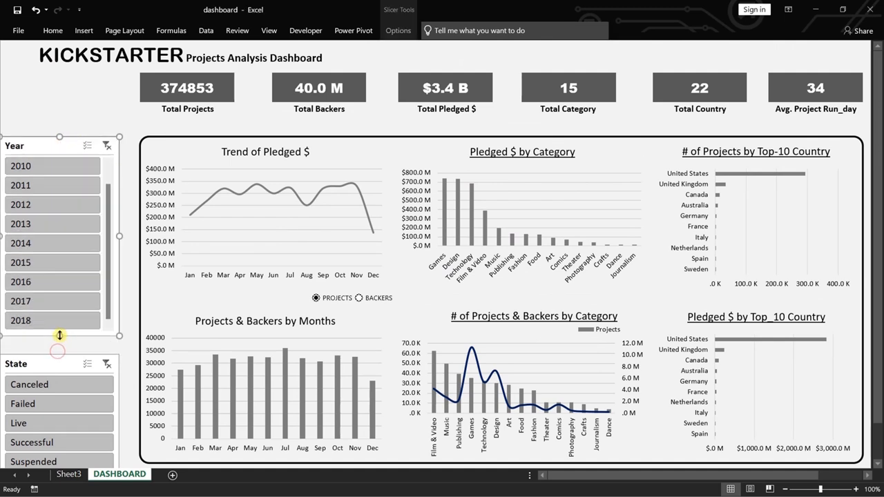
Nudge the State slicer up to sit just beneath the shortened Year slicer.
left_click(71, 364)
key("Up")
key("Up")
key("Up")
key("Up")
key("Up")
key("Up")
key("Up")
key("Up")
key("Up")
key("Up")
key("Up")
key("Up")
key("Up")
key("Up")
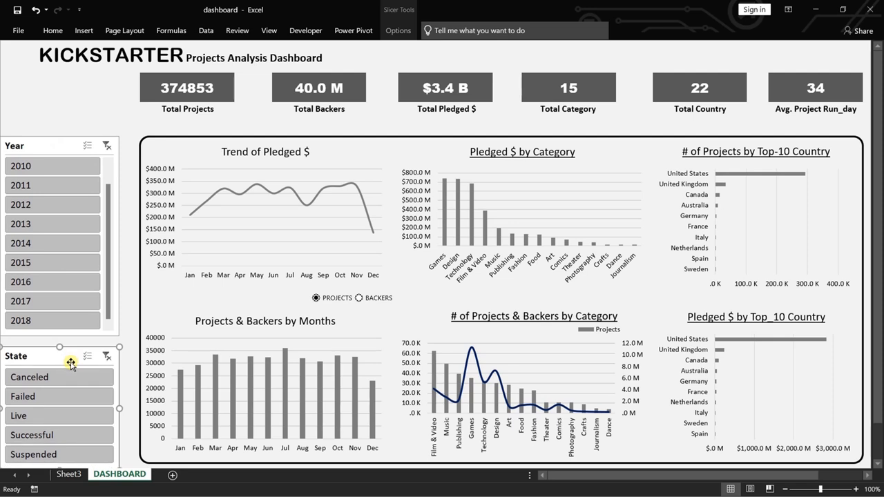
key("Up")
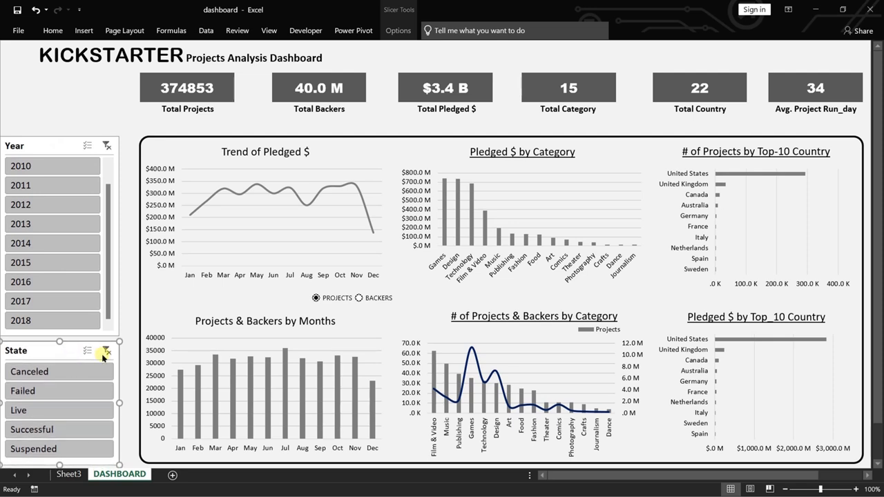
Nudge the Year and State slicers together to the right, away from the sheet edge and closer to the chart frame.
left_click(51, 145, "ctrl")
key("Right")
key("Right")
key("Right")
key("Right")
key("Right")
key("Right")
key("Right")
key("Right")
key("Right")
key("Right")
key("Right")
key("Right")
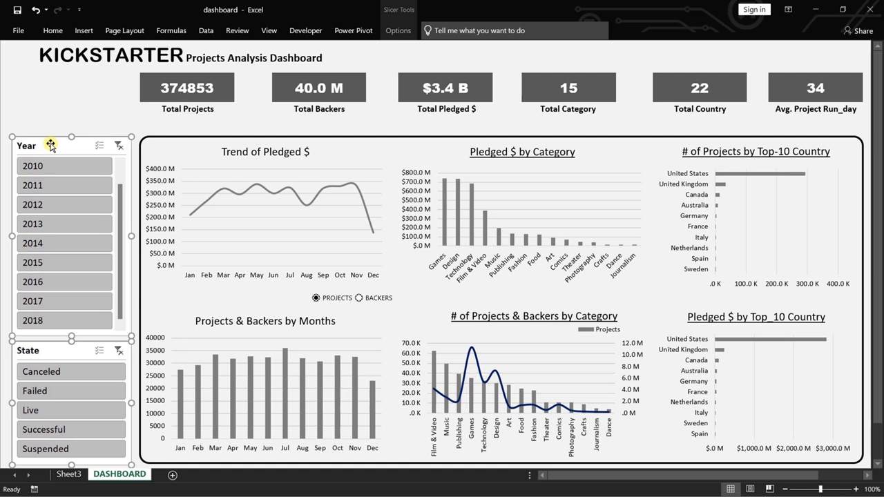
left_click(45, 100)
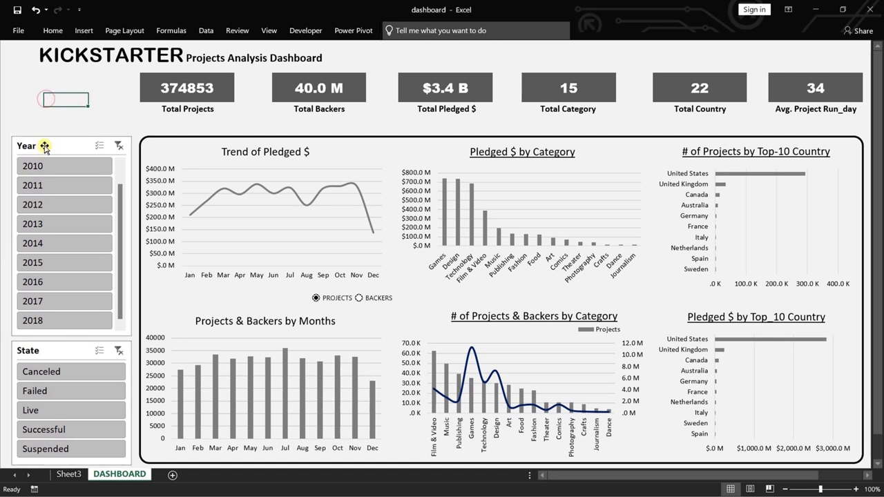
Connect the Year slicer to the Sheet3 reports PivotTable10, PivotTable11, PivotTable12, PivotTable17, PivotTable18 and PivotTable19.
right_click(45, 146)
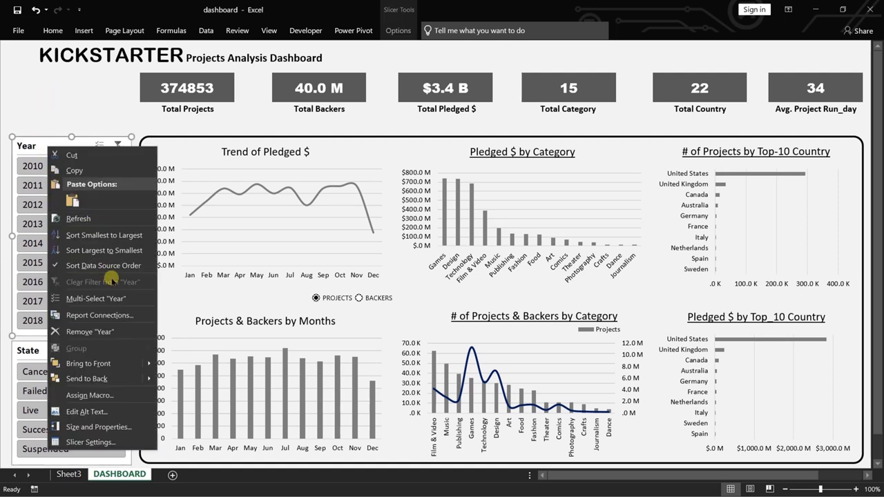
left_click(110, 314)
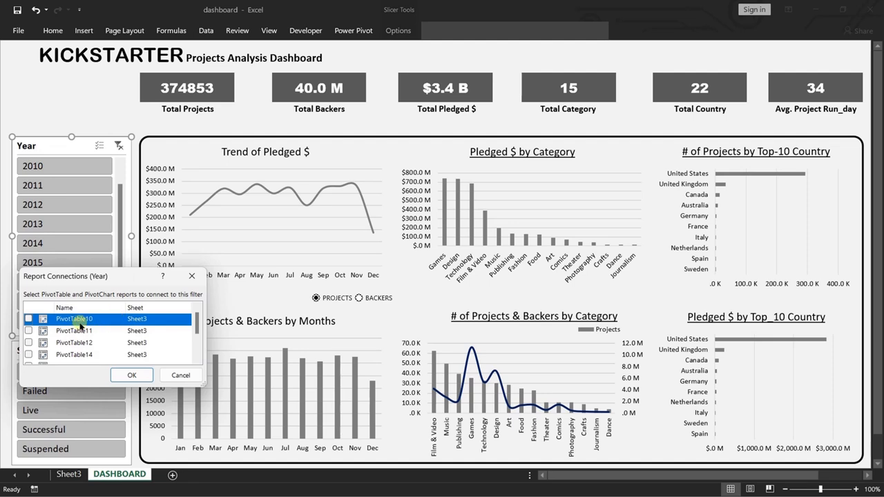
left_click_drag(197, 318, 198, 318)
left_click(119, 321)
left_click(28, 318)
left_click(28, 331)
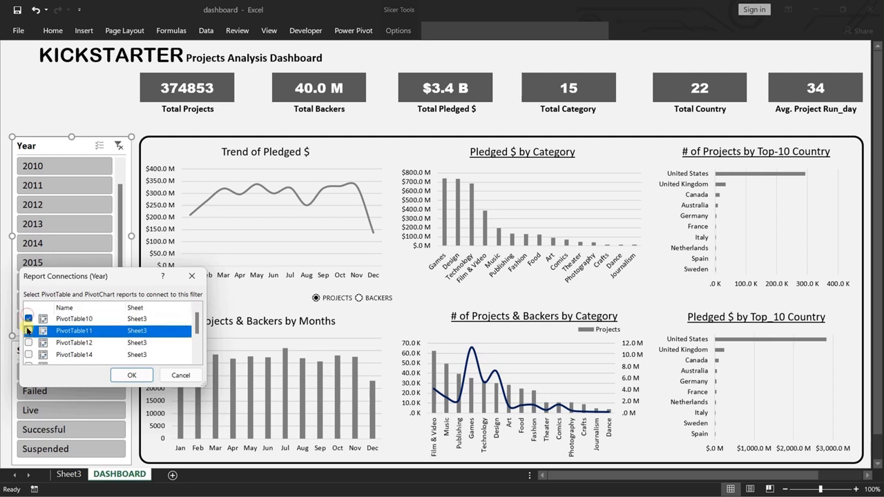
left_click(29, 342)
left_click(26, 355)
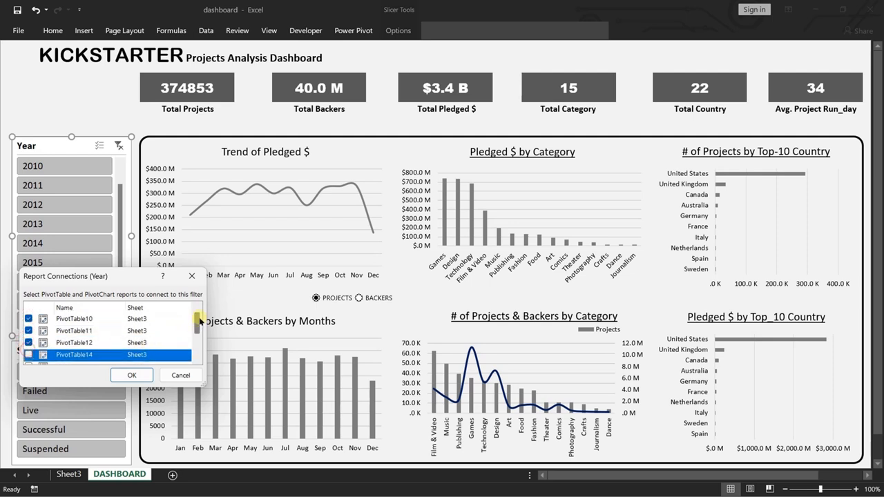
left_click_drag(195, 321, 196, 342)
left_click(28, 333)
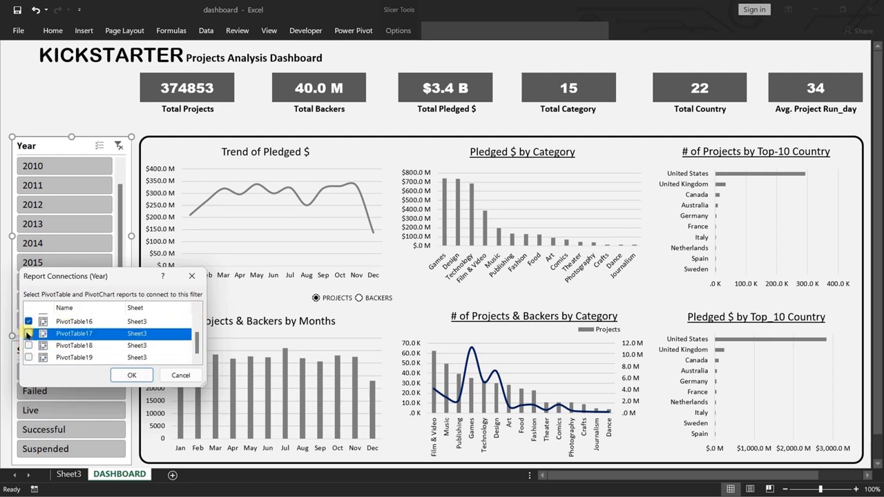
left_click(28, 345)
left_click(28, 357)
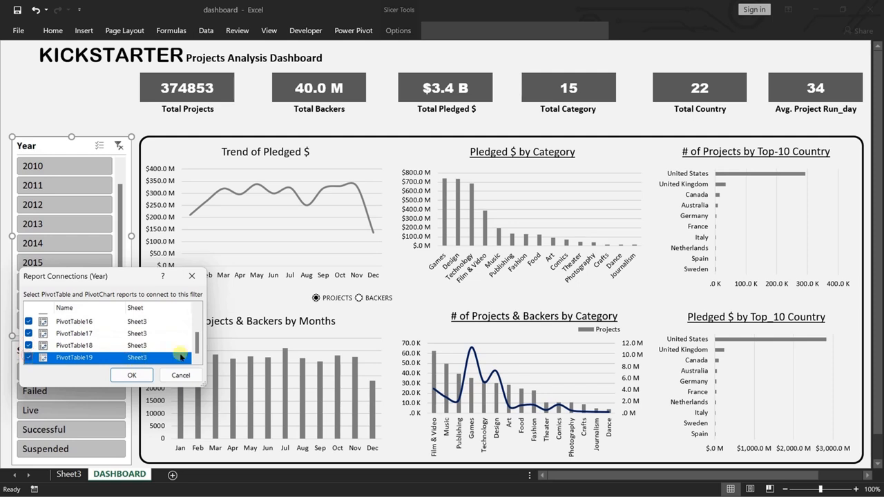
left_click(133, 374)
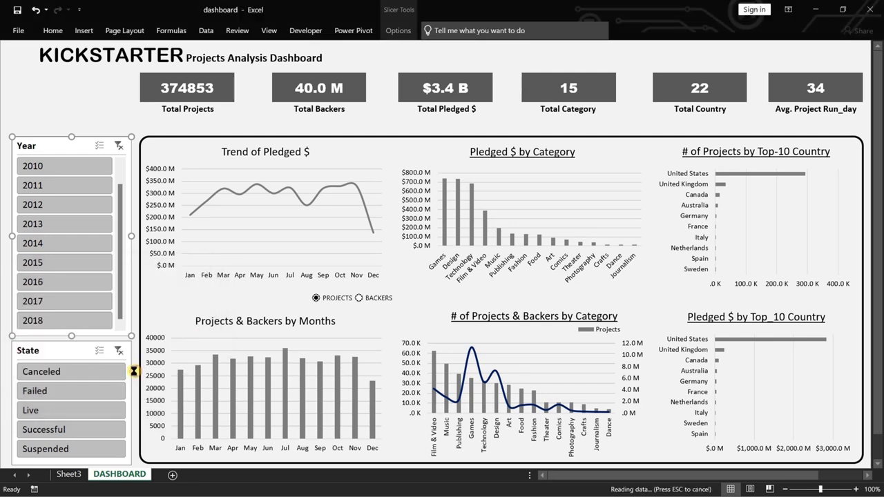
Test the Year slicer by filtering the dashboard to 2011, 2012, 2014, 2015, 2017 and 2011 again, and clear the filter.
left_click(48, 187)
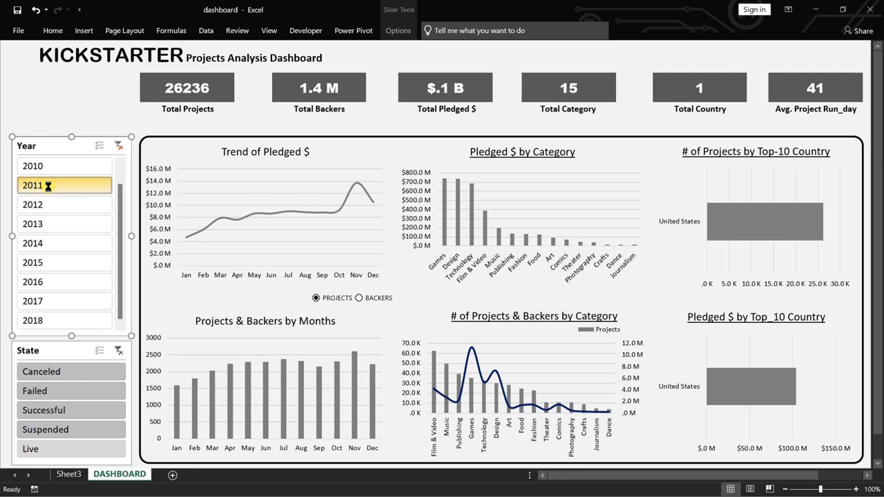
left_click(48, 205)
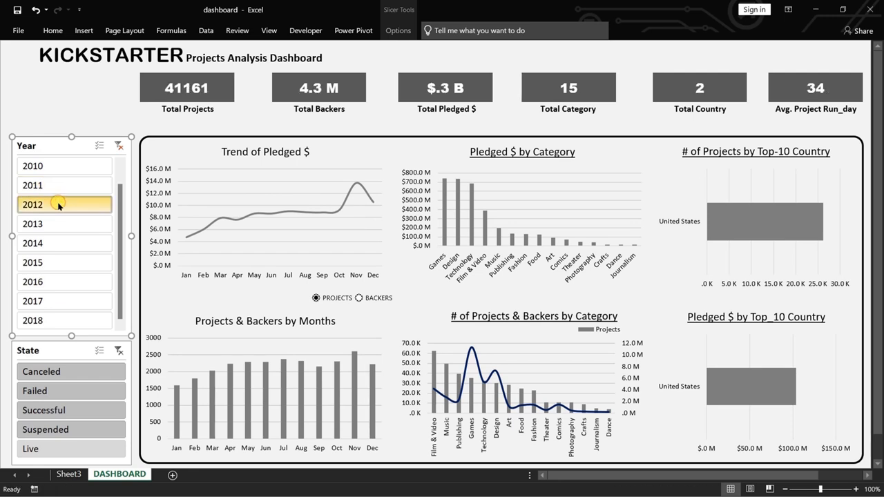
left_click(61, 247)
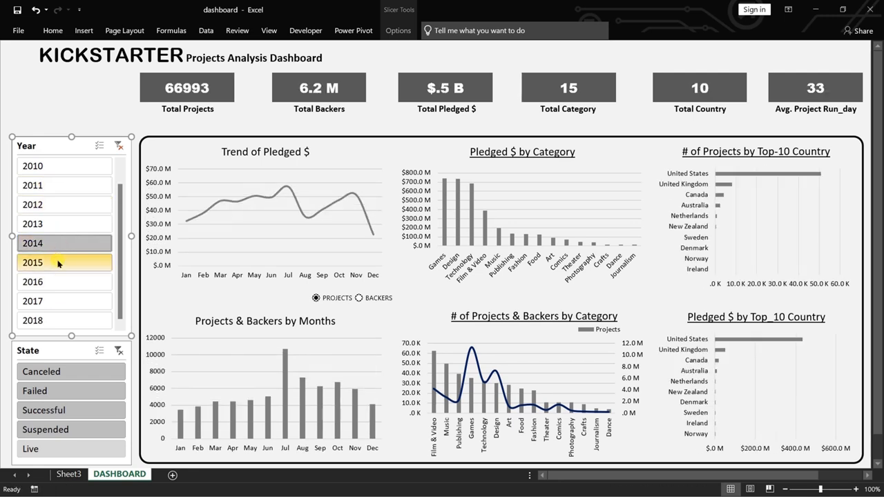
left_click(59, 264)
left_click(65, 301)
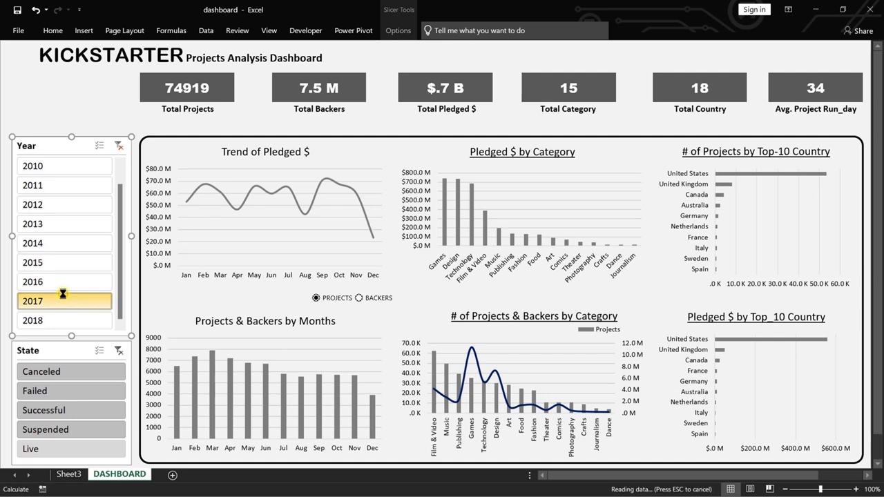
left_click(58, 186)
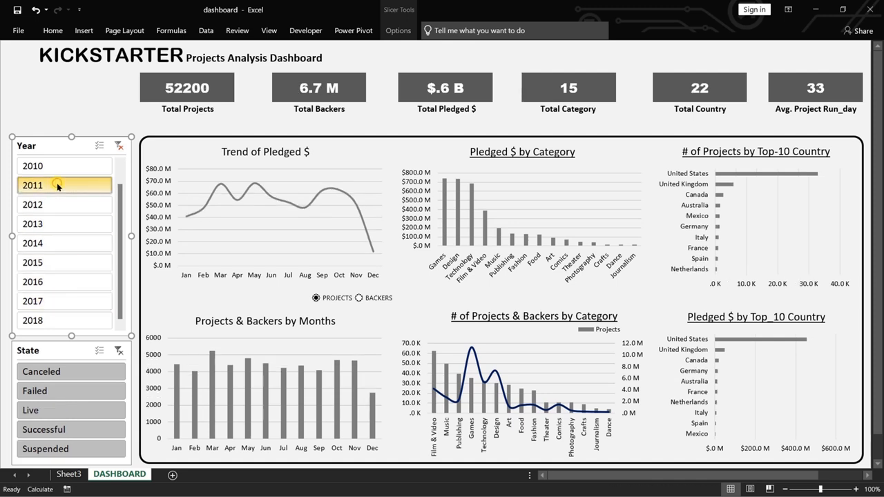
left_click(119, 145)
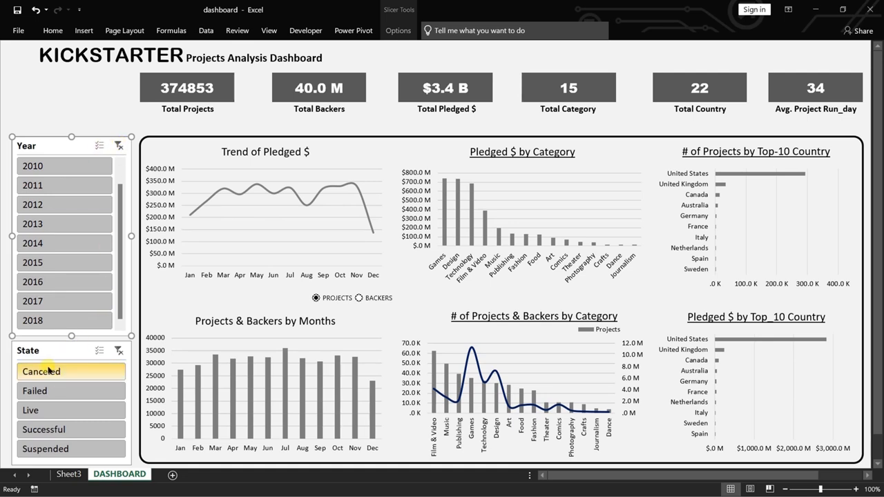
Connect the State slicer to the Sheet3 reports PivotTable10, PivotTable11, PivotTable12, PivotTable14, PivotTable17, PivotTable18 and PivotTable19.
right_click(63, 350)
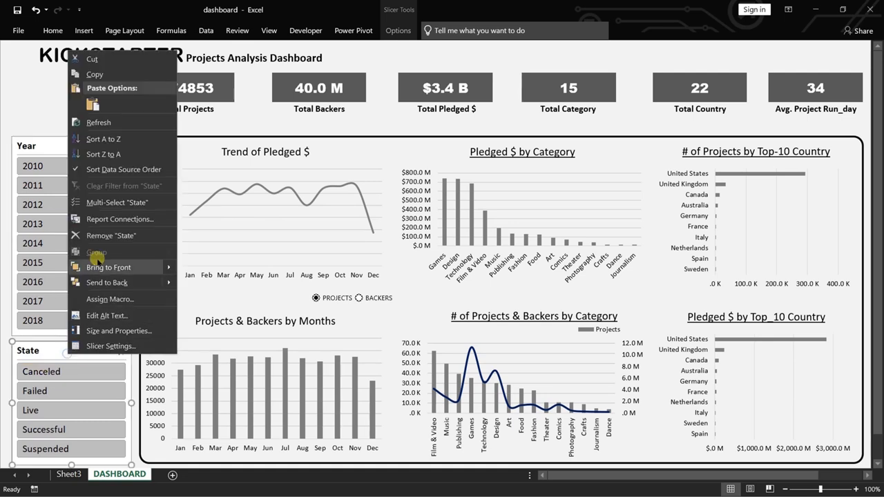
left_click(123, 219)
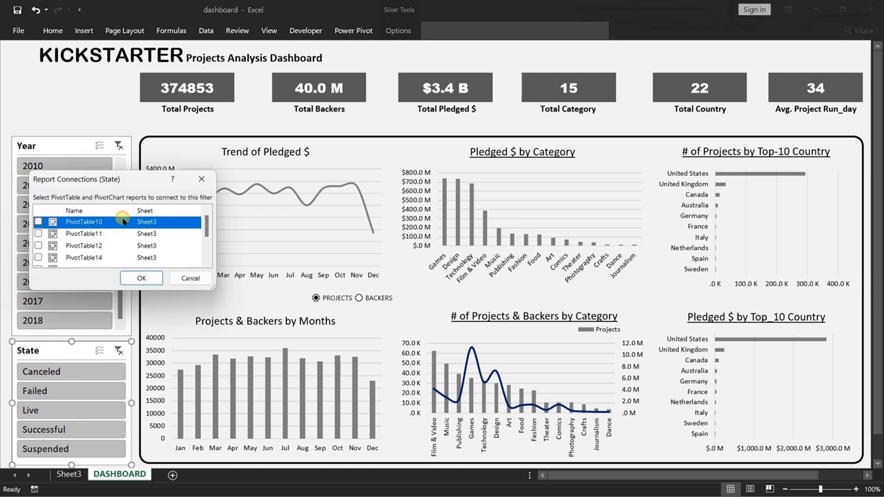
left_click(38, 221)
left_click(38, 233)
left_click(38, 245)
left_click(38, 257)
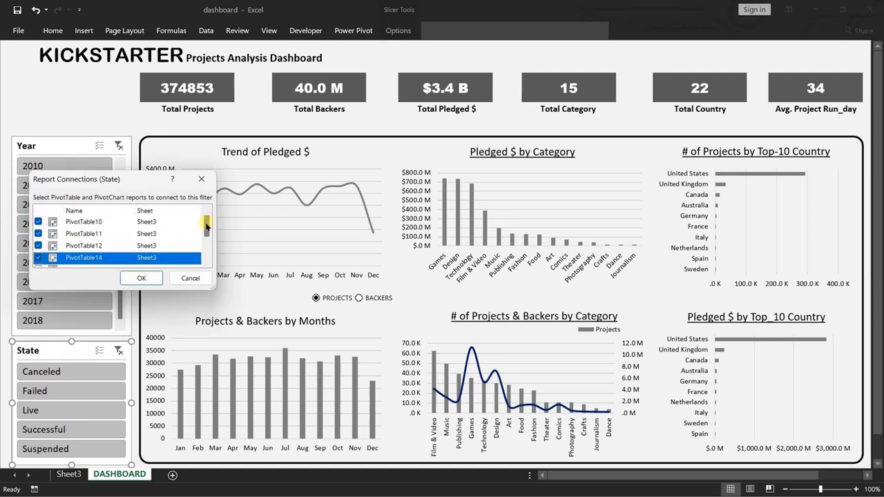
left_click_drag(206, 224, 206, 243)
left_click(38, 229)
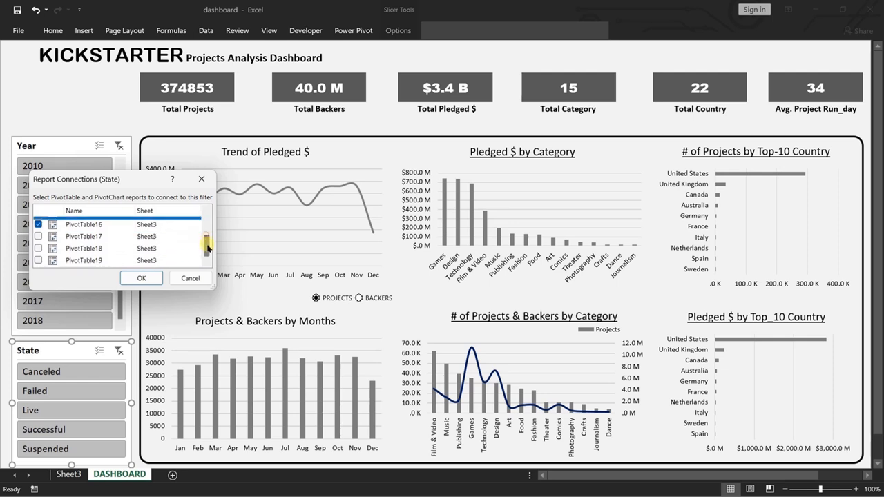
left_click(38, 236)
left_click(38, 248)
left_click(38, 260)
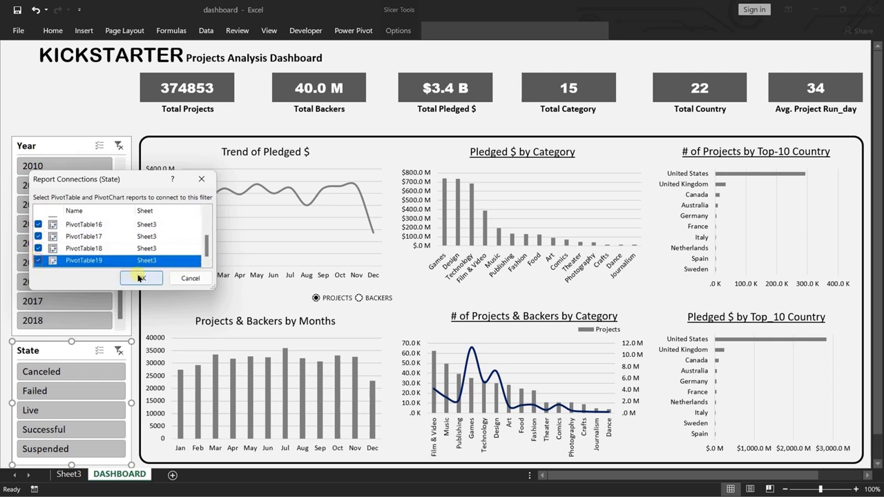
left_click(141, 278)
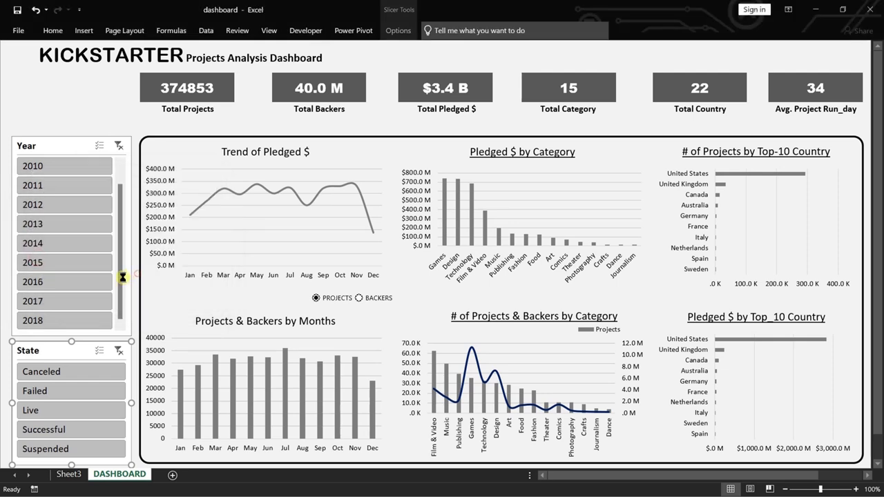
Test the State slicer by filtering the dashboard to Successful, Suspended and Failed, and clear the filter.
left_click(53, 432)
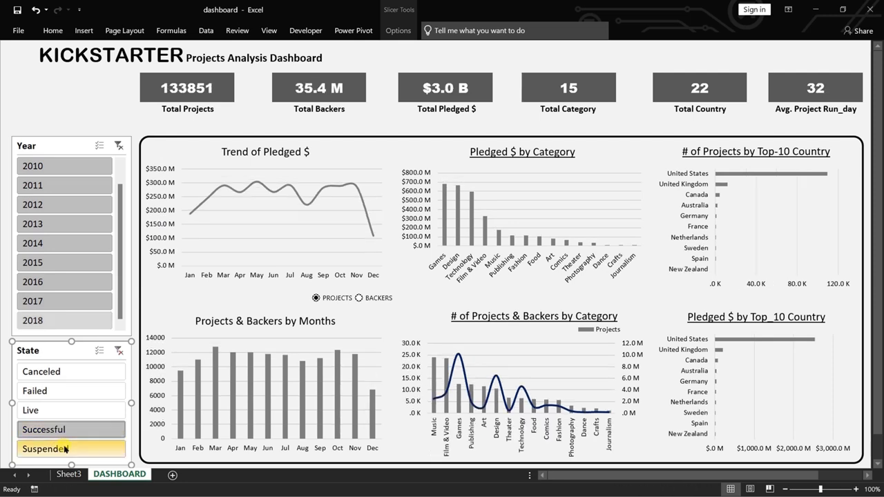
left_click(63, 447)
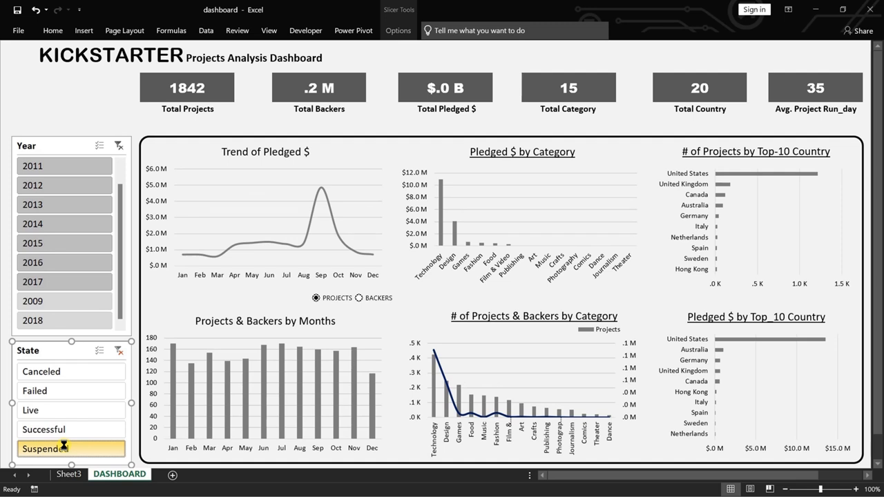
left_click(61, 392)
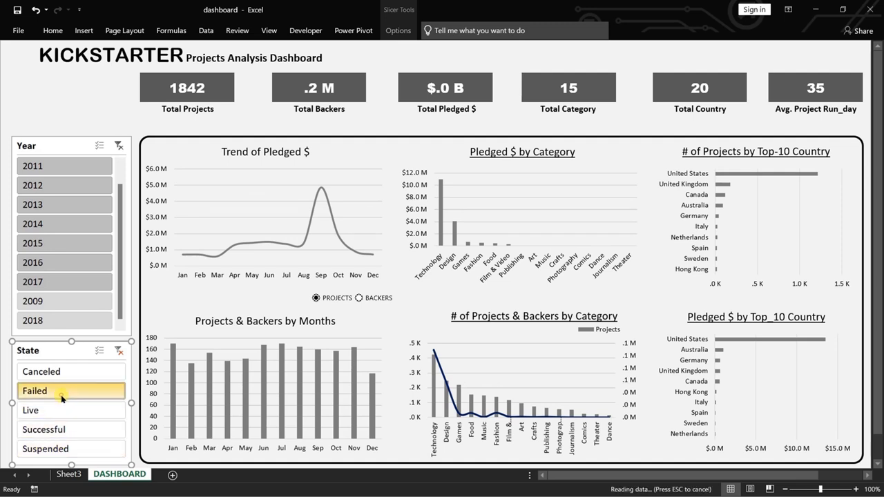
left_click(118, 351)
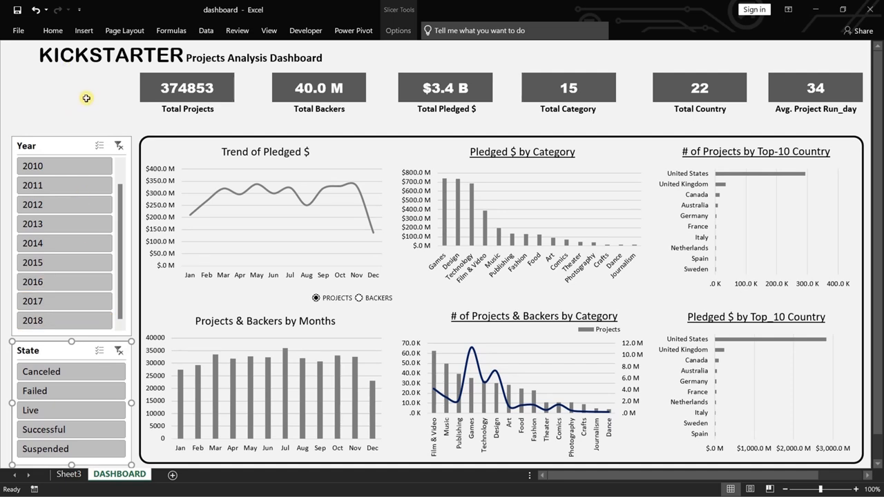
Nudge the six summary cards and their labels, together with the selected State slicer, slightly down on the dashboard.
left_click(146, 86)
left_click(290, 84, "ctrl")
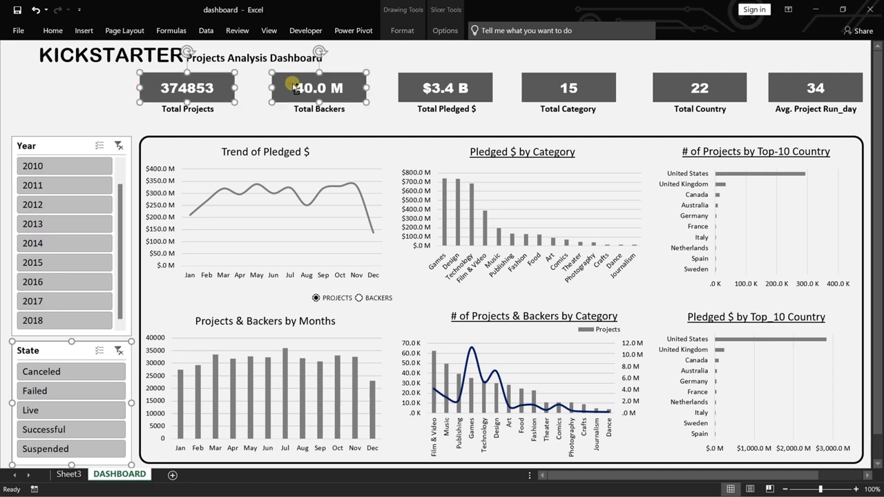
left_click(424, 78, "ctrl")
left_click(561, 84, "ctrl")
left_click(675, 76, "ctrl")
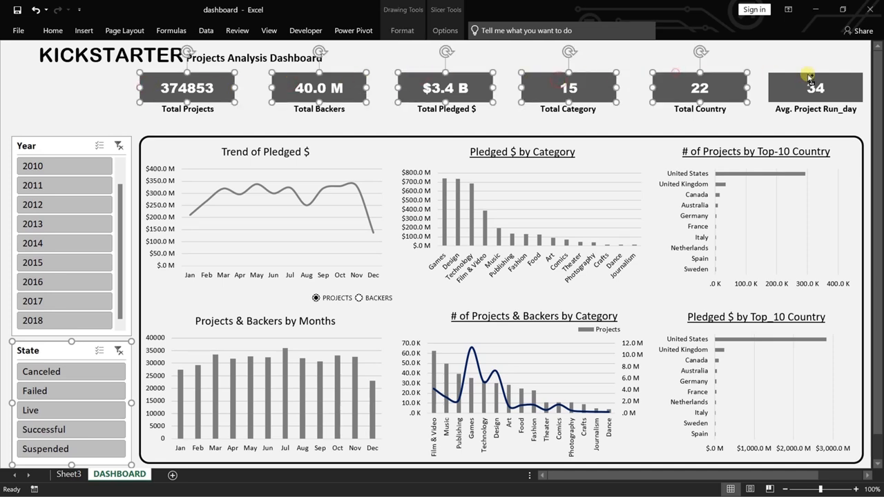
left_click(807, 79, "ctrl")
left_click(794, 112, "ctrl")
left_click(722, 112, "ctrl")
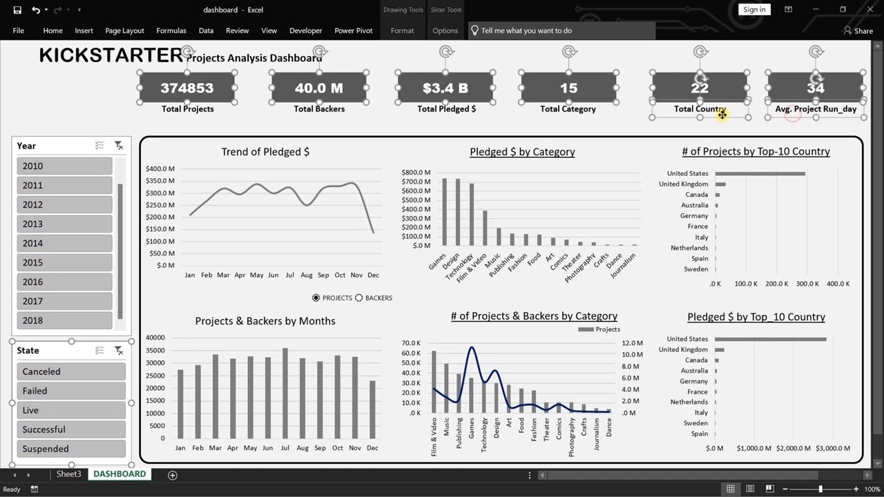
left_click(576, 114, "ctrl")
left_click(472, 108, "ctrl")
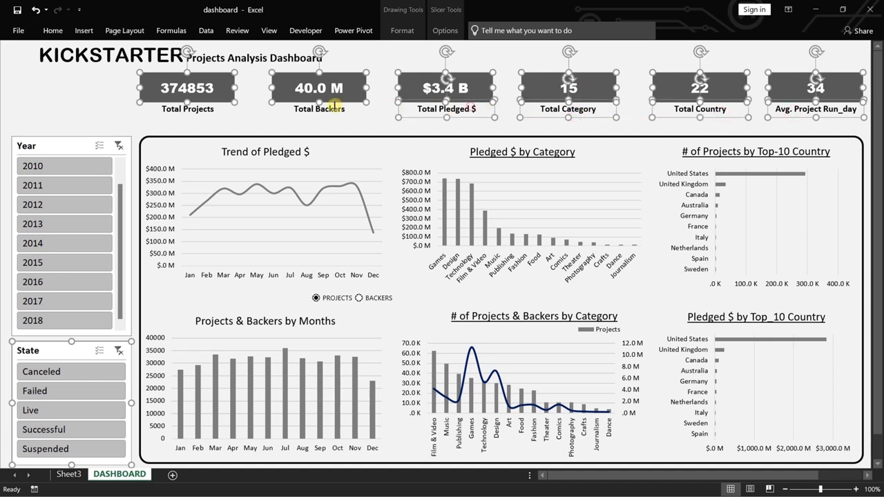
left_click(322, 114, "ctrl")
left_click(196, 110, "ctrl")
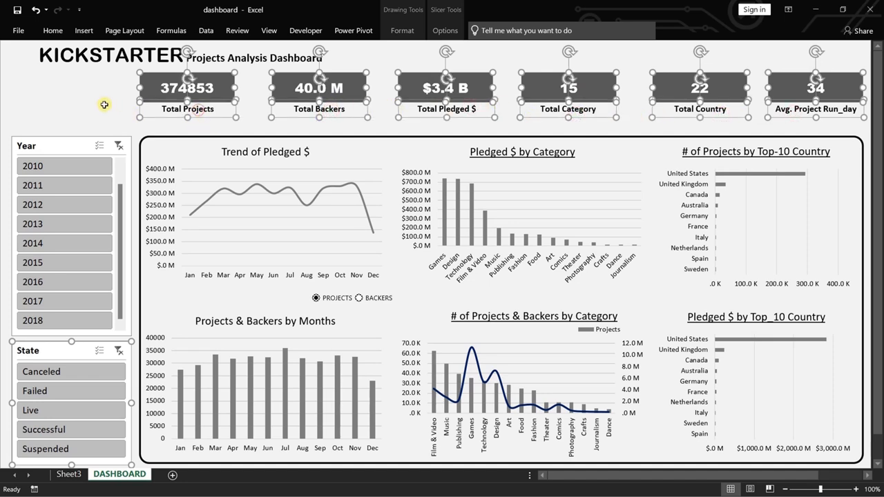
key("Down")
key("Down")
key("Down")
key("Down")
key("Down")
key("Down")
key("Down")
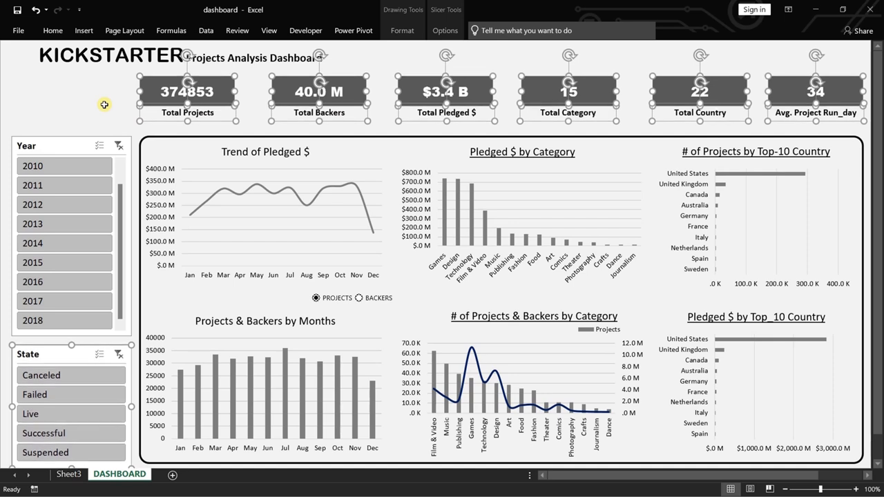
key("Down")
key("Down")
left_click(103, 105)
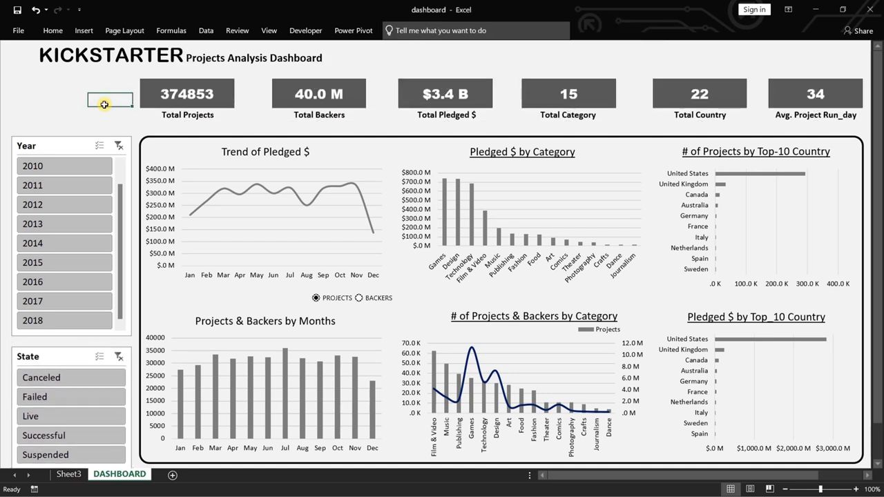
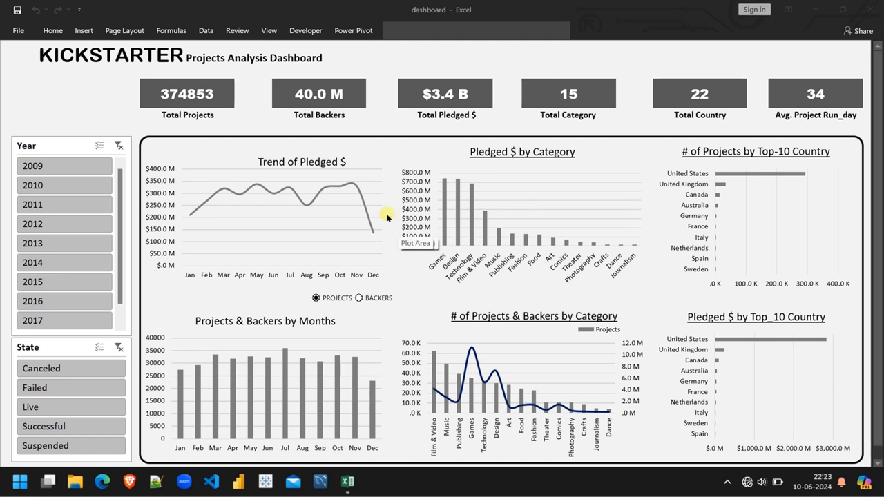
Try moving the Trend of Pledged $ chart over the Year slicer and undo the move.
left_click(230, 142)
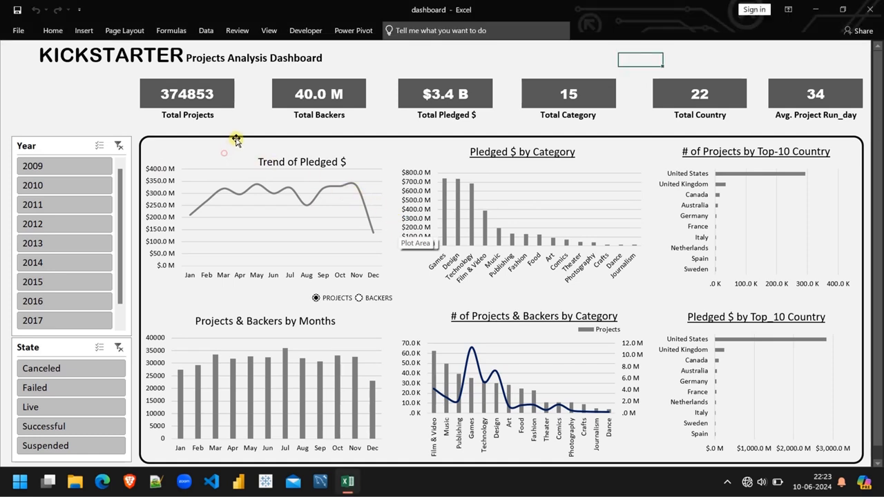
left_click_drag(223, 157, 209, 149)
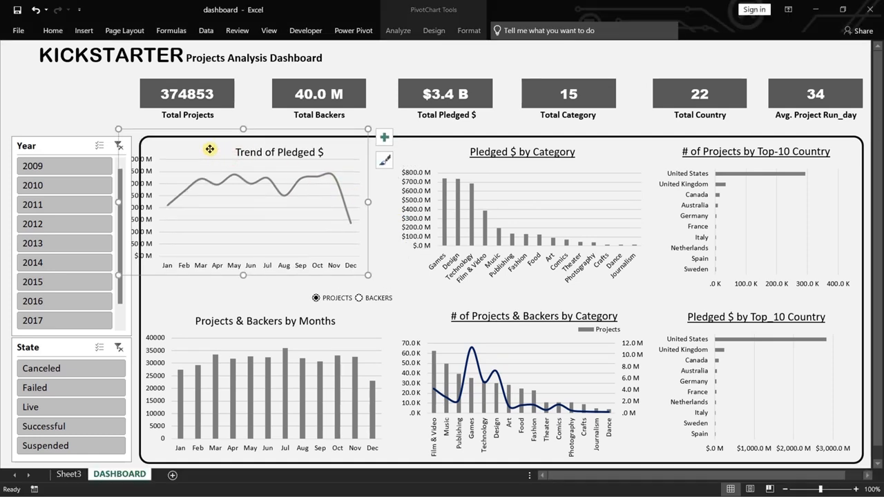
key("ctrl+z")
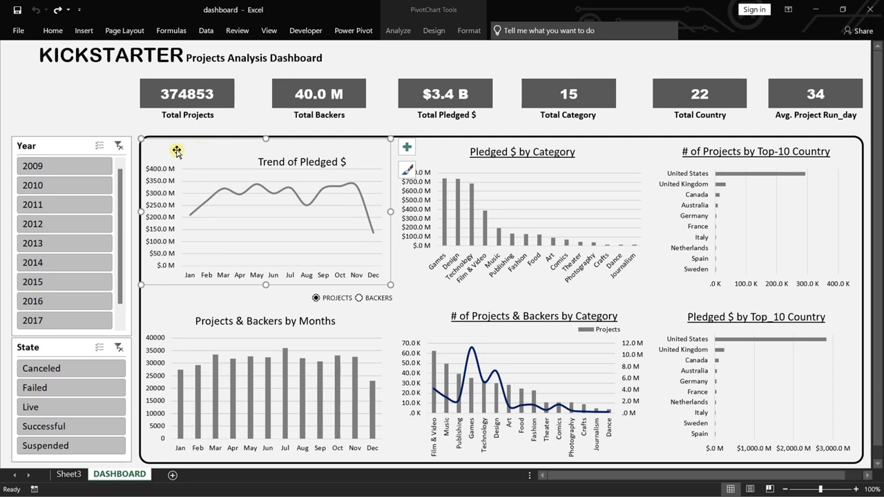
Add the six KPI value cards to the selection with the Trend of Pledged $ chart, undoing the accidental shift of the selected objects.
left_click(146, 97)
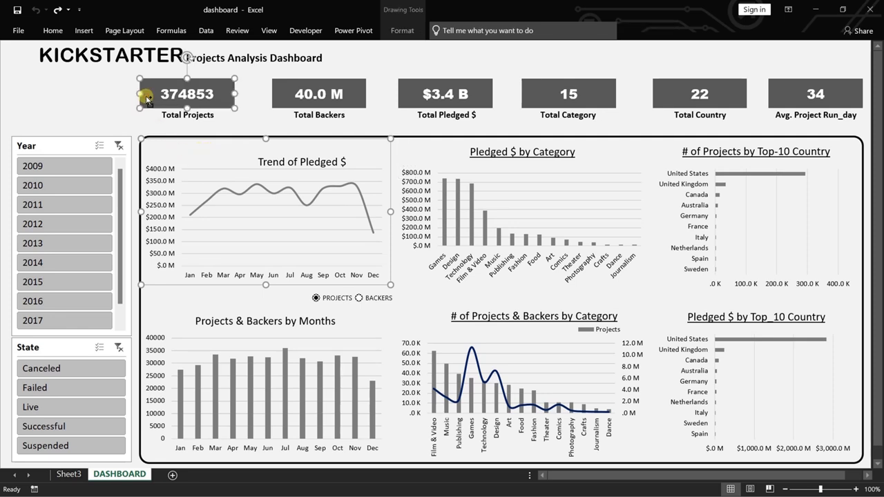
left_click(279, 90, "ctrl")
right_click(270, 88)
left_click(405, 89)
left_click_drag(465, 93, 472, 93)
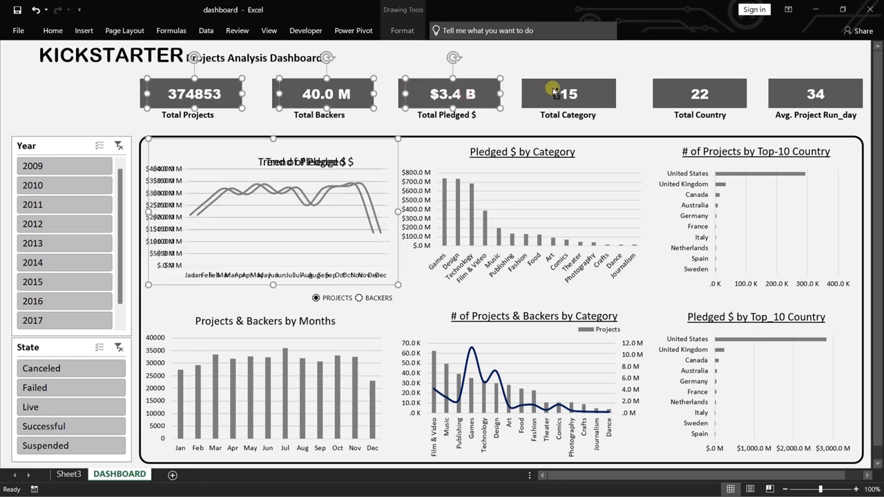
key("ctrl+z")
left_click(535, 93, "ctrl")
left_click(666, 90, "ctrl")
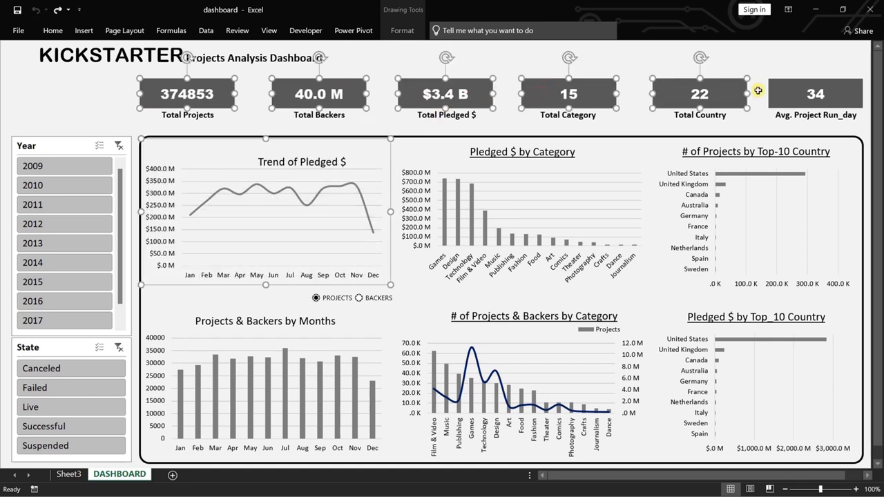
left_click(791, 93, "ctrl")
Extend the selection with the six KPI captions, from Avg. Project Run_day back to Total Projects.
left_click(791, 116, "ctrl")
left_click(686, 116, "ctrl")
left_click(568, 116, "ctrl")
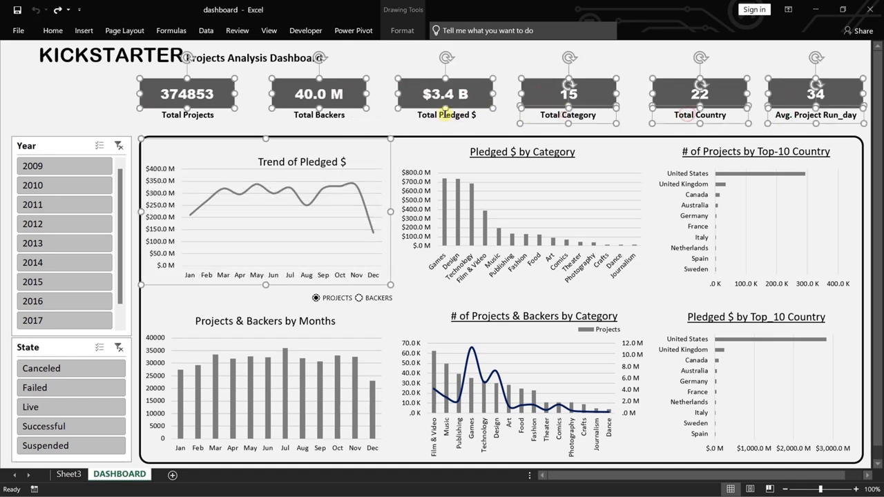
left_click(448, 116, "ctrl")
left_click(319, 116, "ctrl")
left_click(207, 116, "ctrl")
Extend the selection with the remaining category, country and monthly charts and the rounded frame around them.
left_click(229, 165, "ctrl")
left_click(311, 169, "ctrl")
left_click(487, 185, "ctrl")
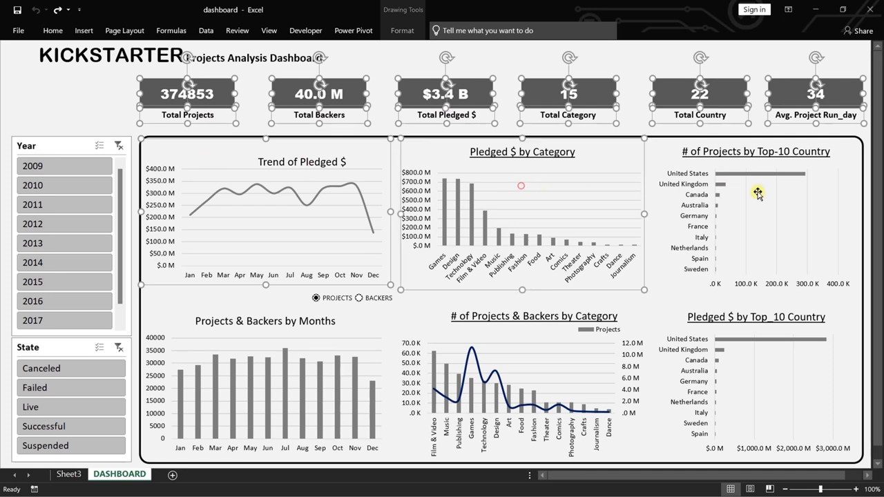
left_click(757, 193, "ctrl")
left_click(863, 301, "ctrl")
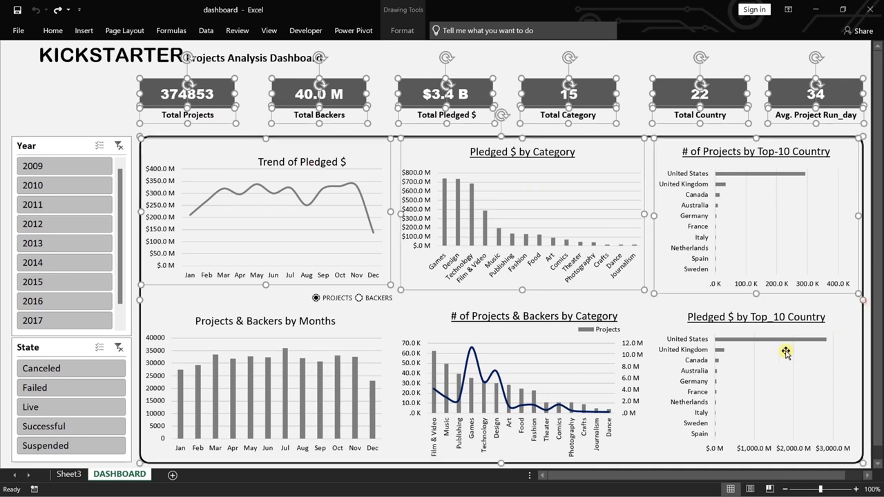
left_click(782, 353, "ctrl")
left_click(573, 354, "ctrl")
left_click(366, 351, "ctrl")
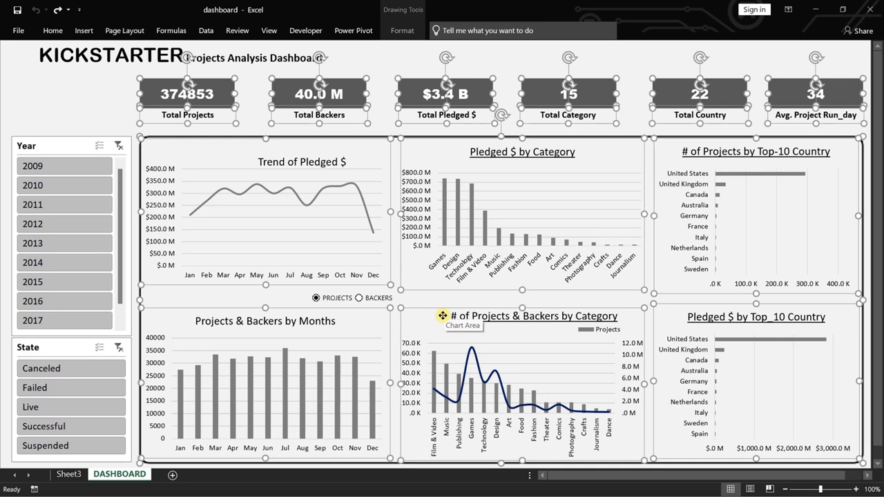
Check the positioning and Locked properties of the selected cards, captions, charts and frame, and clear the selection.
key("ctrl+1")
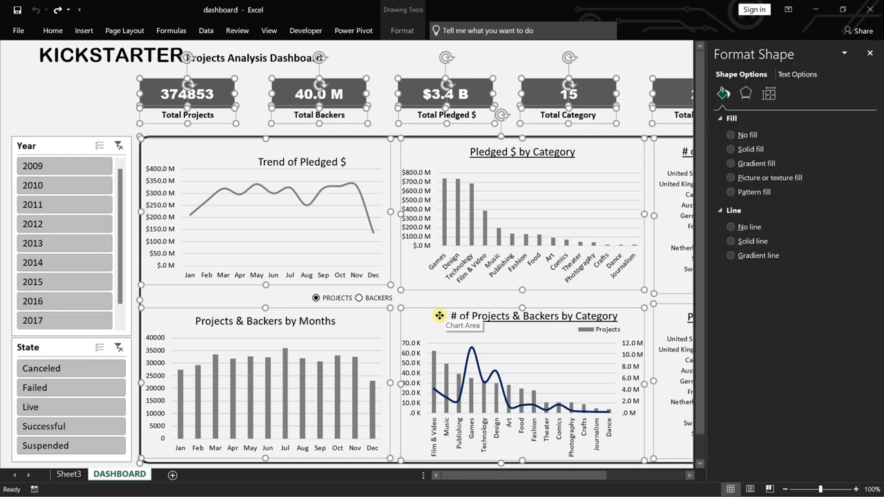
left_click(770, 94)
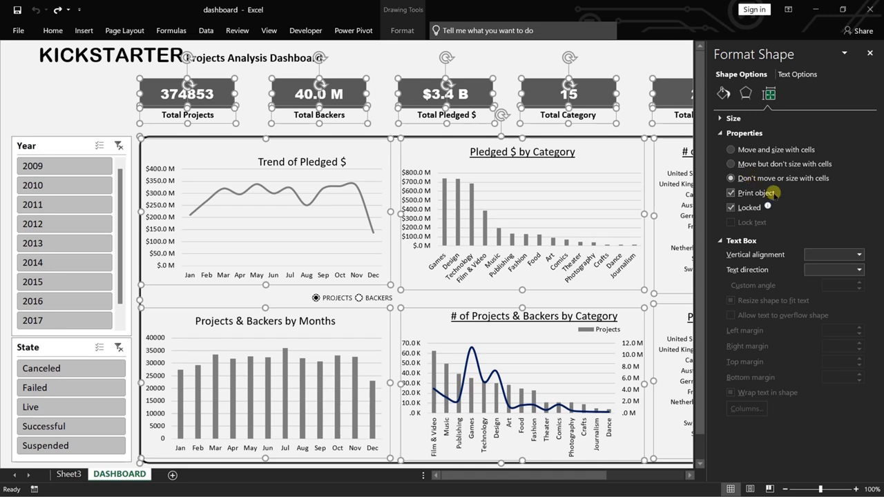
left_click(82, 94)
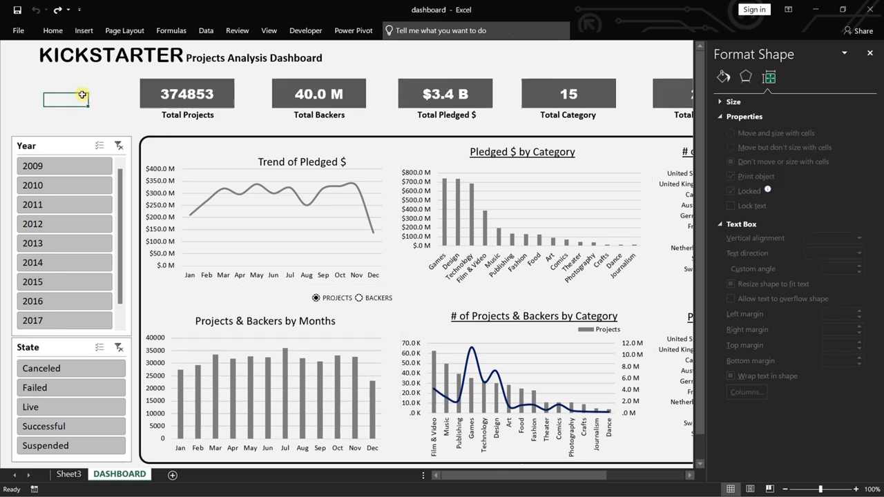
Turn off the Locked property for both the Year and State slicers and close the formatting pane.
left_click(77, 146)
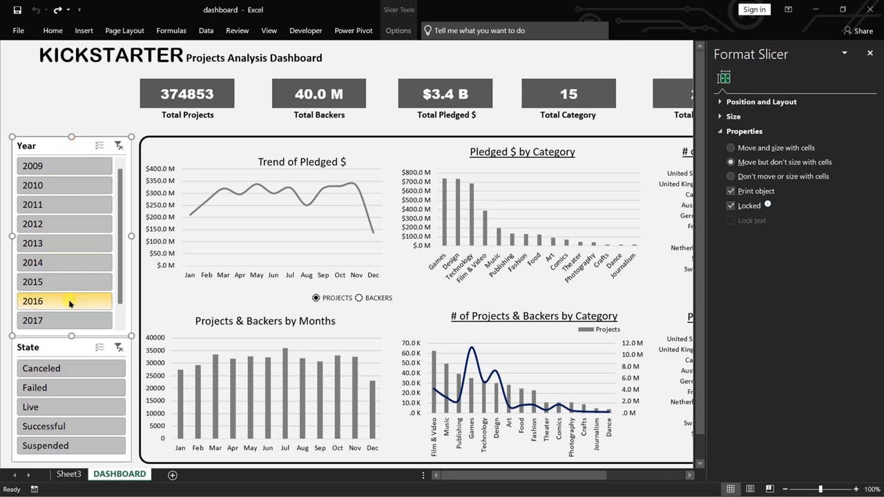
left_click(69, 348, "ctrl")
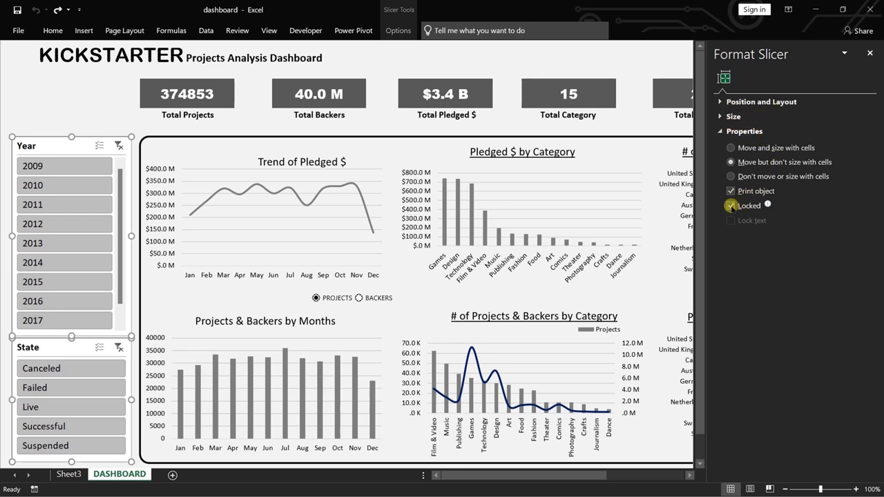
left_click(95, 100)
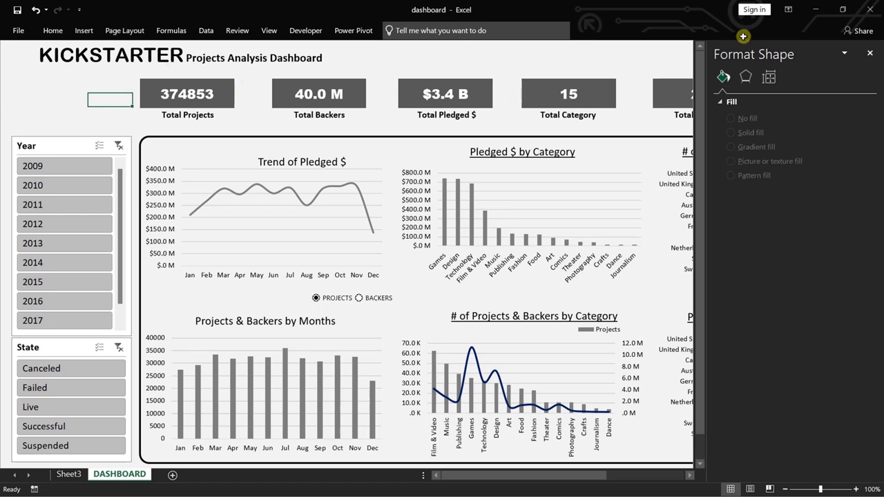
left_click(869, 54)
Protect the DASHBOARD sheet with a password, allowing selection of locked and unlocked cells, and re-enter the password to confirm.
left_click(52, 31)
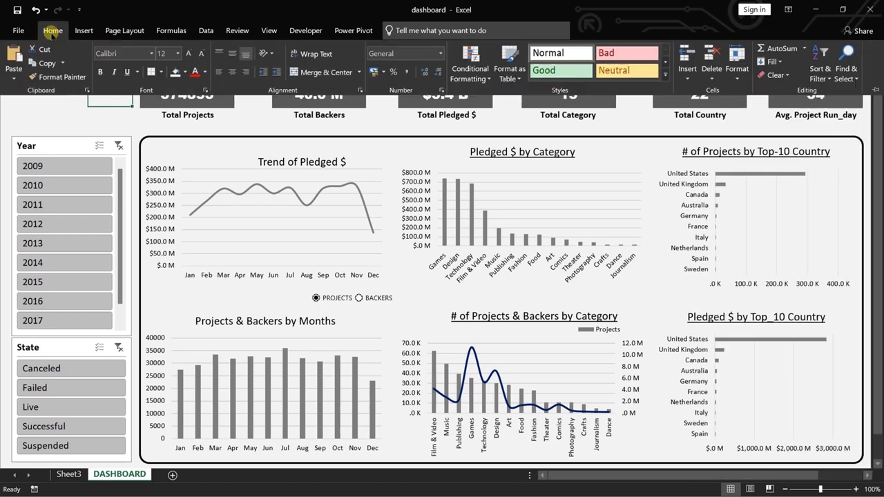
left_click(743, 70)
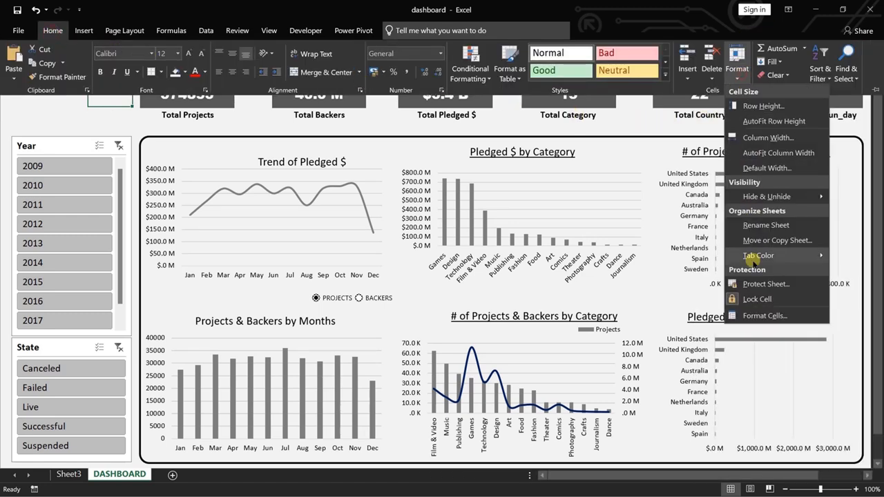
left_click(766, 283)
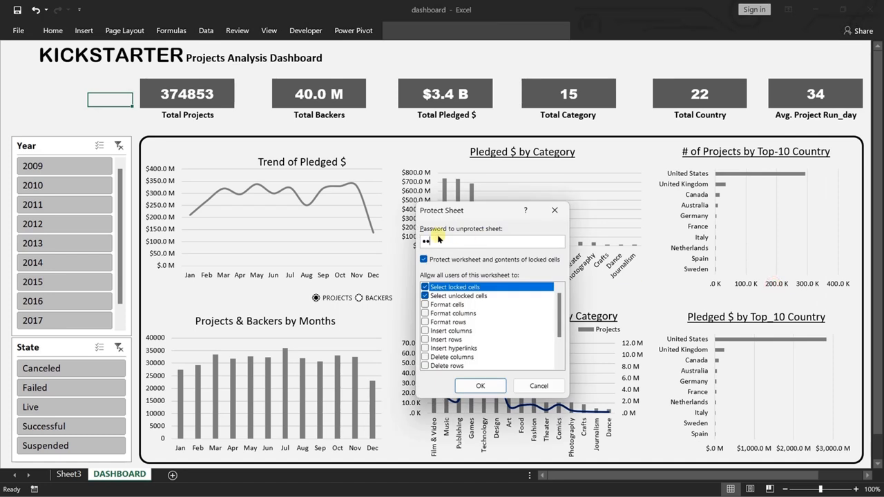
left_click(483, 386)
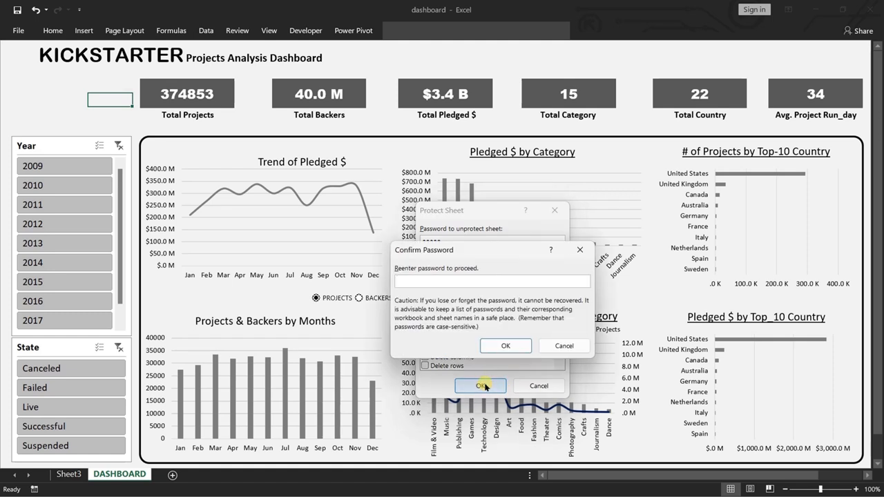
left_click(504, 345)
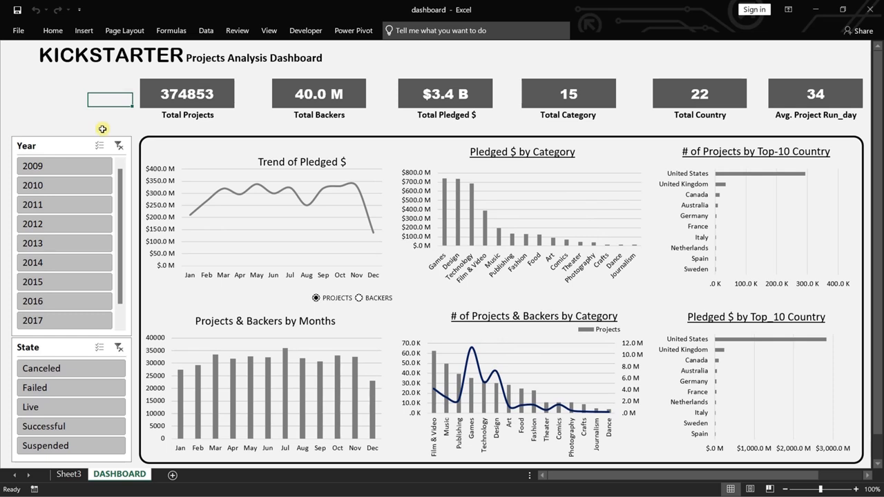
Test the protected dashboard by trying to select a KPI card and filtering the Year slicer by 2009, 2010, 2012, 2014 and 2016.
left_click(228, 77)
left_click(82, 166)
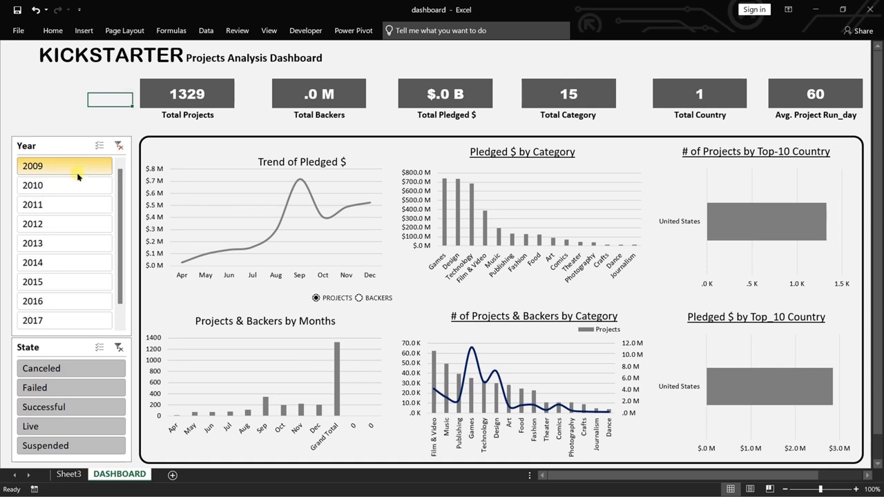
left_click(73, 184)
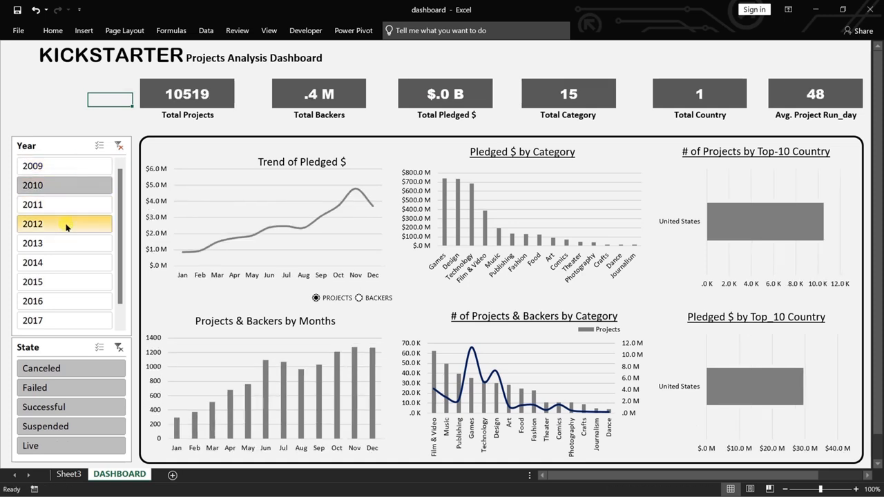
left_click(65, 224)
left_click(57, 268)
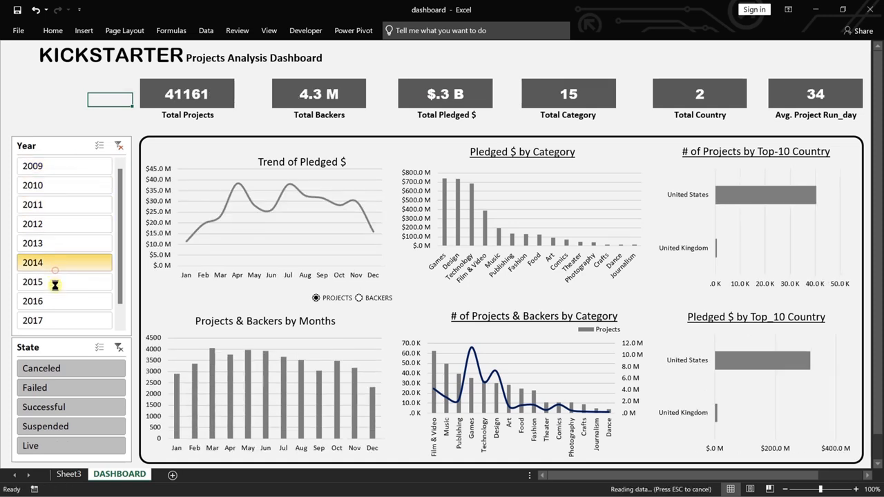
left_click(62, 299)
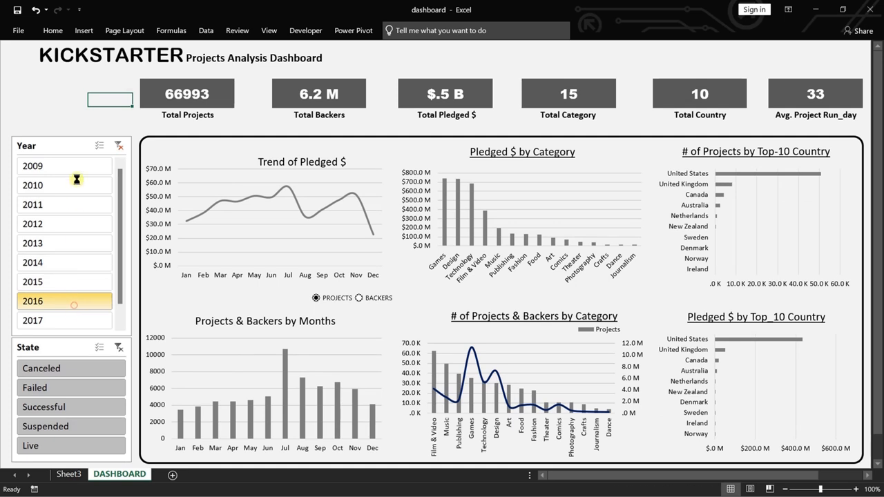